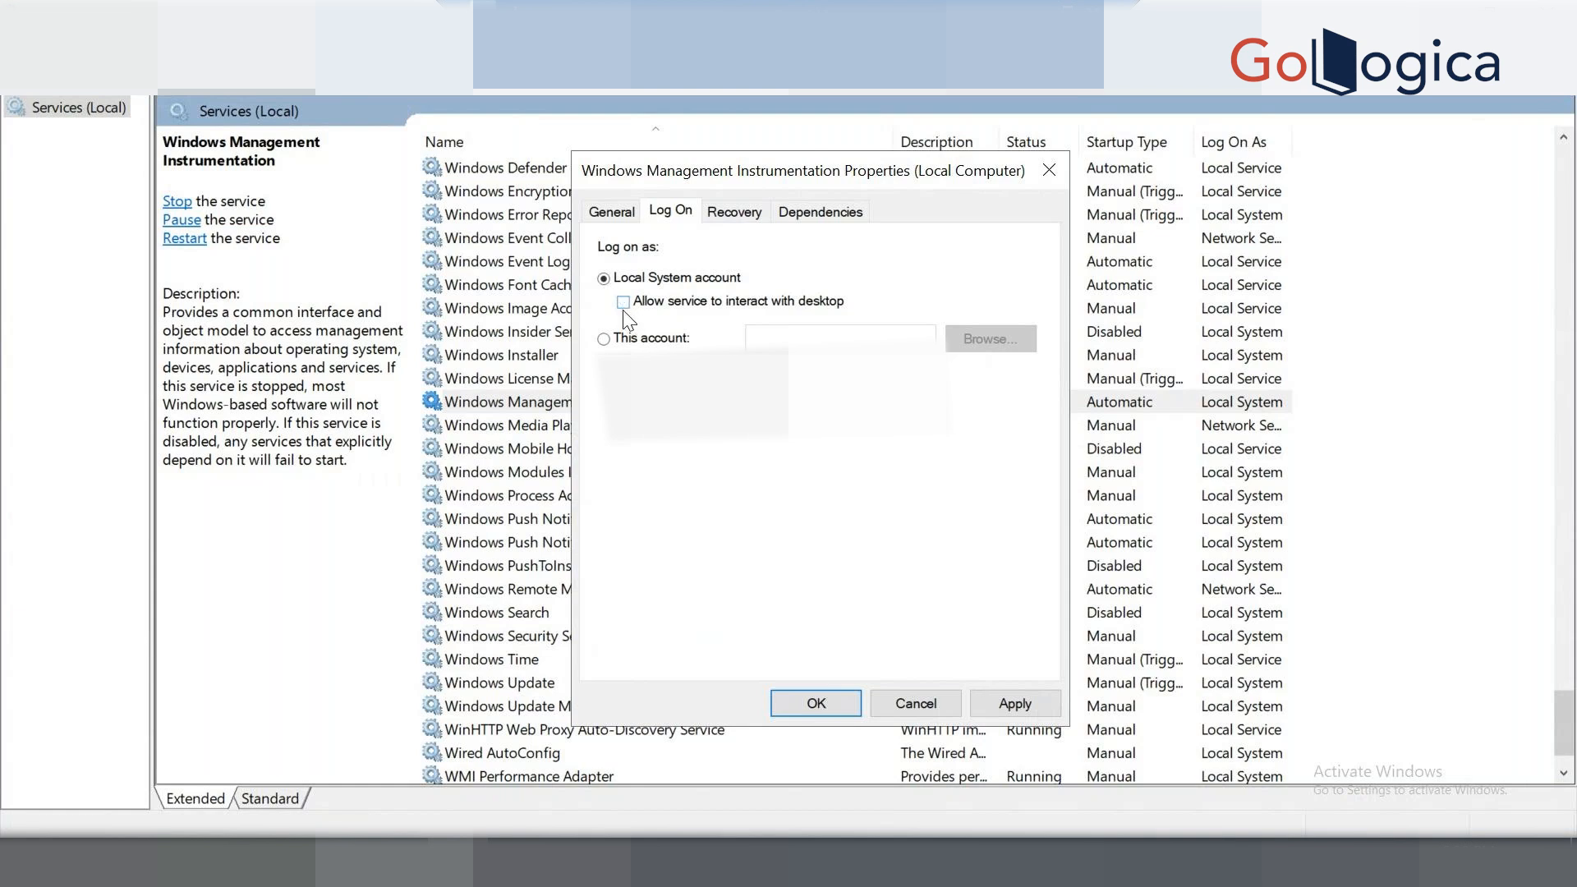
# Set the WMI service to log on as the account 'wmiuser'.
pyautogui.click(629, 338)
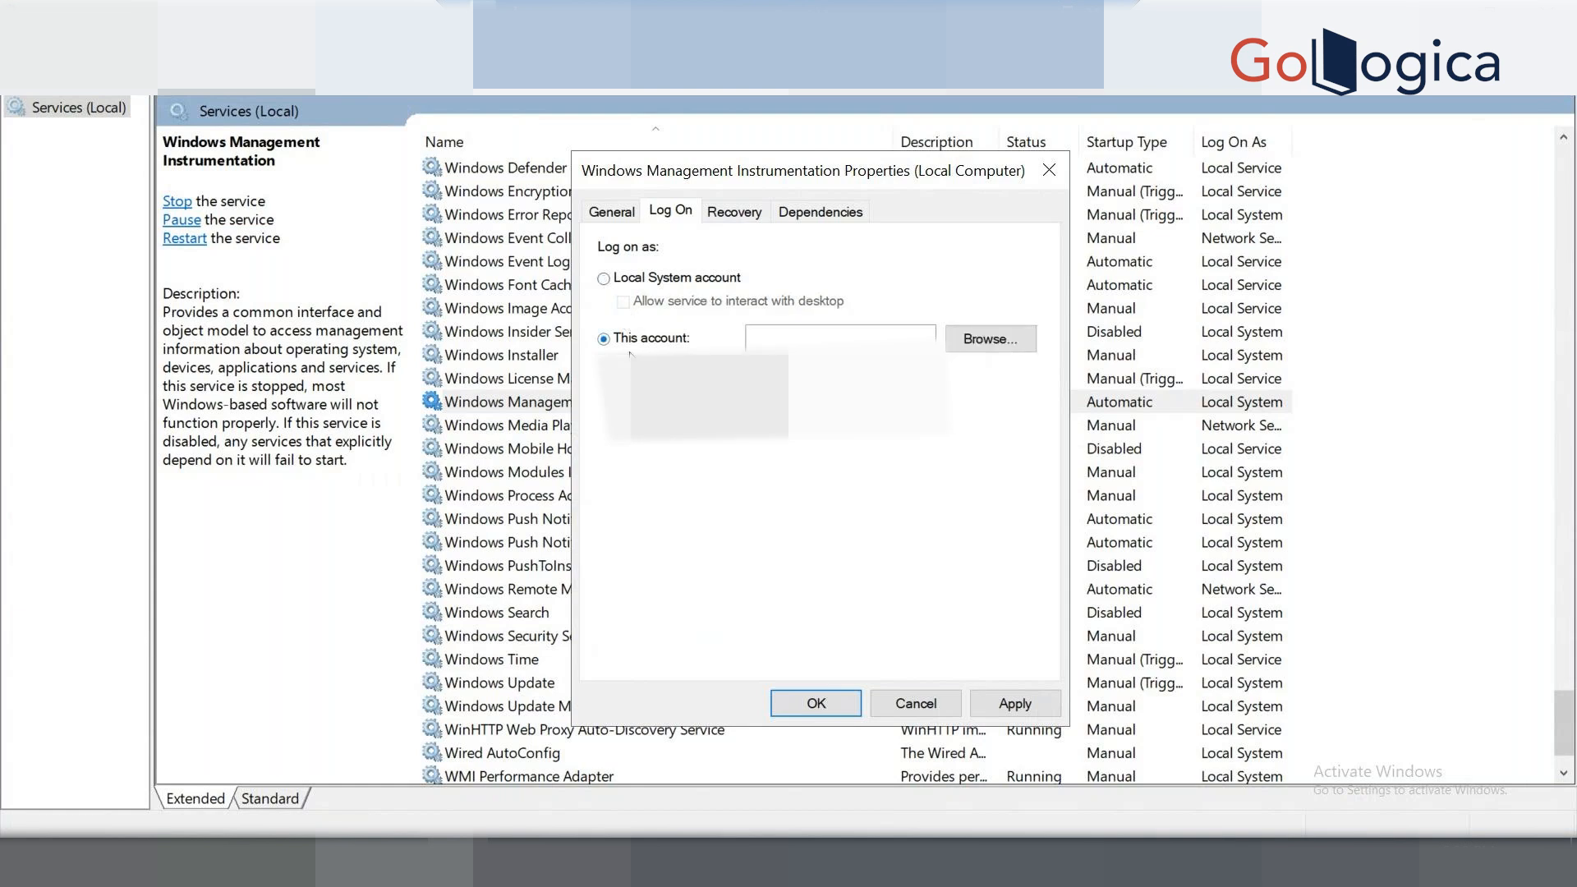
pyautogui.click(1007, 356)
pyautogui.click(1107, 456)
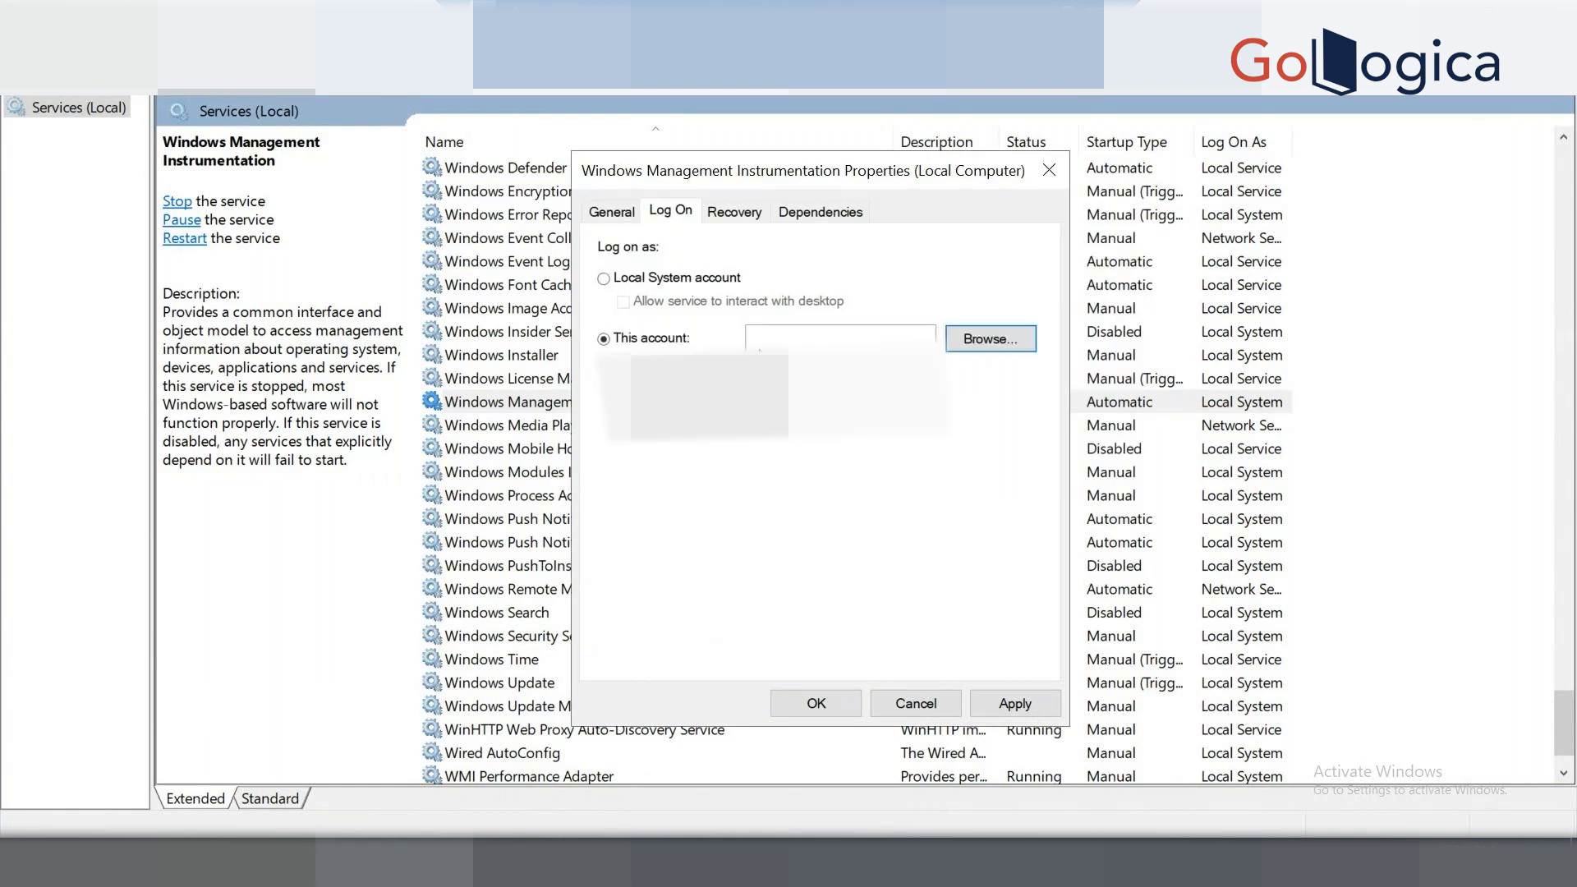
pyautogui.click(815, 336)
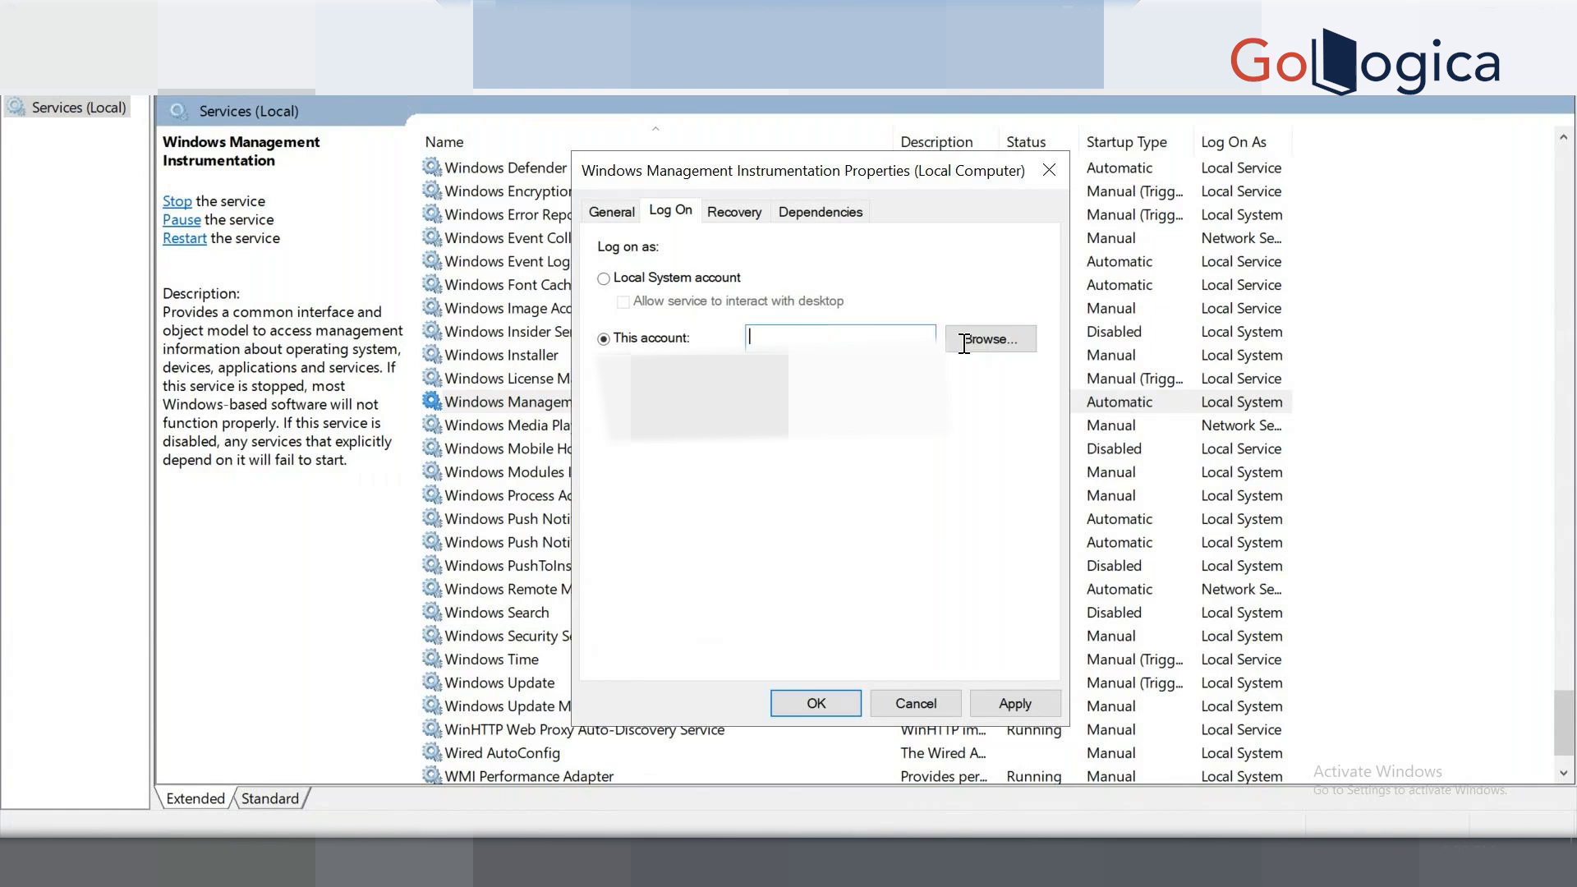
pyautogui.write('wmiuser')
# Apply the log-on change and dismiss the repeated Error 1057 messages.
pyautogui.click(995, 708)
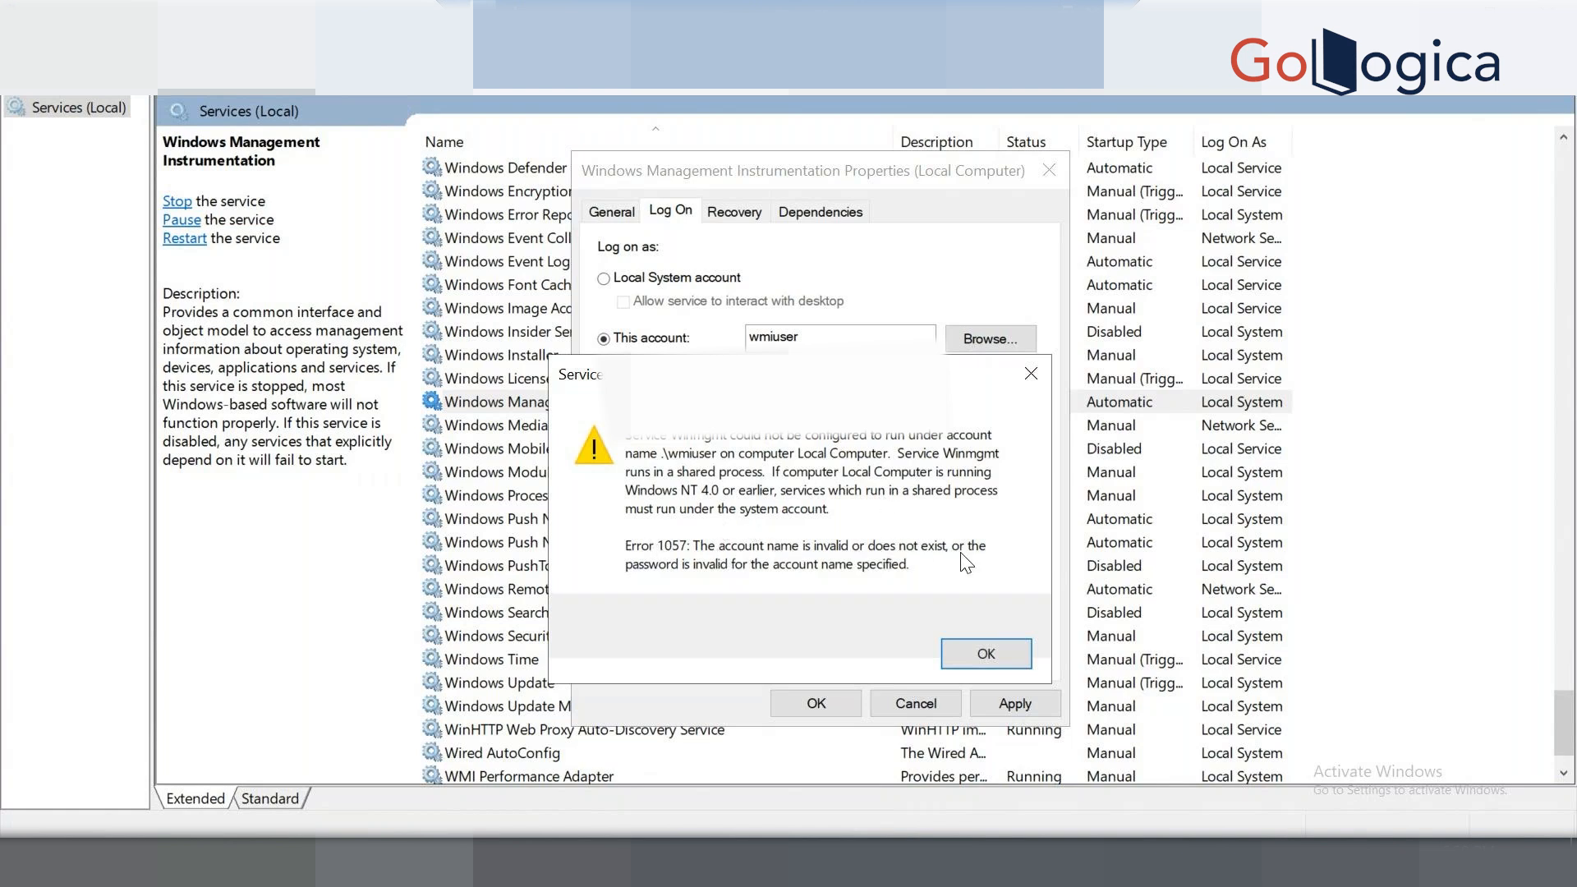
pyautogui.click(964, 653)
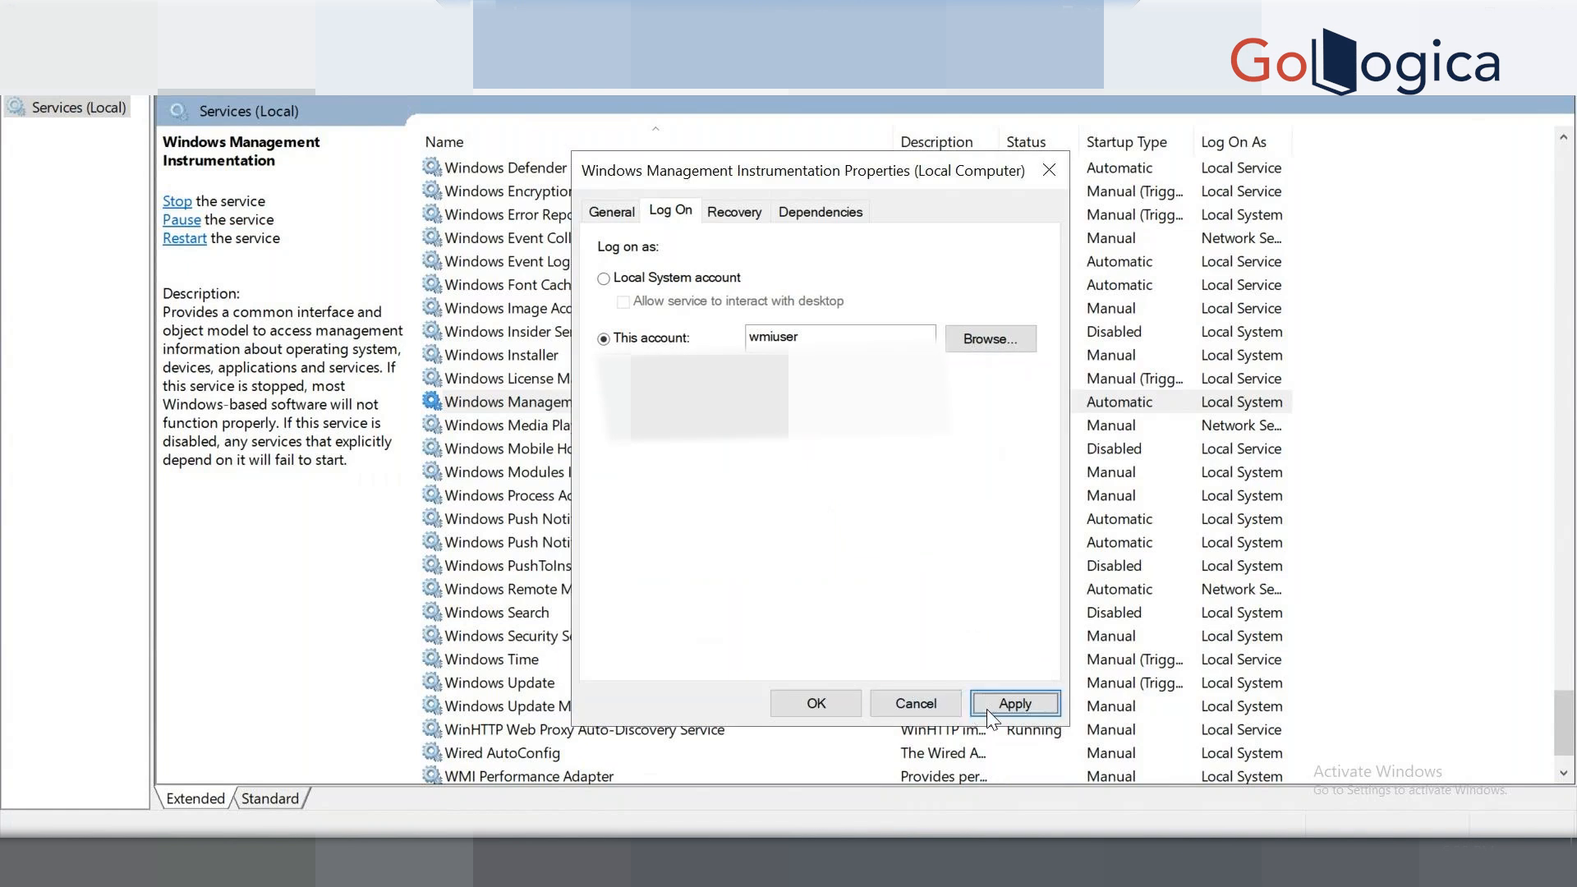
pyautogui.click(1015, 703)
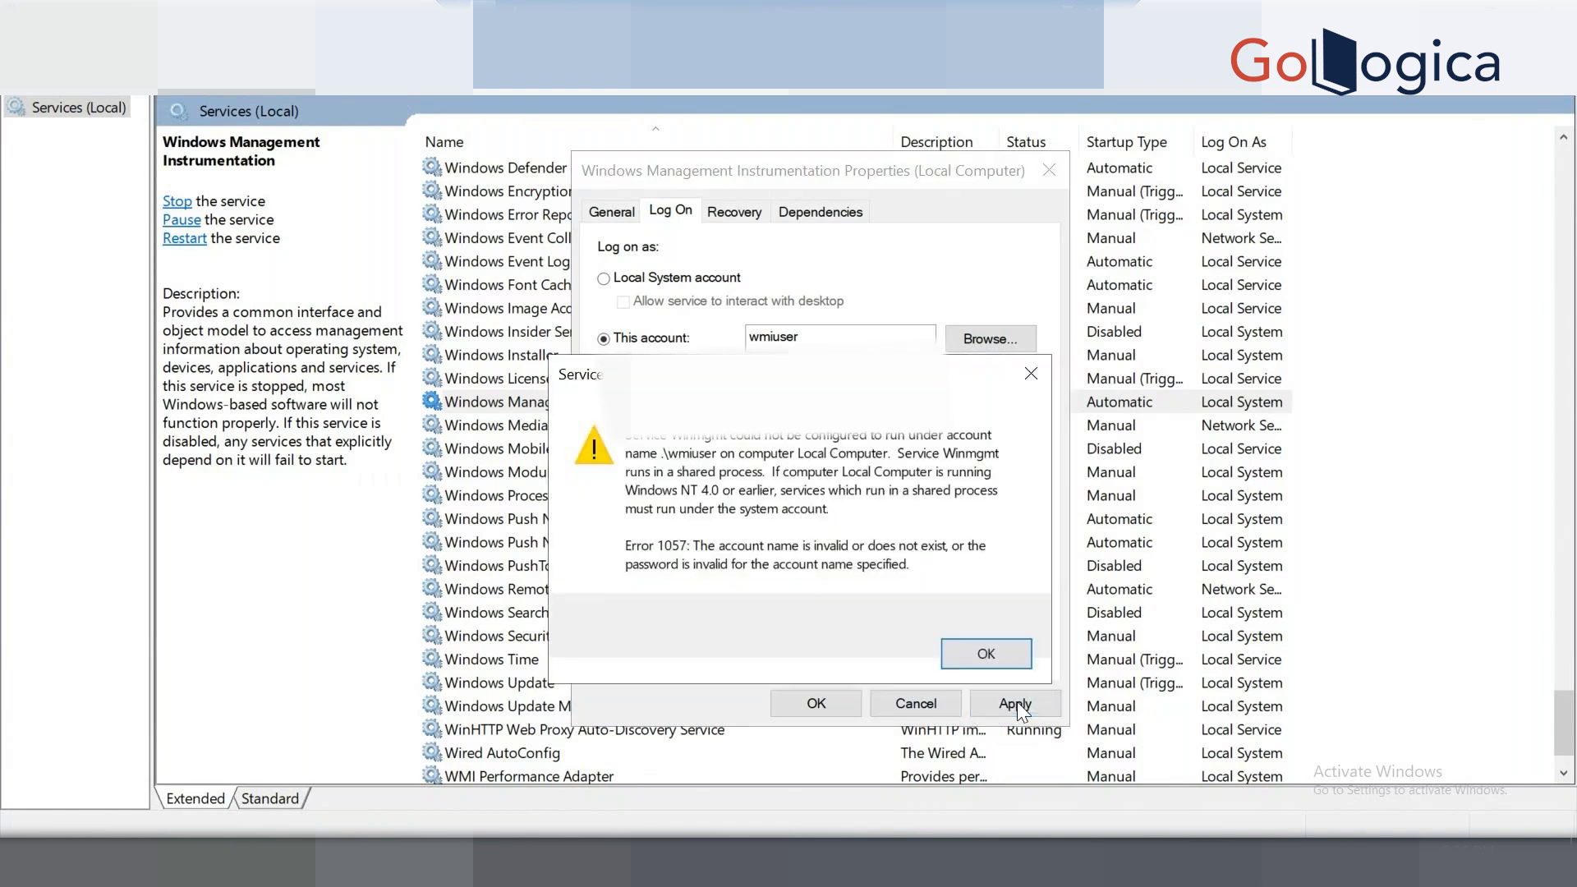
pyautogui.click(946, 664)
pyautogui.click(836, 698)
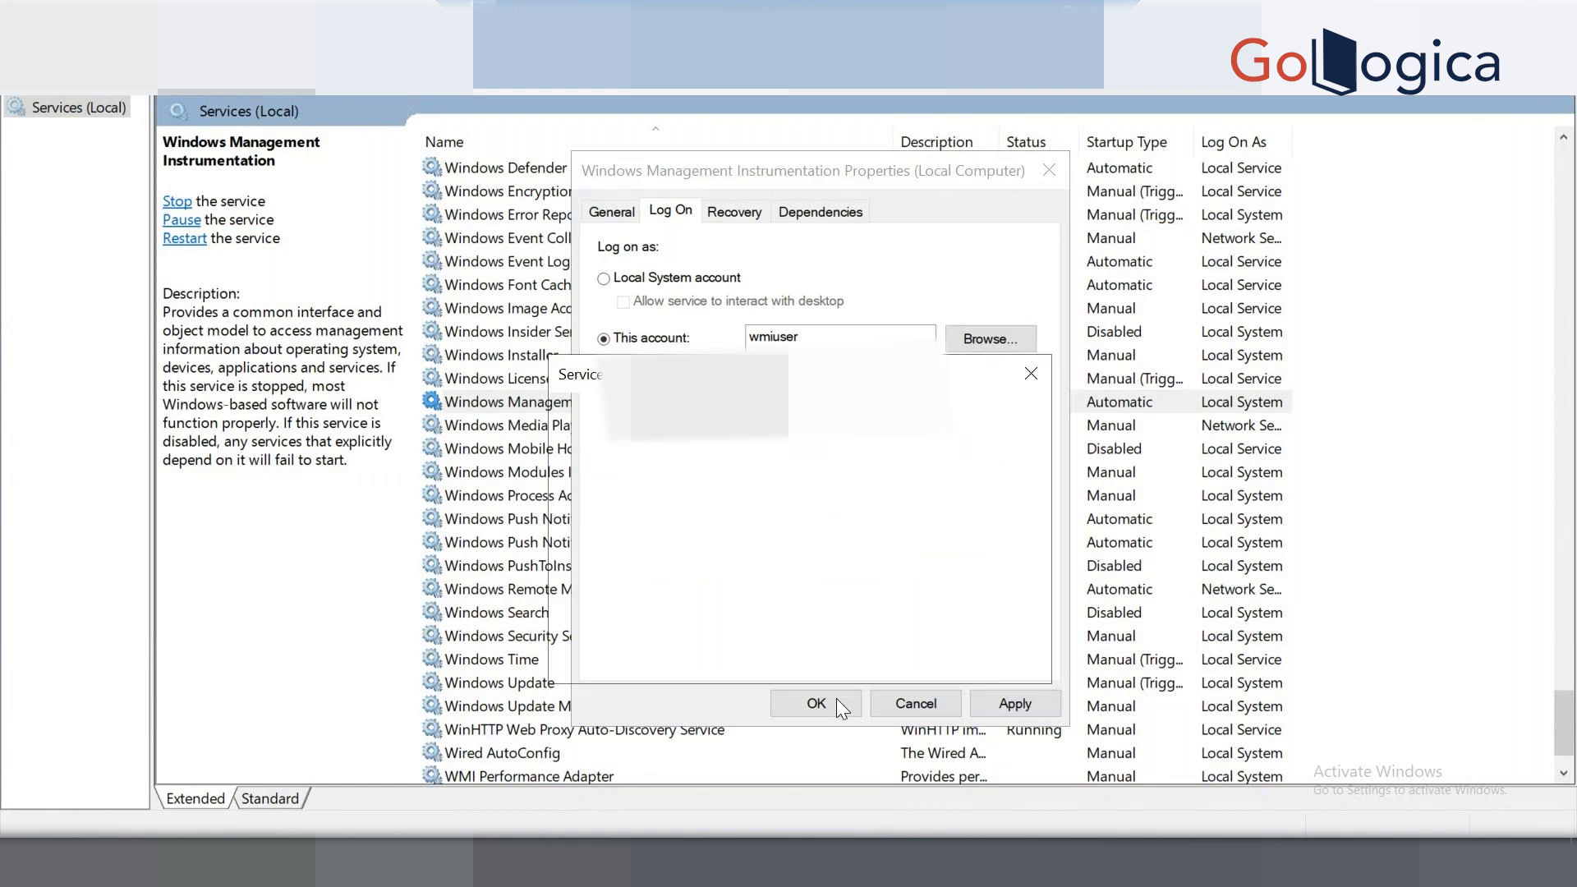
pyautogui.click(987, 654)
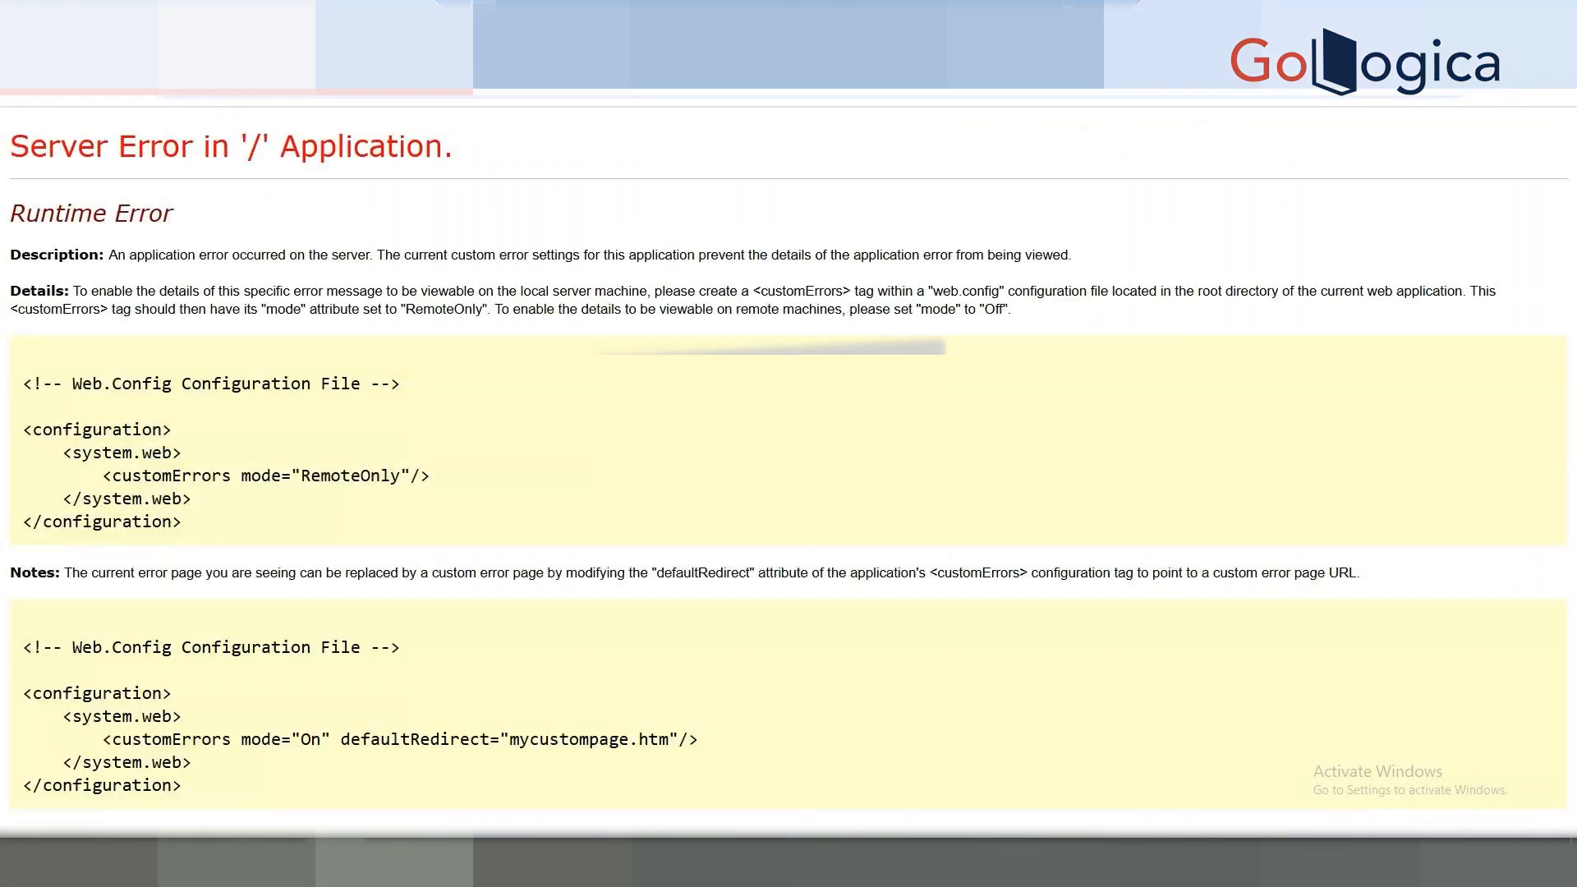
# Reload the web console URL and check the SolarWinds service manager window.
pyautogui.click(470, 94)
pyautogui.press('Return')
pyautogui.click(519, 862)
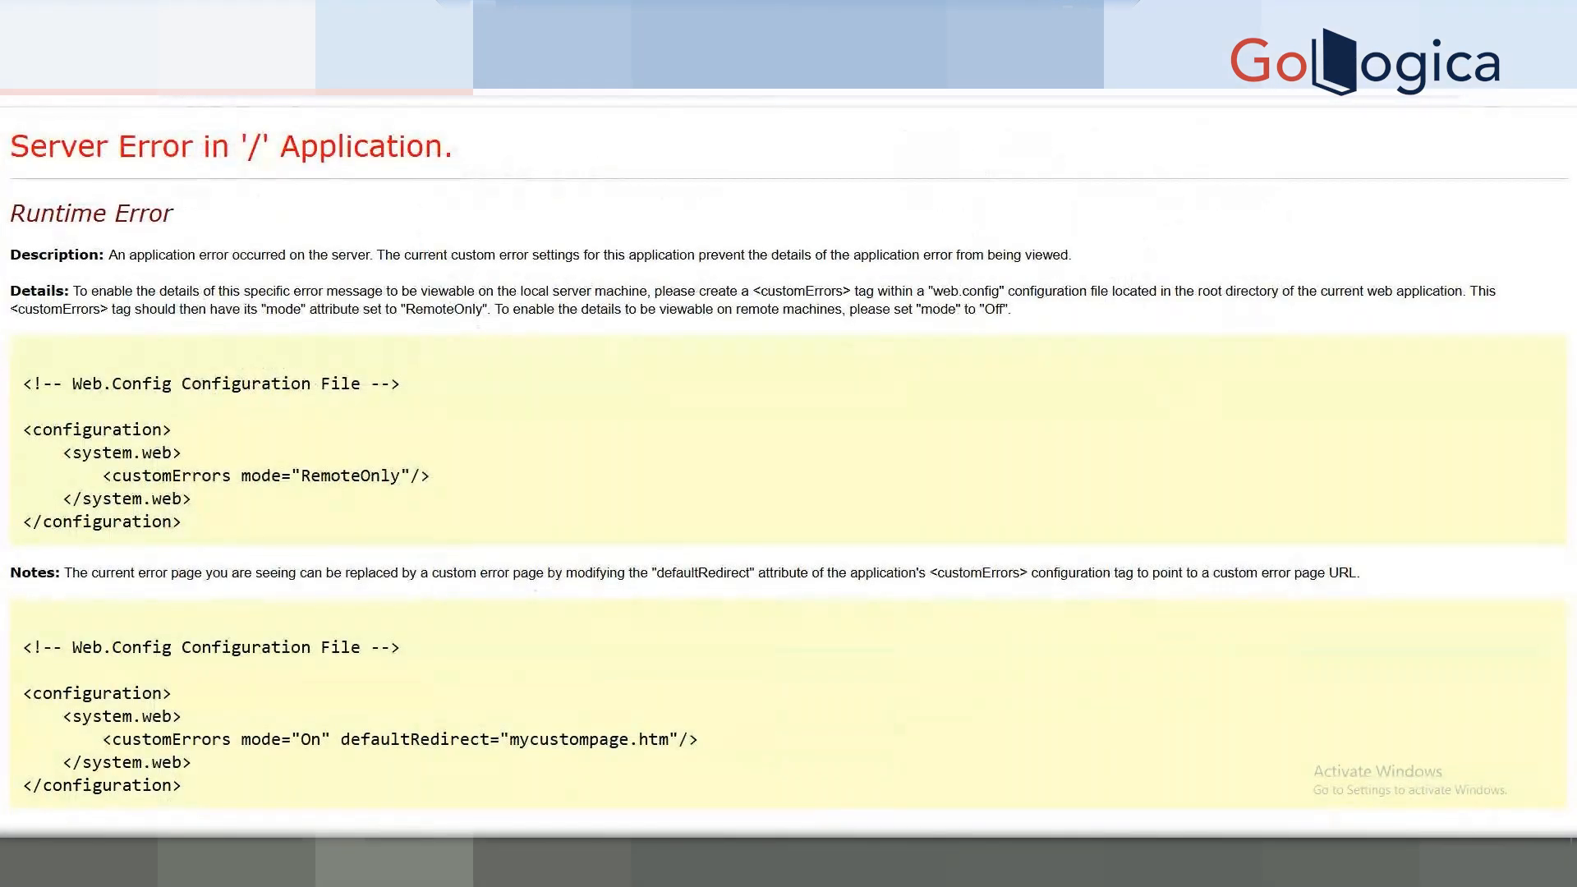
pyautogui.click(519, 863)
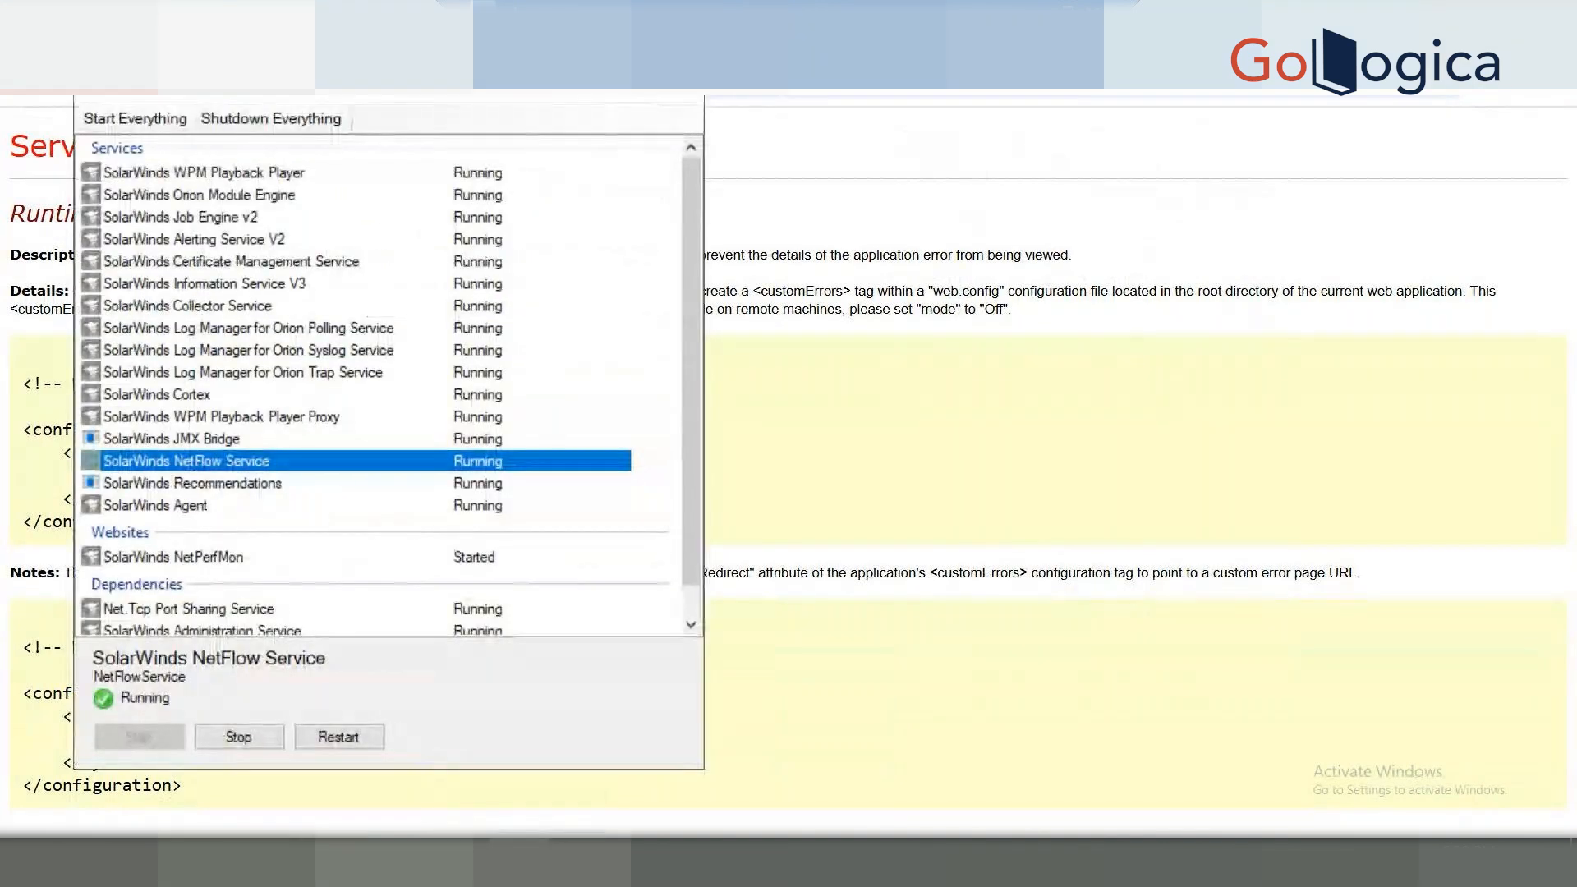
pyautogui.click(519, 862)
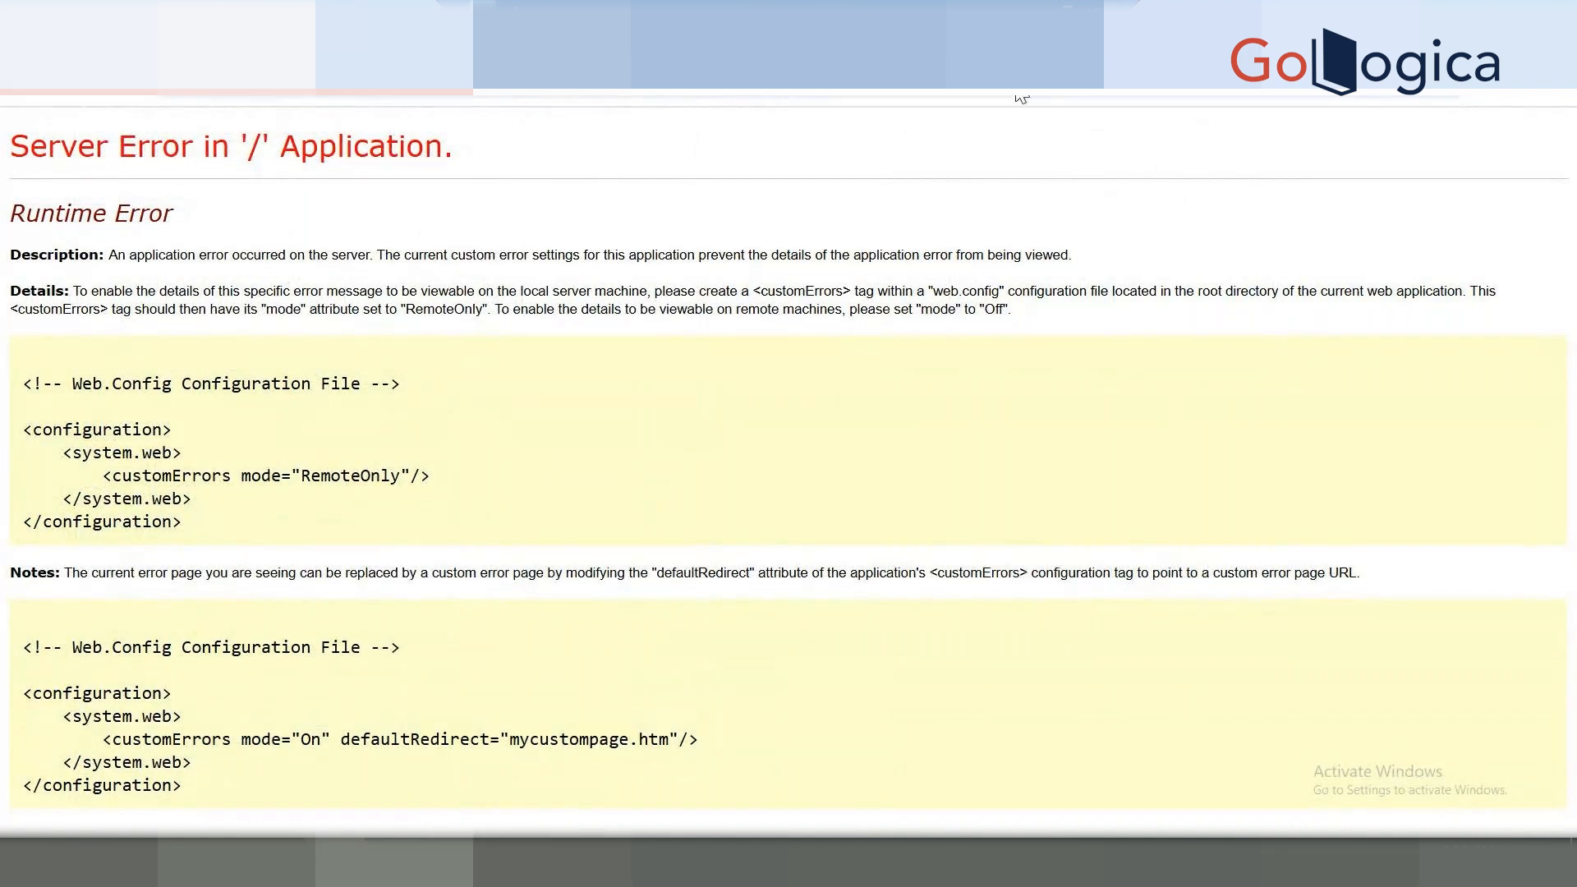
# Compare with the local Manage Nodes page, review the server error details, then reopen the service manager.
pyautogui.click(1038, 4)
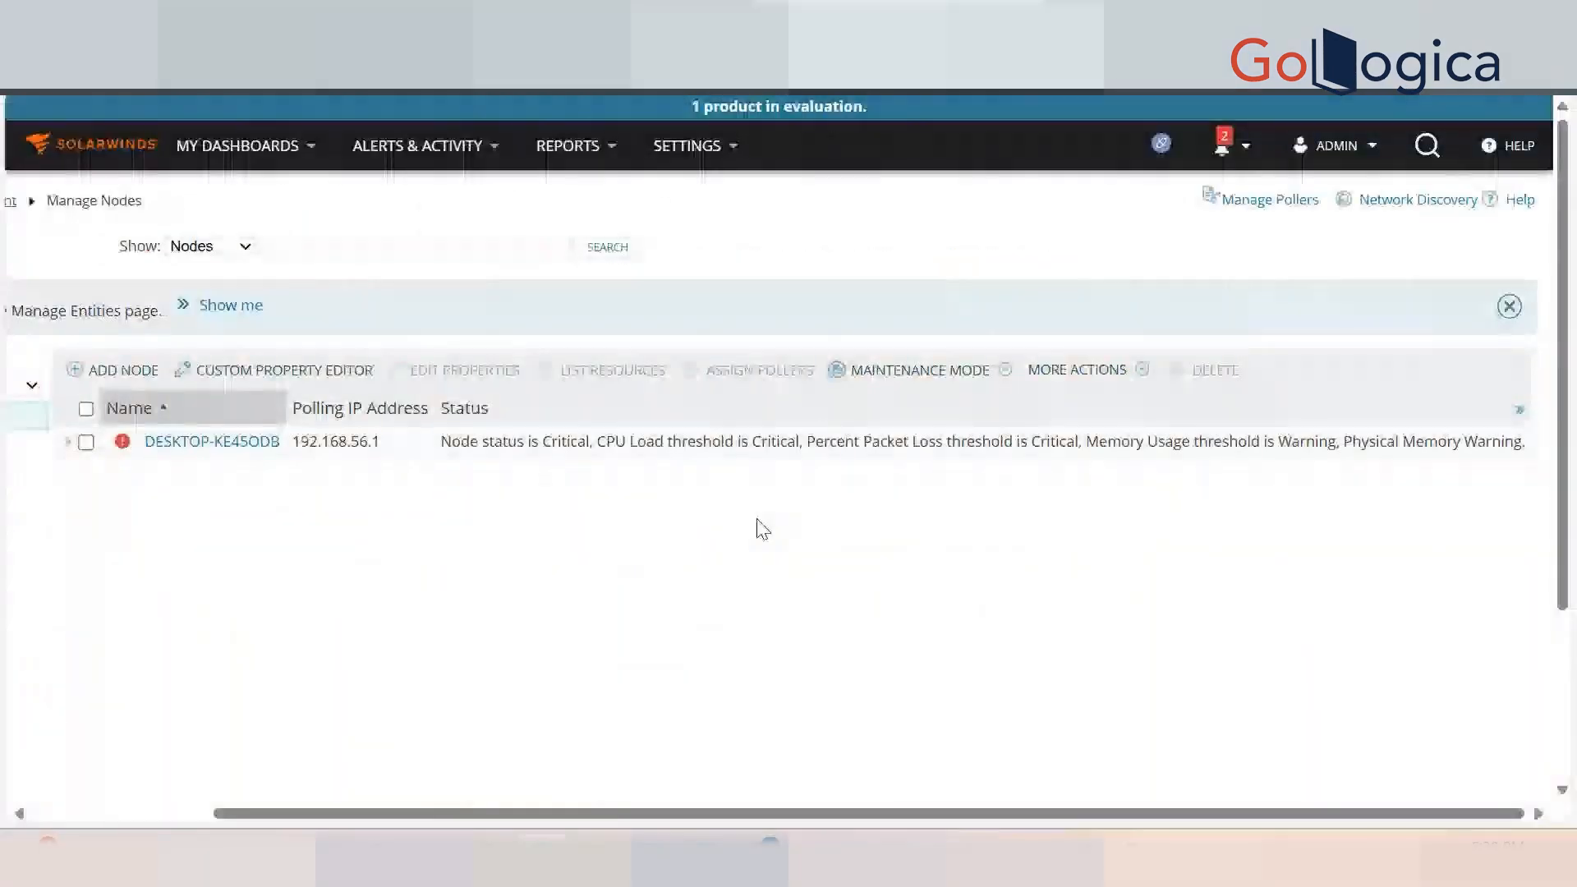
pyautogui.click(828, 863)
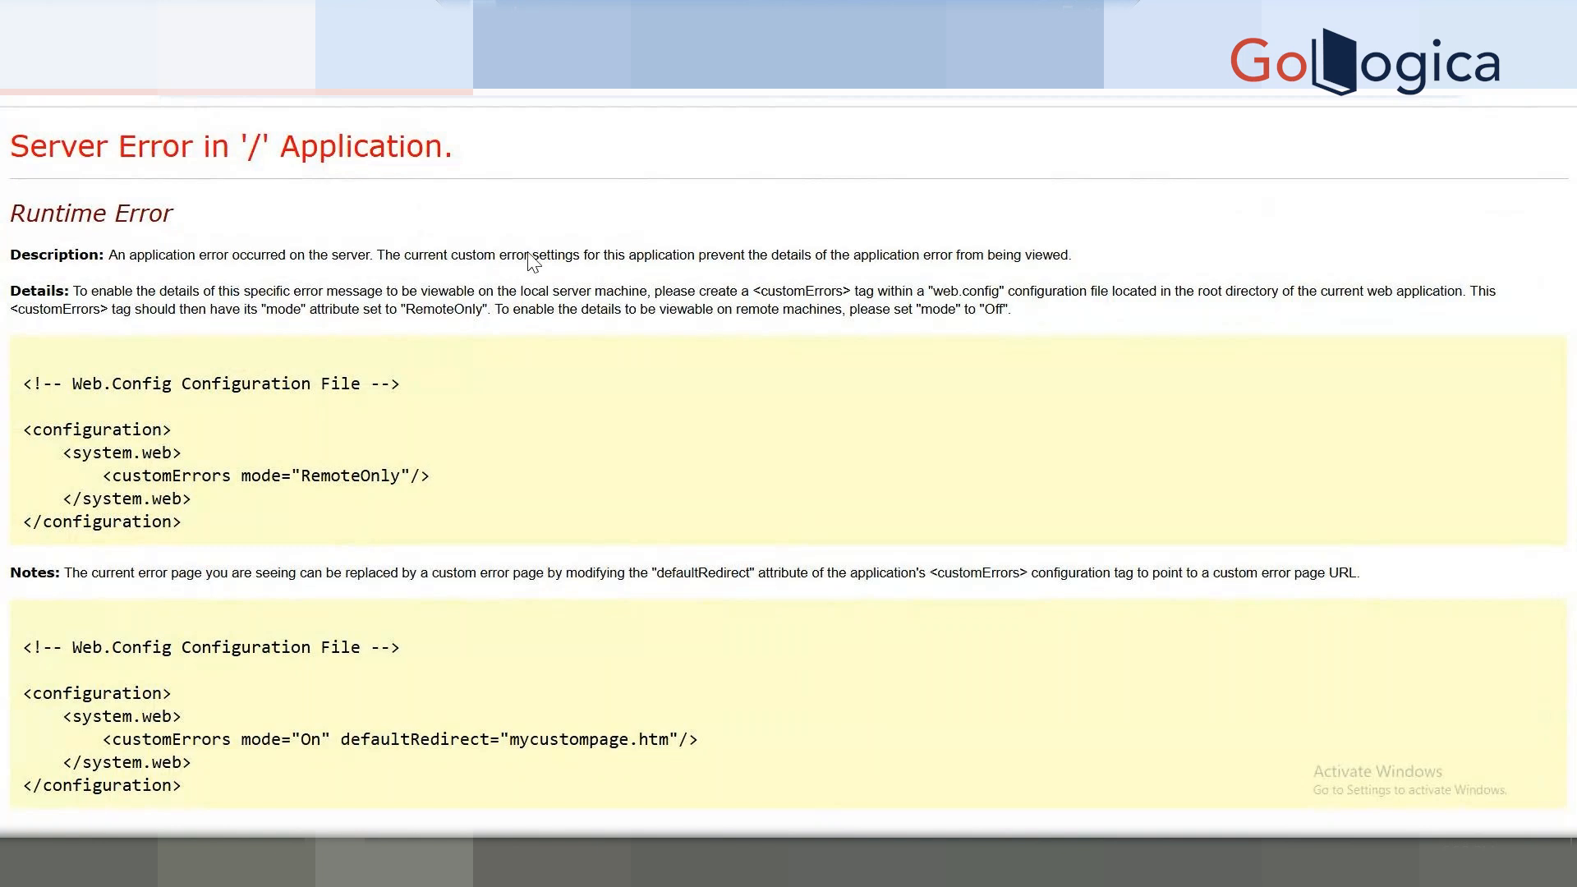
pyautogui.moveTo(495, 255); pyautogui.dragTo(524, 256)
pyautogui.moveTo(668, 255); pyautogui.dragTo(9, 255)
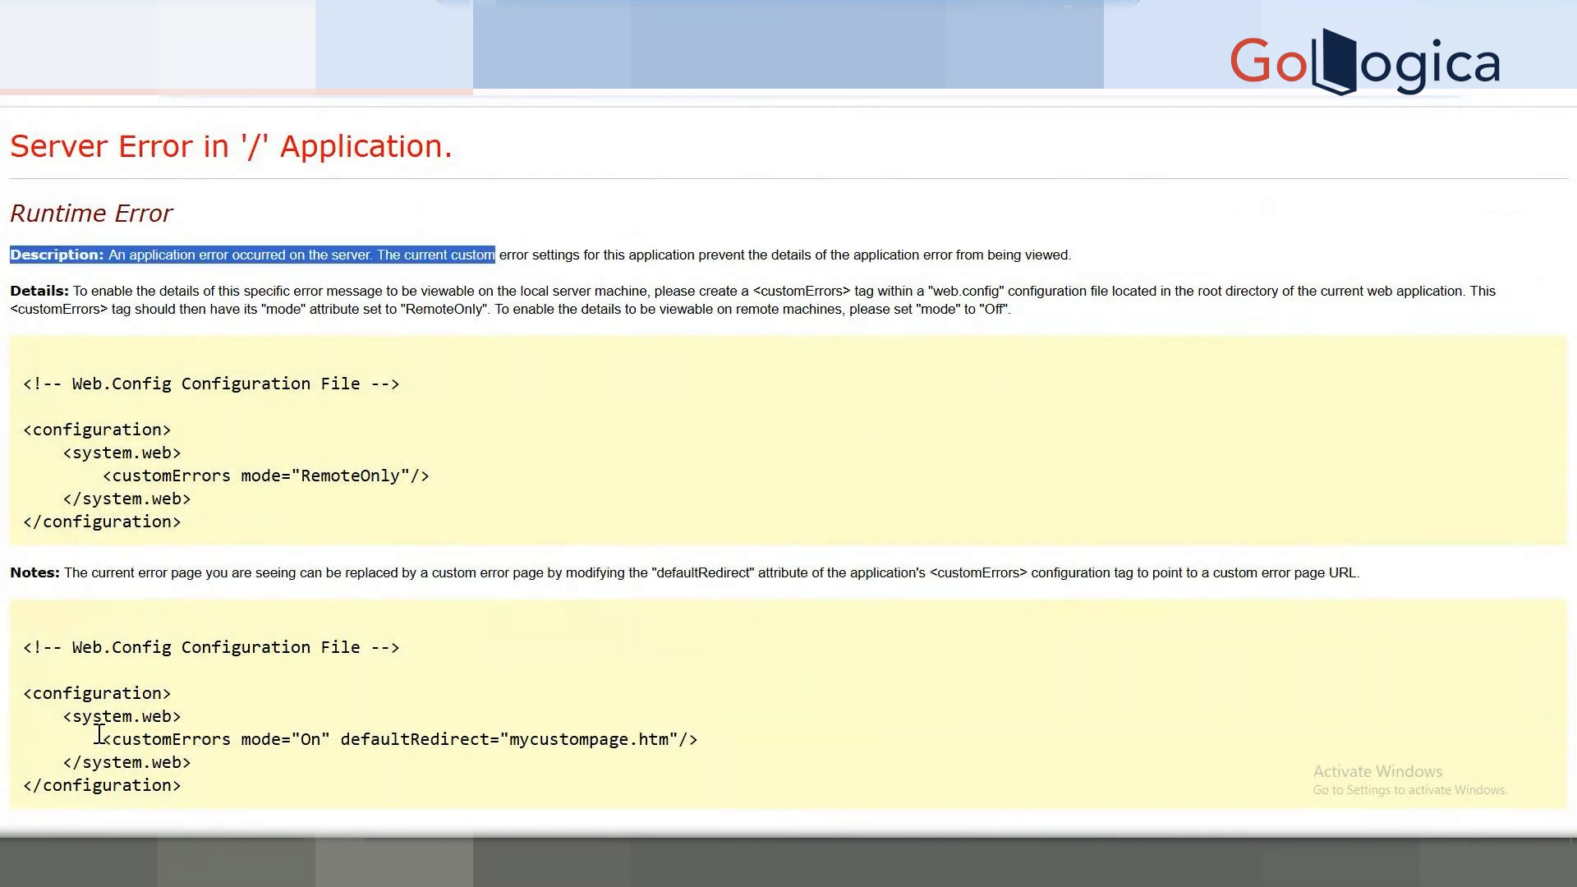
pyautogui.moveTo(97, 741); pyautogui.dragTo(772, 707)
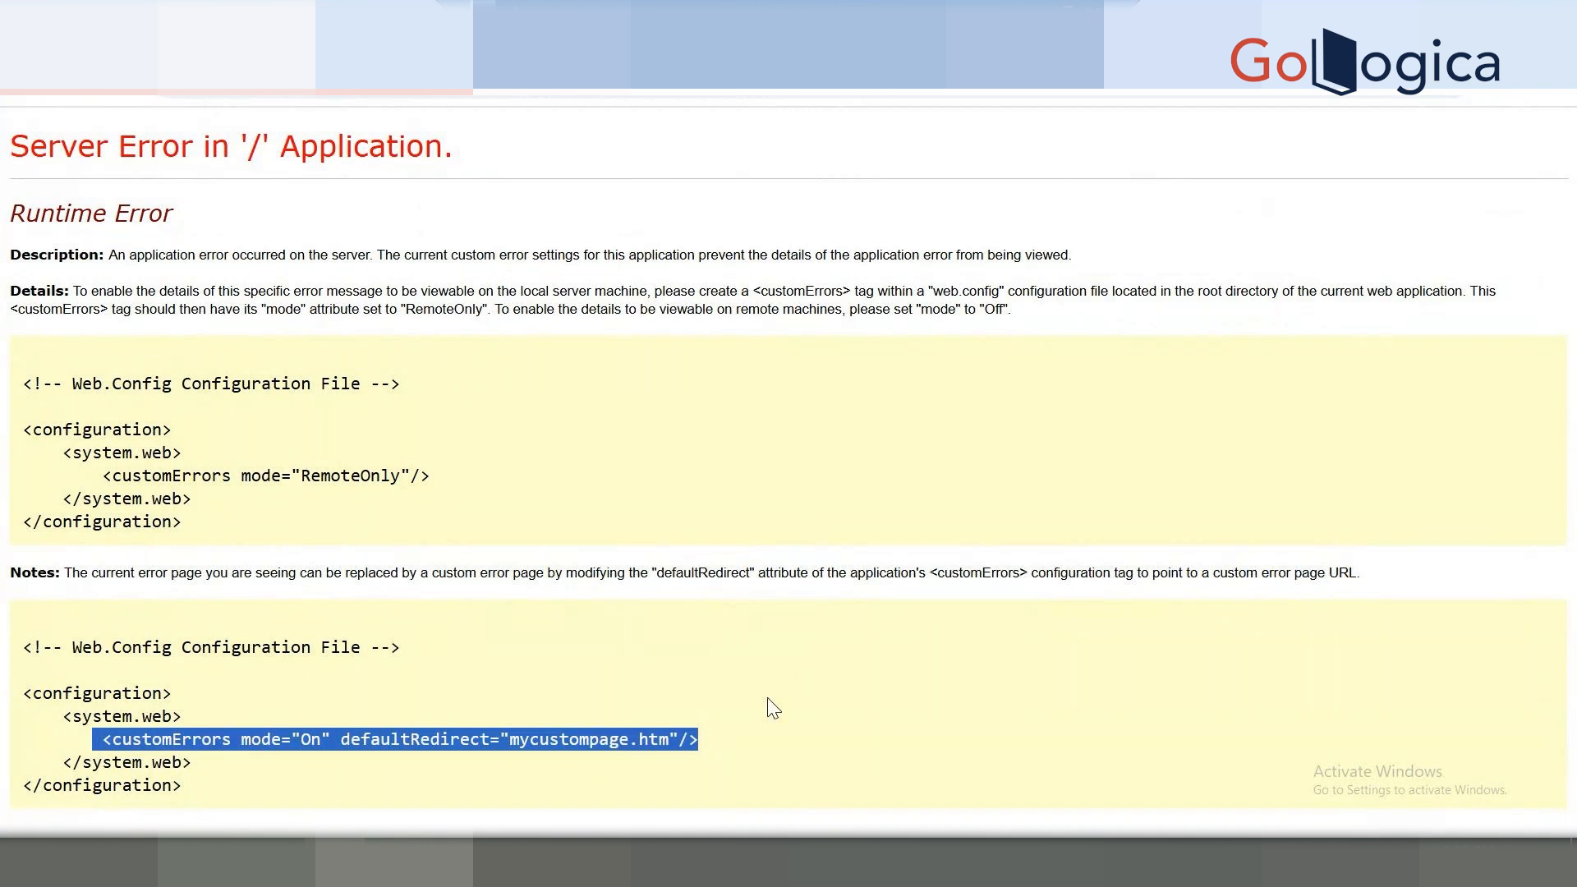
pyautogui.click(771, 708)
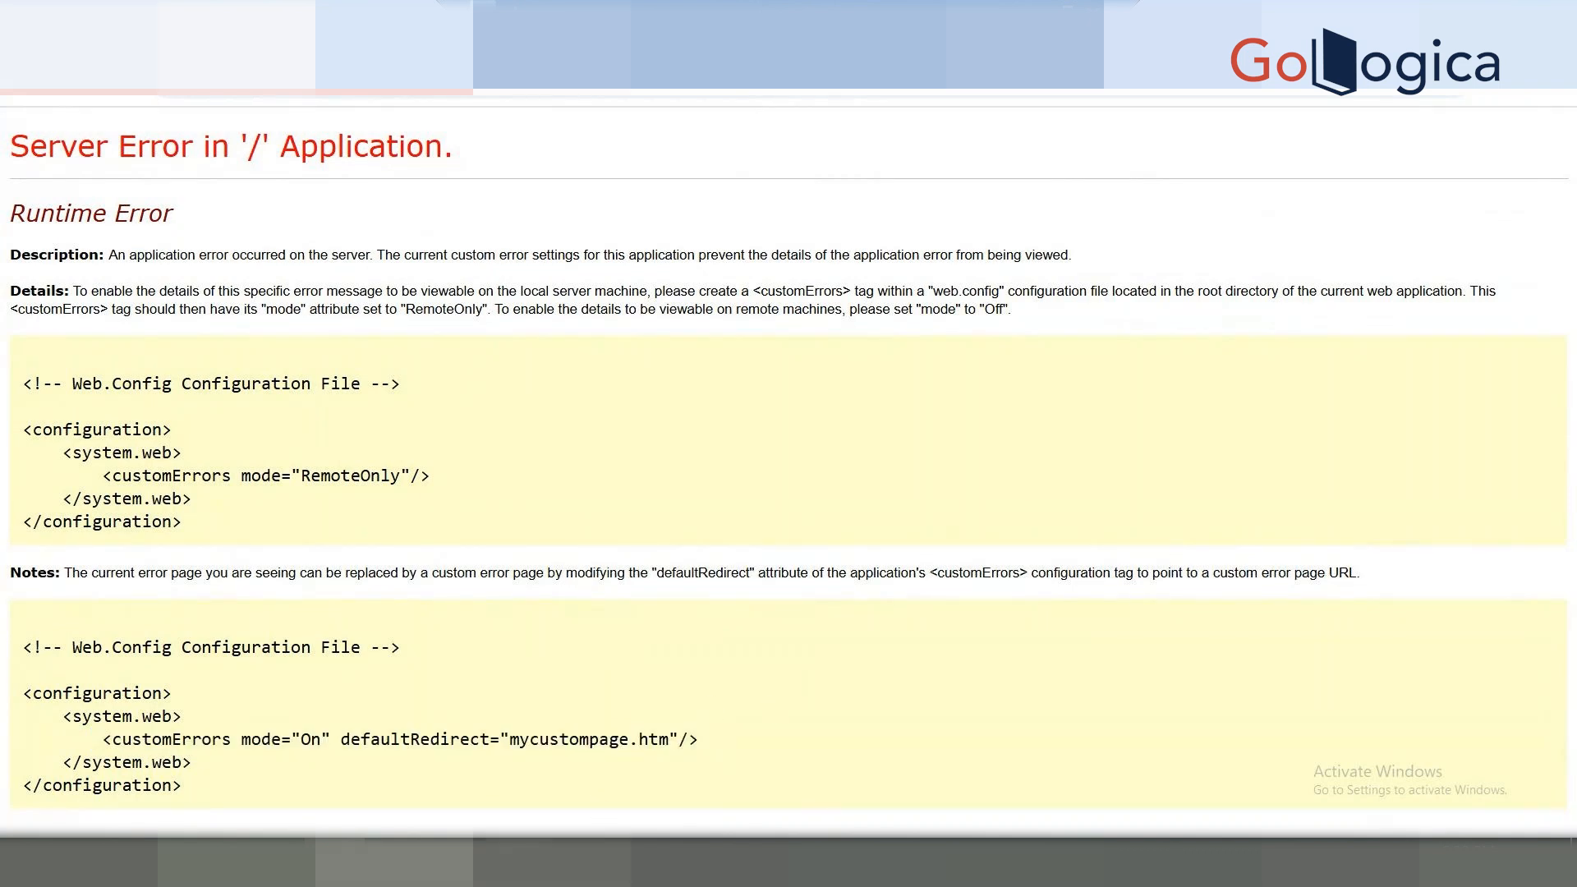
pyautogui.click(524, 860)
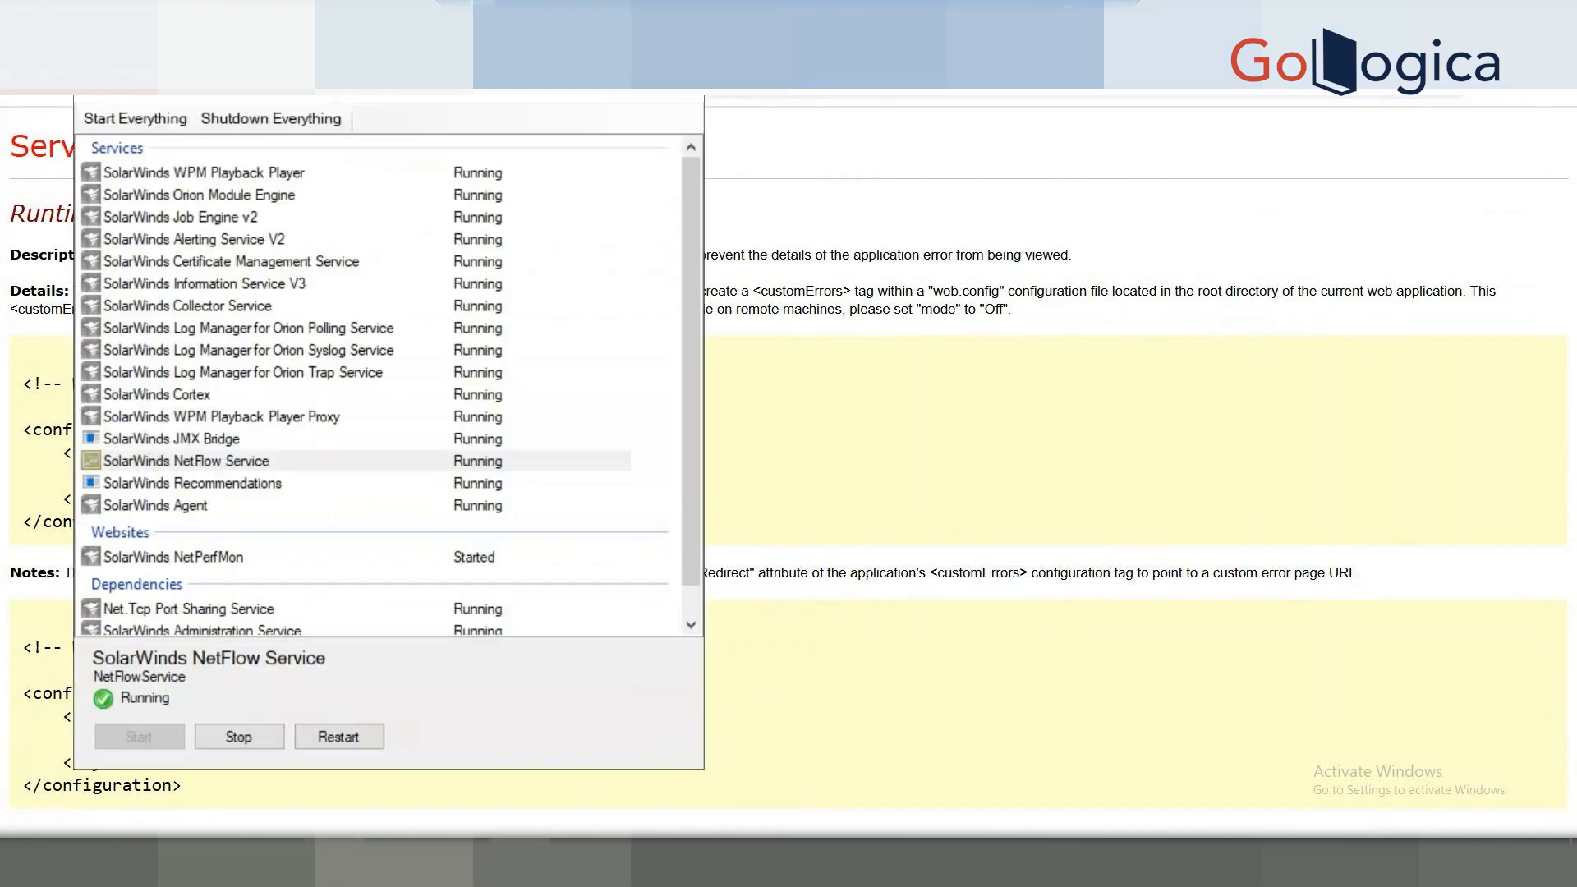
# Stop and restart the SolarWinds NetPerfMon website, then check the web console.
pyautogui.click(279, 568)
pyautogui.click(230, 558)
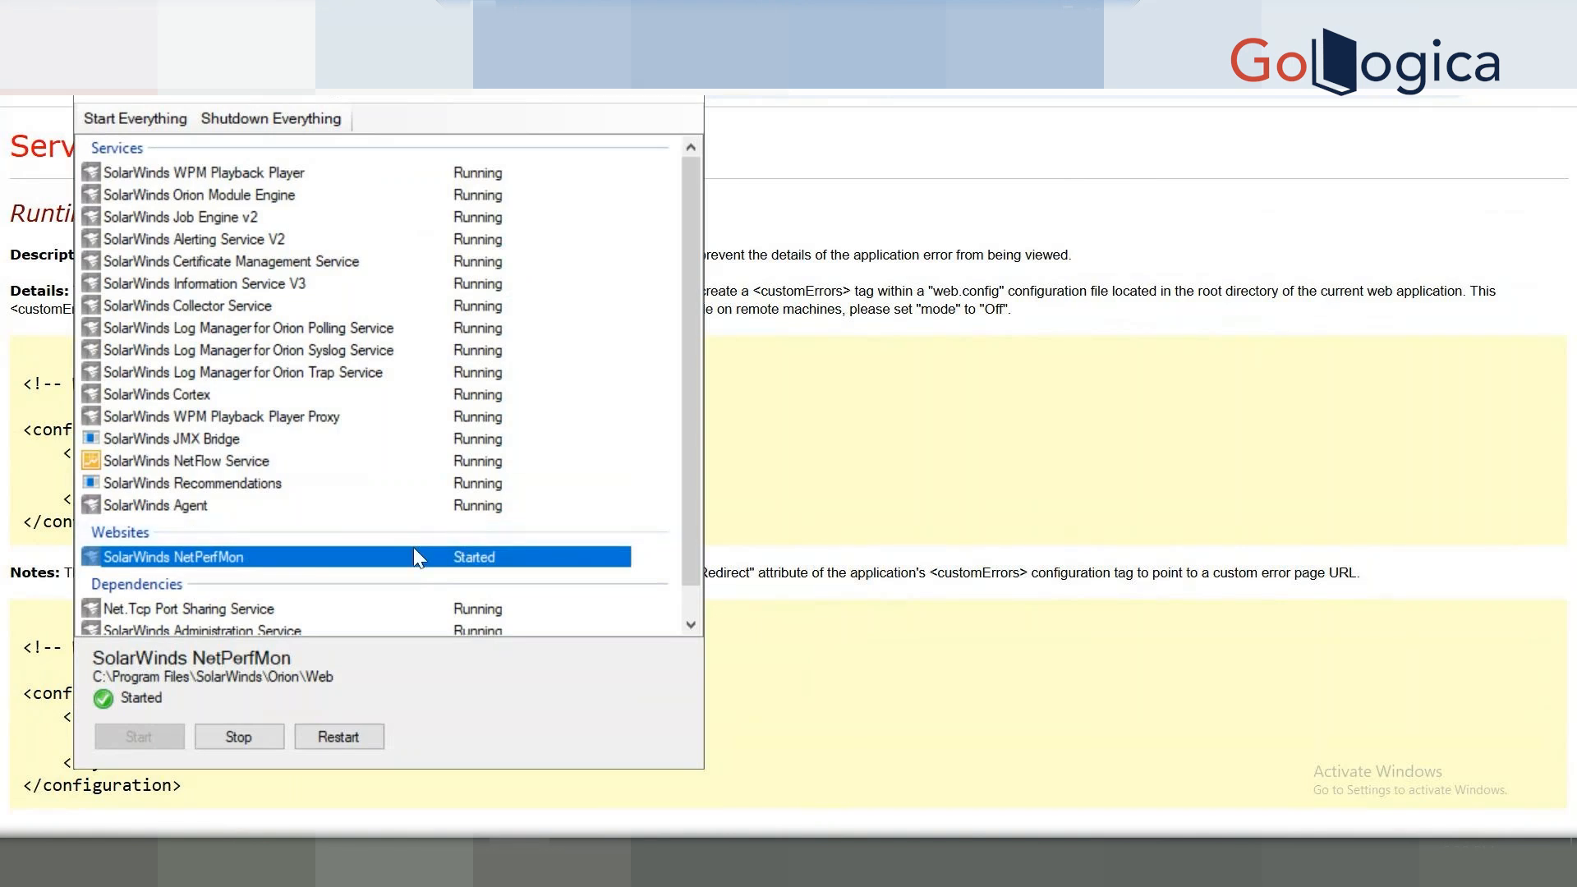
pyautogui.click(233, 744)
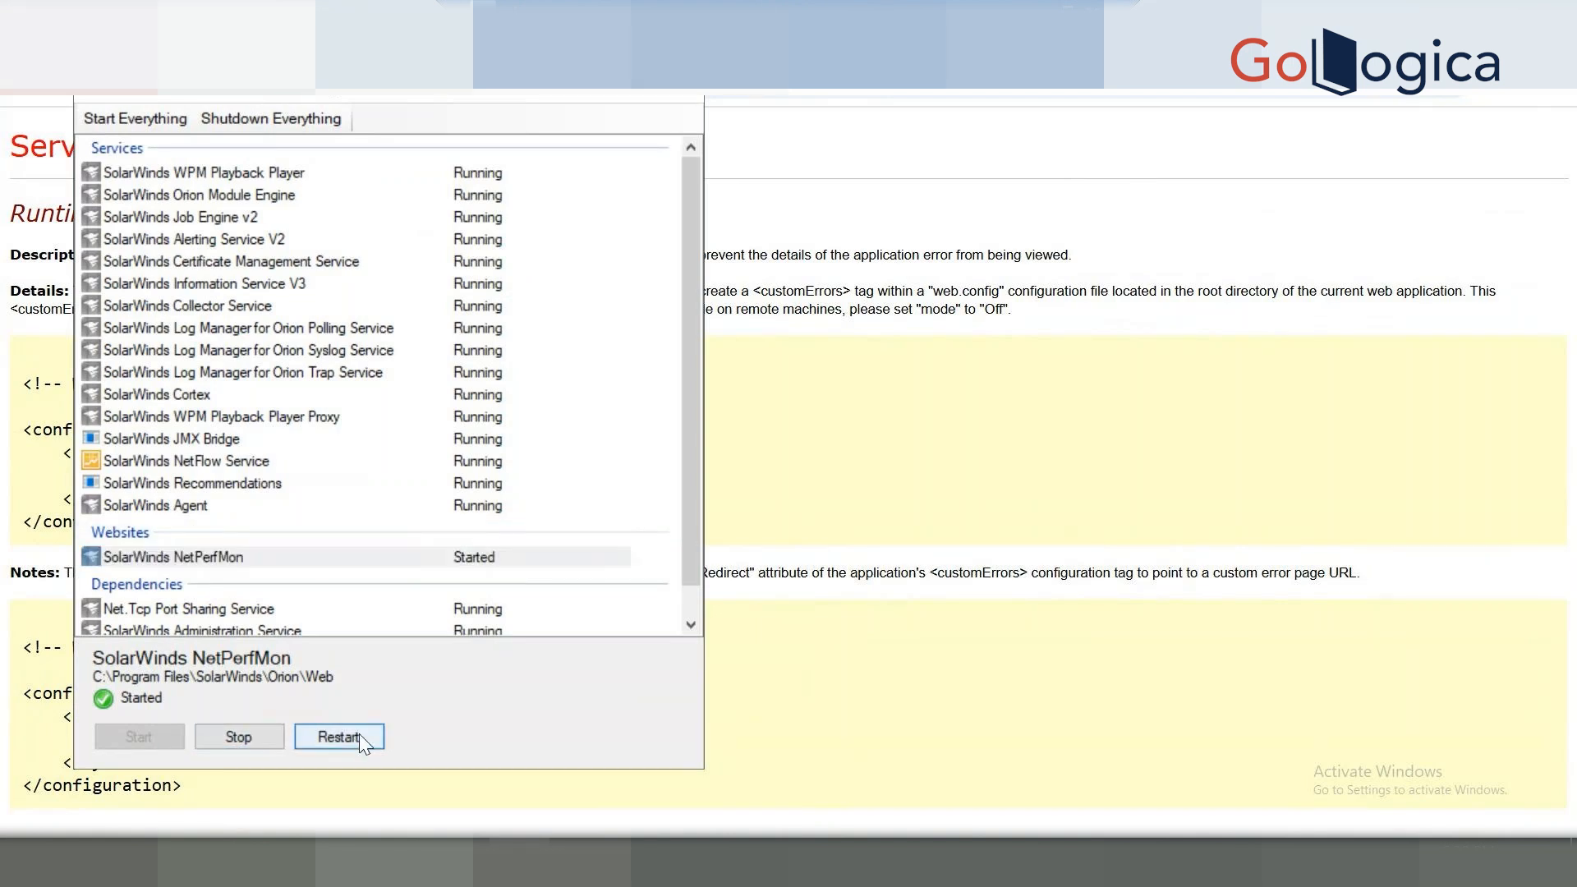
pyautogui.click(235, 560)
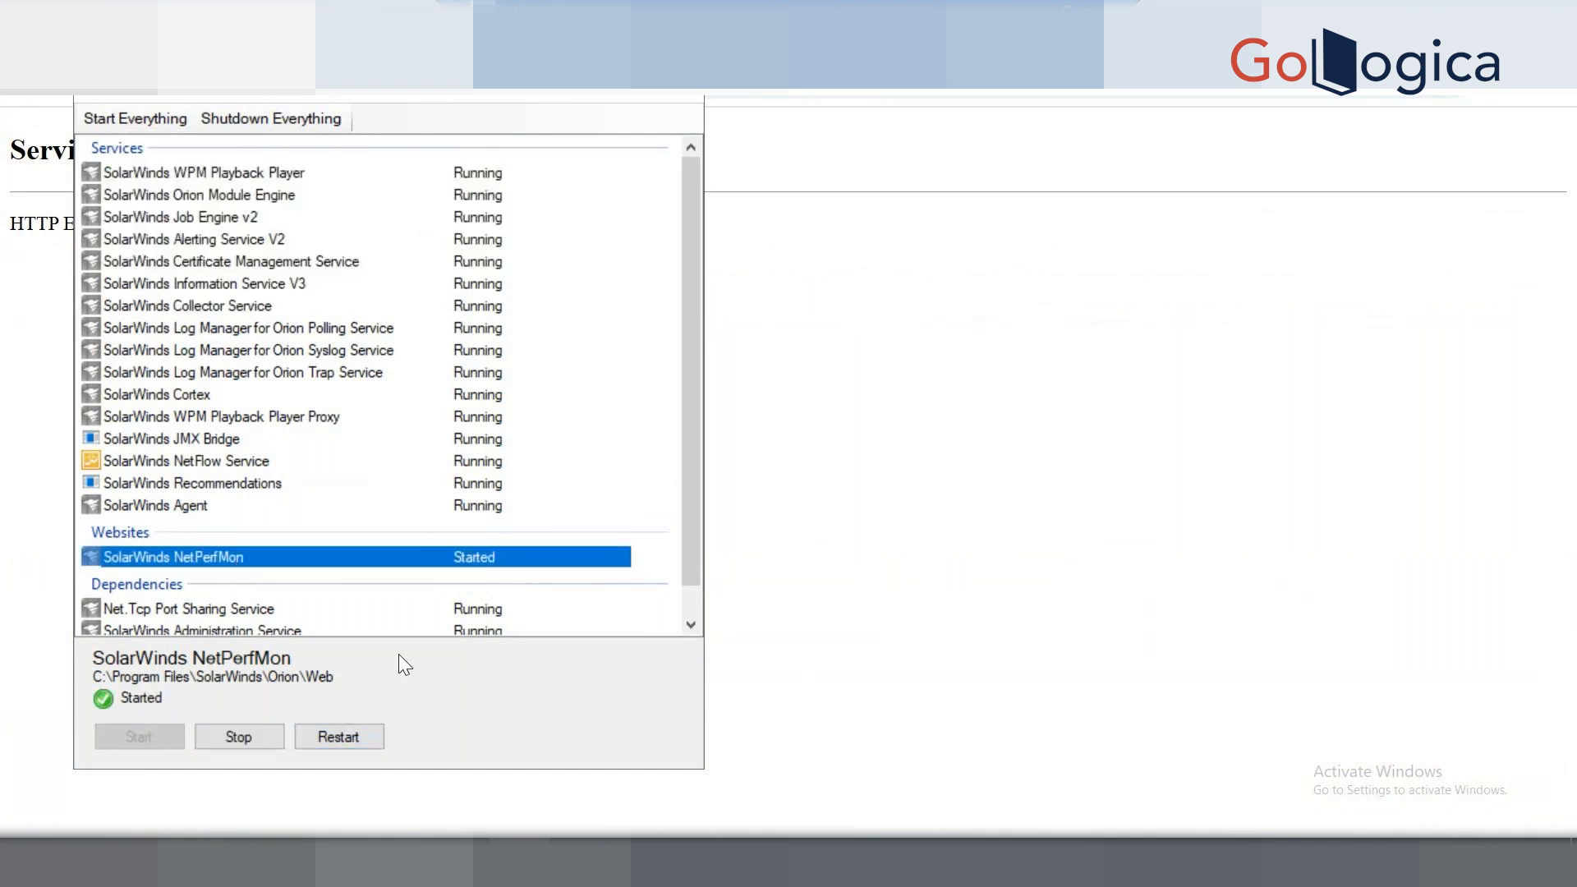
pyautogui.click(1165, 368)
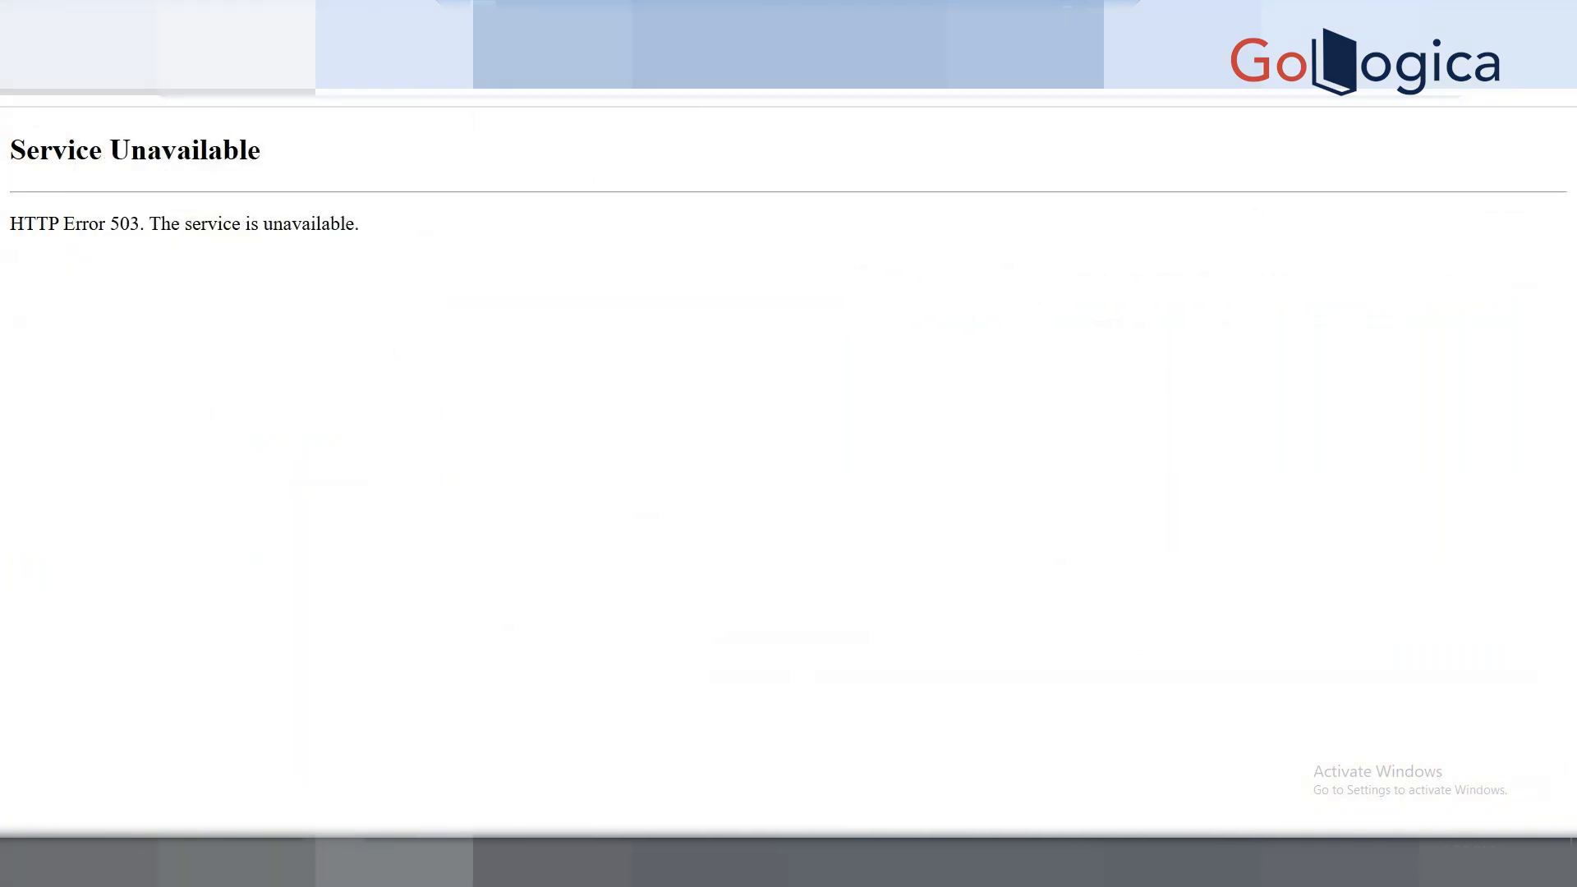
# Find Web Console through a 'web' Start search and run it as administrator.
pyautogui.click(30, 862)
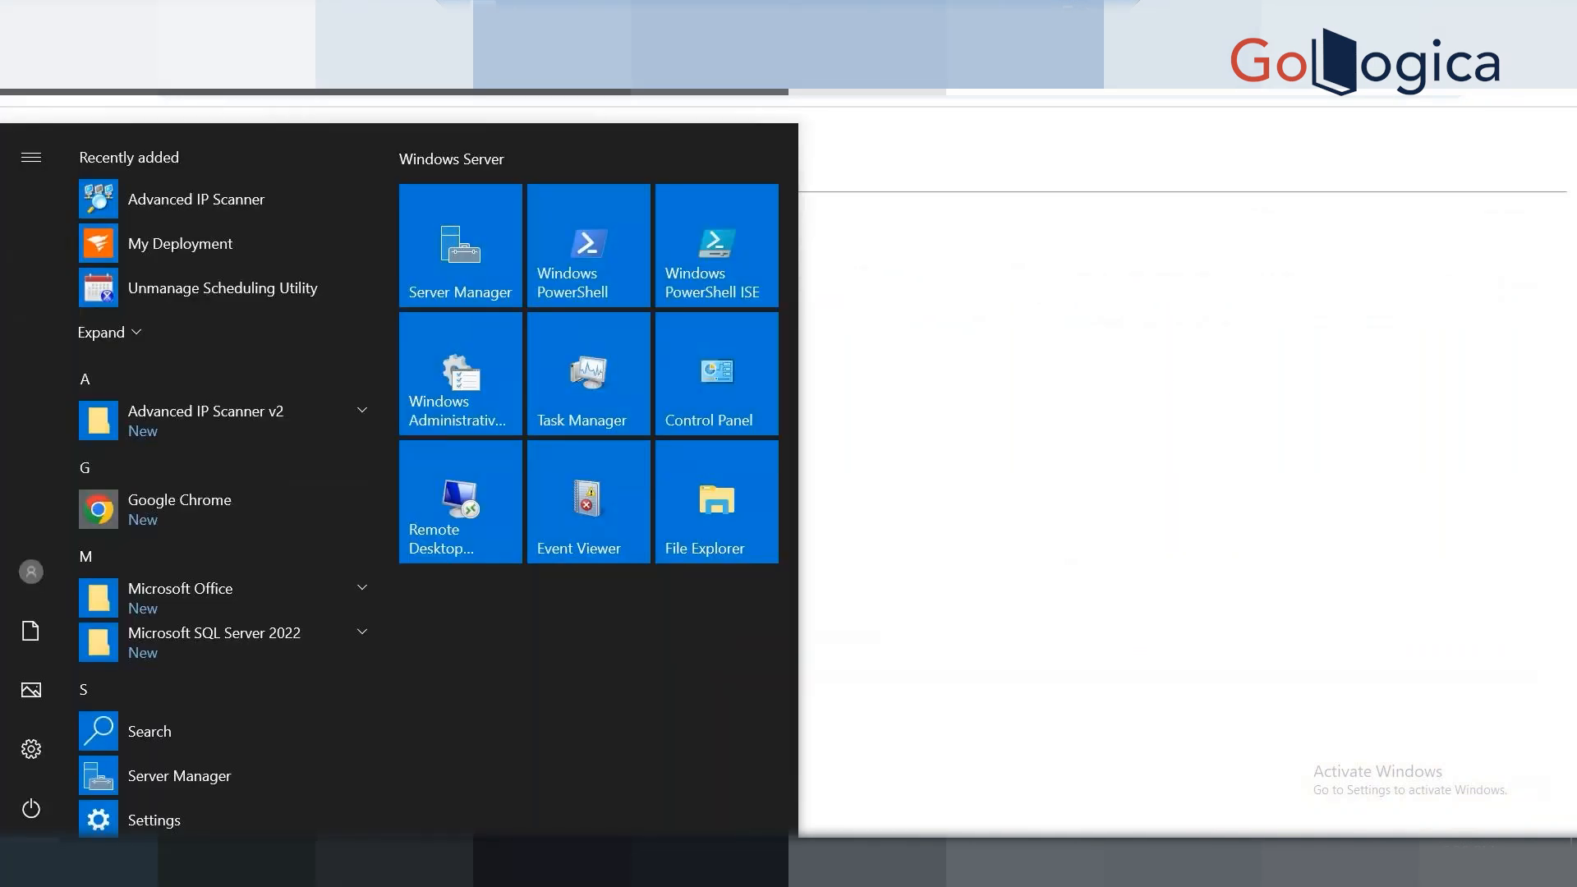
pyautogui.write('web')
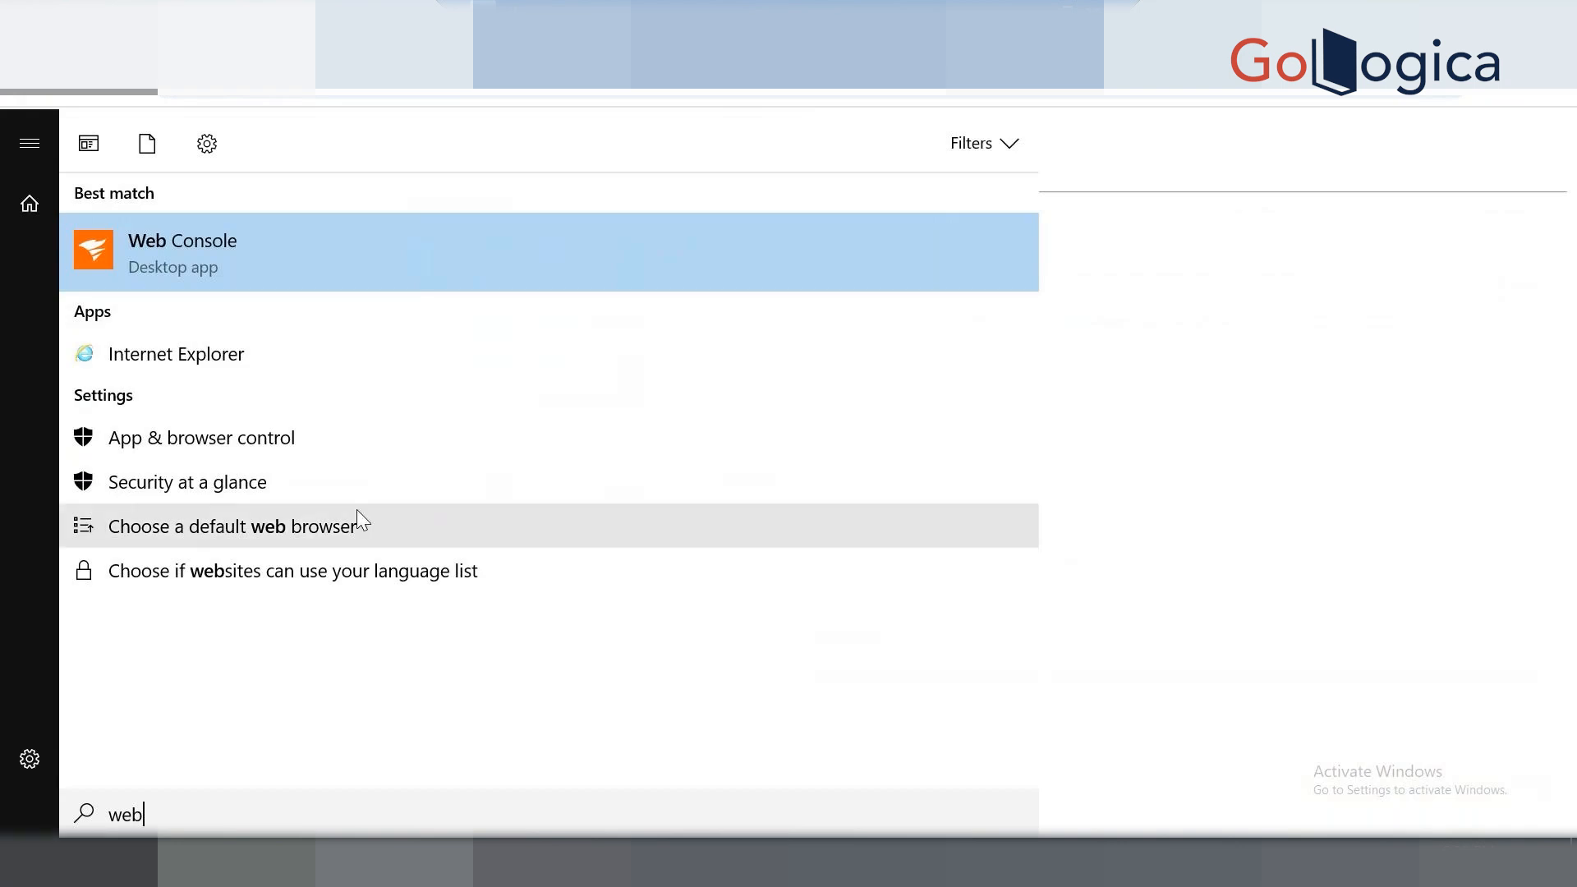
pyautogui.rightClick(267, 263)
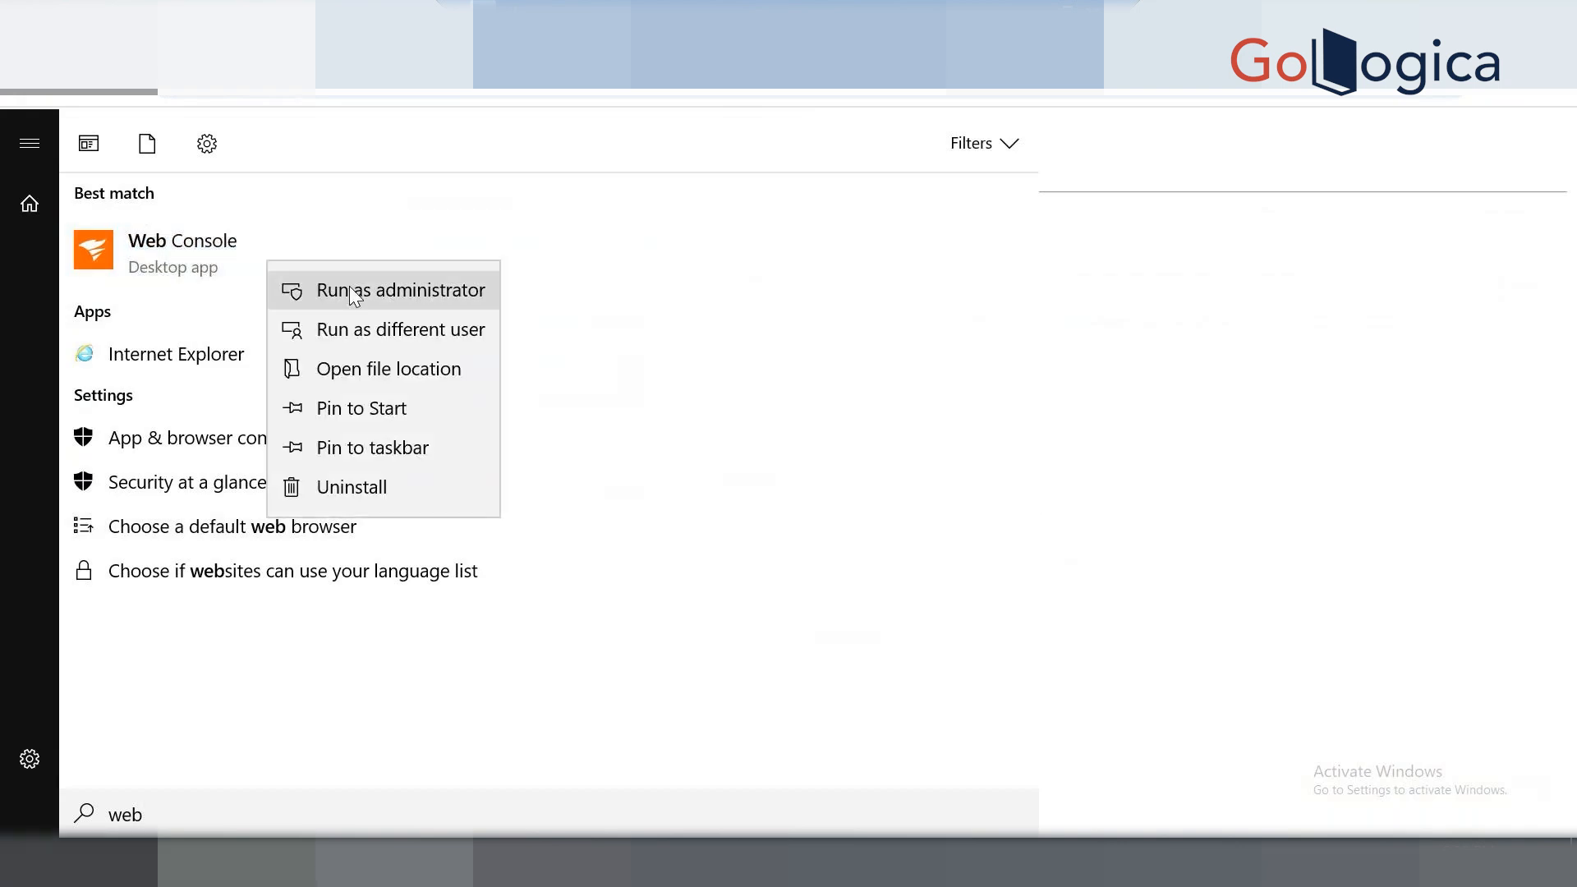
pyautogui.click(353, 292)
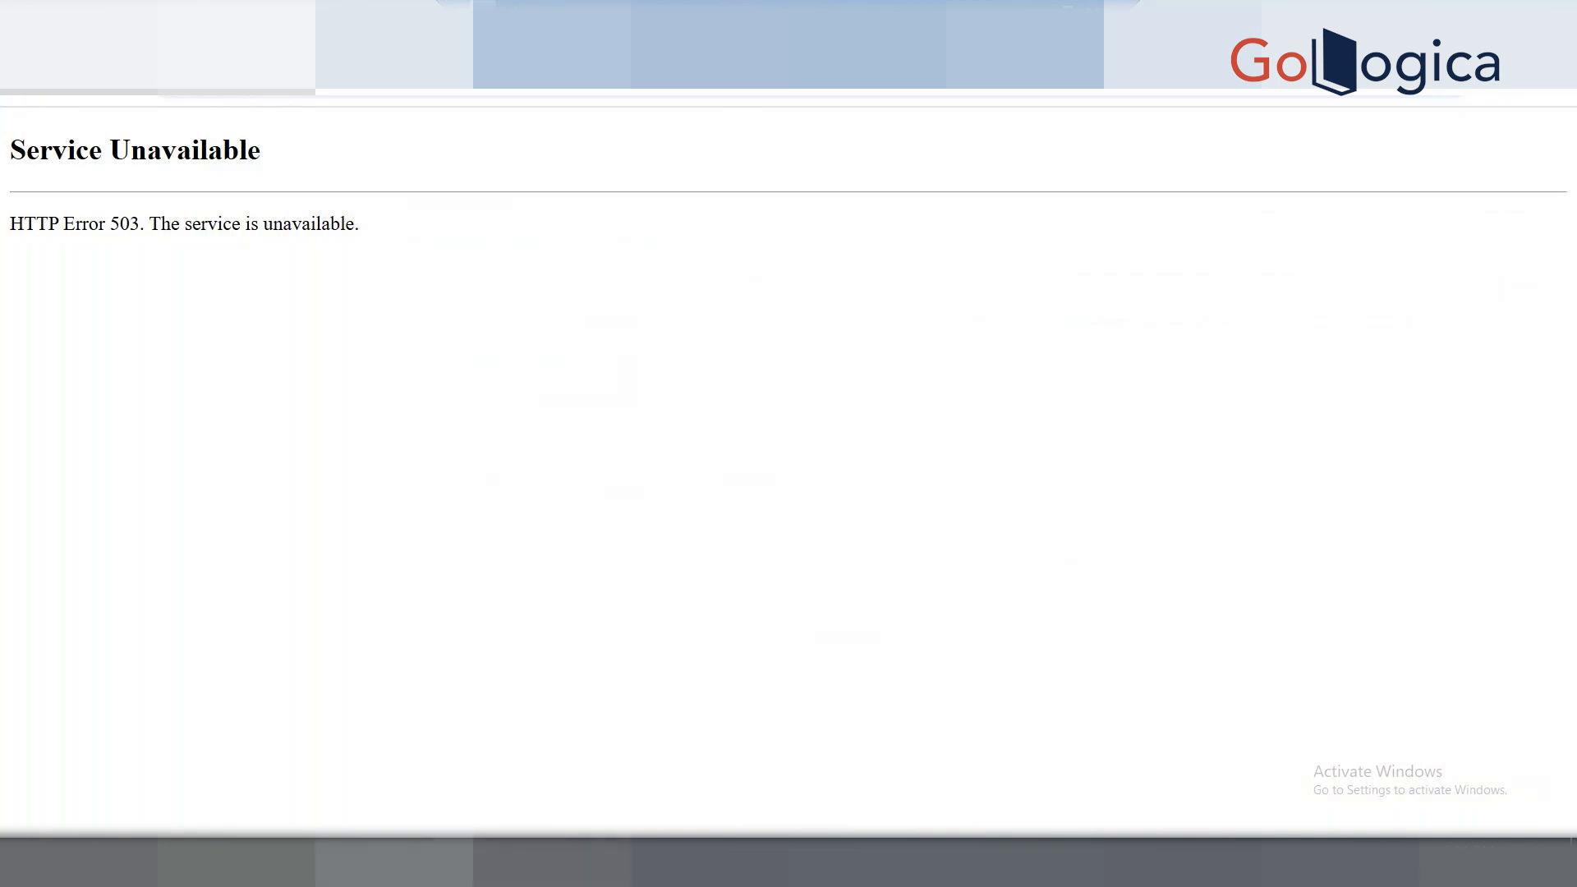
# Bring the Service Manager back up and review its service list.
pyautogui.click(518, 860)
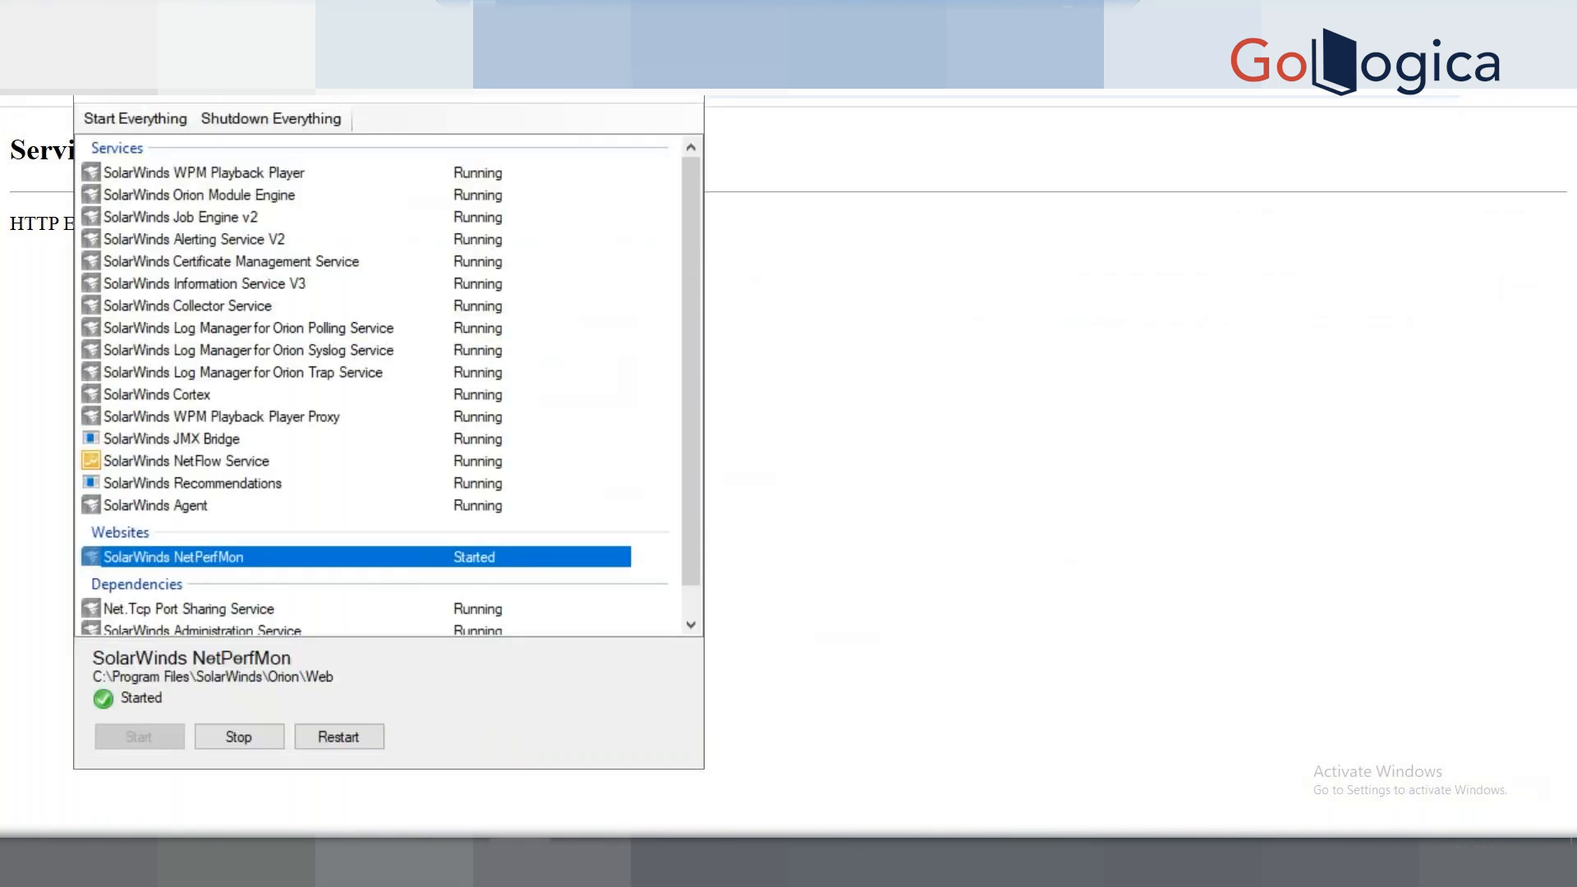
pyautogui.click(518, 861)
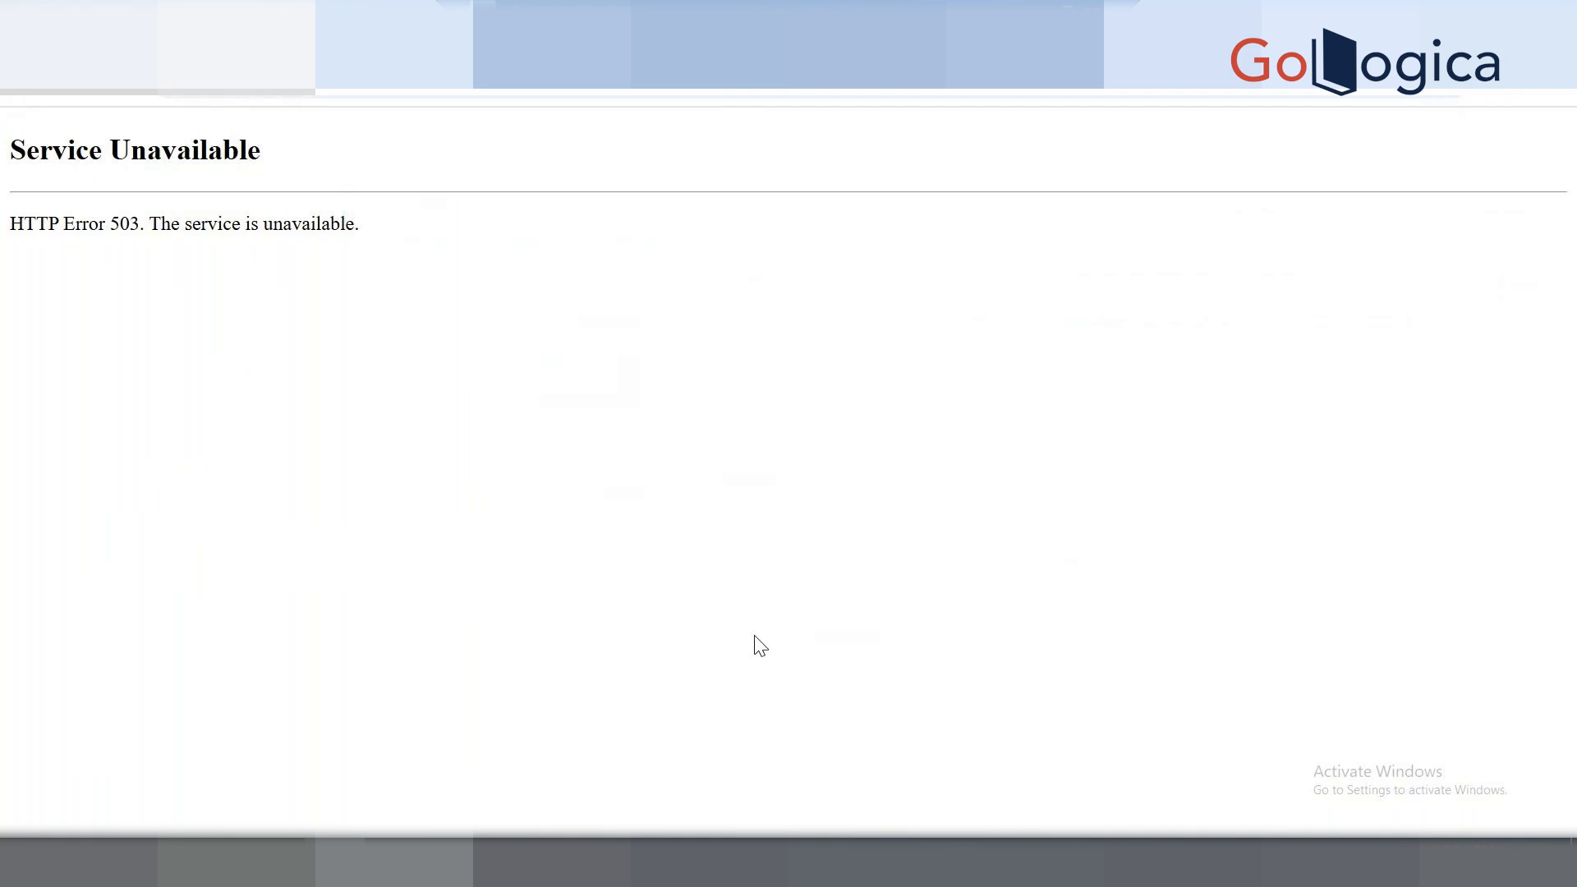
pyautogui.click(517, 860)
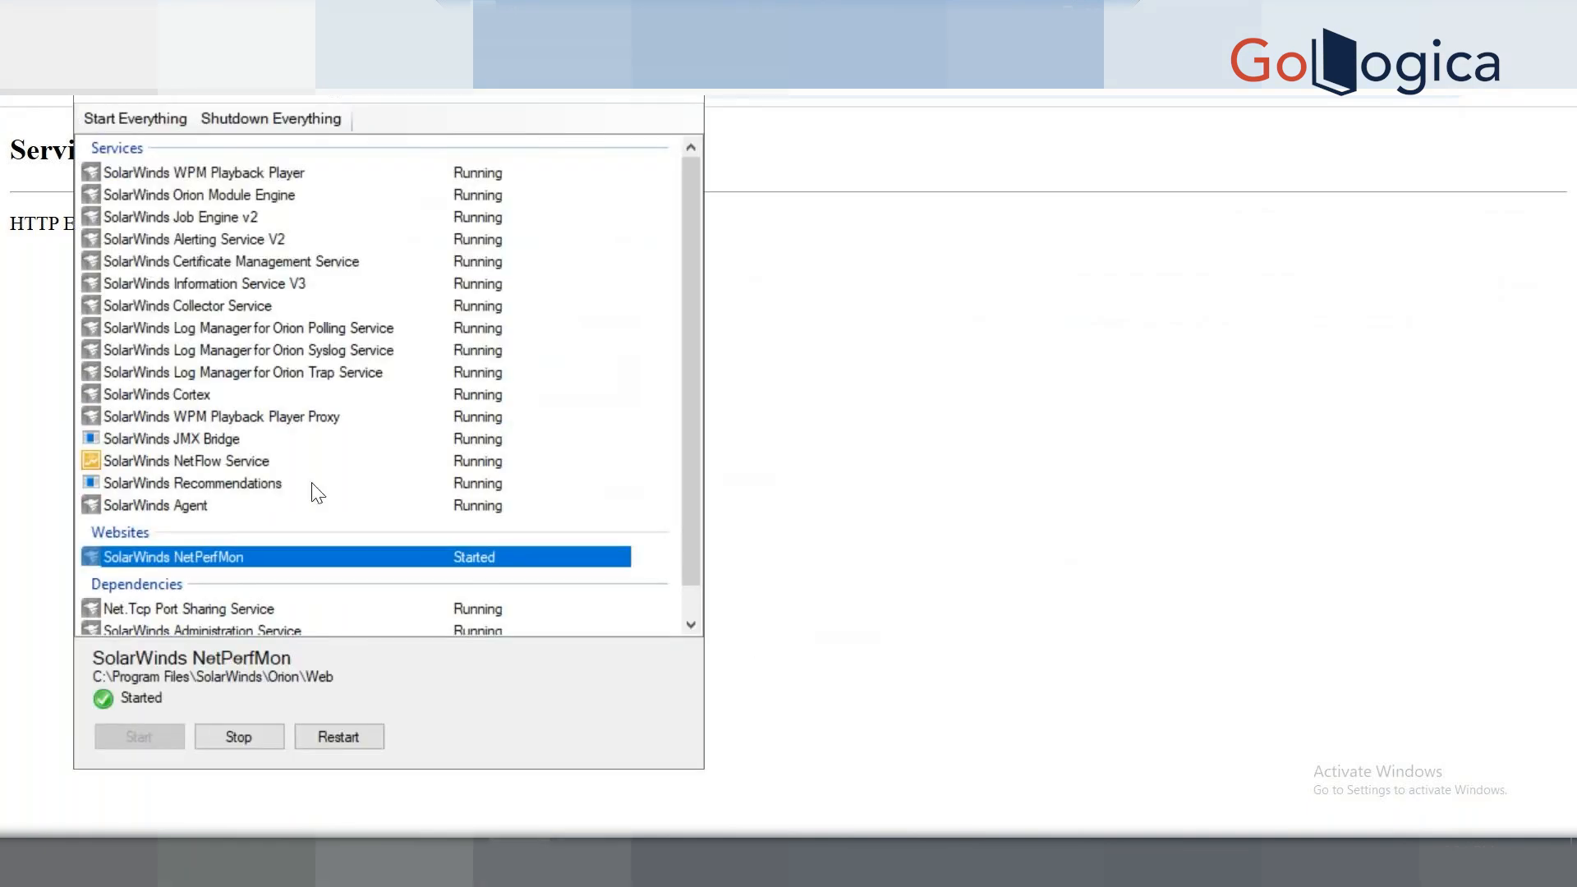
pyautogui.scroll(-2, 693, 455)
pyautogui.scroll(2, 686, 461)
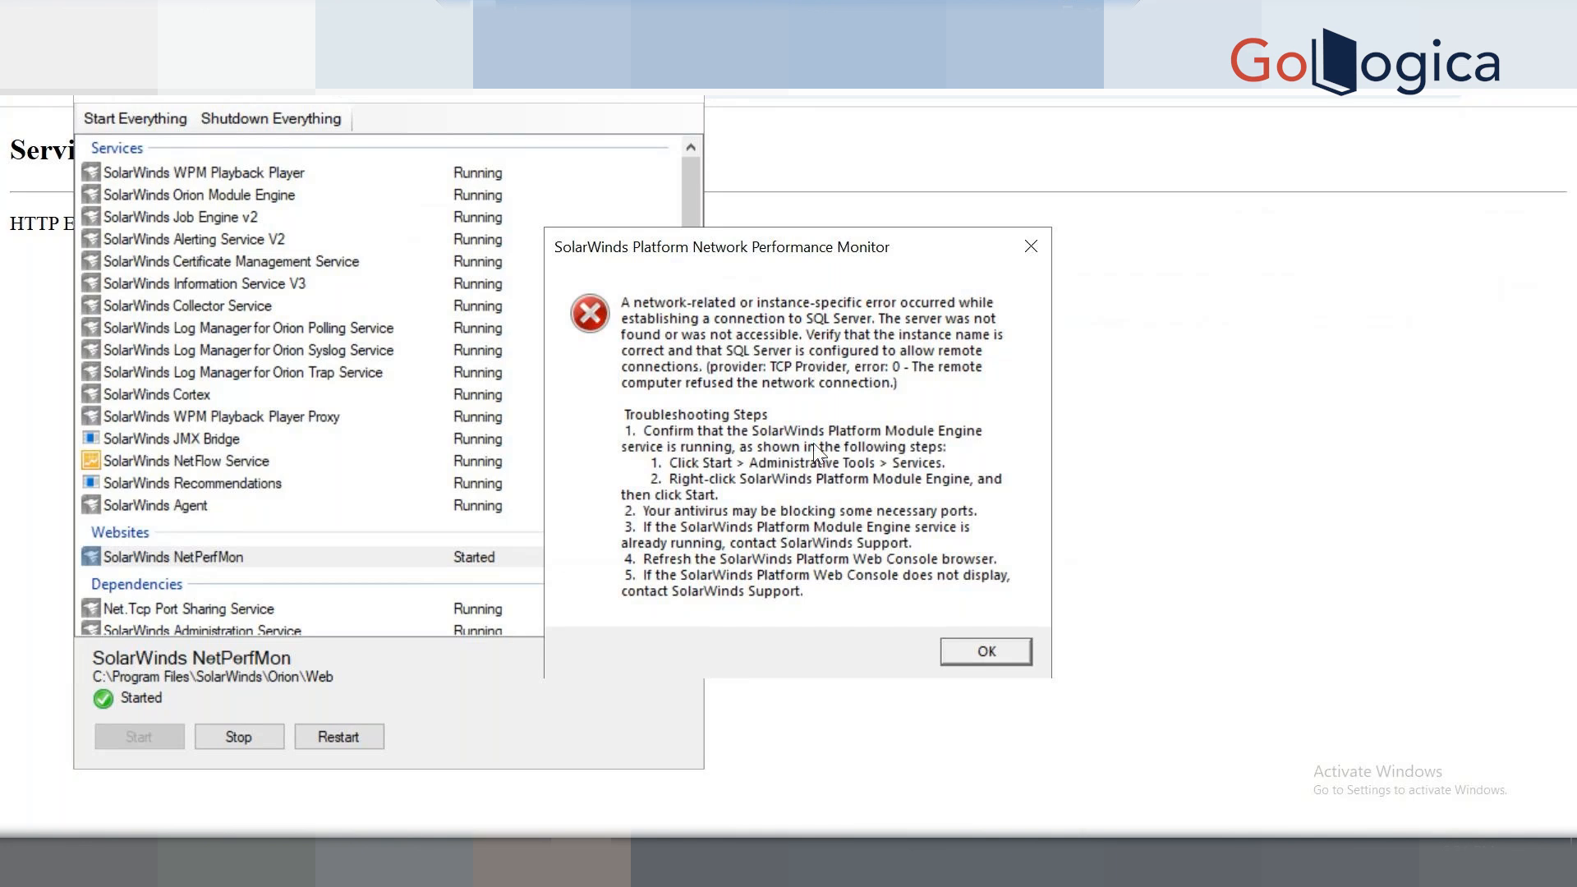
# Dismiss the SQL Server connection error and search Start for 'solarwinds dat'.
pyautogui.click(986, 651)
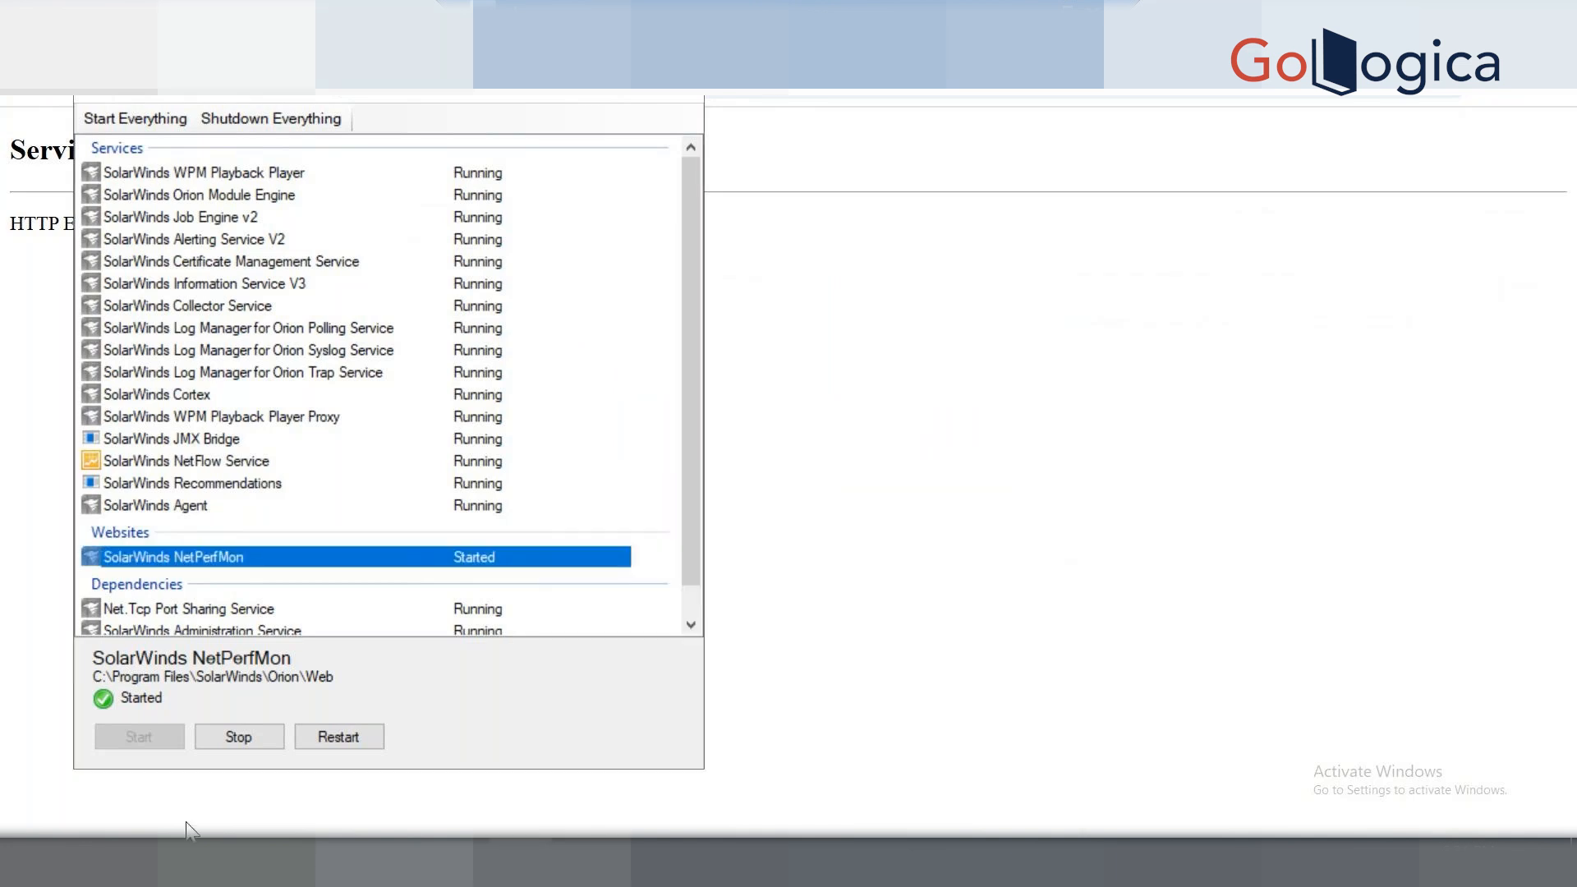
pyautogui.press('super')
pyautogui.write('sola')
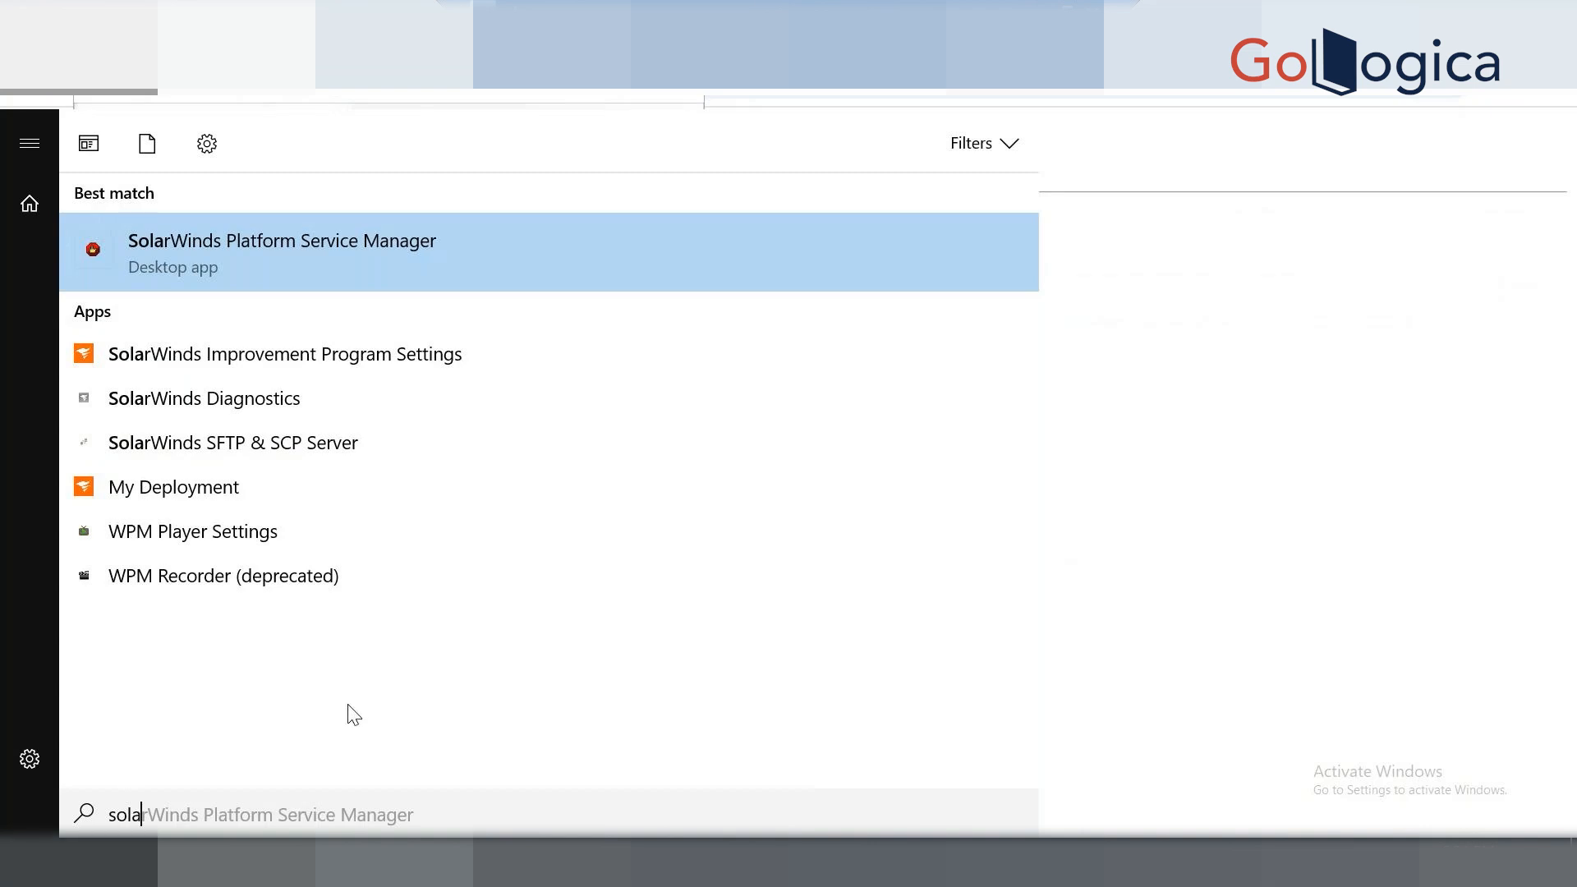
pyautogui.write('rwin')
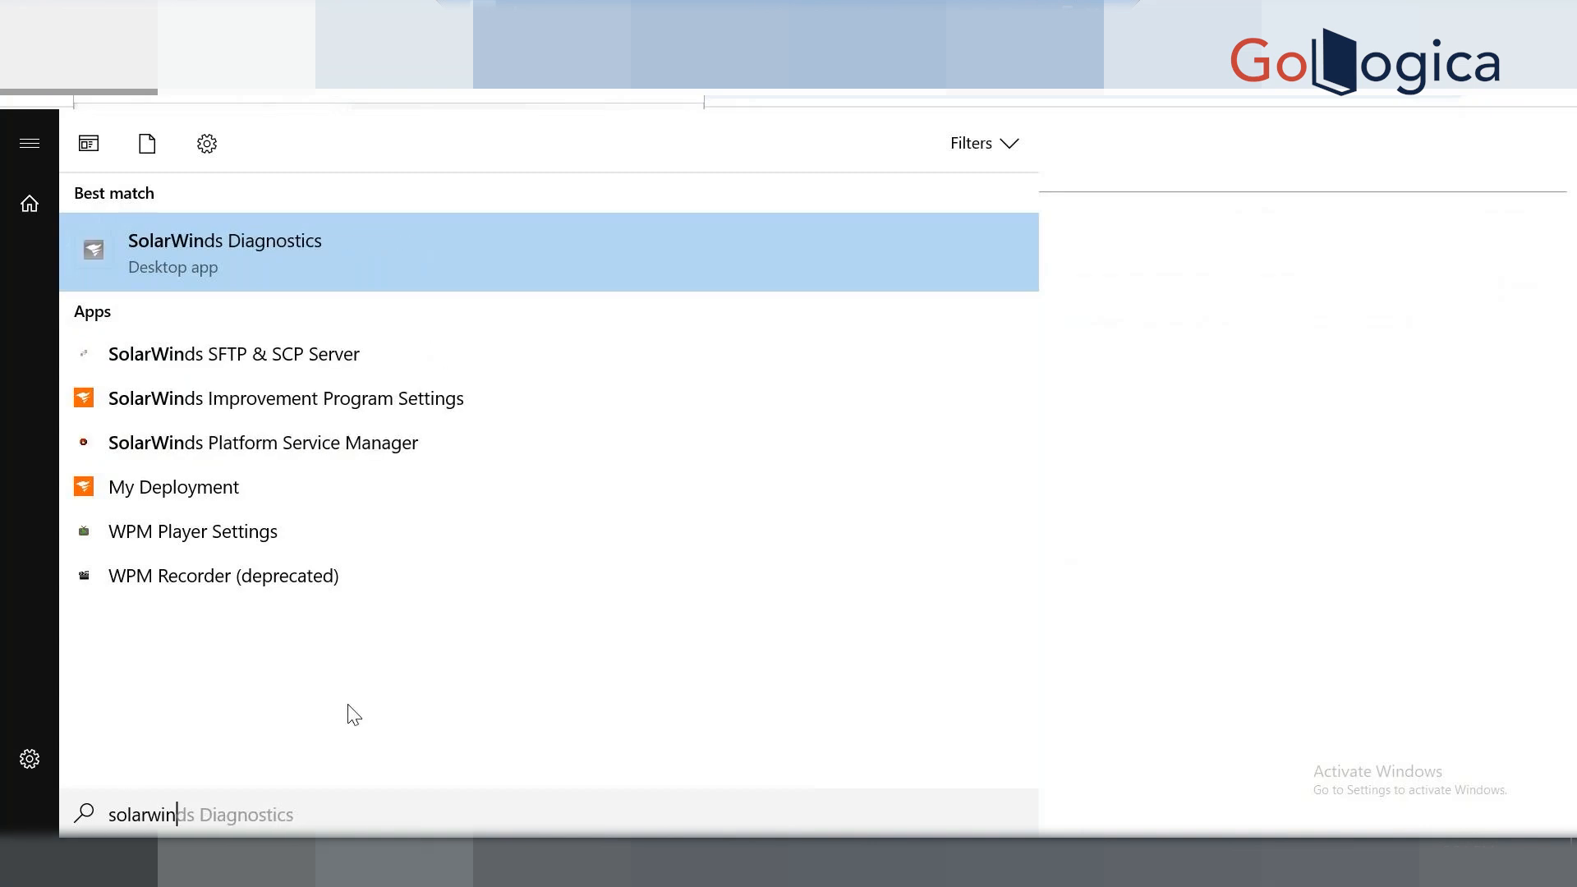
pyautogui.write('ds')
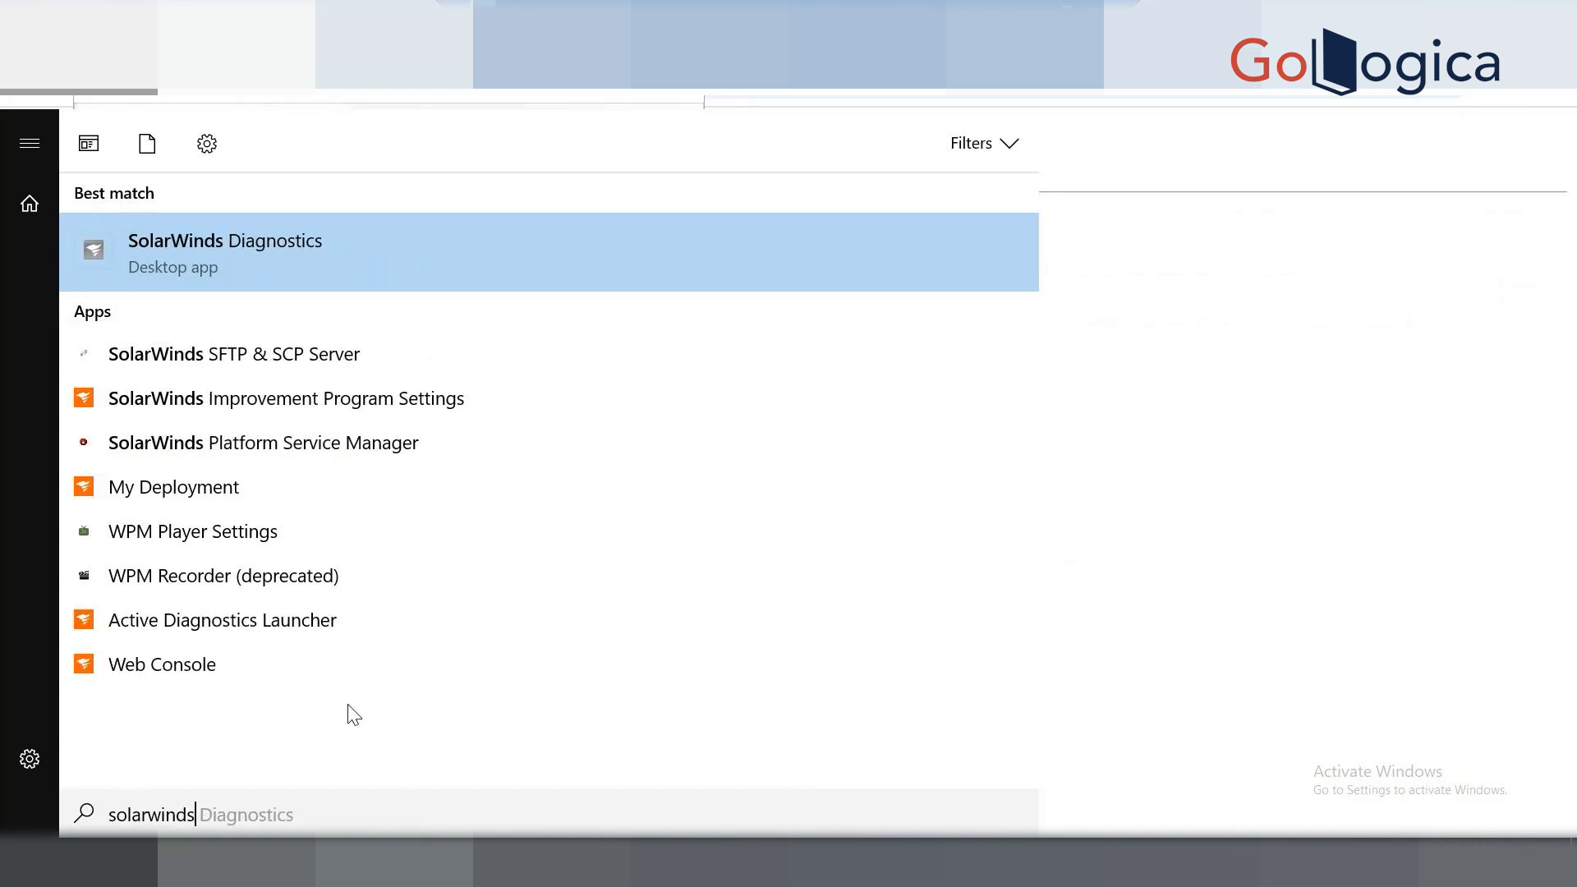
pyautogui.write(' dat')
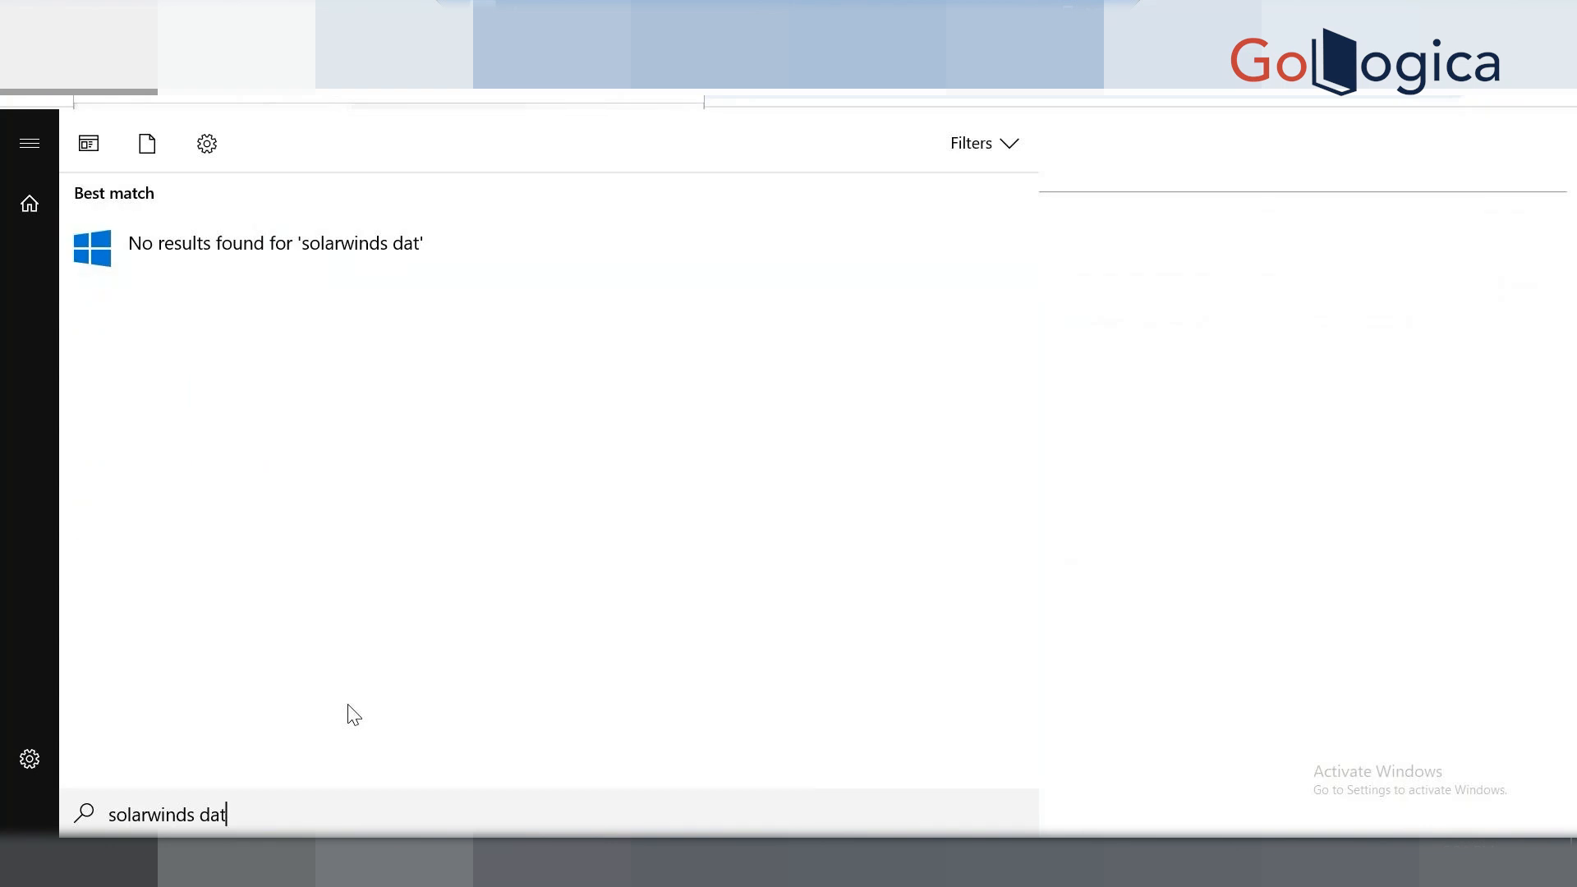
# Change the Start search from 'solarwinds dat' to 'data' to find Database Manager.
pyautogui.press('BackSpace')
pyautogui.press('BackSpace')
pyautogui.press('BackSpace')
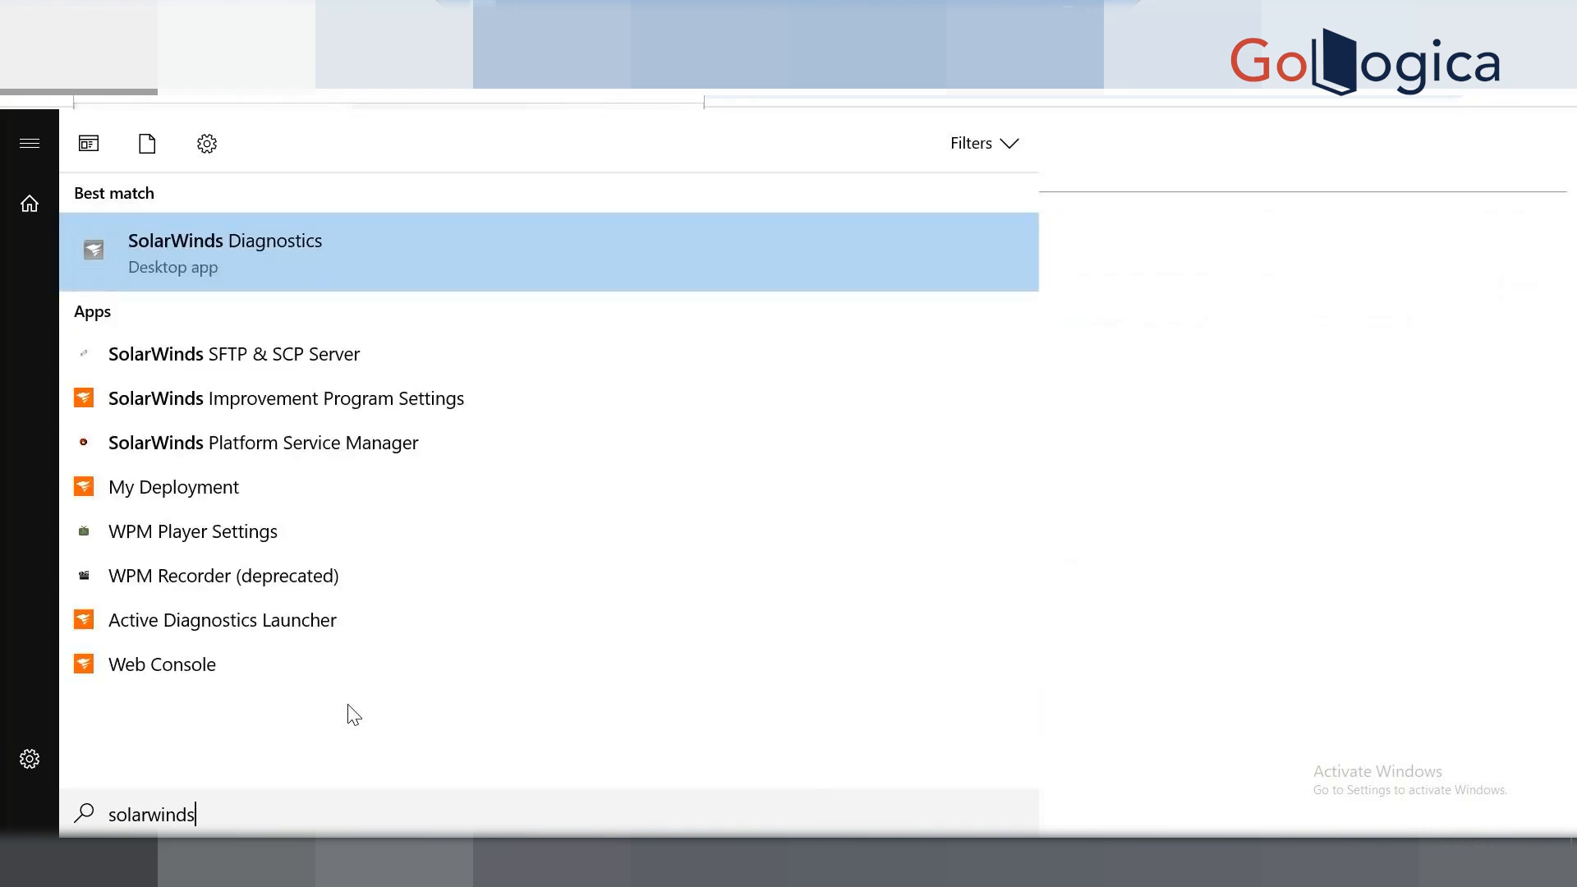
pyautogui.write('dat')
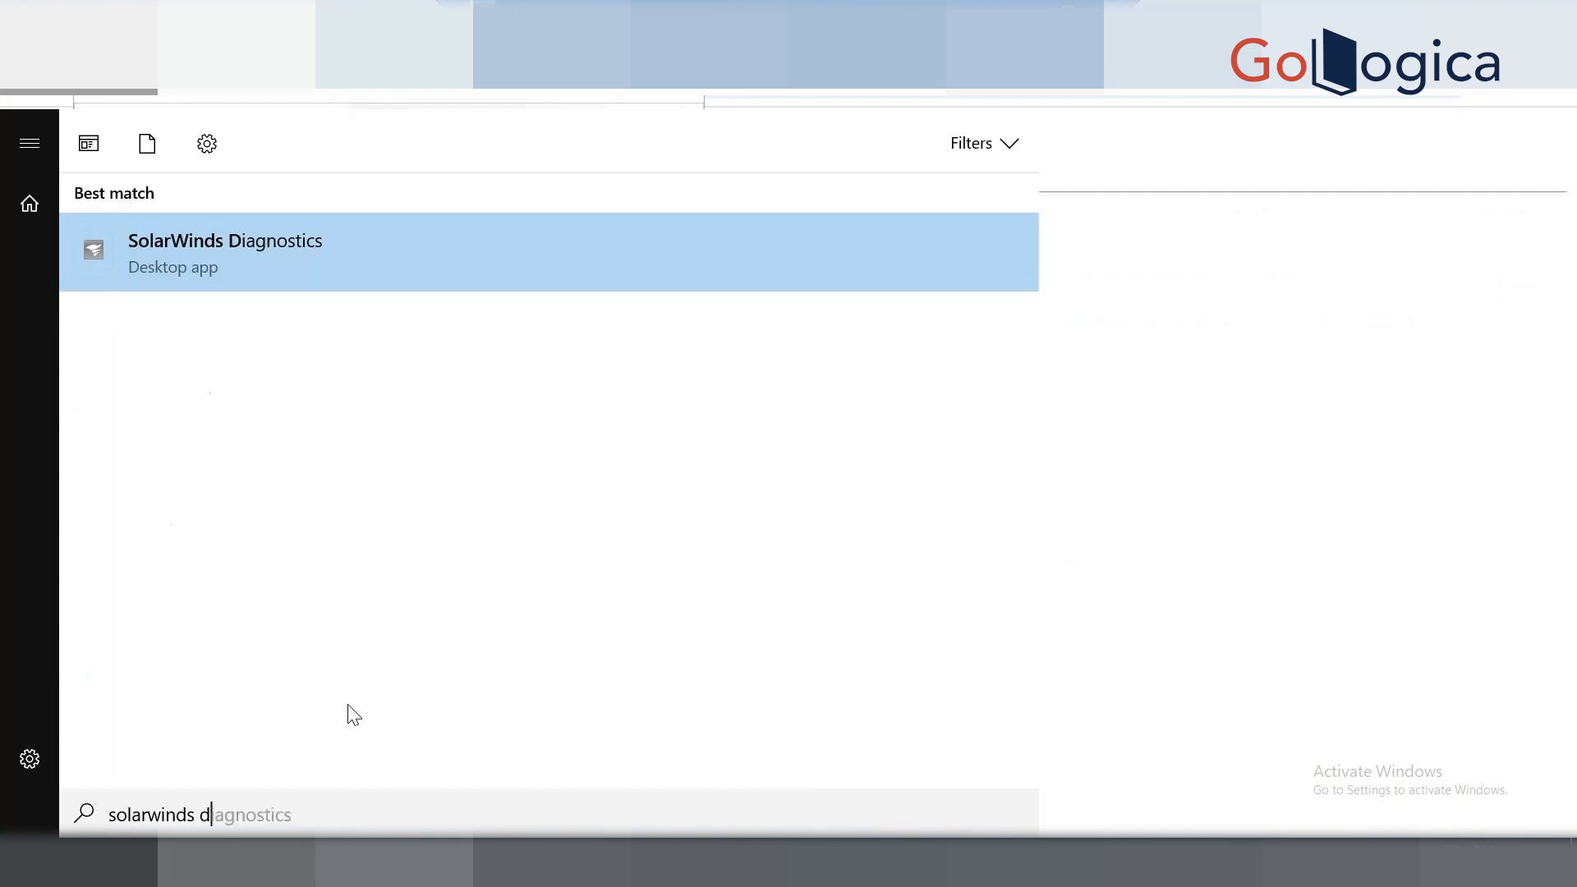
pyautogui.press('BackSpace')
pyautogui.press('BackSpace')
pyautogui.press('BackSpace')
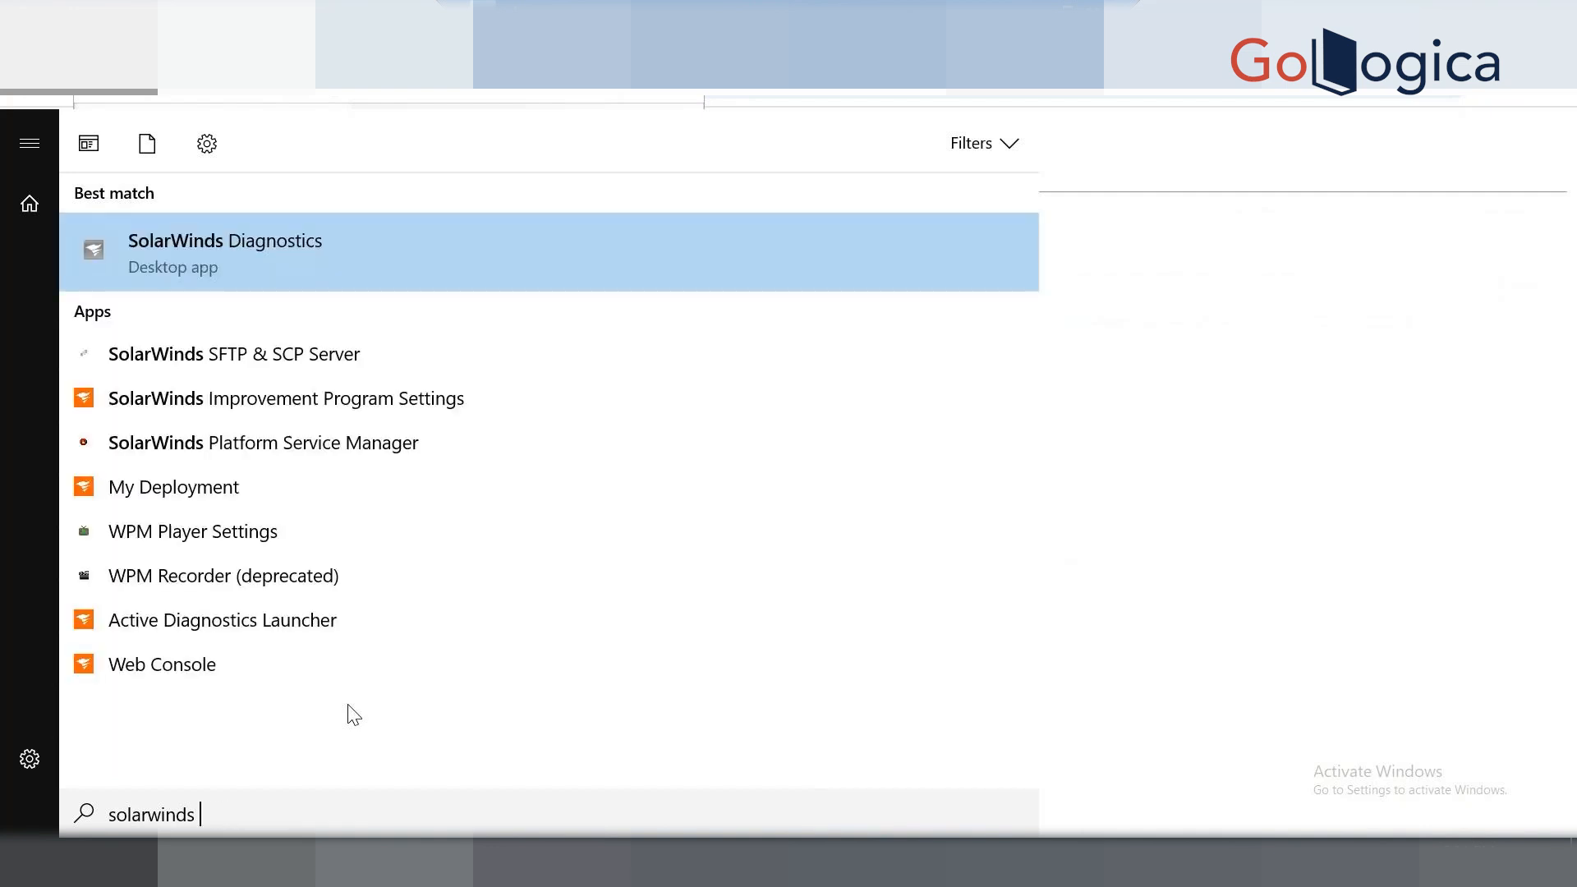
pyautogui.press('BackSpace')
pyautogui.press('BackSpace')
pyautogui.press('BackSpace')
pyautogui.press('BackSpace')
pyautogui.press('BackSpace')
pyautogui.press('BackSpace')
pyautogui.press('BackSpace')
pyautogui.press('BackSpace')
pyautogui.press('BackSpace')
pyautogui.press('BackSpace')
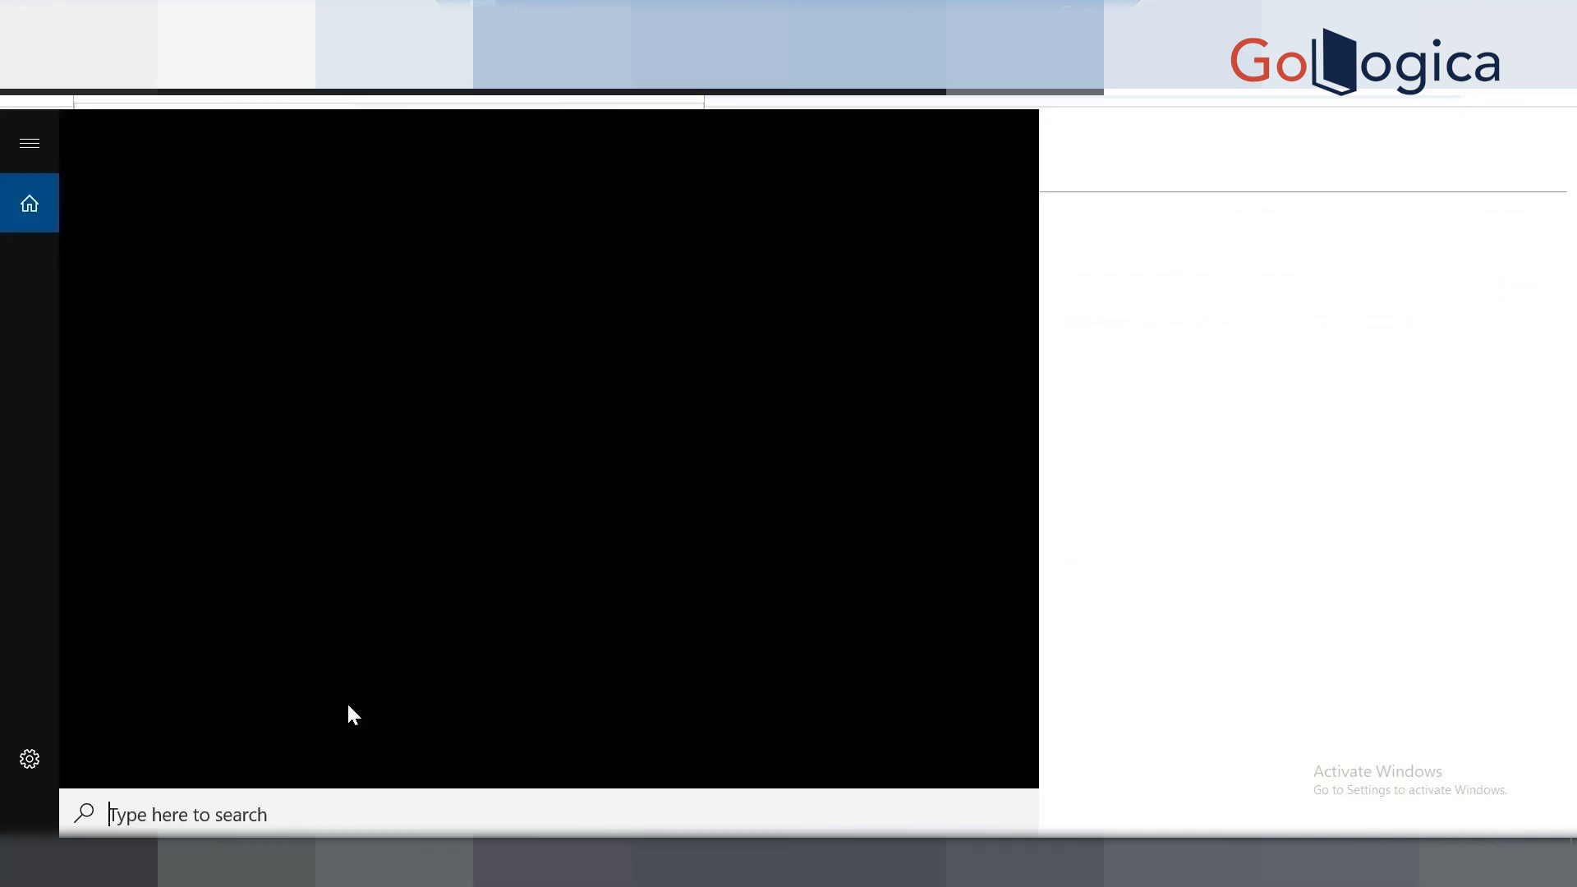
pyautogui.write('data')
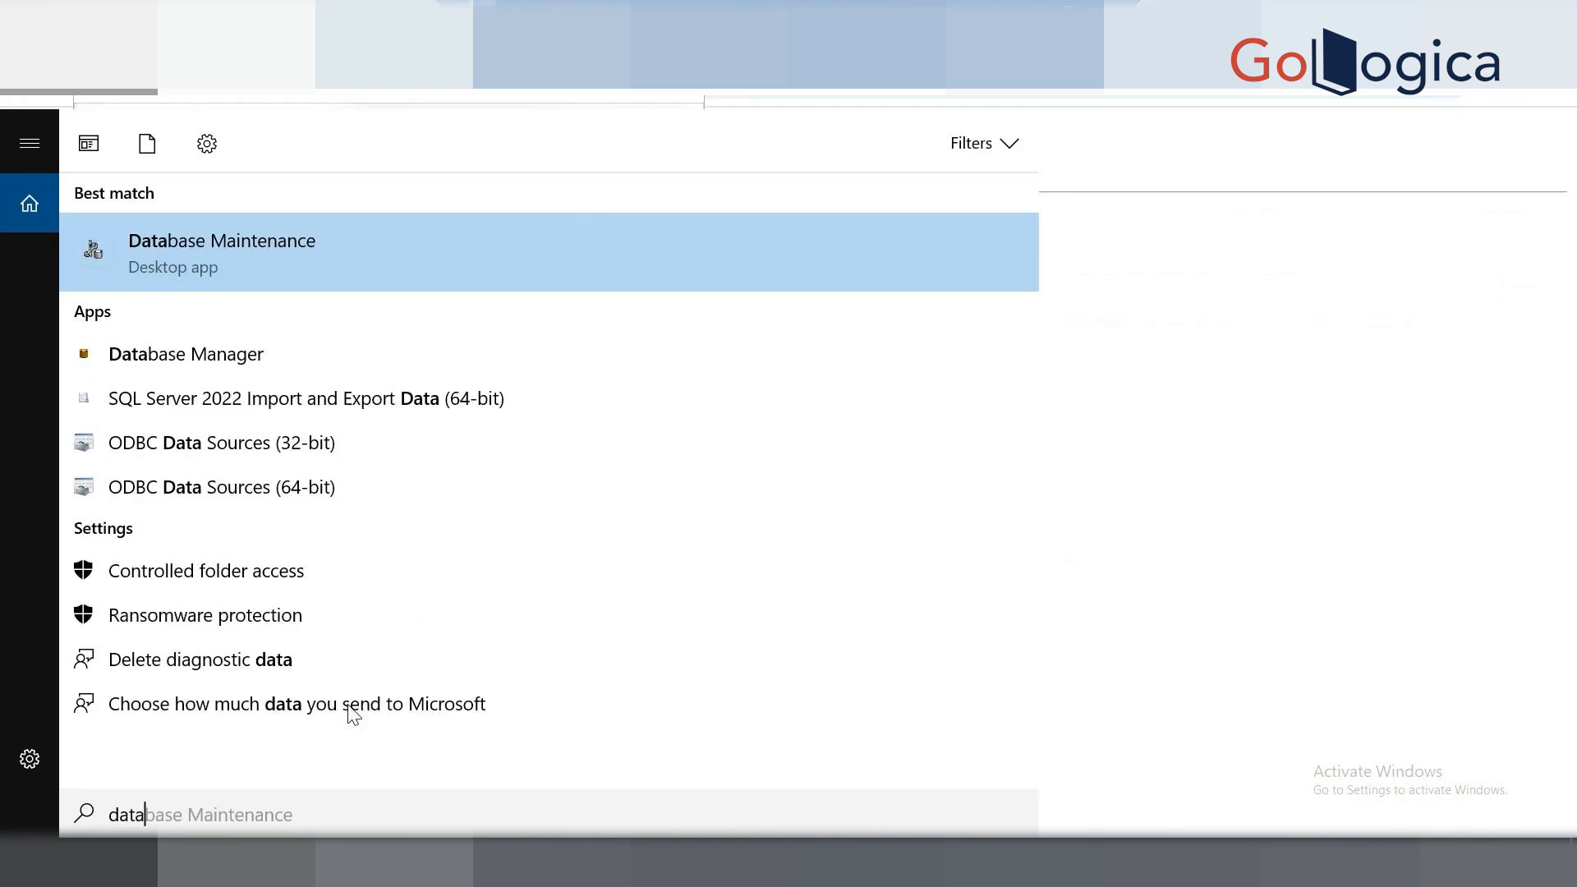
# Launch Database Manager, see its refused SQL Server connection, then open Start.
pyautogui.click(161, 355)
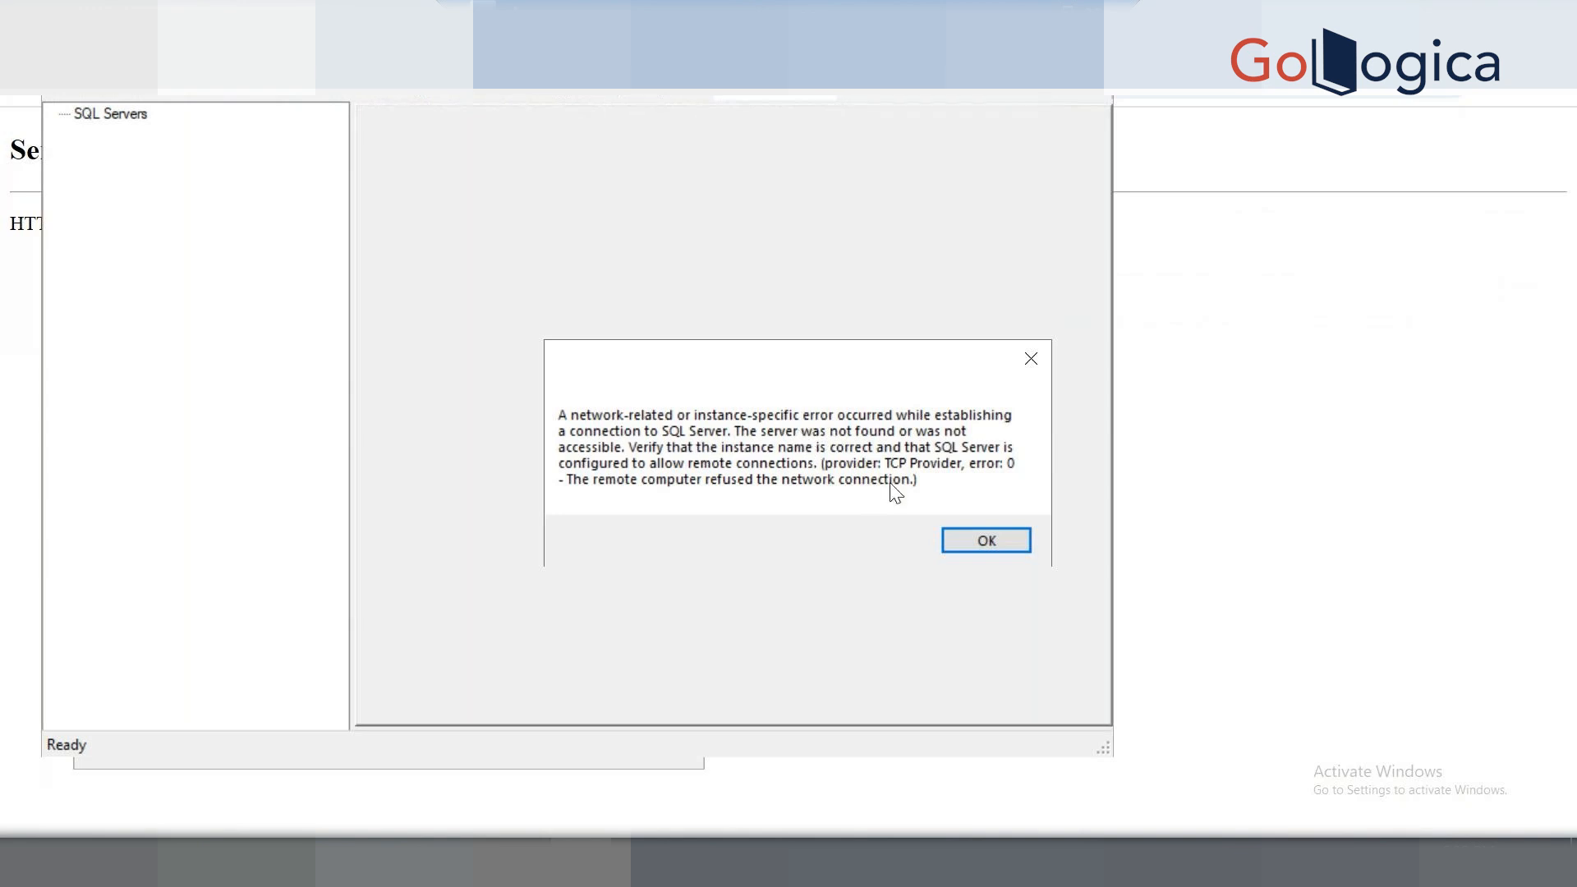
pyautogui.press('super')
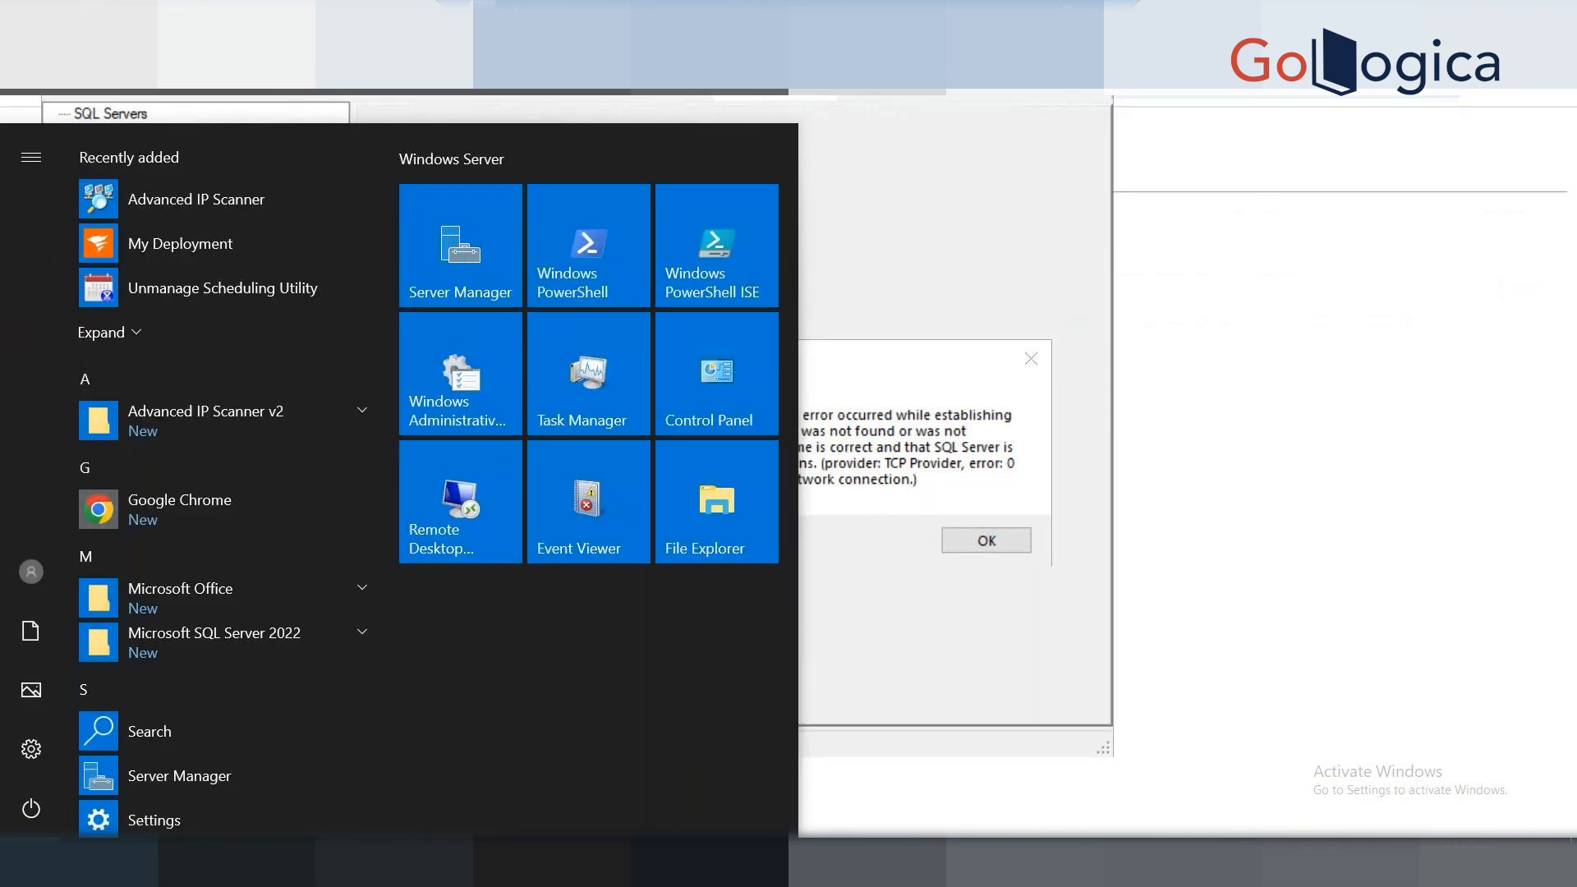
# Open Services from a 'serv' search and browse the service list.
pyautogui.write('serv')
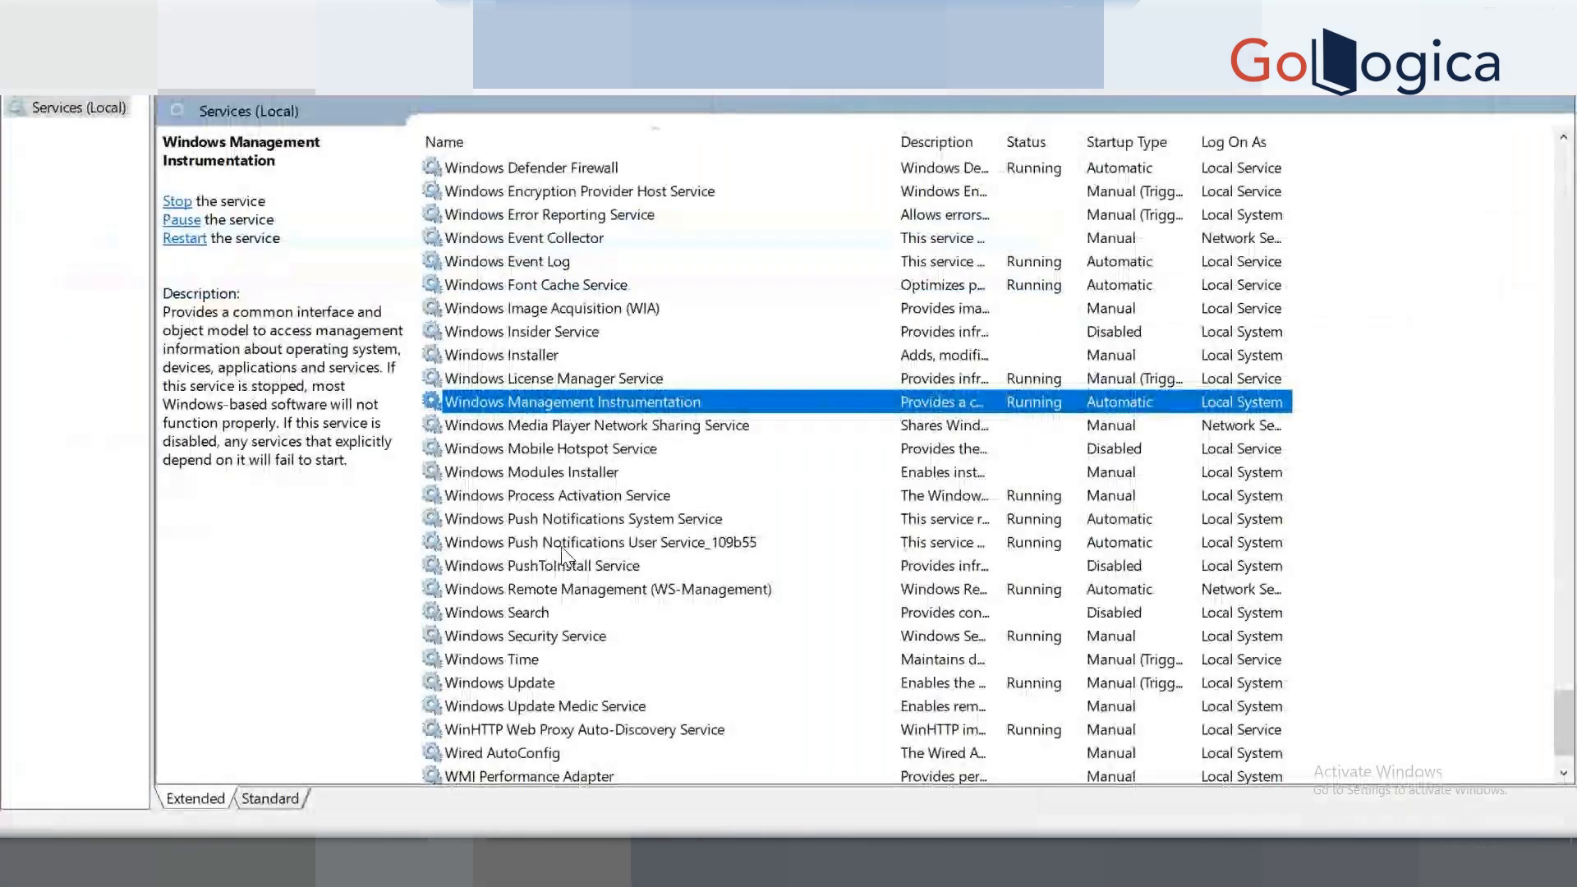
pyautogui.scroll(20, 563, 554)
pyautogui.click(597, 355)
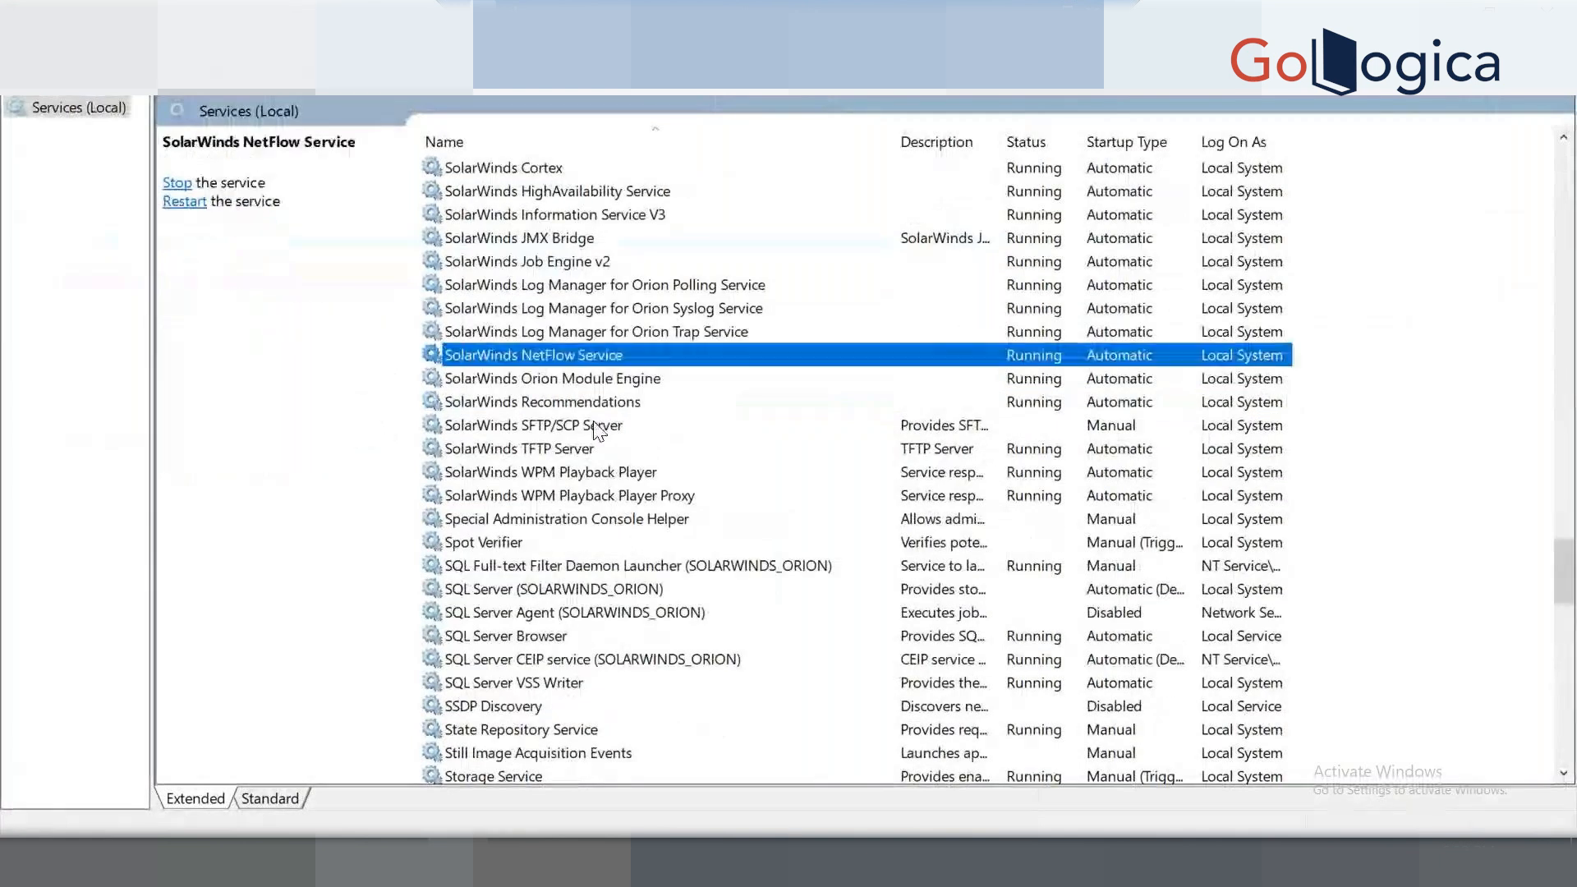
pyautogui.press('m')
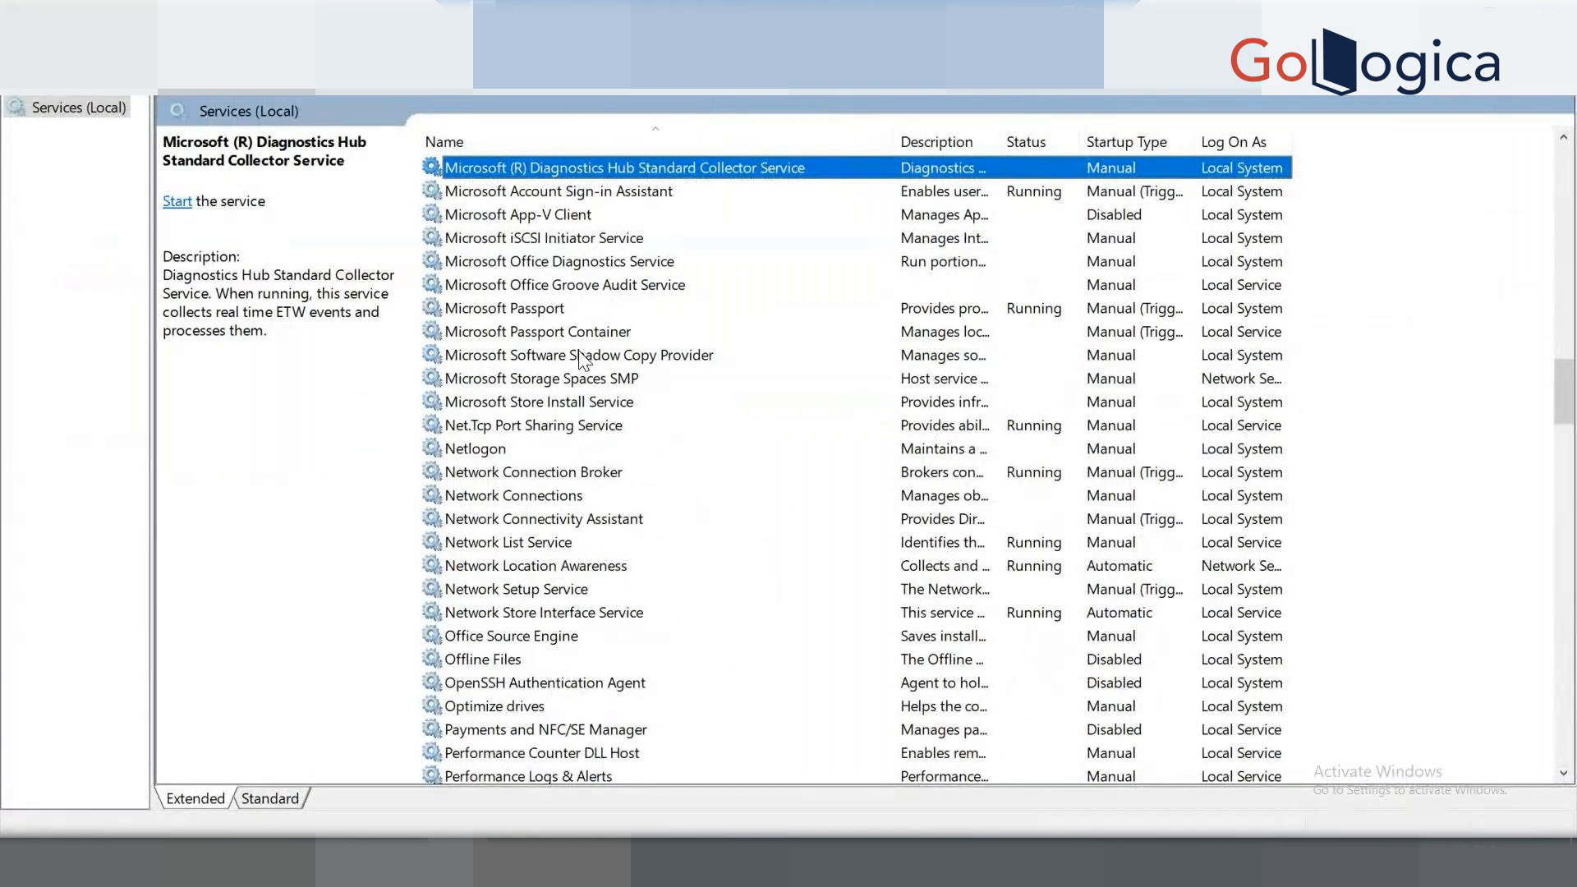
pyautogui.scroll(3, 579, 351)
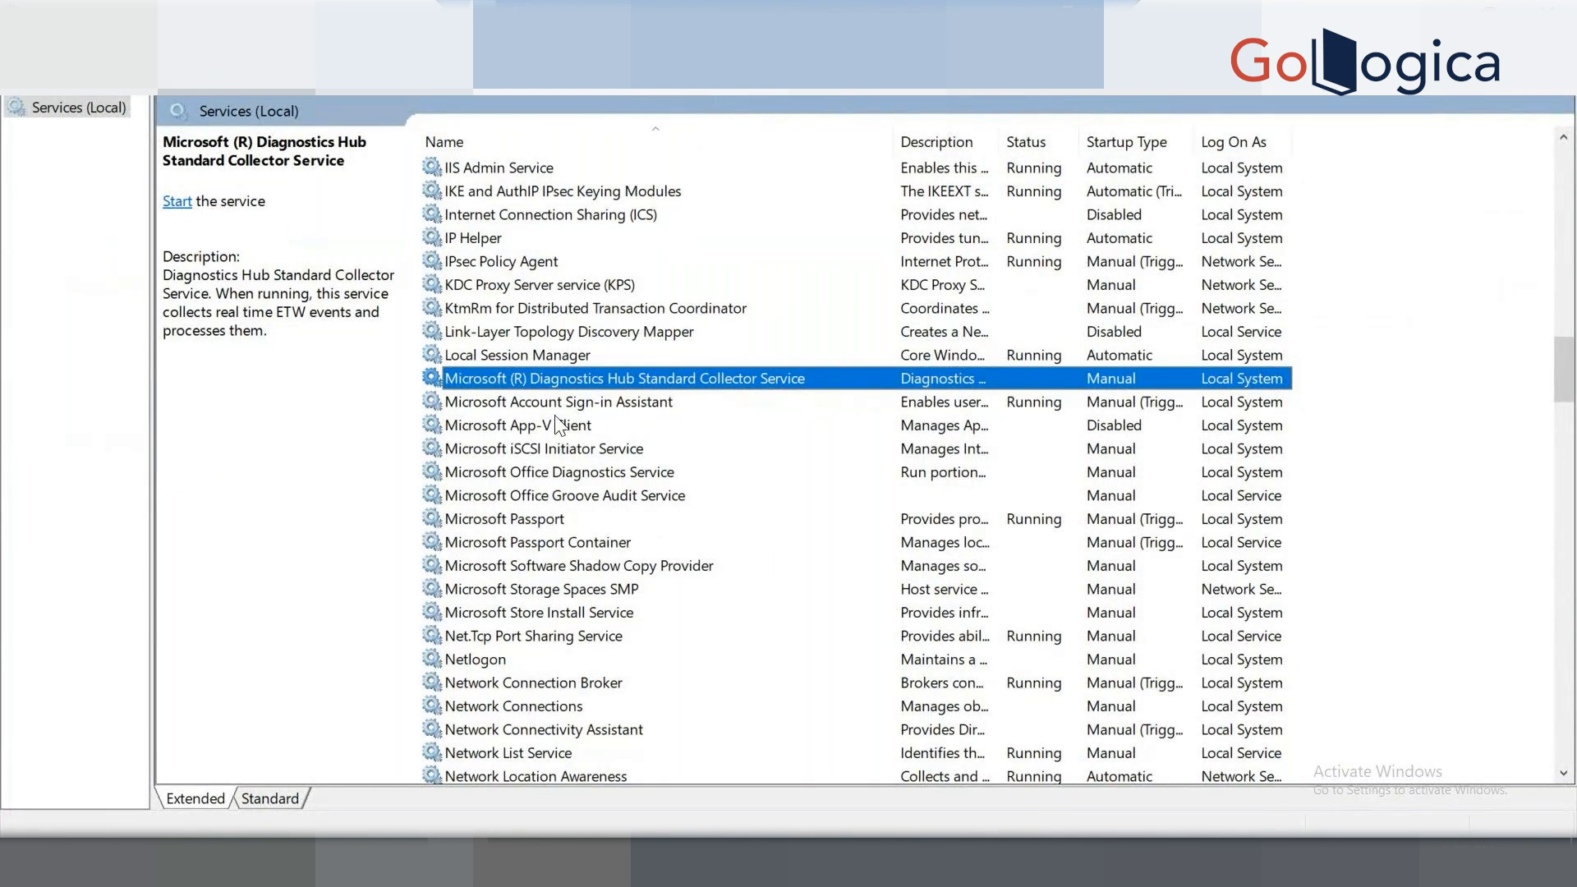
pyautogui.press('Down')
pyautogui.press('Down')
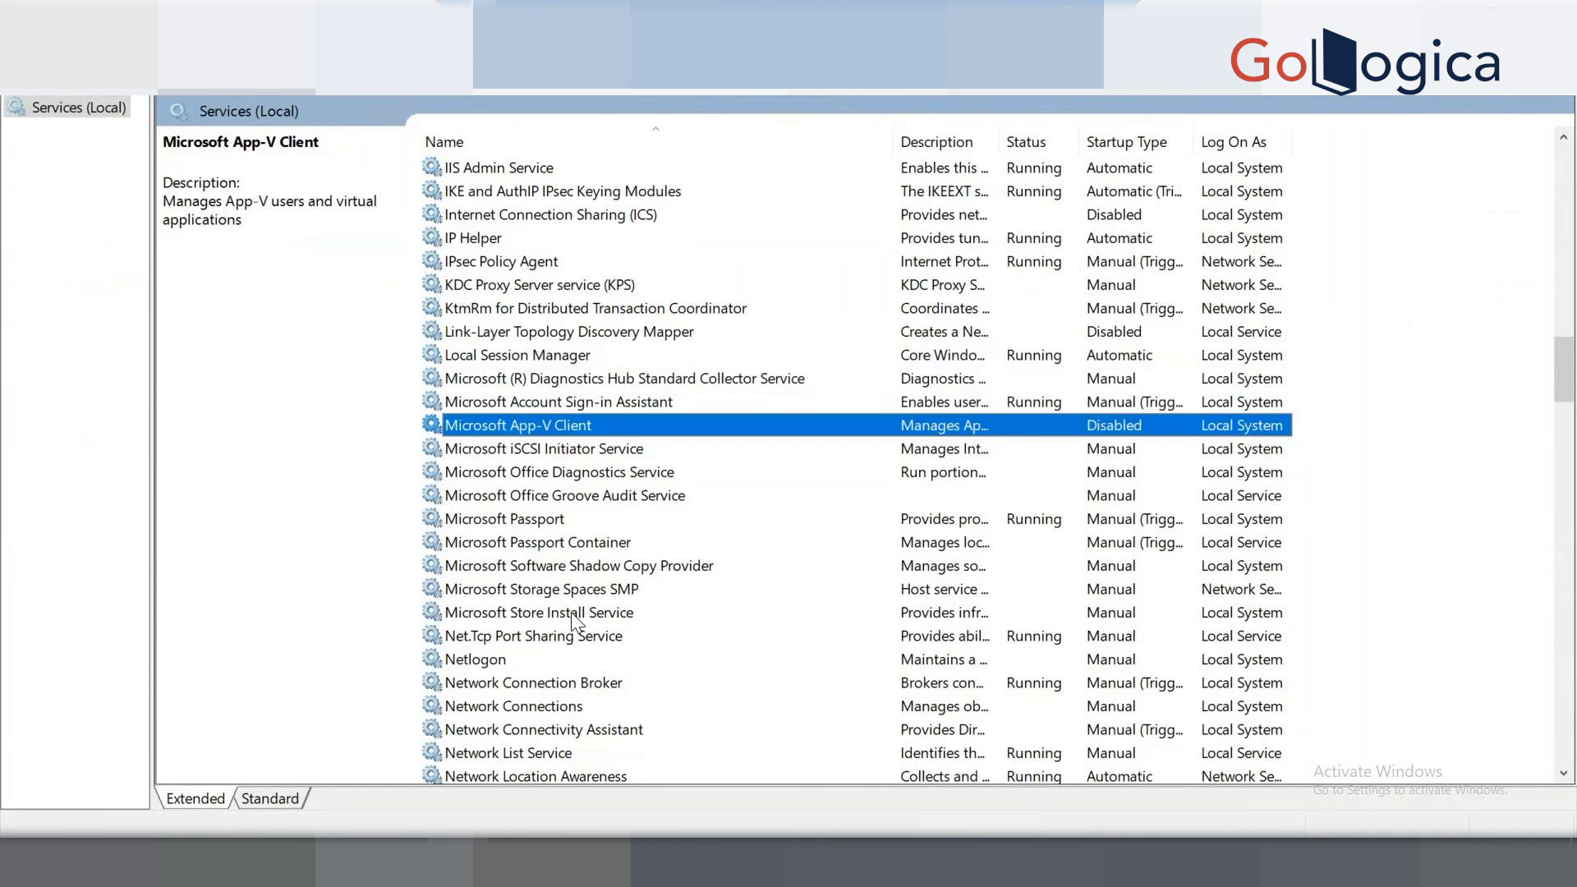
# Locate and select the stopped SQL Server (SOLARWINDS_ORION) service.
pyautogui.scroll(-2, 558, 633)
pyautogui.click(528, 648)
pyautogui.press('s')
pyautogui.press('s')
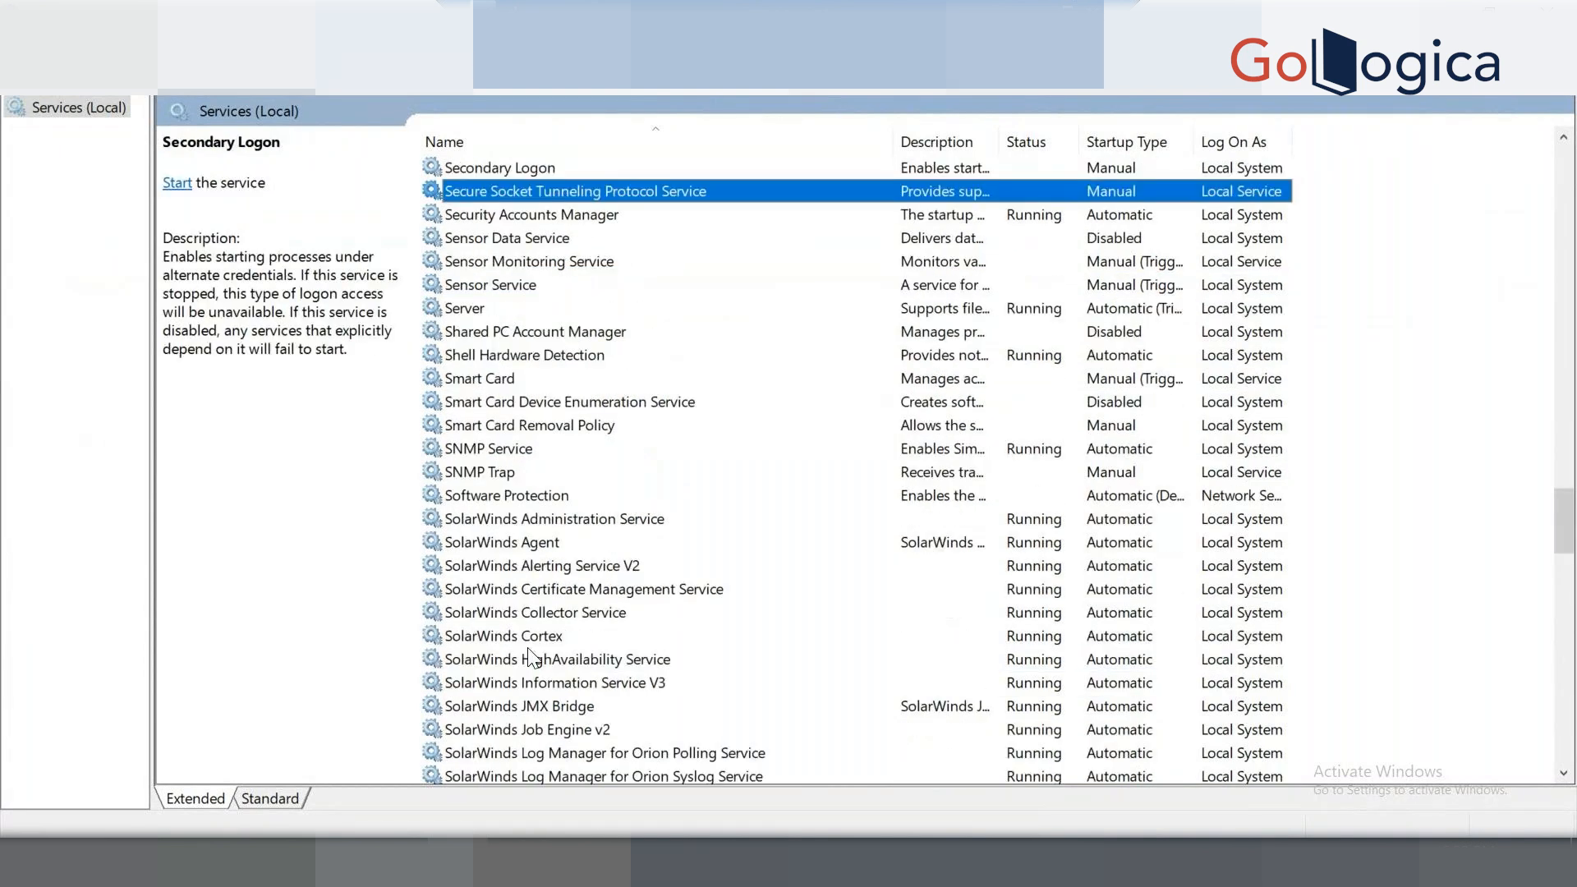
pyautogui.press('s')
pyautogui.press('s')
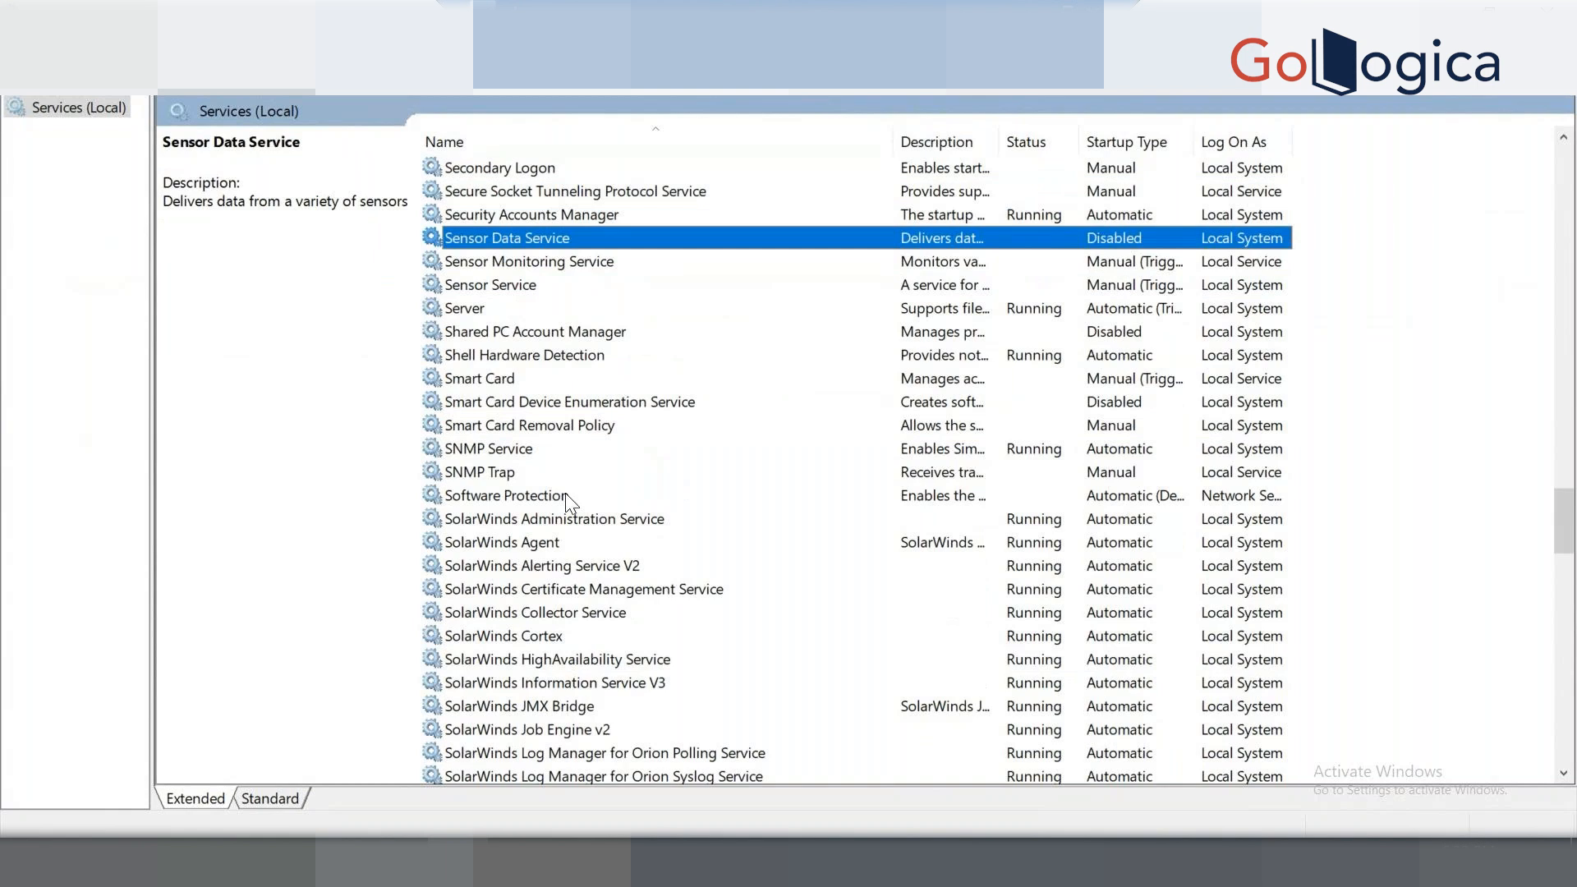
pyautogui.scroll(-3, 517, 503)
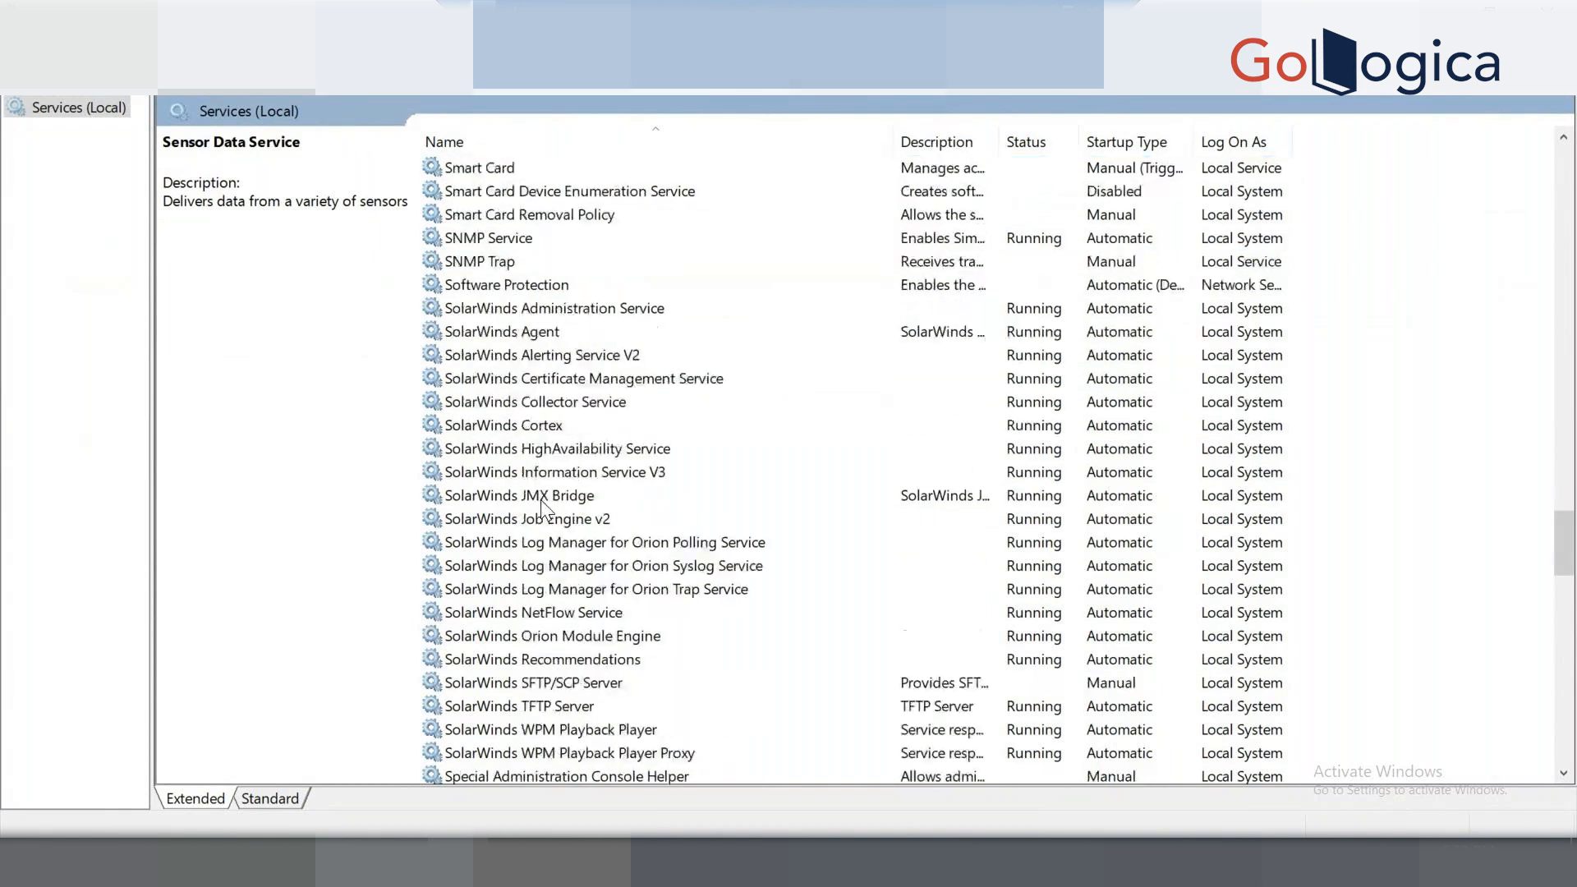
pyautogui.scroll(-4, 542, 505)
pyautogui.click(516, 563)
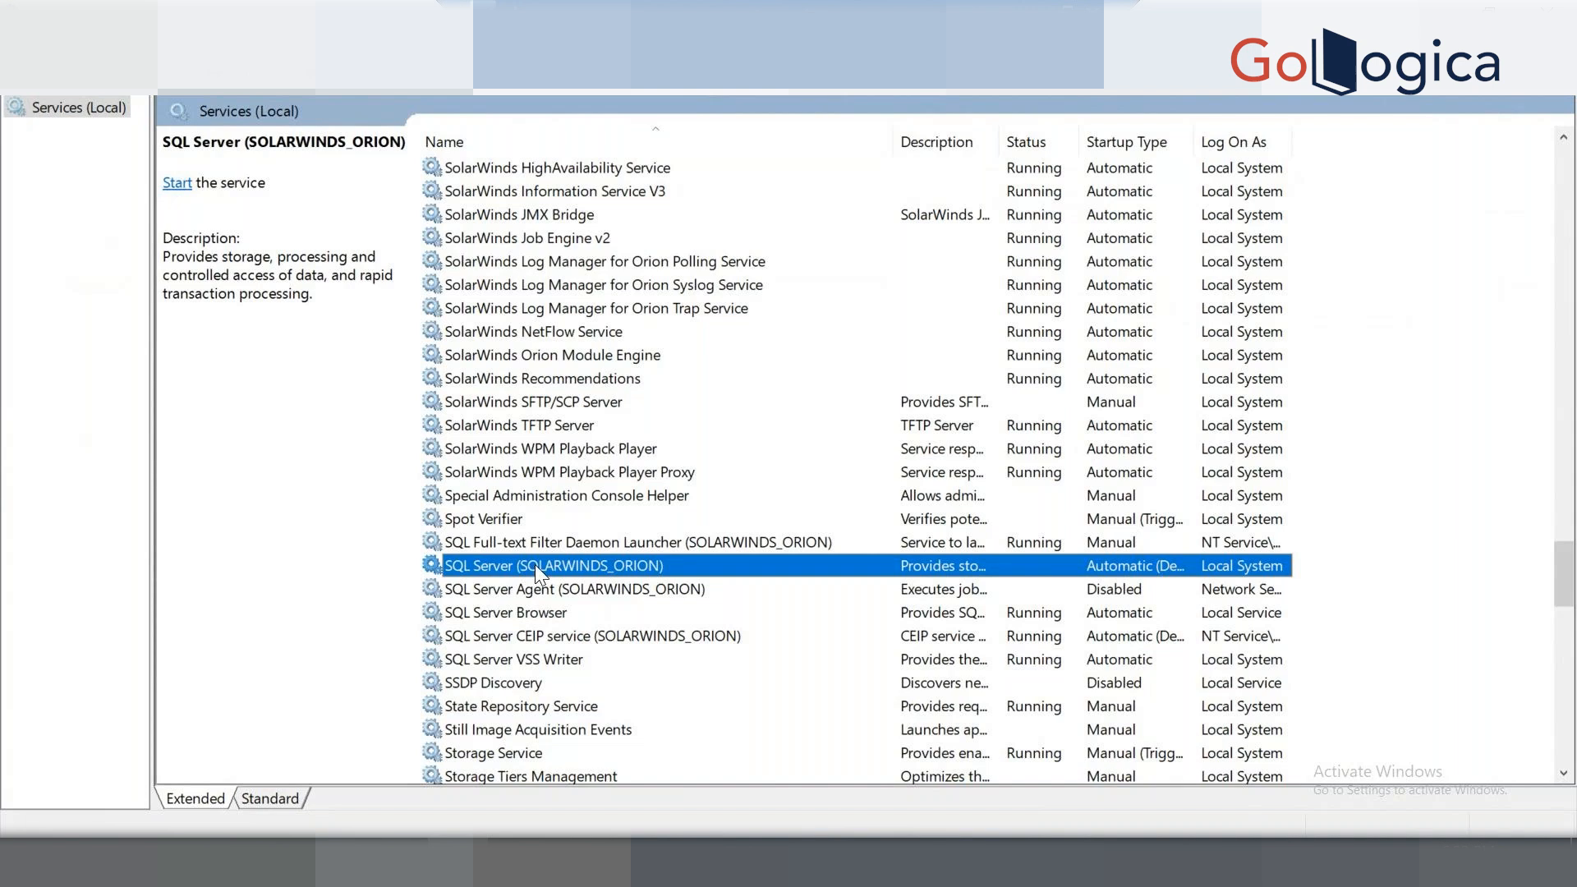
# Start SQL Server (SOLARWINDS_ORION), leaving the disabled SQL Server Agent unchanged.
pyautogui.rightClick(534, 564)
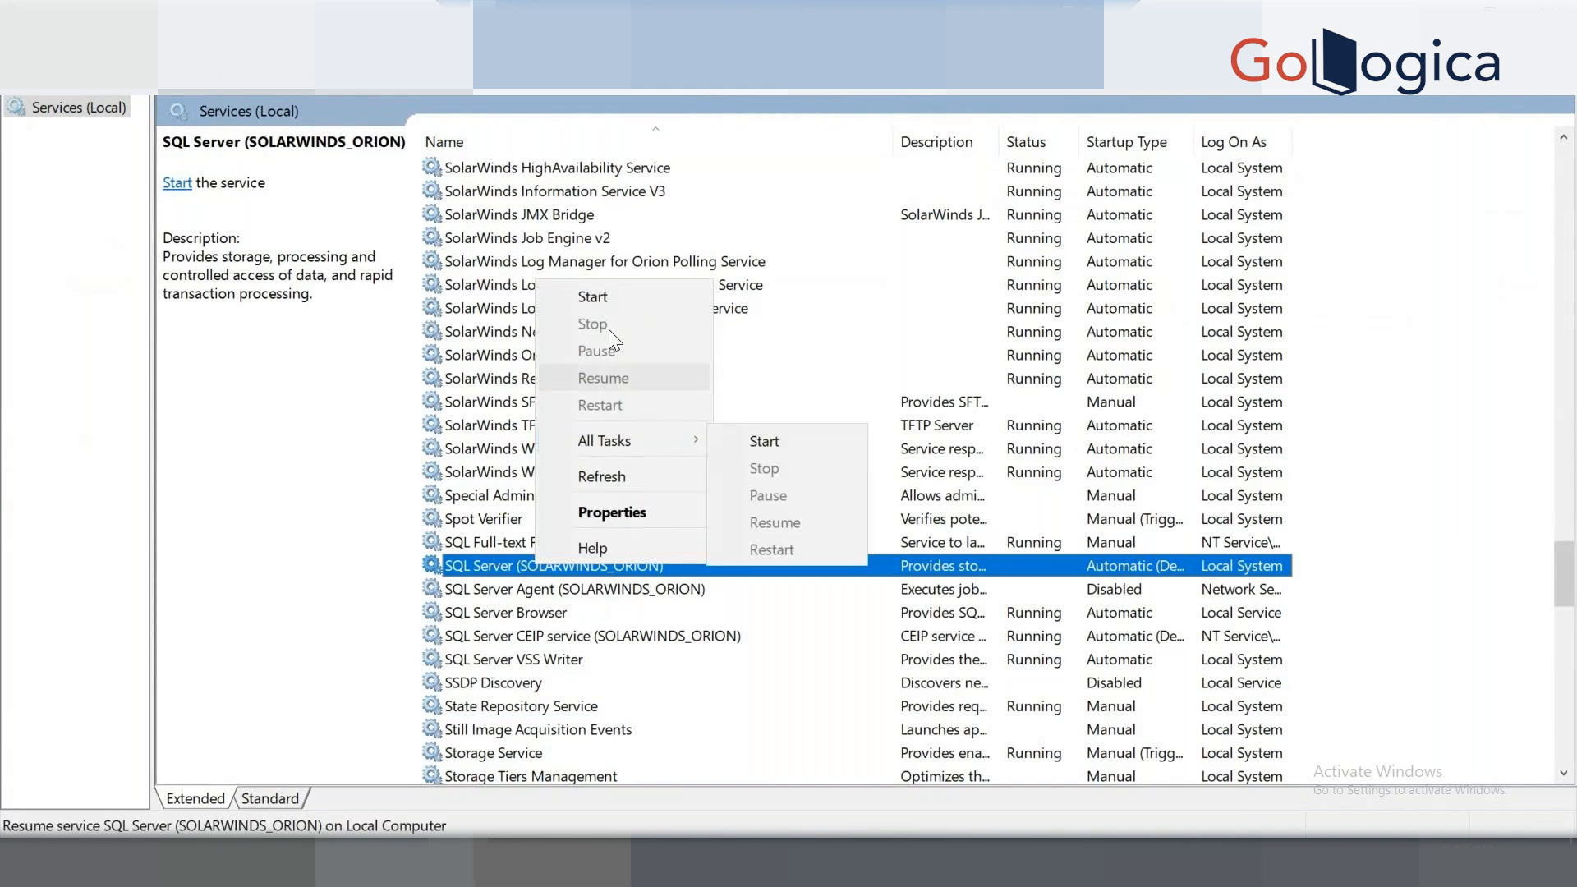
pyautogui.click(597, 299)
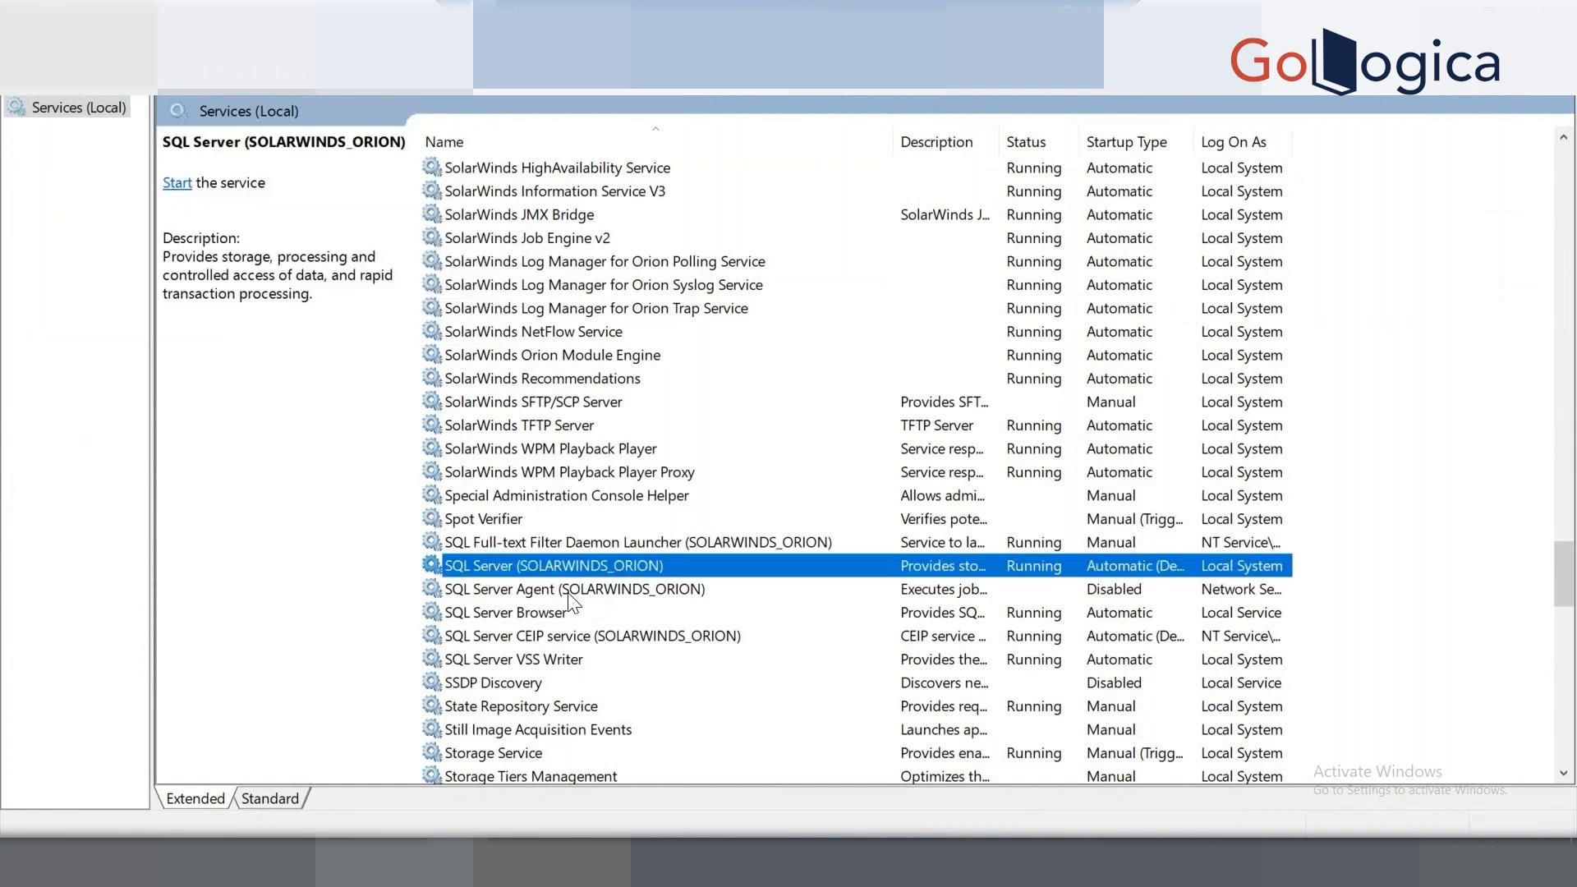
pyautogui.click(555, 589)
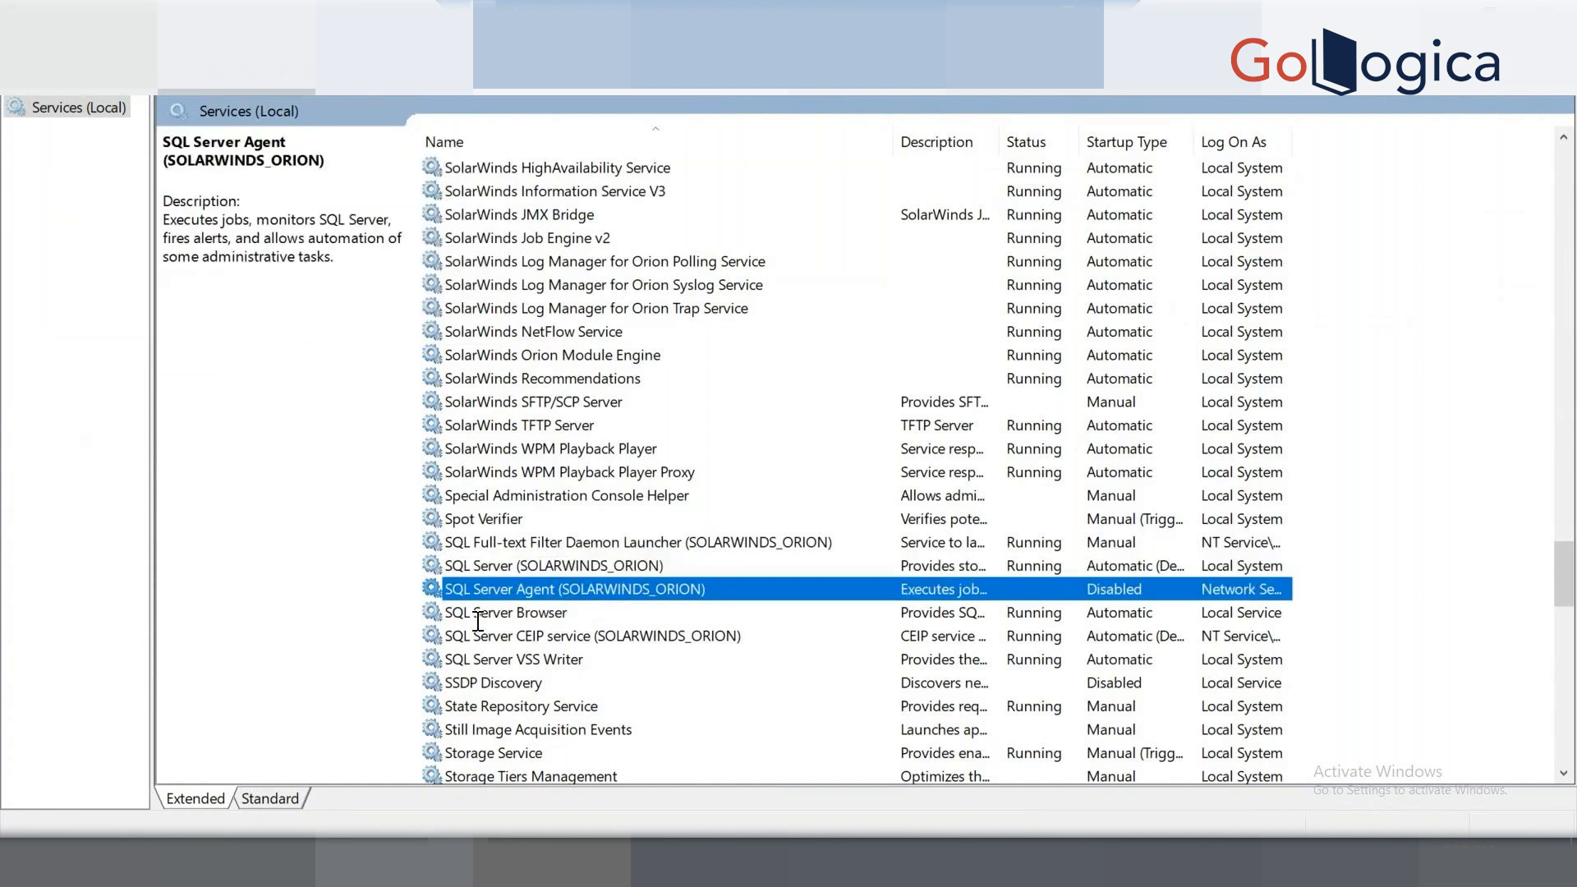
pyautogui.rightClick(568, 588)
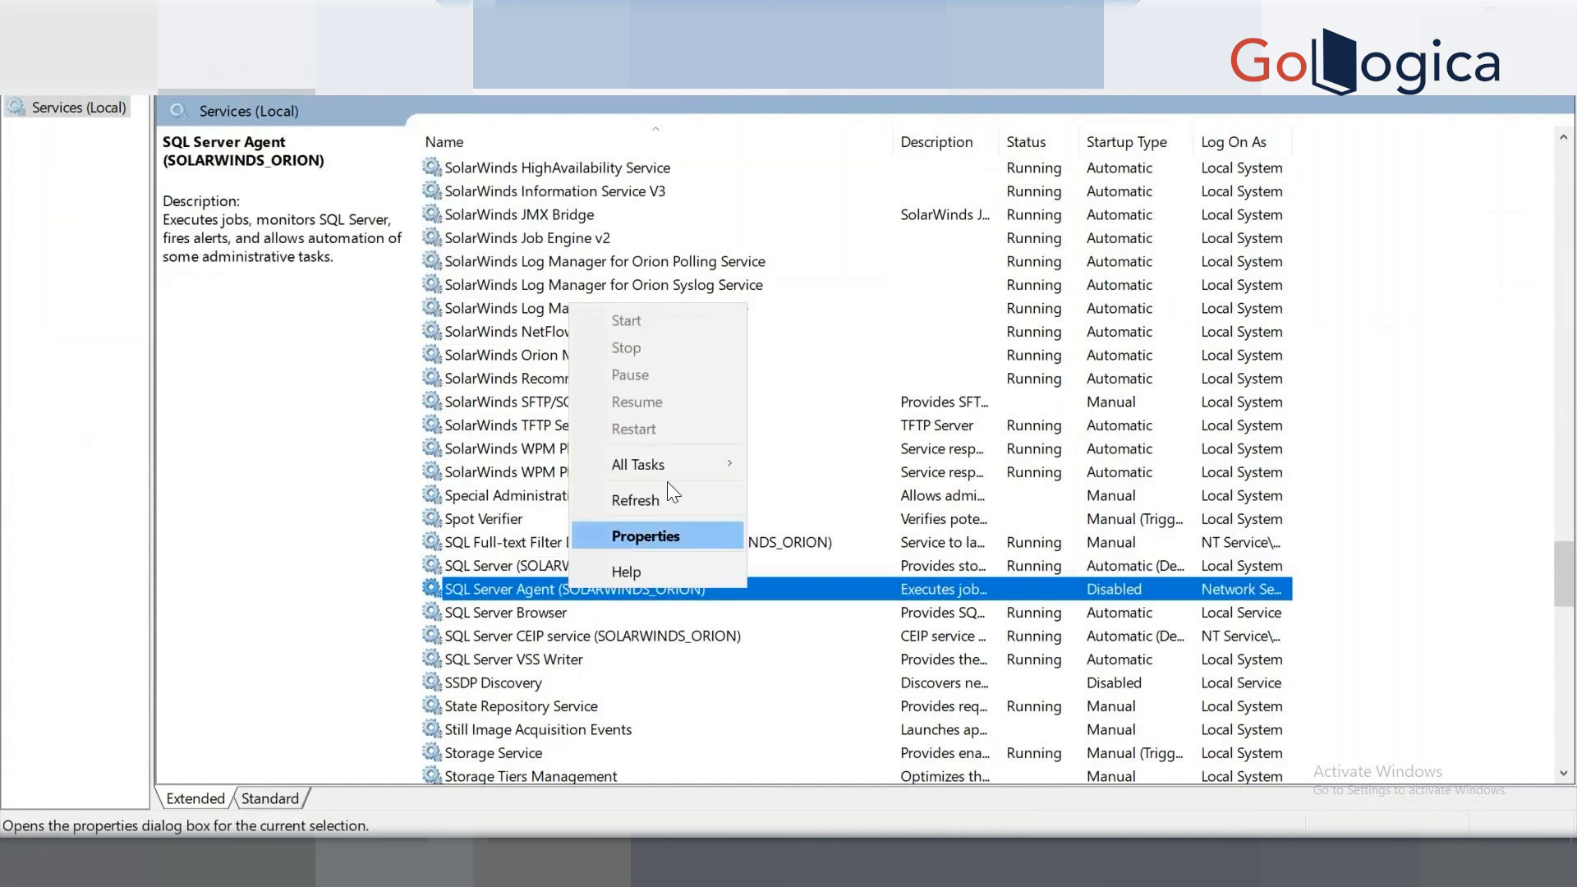
pyautogui.moveTo(644, 464)
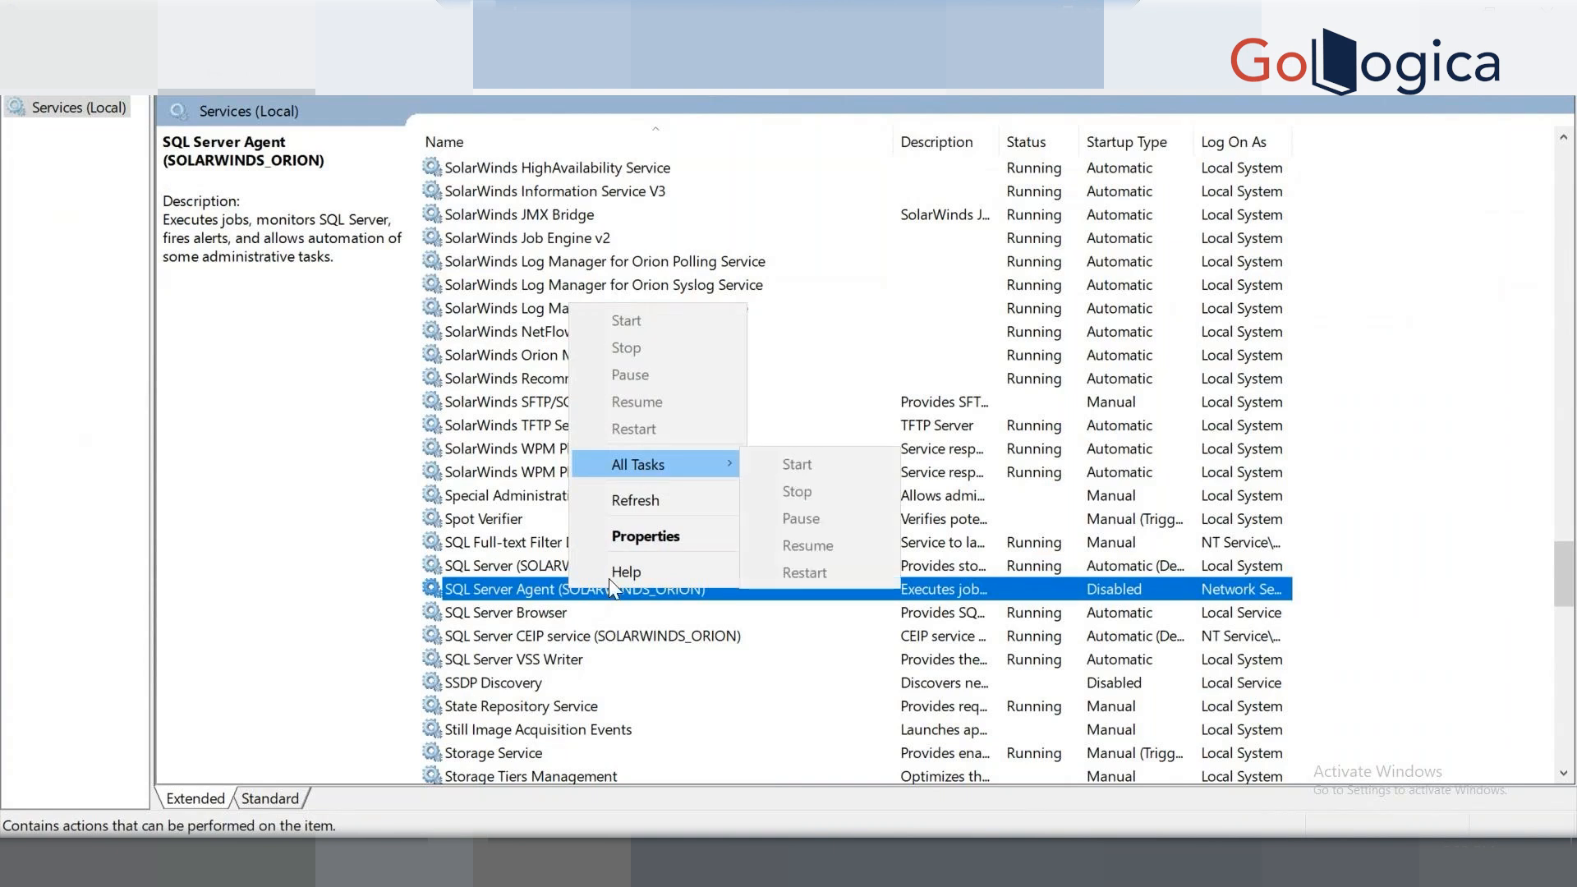
pyautogui.click(546, 614)
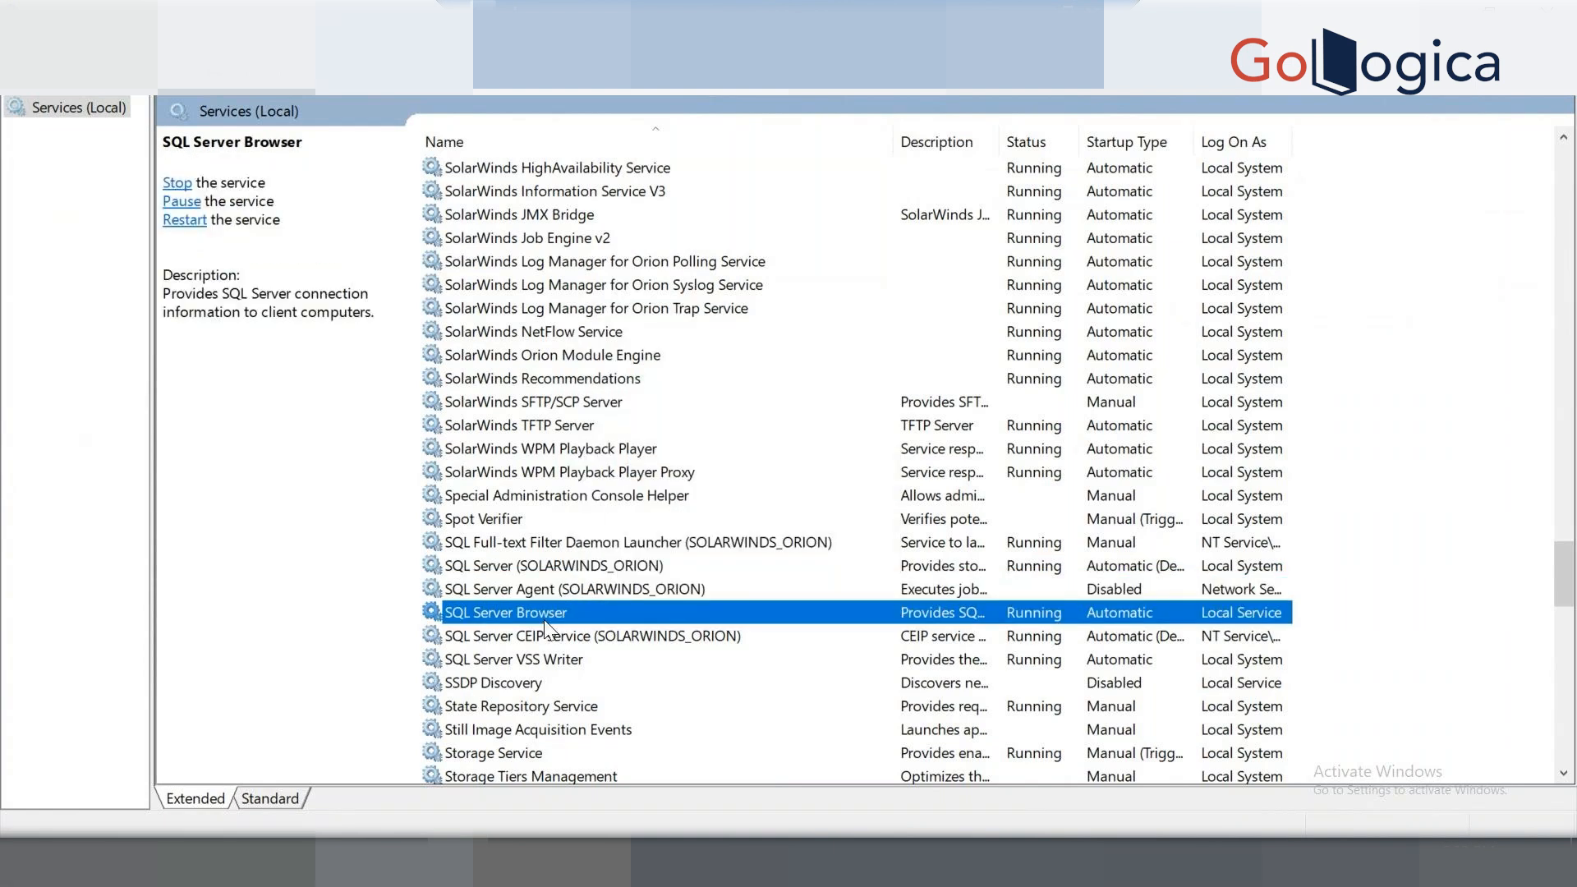
pyautogui.click(584, 638)
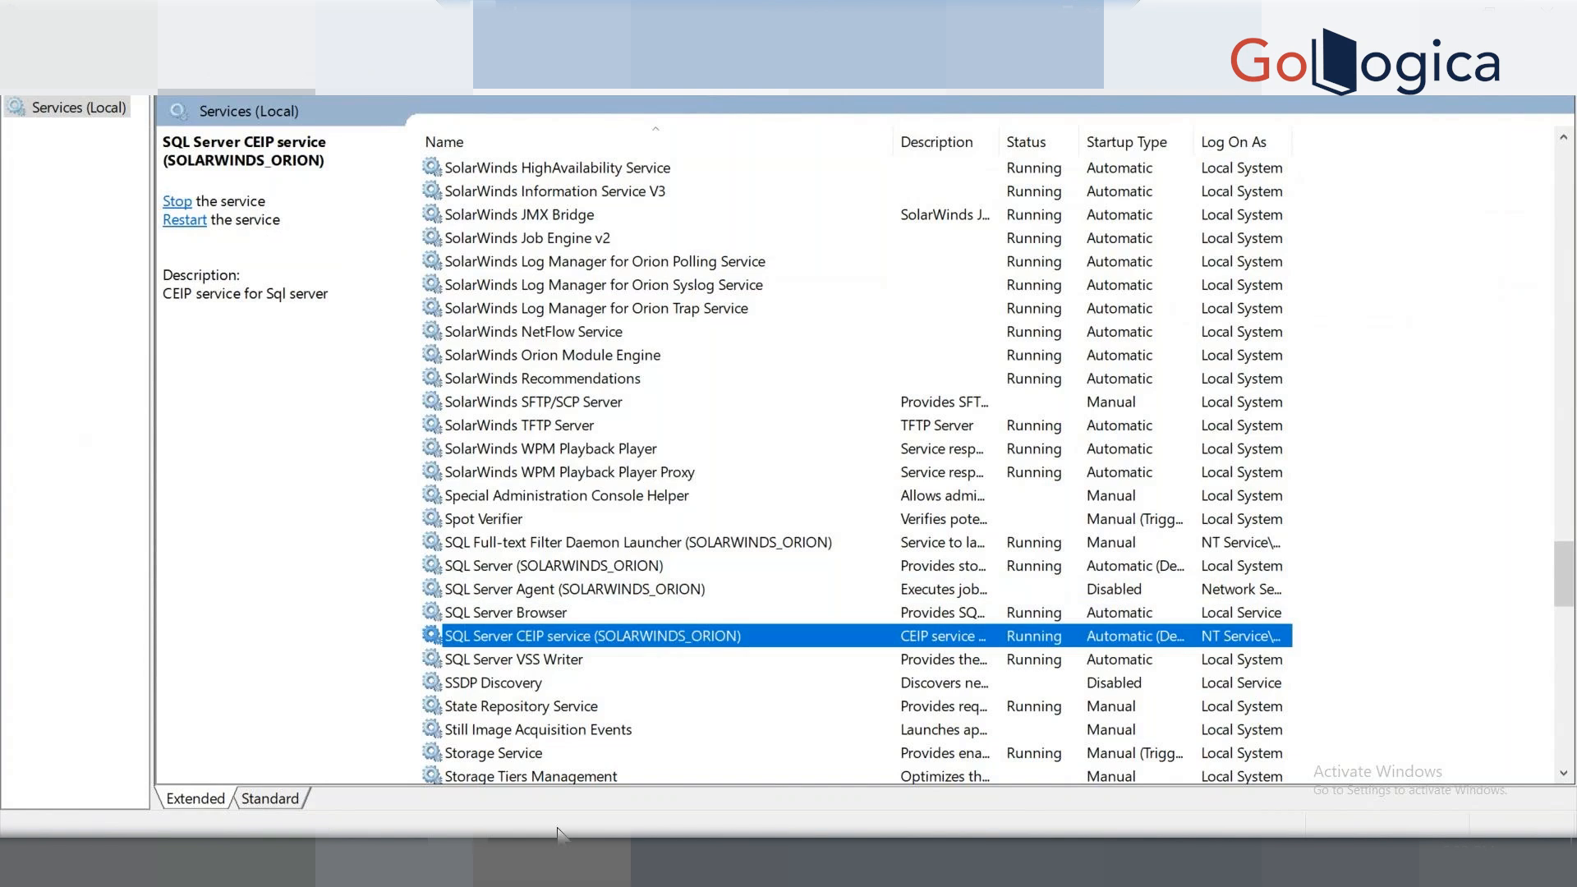
# Expand (local)\SOLARWINDS_ORION > SolarWindsOrion in Database Manager and run an ActiveAlerts query.
pyautogui.click(580, 862)
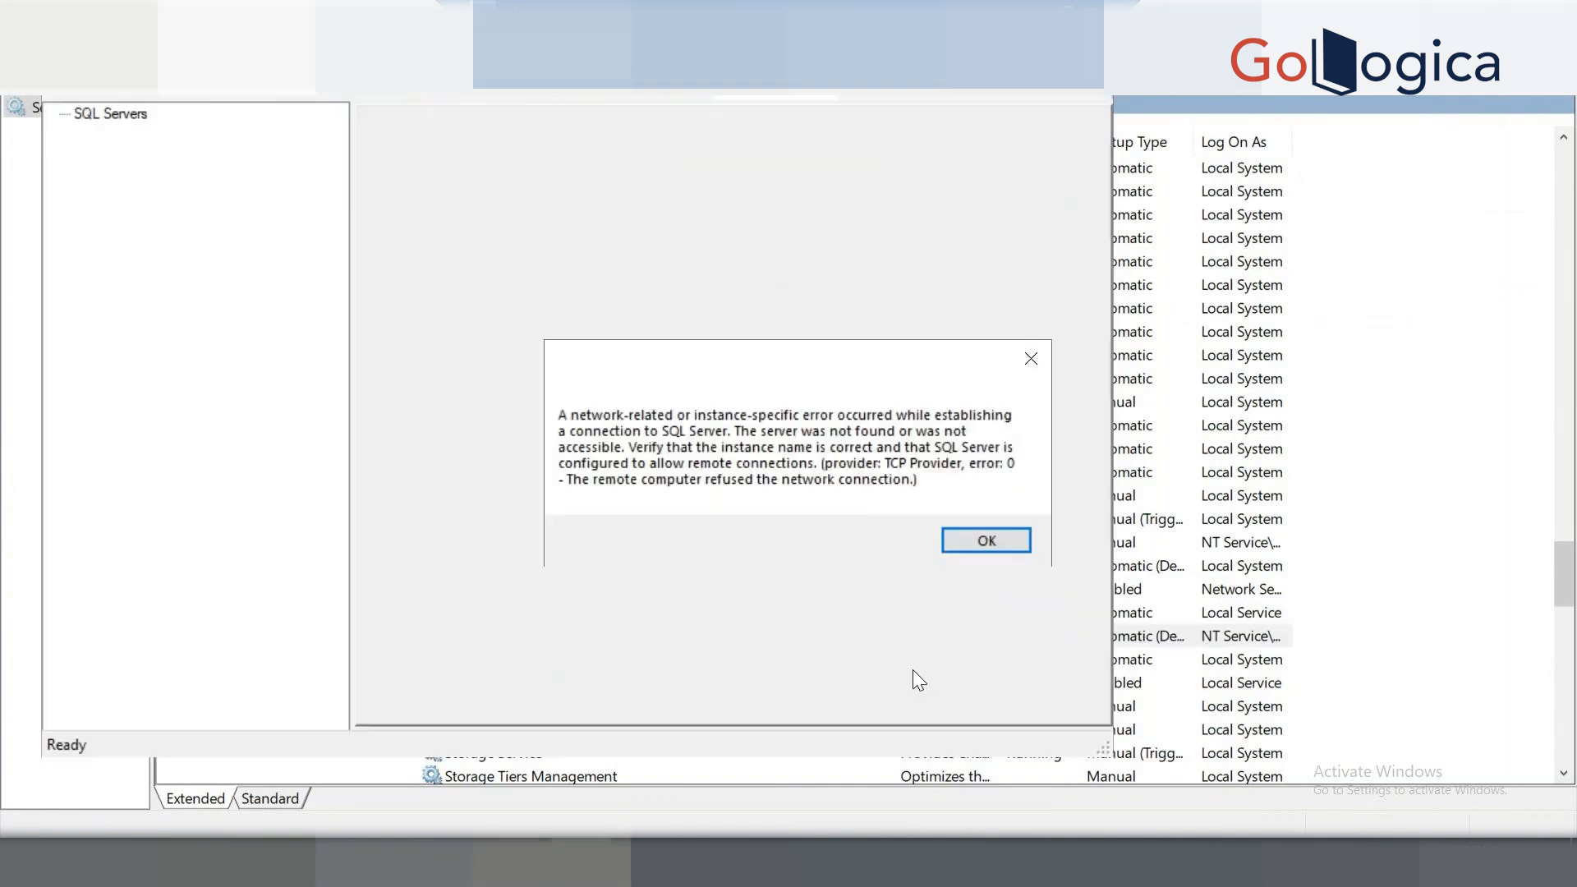
pyautogui.click(970, 536)
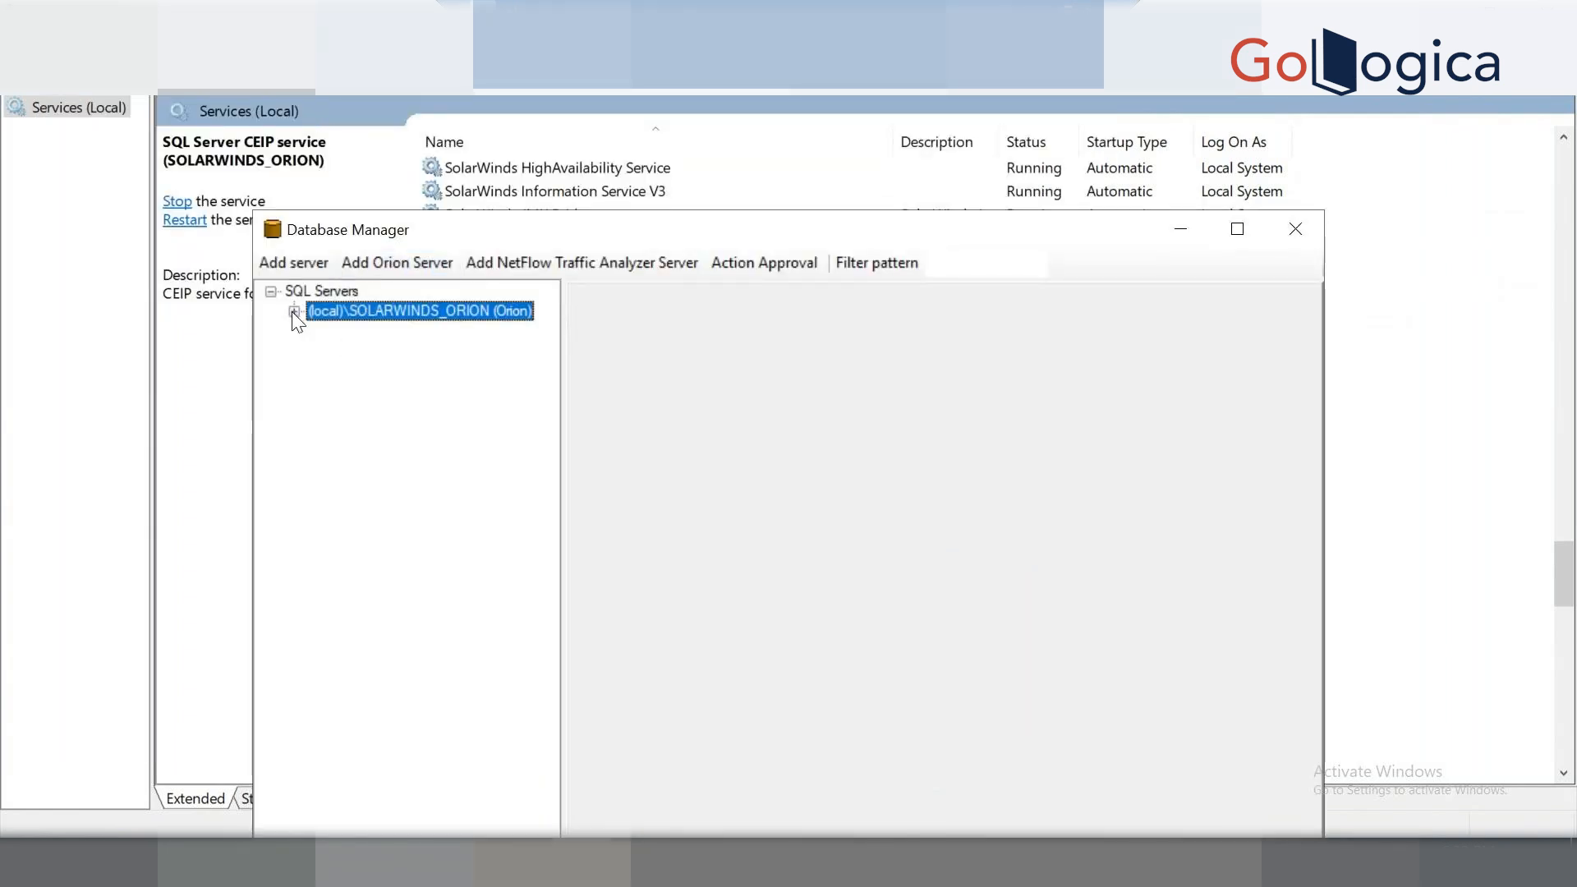
pyautogui.click(294, 311)
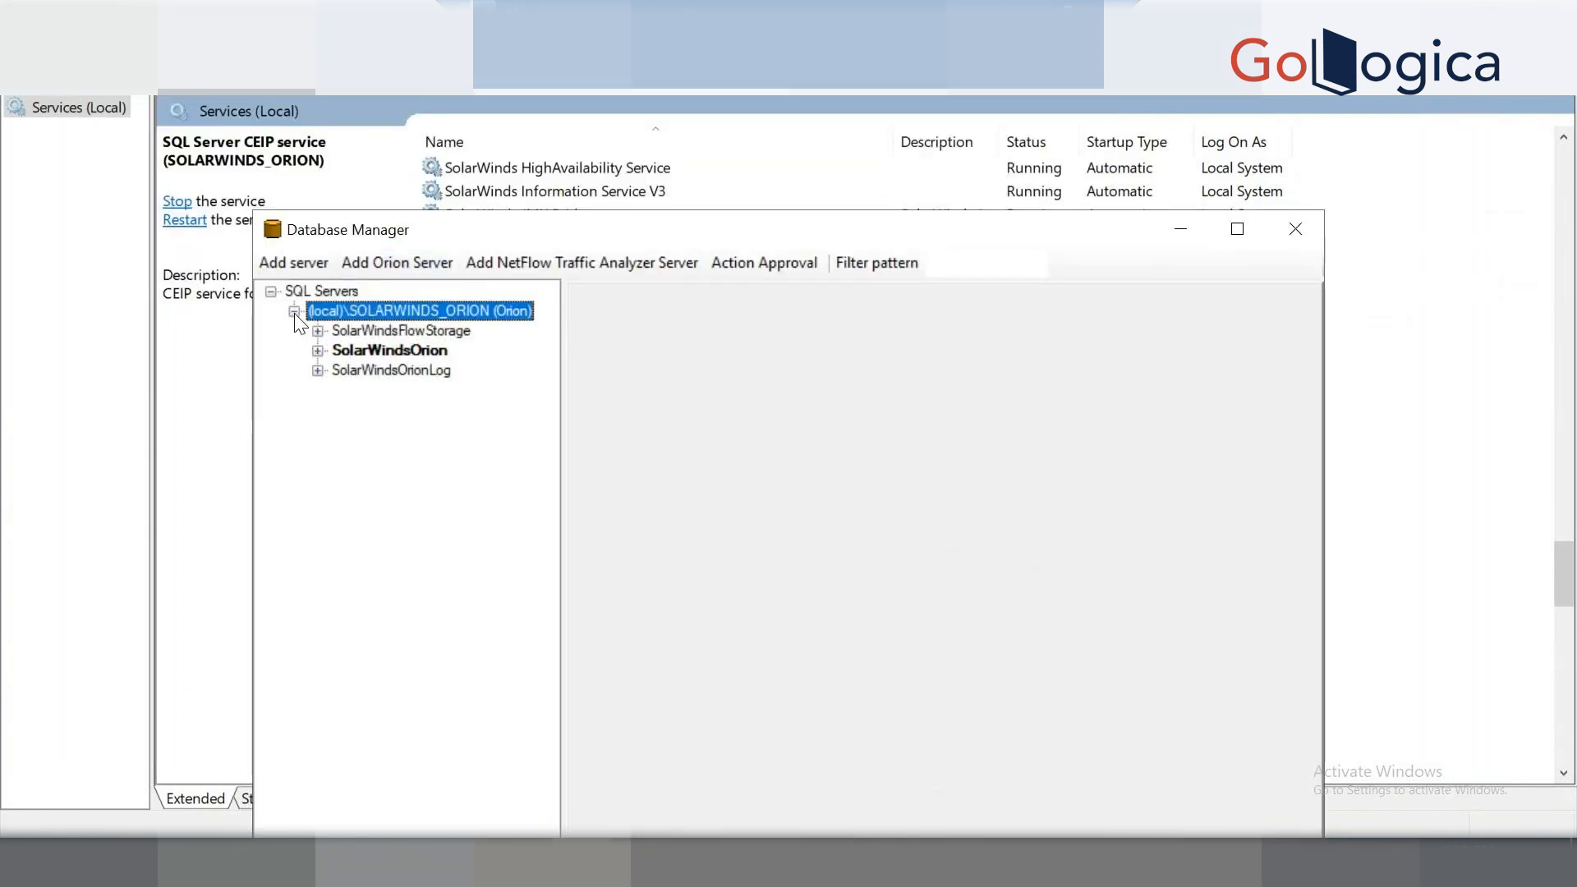
pyautogui.click(317, 351)
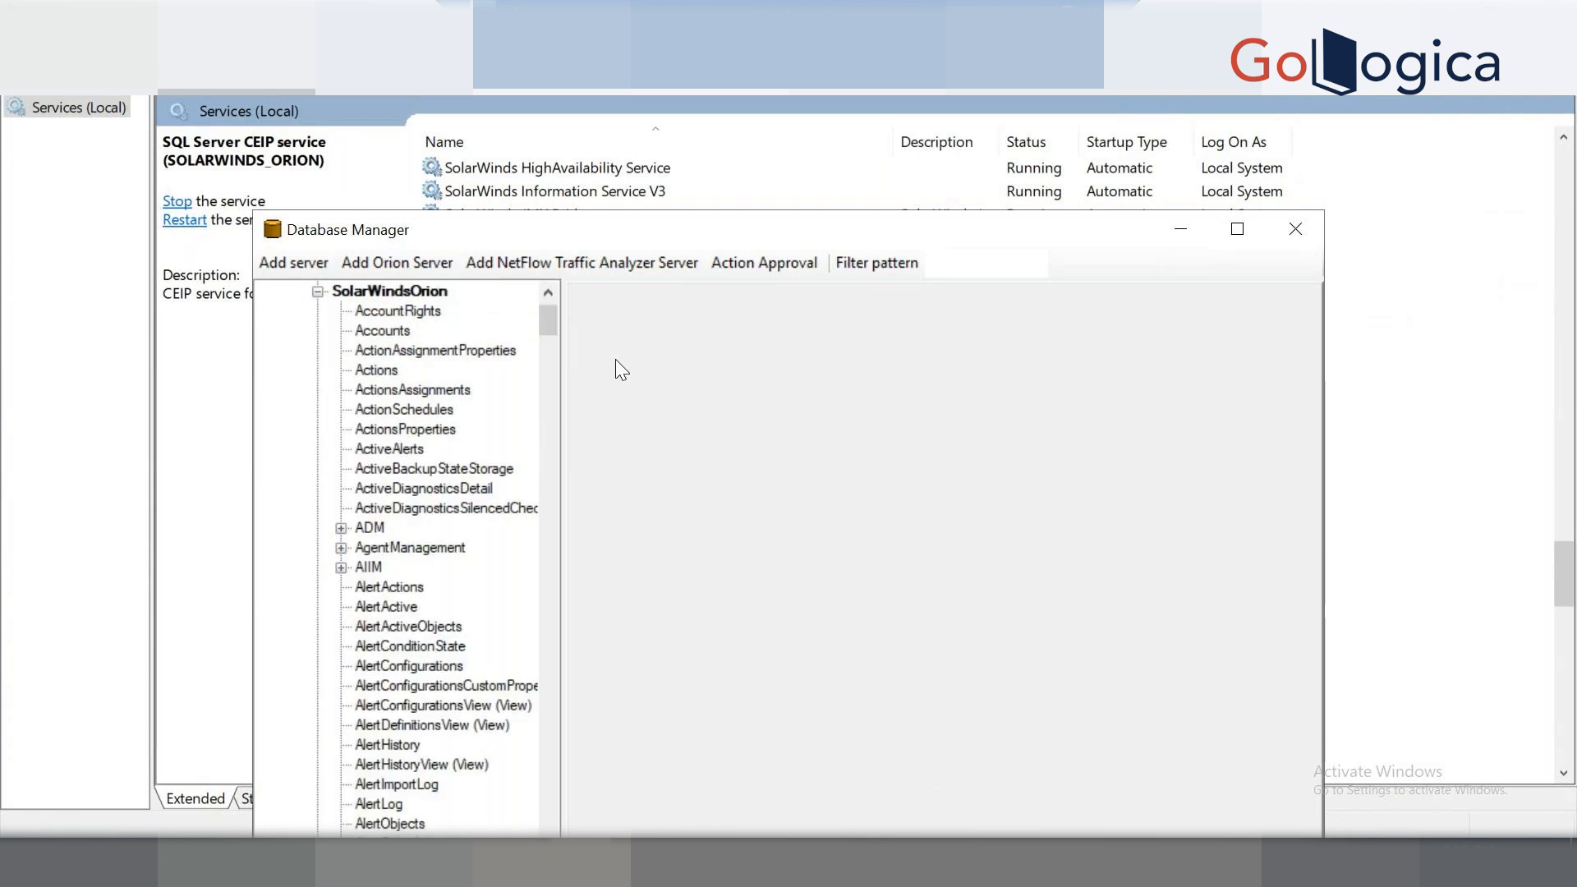
pyautogui.click(1234, 230)
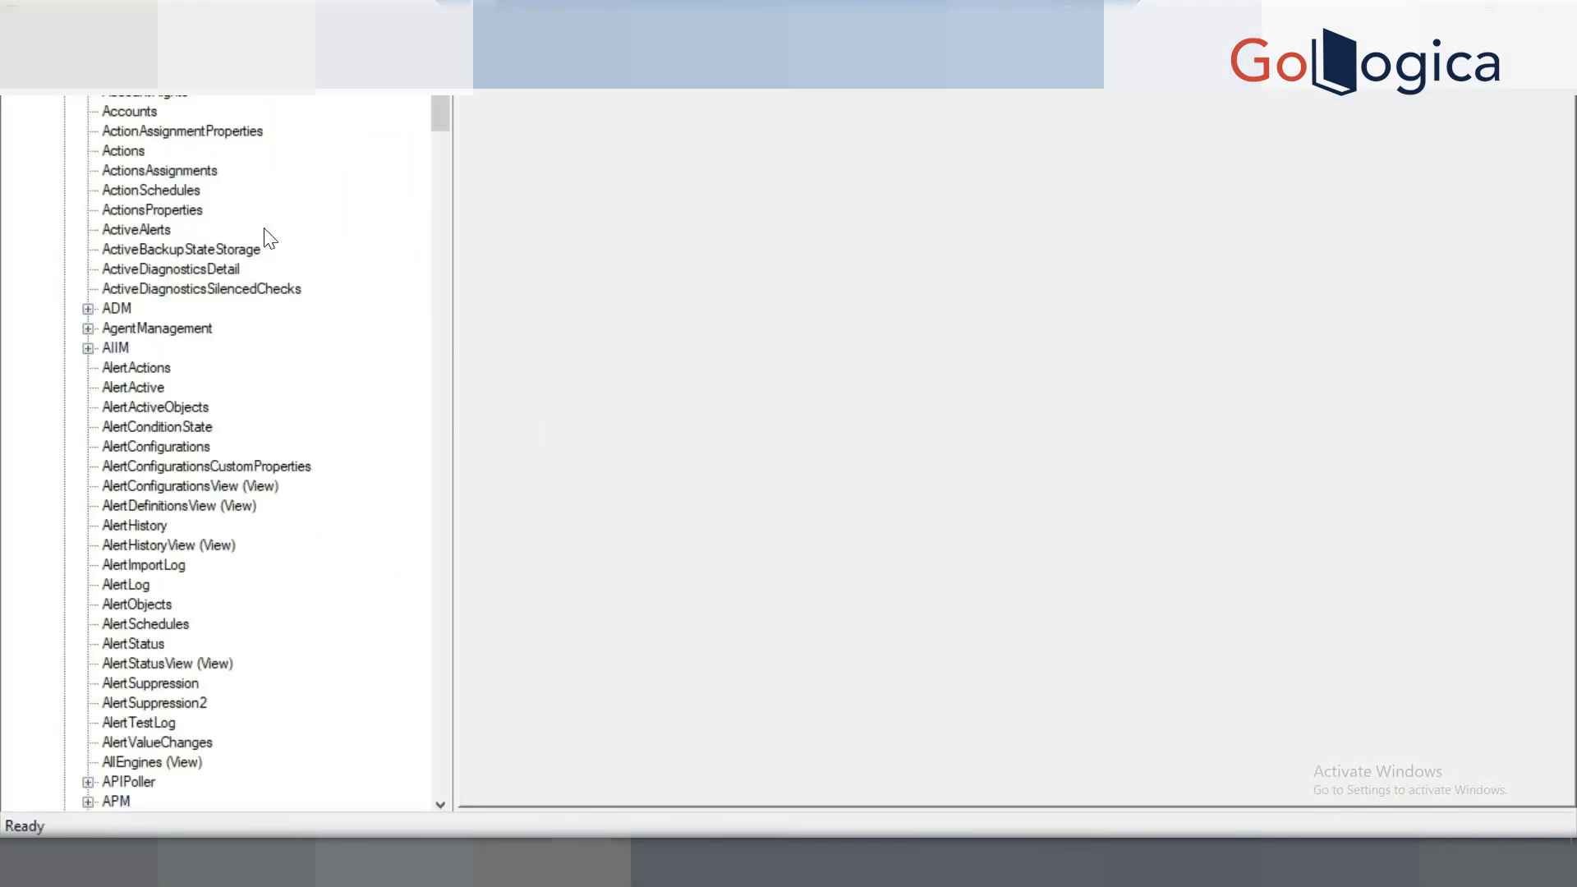
pyautogui.doubleClick(152, 230)
pyautogui.click(511, 106)
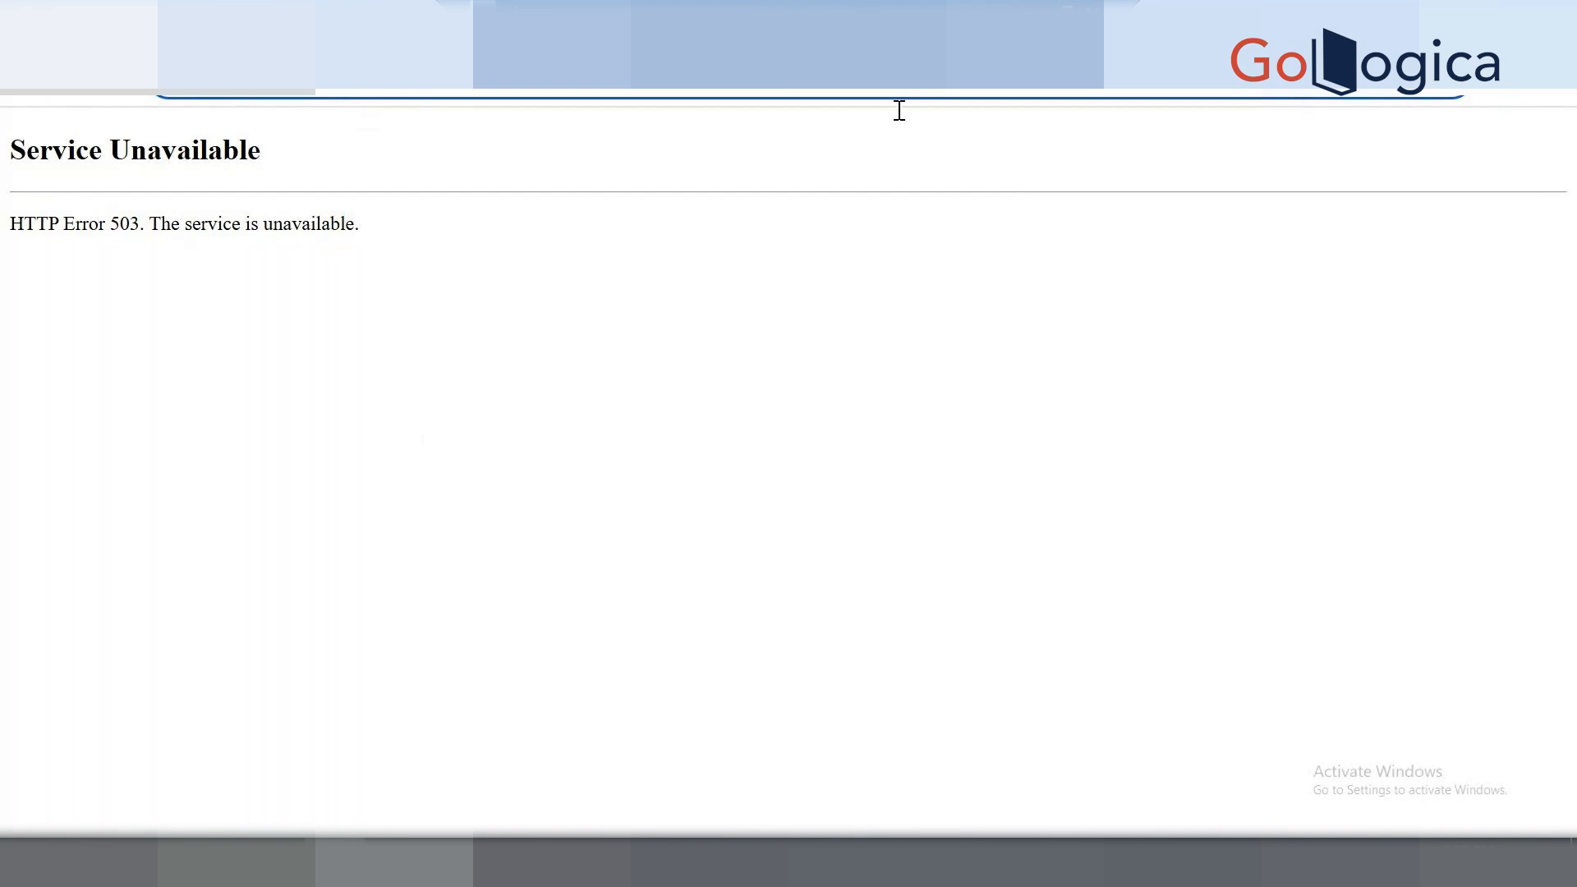
pyautogui.click(1501, 101)
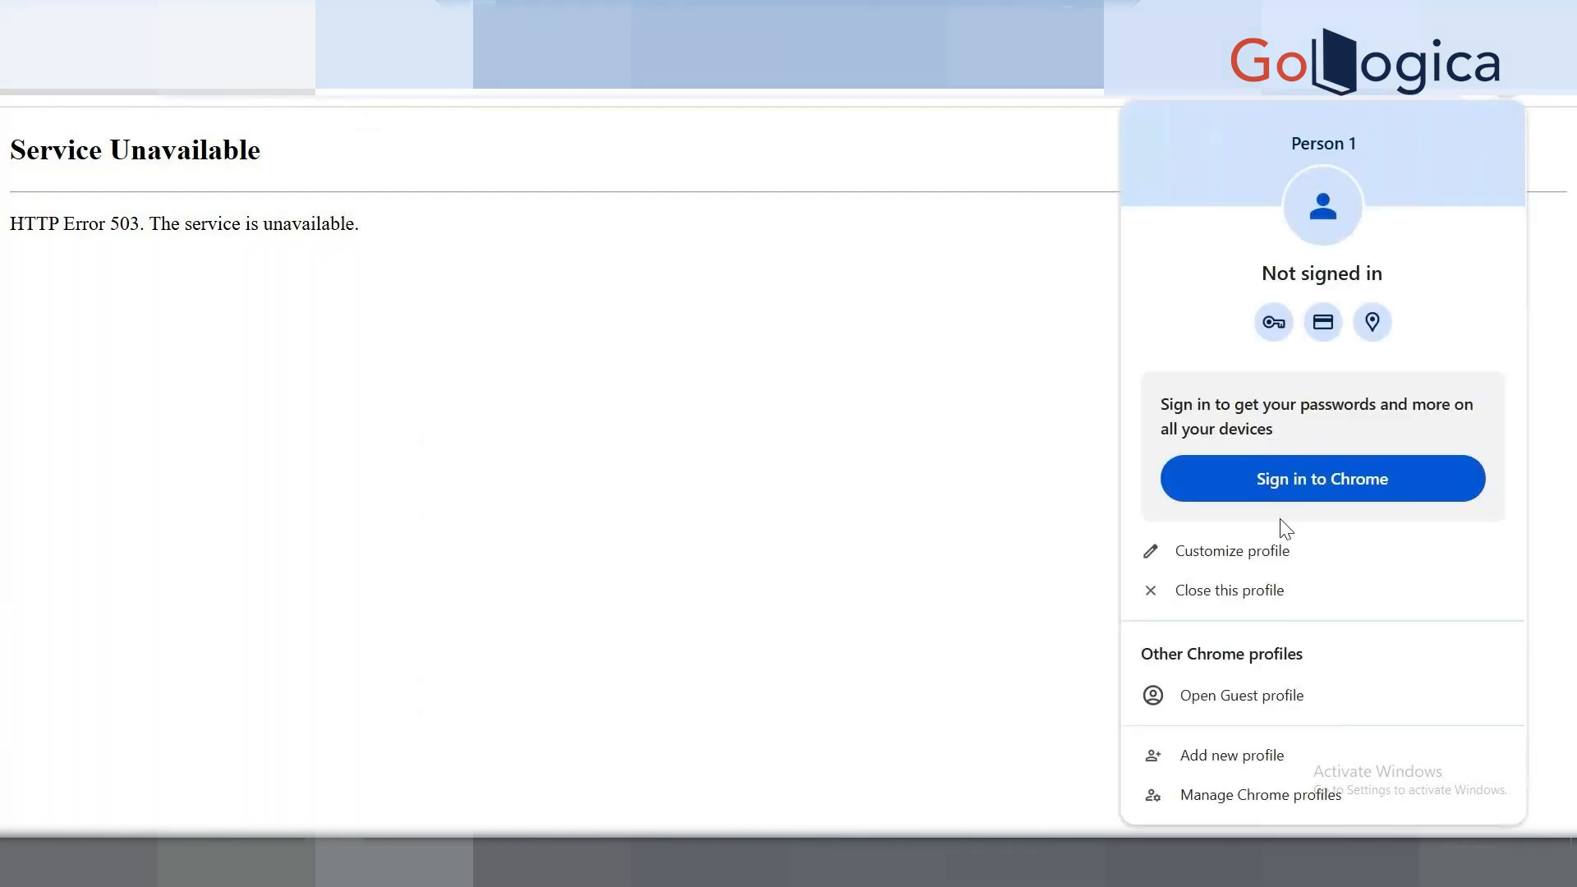
pyautogui.click(1261, 695)
pyautogui.write('http://localhost:8787/')
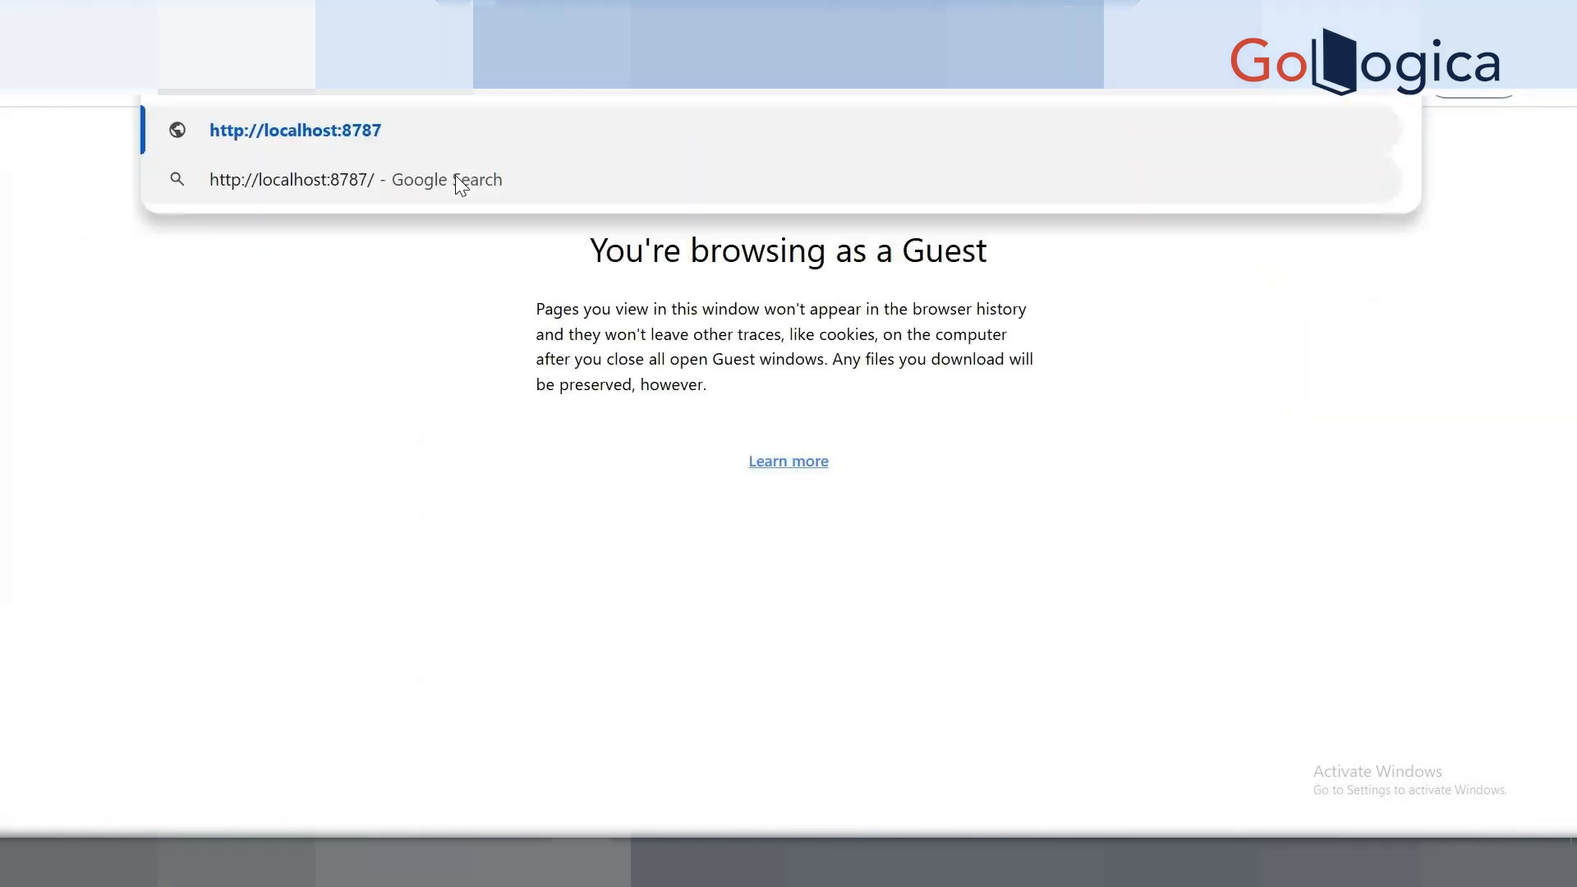
pyautogui.press('Return')
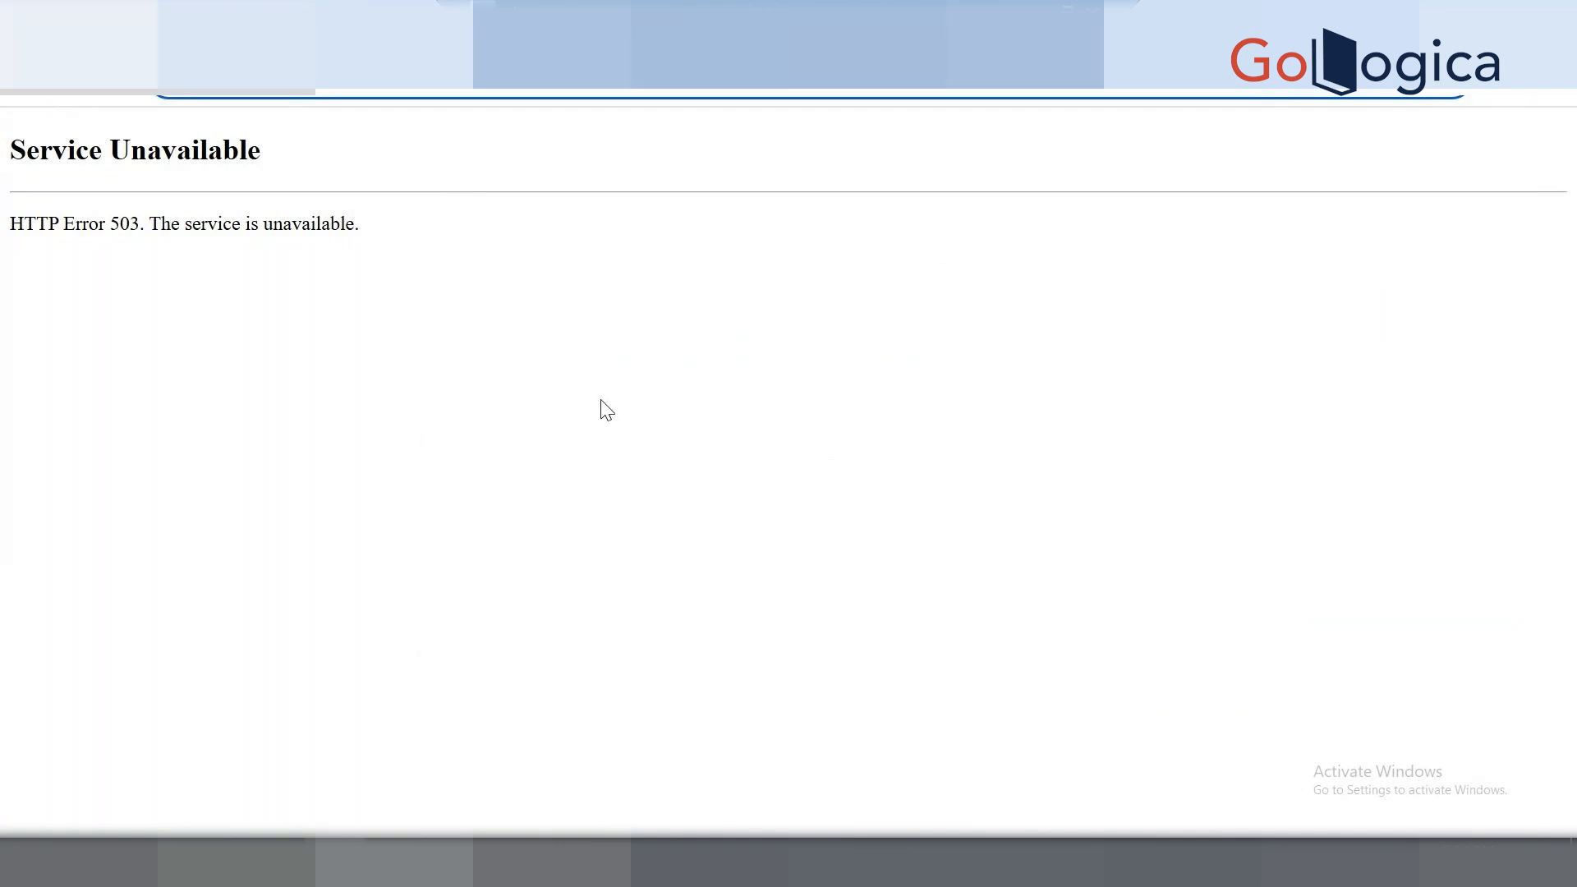
pyautogui.hotkey('alt', 'Tab')
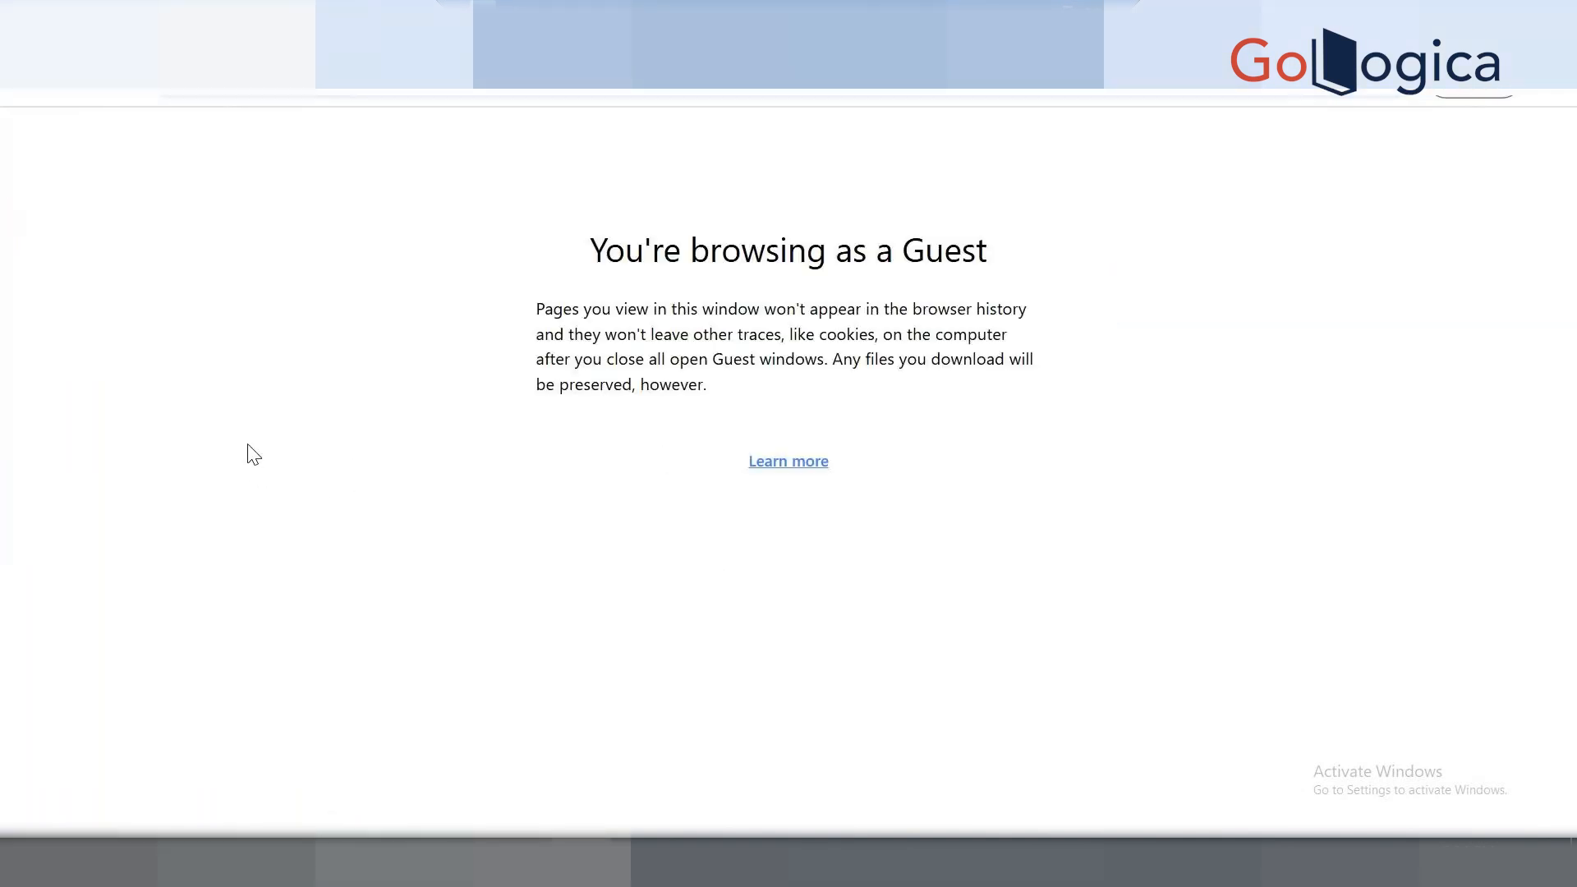
pyautogui.press('super+r')
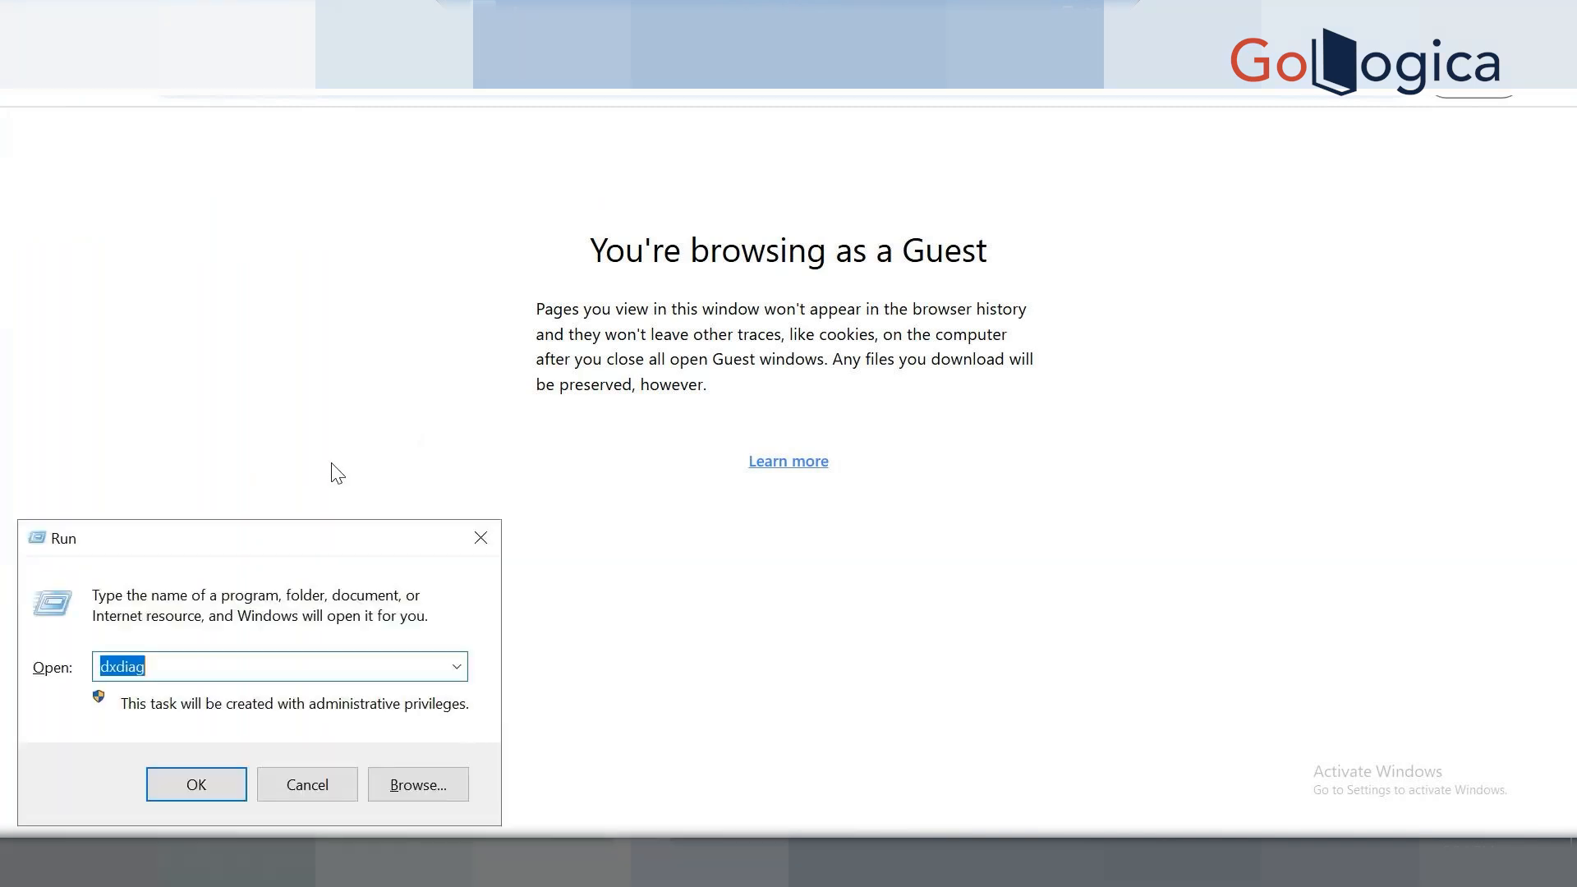
# Launch a Command Prompt from the Run box and run ipconfig.
pyautogui.write('dxdiag')
pyautogui.press('Return')
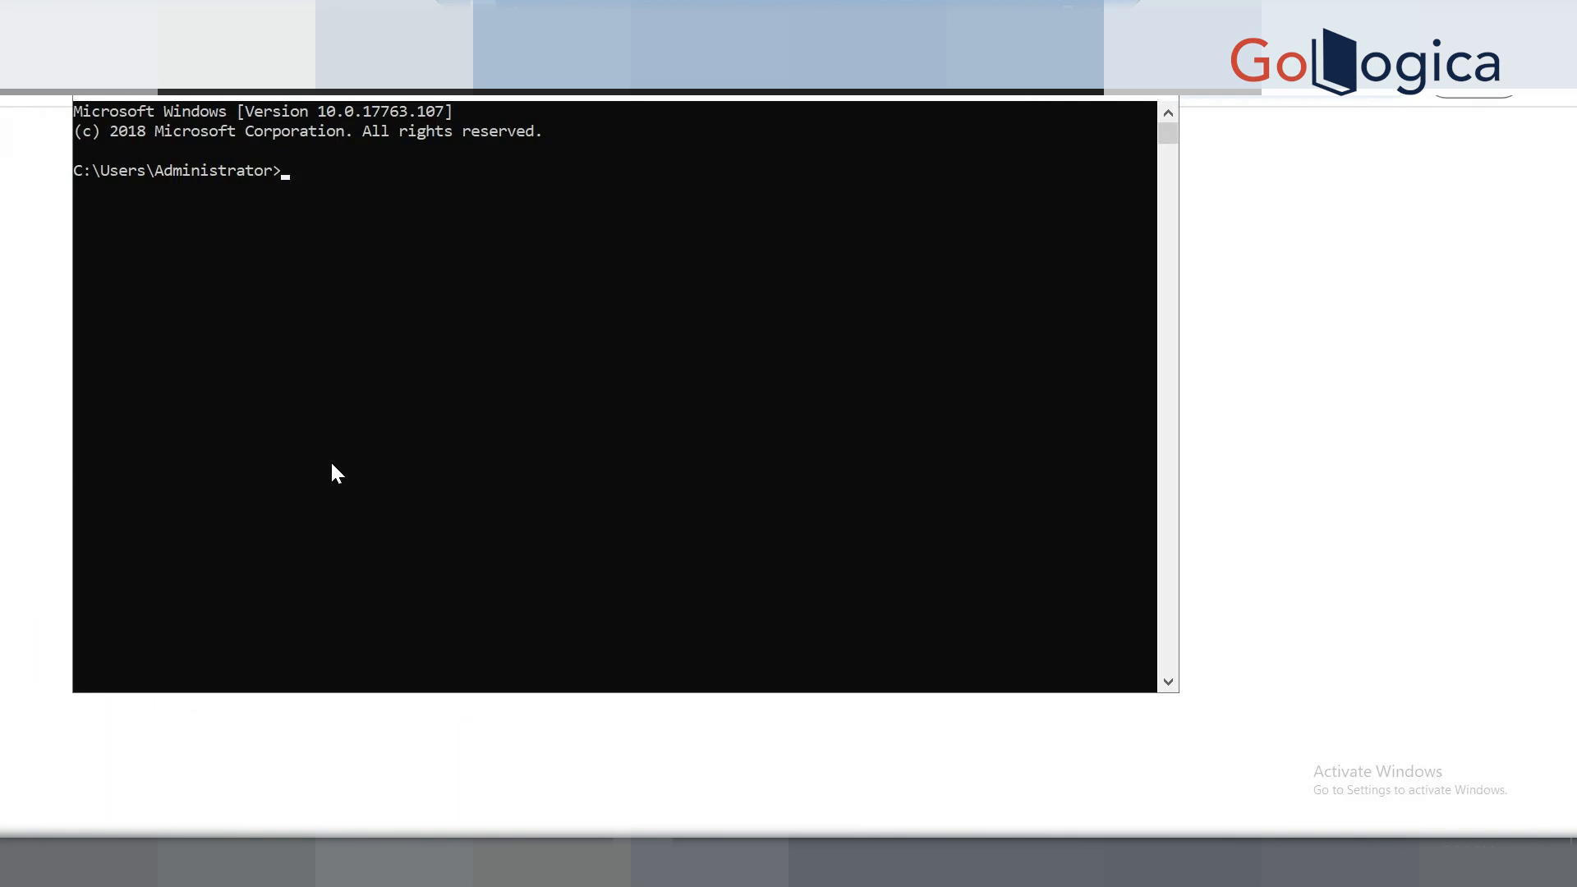
pyautogui.write('i')
pyautogui.write('pconfig')
pyautogui.press('Return')
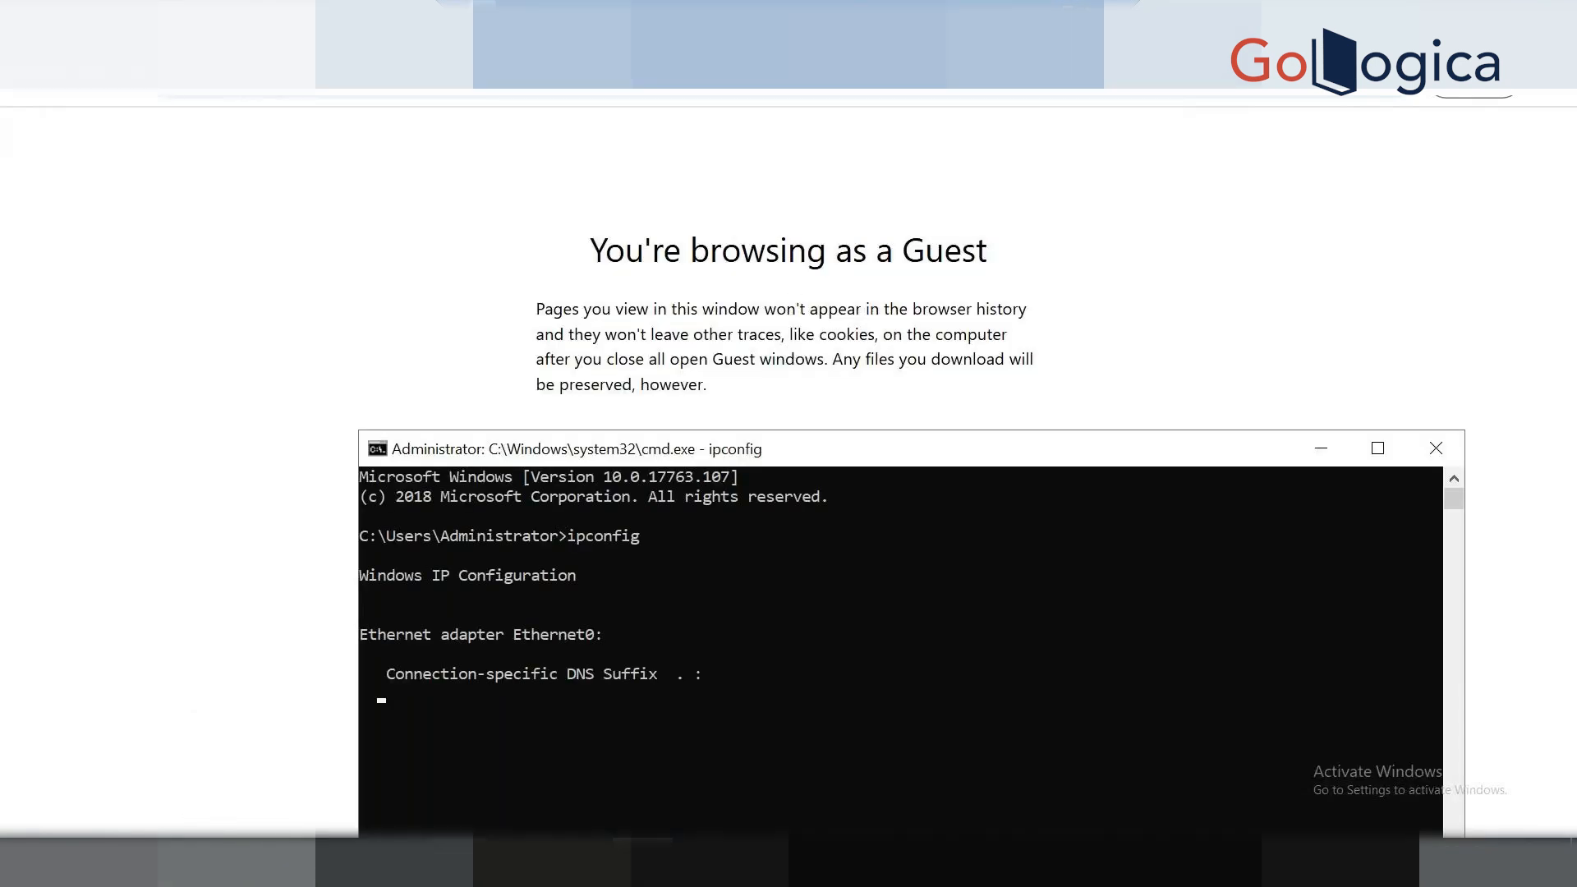
# Maximize the window and copy the IPv4 address 192.168.1.22.
pyautogui.moveTo(581, 862)
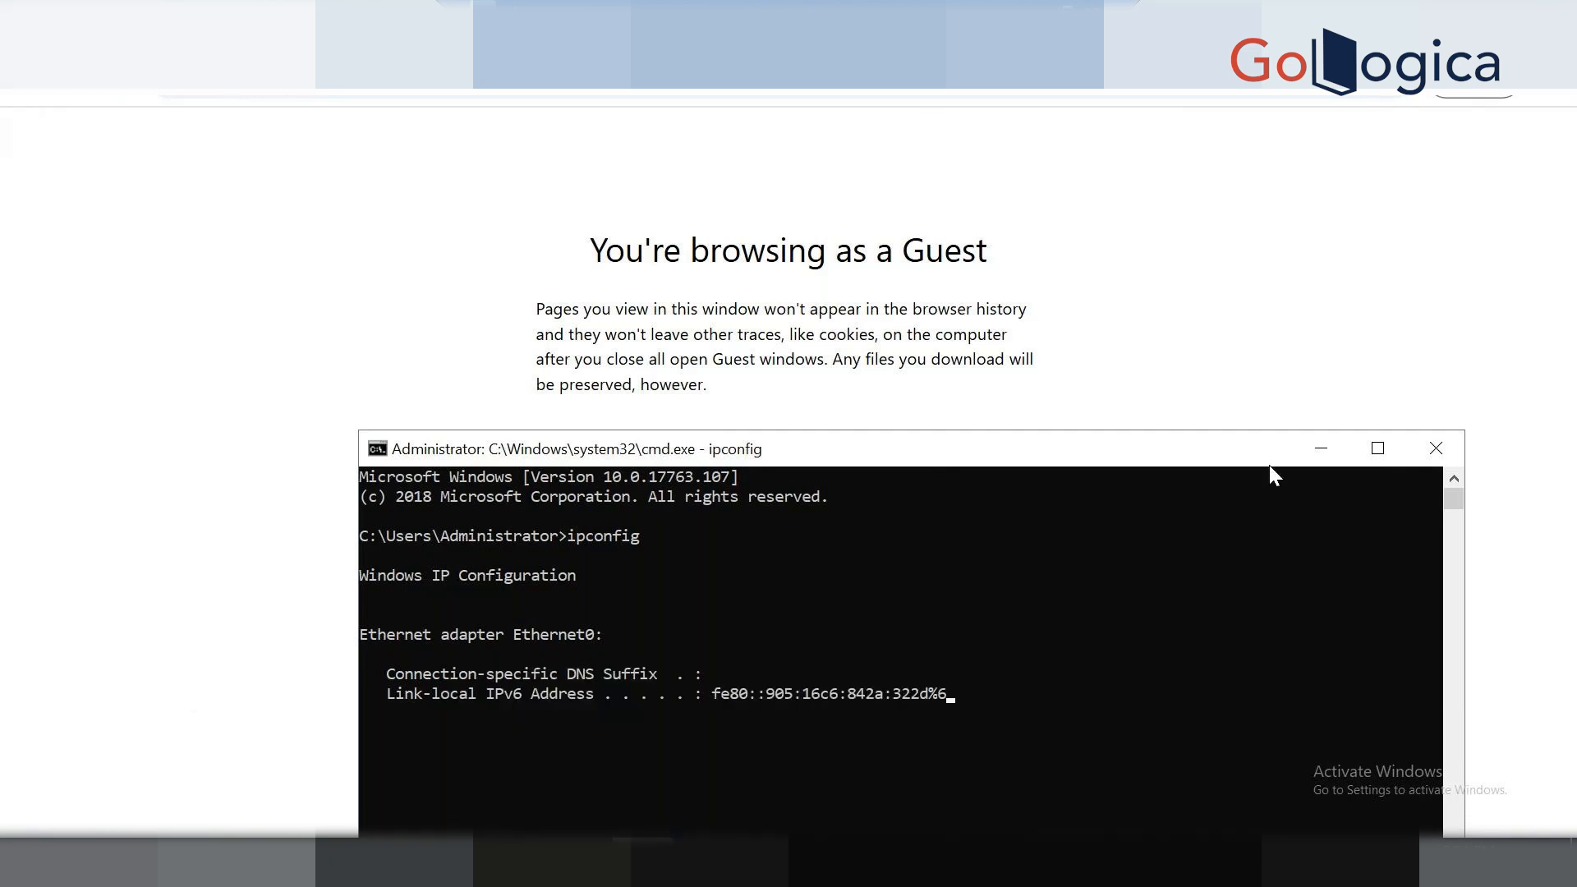
pyautogui.click(1377, 447)
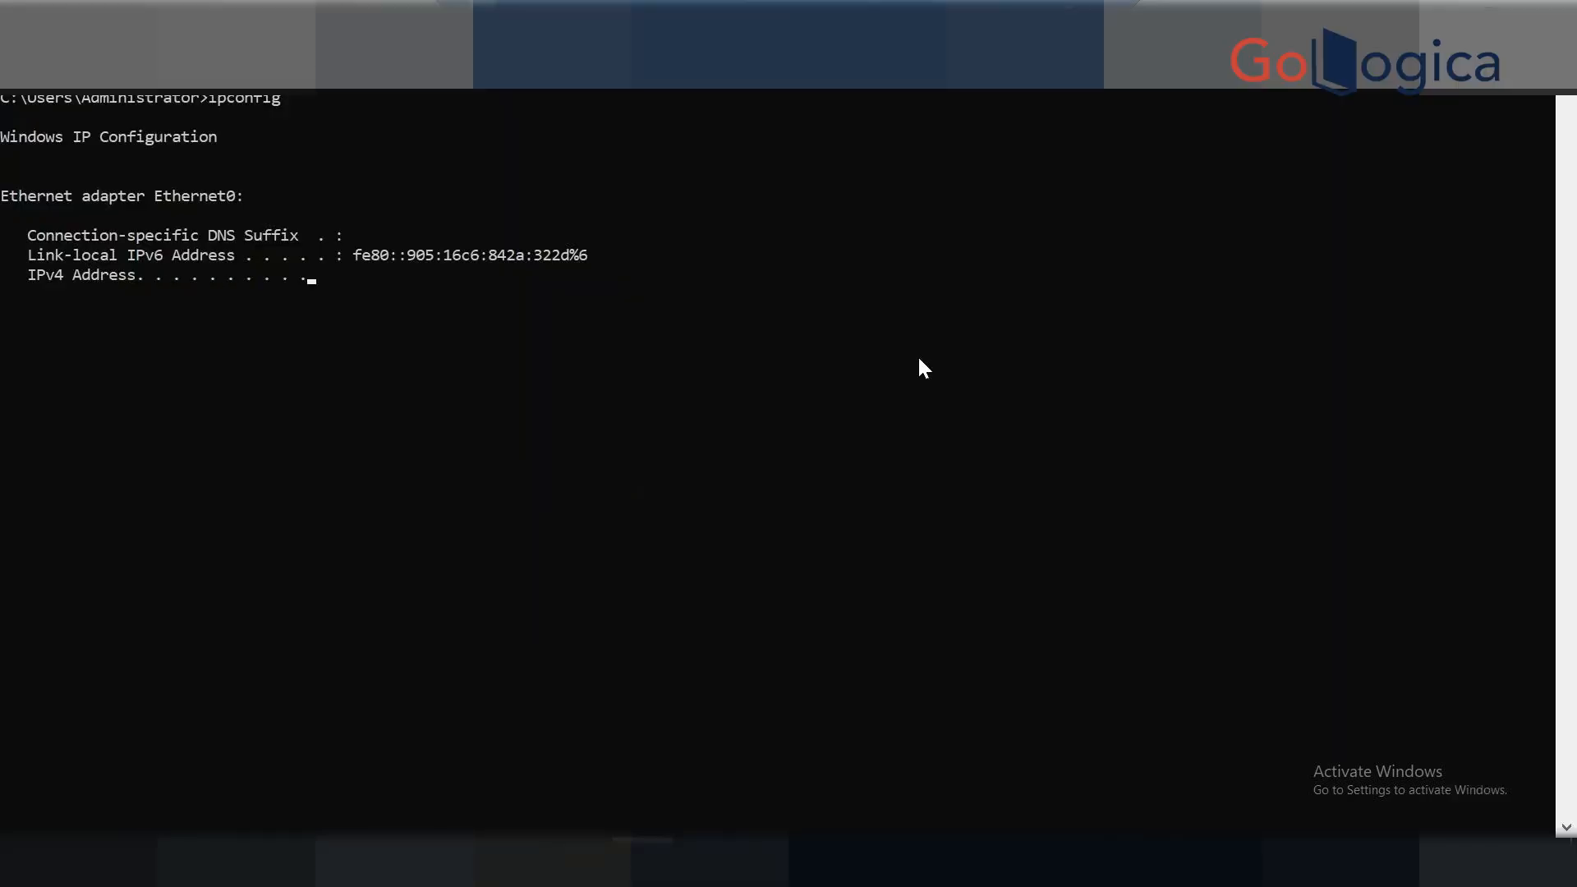
pyautogui.moveTo(482, 281); pyautogui.dragTo(373, 281)
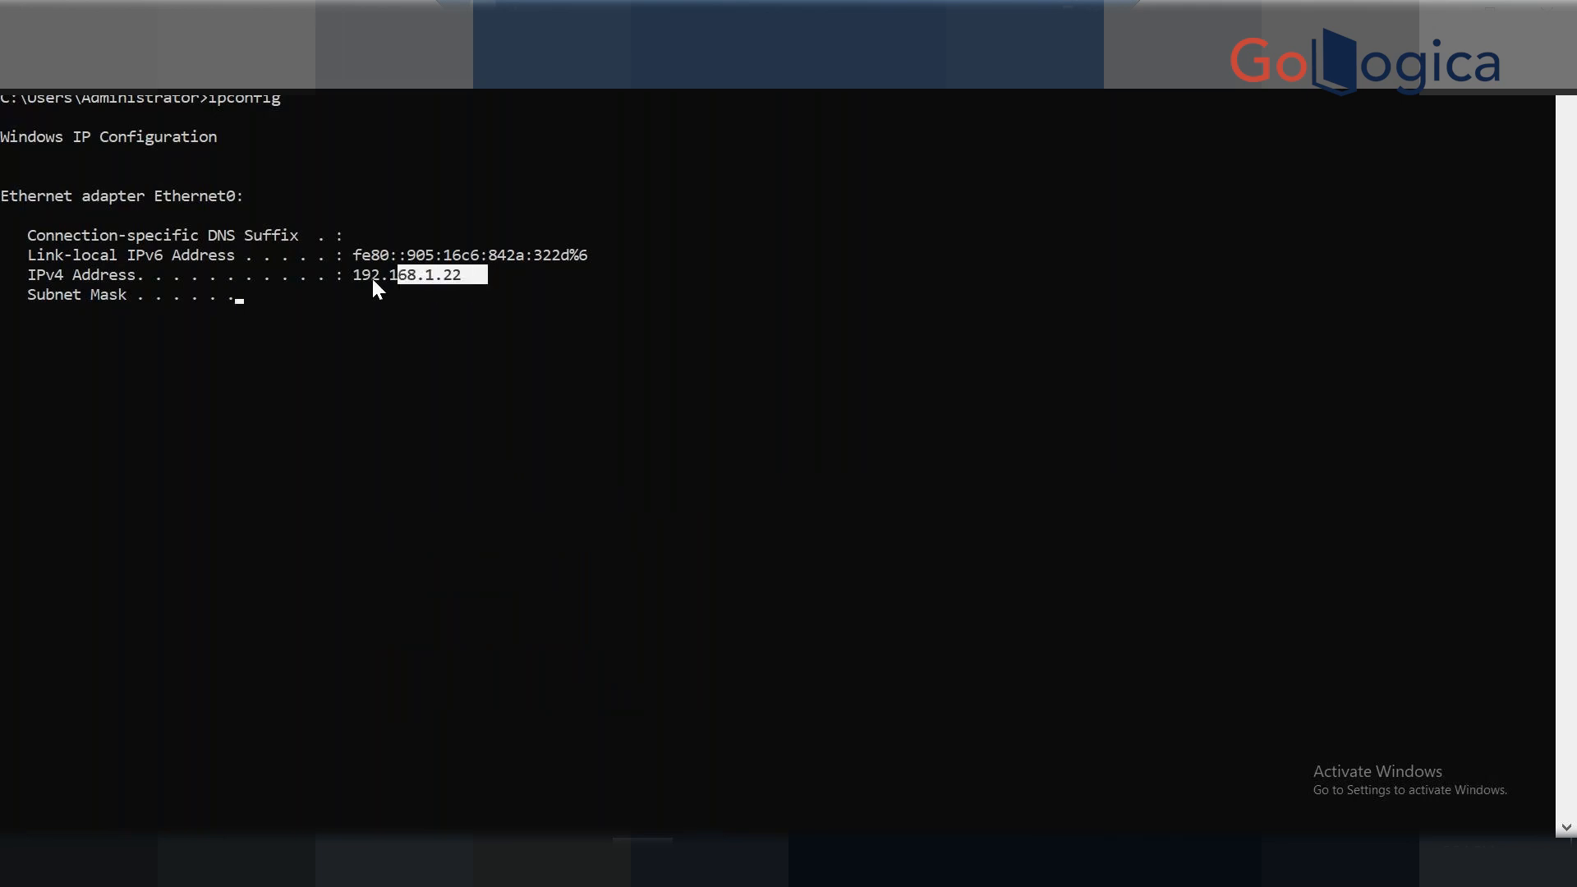
pyautogui.doubleClick(407, 278)
pyautogui.hotkey('ctrl', 'c')
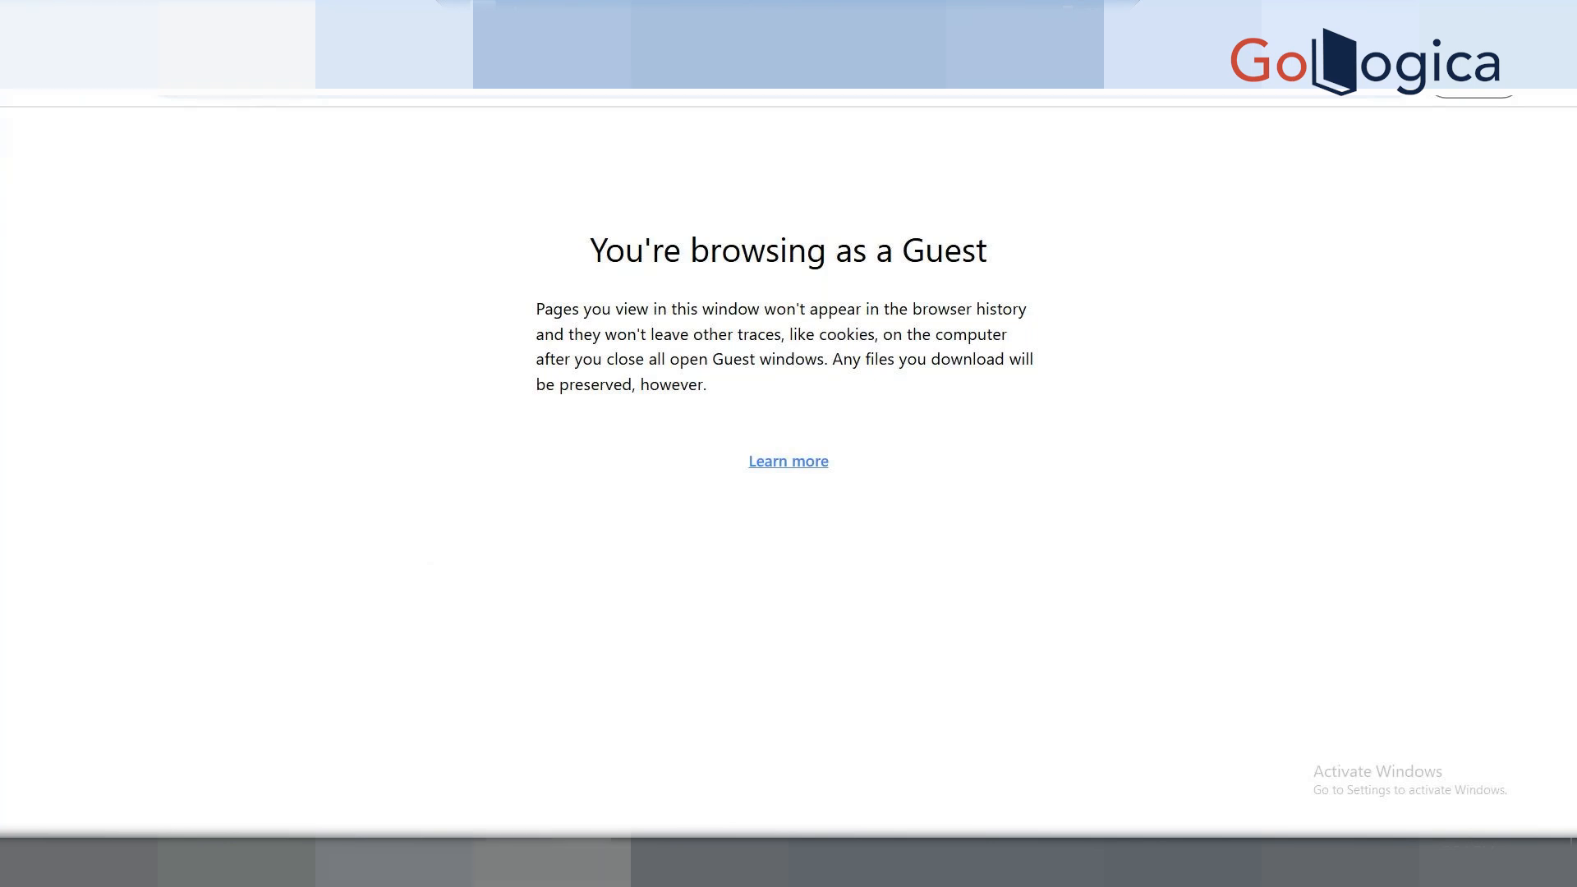
pyautogui.hotkey('alt', 'Tab')
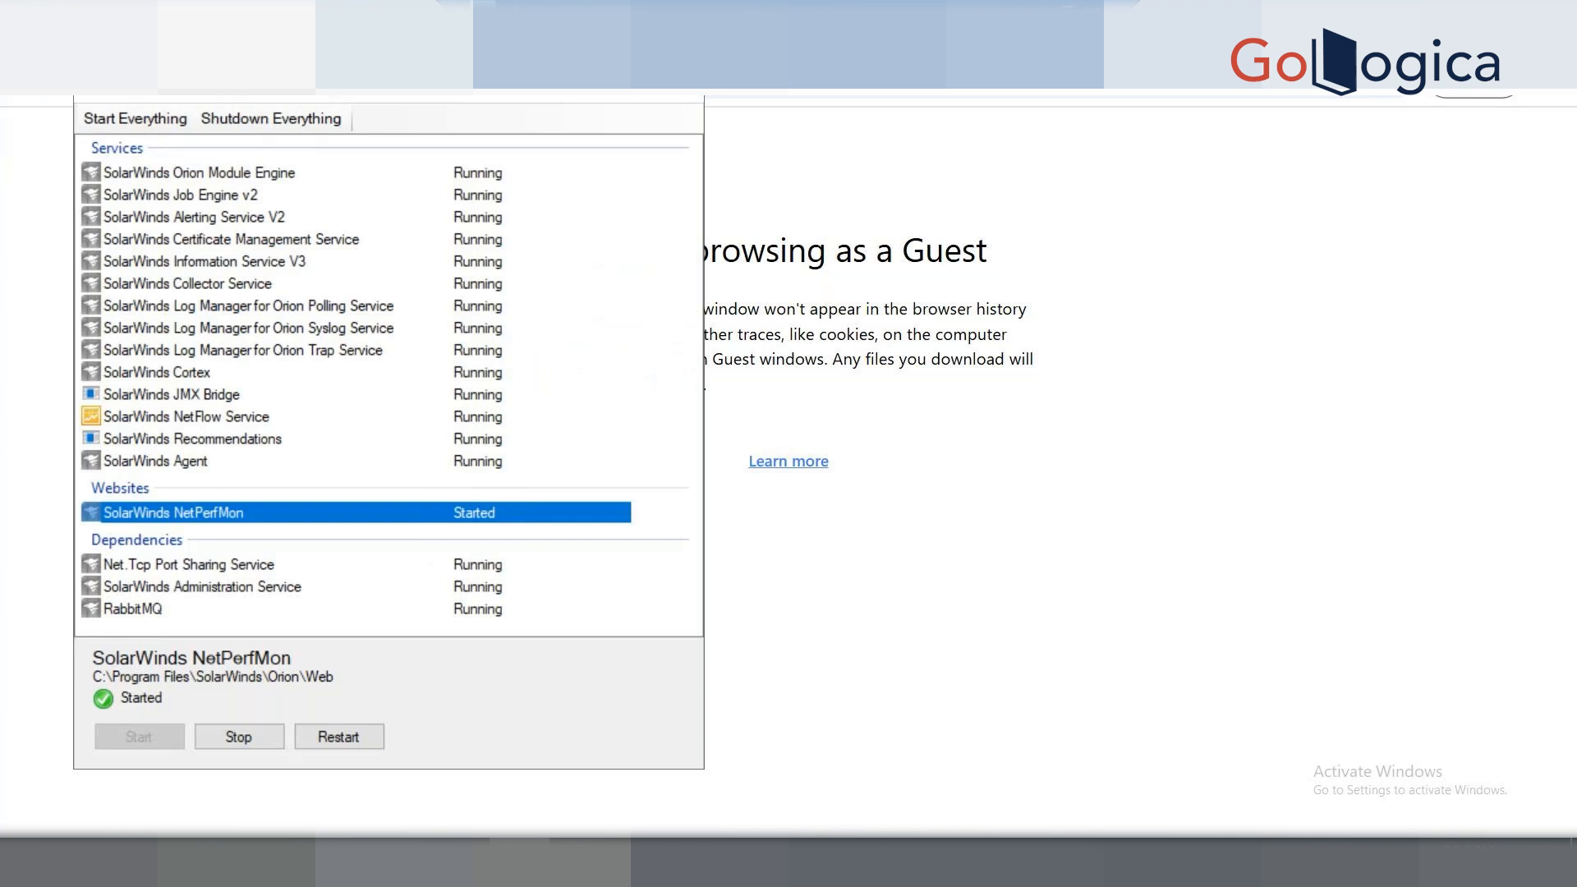
pyautogui.hotkey('alt', 'Tab')
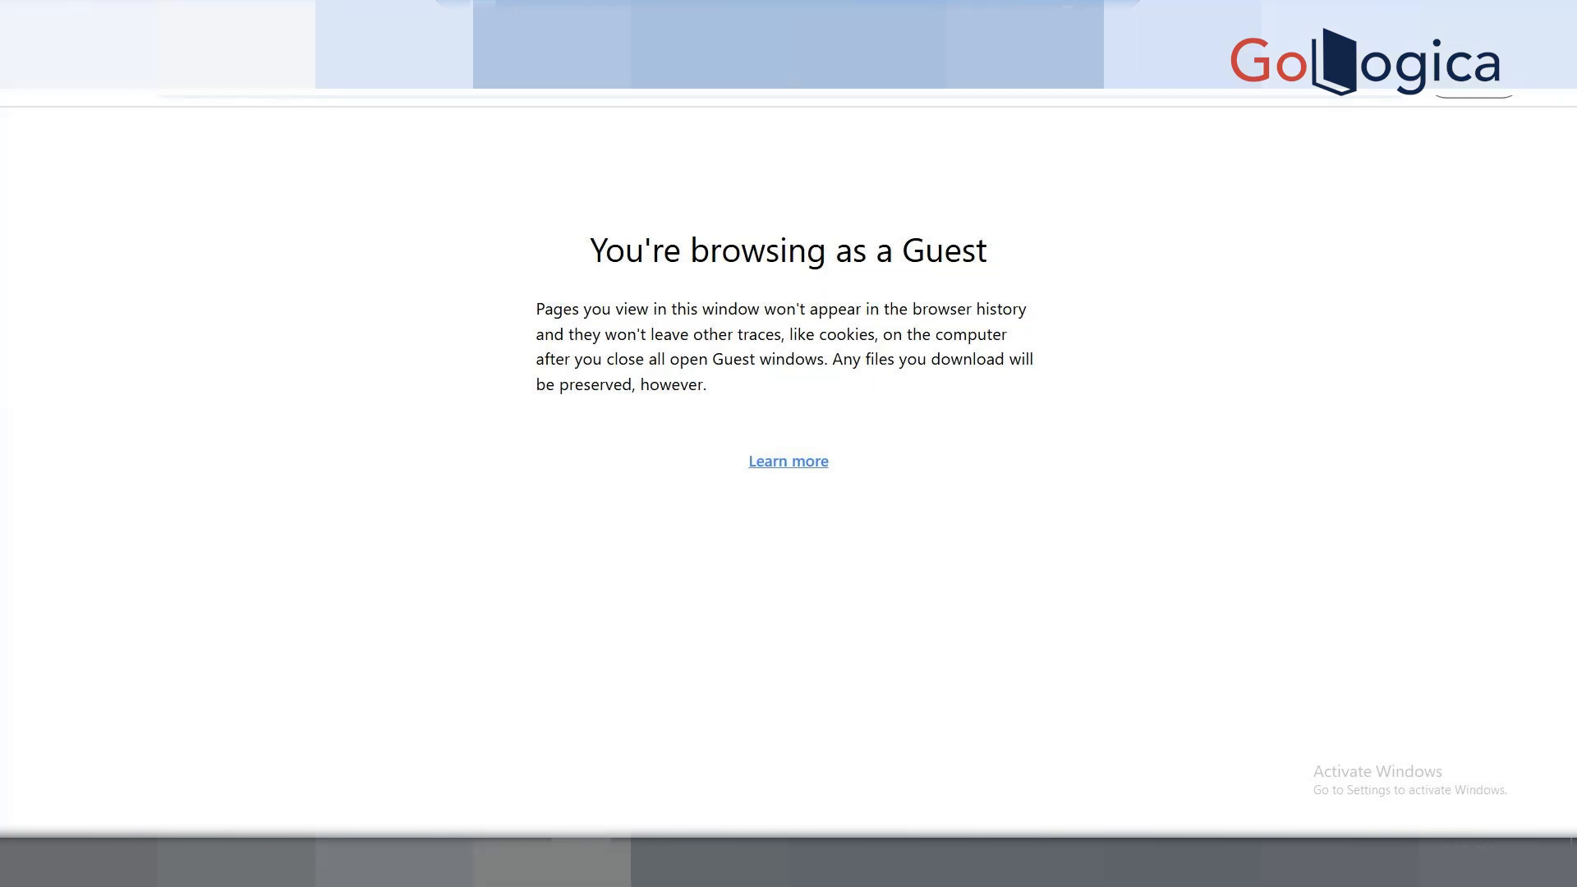
pyautogui.click(335, 863)
pyautogui.click(581, 862)
pyautogui.click(335, 863)
pyautogui.click(581, 863)
pyautogui.click(335, 862)
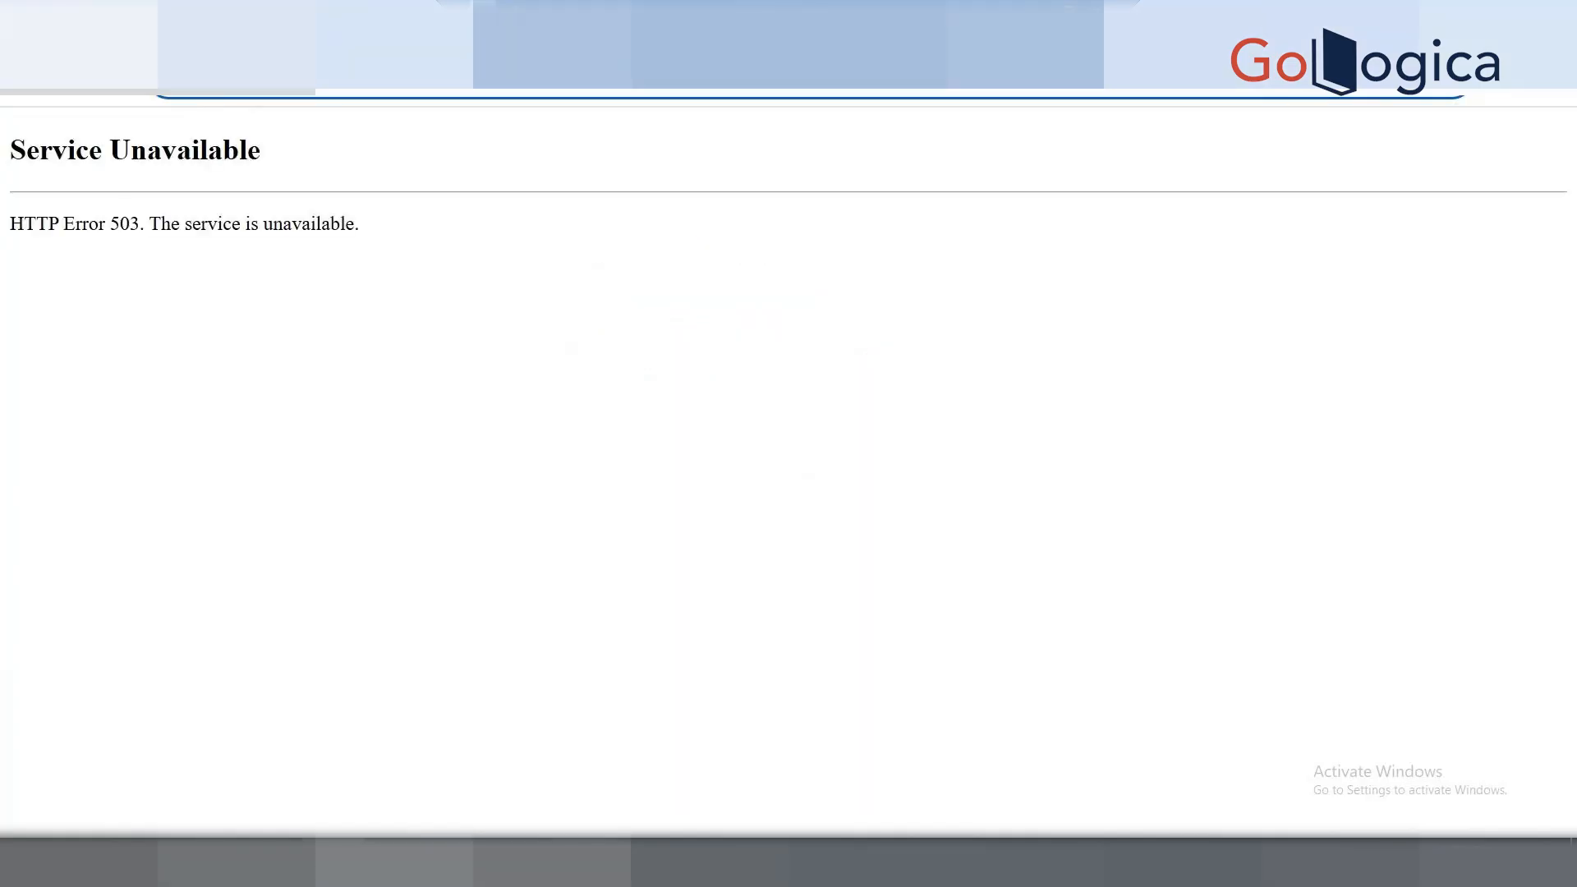
pyautogui.click(552, 862)
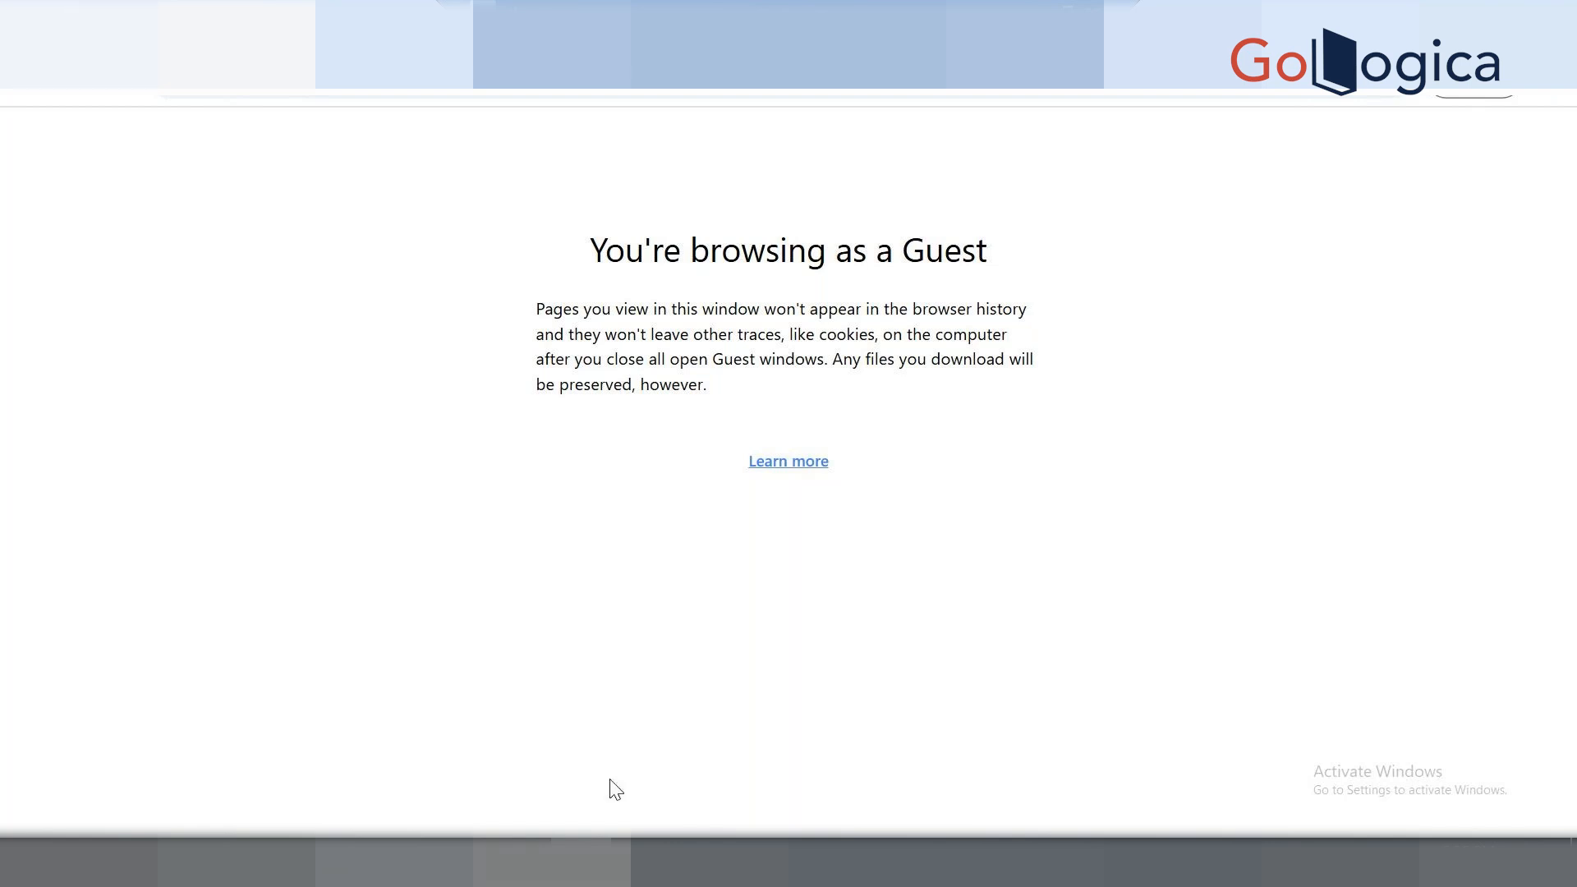
pyautogui.click(334, 862)
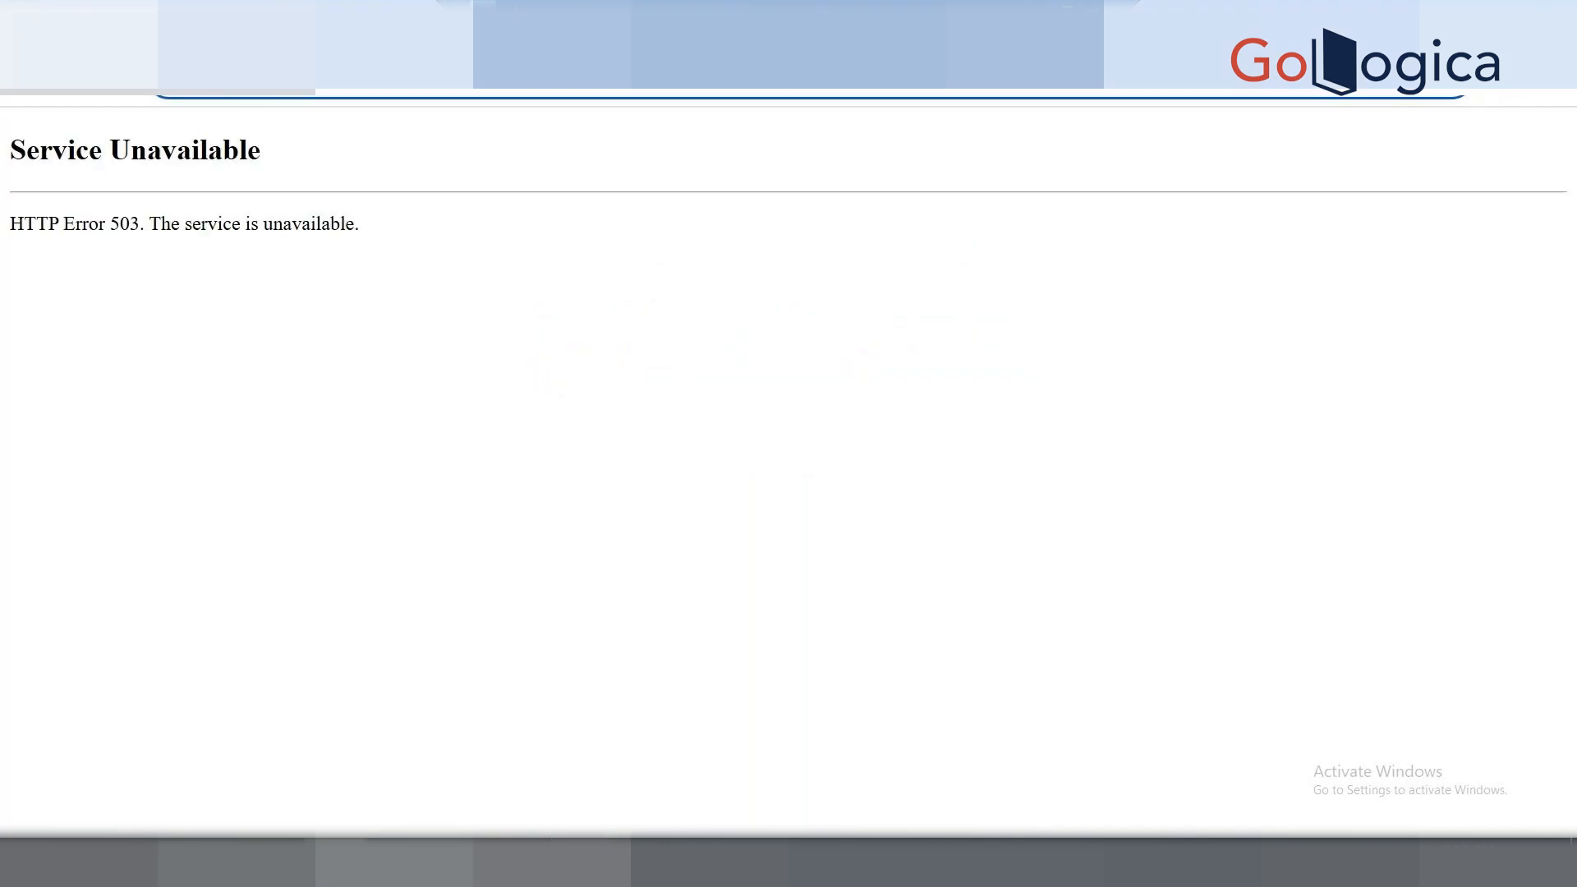
pyautogui.click(580, 862)
# Open Task Manager from the taskbar, expand the Google Chrome (4) group and sort by CPU.
pyautogui.rightClick(876, 859)
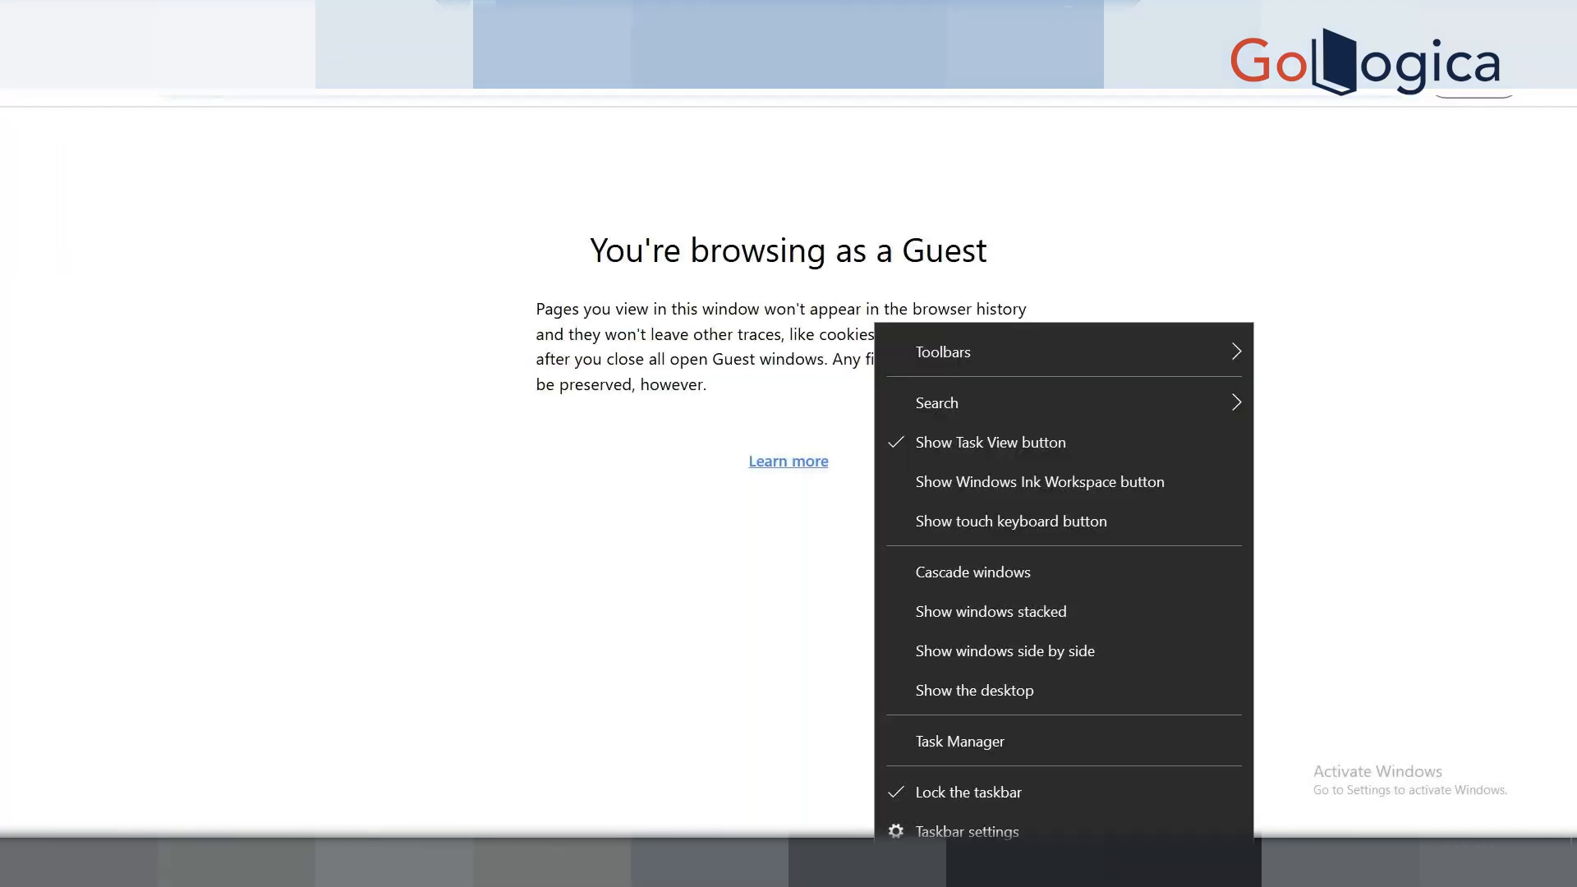
pyautogui.click(1029, 742)
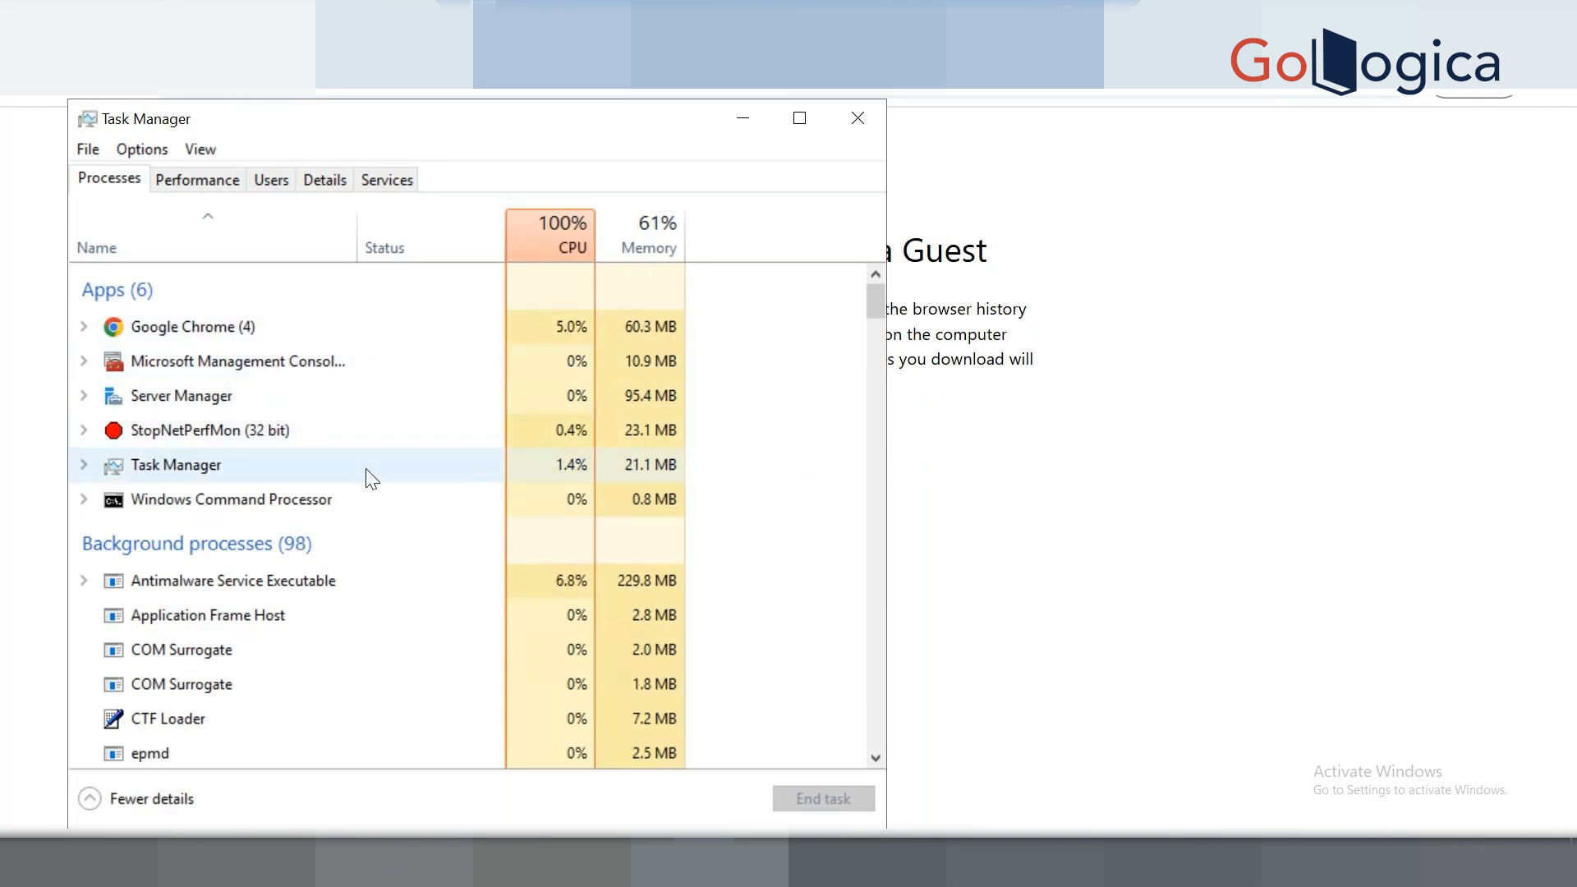
pyautogui.scroll(-1, 368, 473)
pyautogui.scroll(-1, 368, 479)
pyautogui.scroll(2, 368, 478)
pyautogui.click(85, 327)
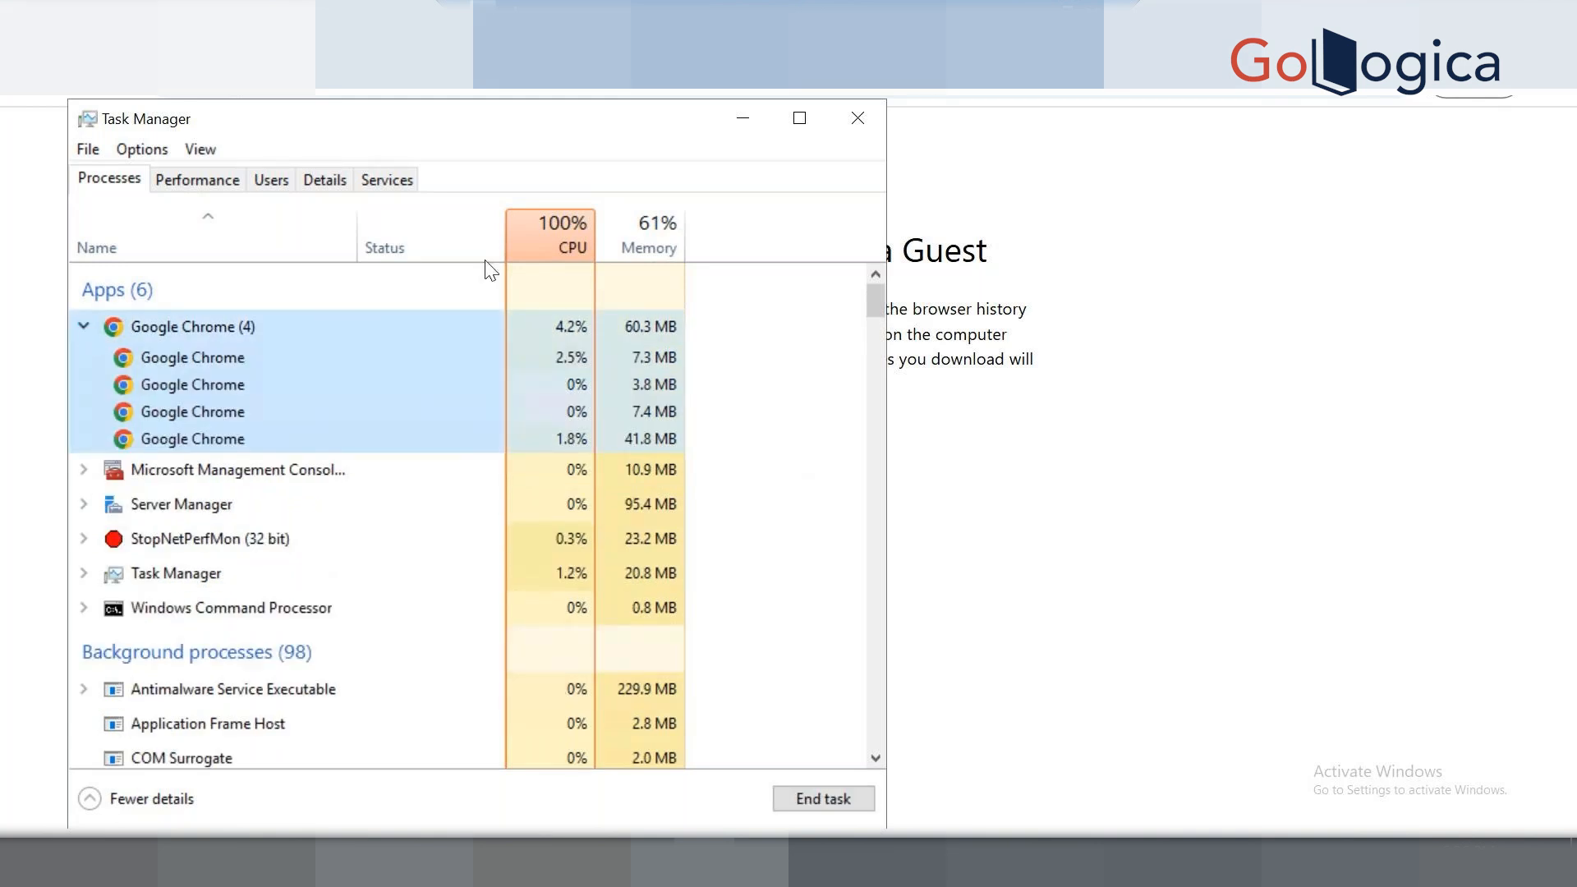
pyautogui.click(542, 236)
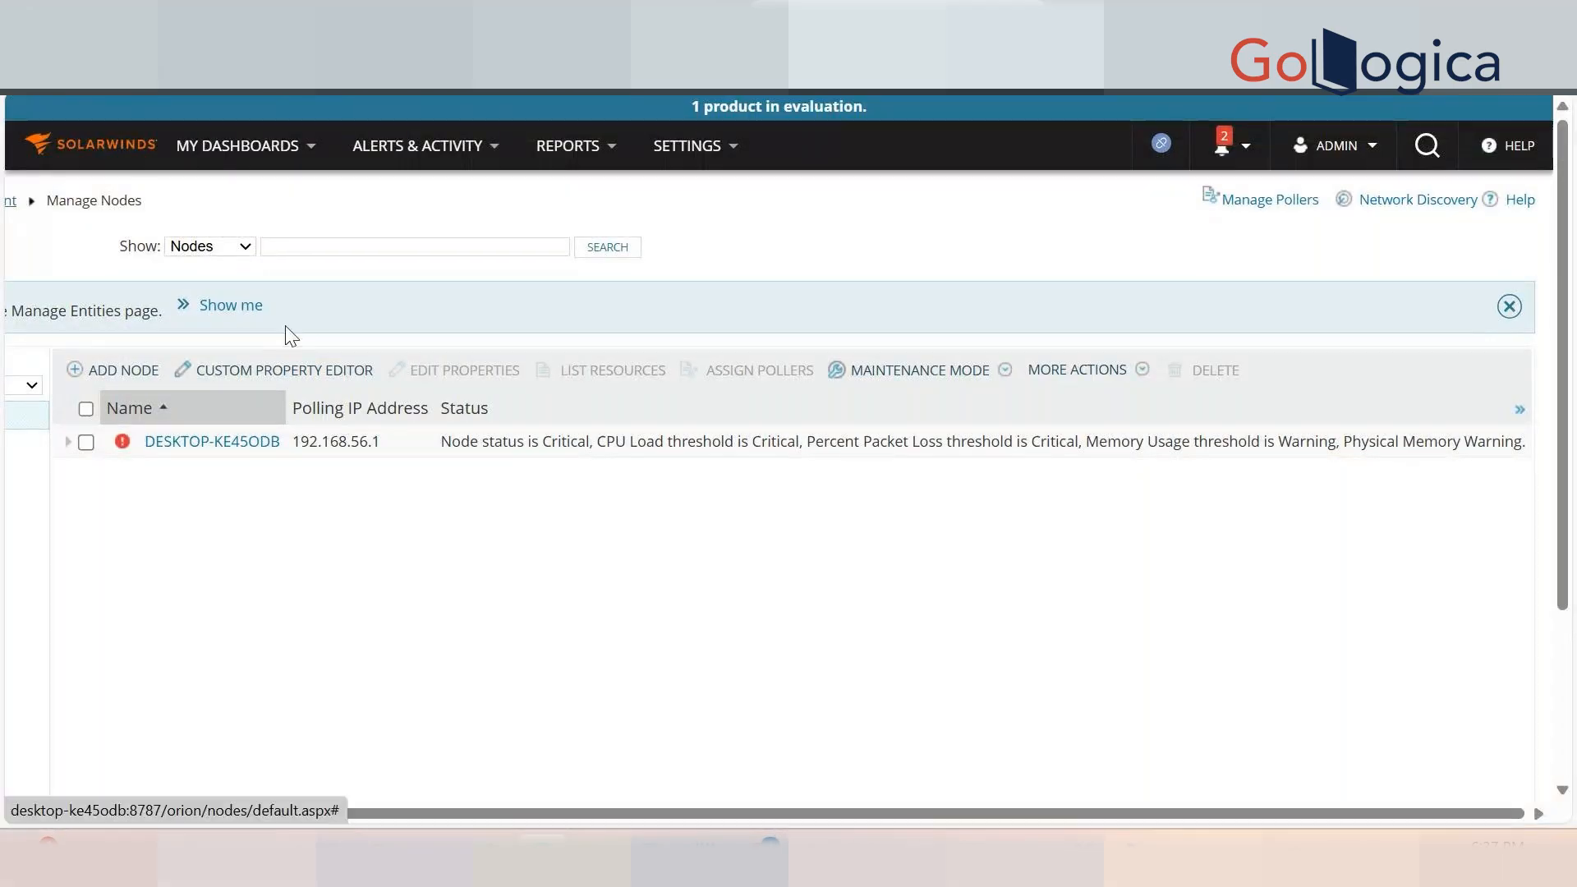
# Scroll the Manage Nodes list left and select the node's polling IP address.
pyautogui.moveTo(441, 815); pyautogui.dragTo(91, 809)
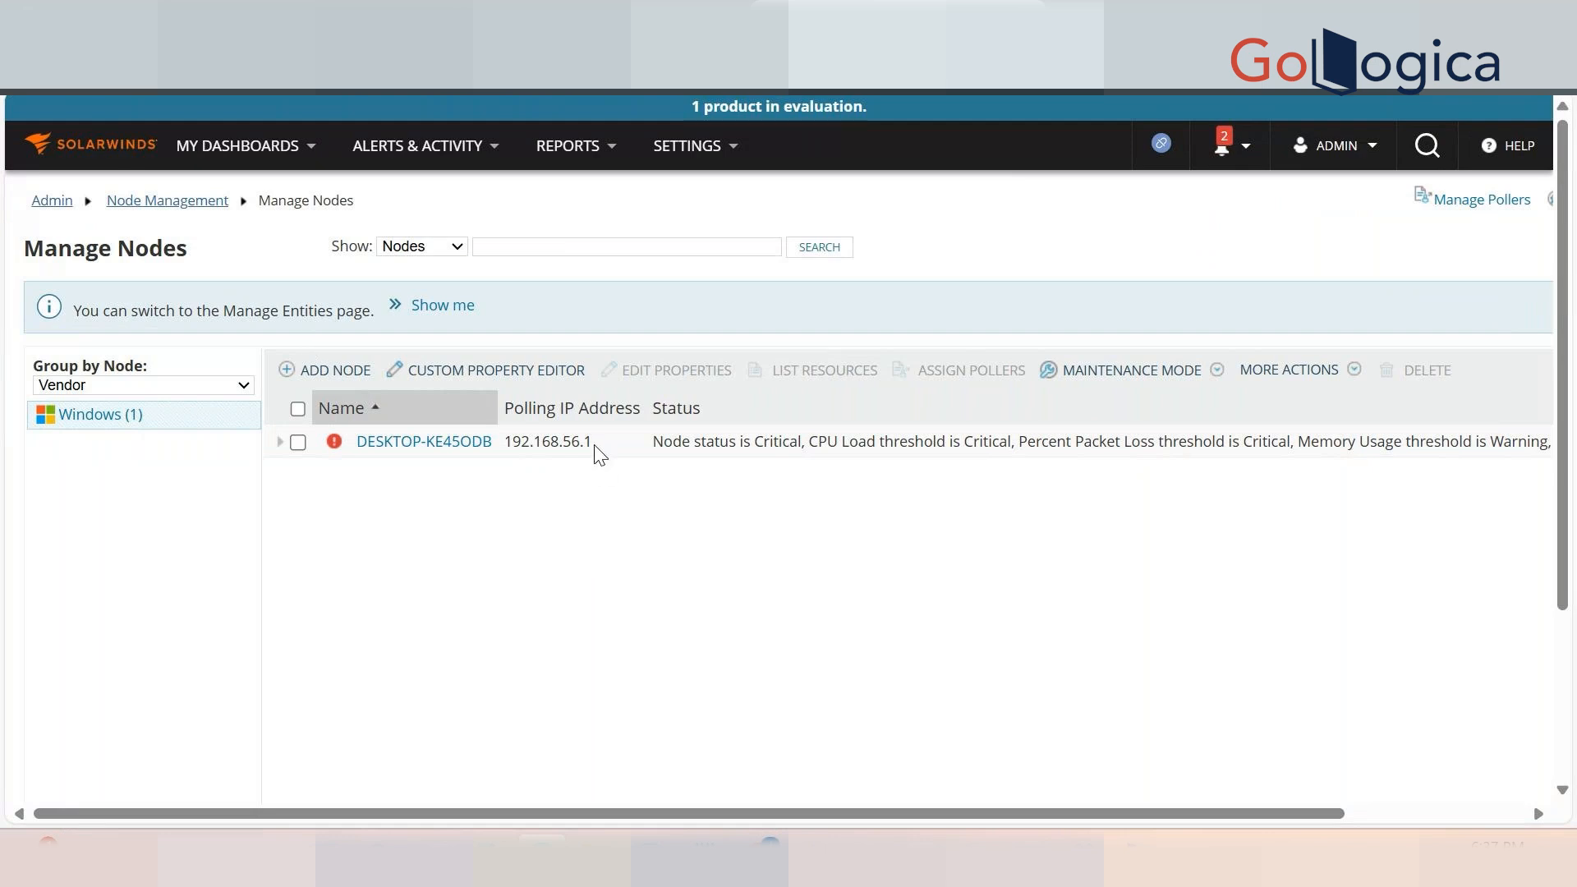
pyautogui.moveTo(595, 445); pyautogui.dragTo(508, 444)
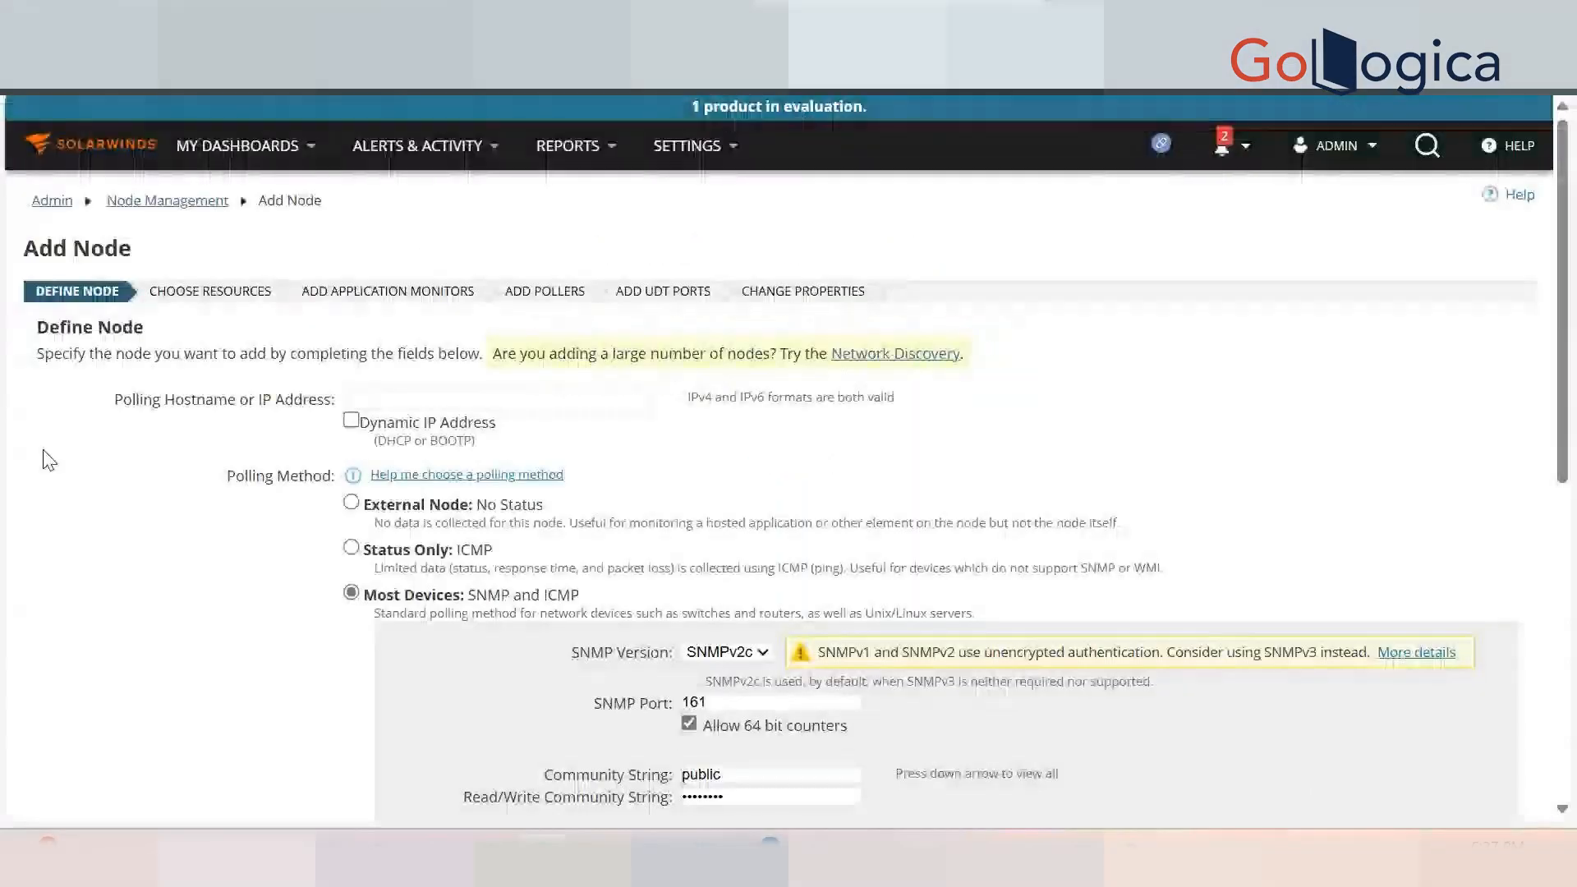
pyautogui.moveTo(703, 154)
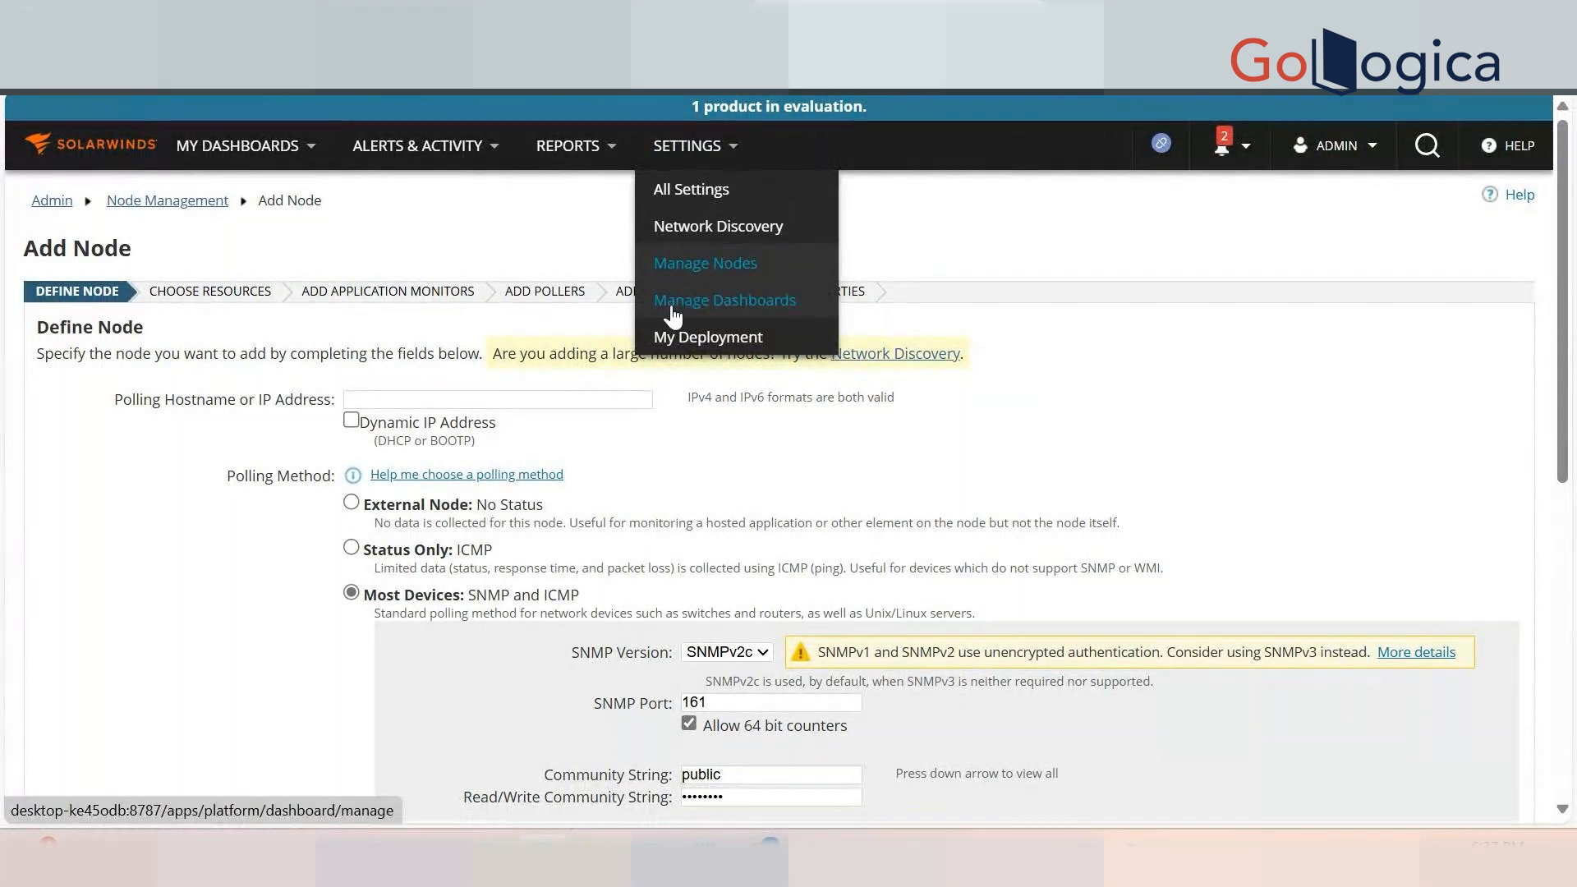
# Start a new node from Manage Nodes and enter 192.168.56.1 as the polling hostname.
pyautogui.click(706, 279)
pyautogui.click(488, 386)
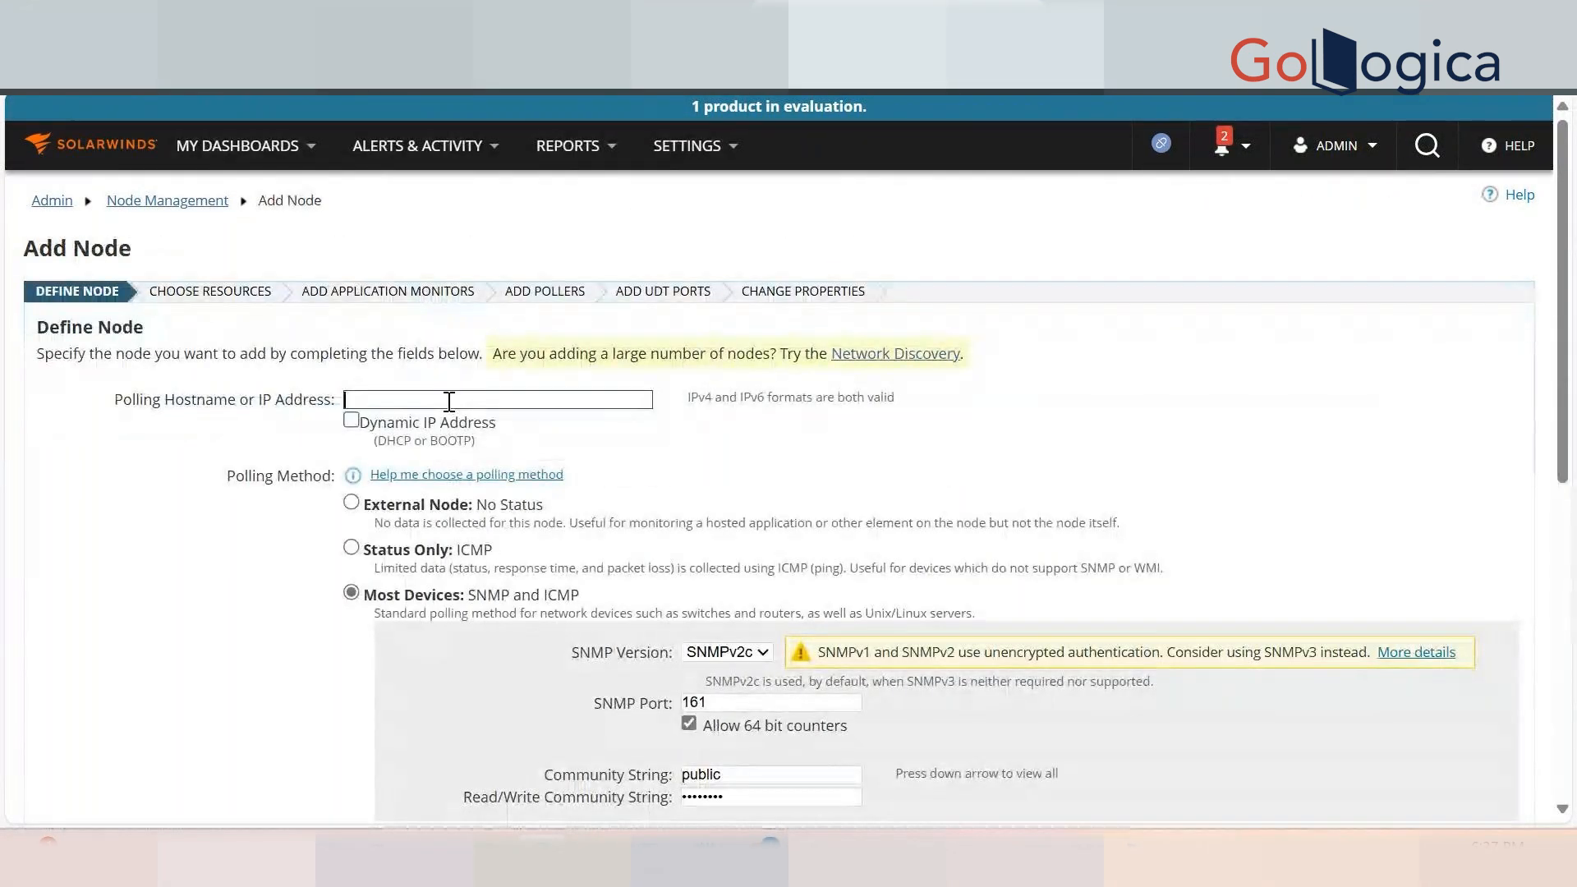
pyautogui.write('192.168.56.1')
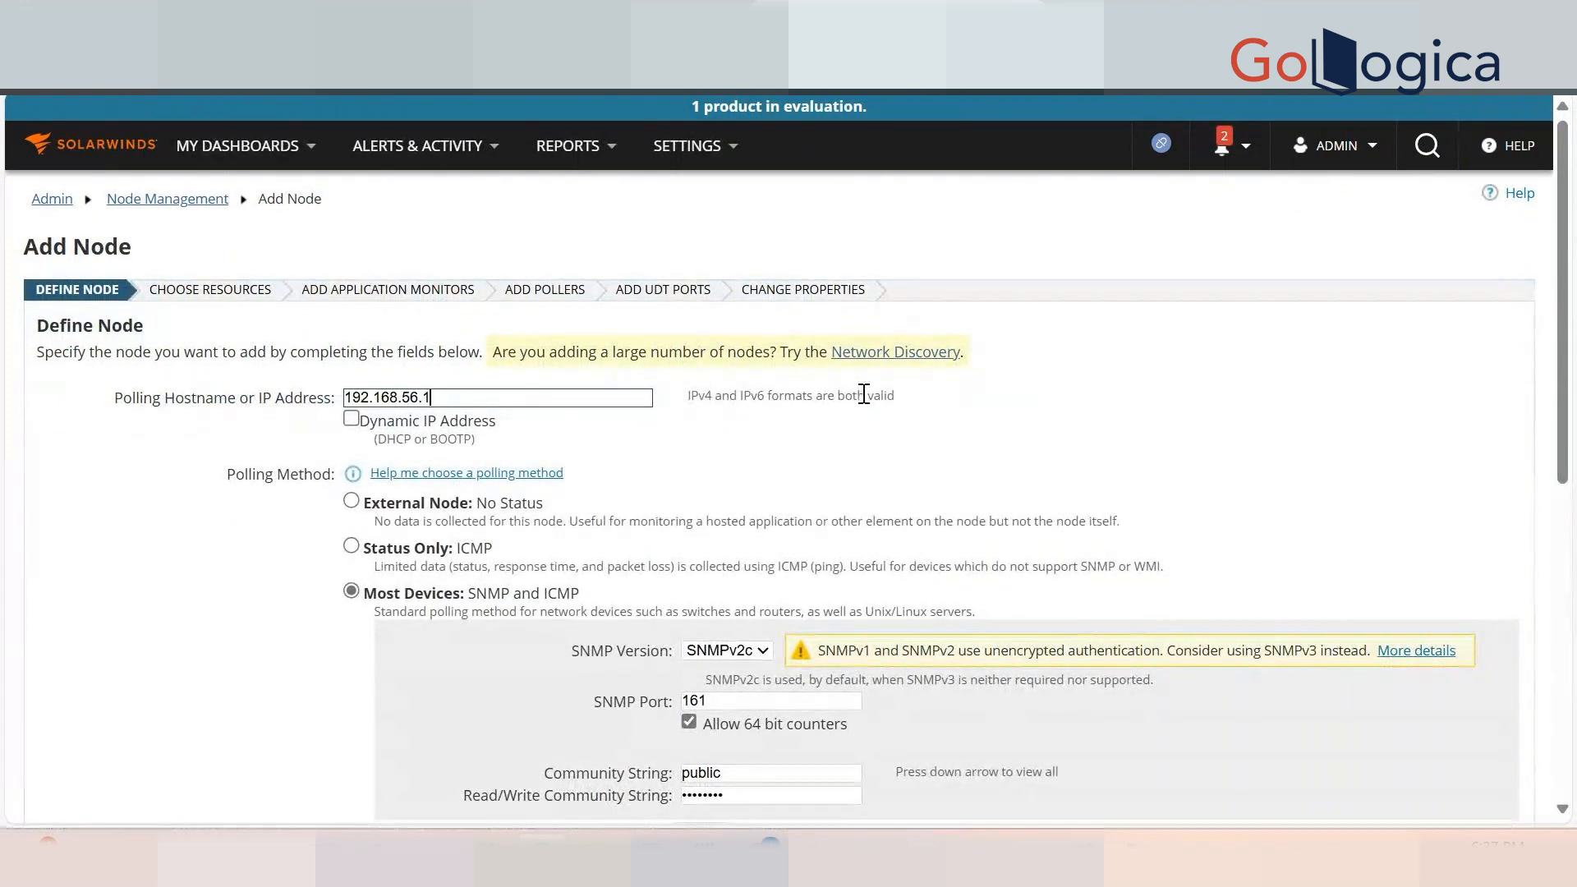
pyautogui.scroll(-2, 694, 400)
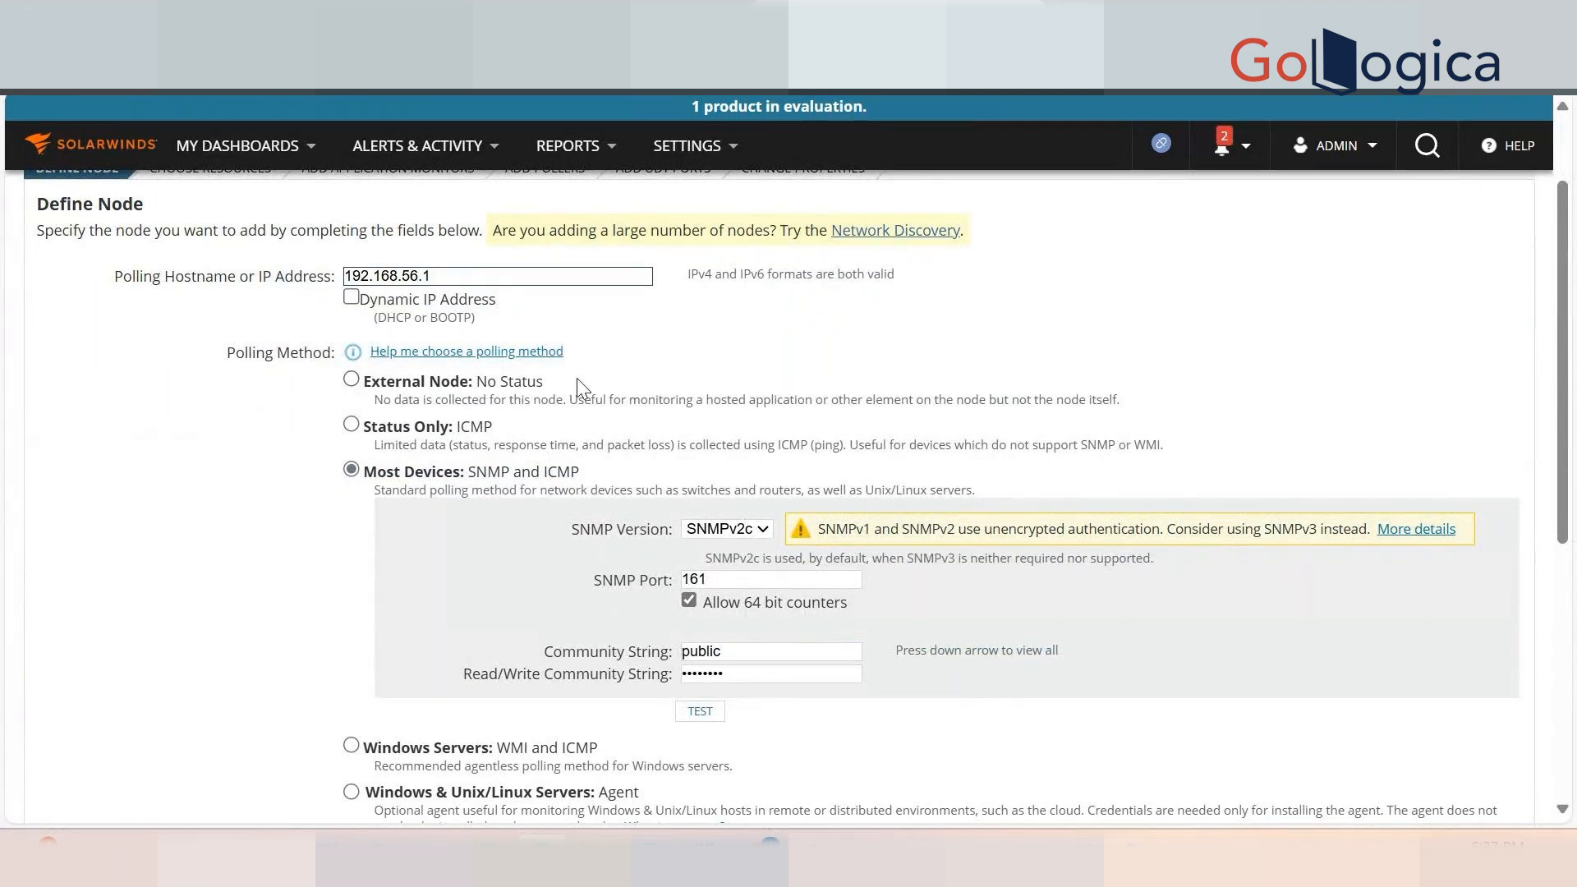
# Review the External Node option and the entered address 192.168.56.1.
pyautogui.moveTo(577, 380); pyautogui.dragTo(371, 378)
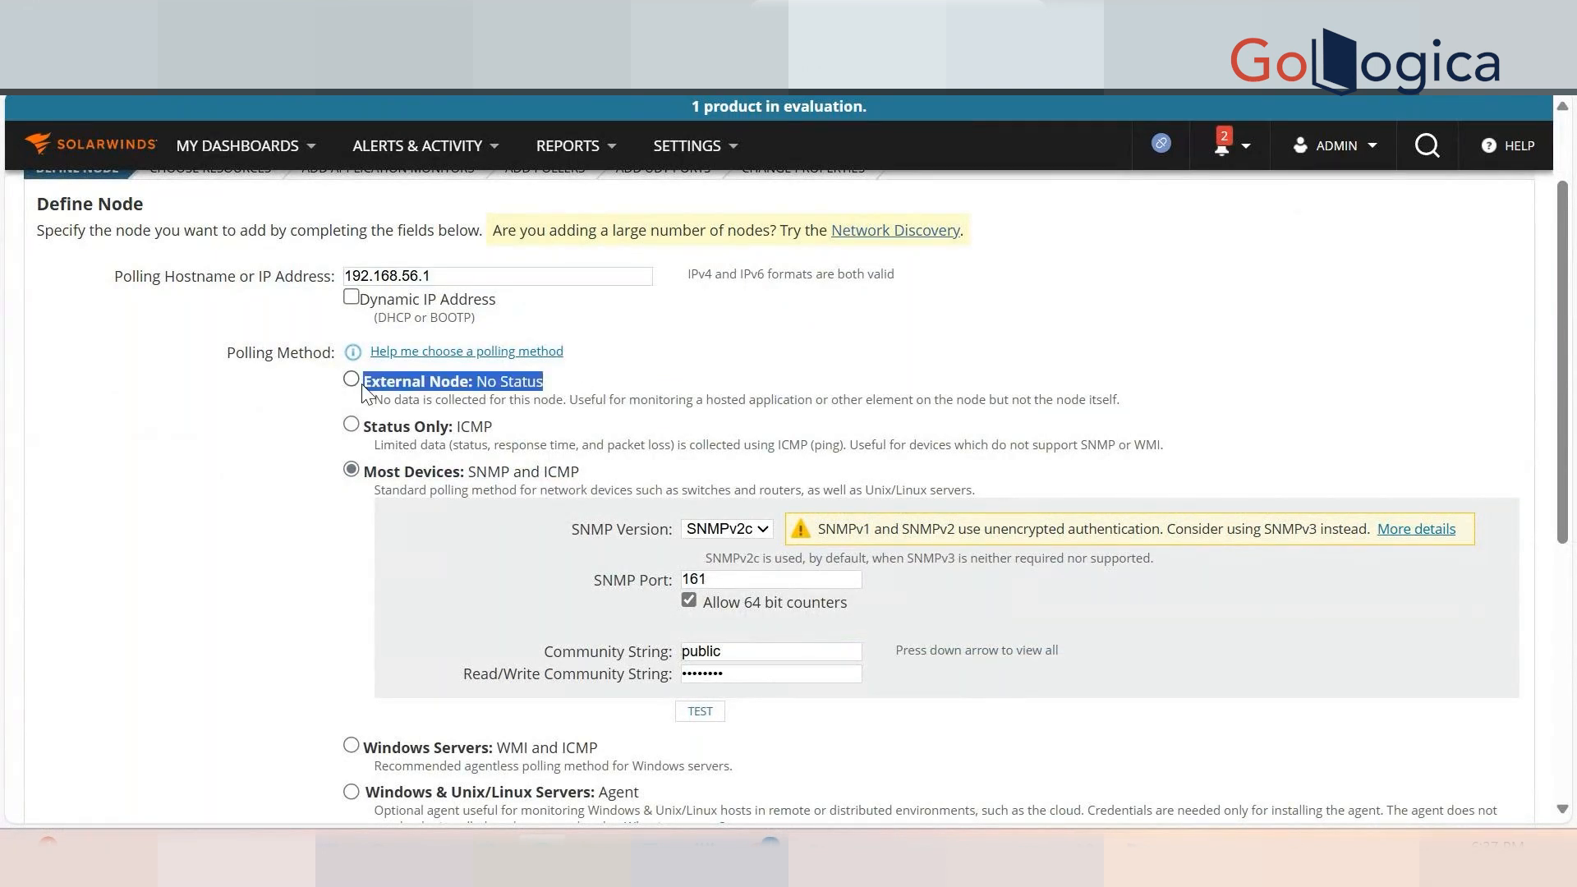
pyautogui.click(733, 382)
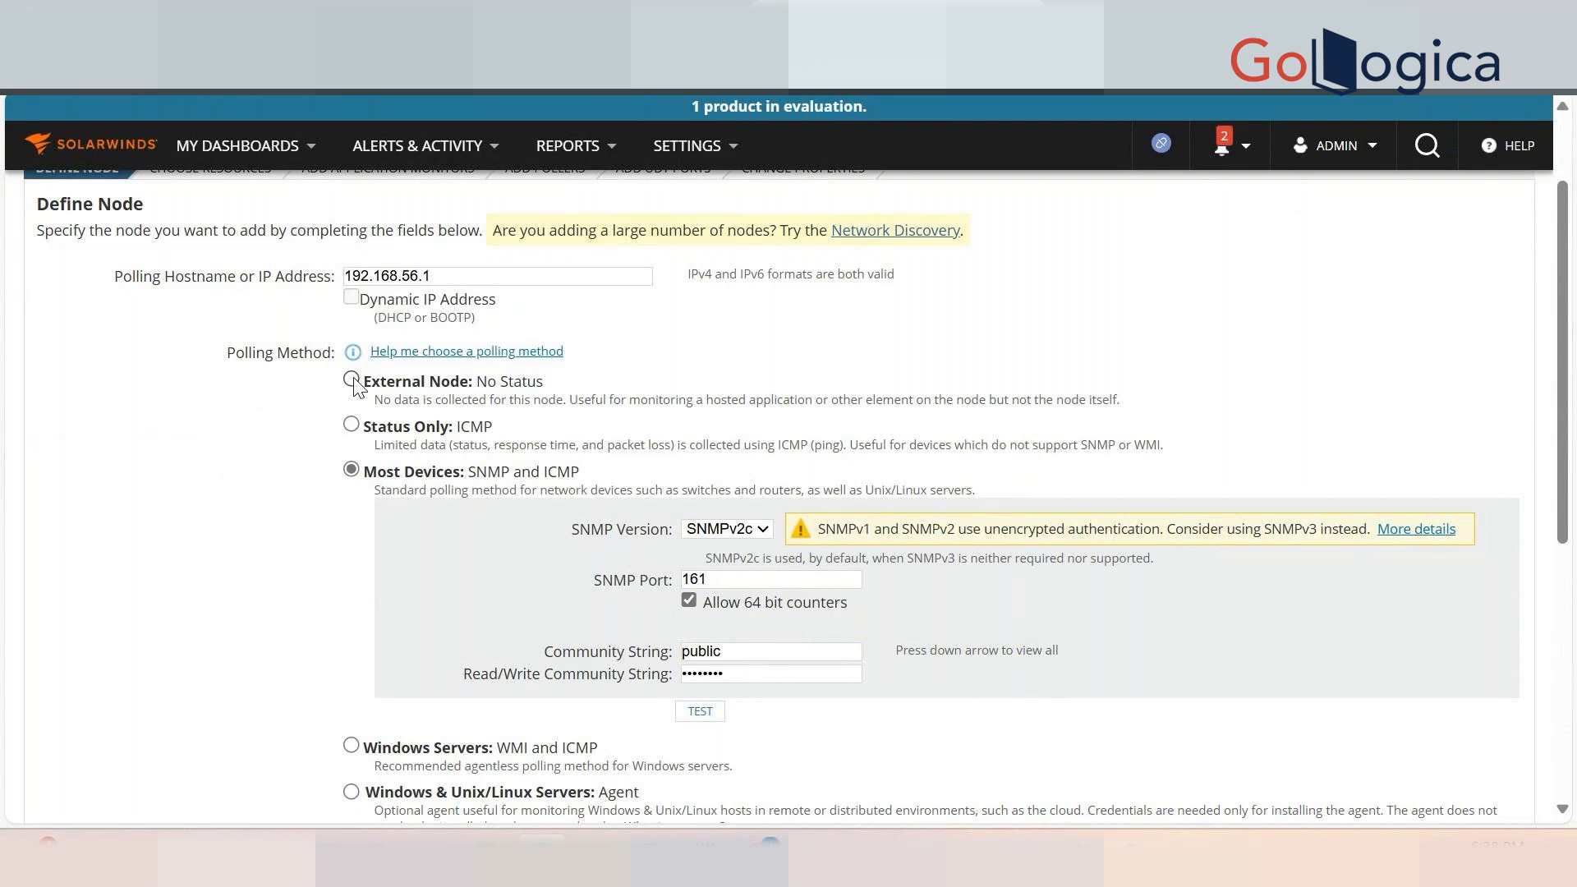
pyautogui.doubleClick(463, 276)
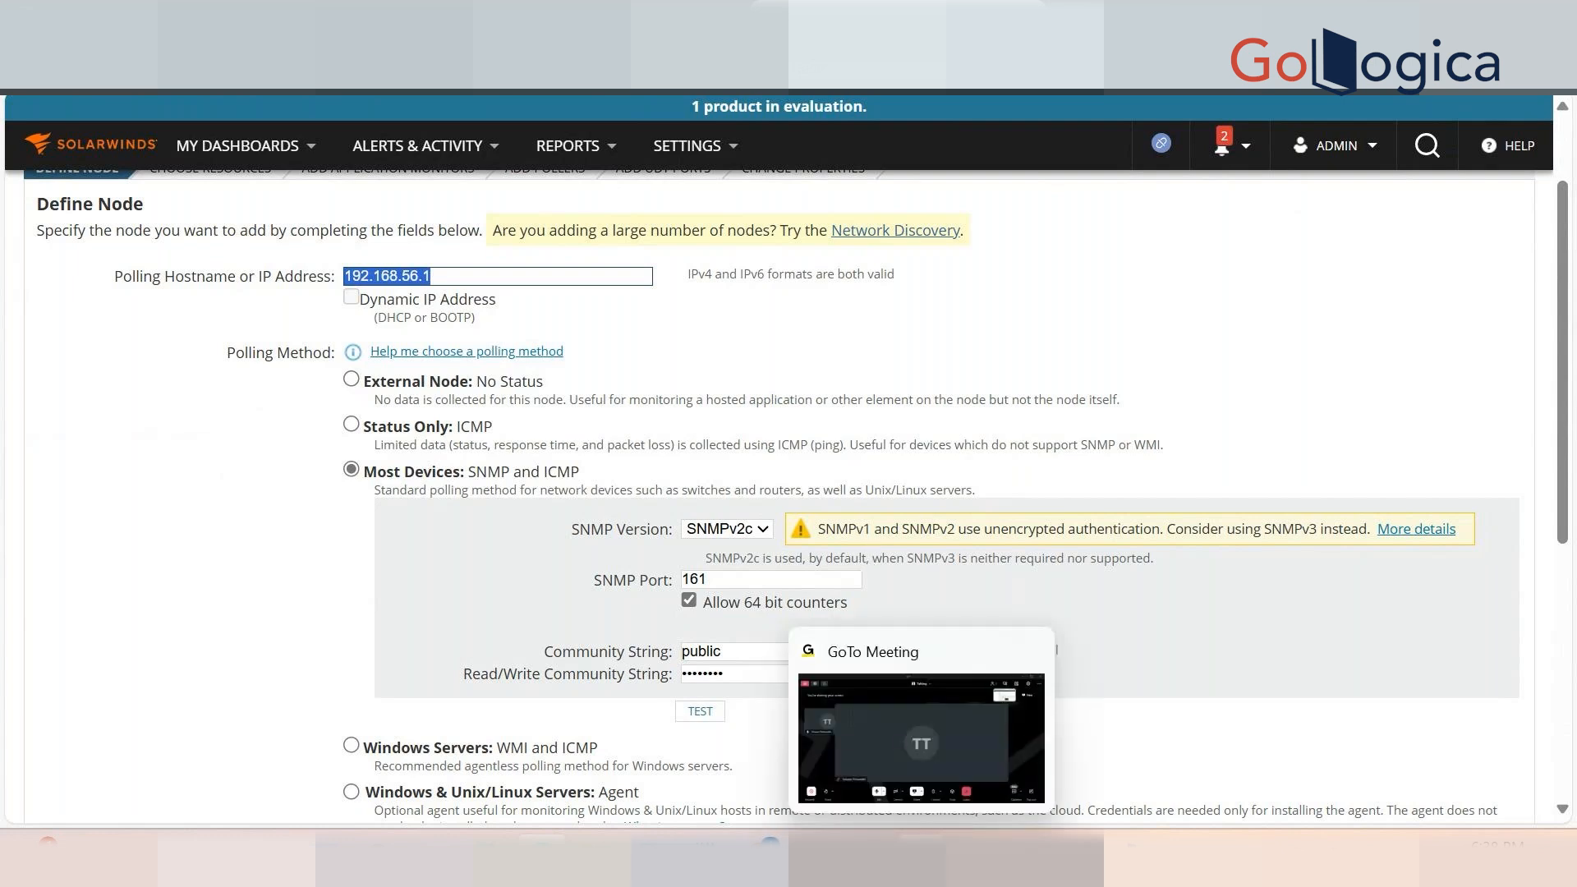
pyautogui.click(921, 858)
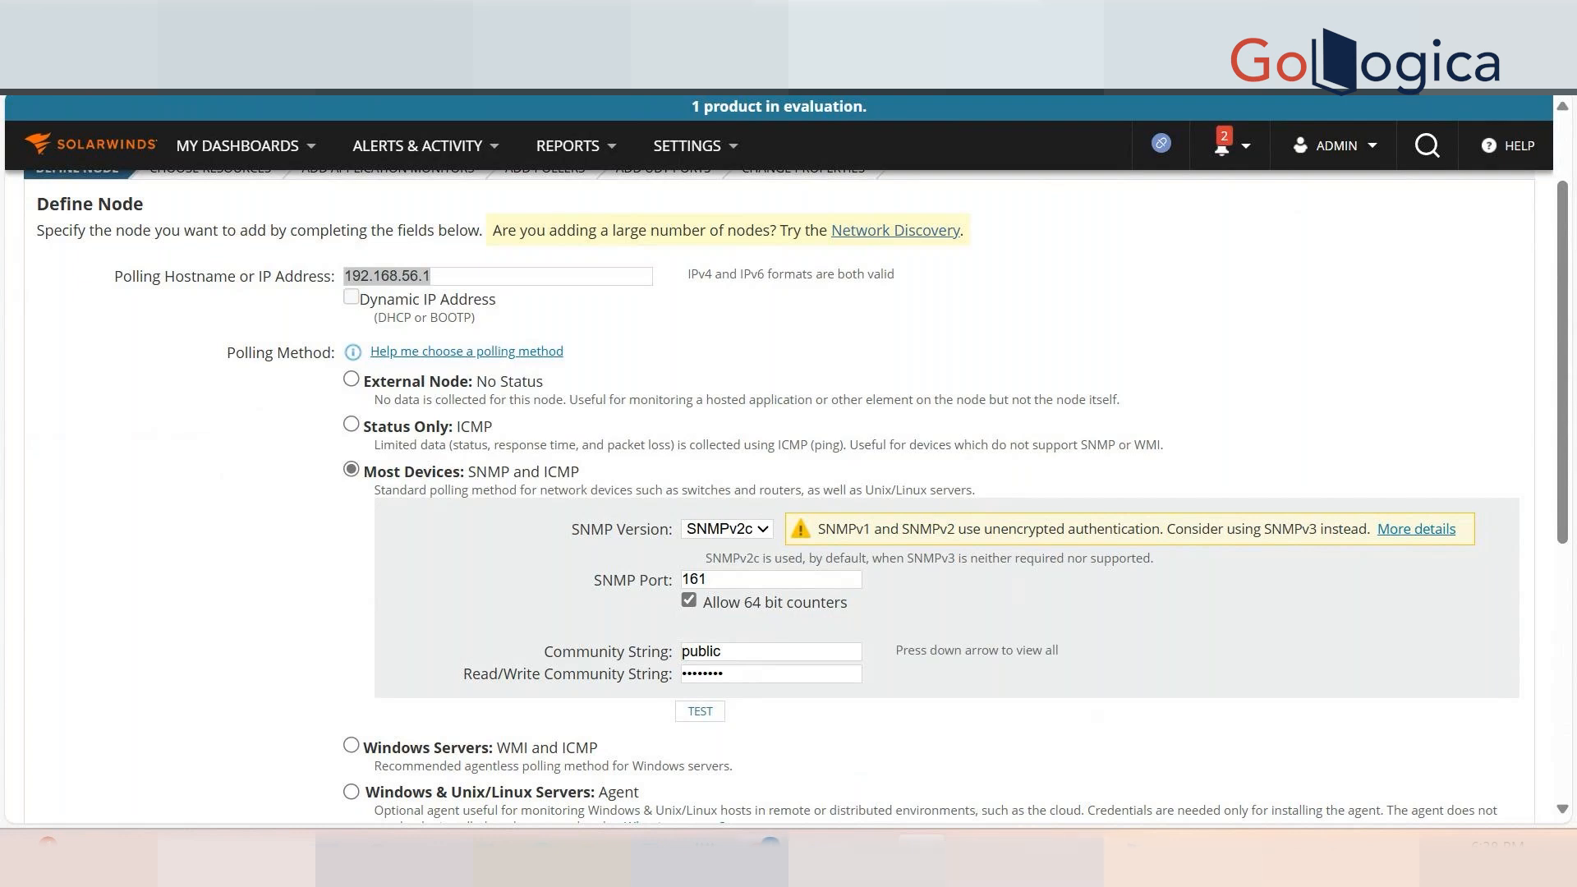
pyautogui.click(544, 858)
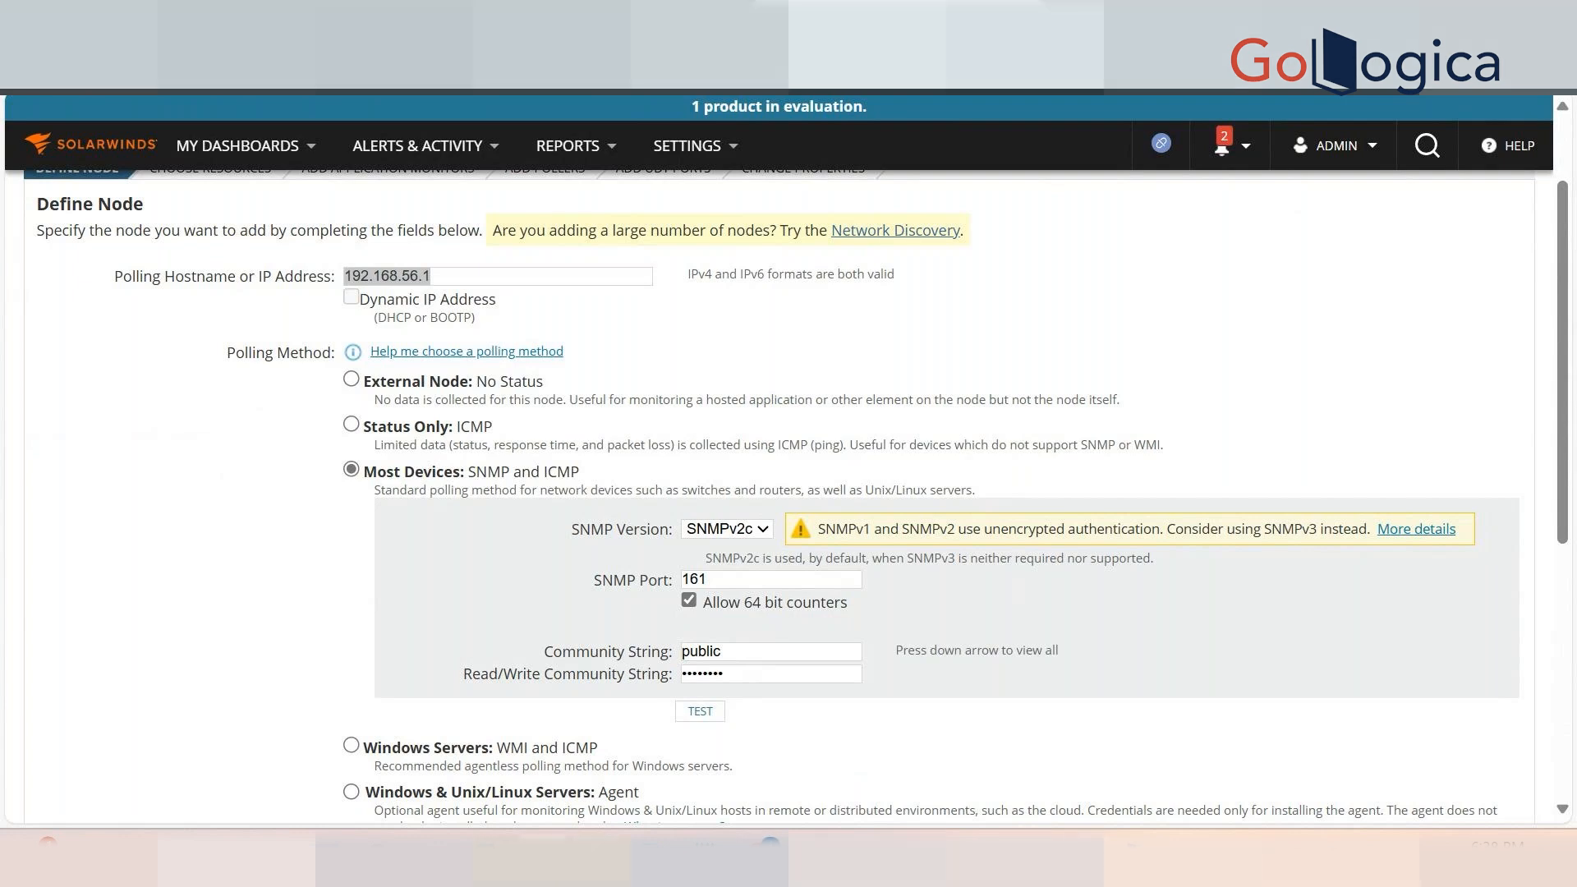
# Set the node's polling method to Most Devices: SNMP and ICMP (SNMPv2c, port 161).
pyautogui.click(358, 427)
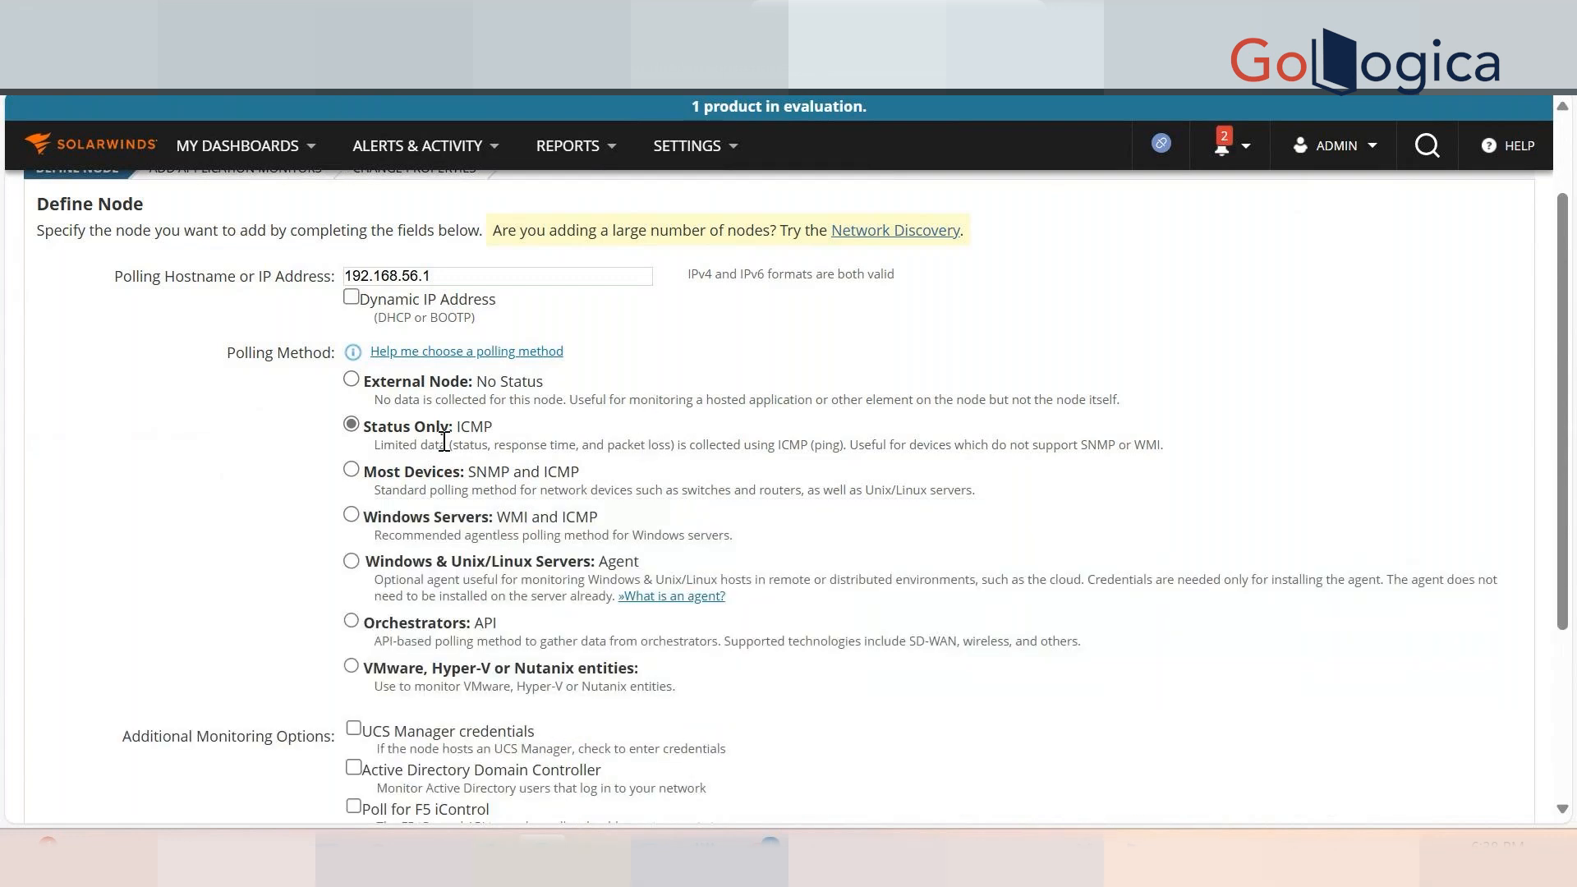
pyautogui.moveTo(457, 428); pyautogui.dragTo(491, 436)
pyautogui.click(801, 355)
pyautogui.click(391, 279)
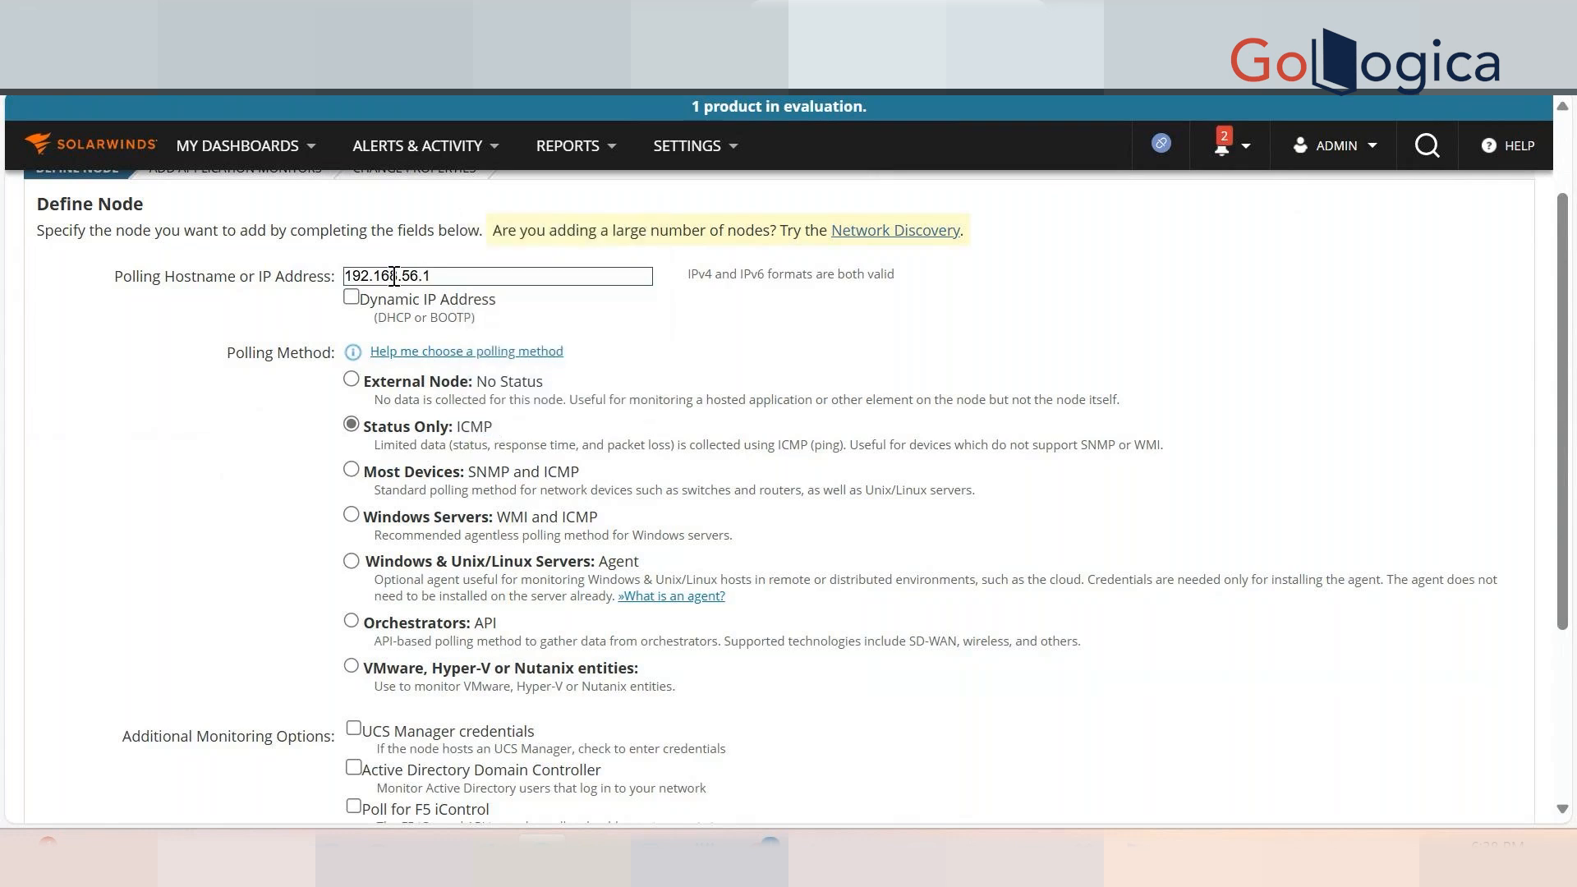
pyautogui.doubleClick(391, 279)
pyautogui.click(355, 472)
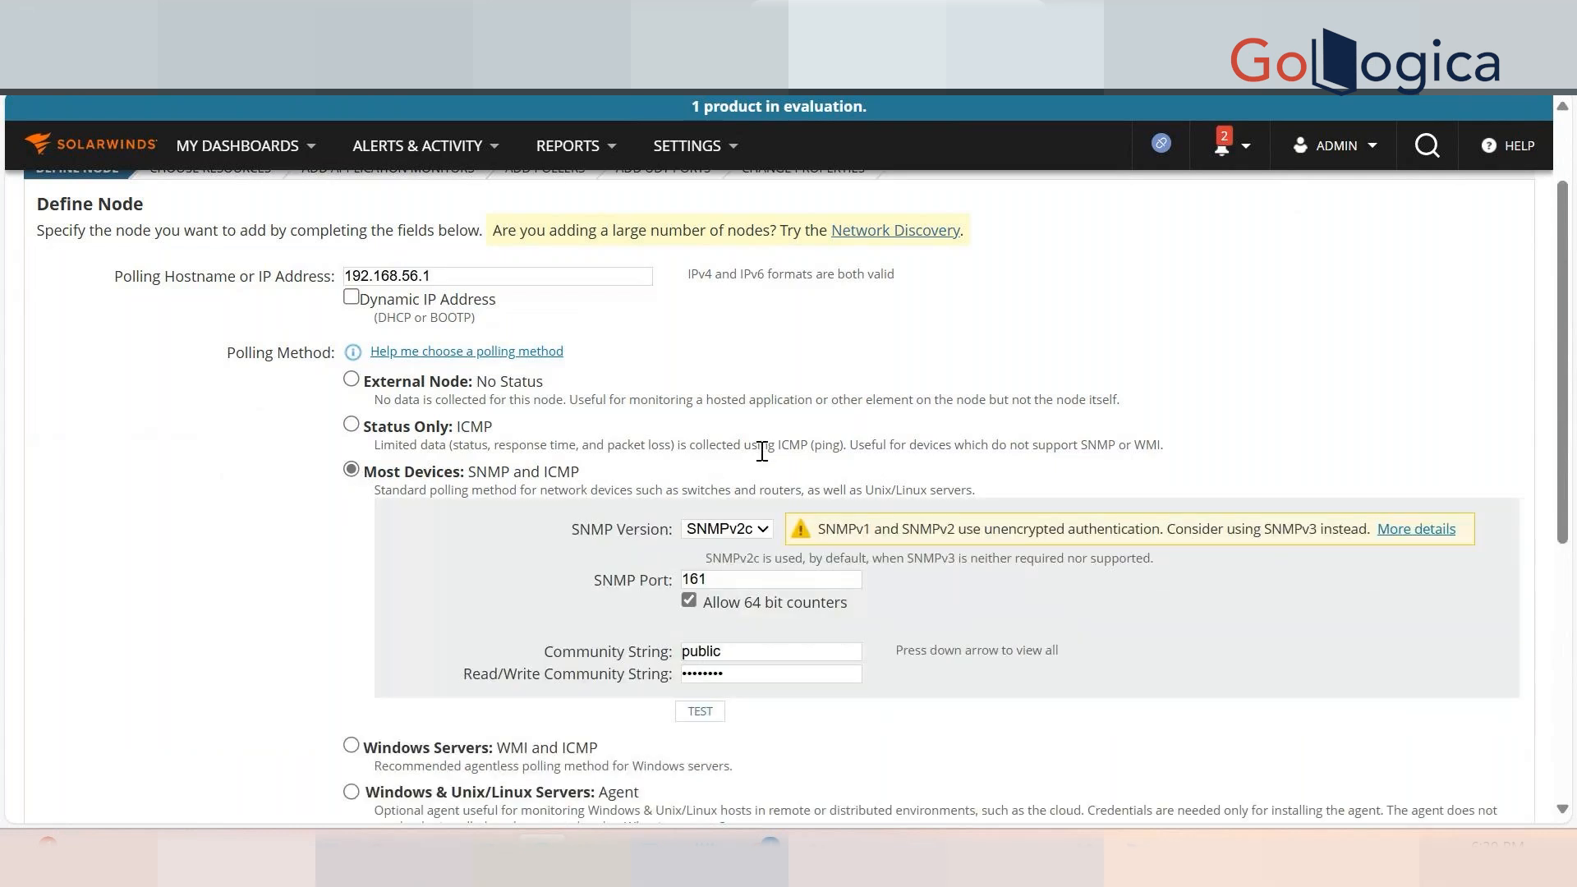
# Empty the Read/Write Community String and dismiss the saved-passwords popup.
pyautogui.click(754, 672)
pyautogui.click(485, 632)
pyautogui.moveTo(1131, 404); pyautogui.dragTo(363, 383)
pyautogui.click(1010, 403)
pyautogui.moveTo(468, 473); pyautogui.dragTo(596, 475)
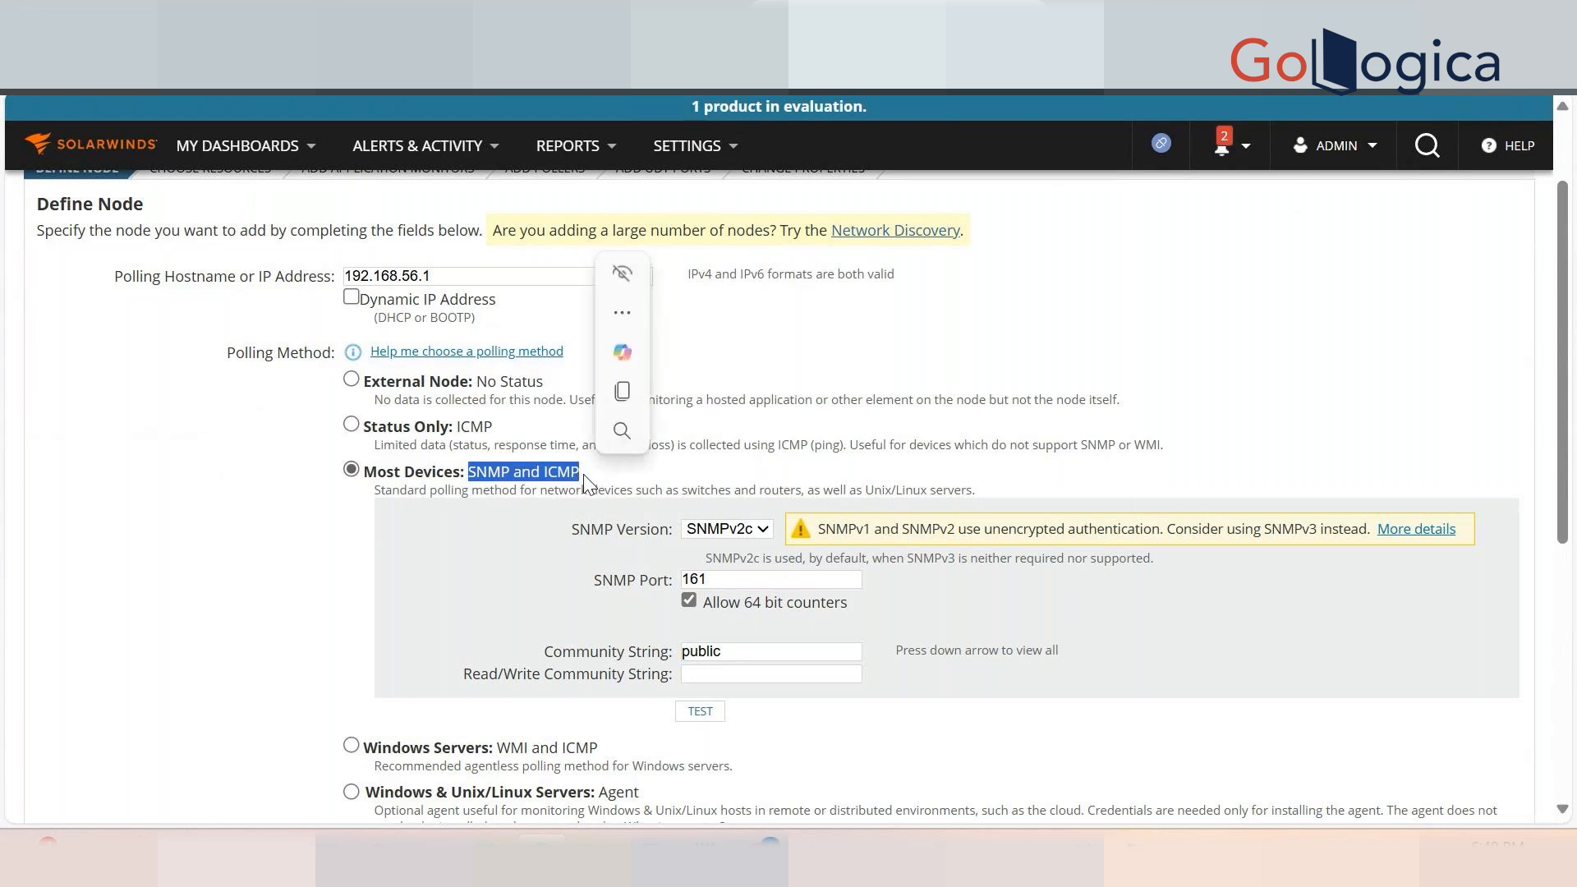
pyautogui.doubleClick(562, 474)
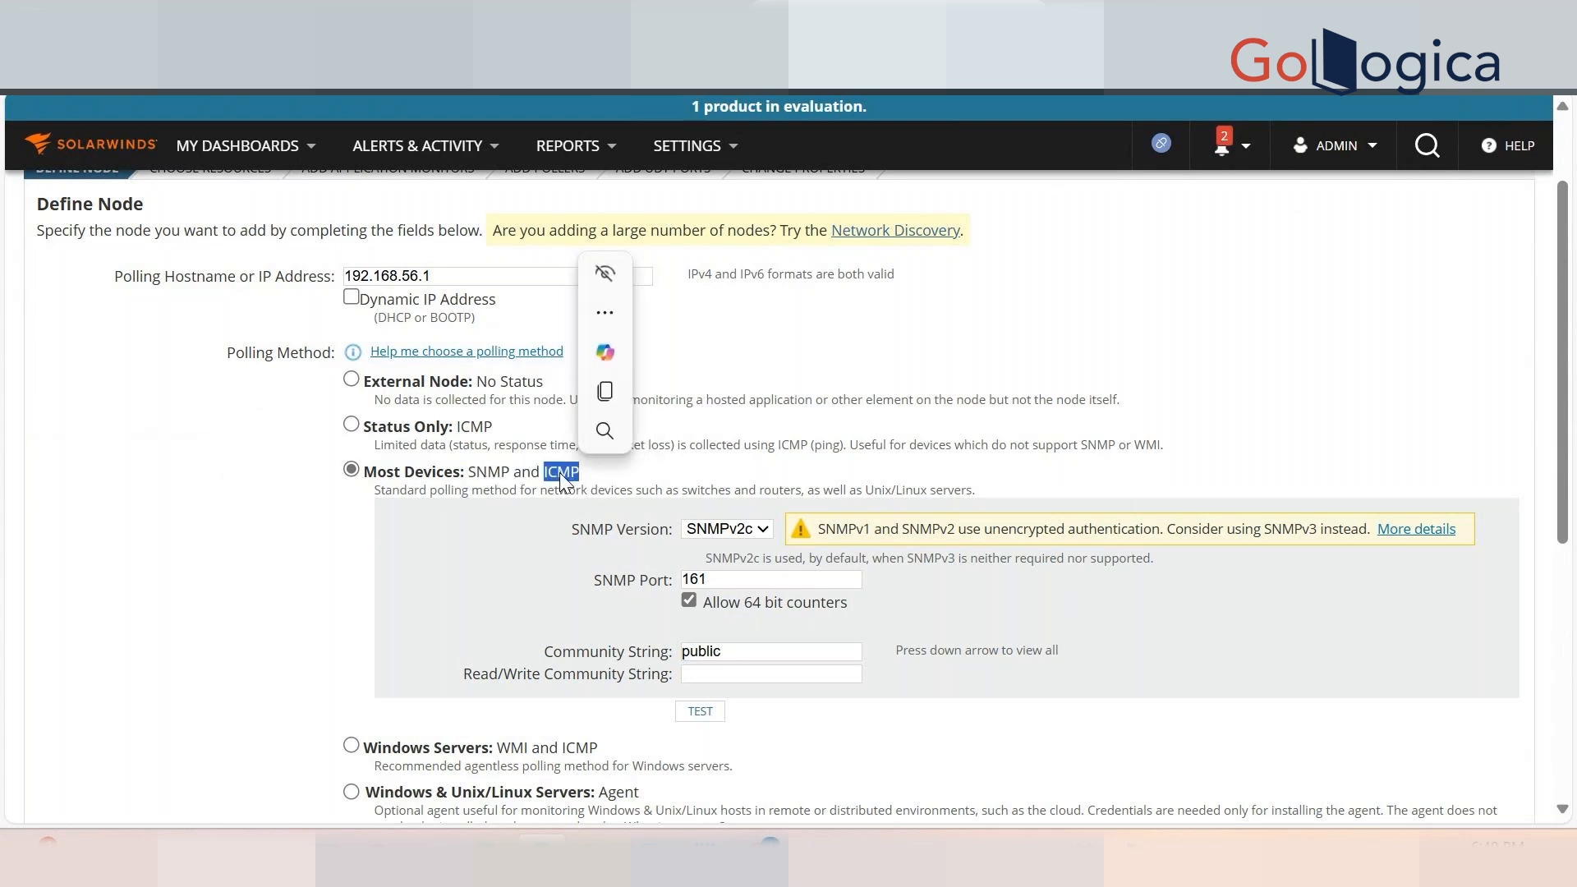
pyautogui.moveTo(770, 490); pyautogui.dragTo(763, 490)
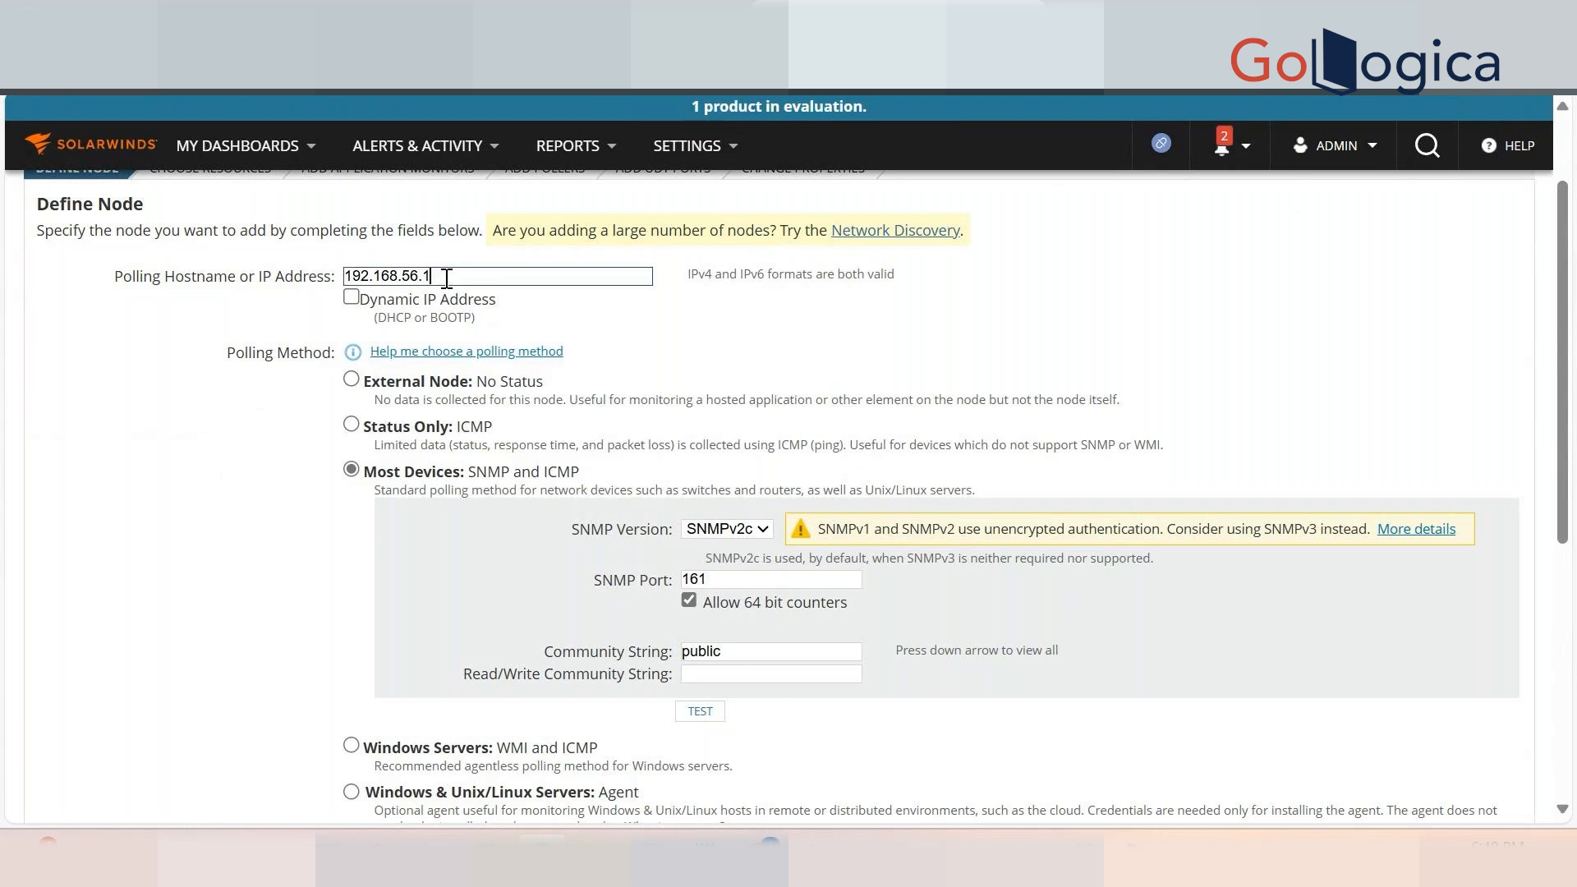
pyautogui.moveTo(441, 280); pyautogui.dragTo(315, 281)
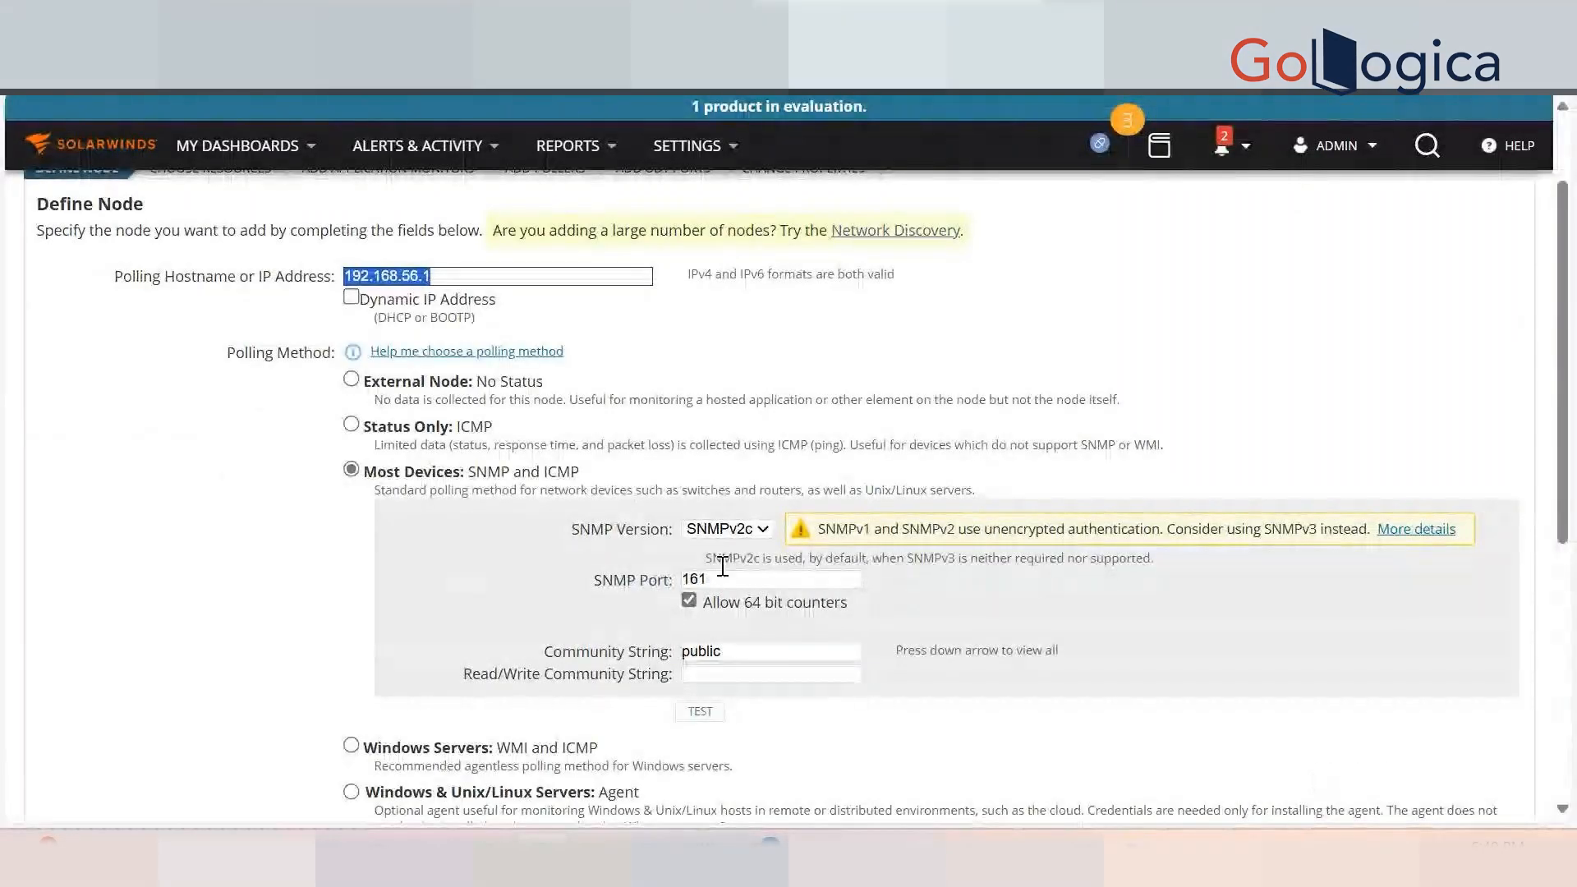
# Replace the community string 'public' with 'swtraining'.
pyautogui.moveTo(774, 655); pyautogui.dragTo(668, 650)
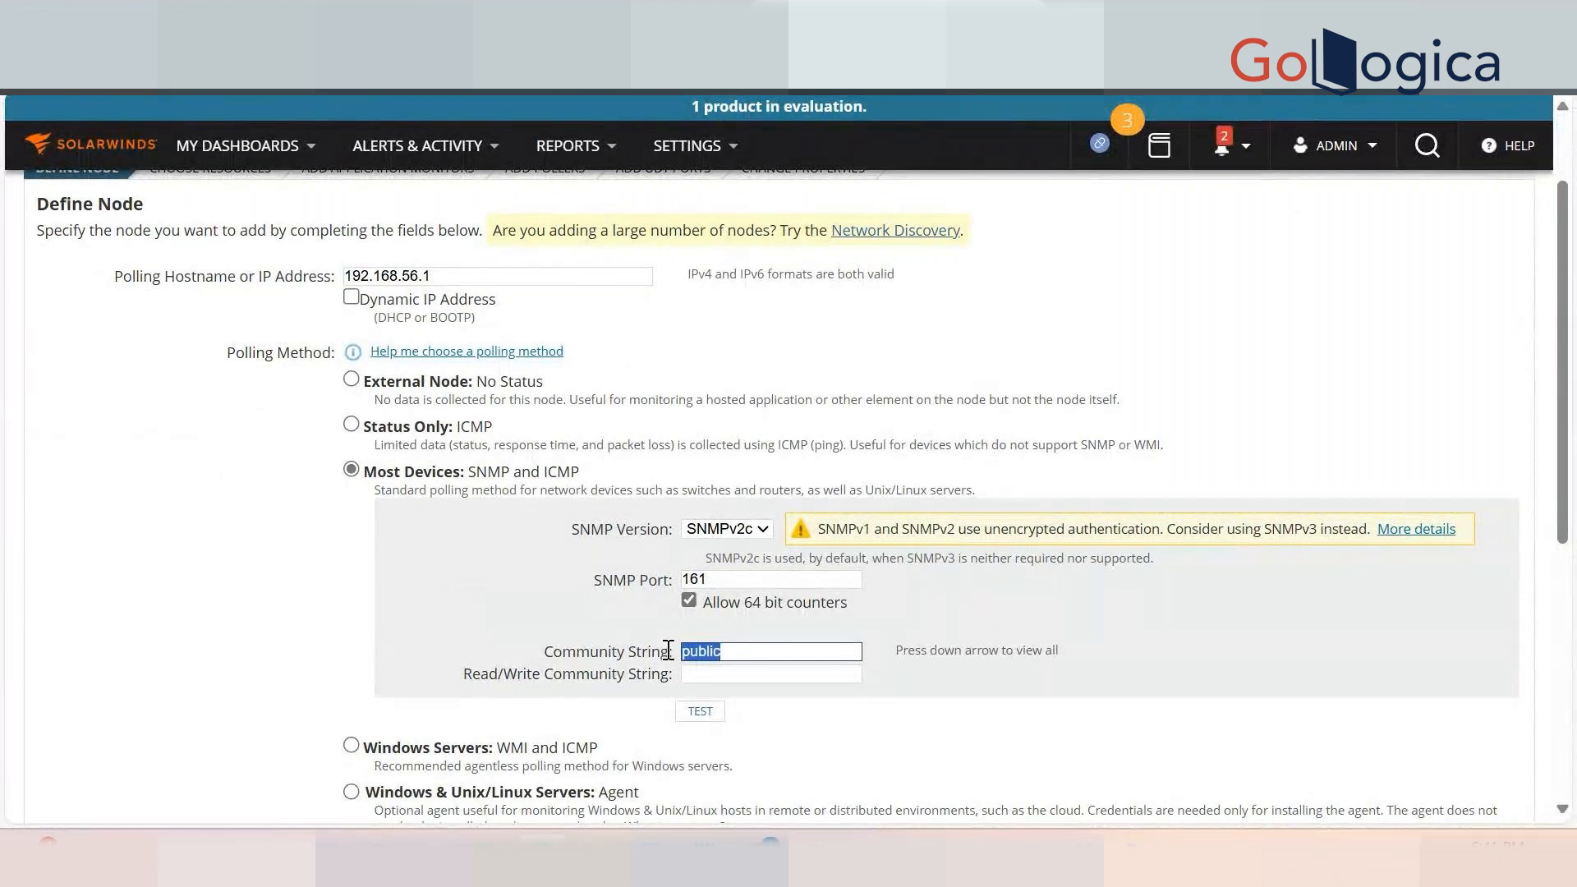
pyautogui.write('swtraining')
pyautogui.doubleClick(718, 653)
pyautogui.click(1157, 656)
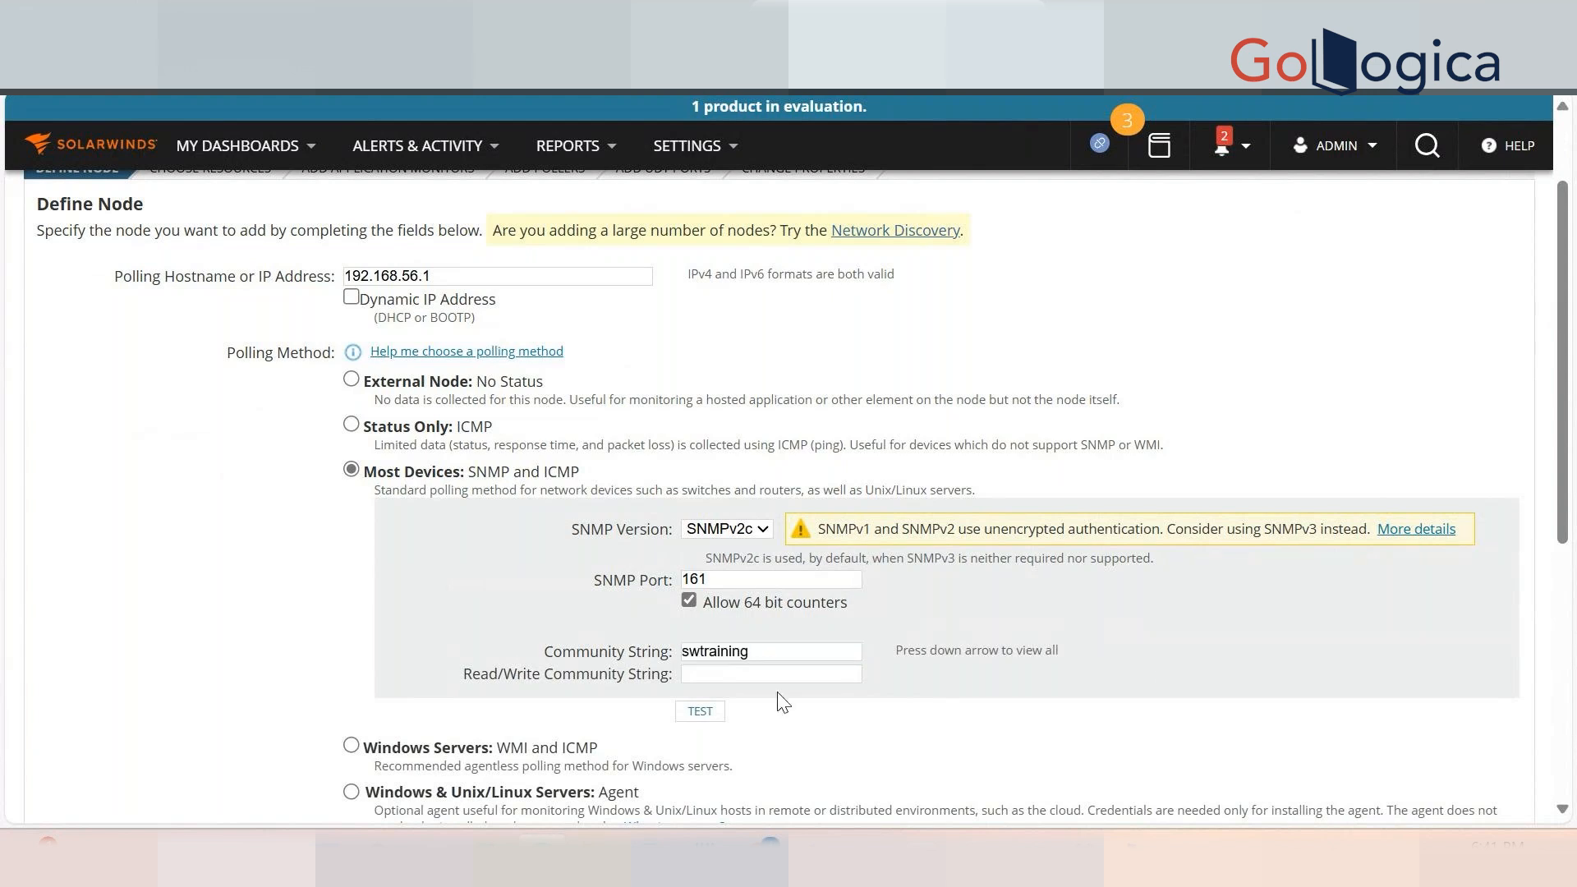
pyautogui.doubleClick(708, 653)
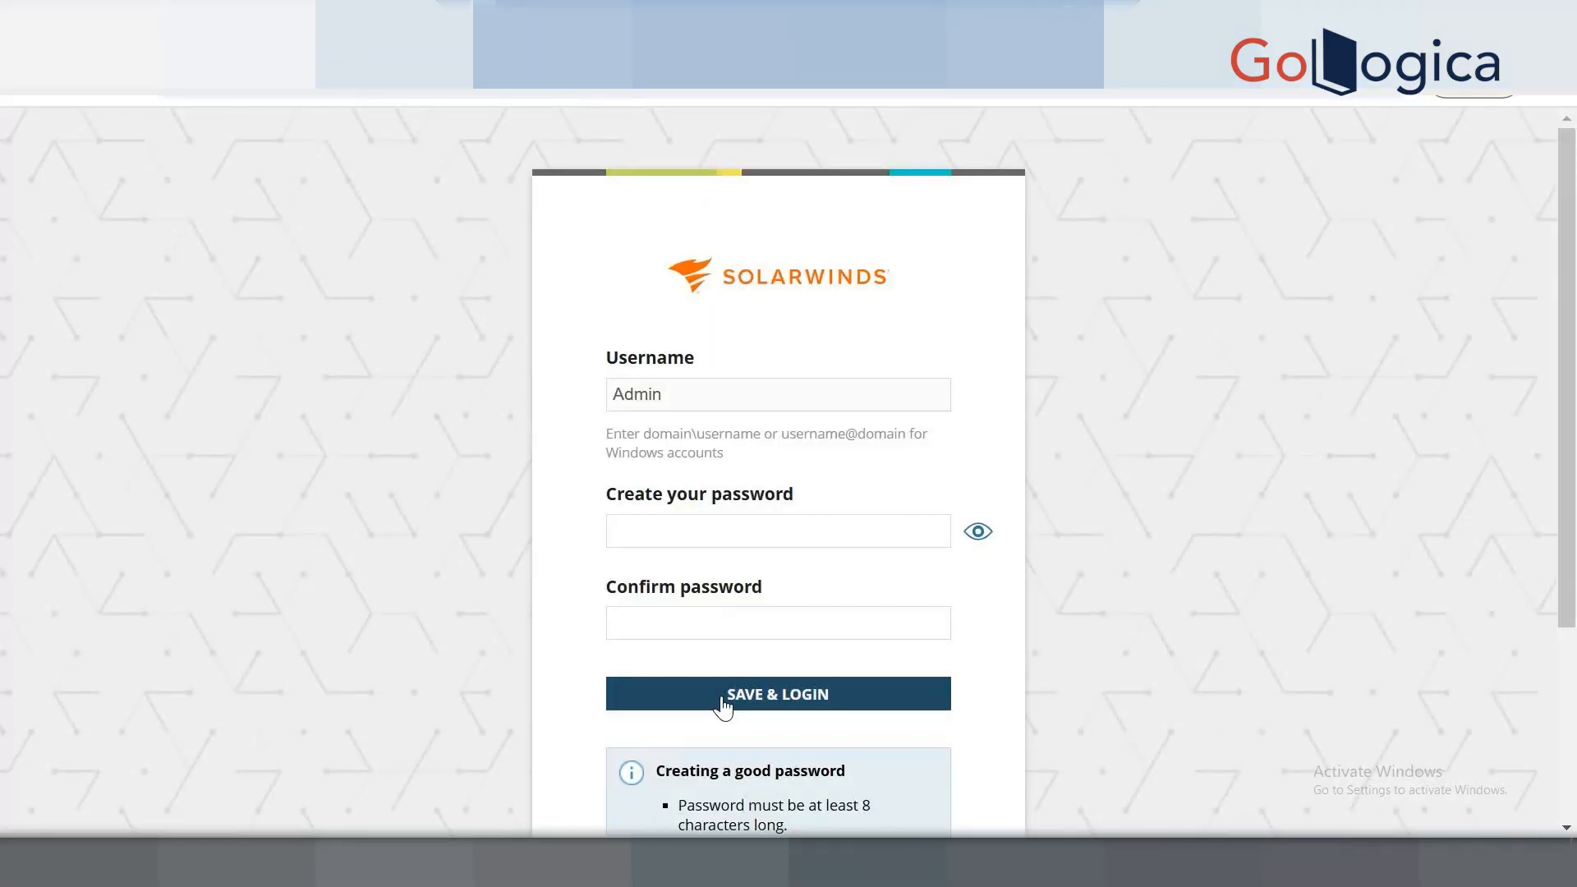
# Enter a new Admin password, reveal it, and submit it on the first-login page.
pyautogui.click(687, 529)
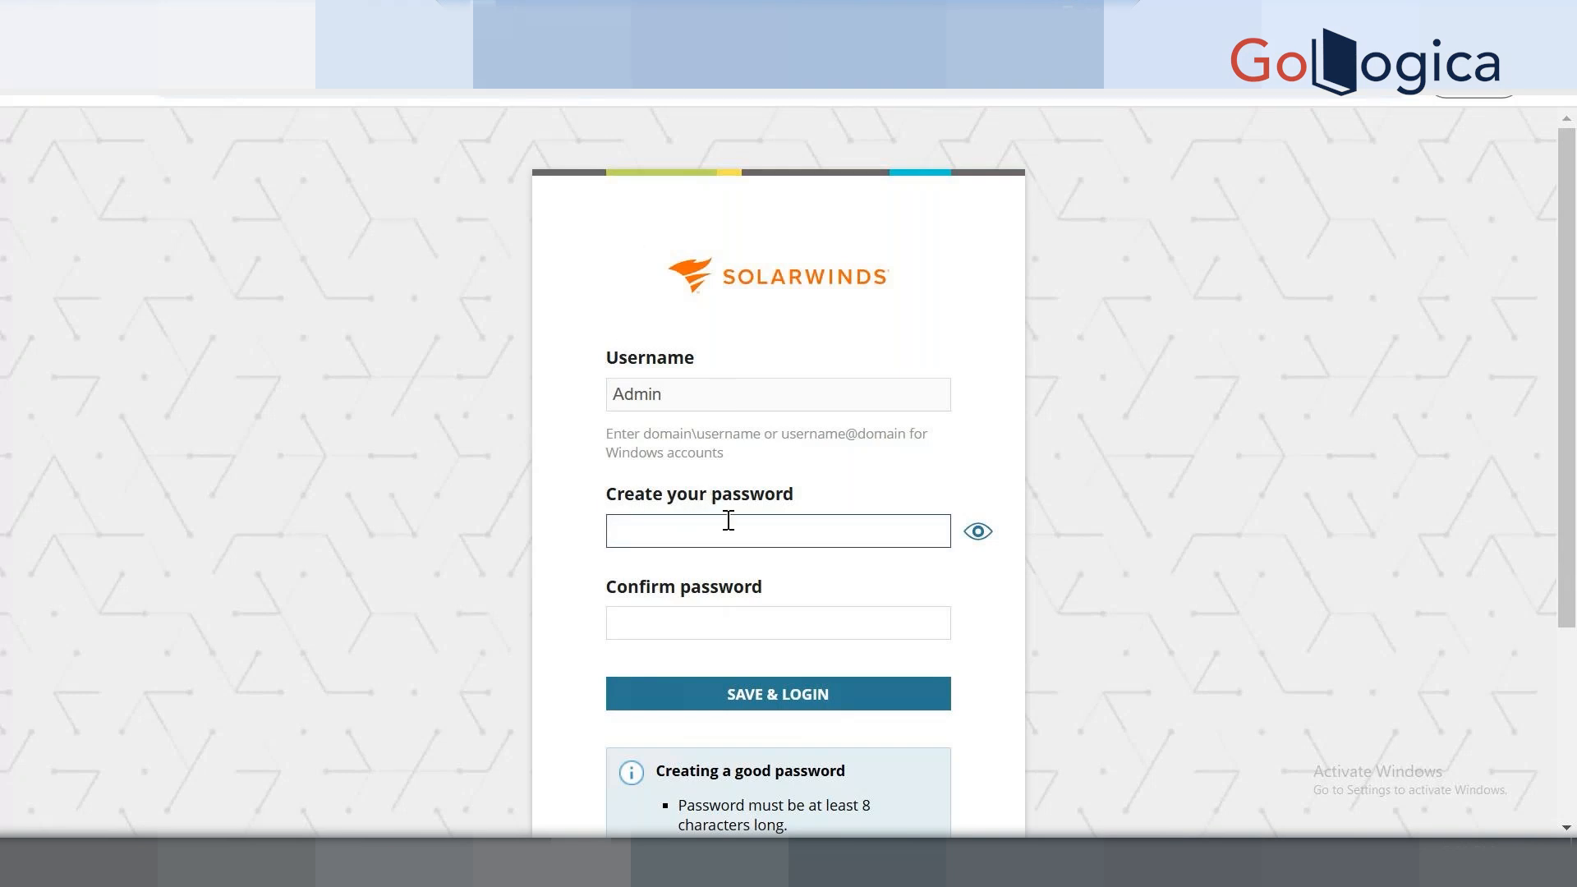
pyautogui.write('a')
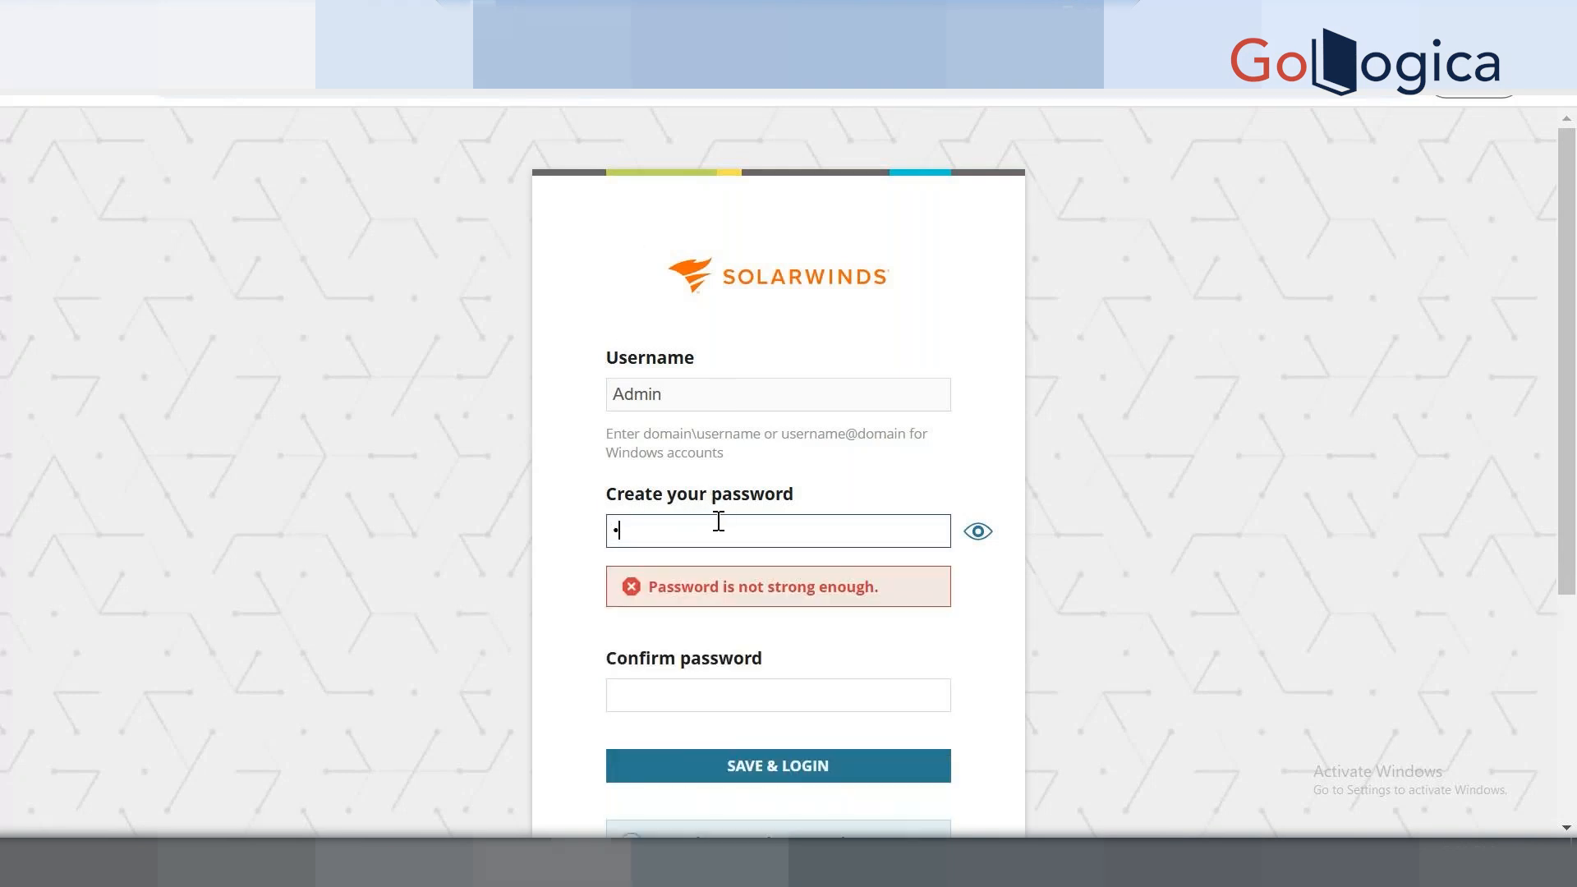
pyautogui.write('dmi')
pyautogui.press('BackSpace')
pyautogui.press('BackSpace')
pyautogui.press('BackSpace')
pyautogui.press('BackSpace')
pyautogui.write('Admin@1234')
pyautogui.press('Tab')
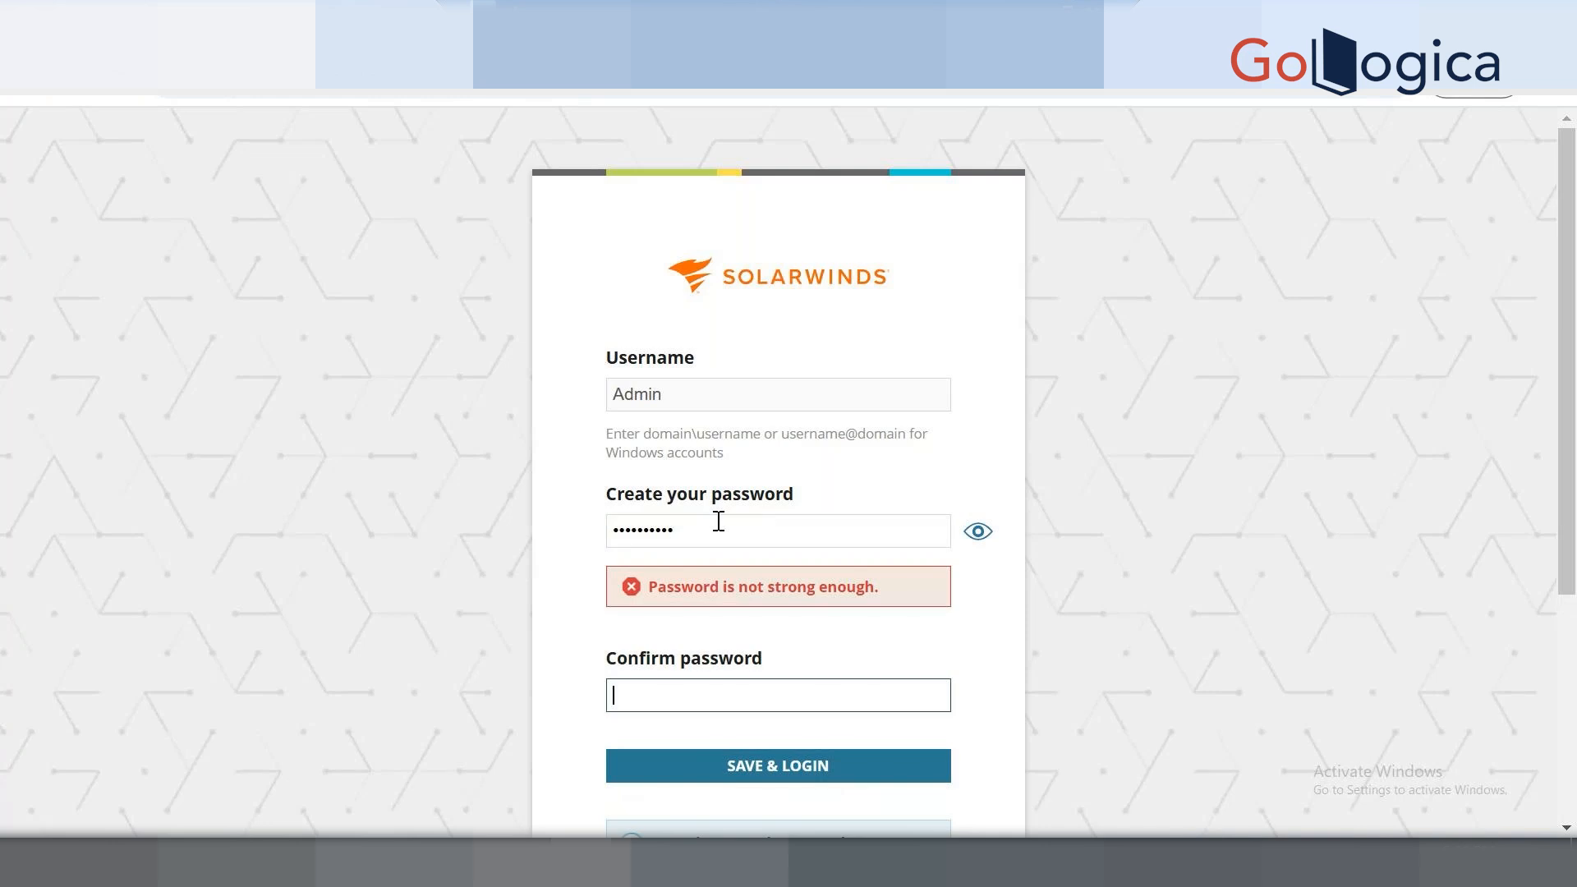
pyautogui.write('Admin@1234')
pyautogui.click(986, 529)
pyautogui.click(985, 534)
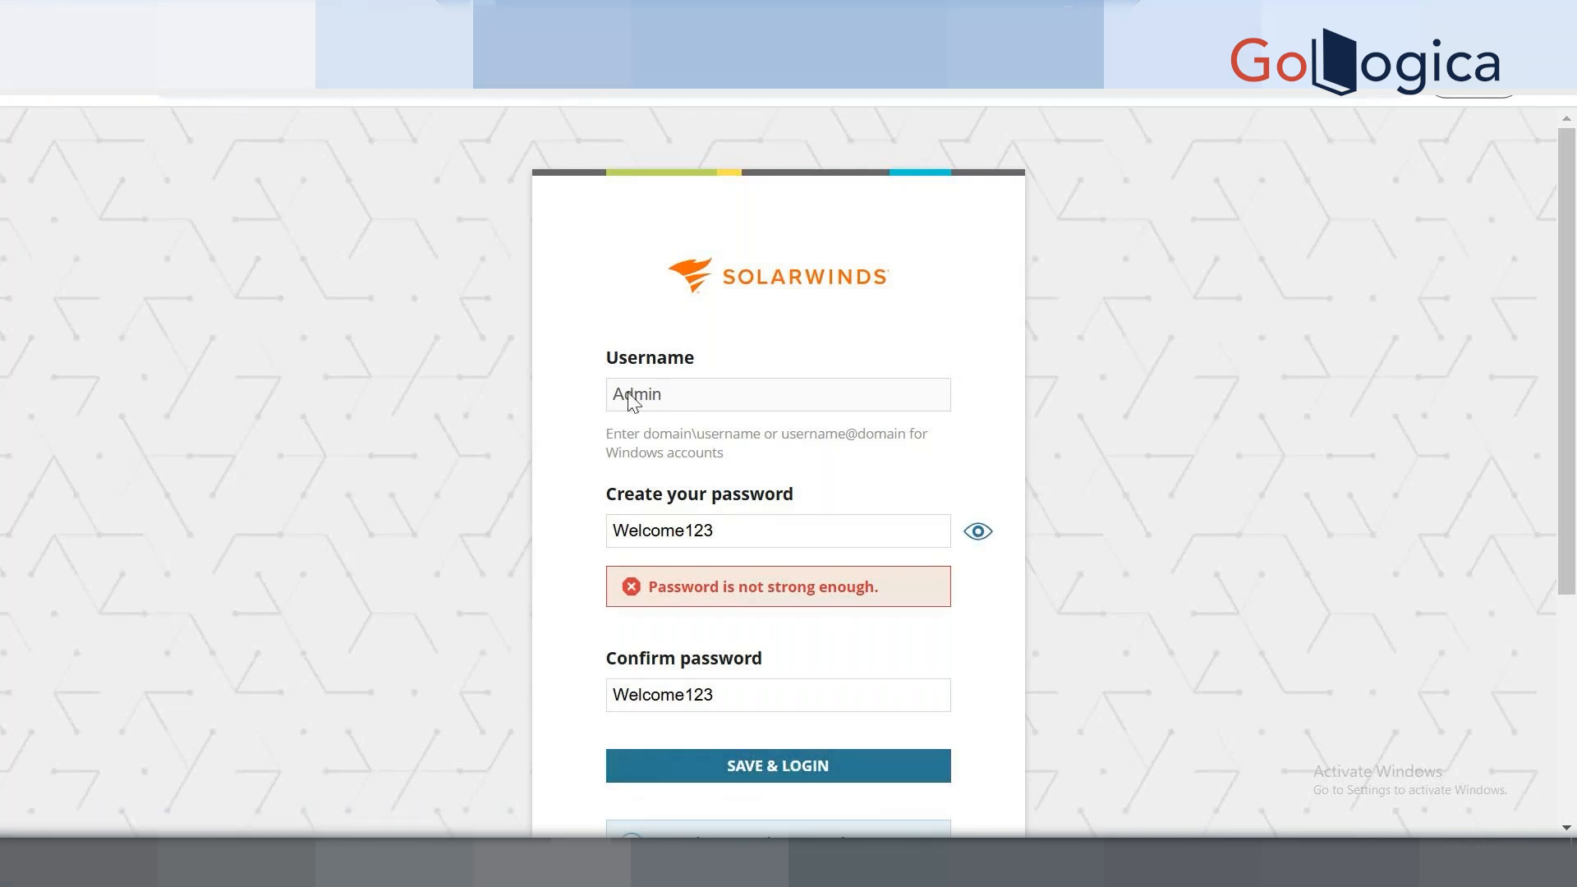
pyautogui.click(807, 784)
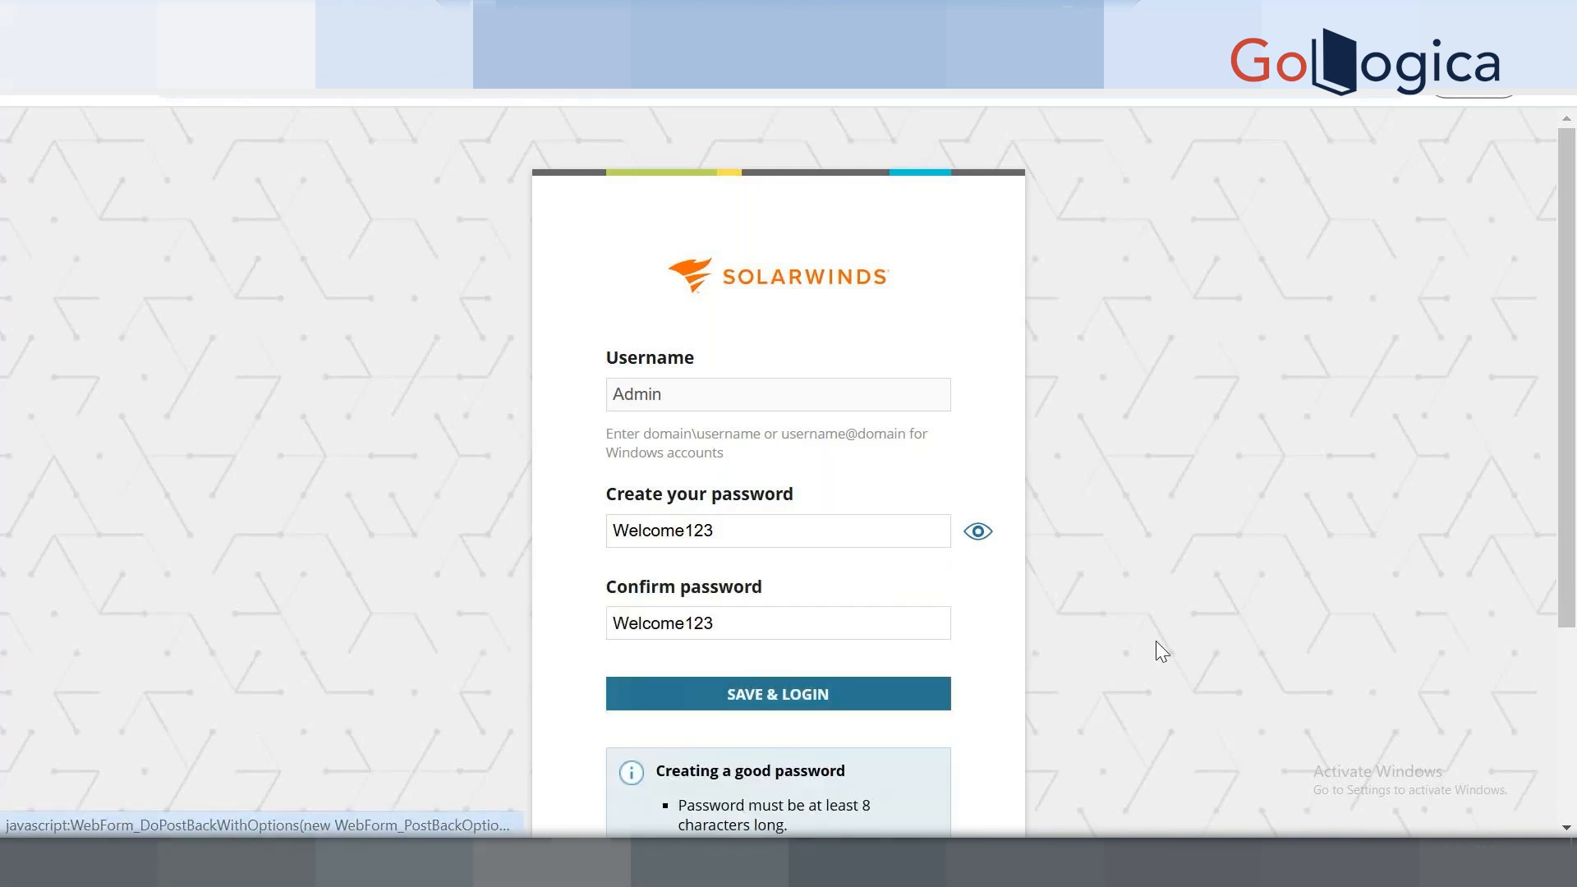
pyautogui.scroll(-3, 996, 640)
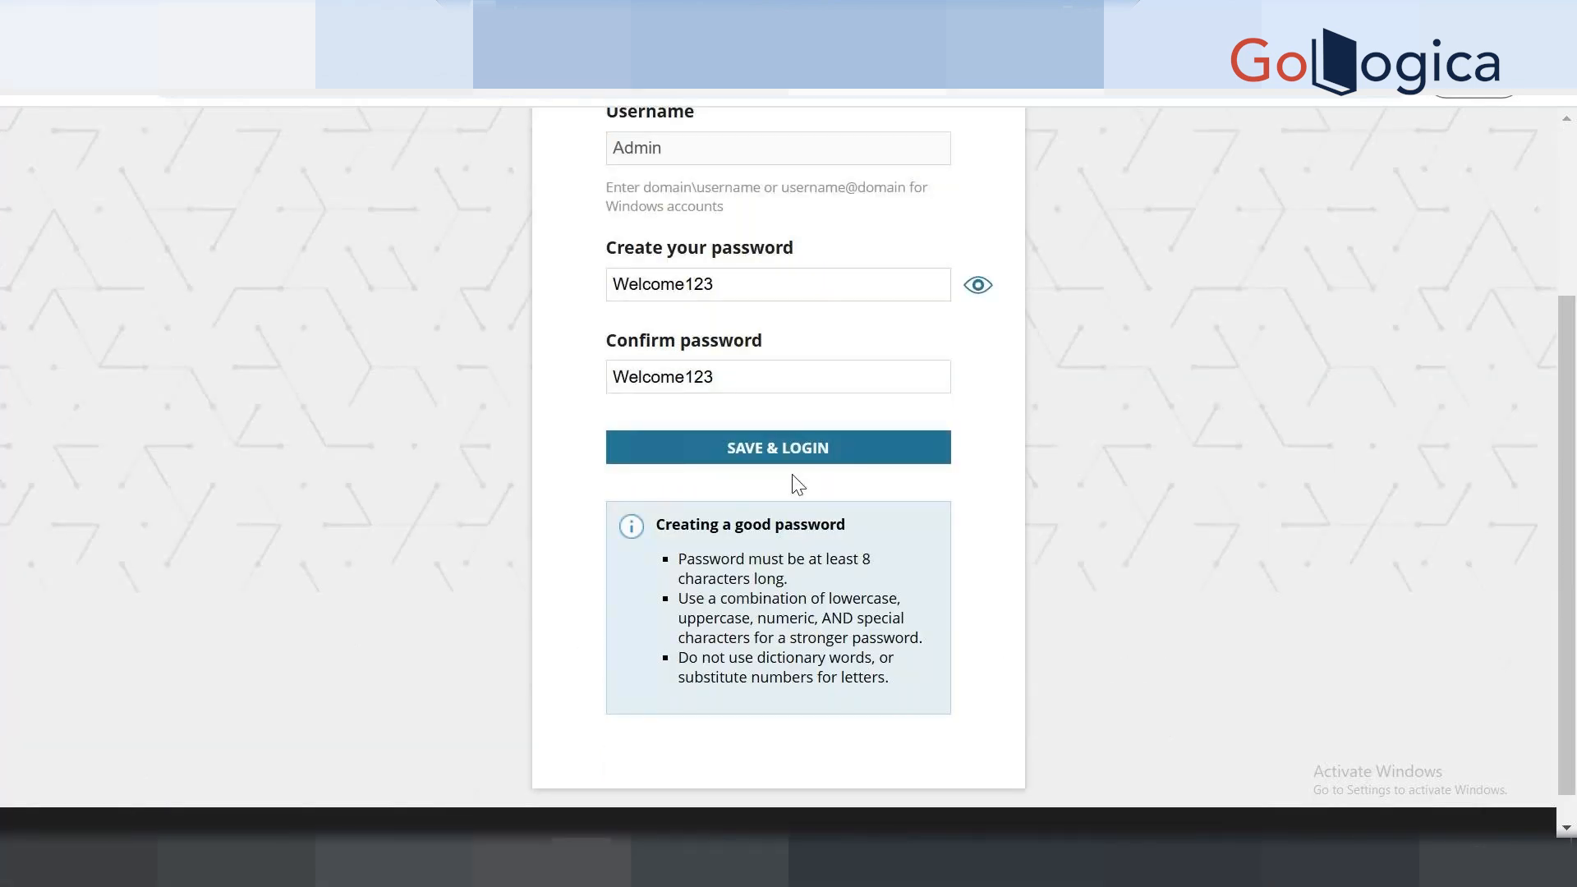
pyautogui.click(774, 452)
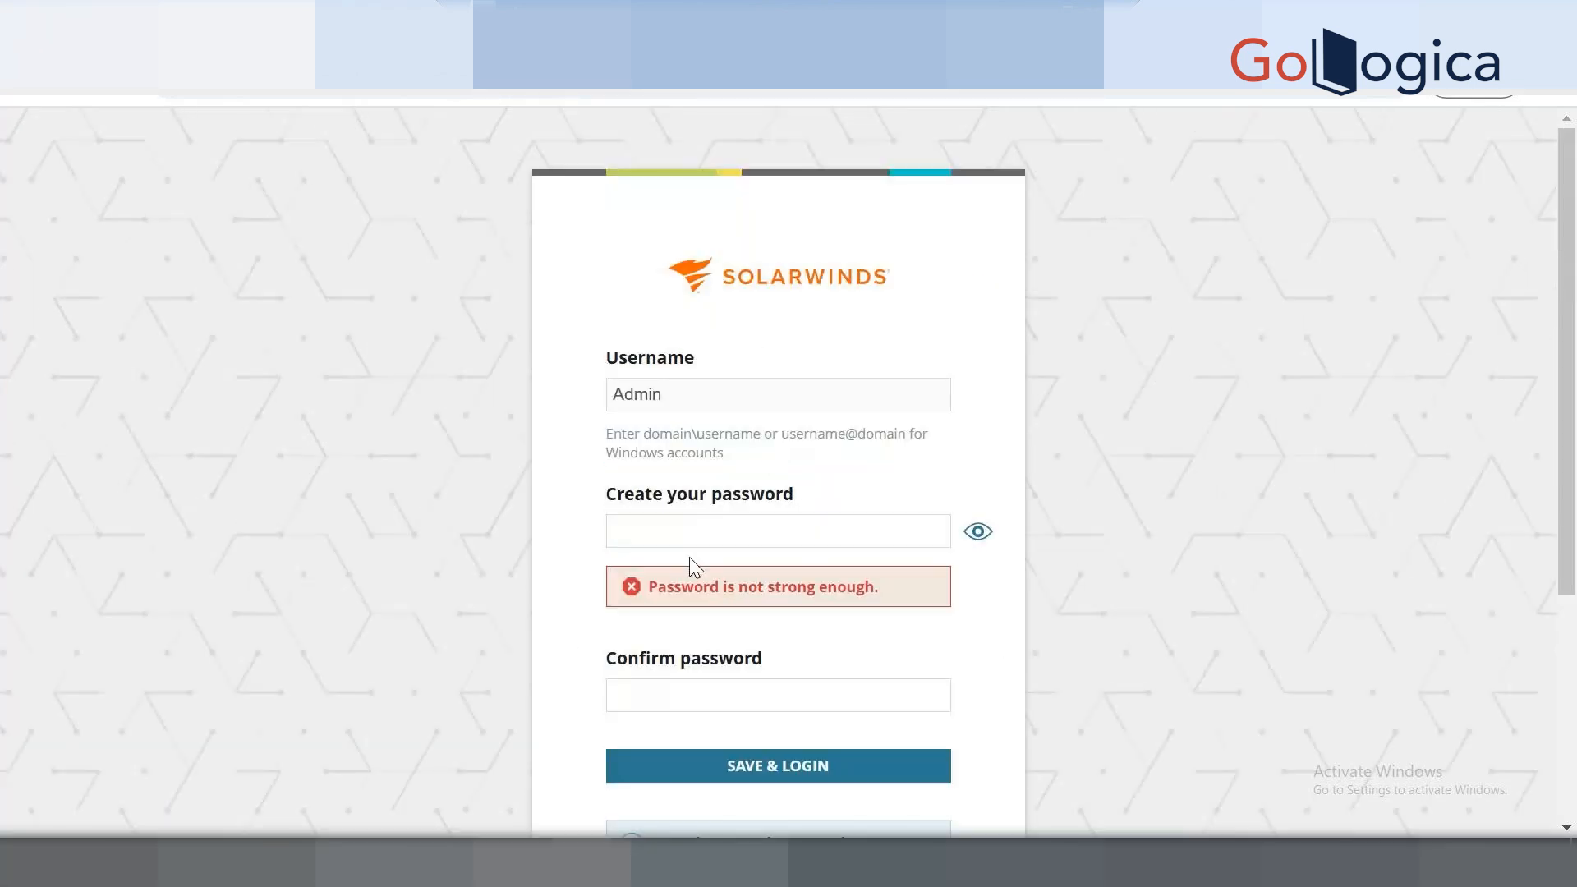
# Re-enter and confirm the Admin password, then save and log in.
pyautogui.click(698, 530)
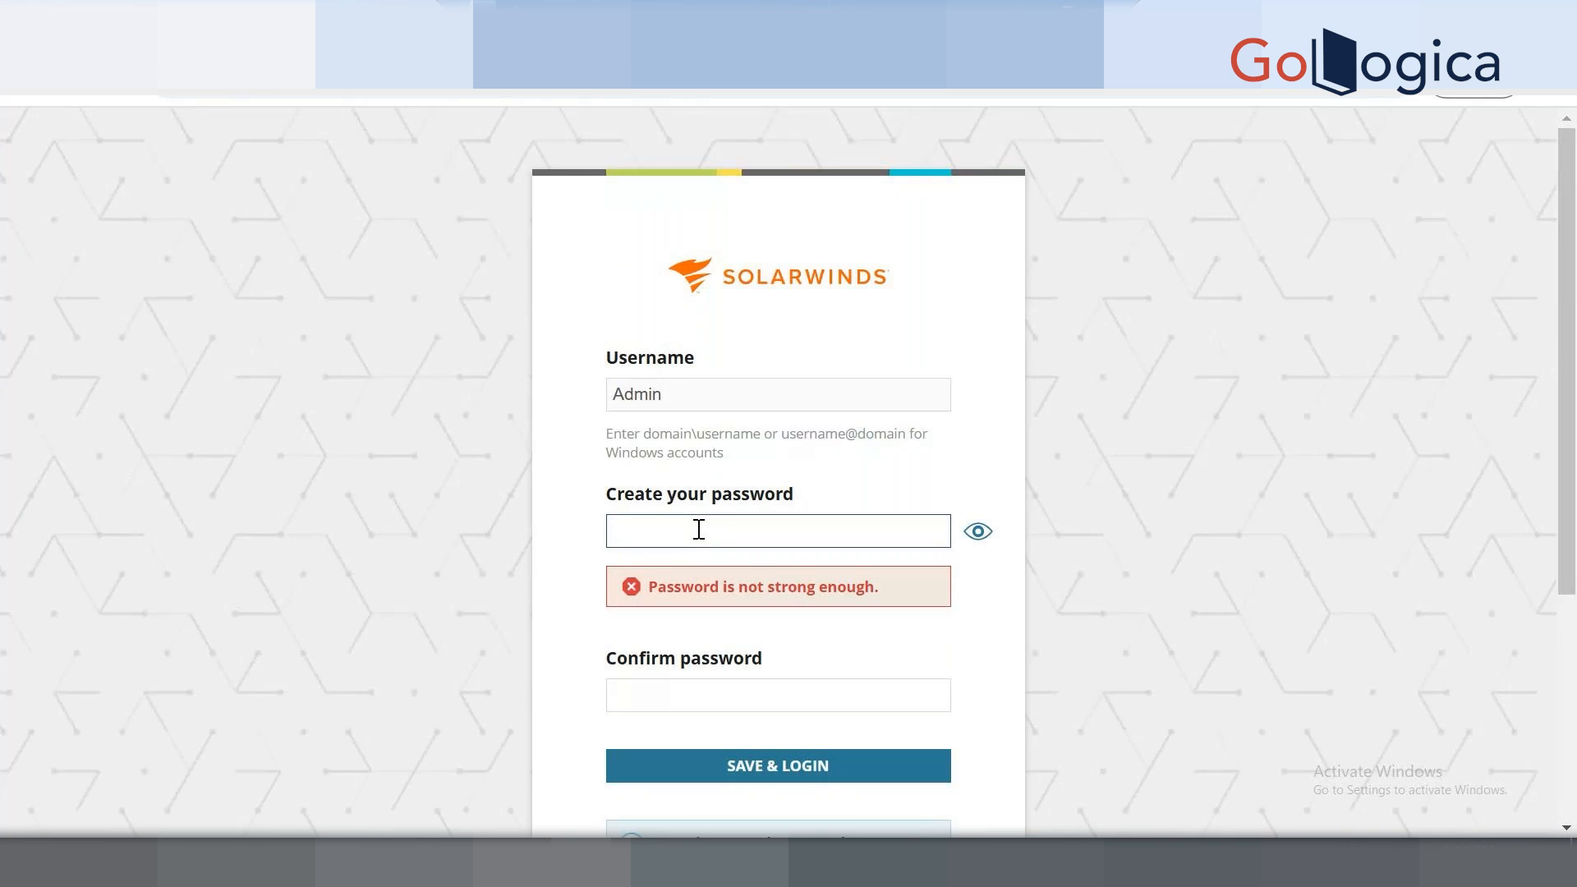
pyautogui.write('Admin@1234')
pyautogui.press('Tab')
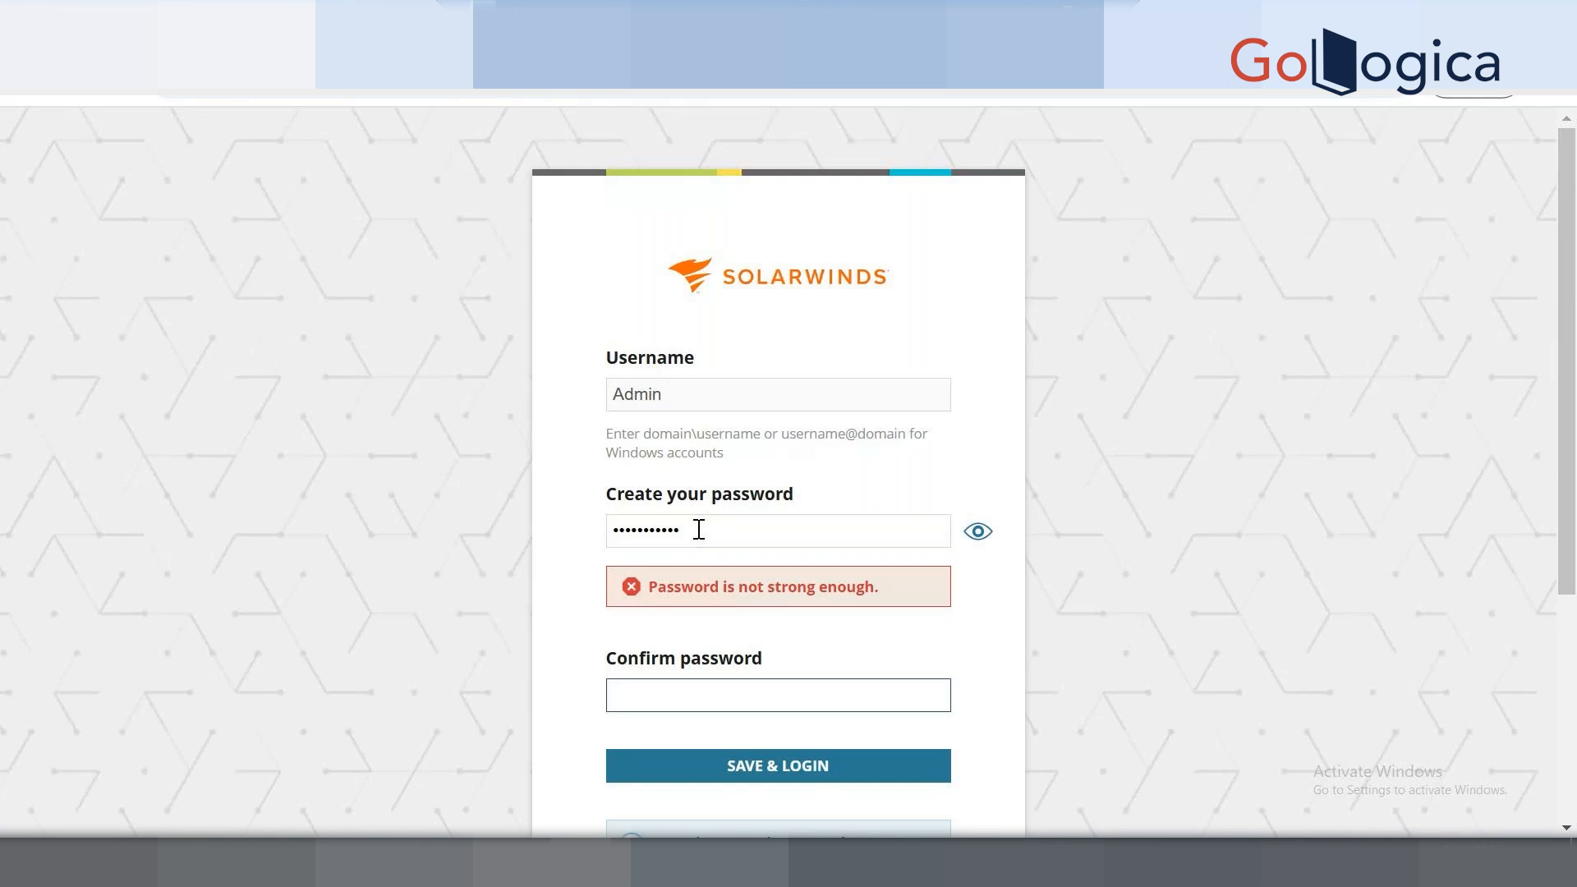
pyautogui.write('Admin@1234')
pyautogui.click(978, 532)
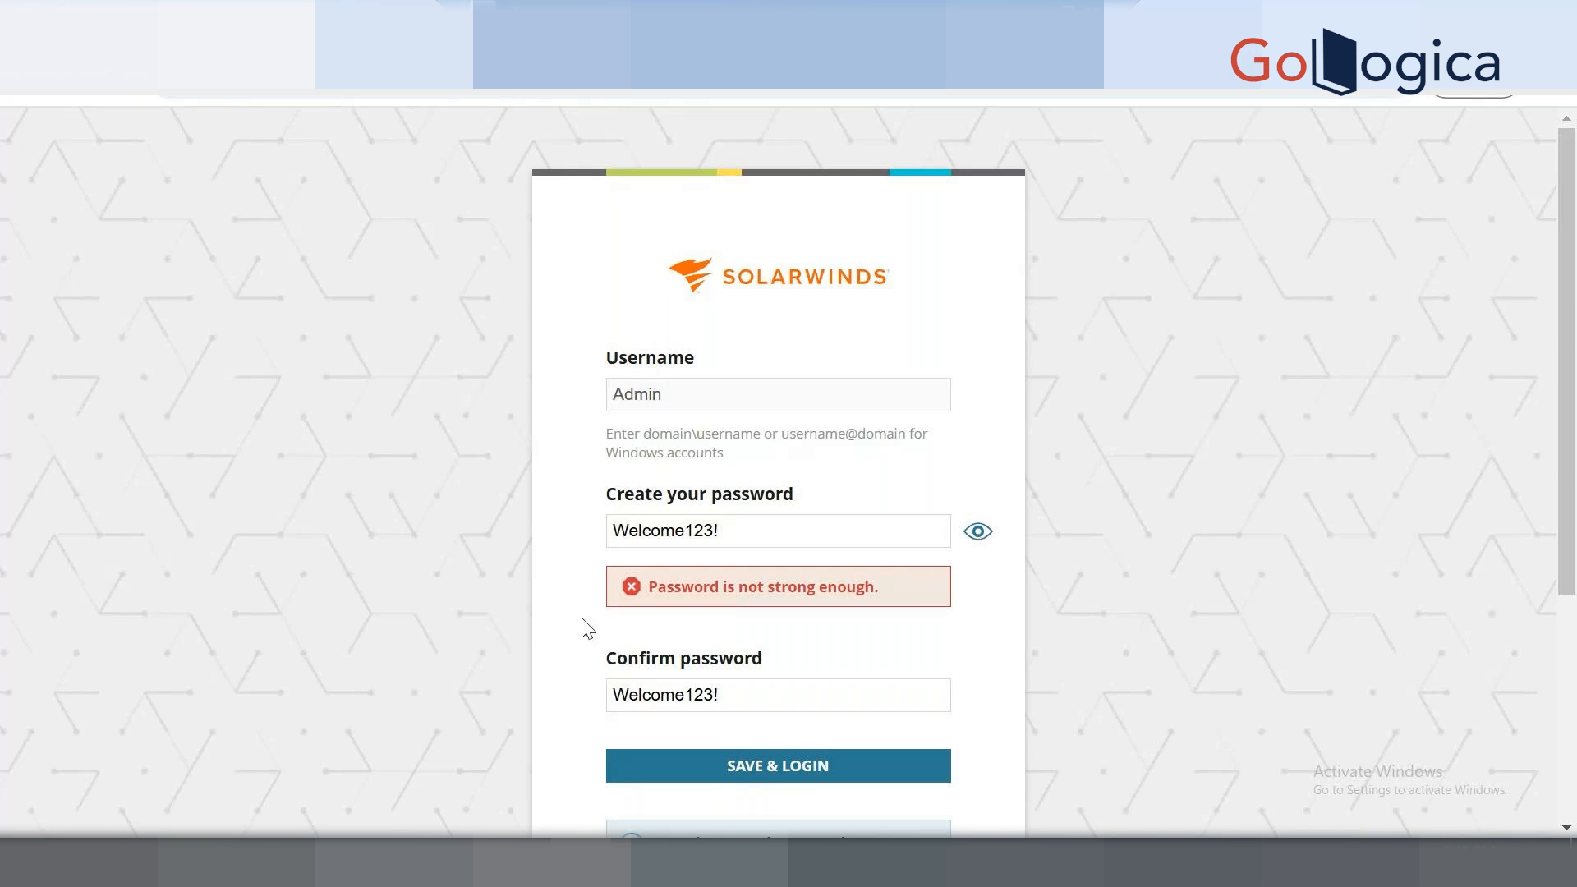
pyautogui.click(846, 771)
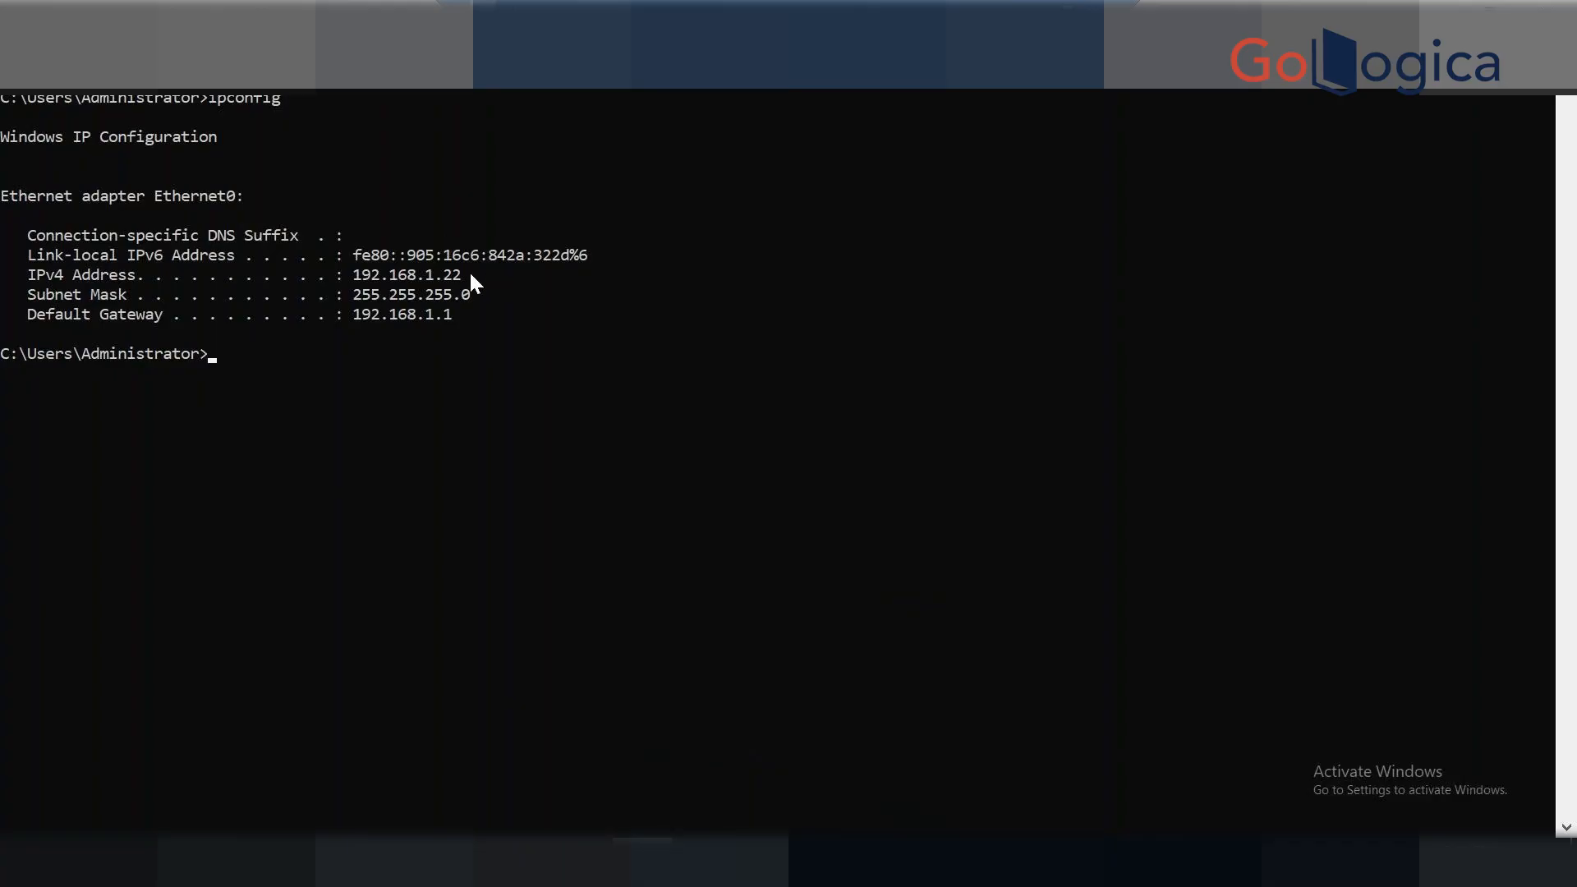
# Copy IPv4 address 192.168.1.22 from the ipconfig output and return to the browser.
pyautogui.click(351, 273)
pyautogui.click(427, 274)
pyautogui.doubleClick(386, 273)
pyautogui.hotkey('ctrl', 'c')
pyautogui.click(581, 862)
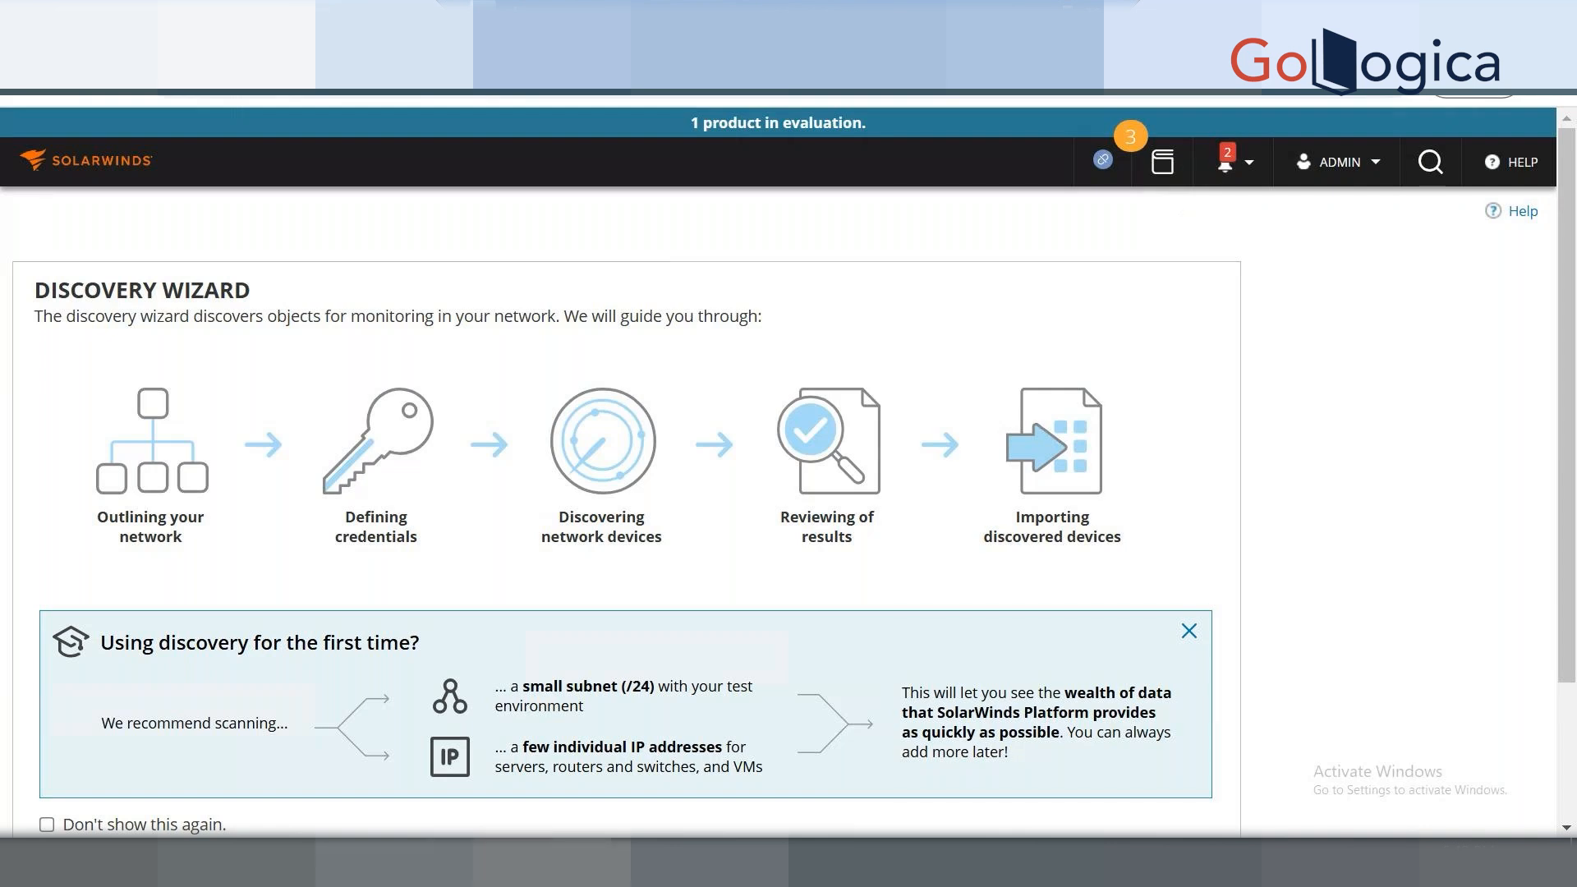
# Leave the Discovery Wizard for a blank Add Node form.
pyautogui.click(186, 465)
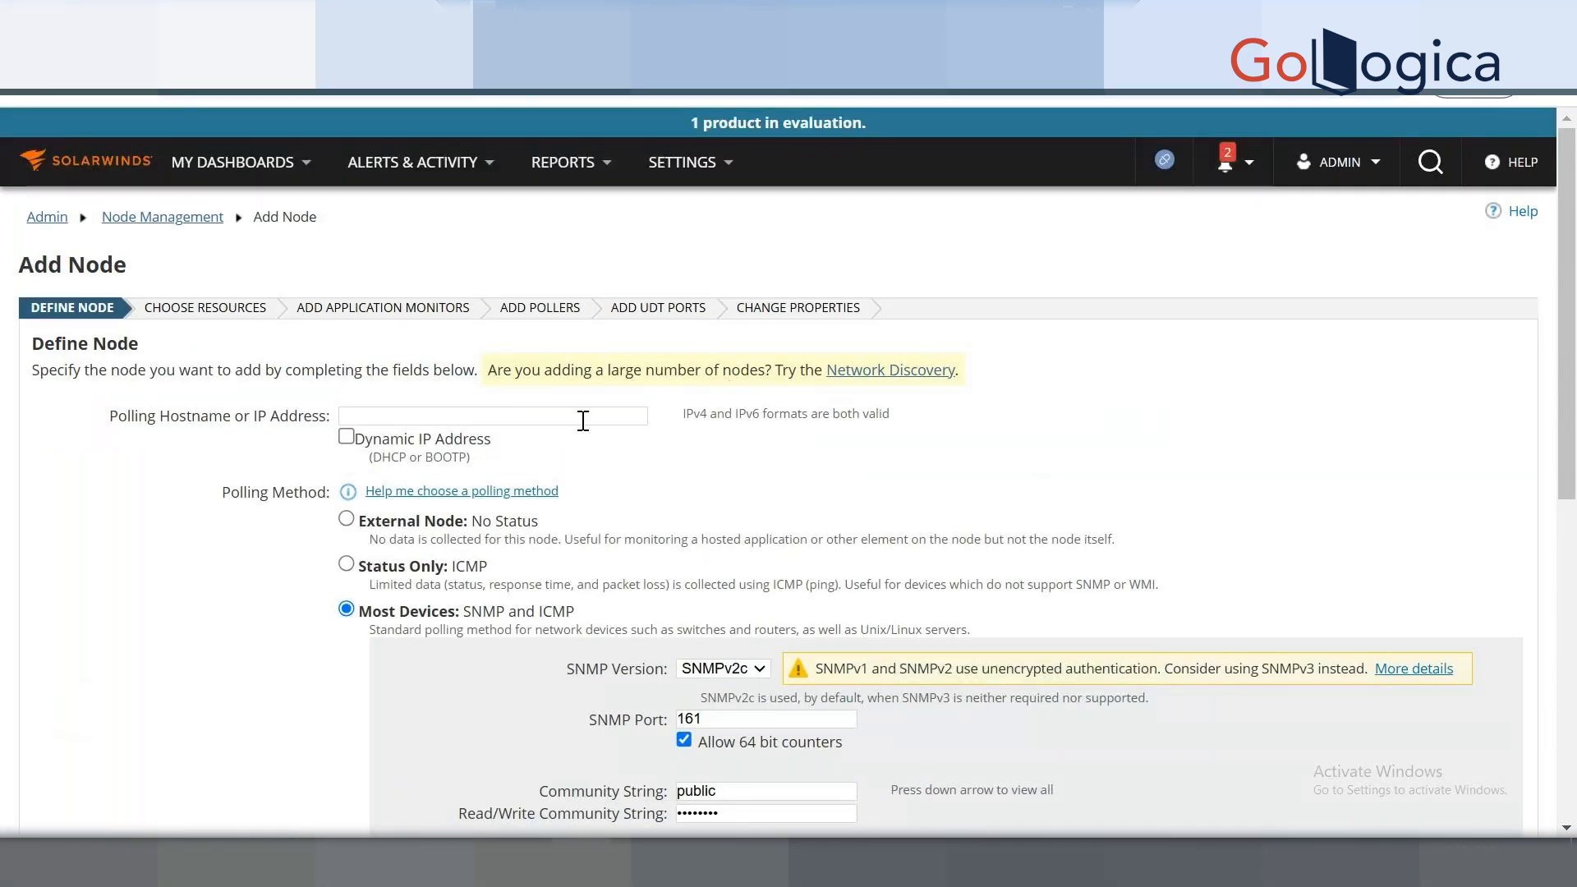
# Enter 192.168.1.22 as the polling hostname and clear both community string fields, removing 'public'.
pyautogui.click(583, 423)
pyautogui.write('192.168.1.22')
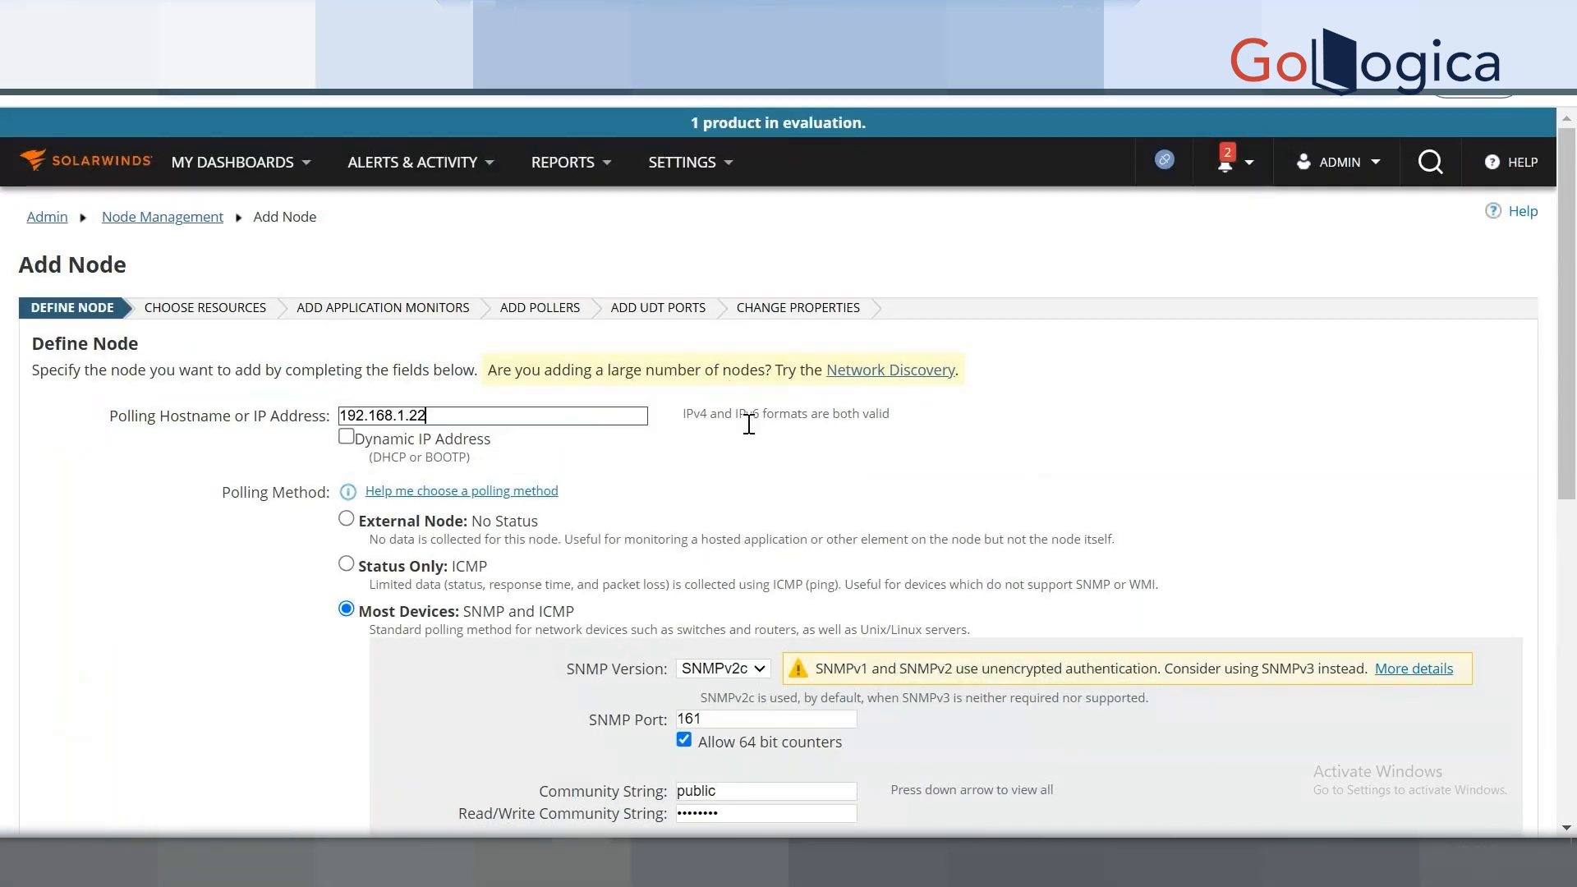
pyautogui.scroll(-4, 945, 433)
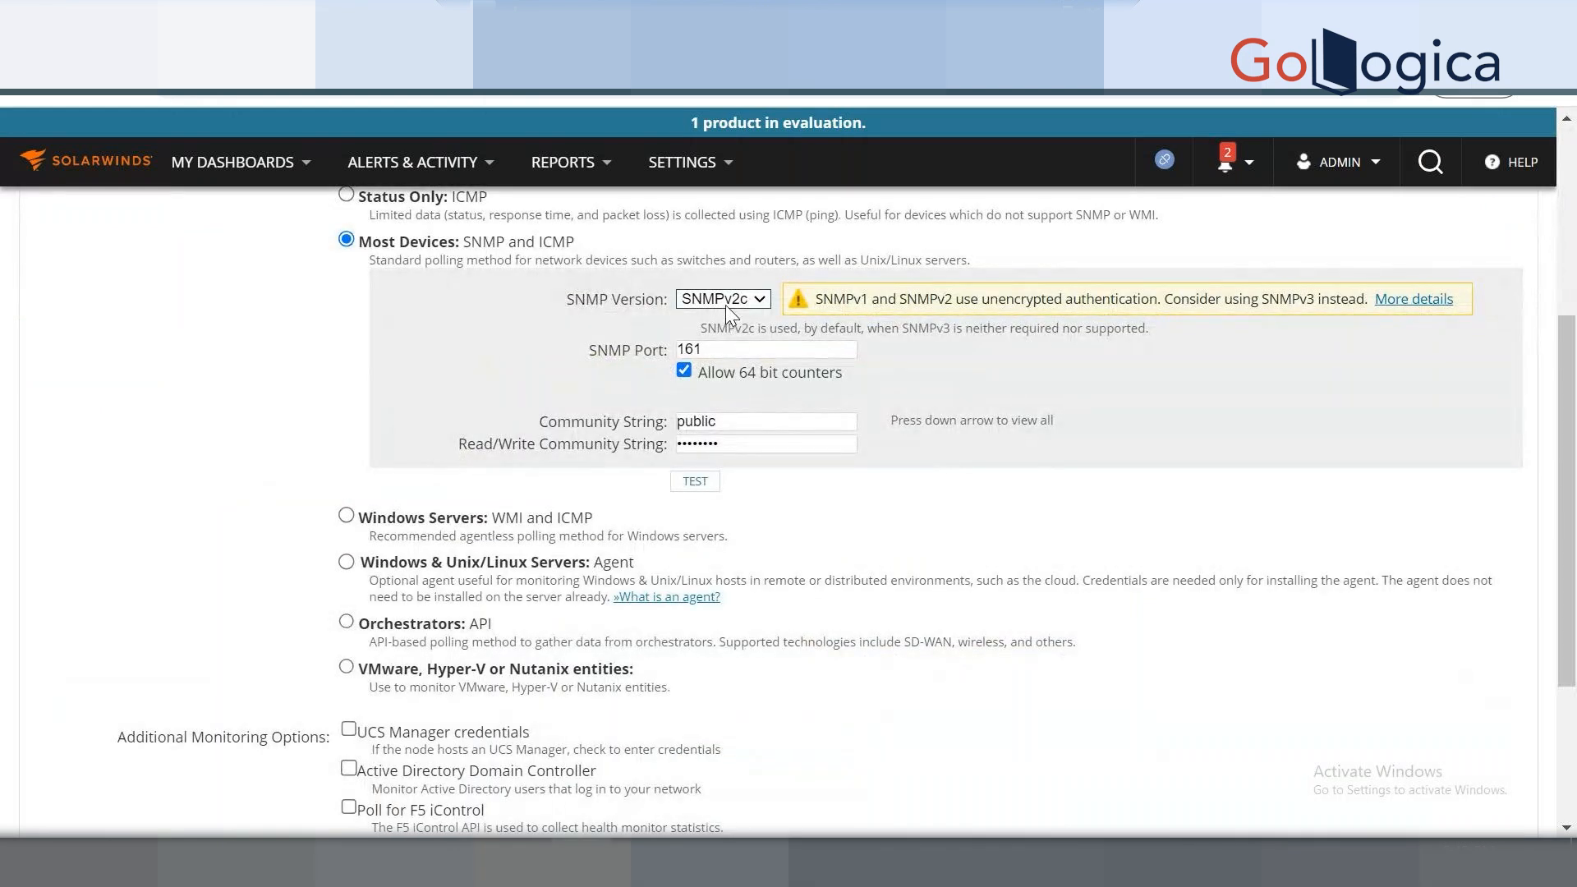
pyautogui.press('BackSpace')
pyautogui.moveTo(727, 444); pyautogui.dragTo(669, 446)
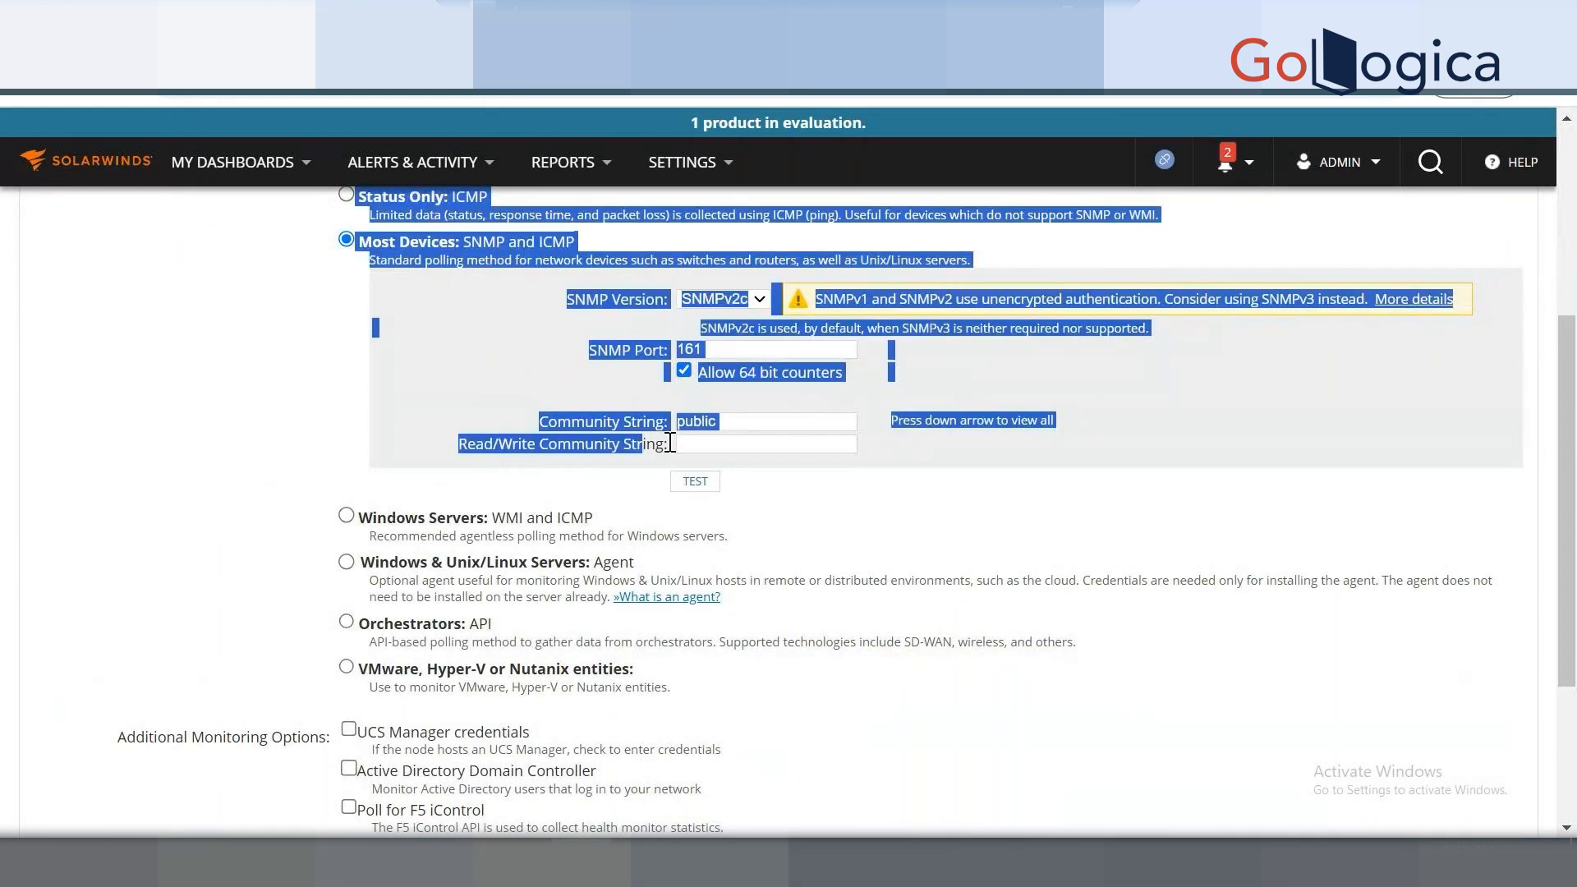
pyautogui.click(747, 425)
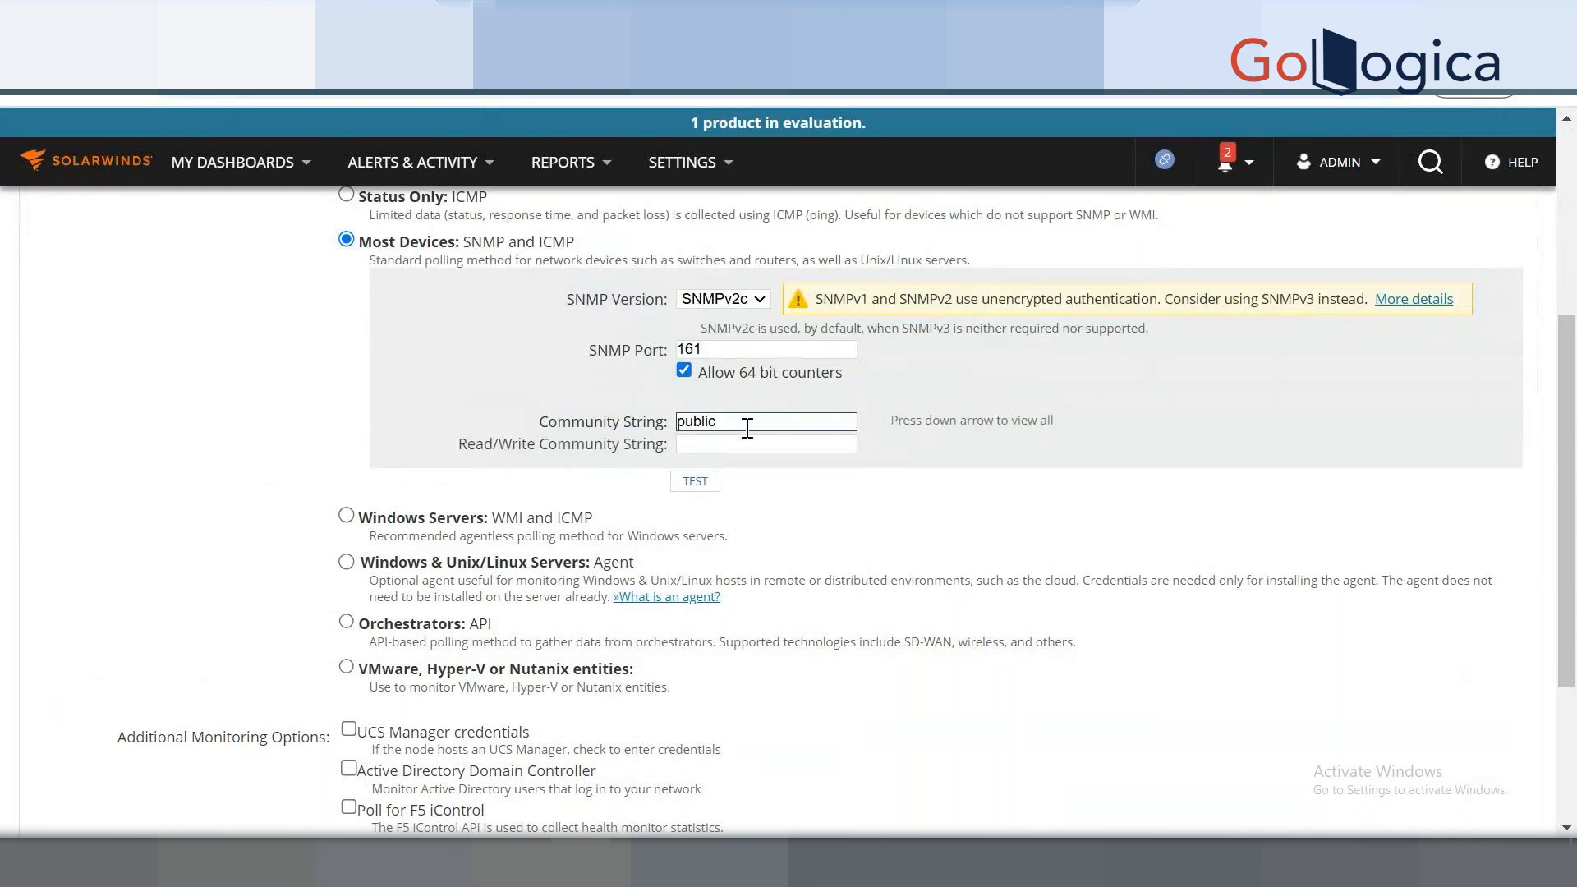
pyautogui.press('BackSpace')
pyautogui.press('BackSpace')
pyautogui.press('BackSpace')
pyautogui.press('BackSpace')
pyautogui.press('BackSpace')
pyautogui.press('BackSpace')
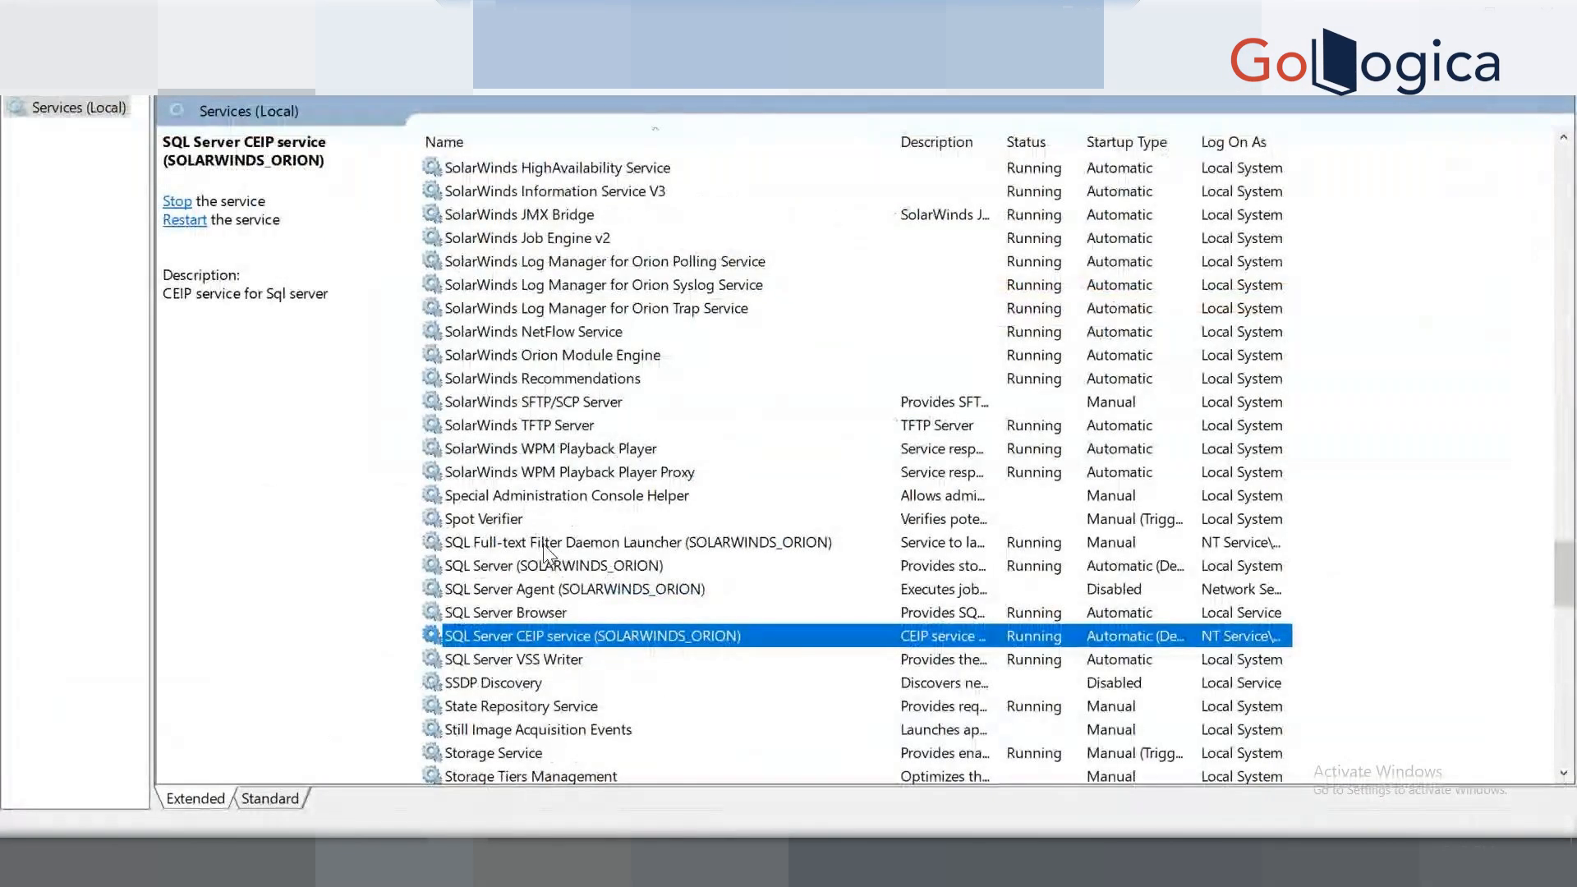
pyautogui.click(543, 546)
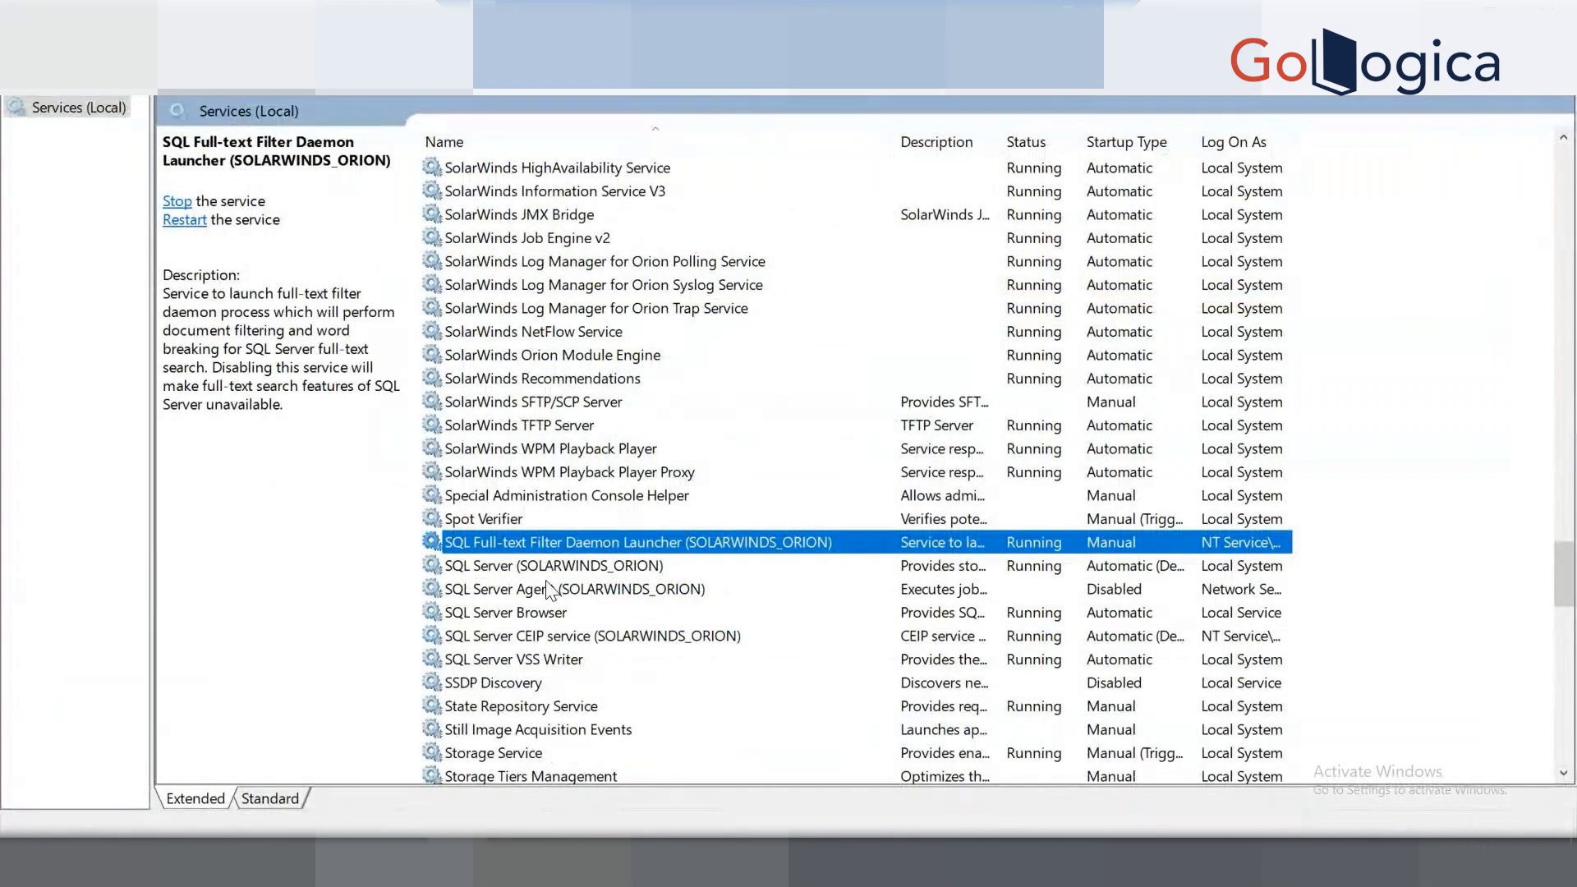
pyautogui.scroll(-1, 549, 588)
pyautogui.scroll(5, 473, 283)
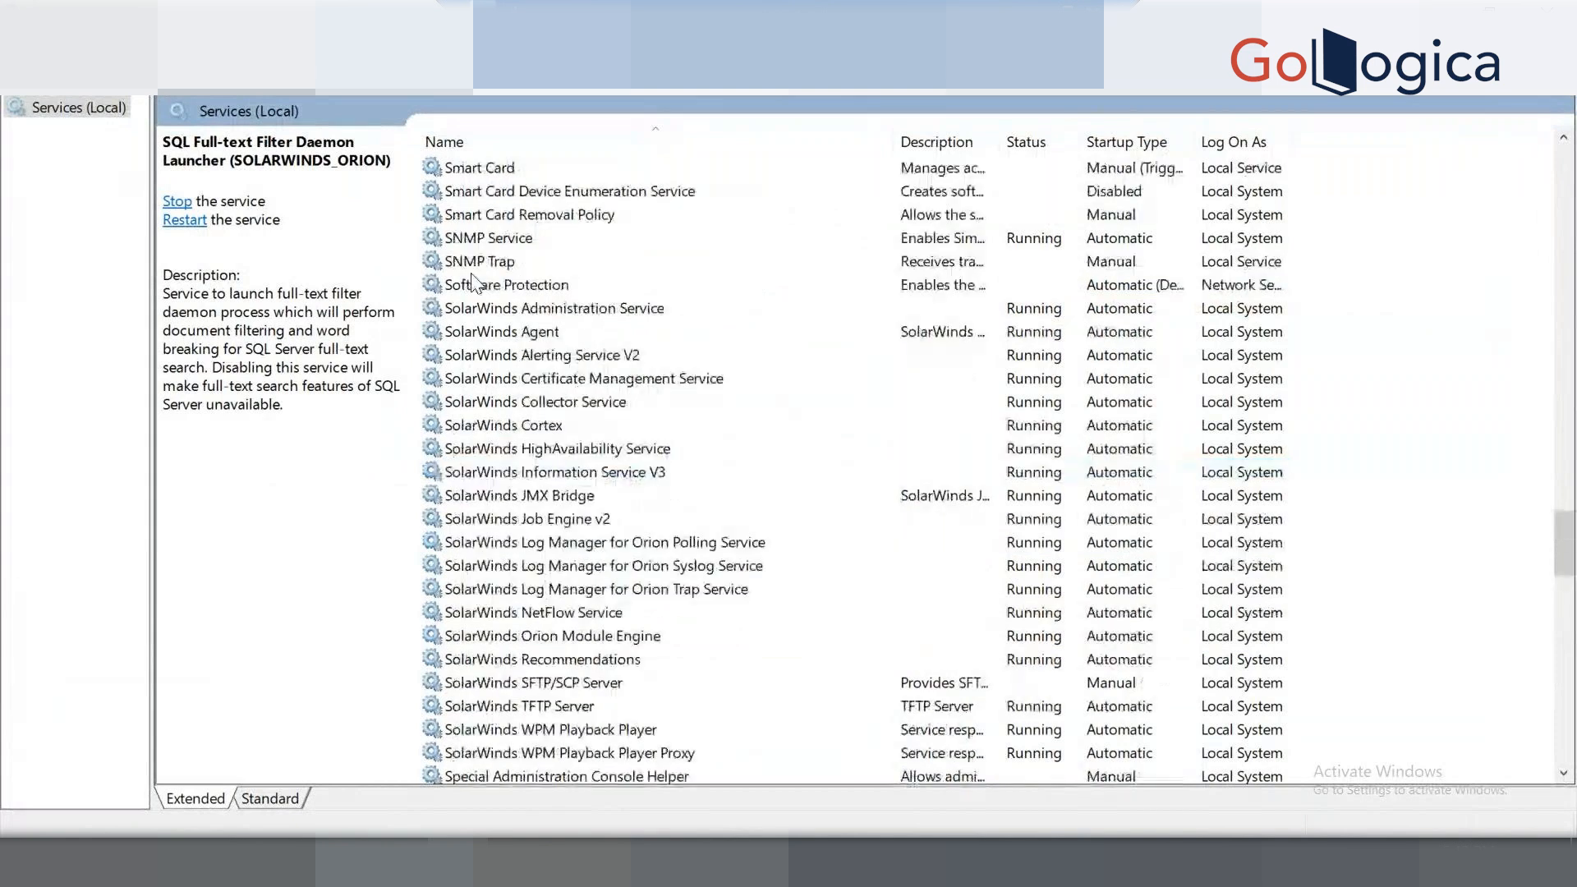
pyautogui.rightClick(486, 238)
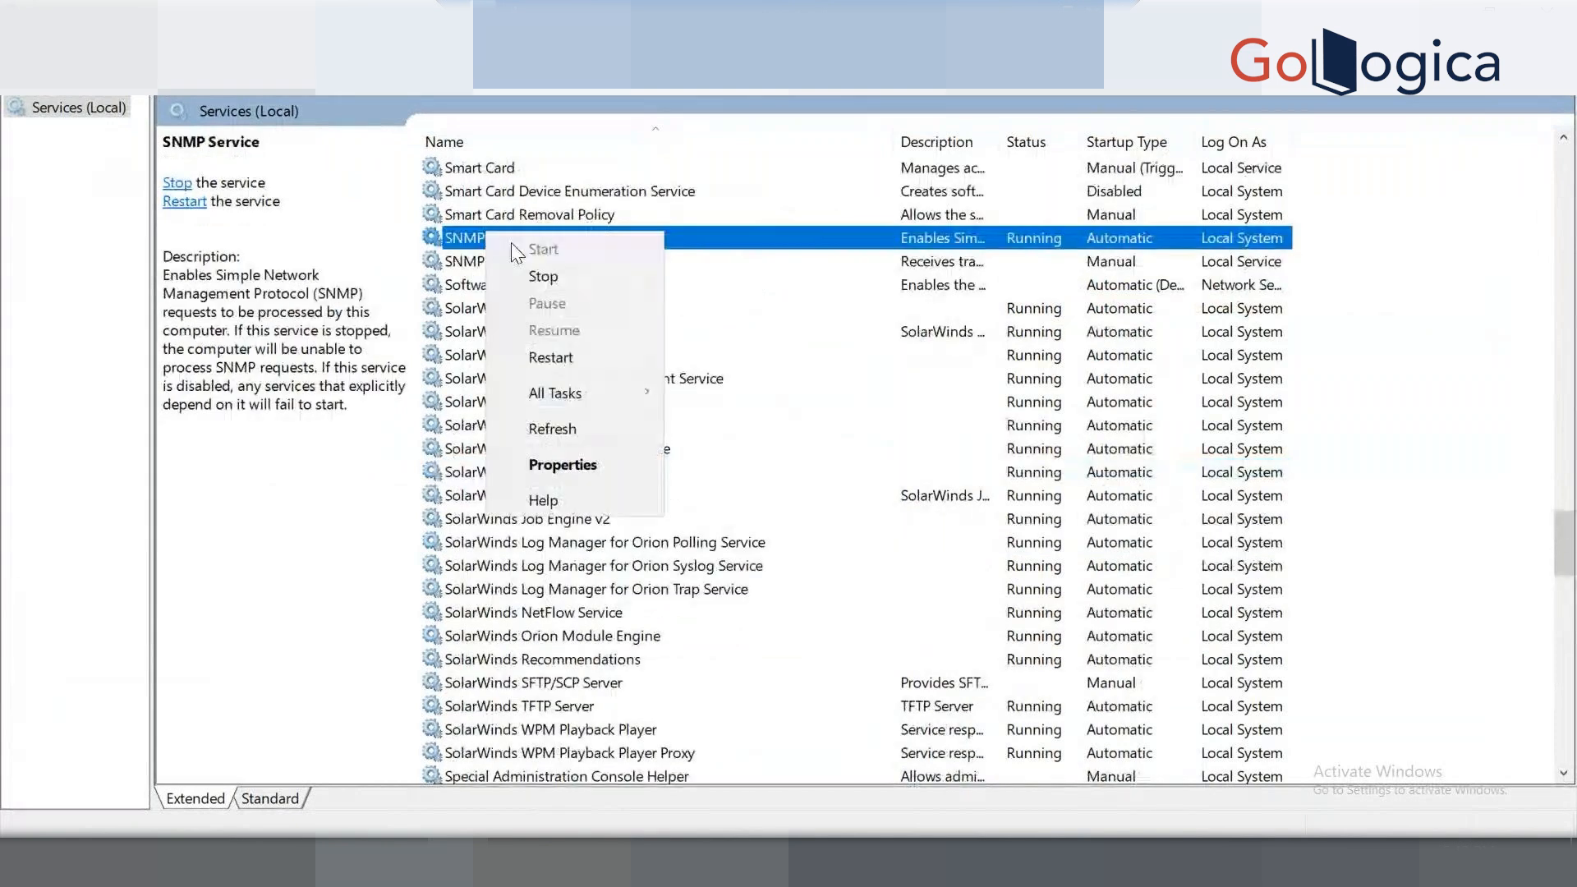
pyautogui.click(563, 465)
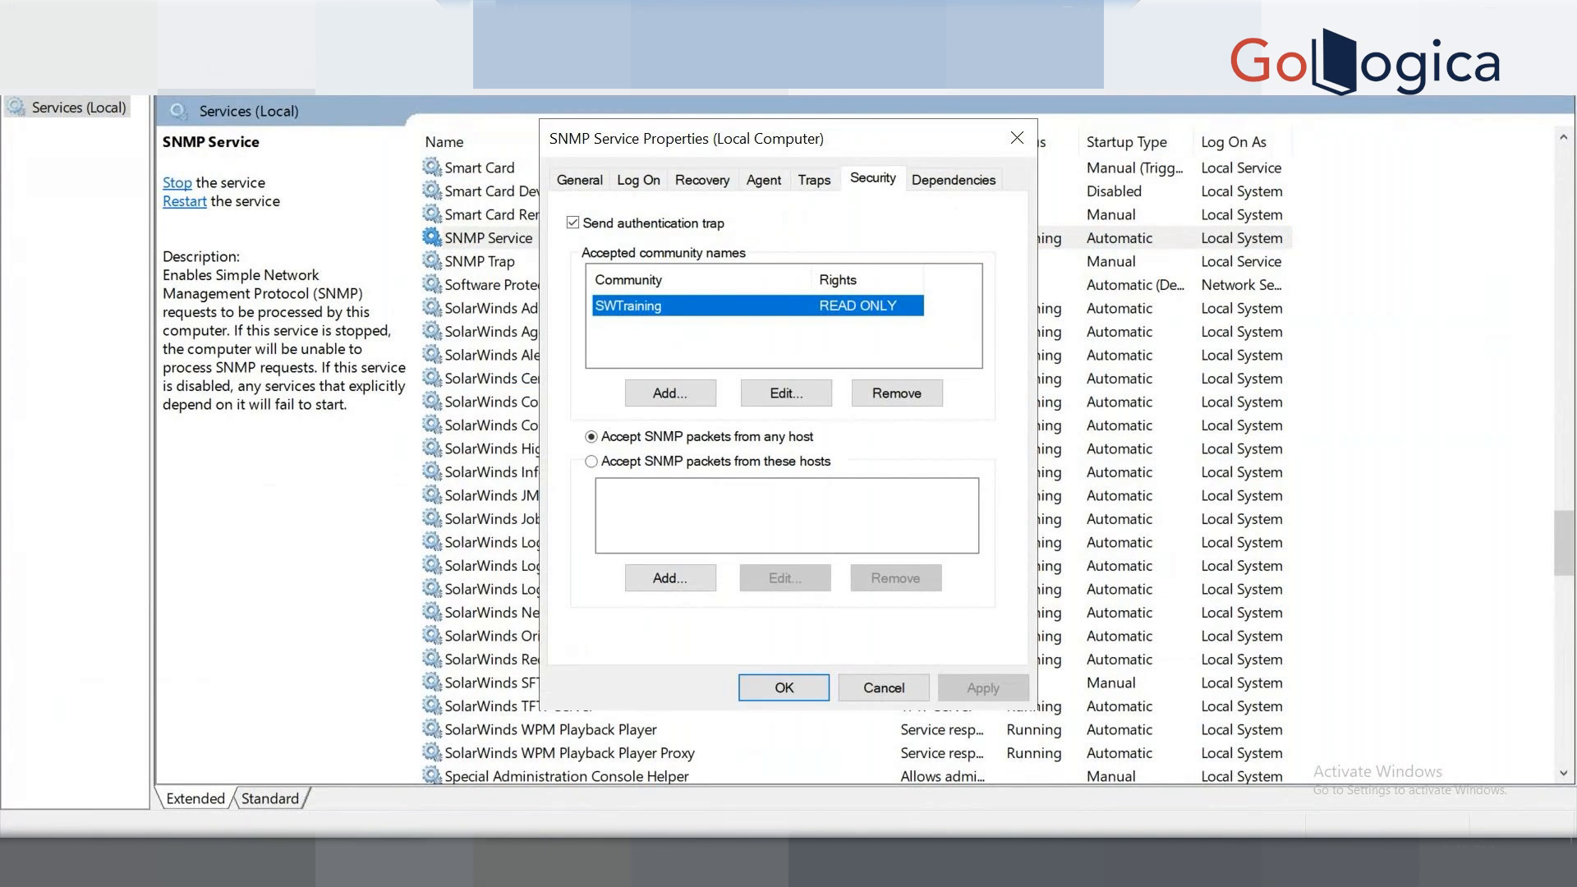
# Back in the Add Node form, enter SWTraining as the SNMP community string.
pyautogui.moveTo(597, 863)
pyautogui.click(612, 759)
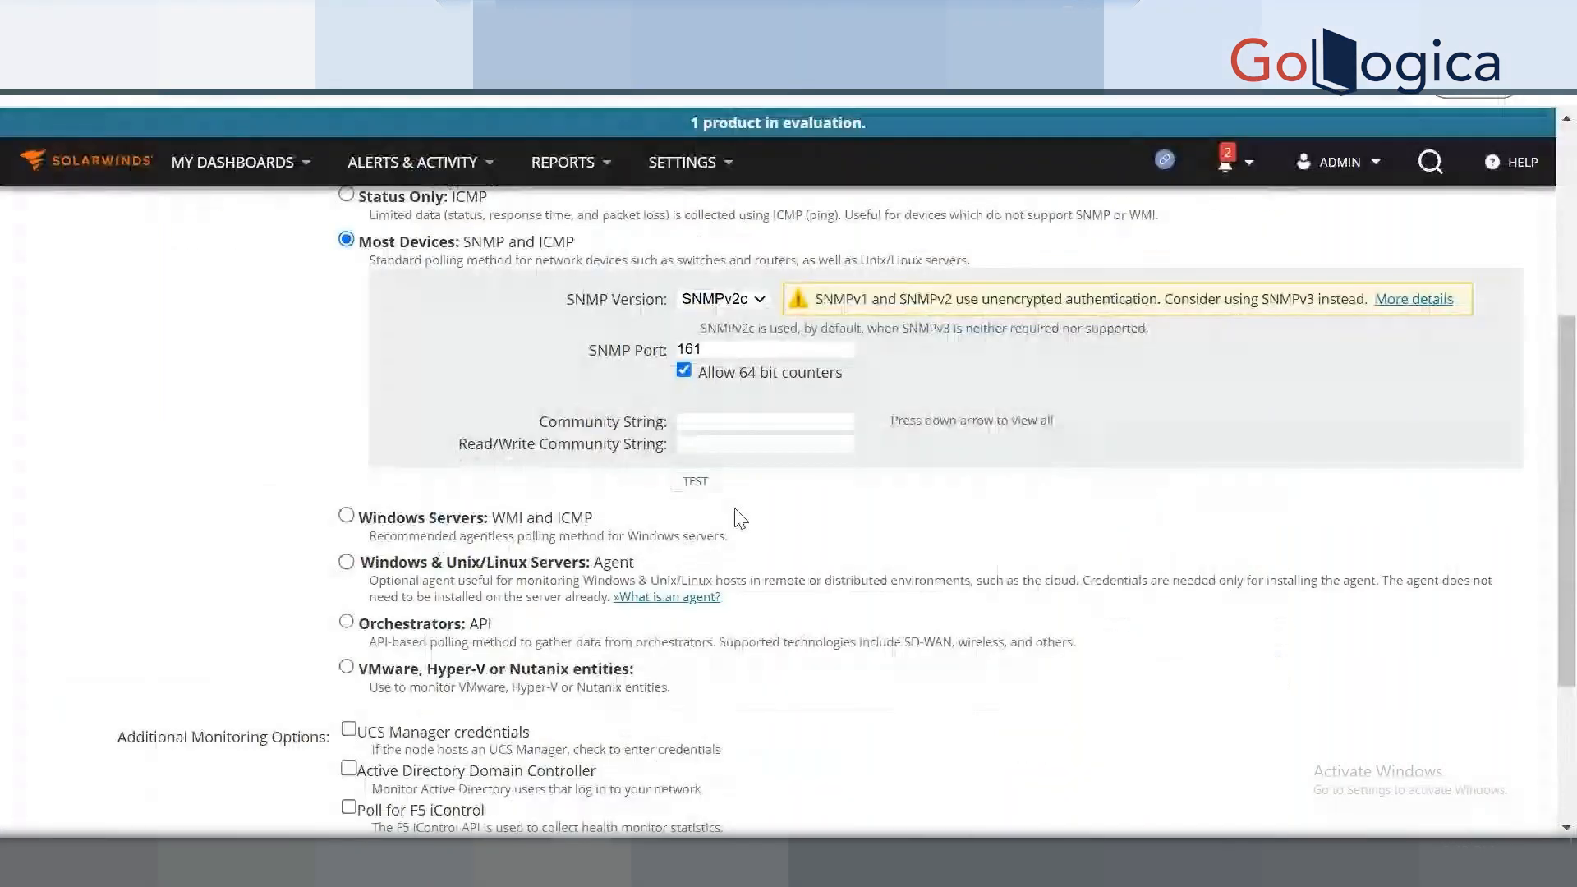
pyautogui.click(713, 423)
pyautogui.write('S')
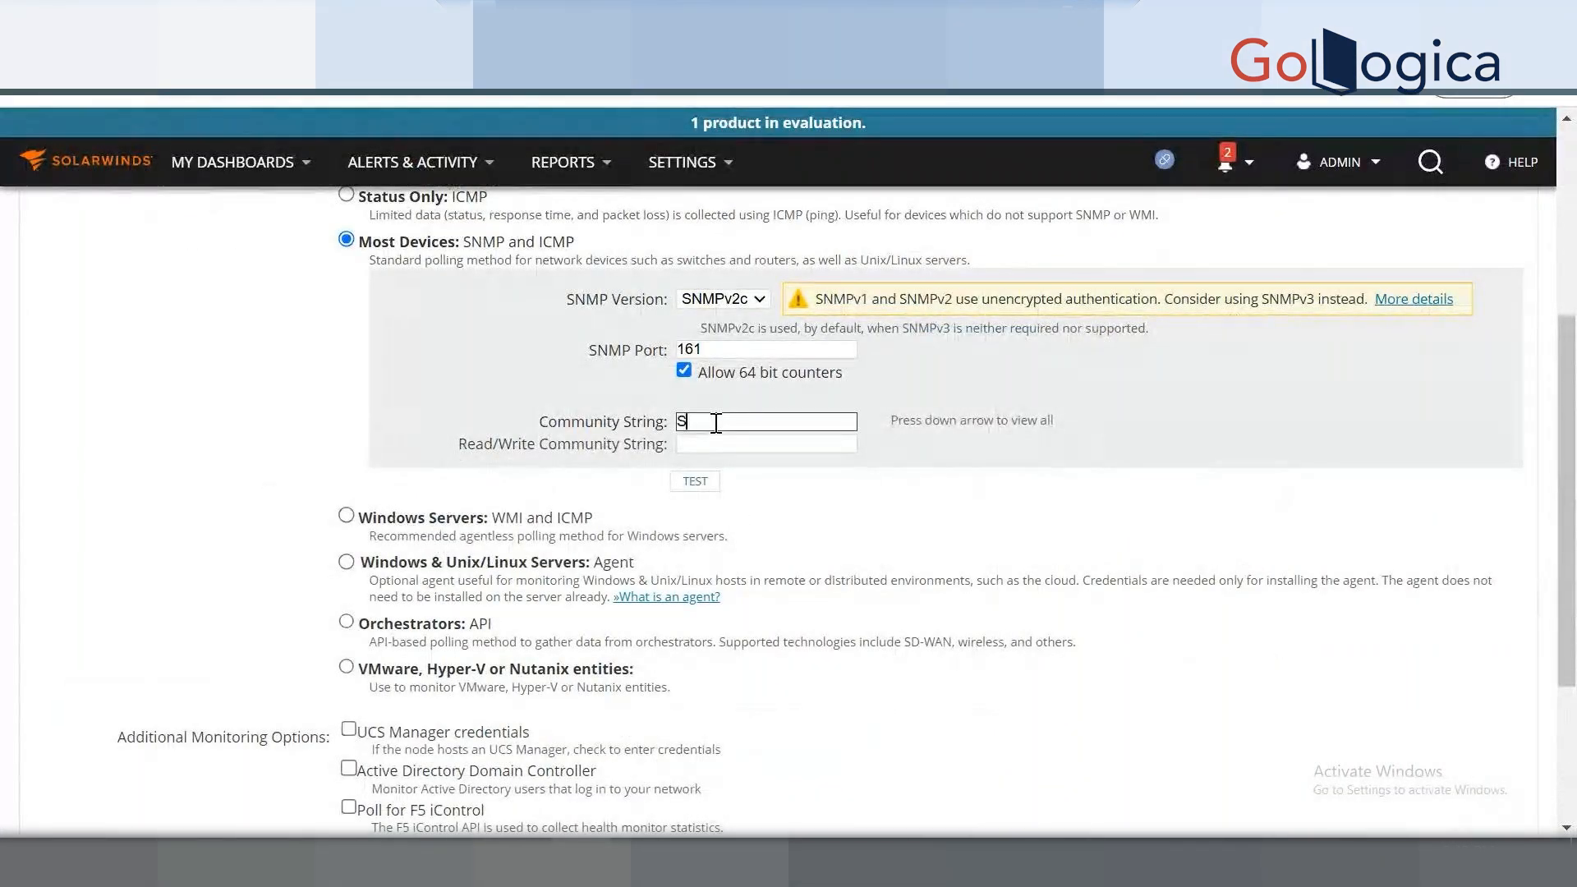
pyautogui.write('WTraini')
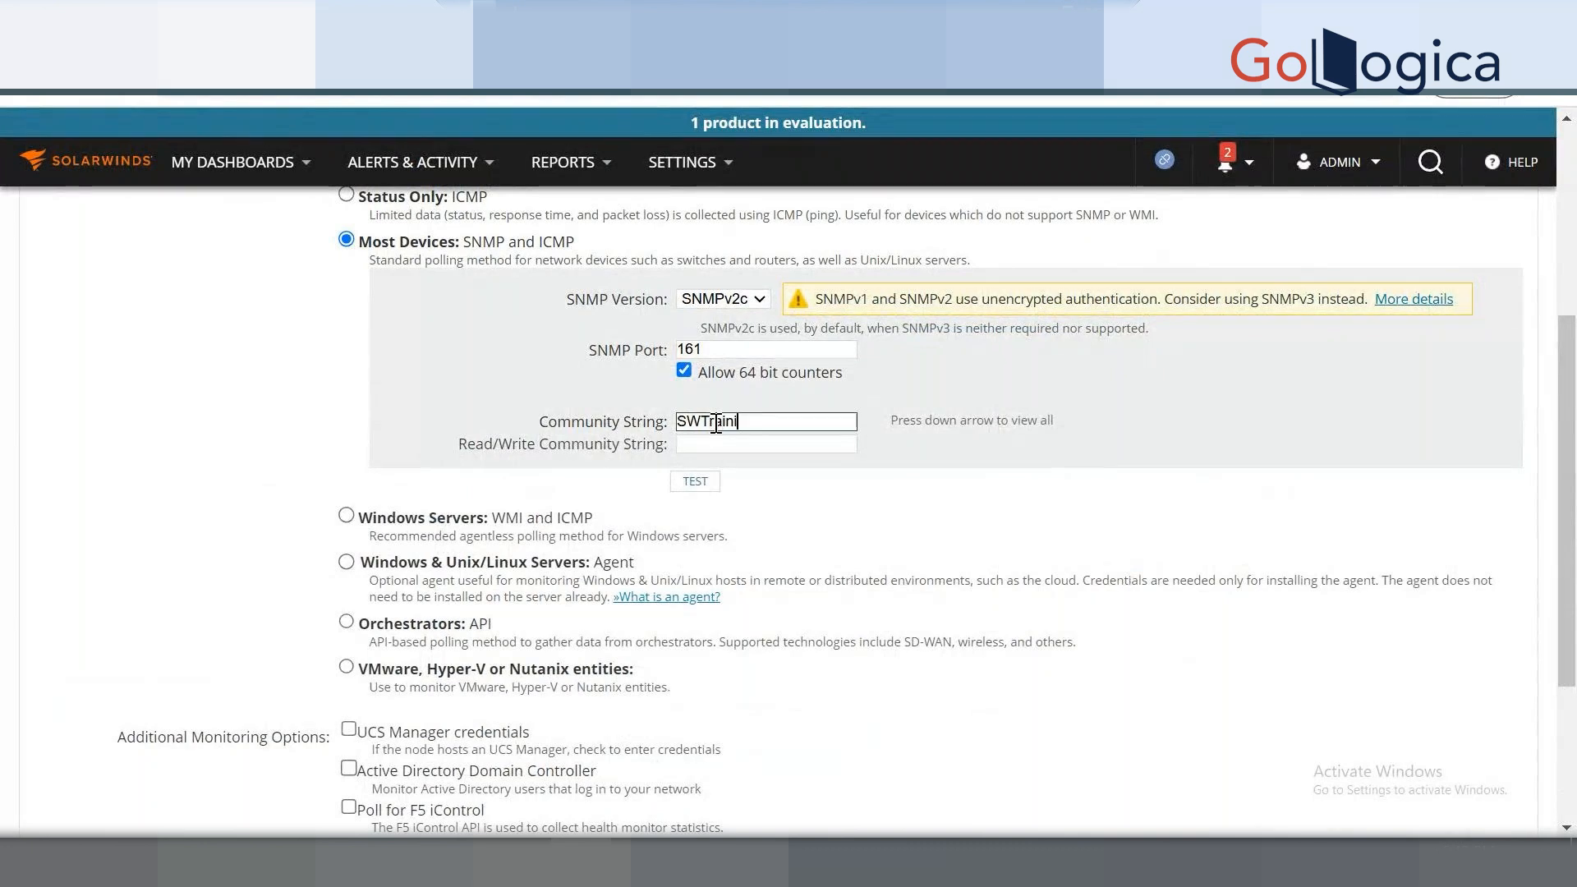
pyautogui.write('ng')
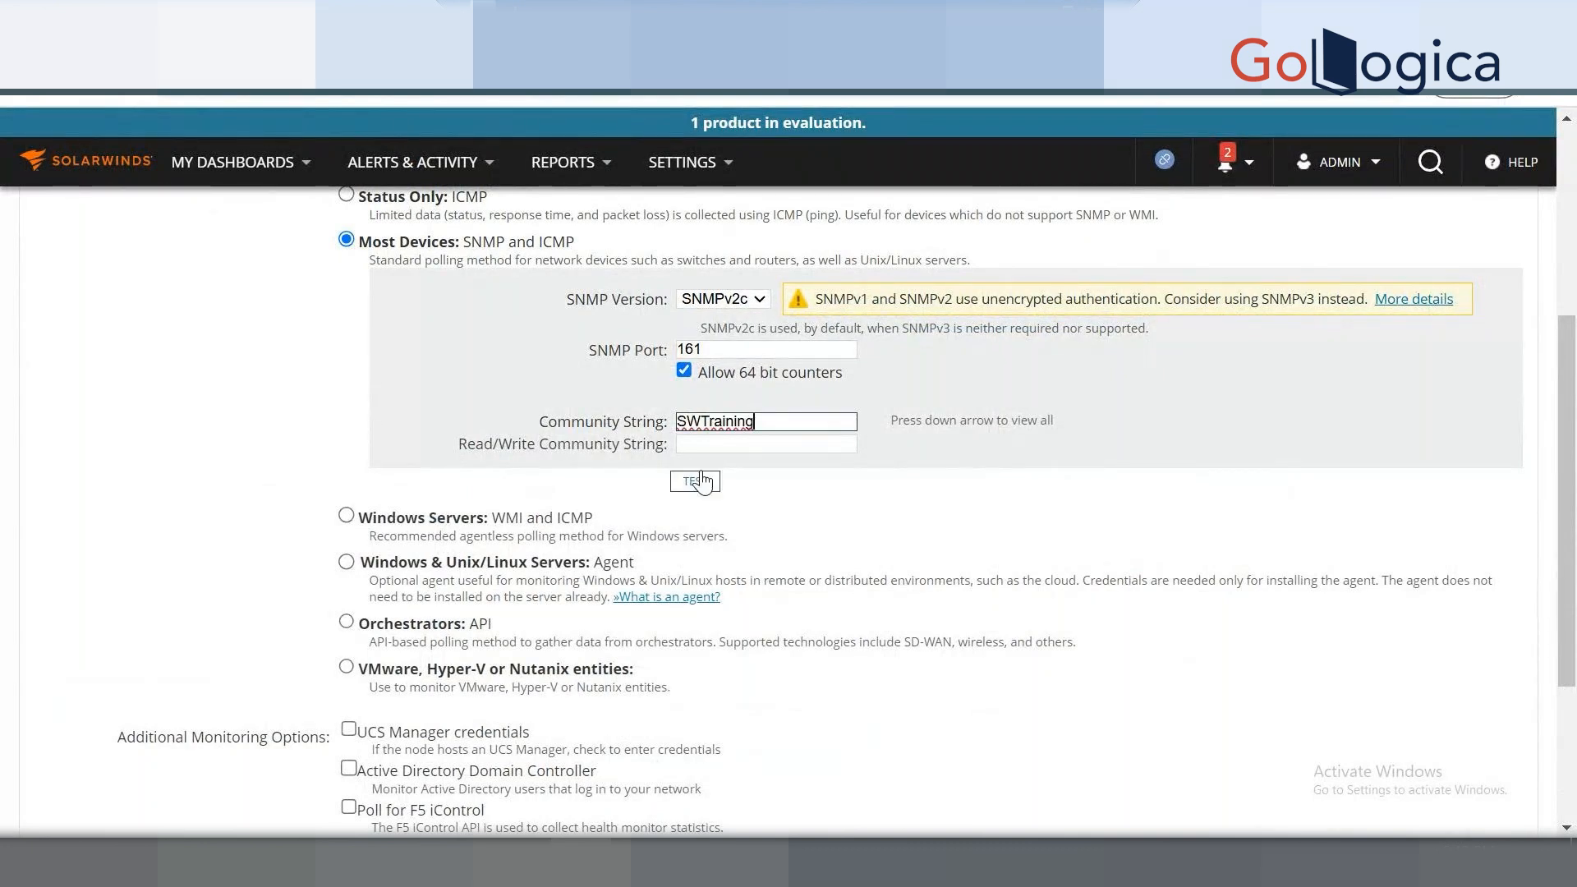
pyautogui.click(694, 482)
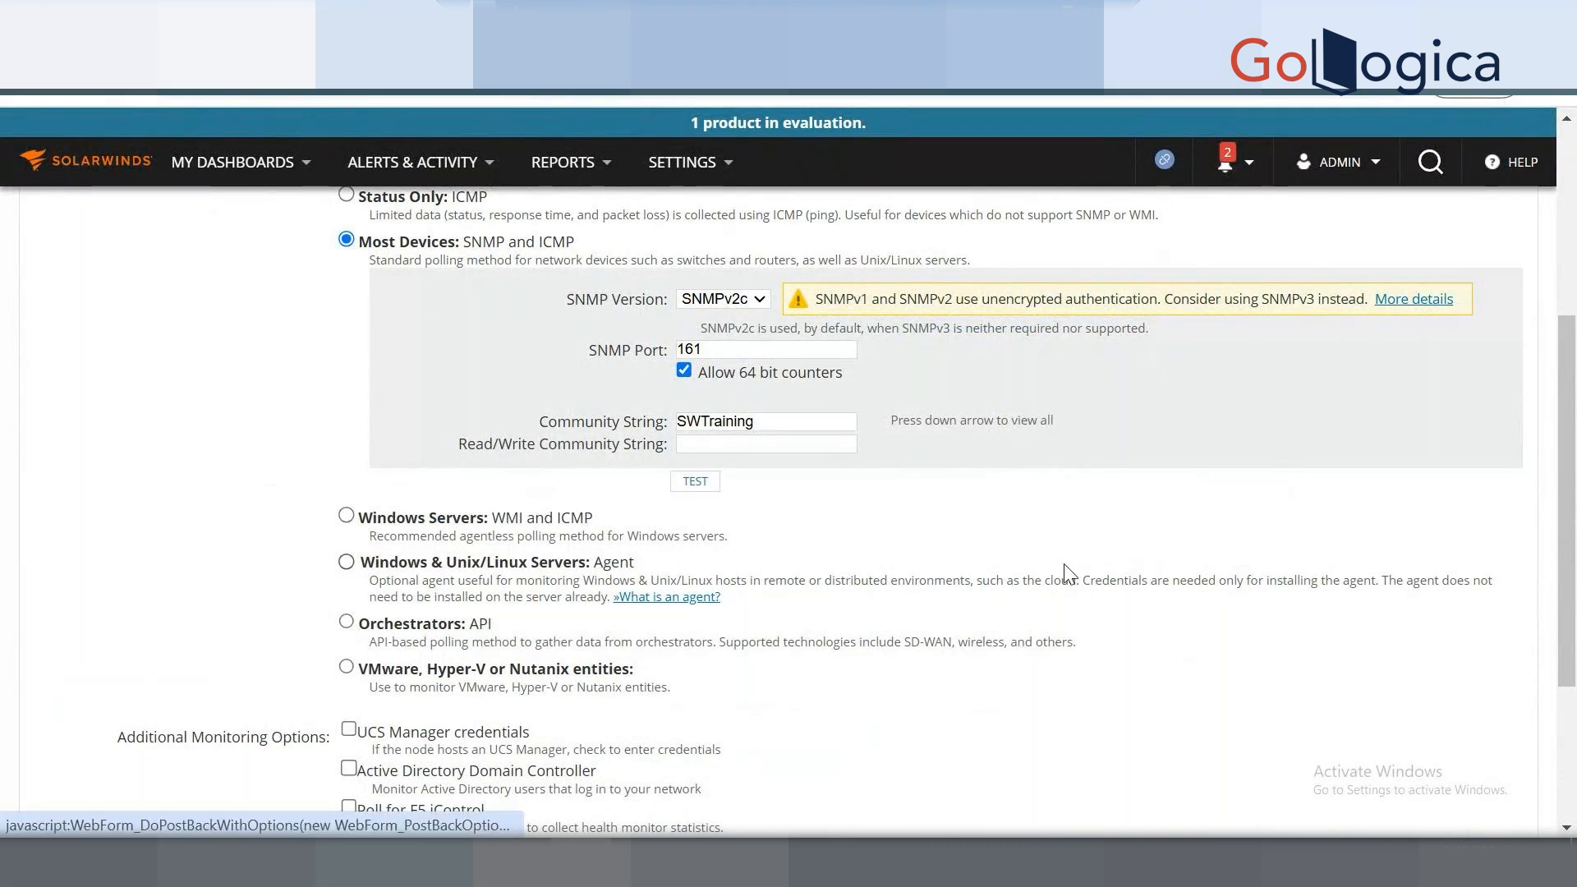
# Test the SNMP credentials against 192.168.1.22 and confirm Test Successful!
pyautogui.click(694, 481)
pyautogui.scroll(6, 1238, 556)
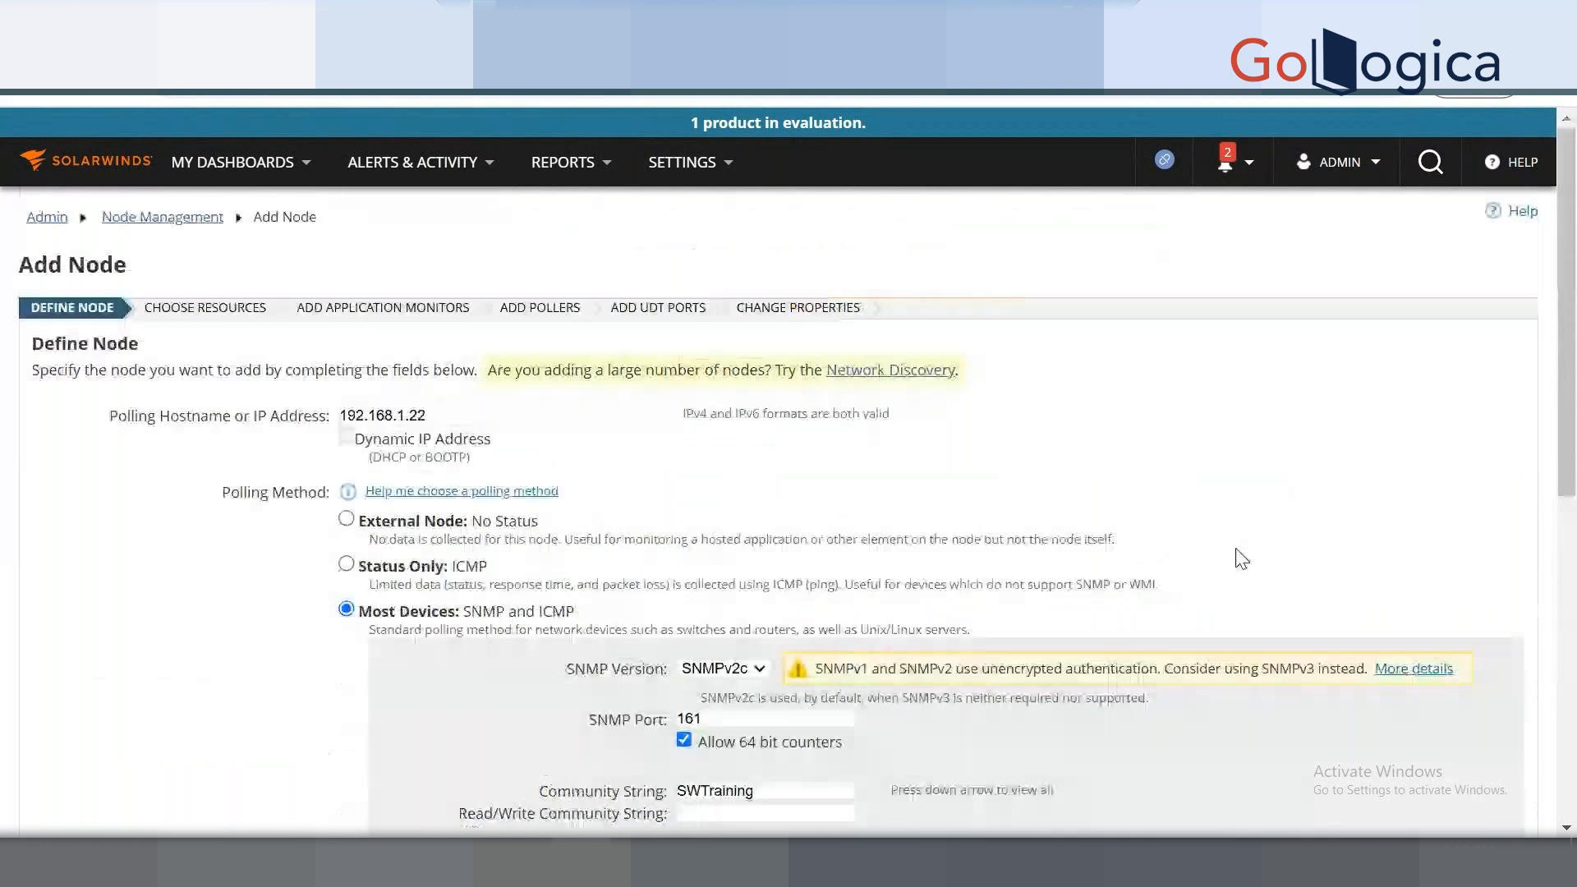
pyautogui.scroll(-4, 1219, 529)
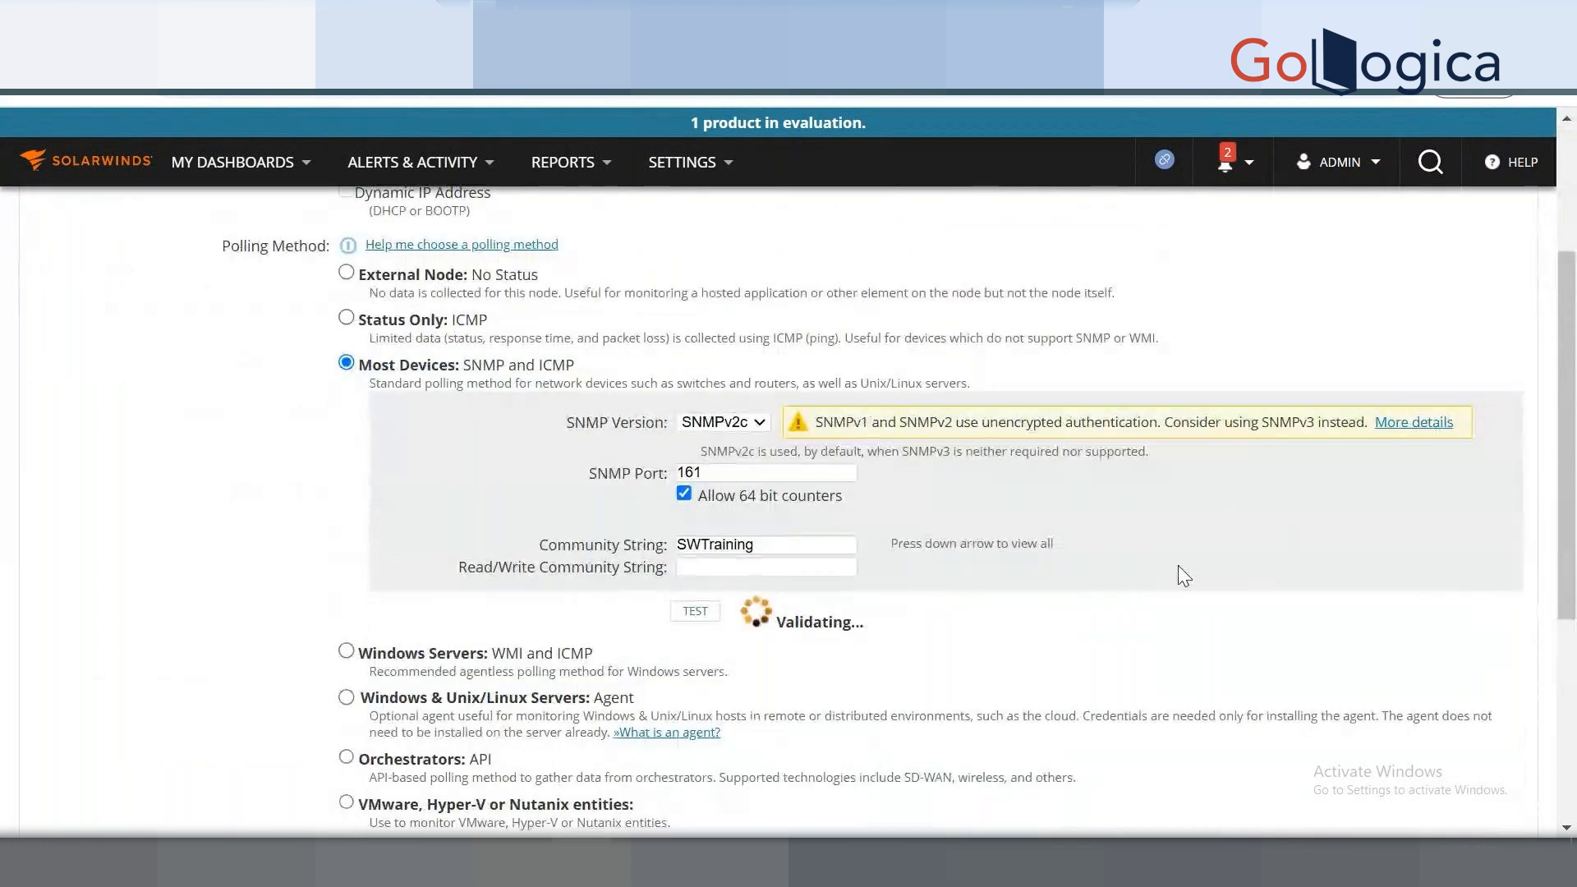
pyautogui.scroll(1, 1178, 575)
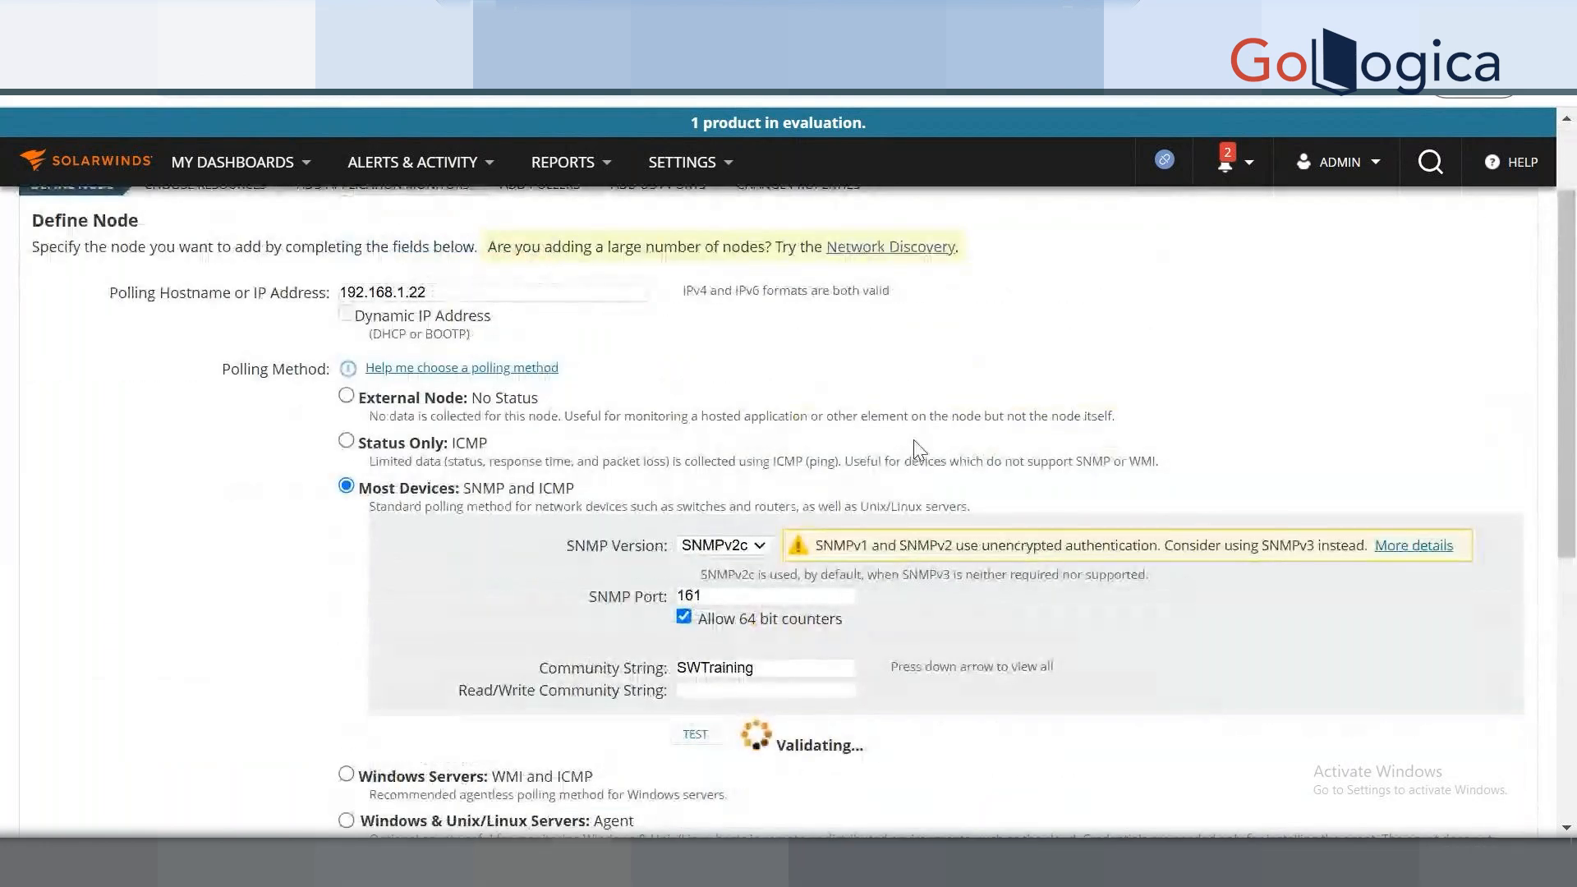
pyautogui.scroll(-2, 903, 484)
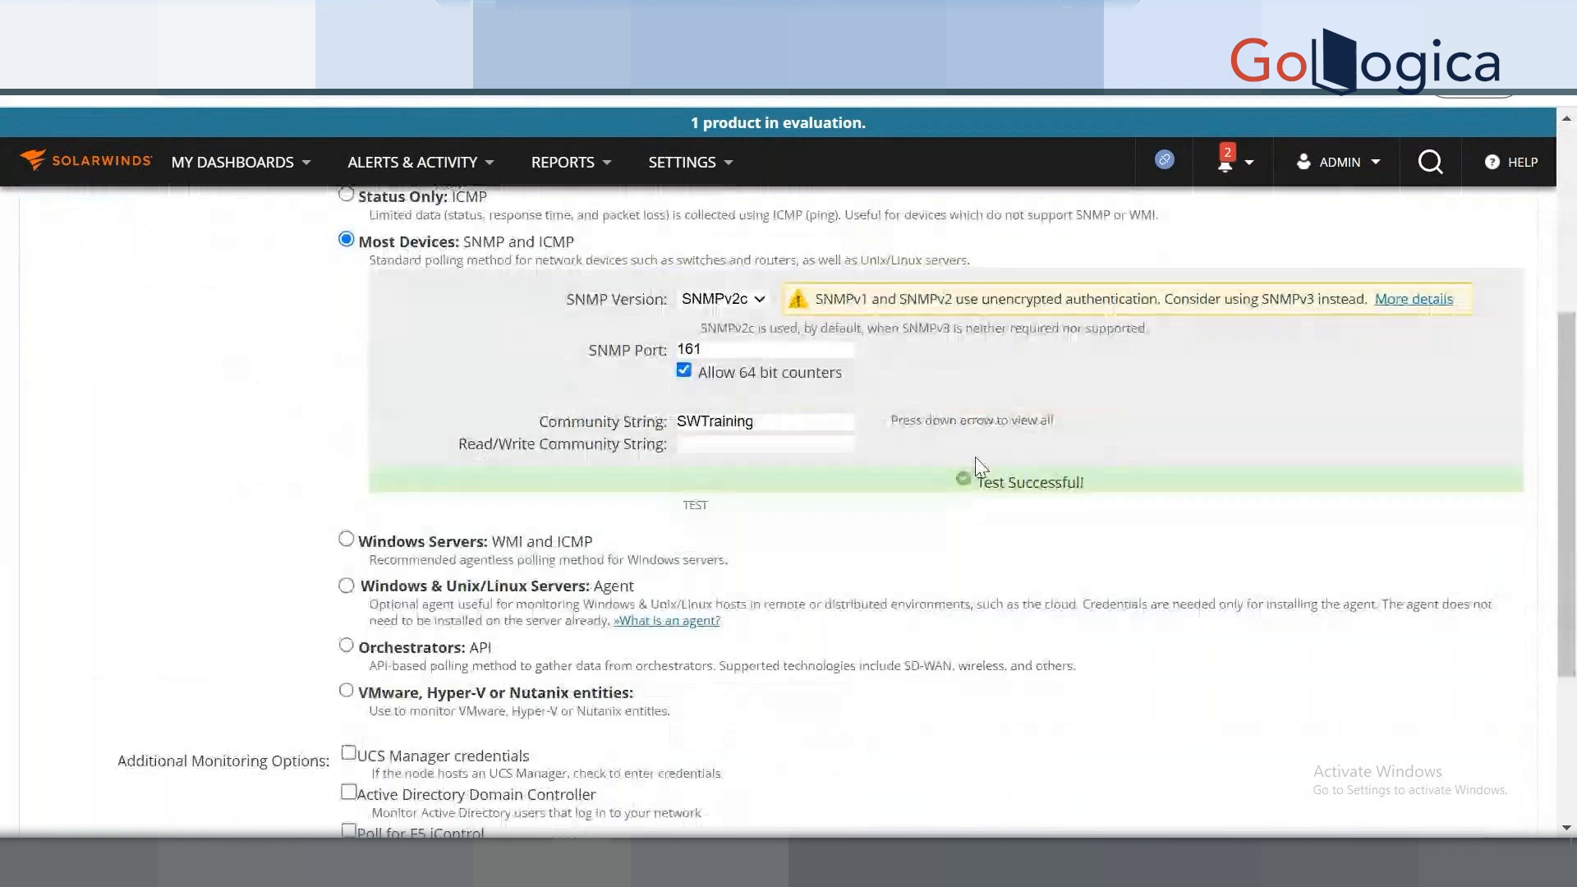
pyautogui.scroll(1, 994, 575)
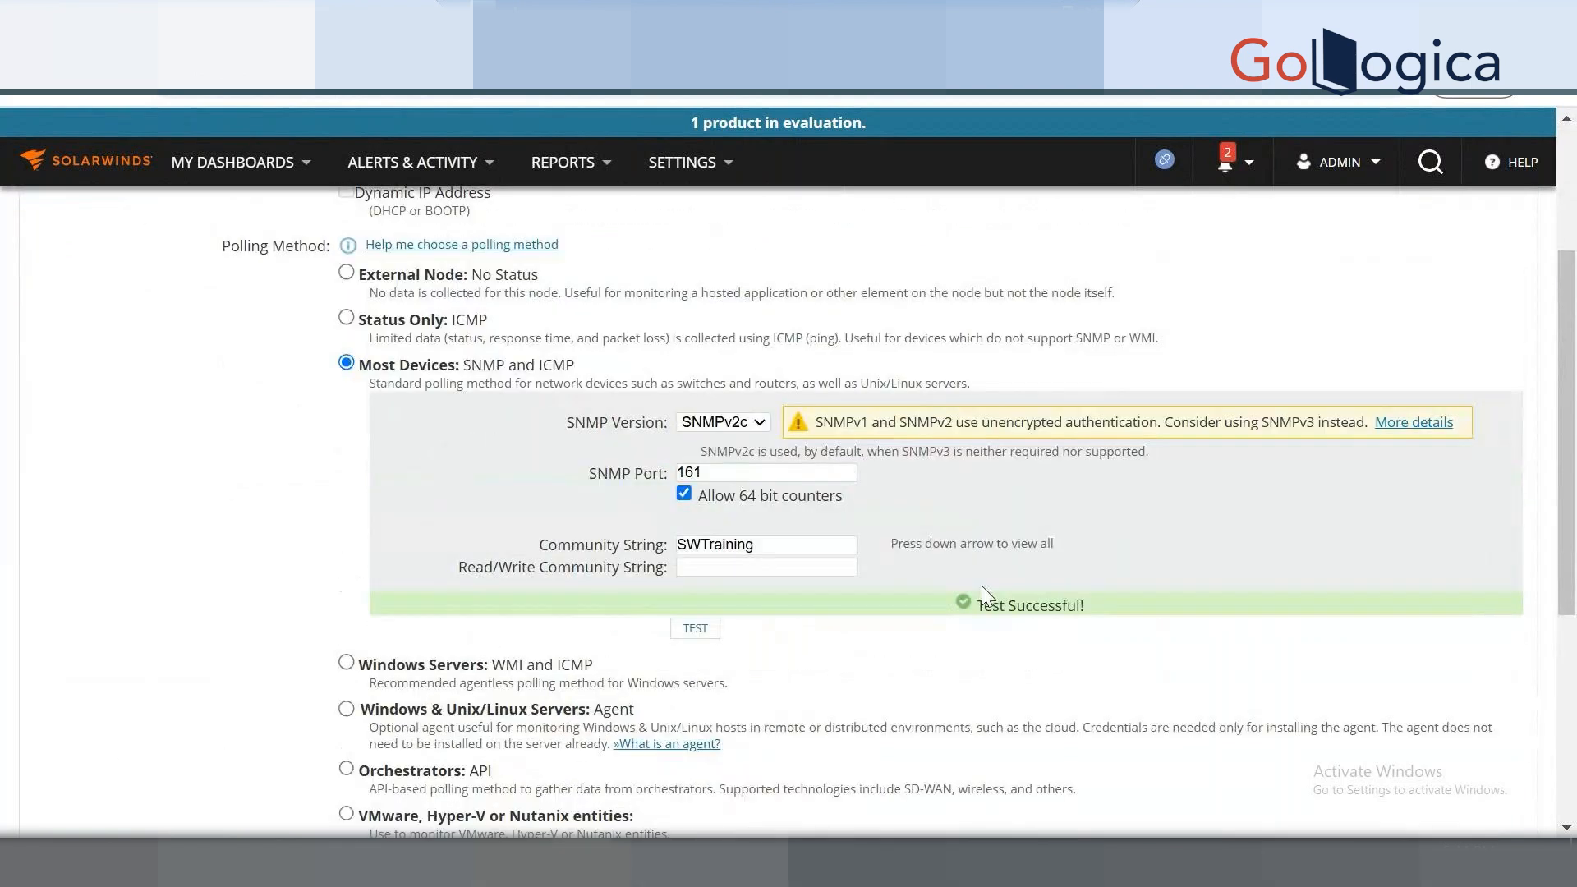
pyautogui.click(713, 569)
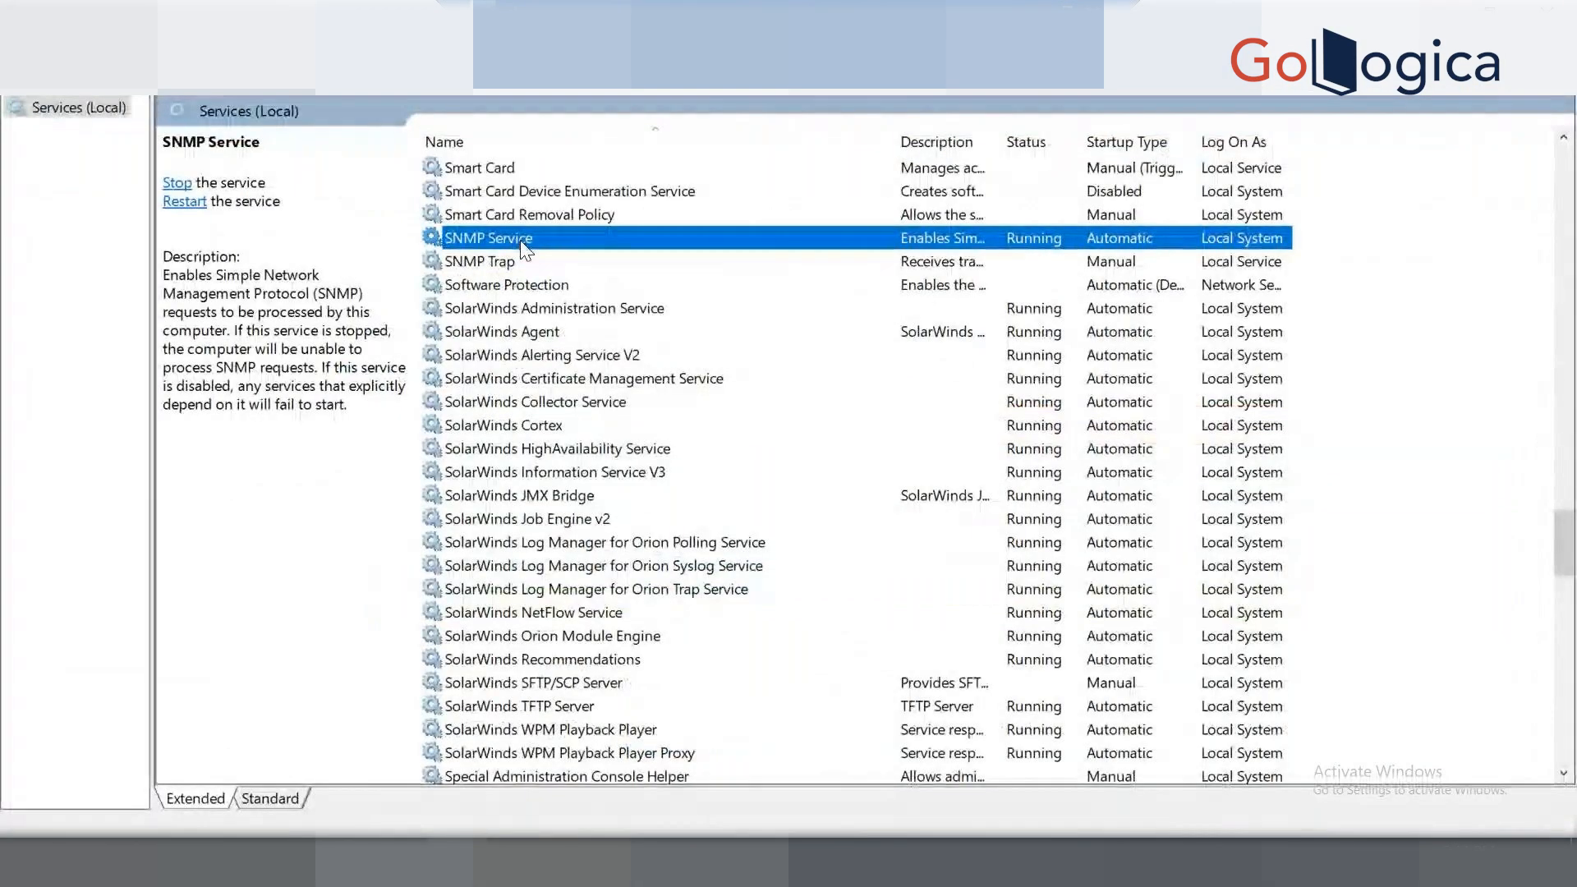
# Edit the SNMP Service's SWTraining community and change its rights to READ WRITE.
pyautogui.rightClick(524, 247)
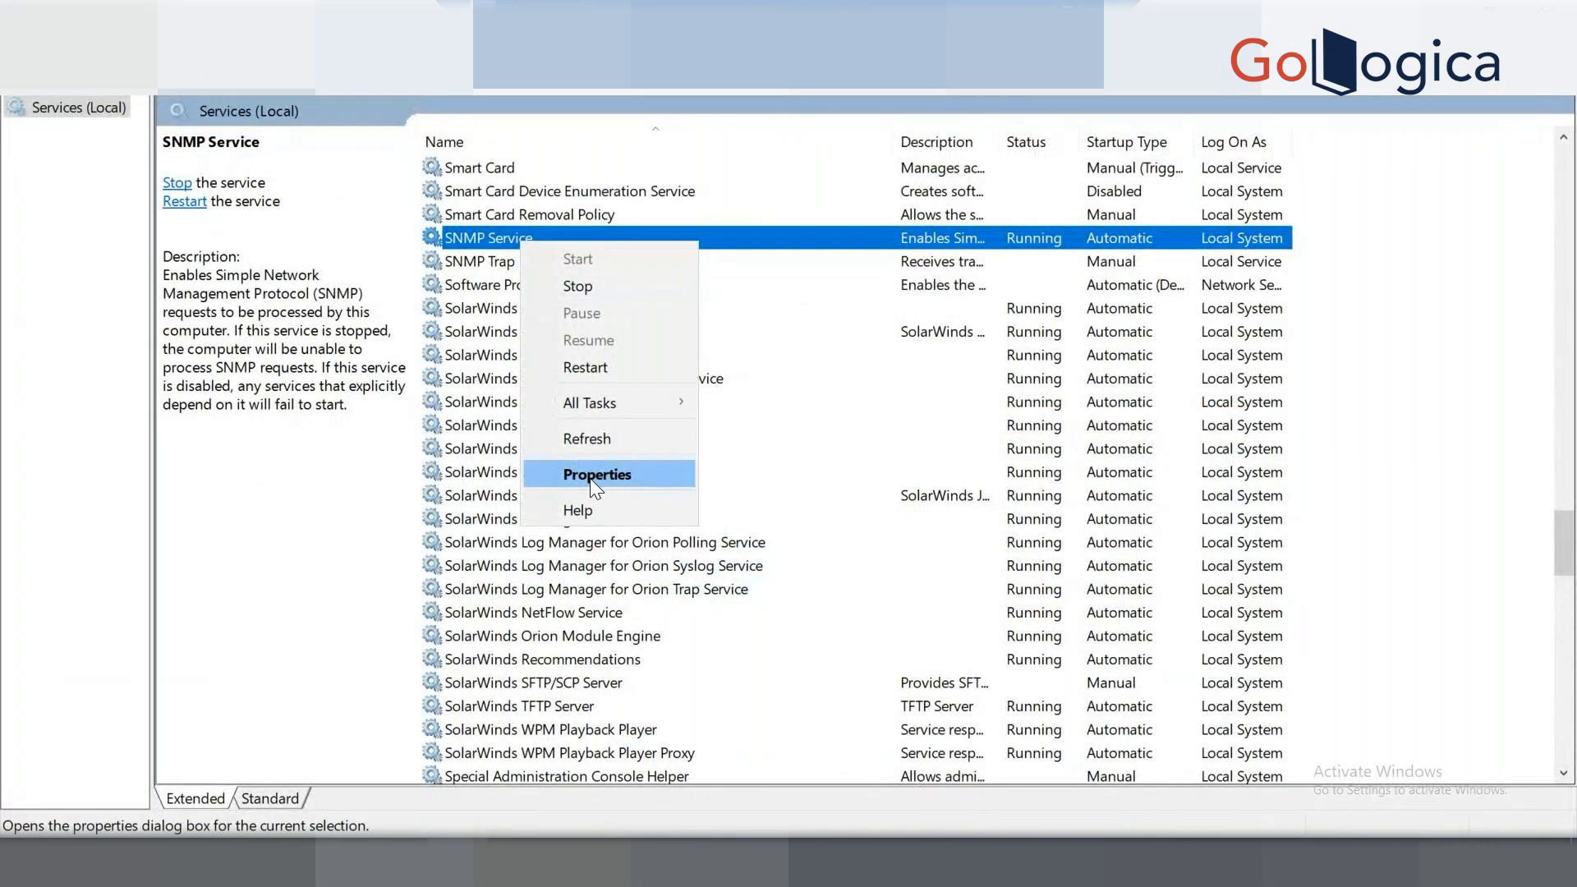
pyautogui.click(591, 474)
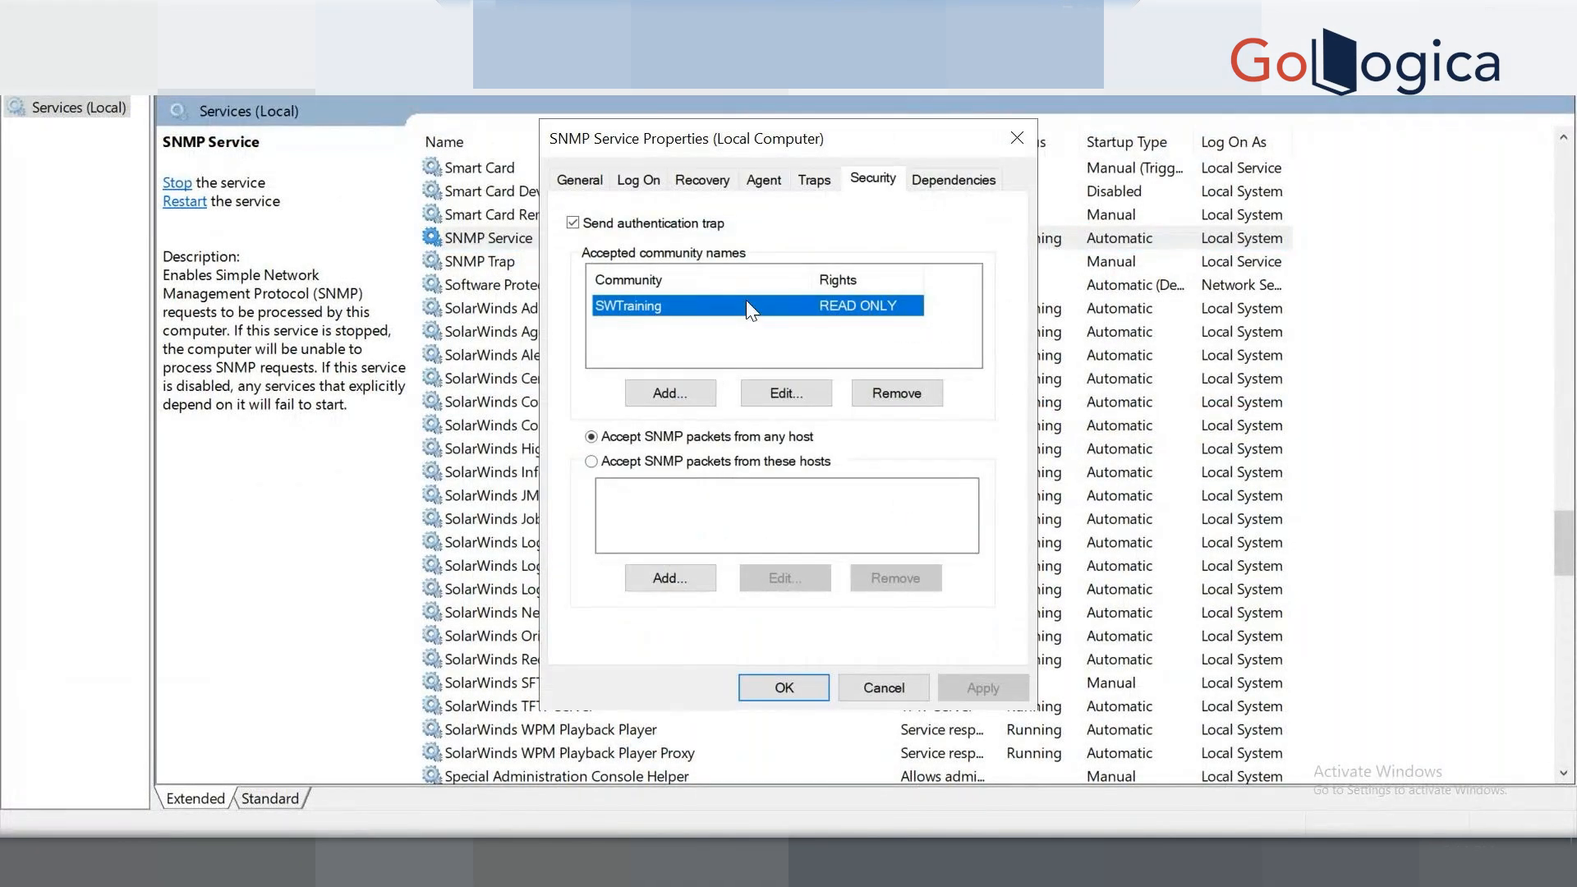
pyautogui.click(786, 392)
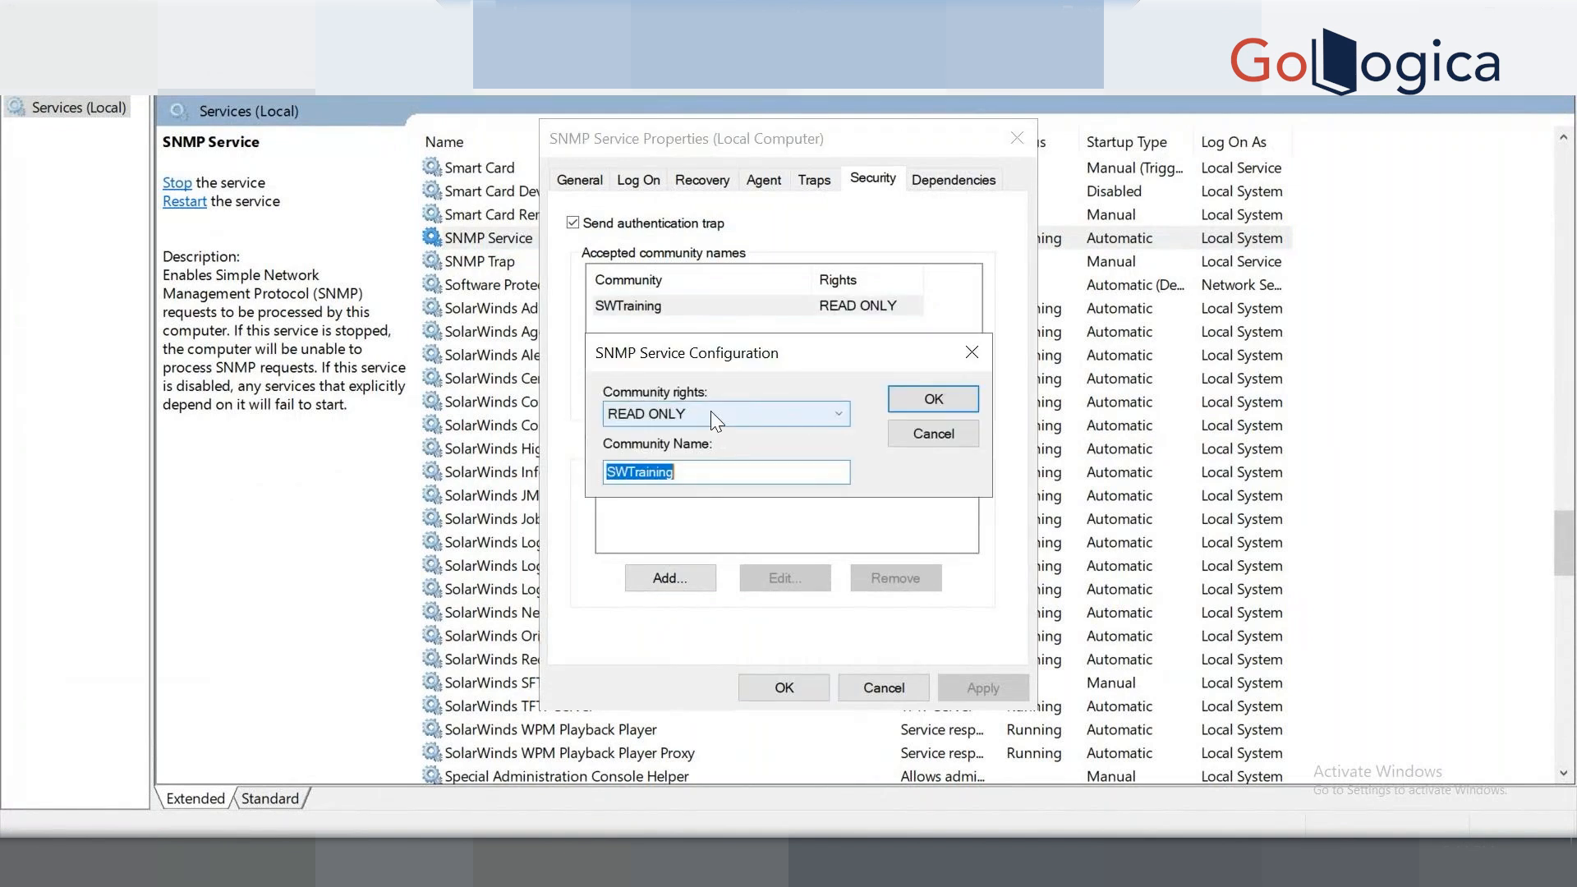
pyautogui.click(711, 414)
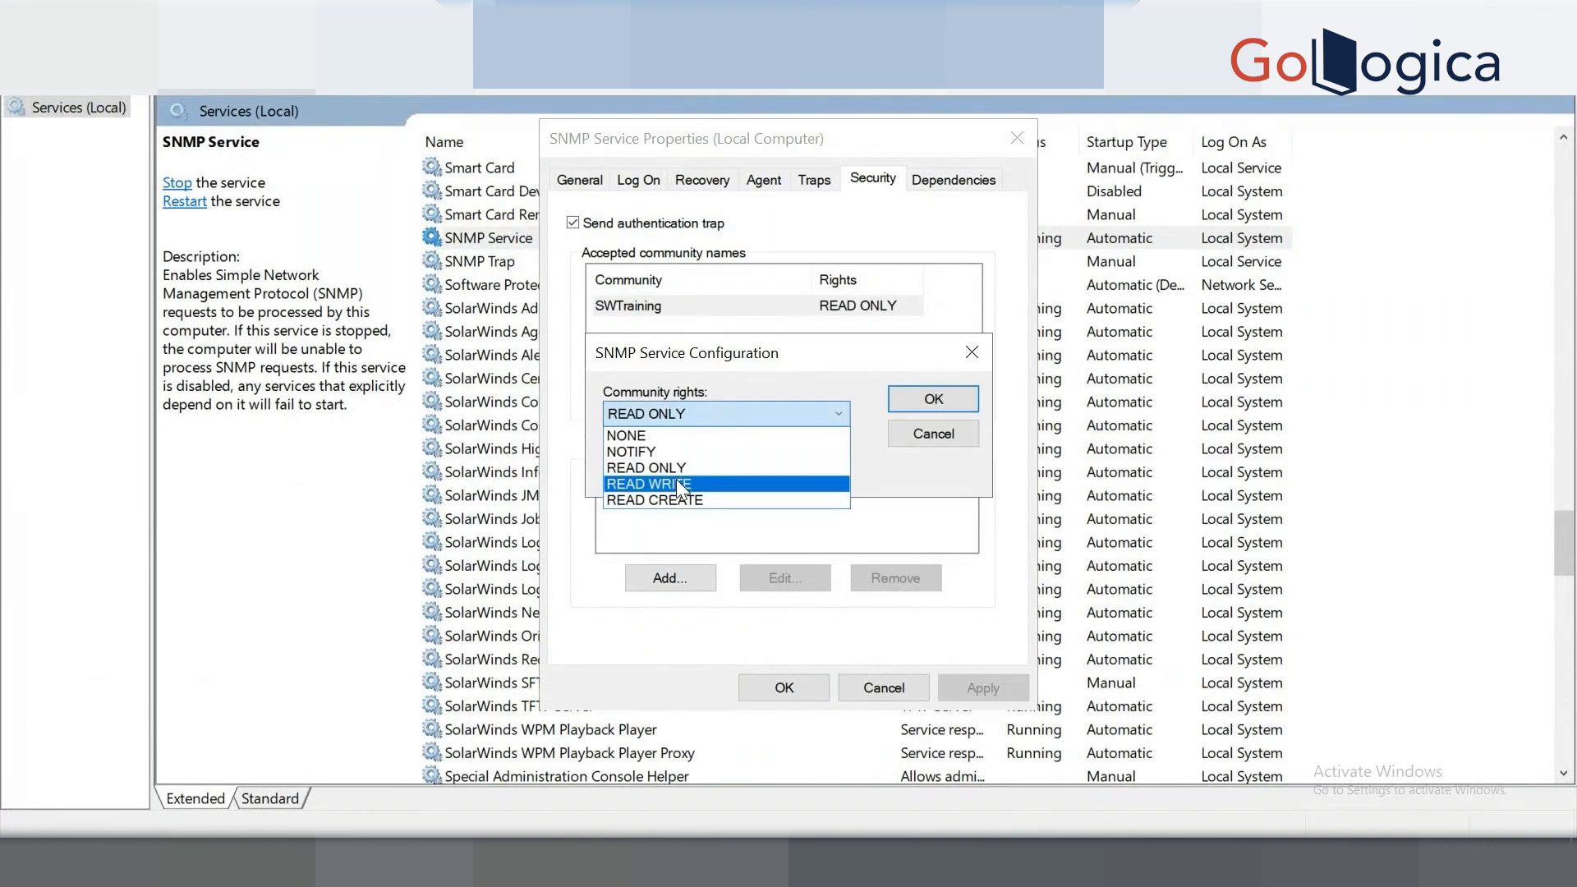
pyautogui.click(677, 482)
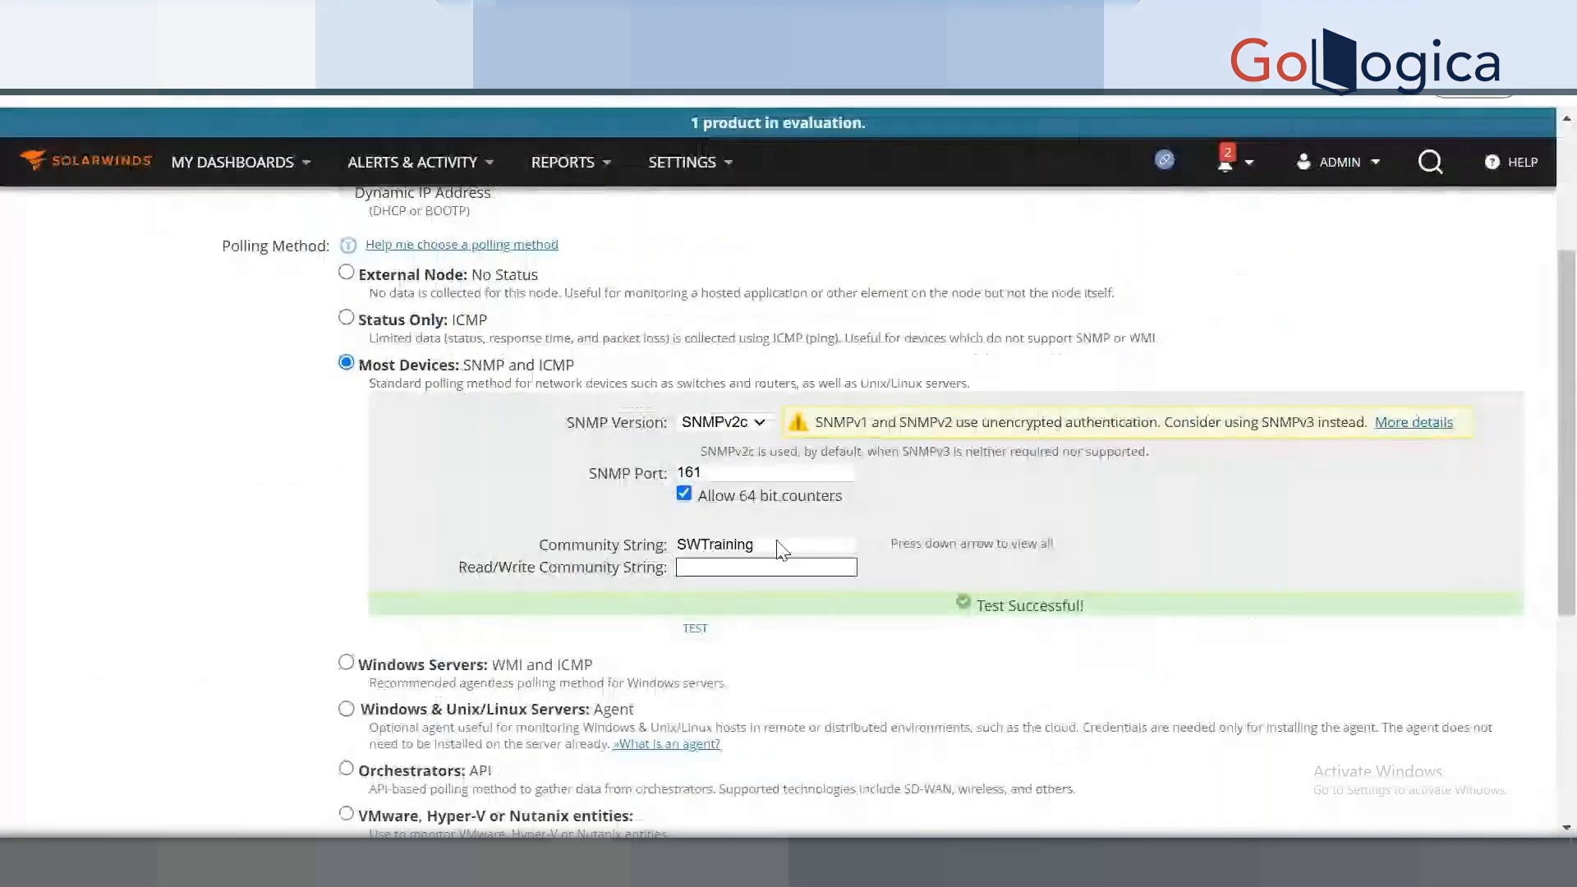
pyautogui.doubleClick(701, 544)
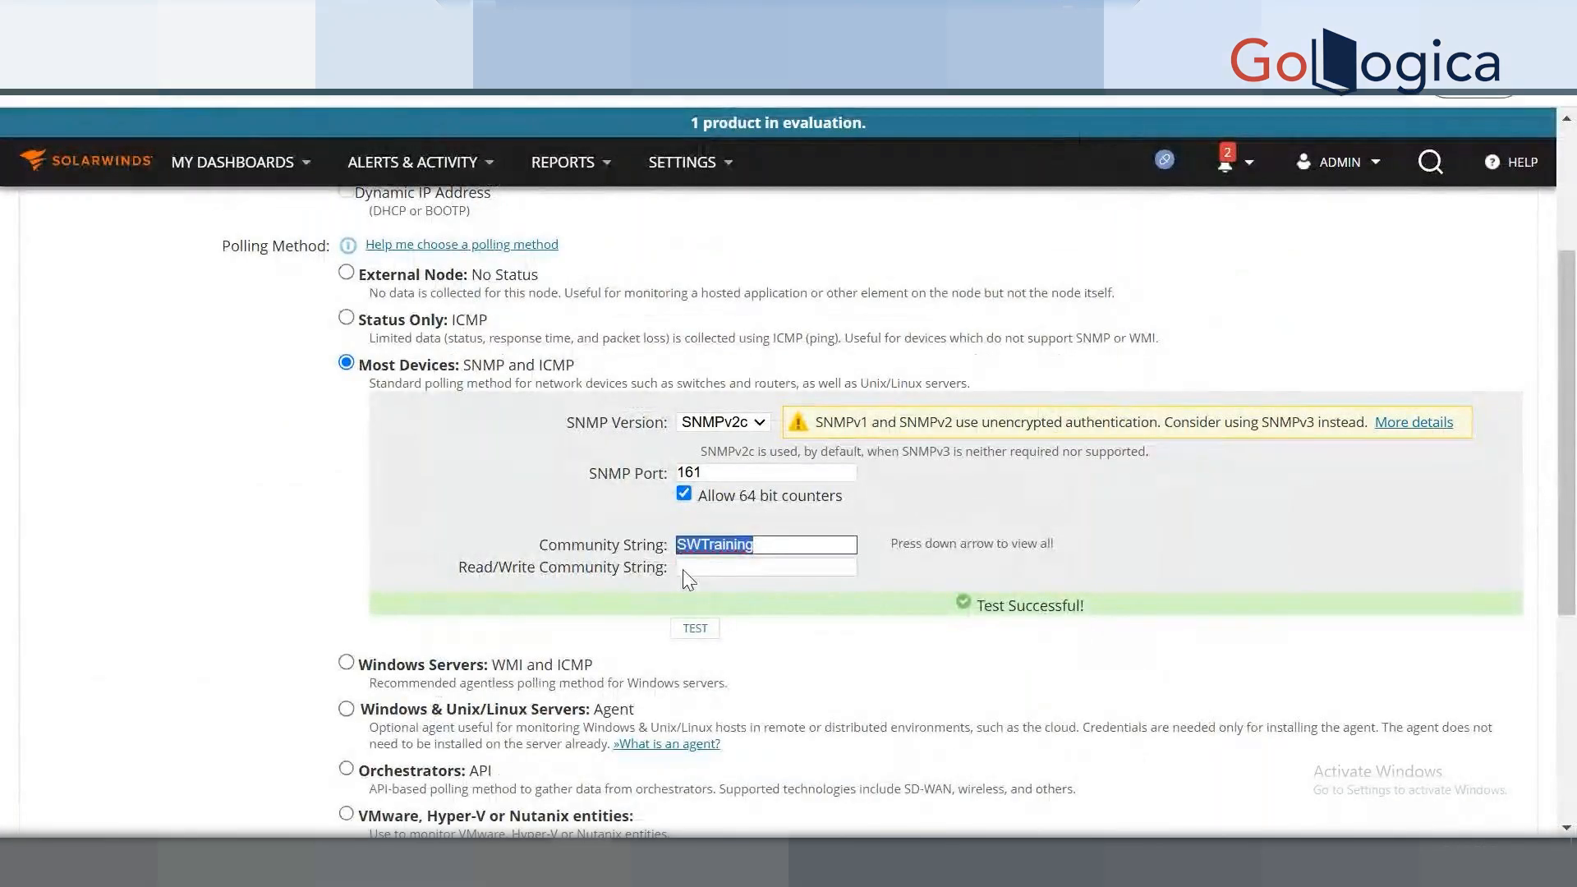
pyautogui.click(694, 570)
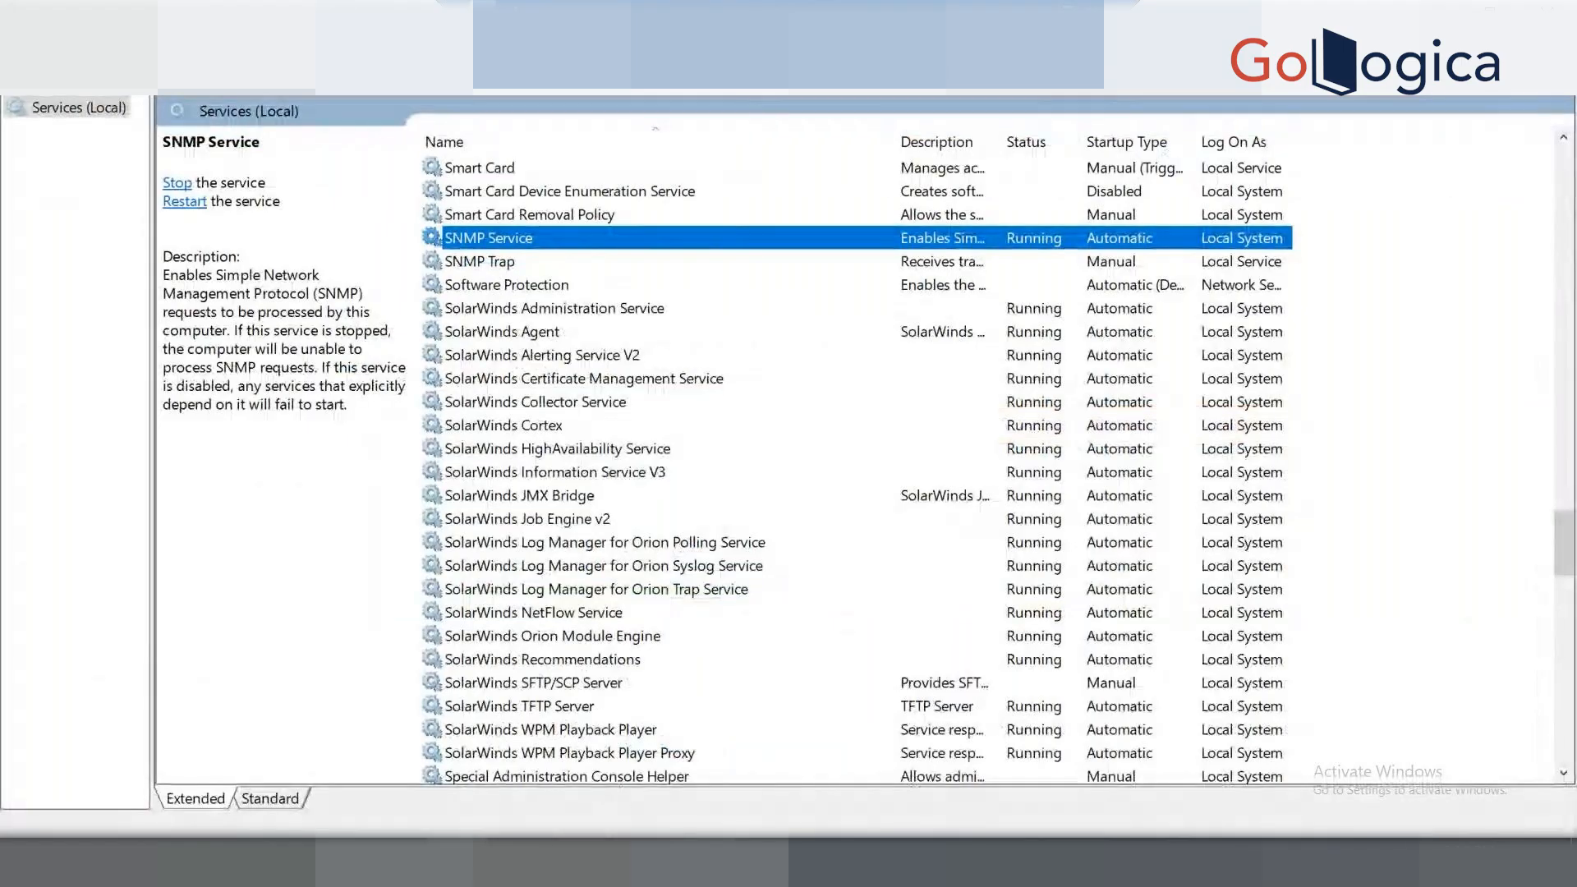
pyautogui.click(727, 858)
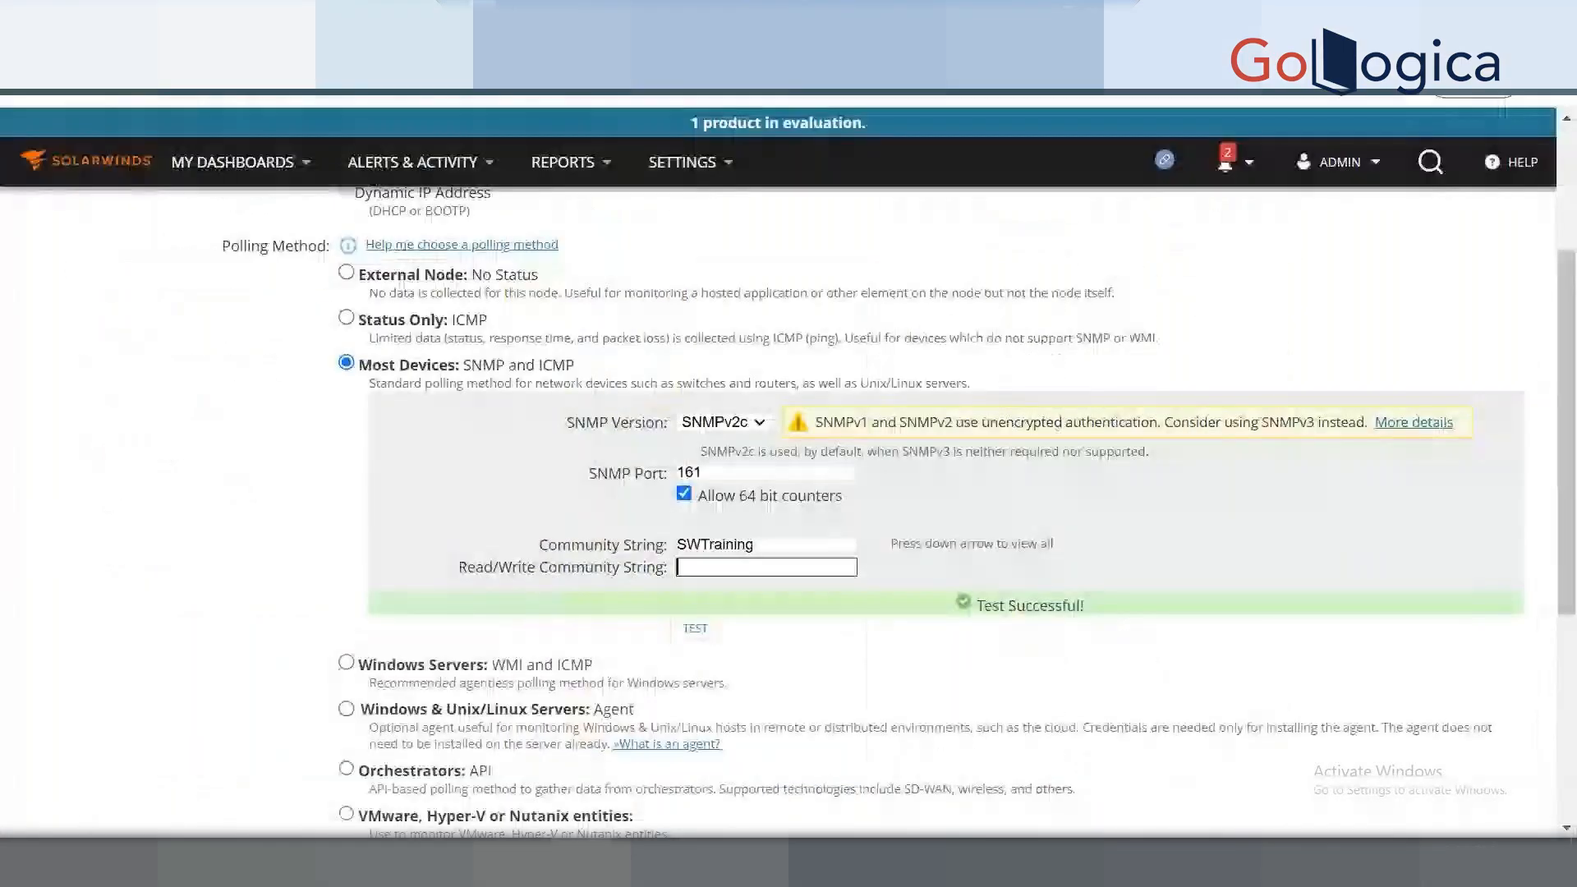
pyautogui.click(306, 529)
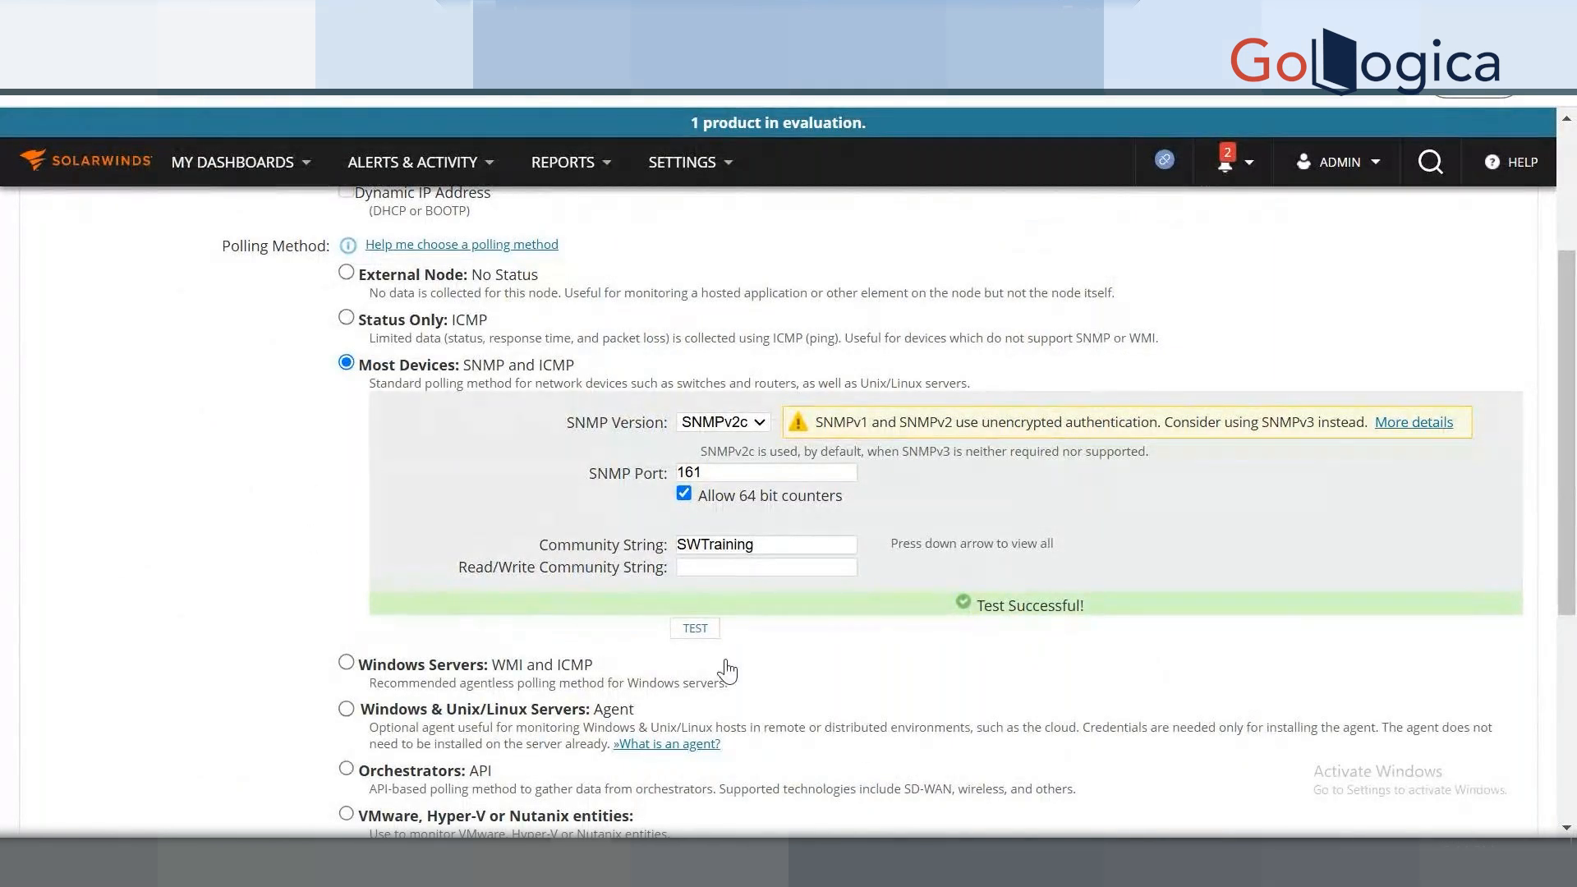
# Rerun the SNMP credential test for 192.168.1.22 and confirm it still succeeds.
pyautogui.click(694, 629)
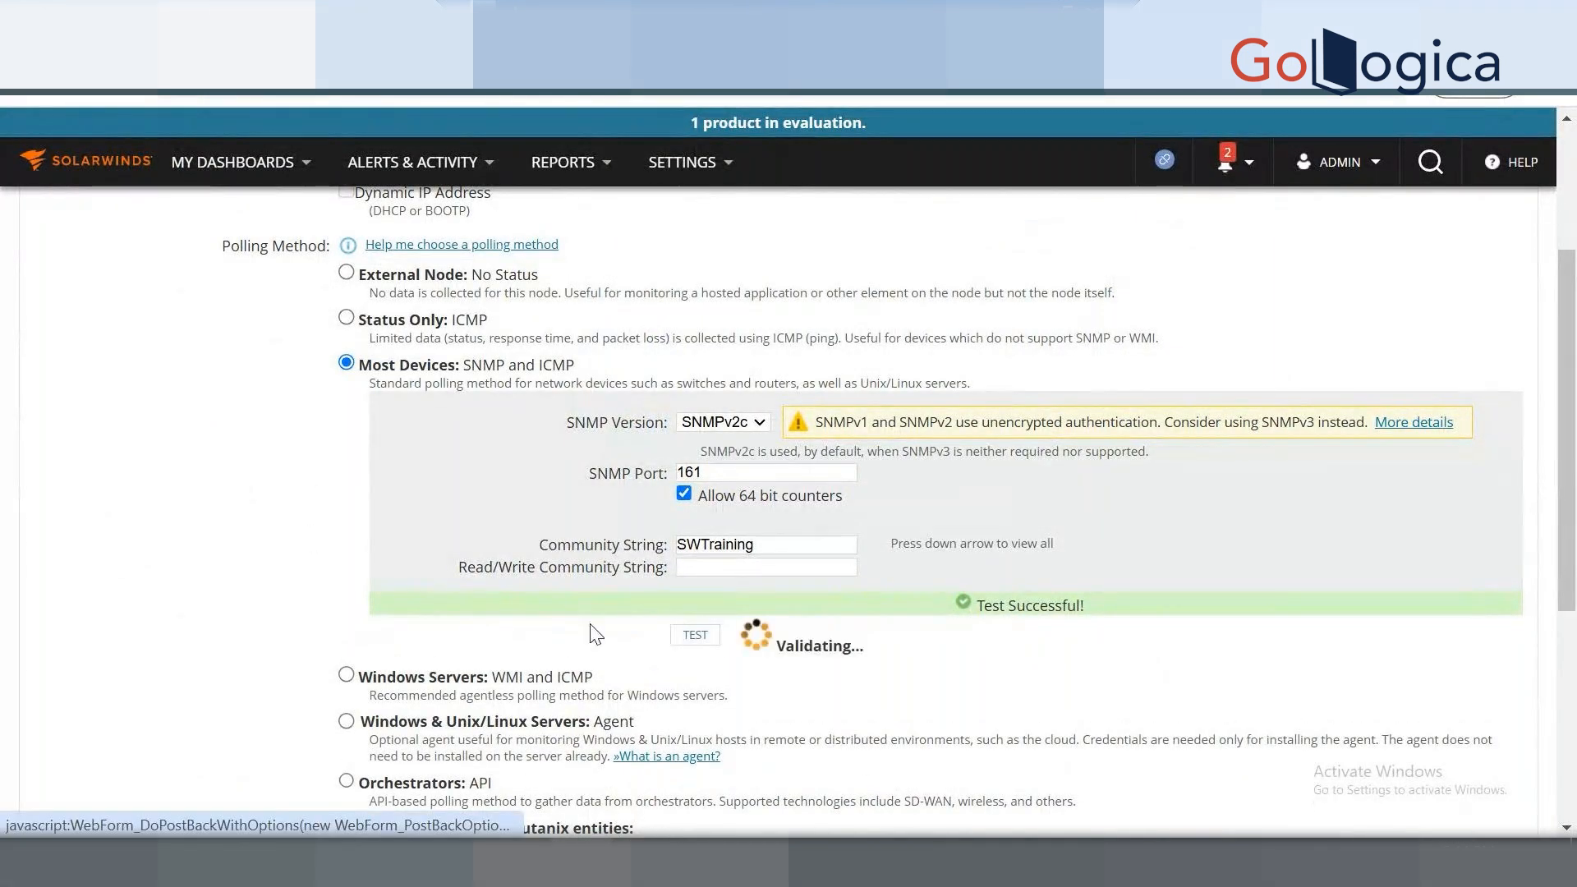
pyautogui.scroll(3, 264, 617)
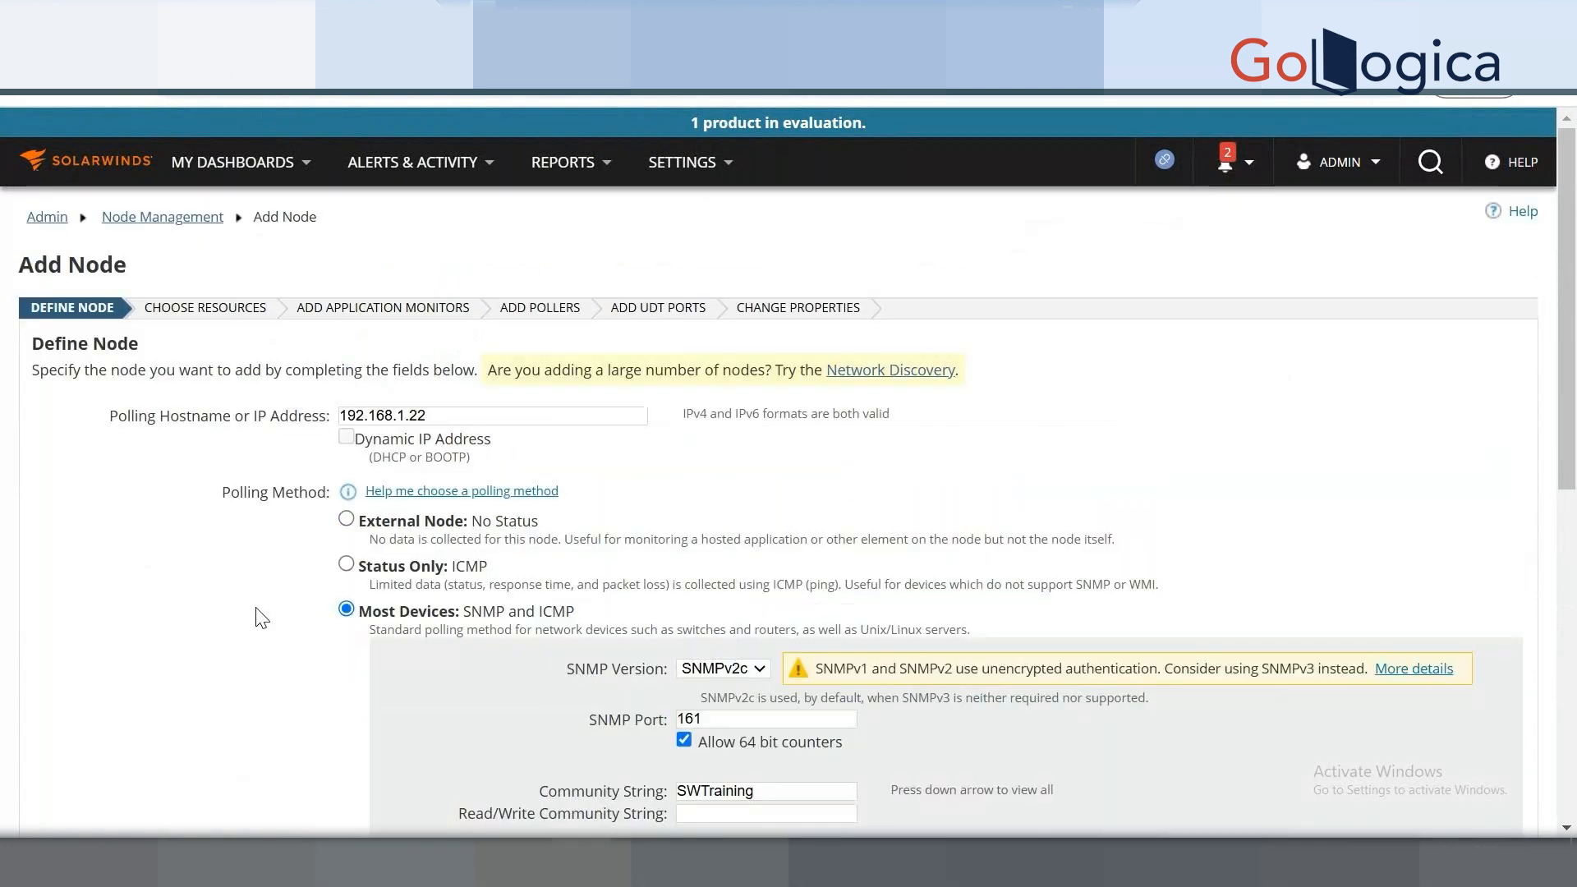
pyautogui.scroll(-3, 261, 617)
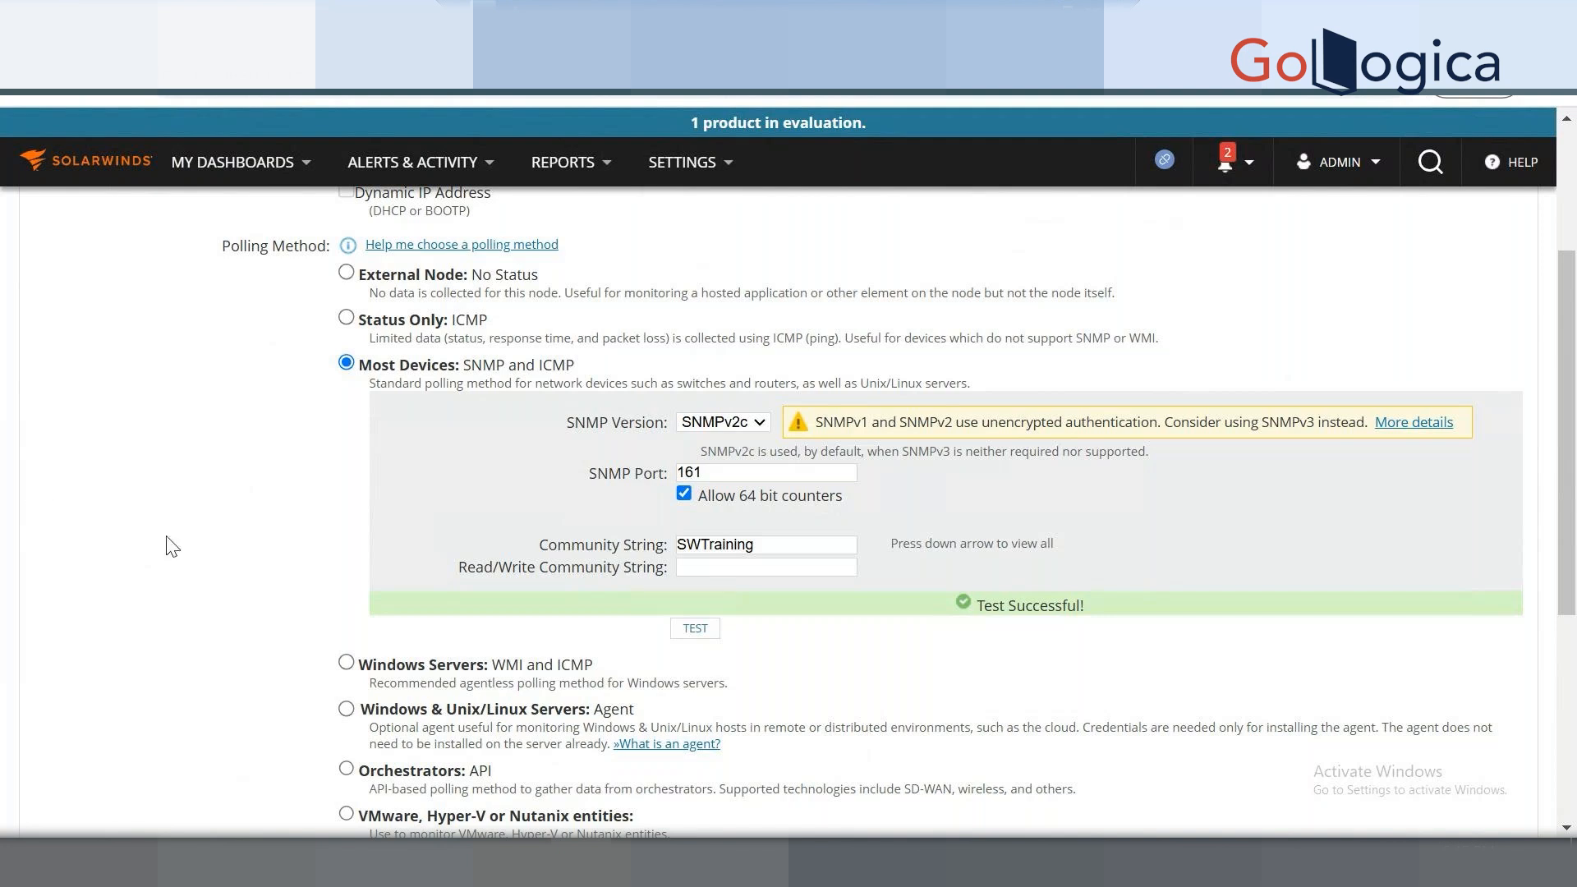
# Cancel the SWTraining community rights edit in SNMP Service properties, keeping READ ONLY.
pyautogui.click(458, 863)
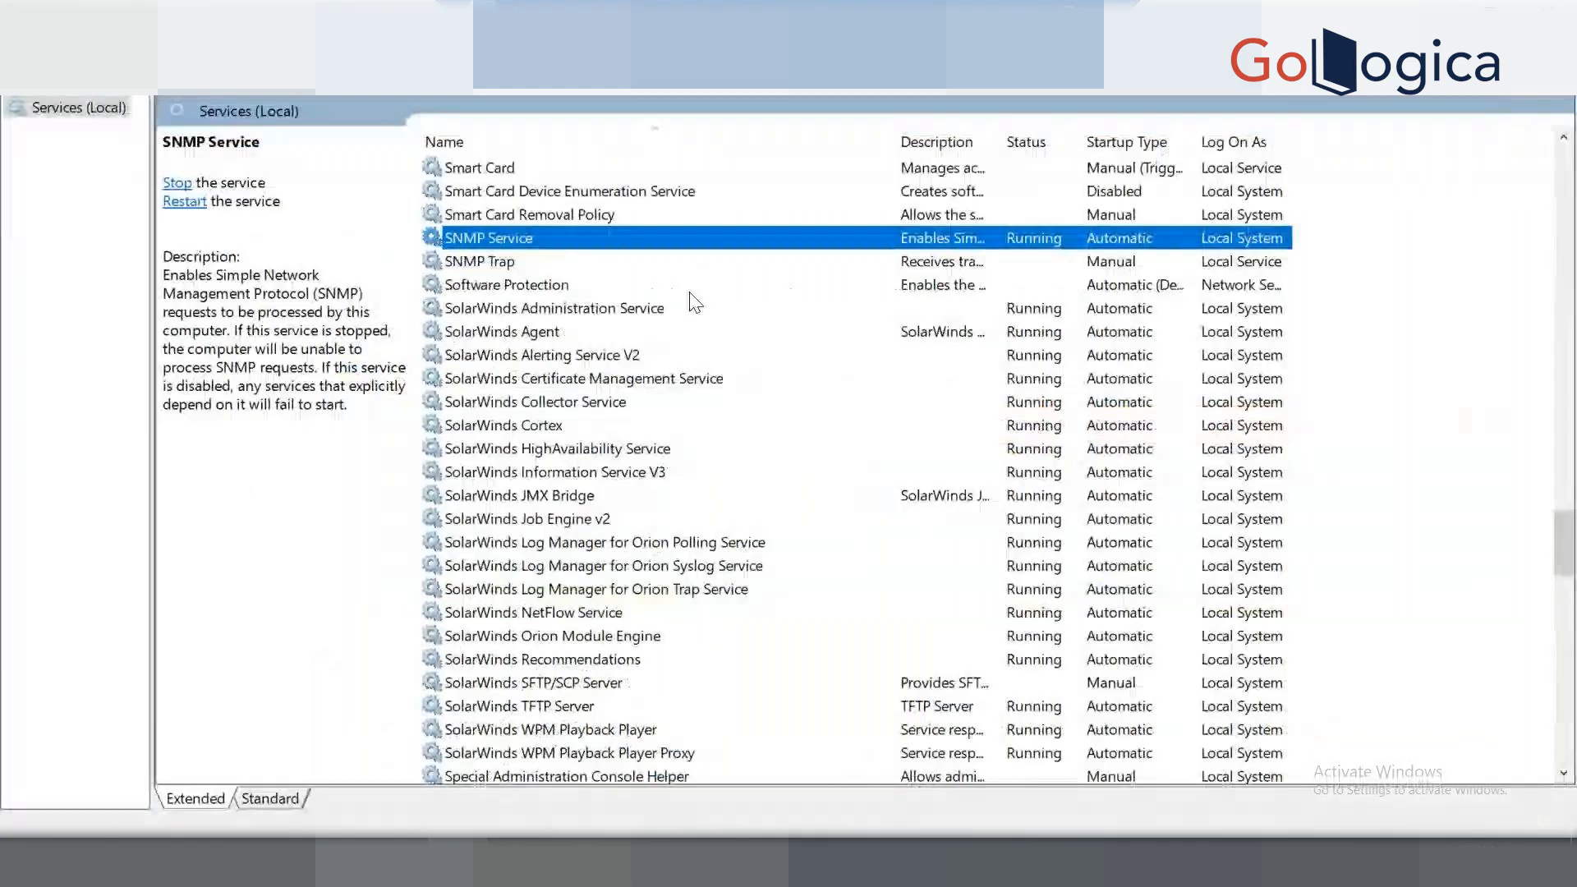
pyautogui.rightClick(575, 239)
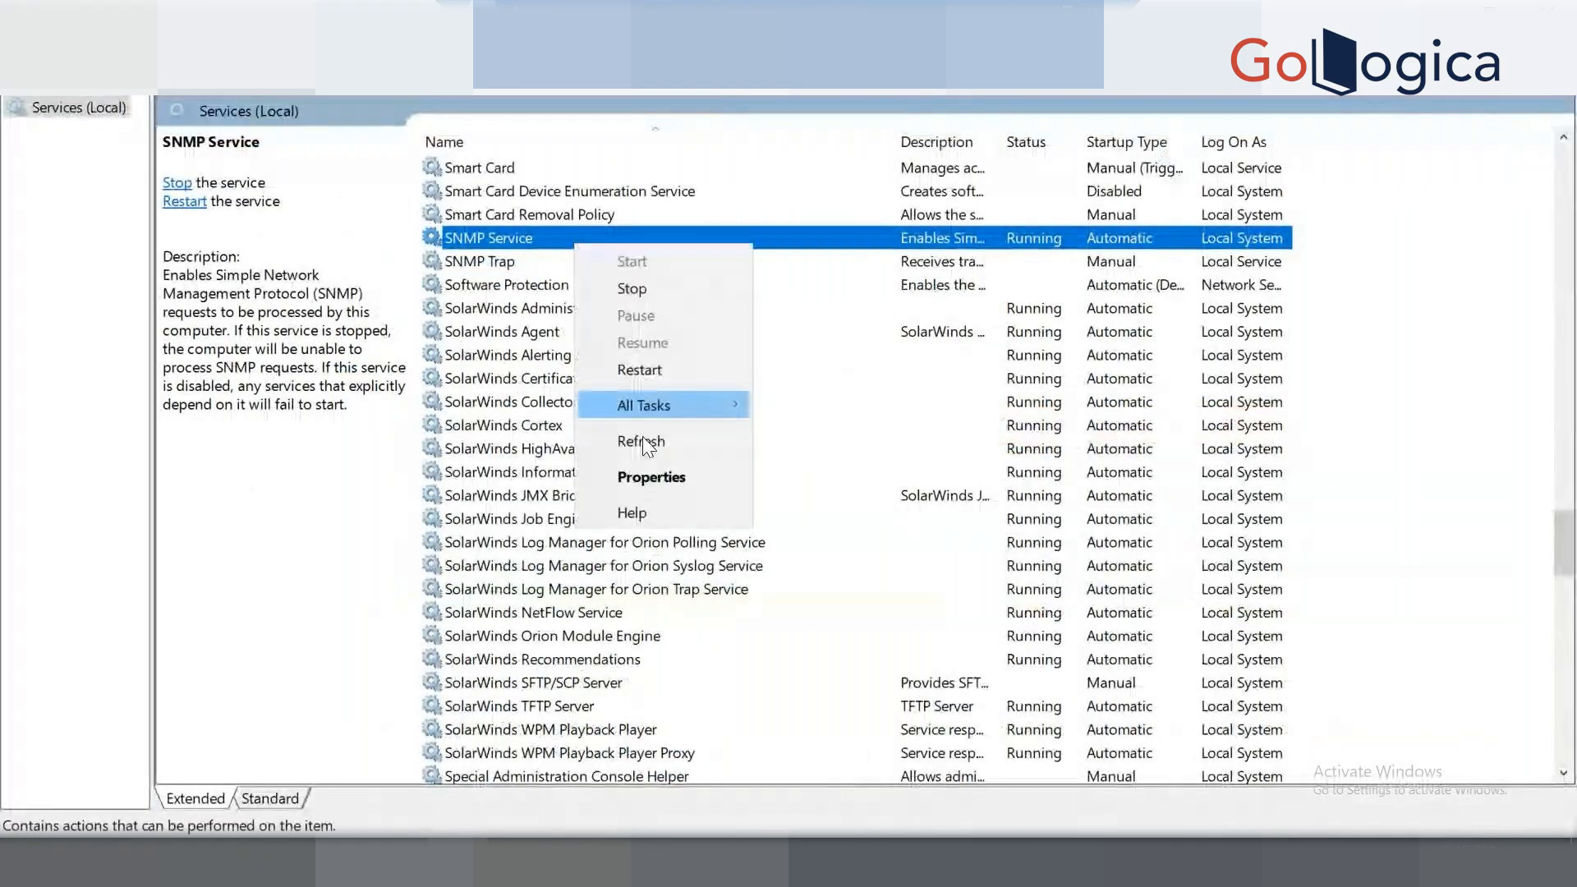
pyautogui.click(642, 475)
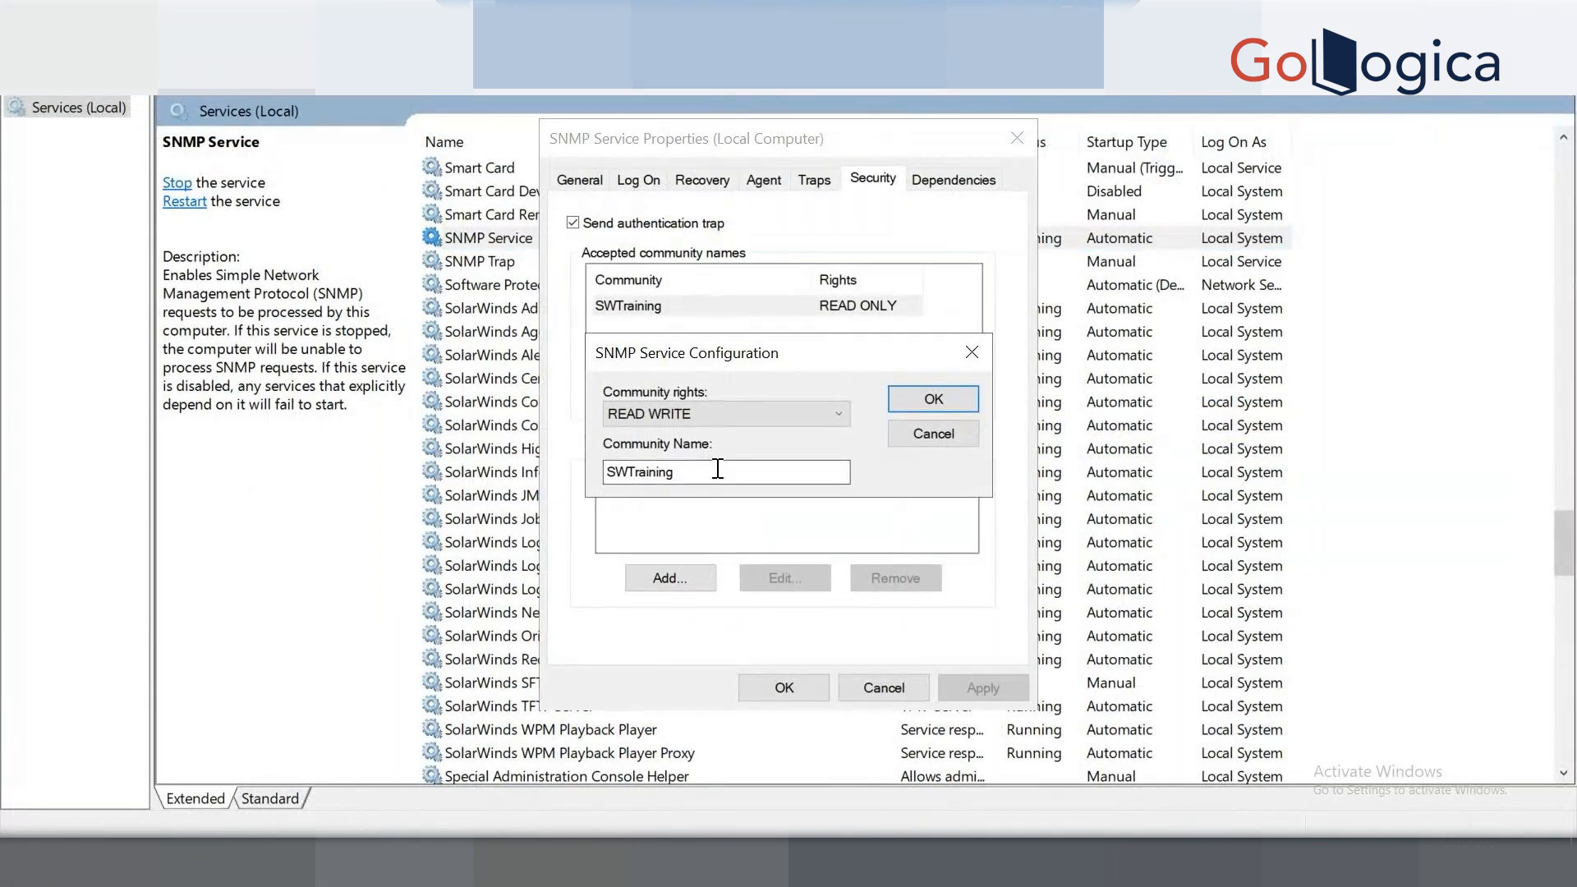
pyautogui.click(726, 404)
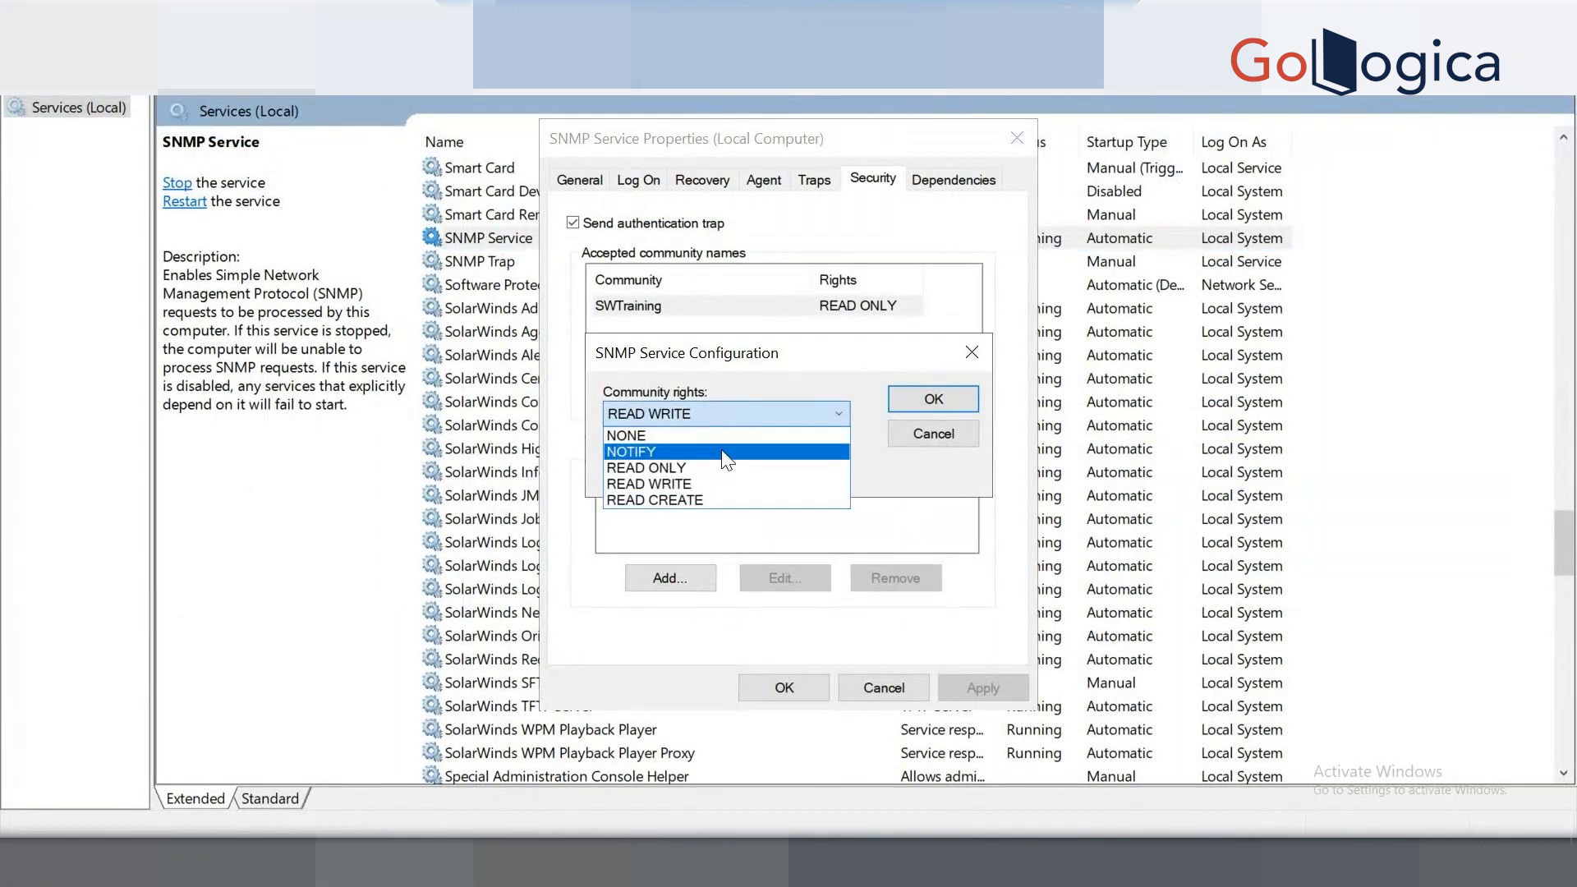
pyautogui.click(915, 431)
pyautogui.click(901, 439)
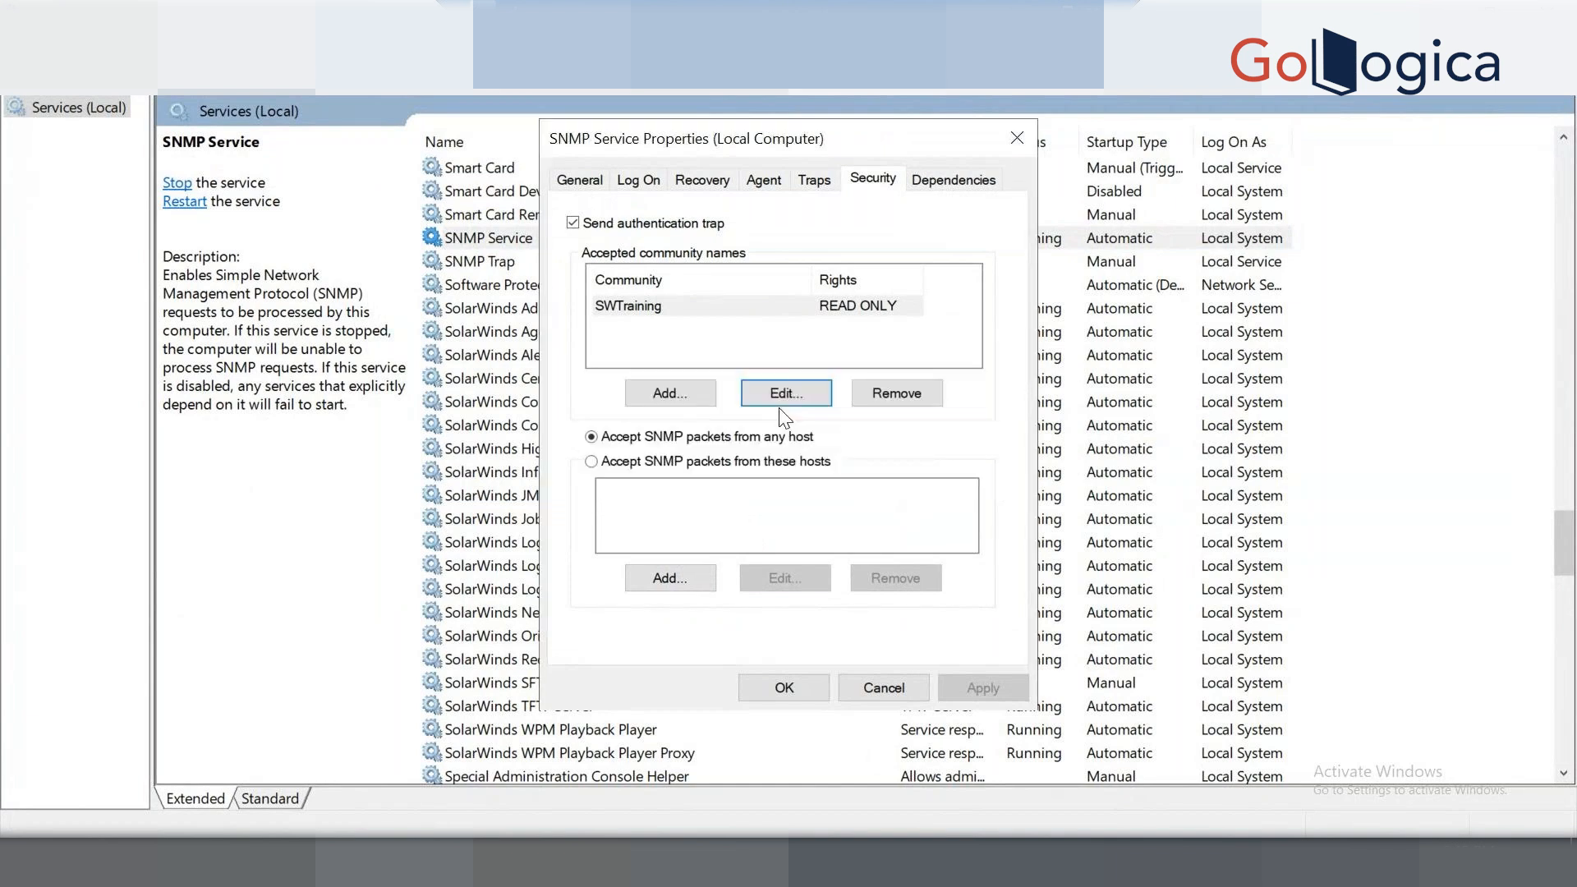
pyautogui.click(787, 310)
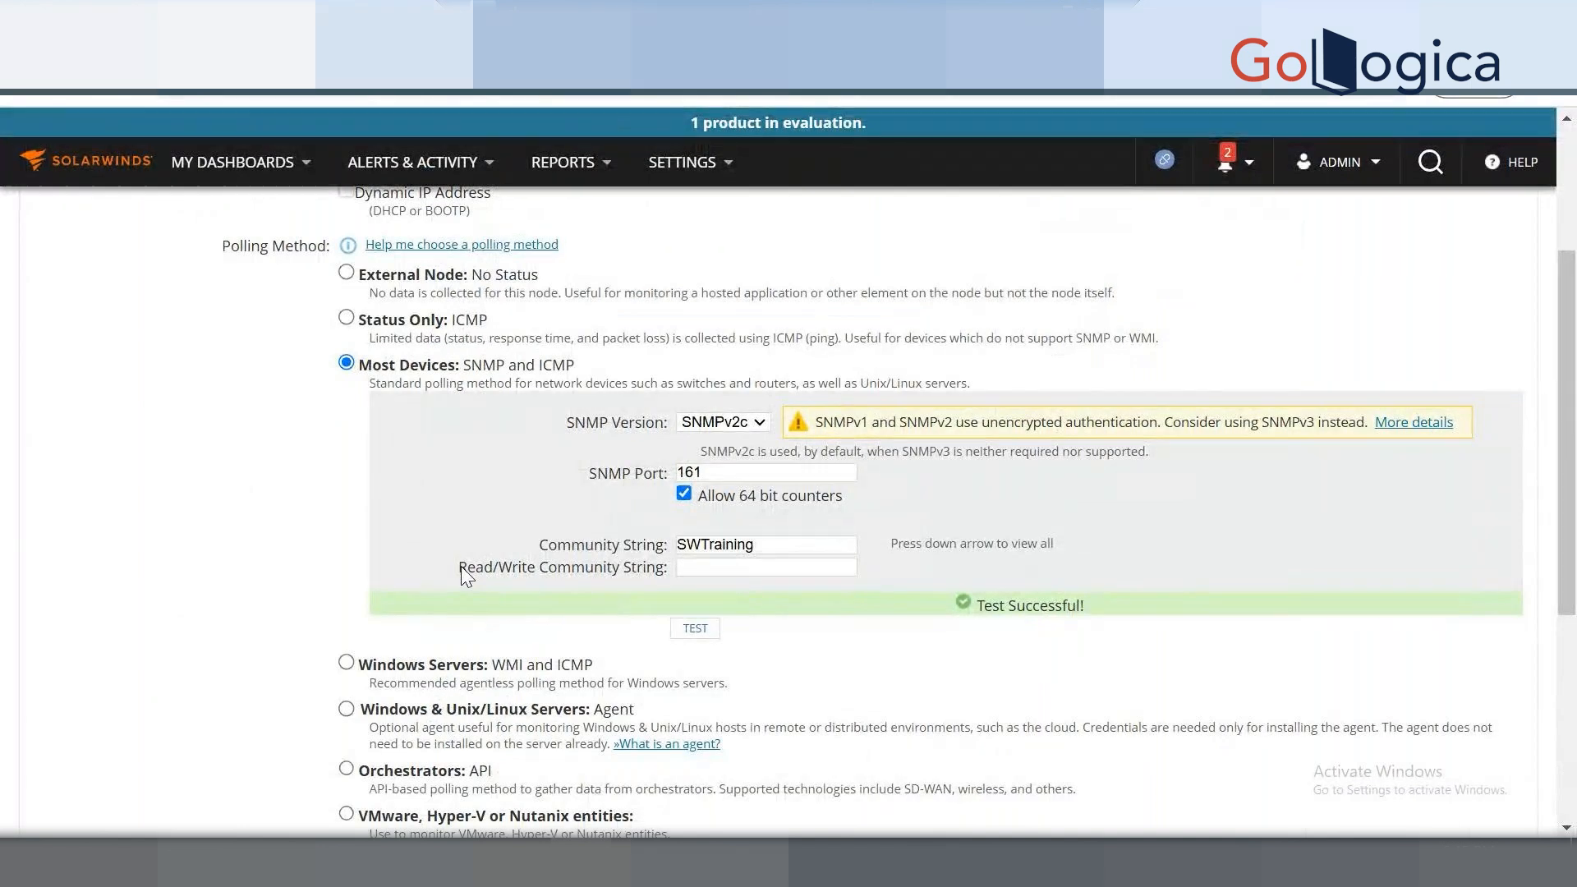
pyautogui.moveTo(461, 565); pyautogui.dragTo(663, 568)
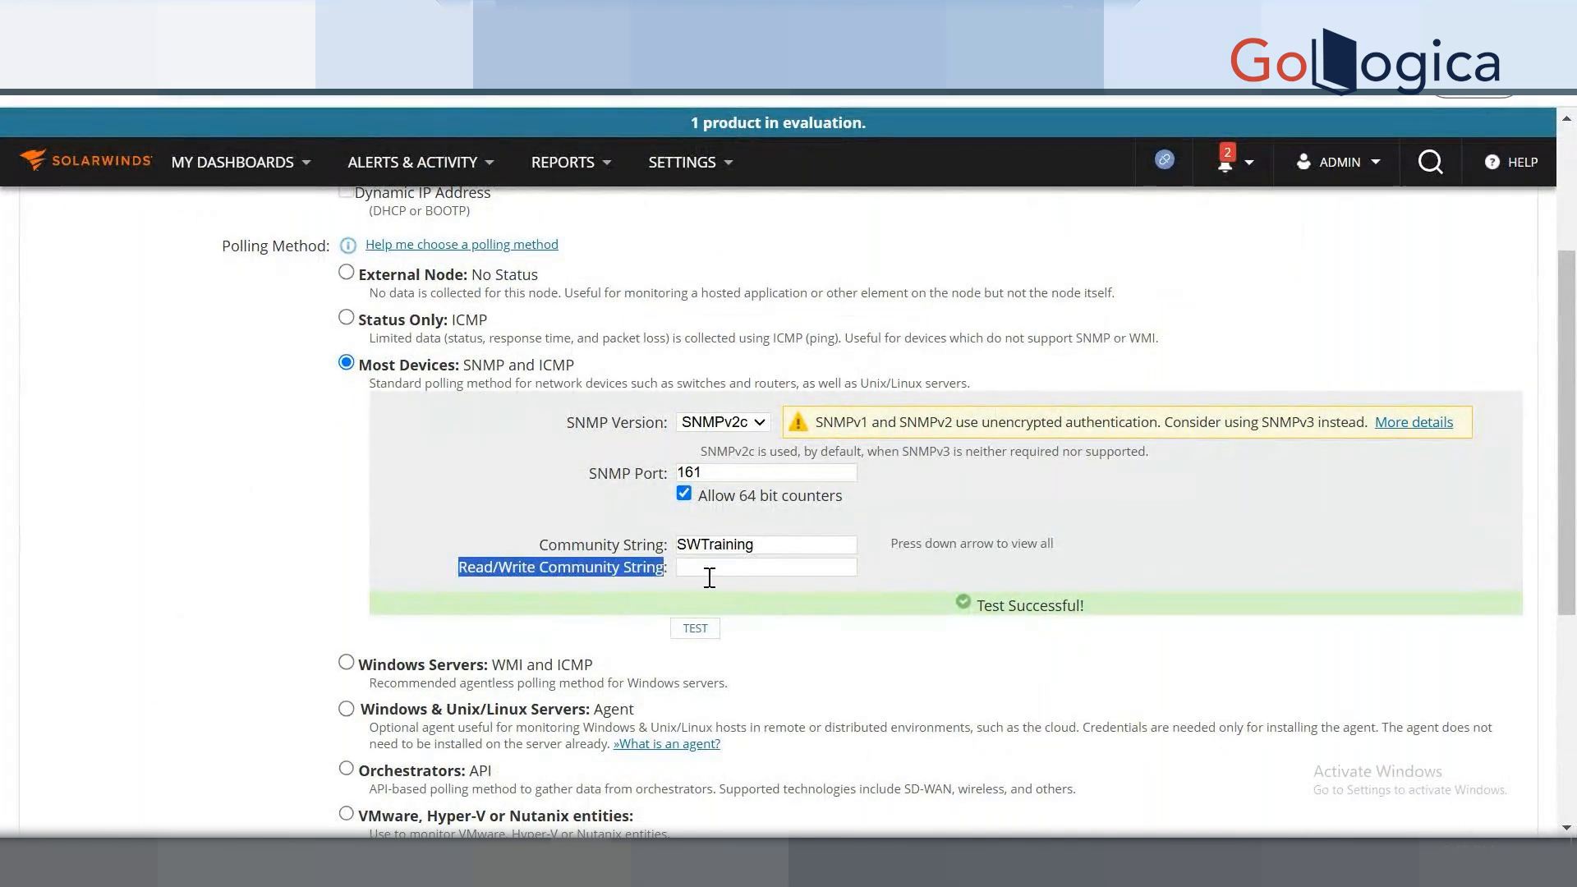
pyautogui.click(524, 584)
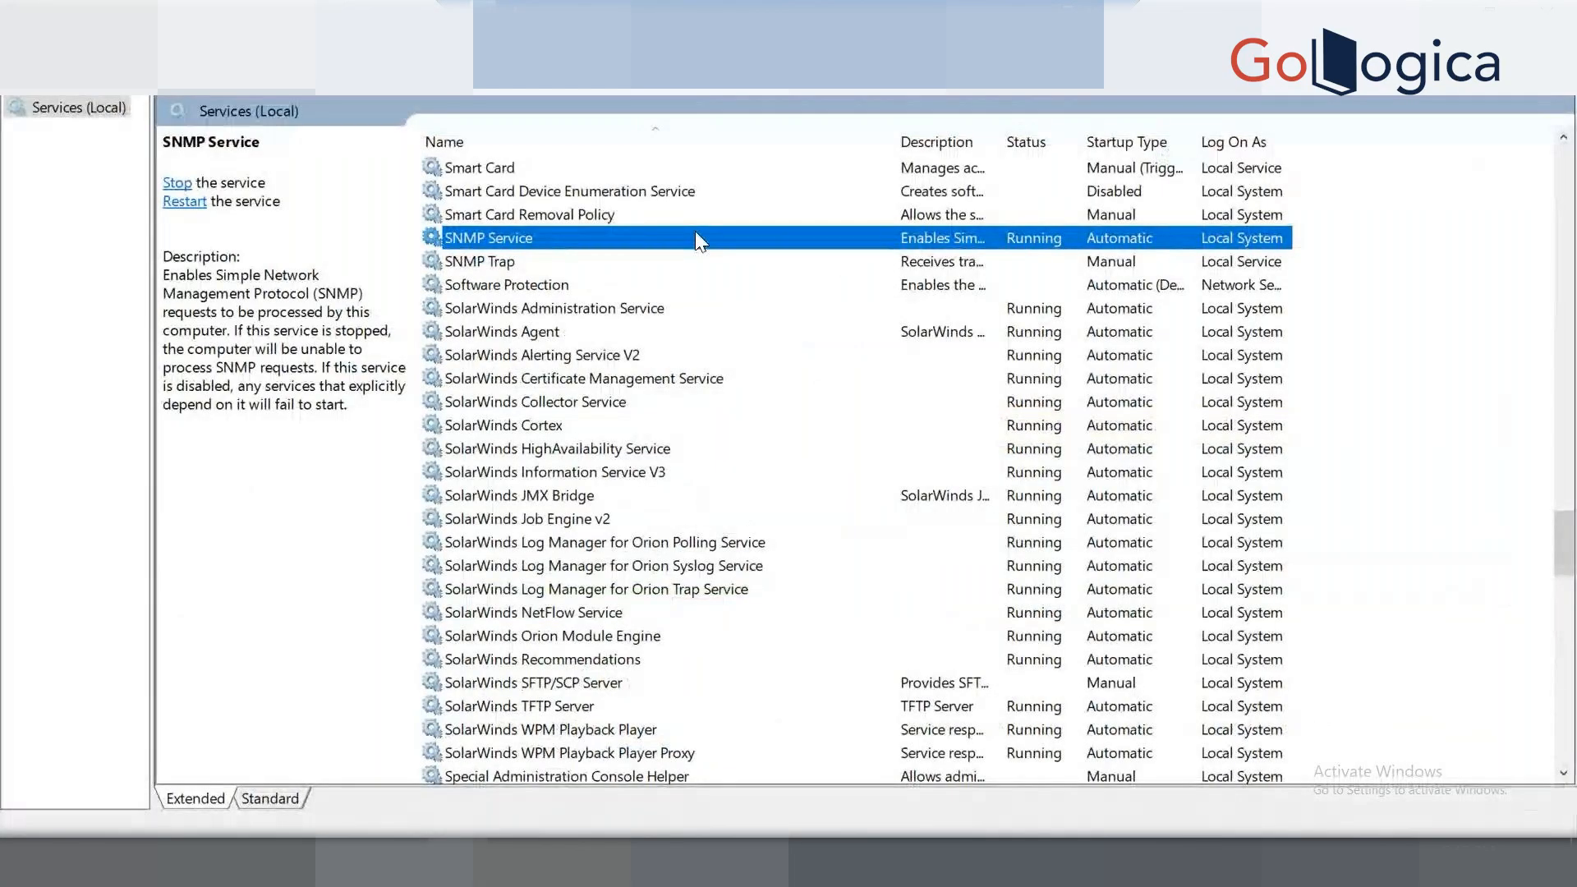
# Open the SNMP Service Properties from its context menu in Windows Services.
pyautogui.rightClick(696, 234)
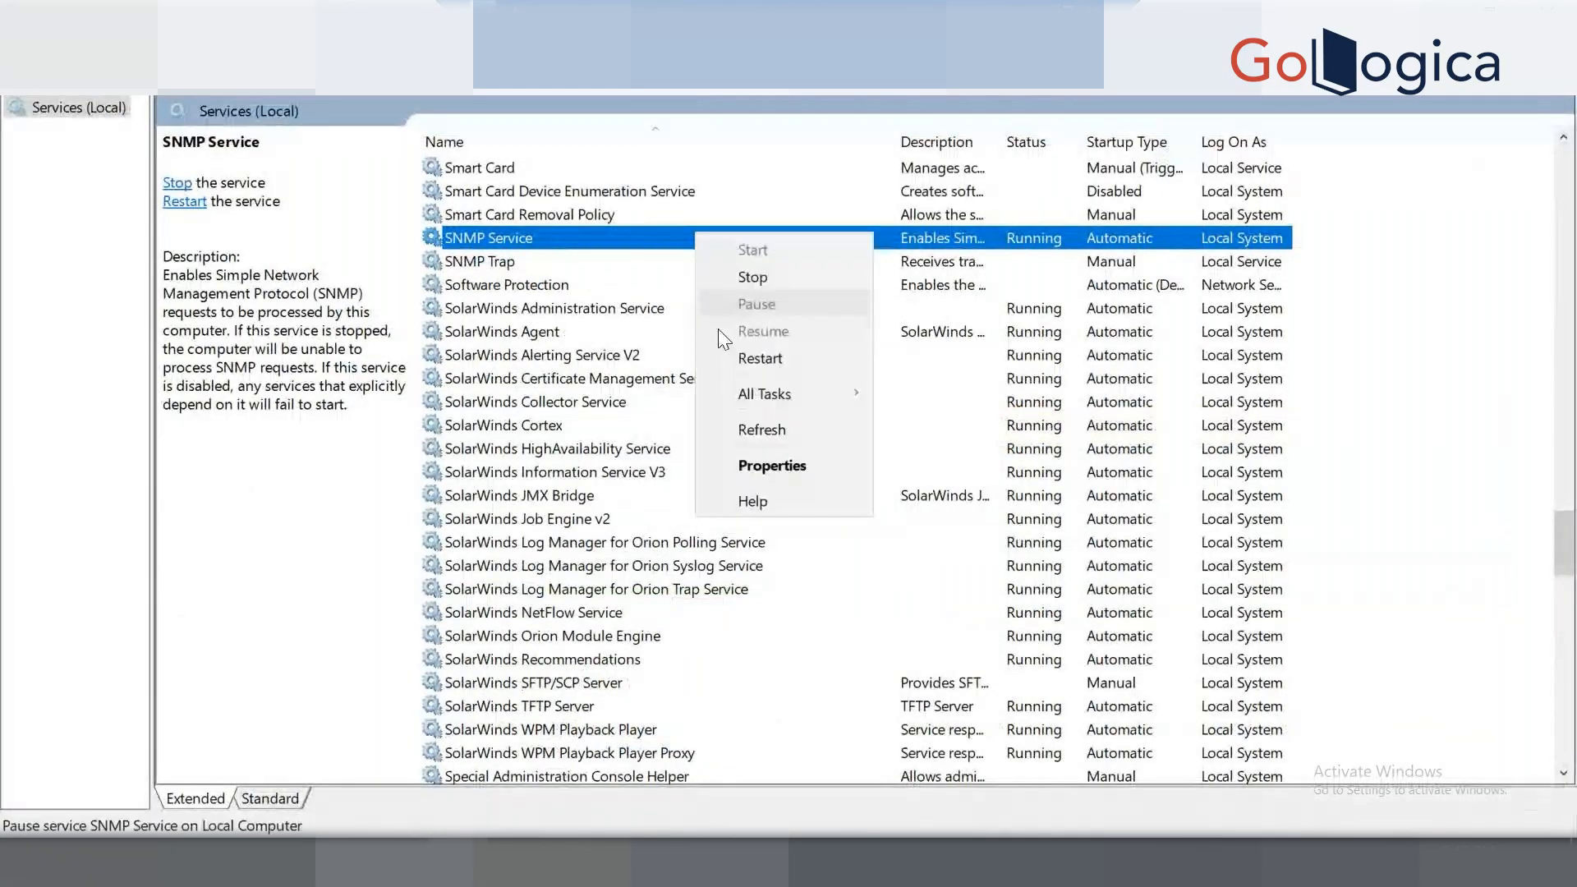
pyautogui.click(778, 464)
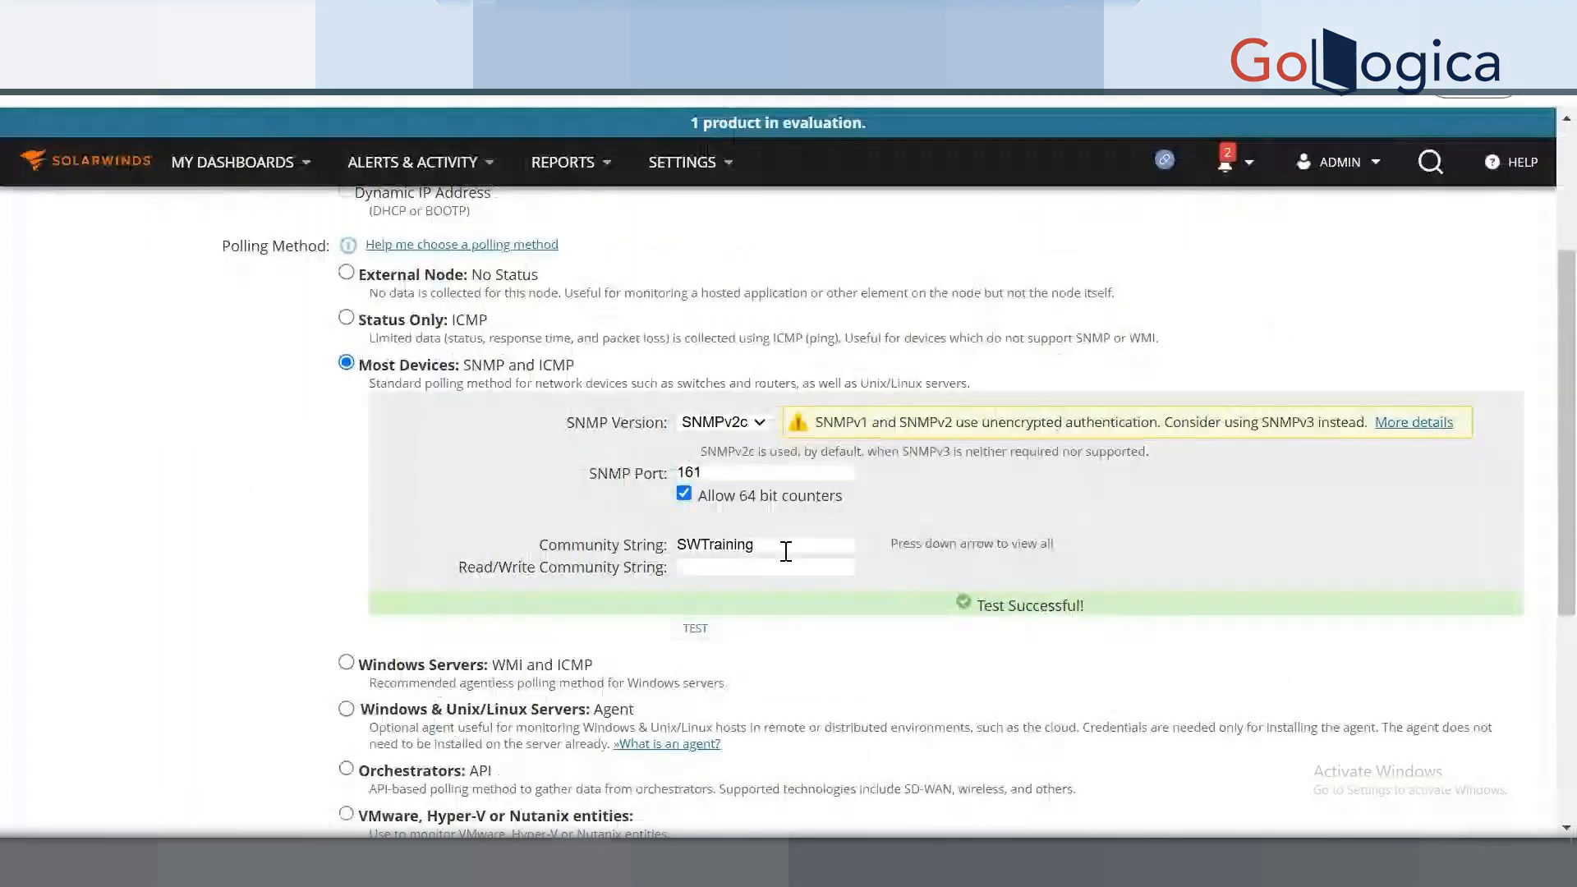
pyautogui.hotkey('ctrl', 'a')
pyautogui.hotkey('ctrl', 'x')
pyautogui.click(713, 572)
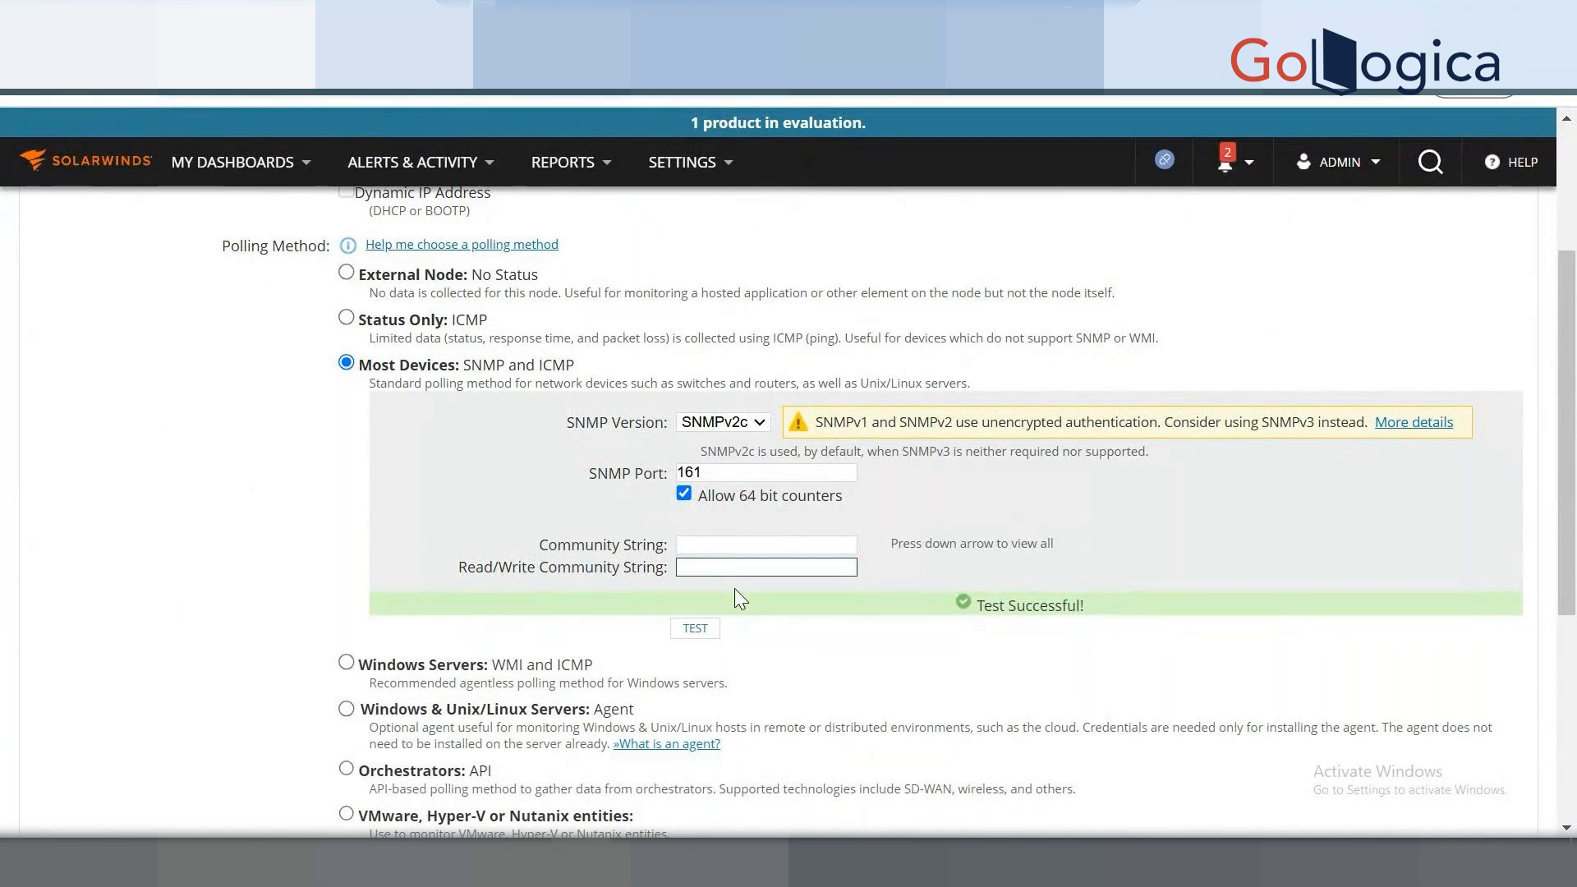
pyautogui.hotkey('ctrl', 'v')
pyautogui.moveTo(750, 568); pyautogui.dragTo(634, 557)
pyautogui.hotkey('ctrl', 'x')
pyautogui.click(716, 541)
pyautogui.hotkey('ctrl', 'v')
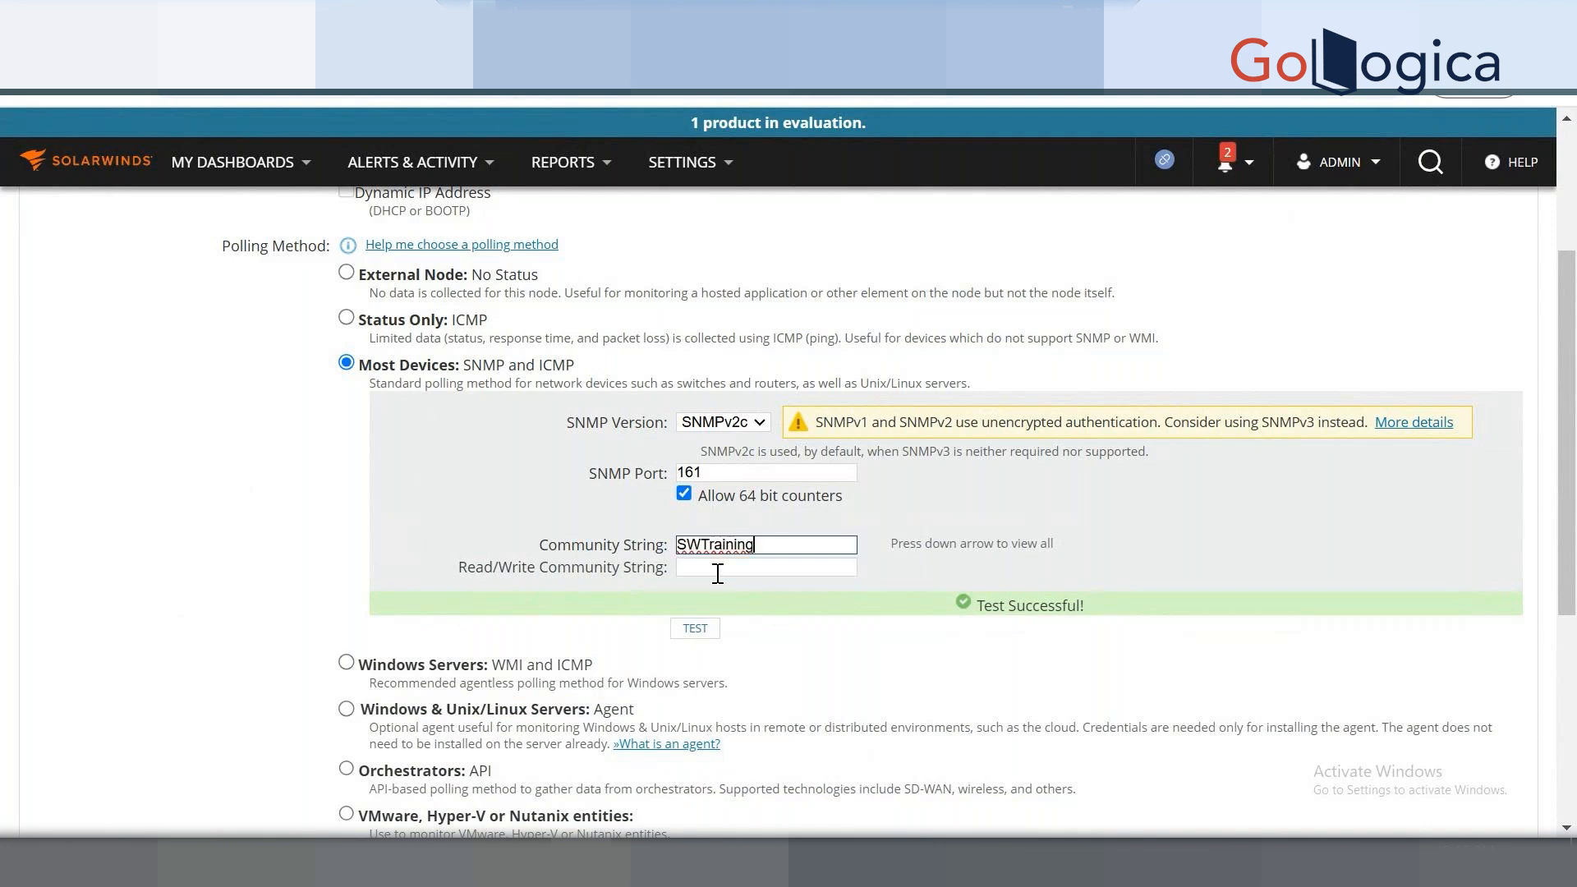
pyautogui.click(697, 628)
# Switch the node's SNMP Version to SNMPv3.
pyautogui.click(720, 423)
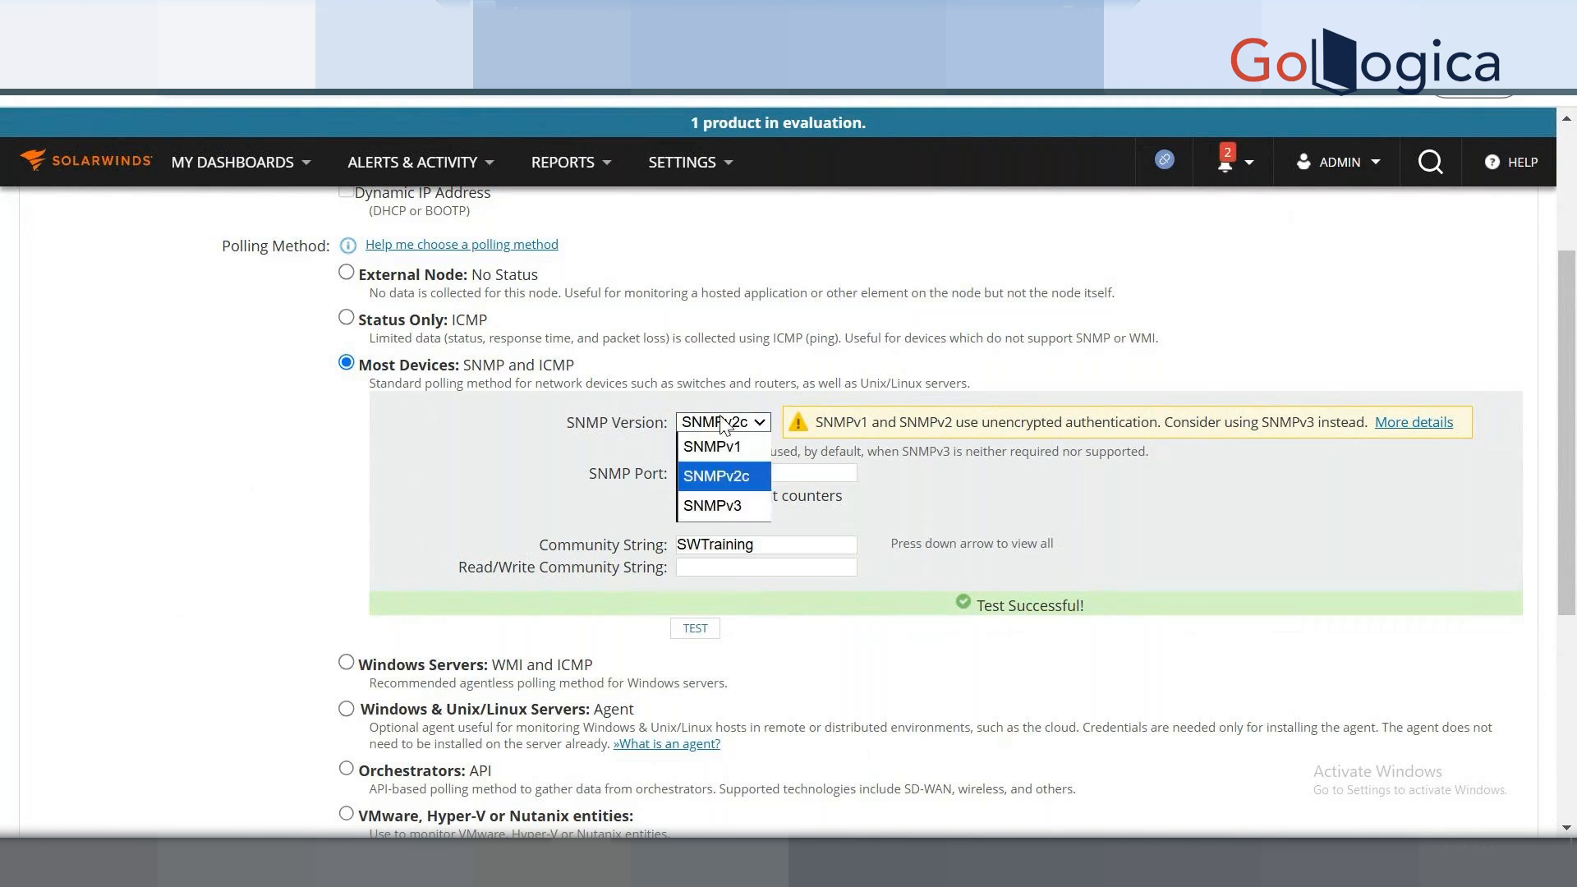
pyautogui.click(726, 504)
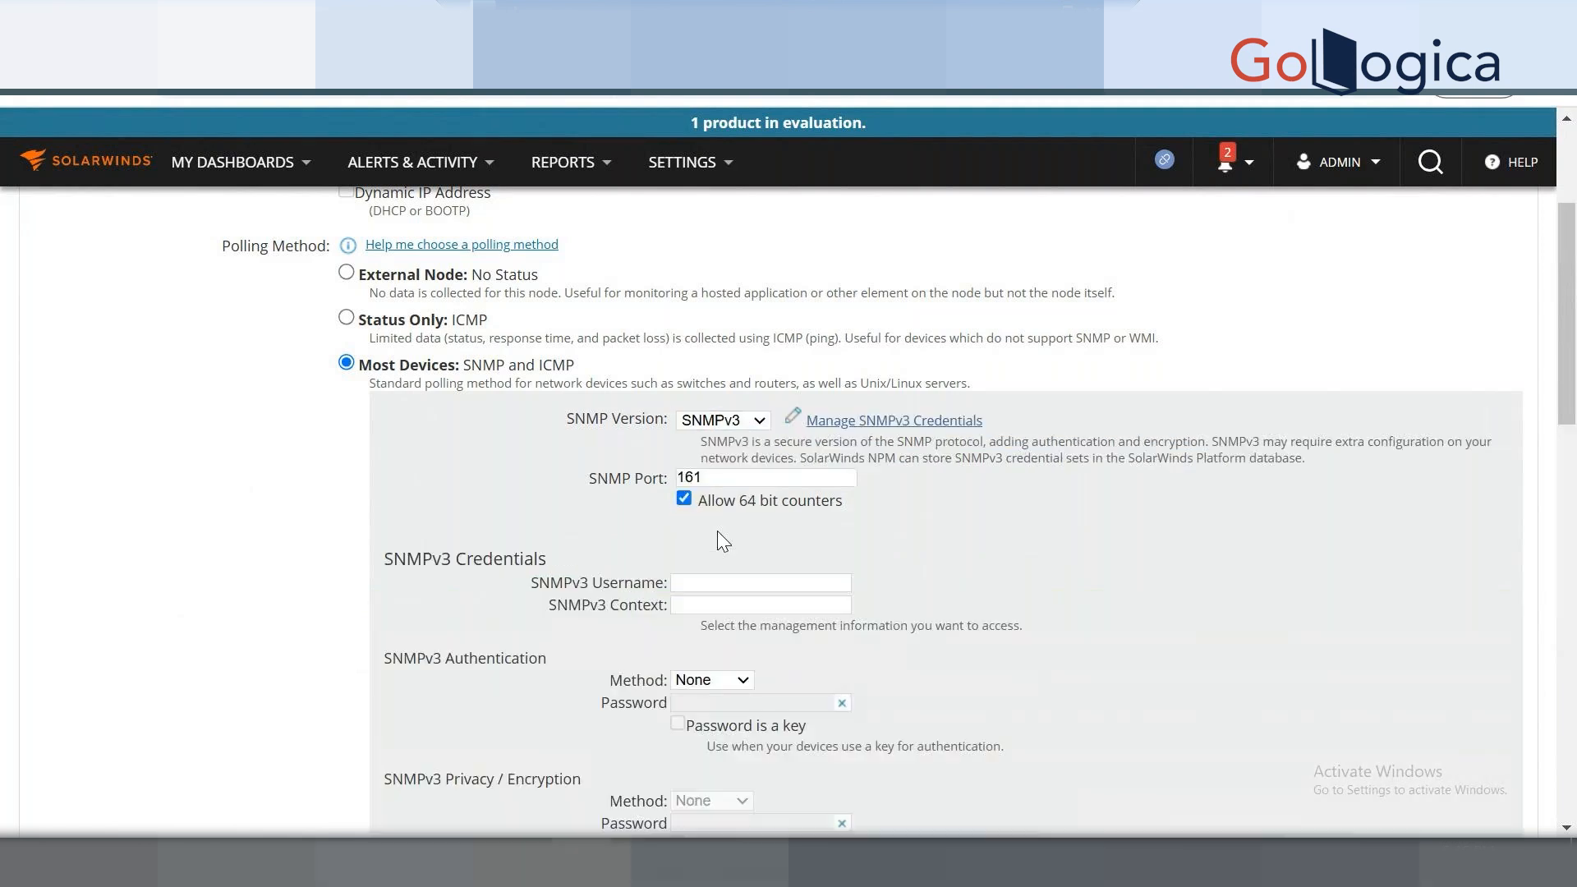
pyautogui.scroll(-2, 897, 558)
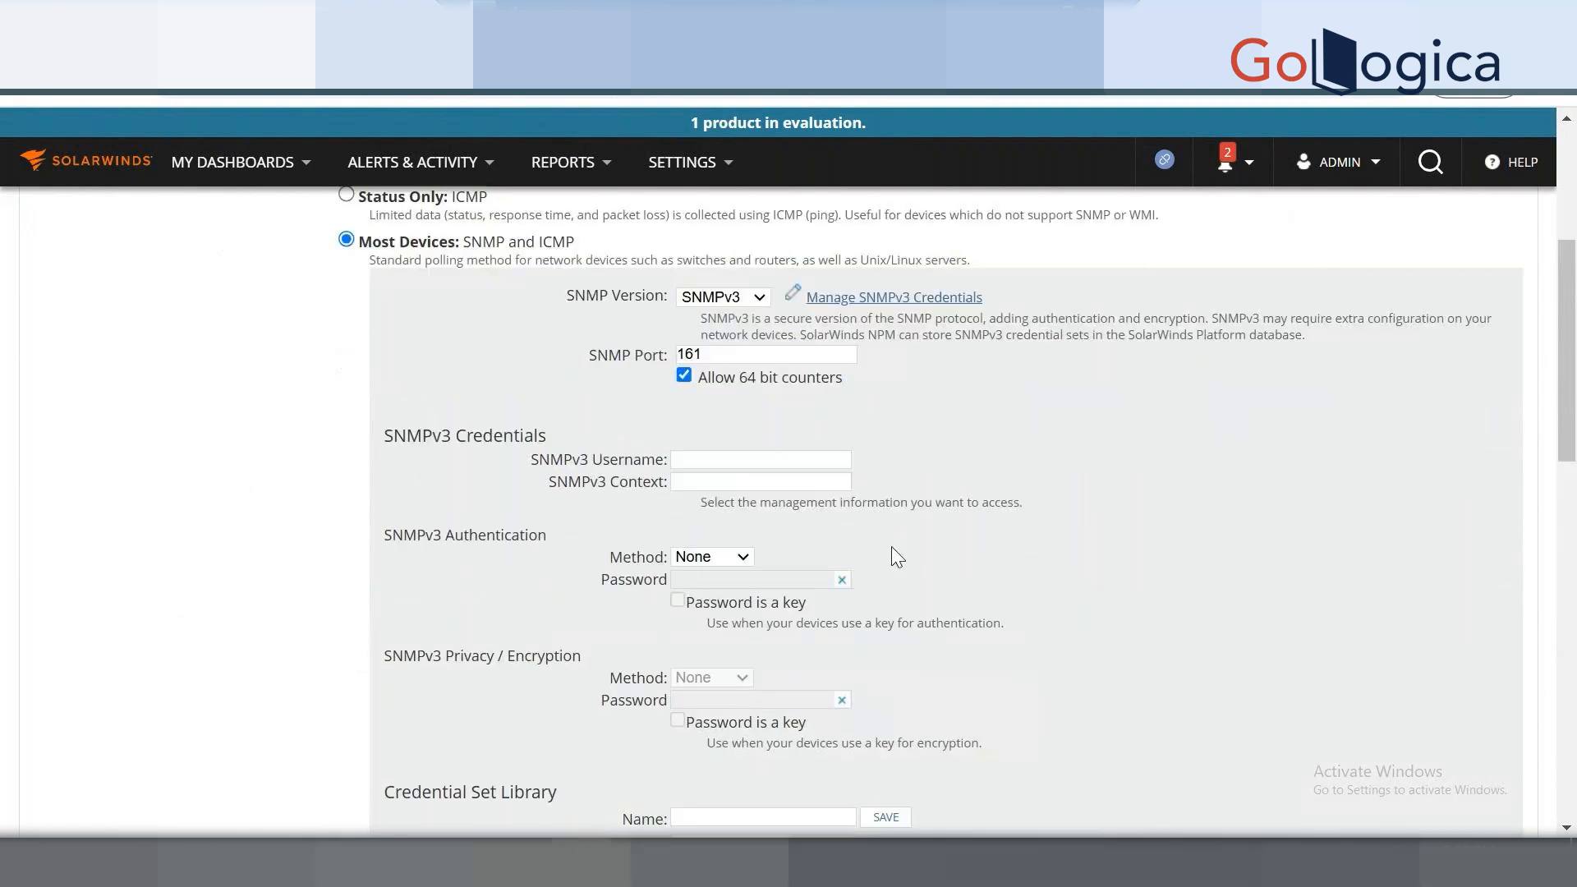
pyautogui.click(725, 459)
# Set the SNMPv3 authentication method to MD5 and the privacy method to AES128.
pyautogui.click(726, 558)
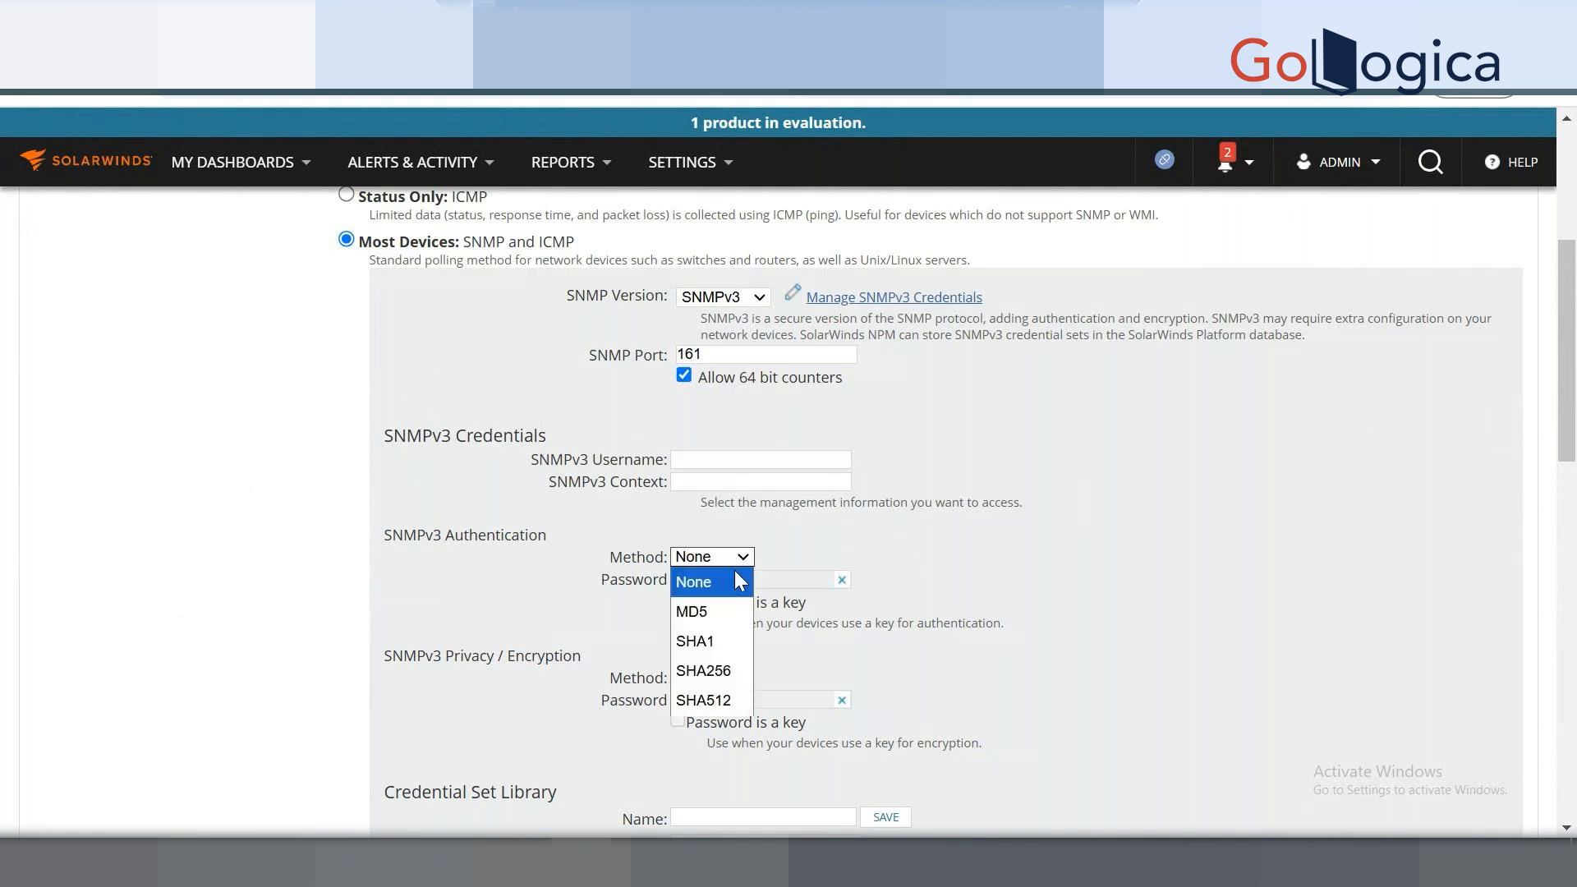
pyautogui.click(705, 618)
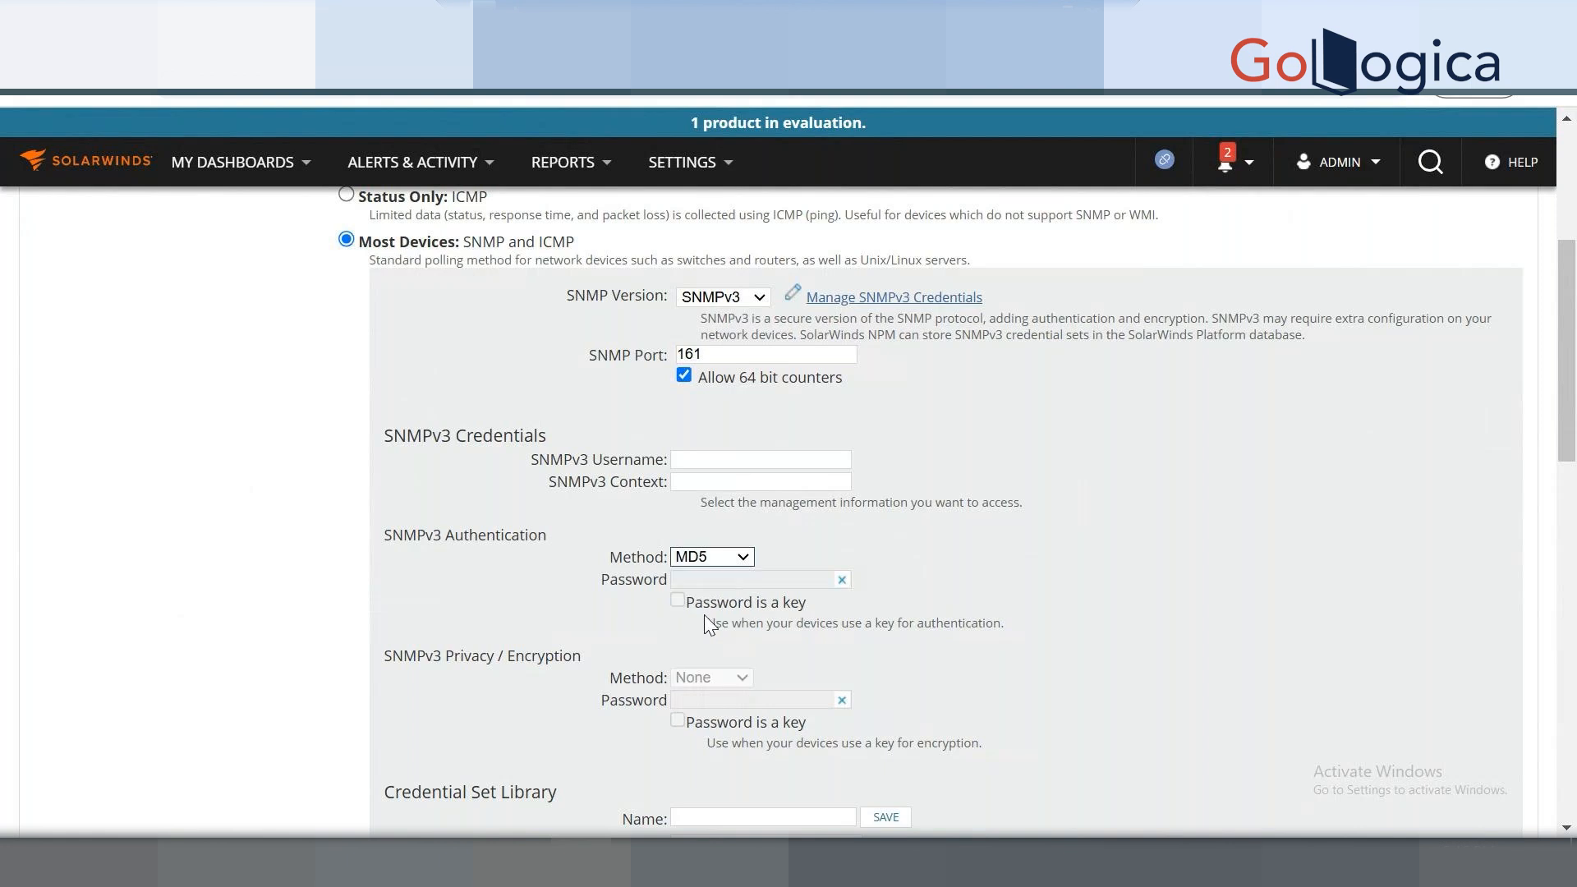
pyautogui.scroll(-3, 661, 615)
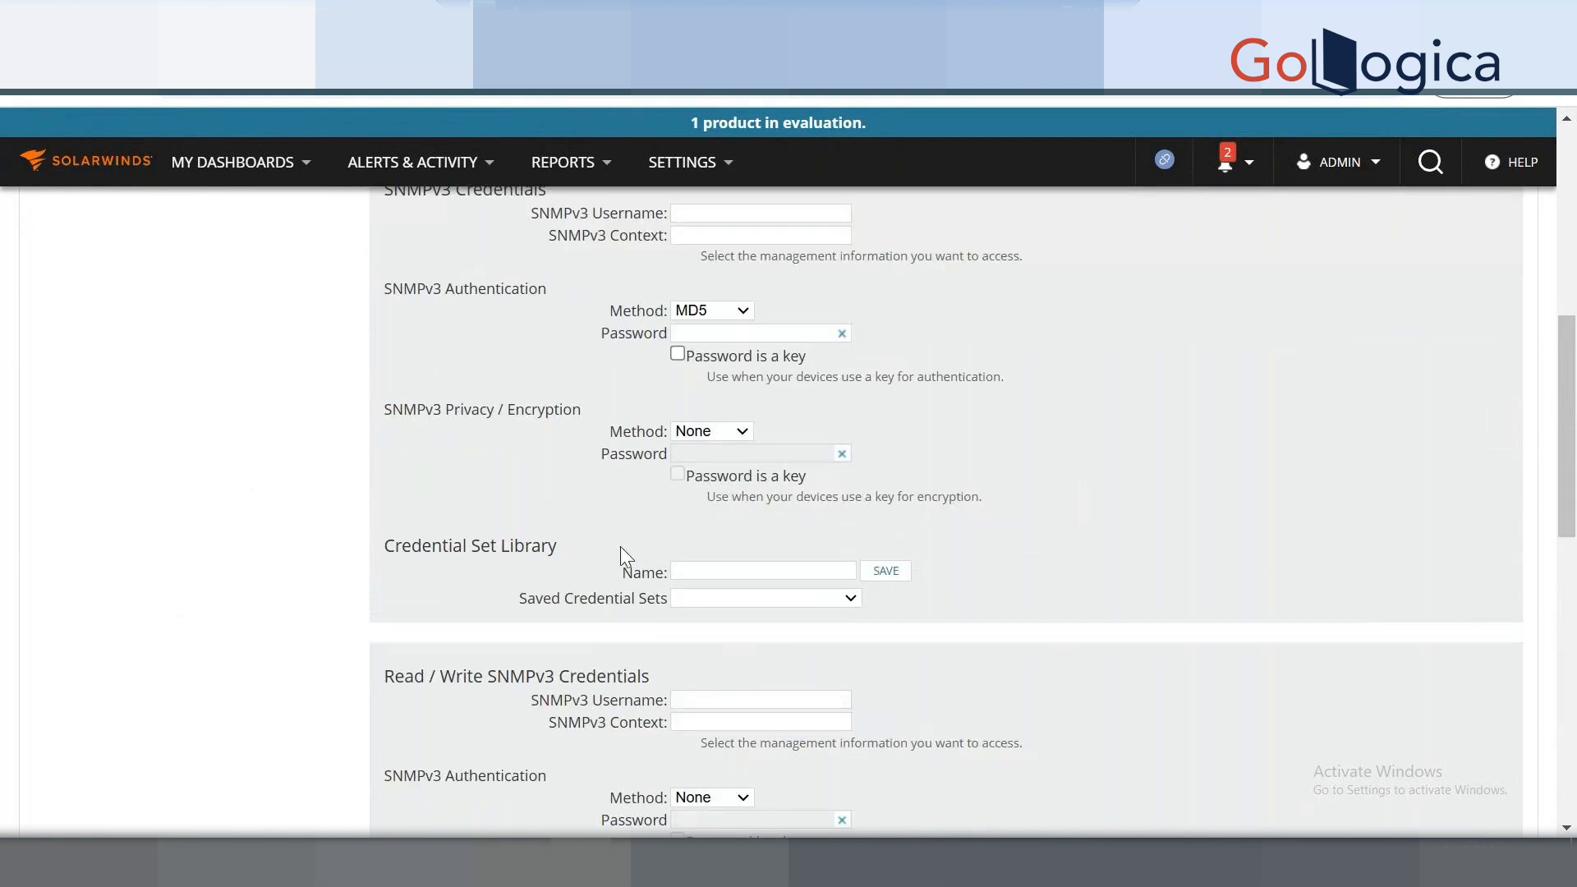
pyautogui.scroll(2, 623, 547)
pyautogui.click(711, 555)
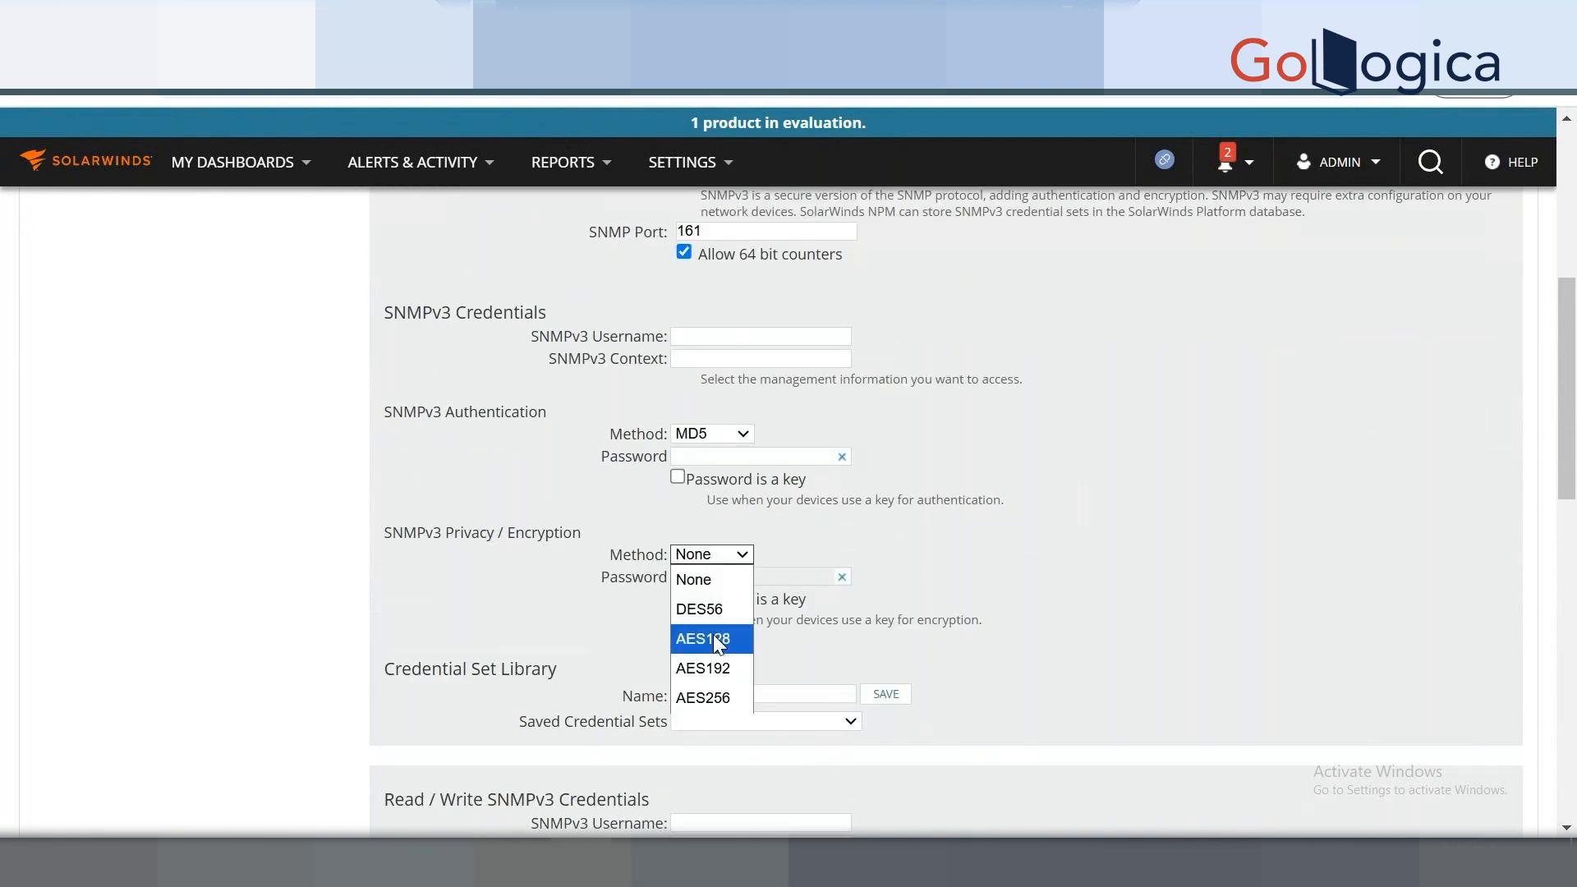
pyautogui.click(712, 636)
pyautogui.scroll(2, 692, 431)
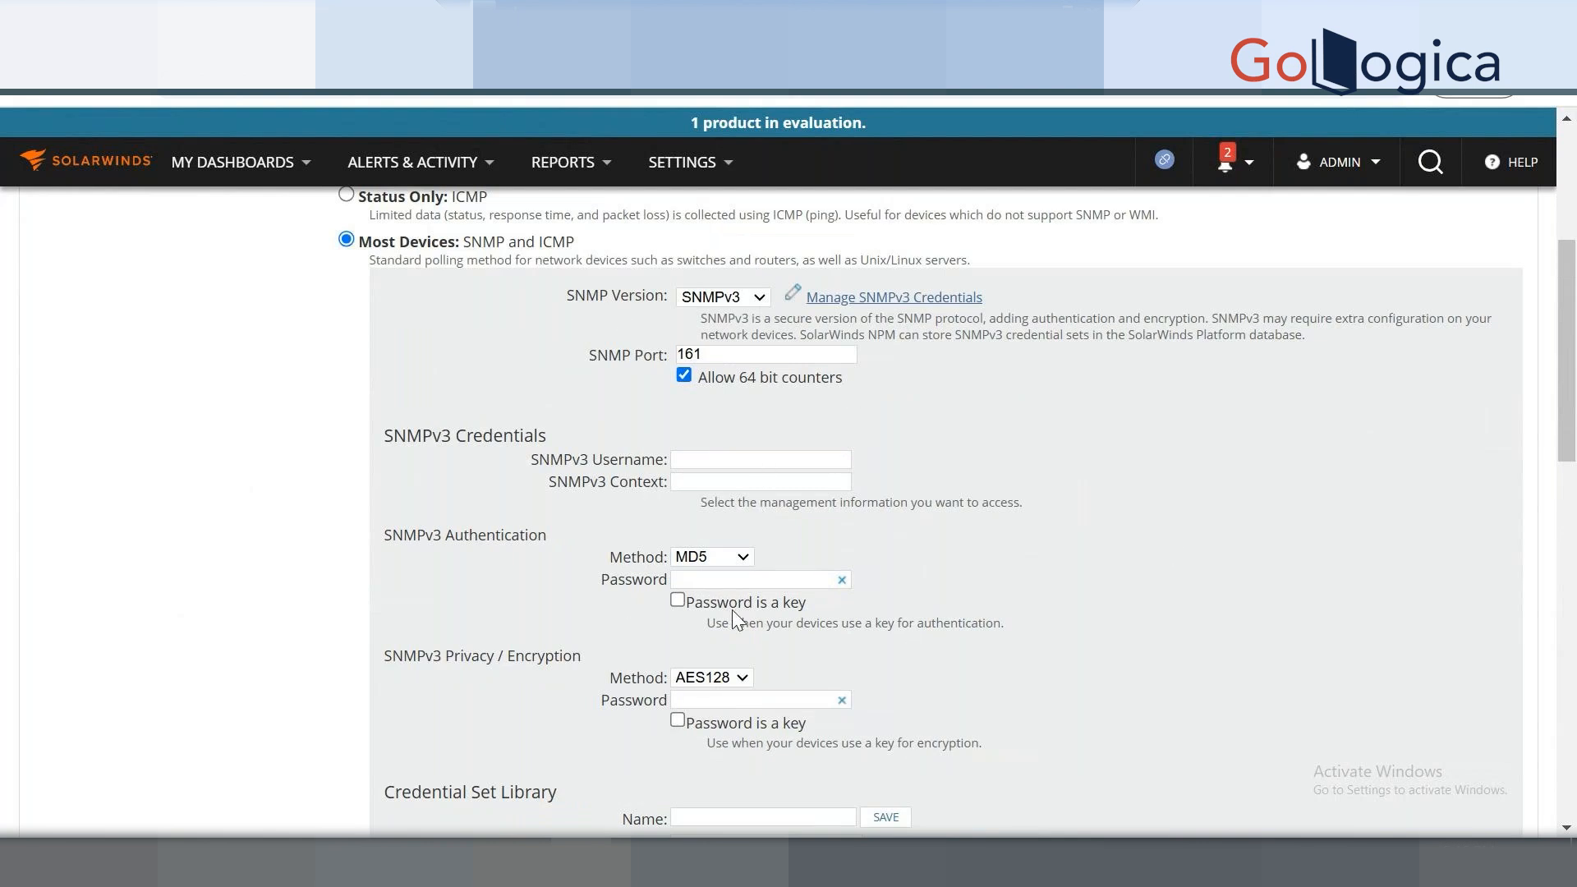
# Fill in the SNMPv3 username, authentication password and encryption password.
pyautogui.click(686, 465)
pyautogui.click(729, 579)
pyautogui.click(700, 706)
pyautogui.scroll(-1, 944, 677)
pyautogui.scroll(-3, 947, 687)
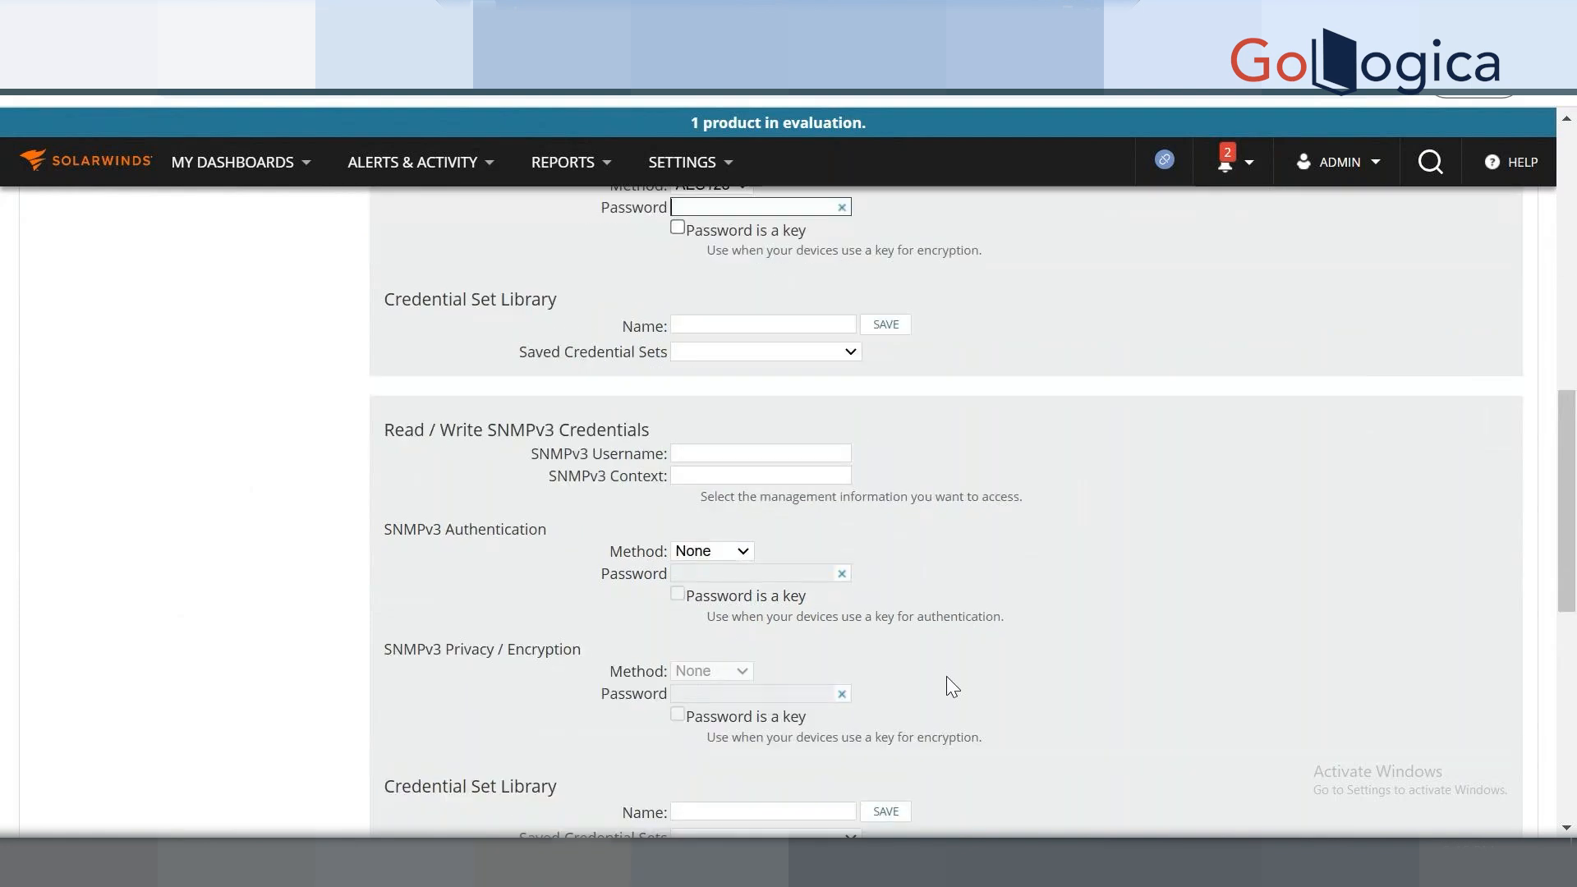
pyautogui.scroll(-3, 947, 687)
# Review the completed SNMPv3 settings, highlighting text on the Add Node page.
pyautogui.scroll(6, 961, 556)
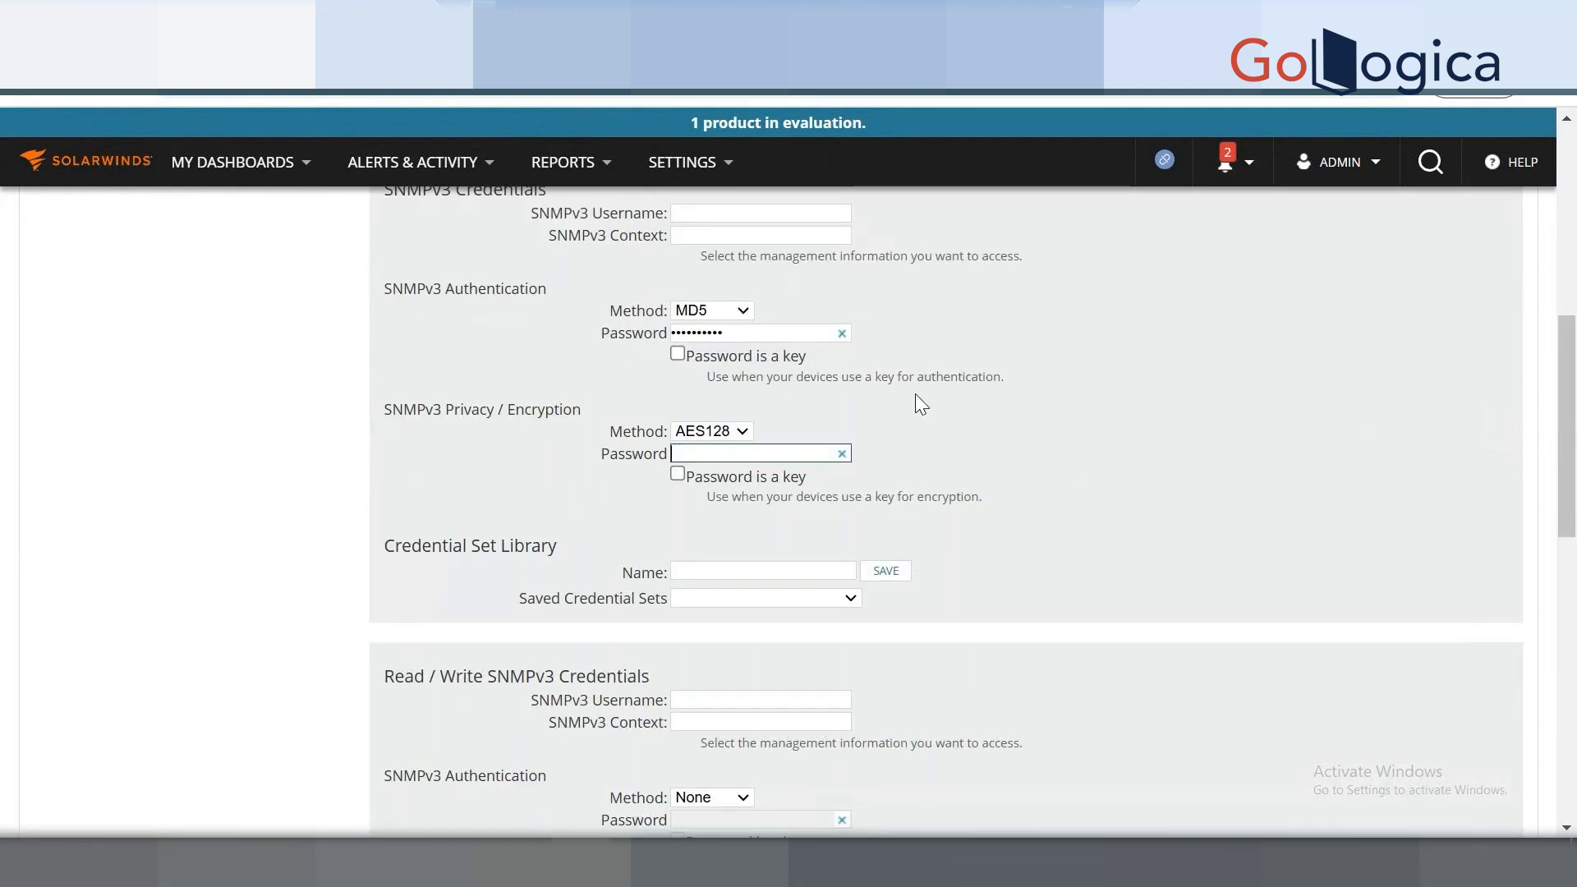
pyautogui.scroll(3, 645, 363)
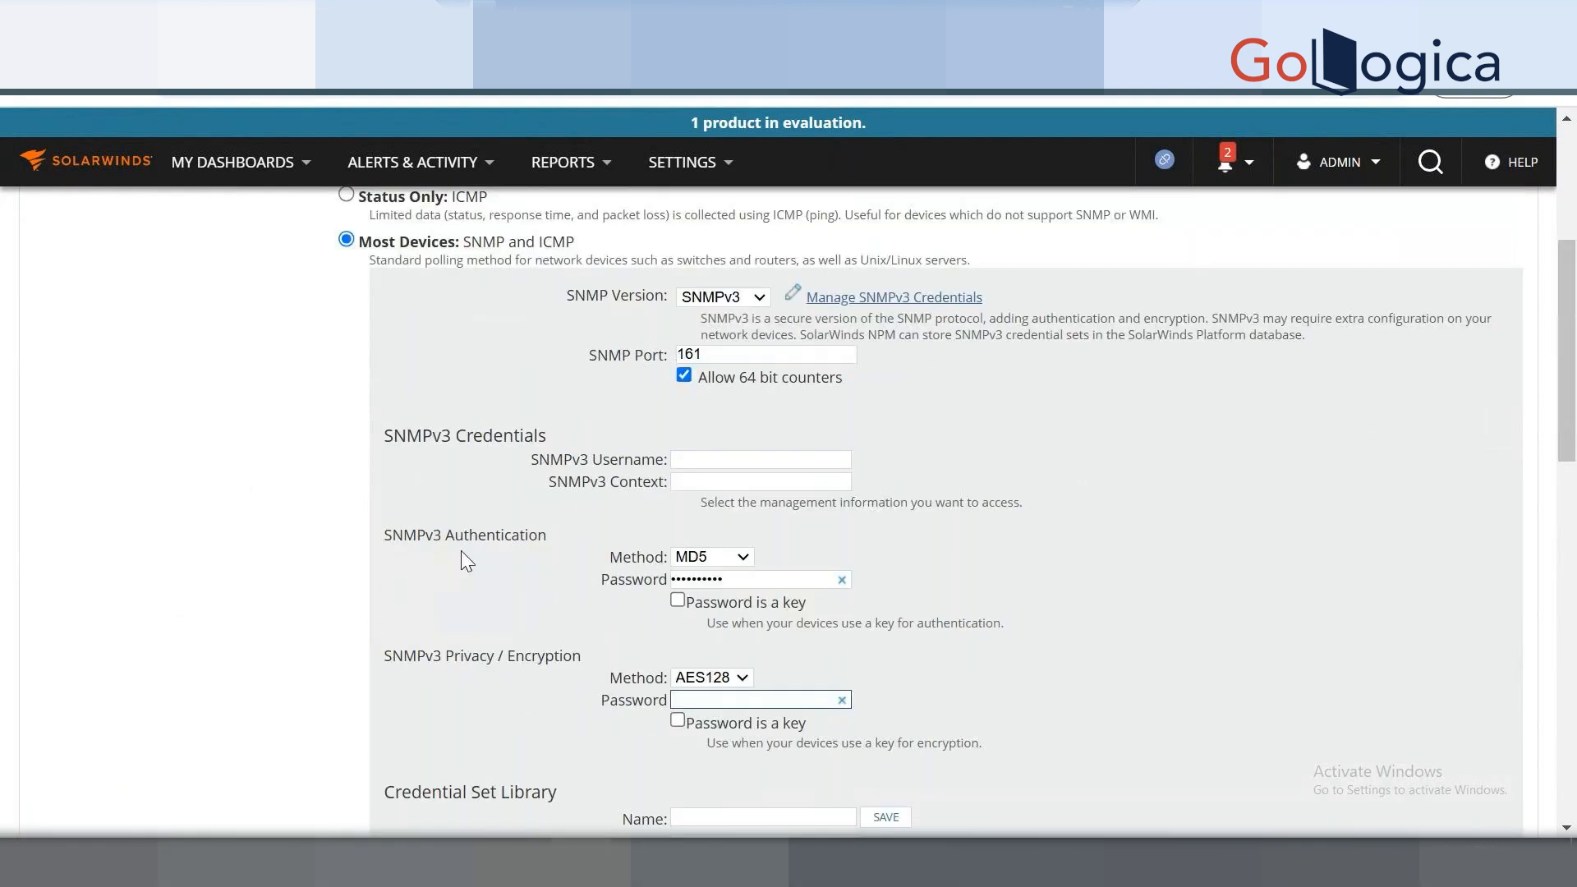
pyautogui.scroll(-4, 458, 545)
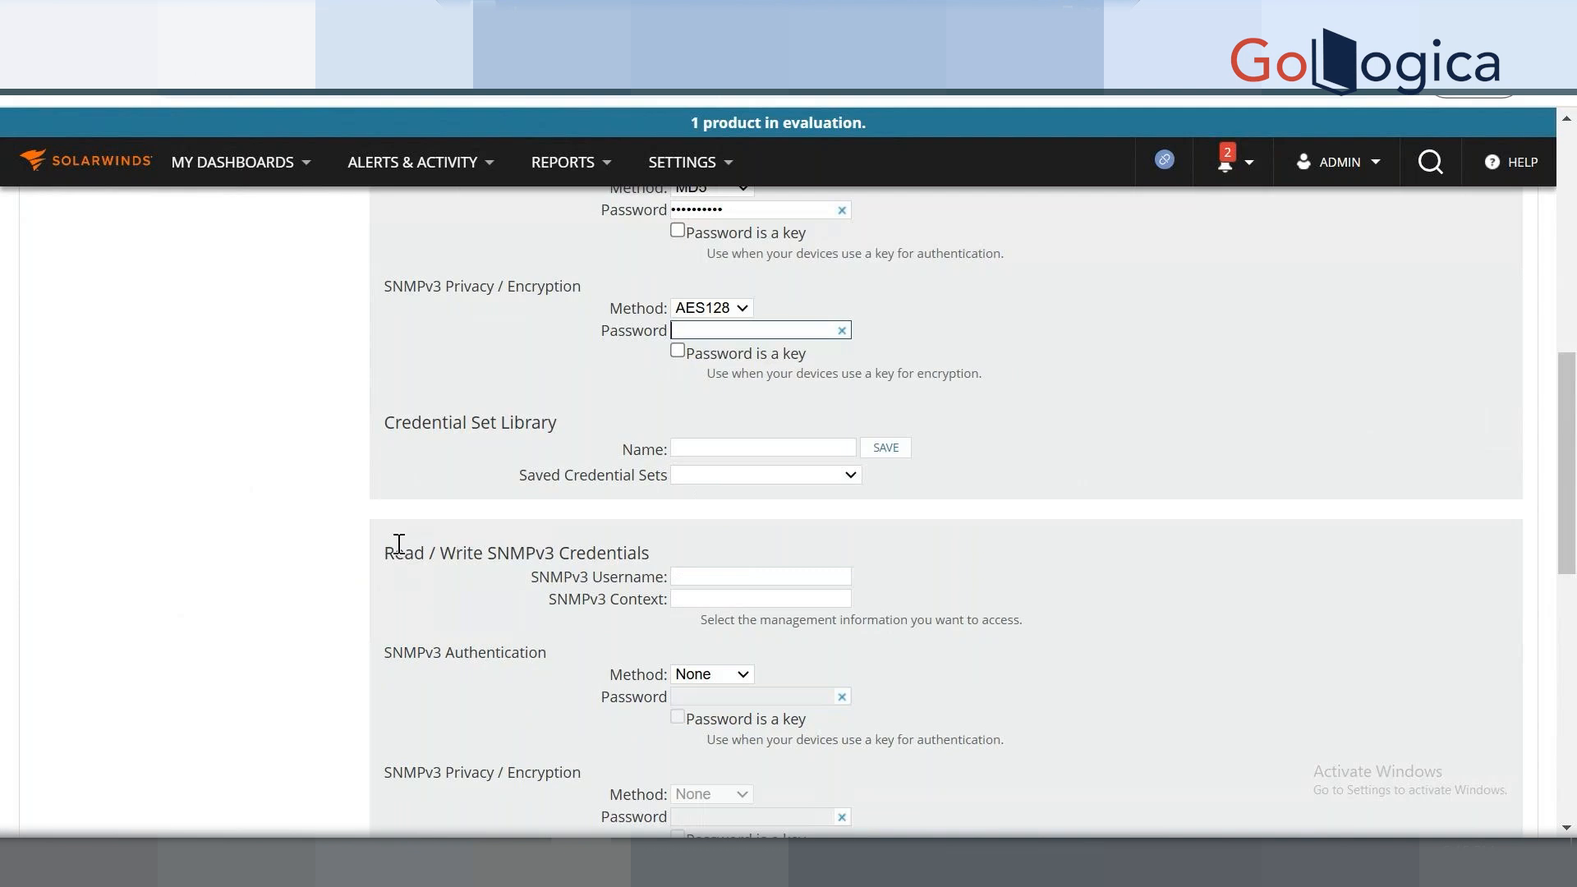
pyautogui.moveTo(399, 544); pyautogui.dragTo(690, 556)
pyautogui.scroll(-1, 1115, 599)
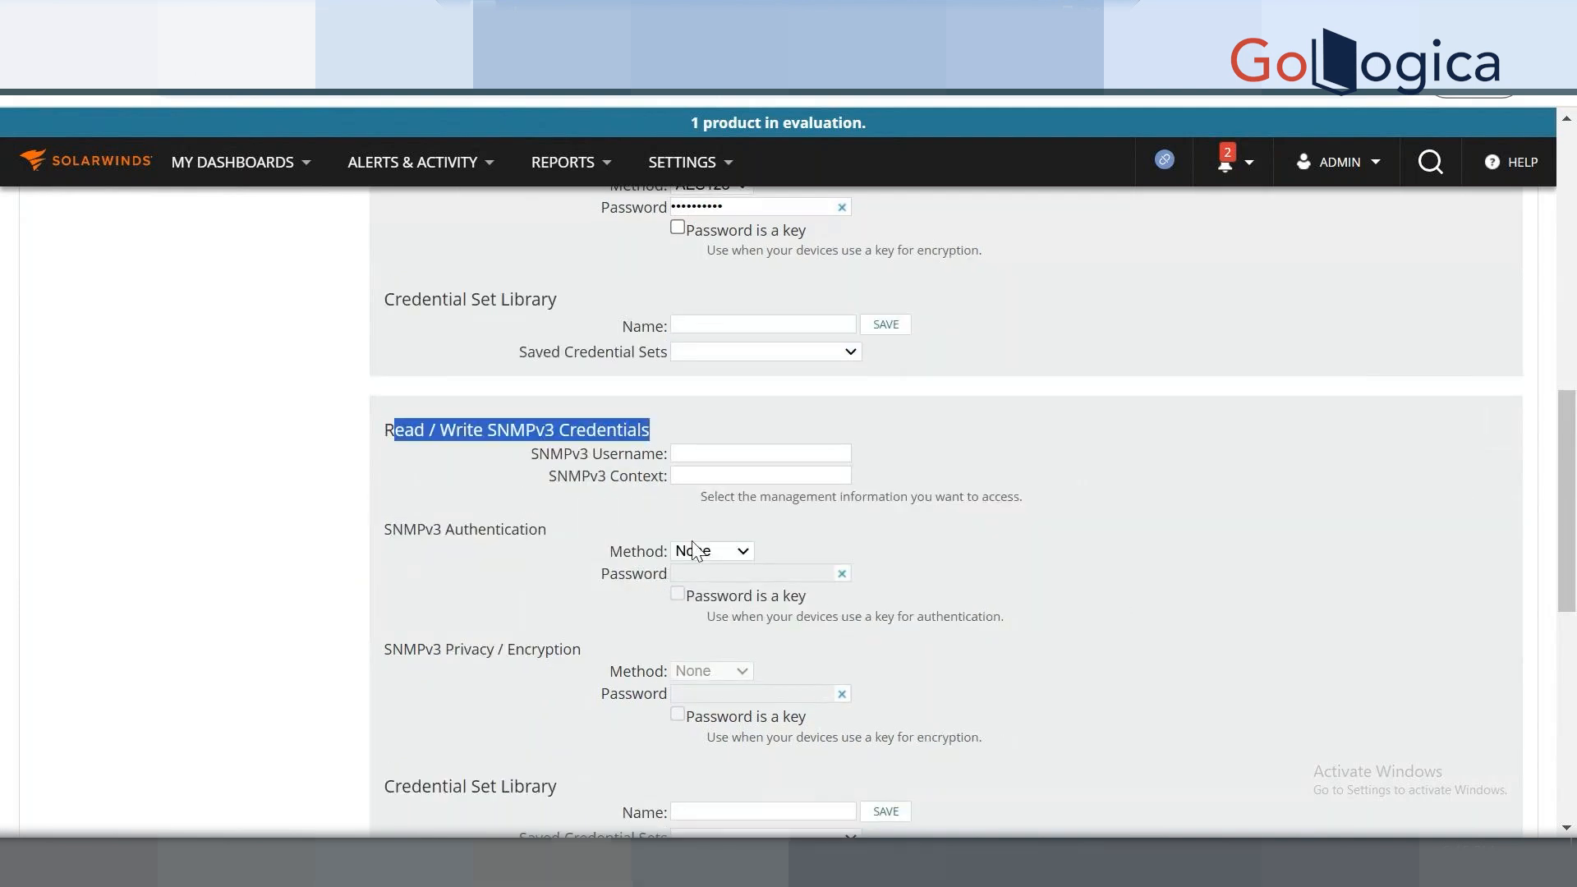
pyautogui.click(391, 432)
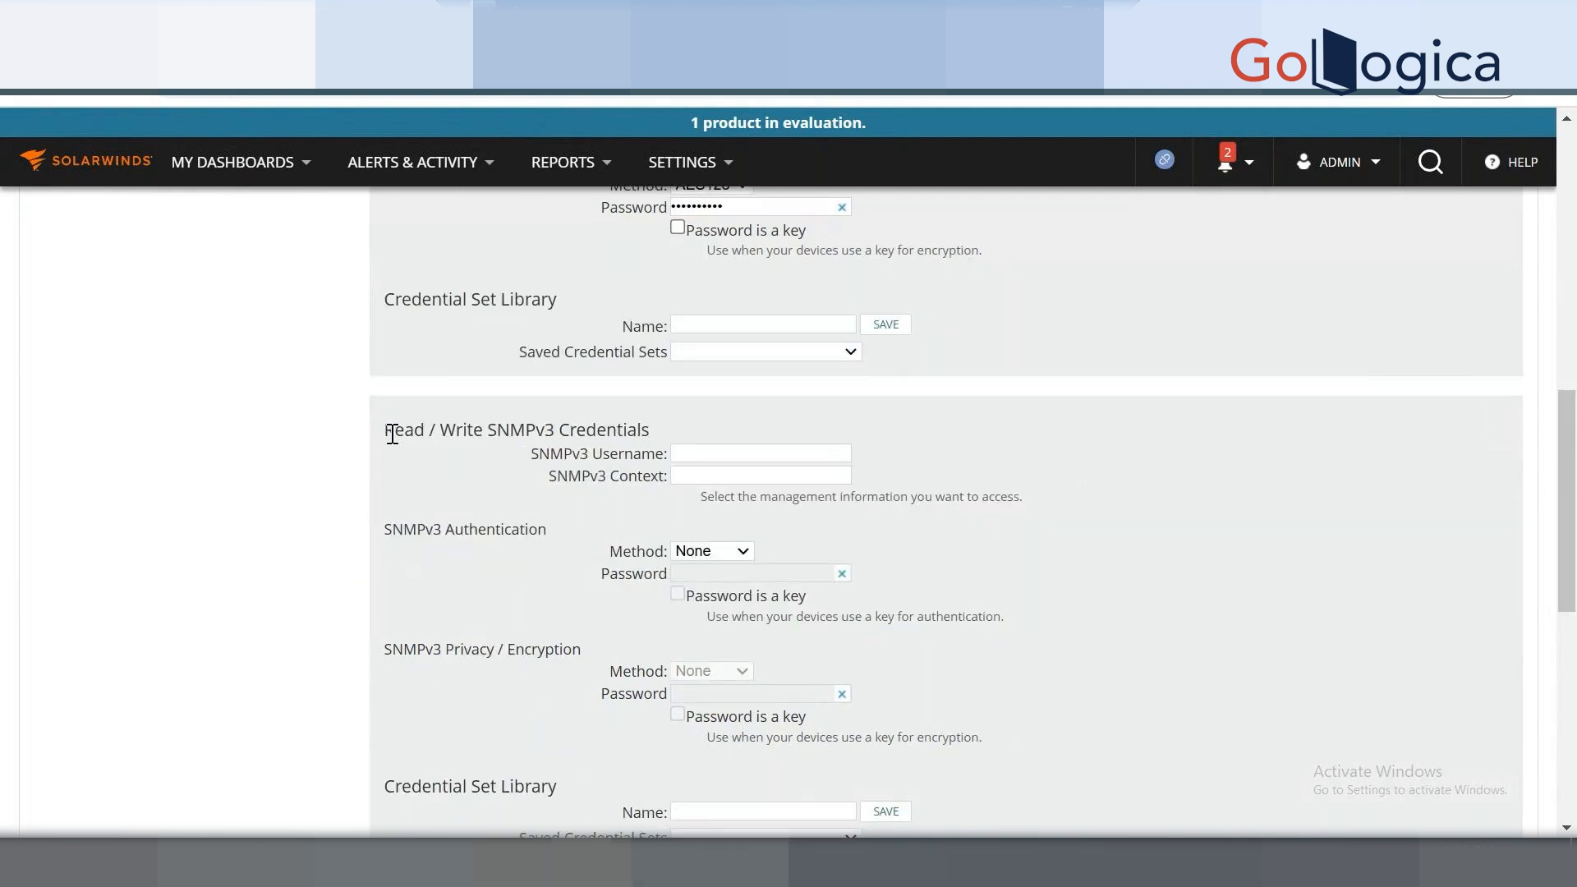
pyautogui.moveTo(391, 434); pyautogui.dragTo(708, 443)
pyautogui.scroll(4, 1181, 604)
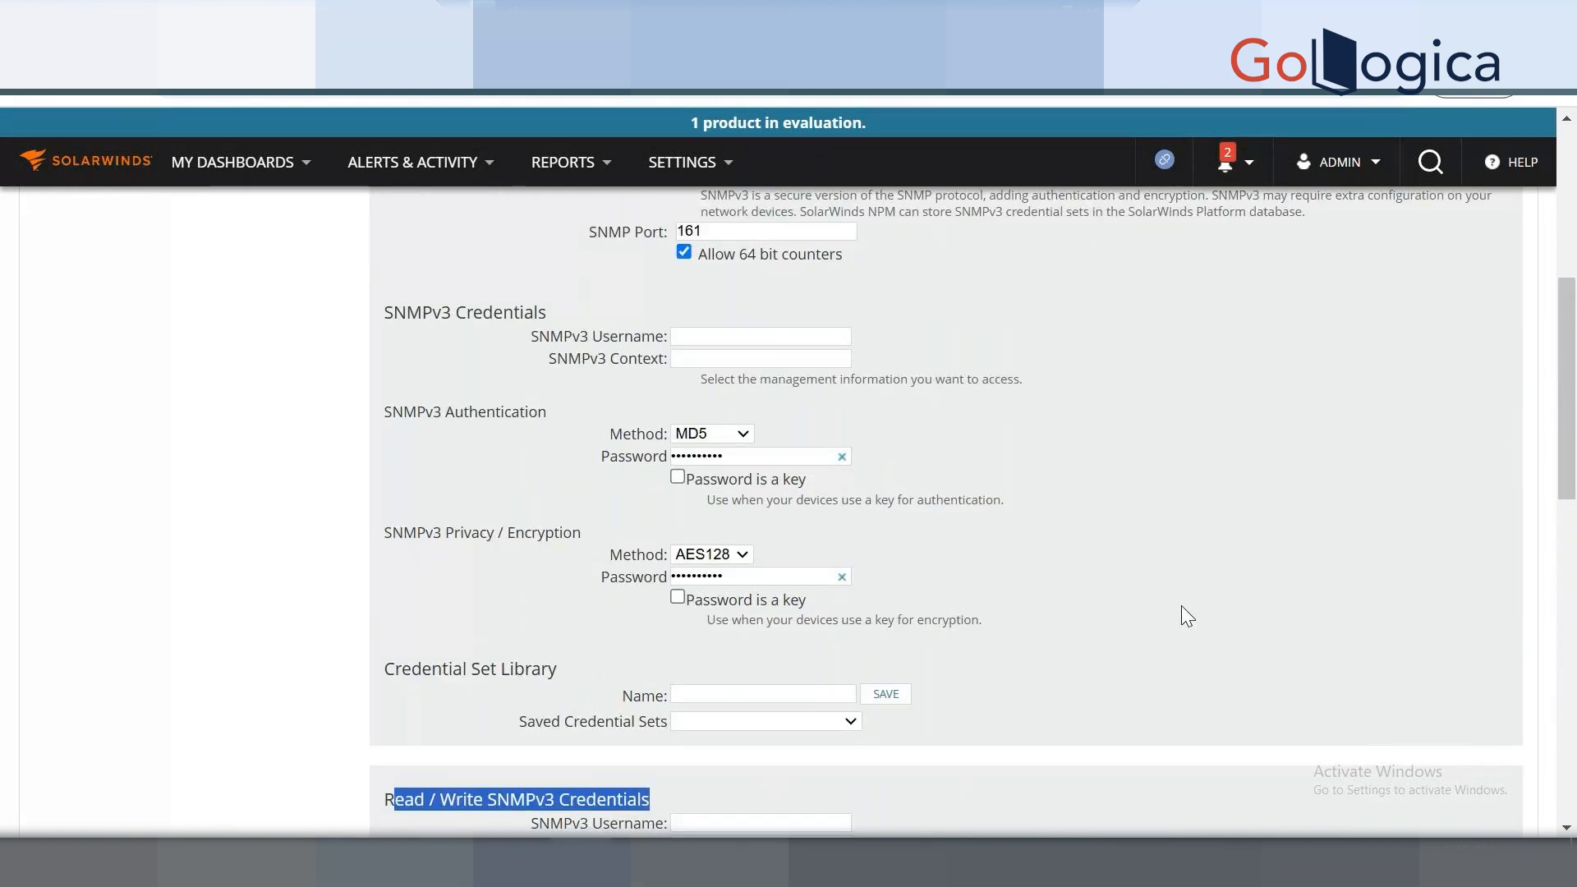
pyautogui.scroll(1, 1181, 605)
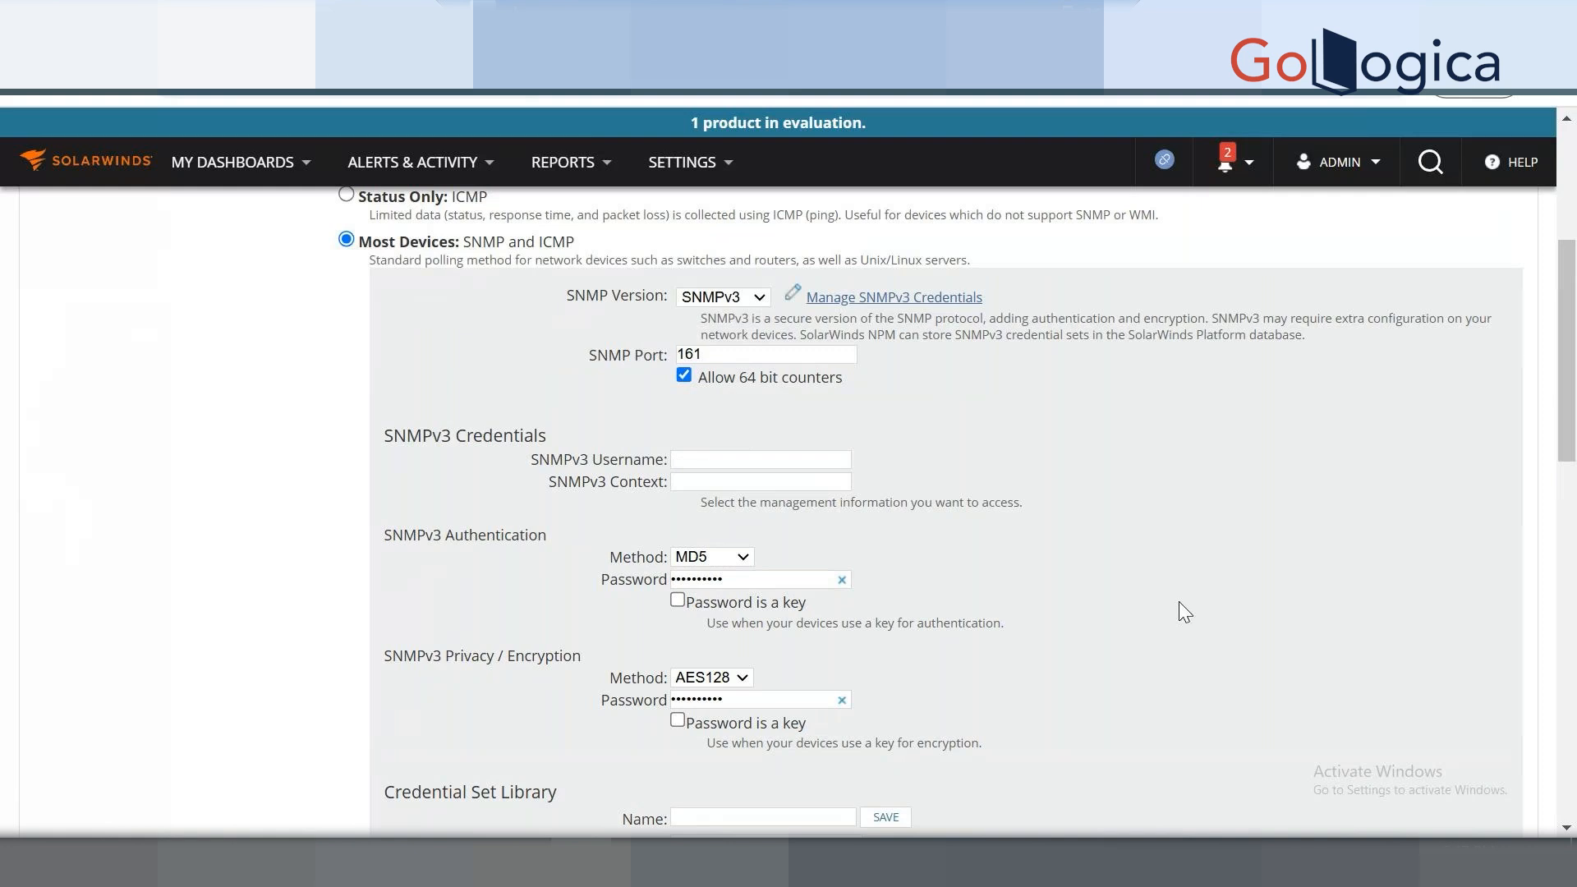
pyautogui.scroll(1, 1182, 611)
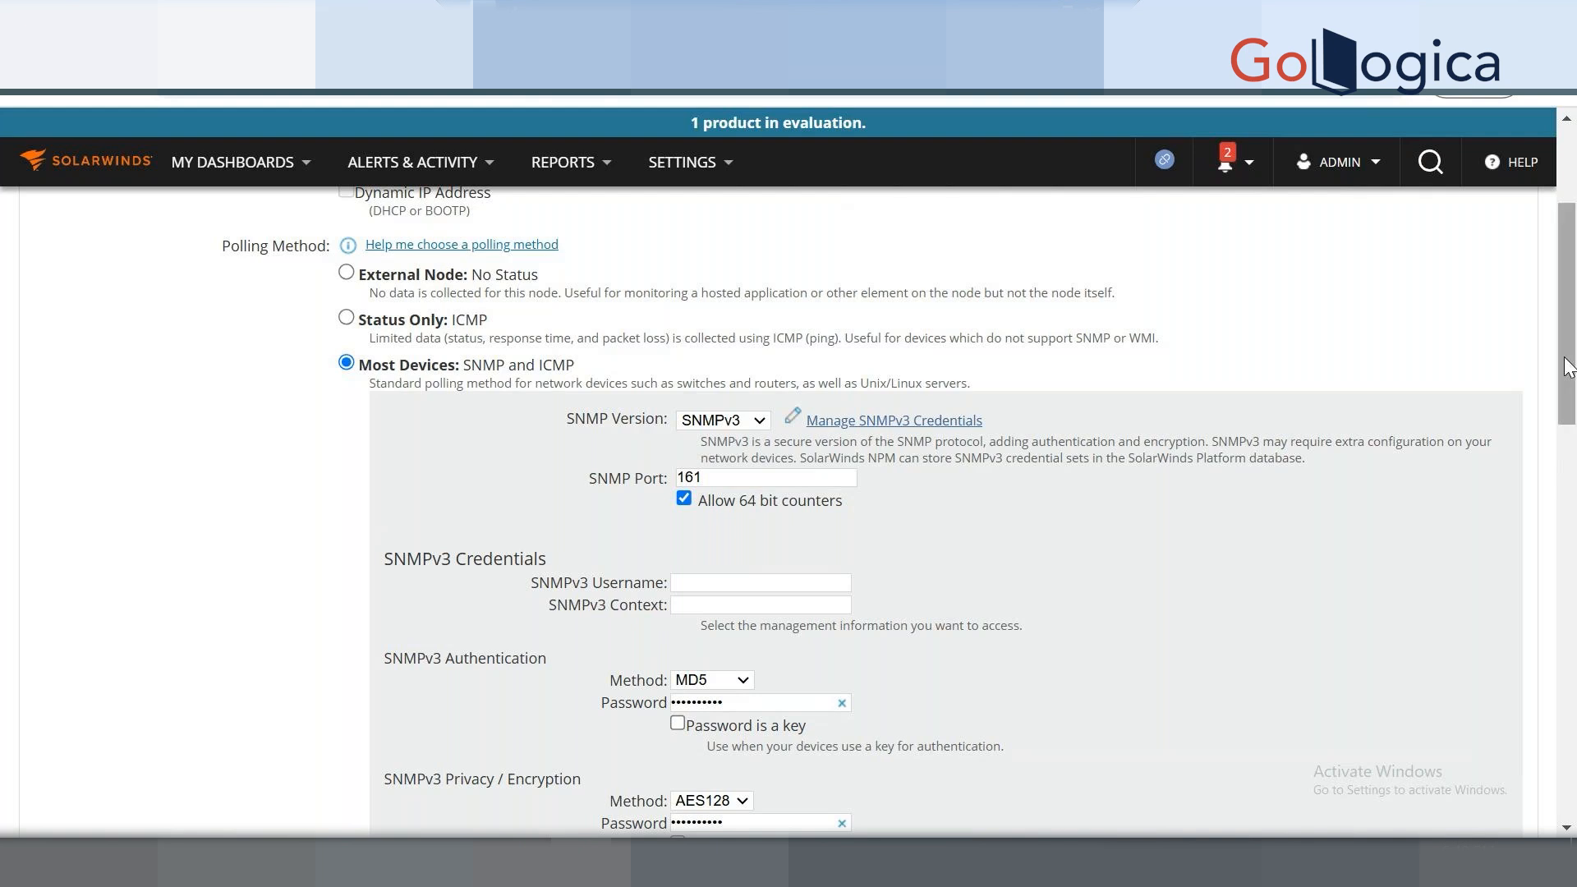
# Switch polling to Windows Servers: WMI and ICMP, keeping the blank <New Credential> entry.
pyautogui.scroll(-1, 1574, 515)
pyautogui.moveTo(1575, 506); pyautogui.dragTo(1569, 732)
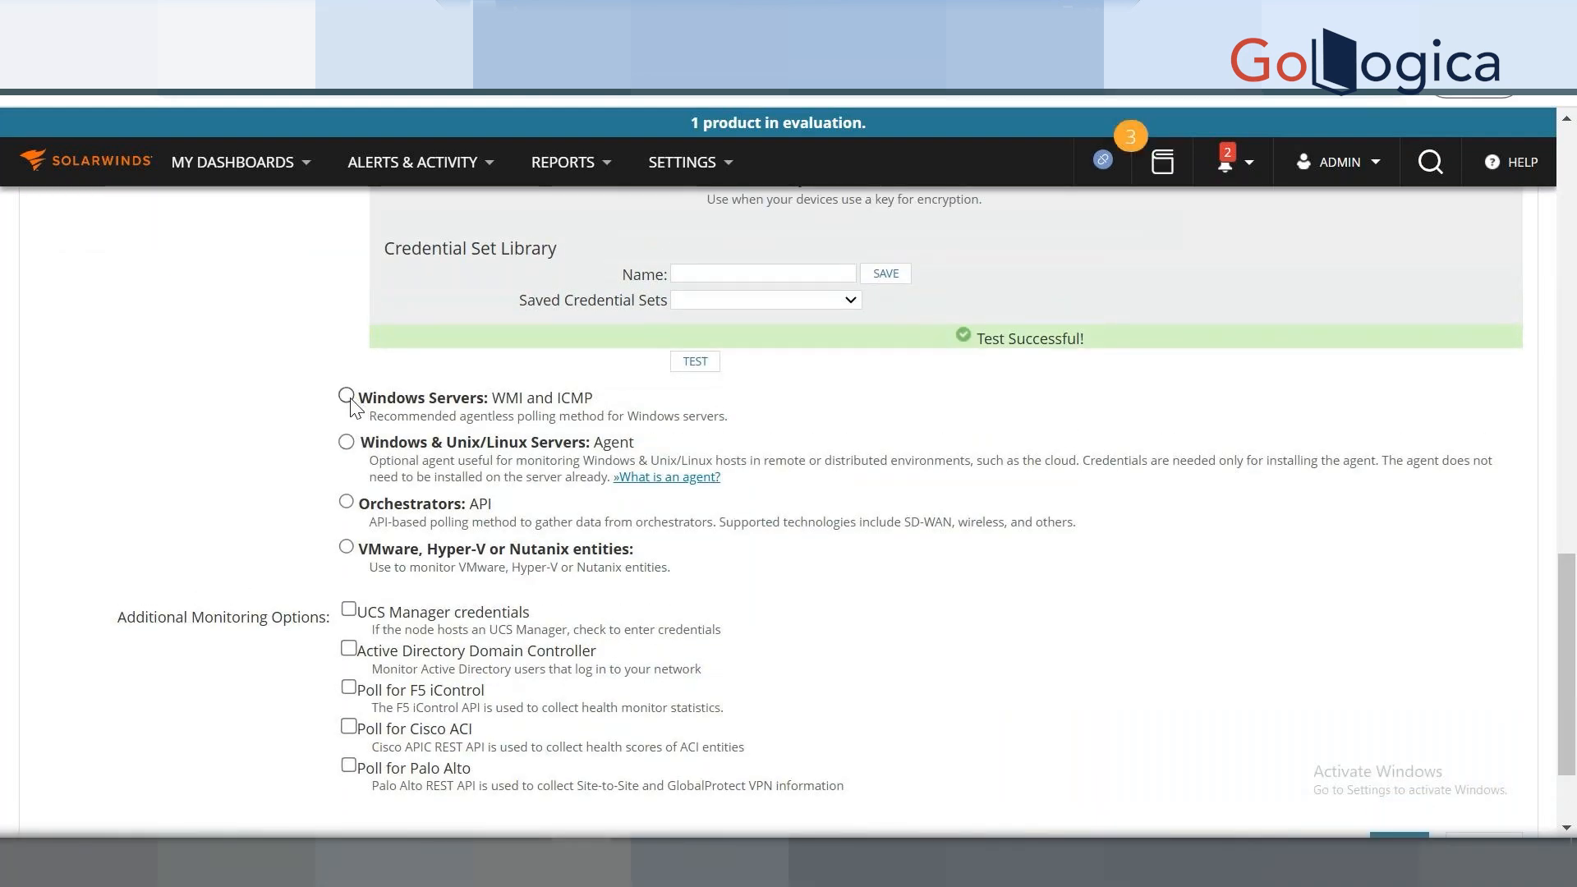
pyautogui.click(347, 395)
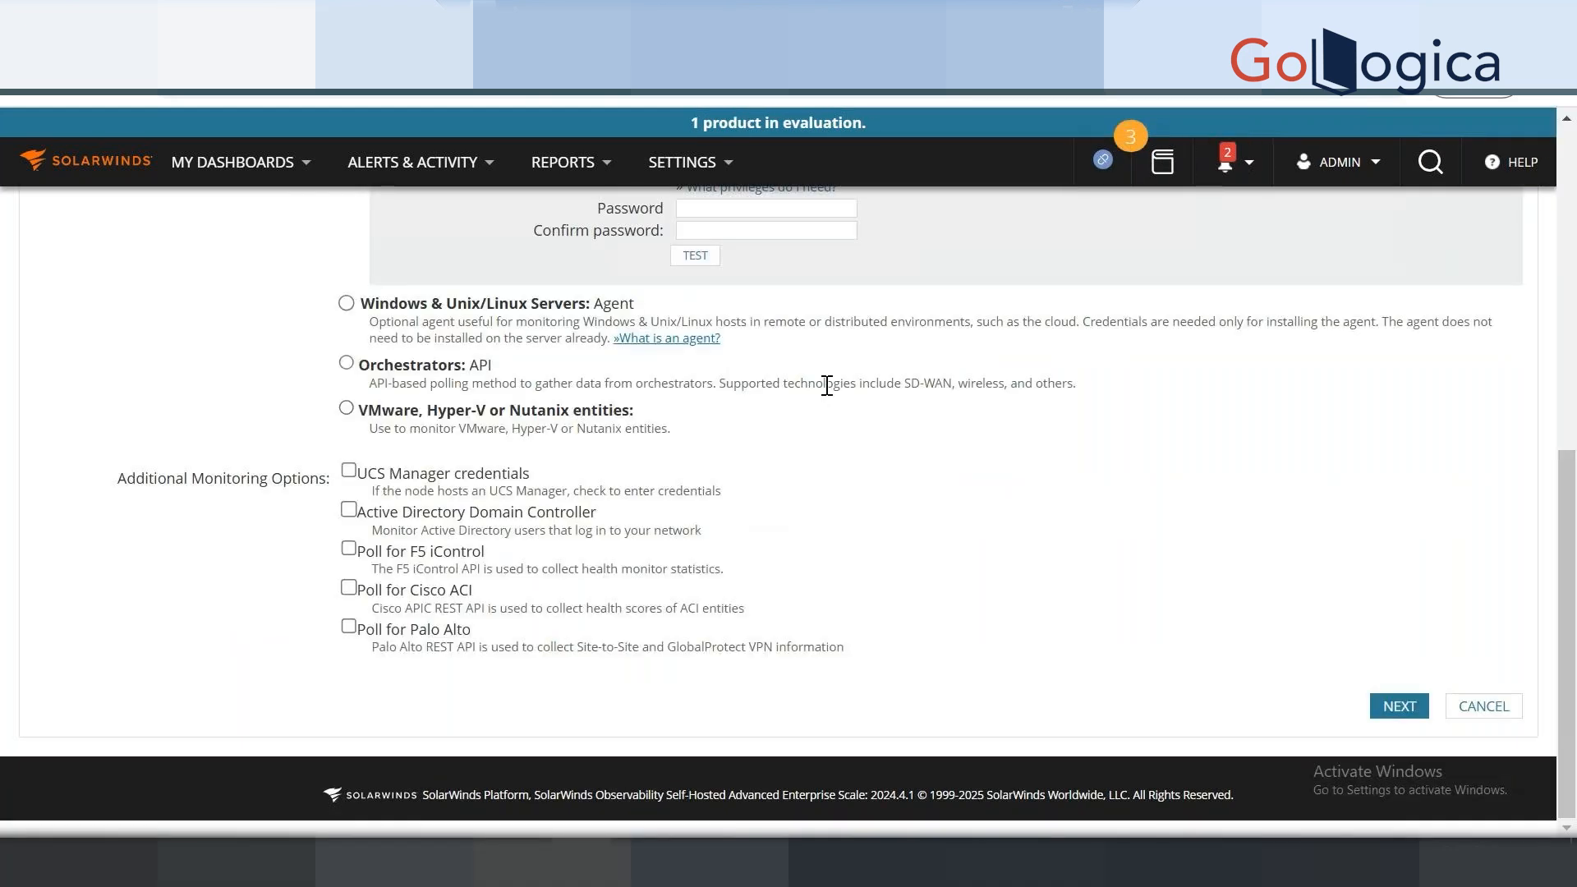
pyautogui.scroll(2, 1572, 575)
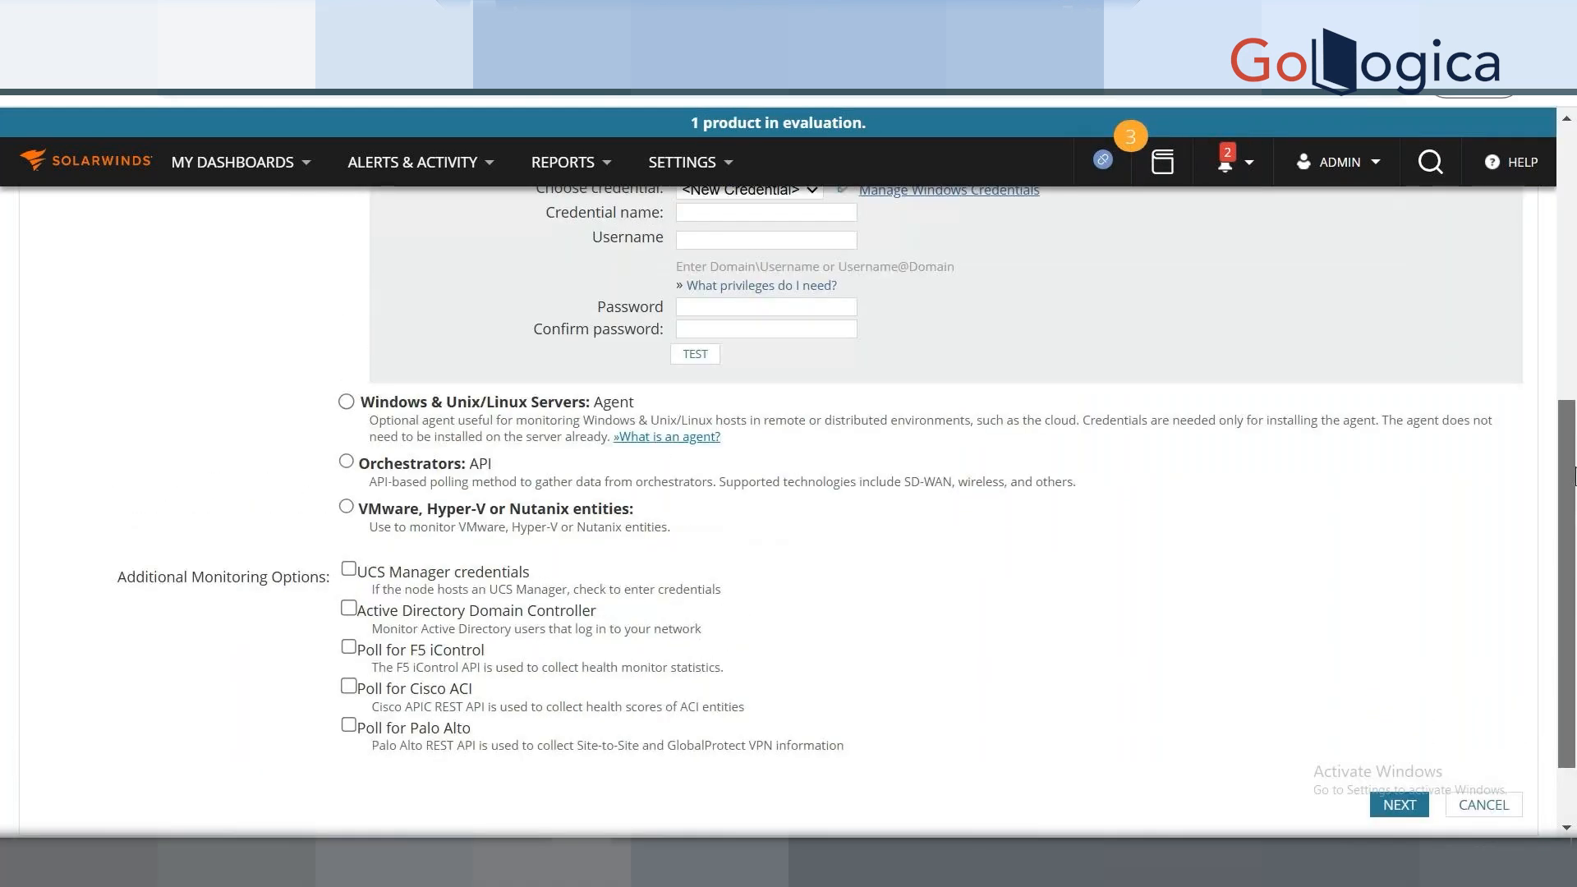
pyautogui.scroll(2, 1573, 460)
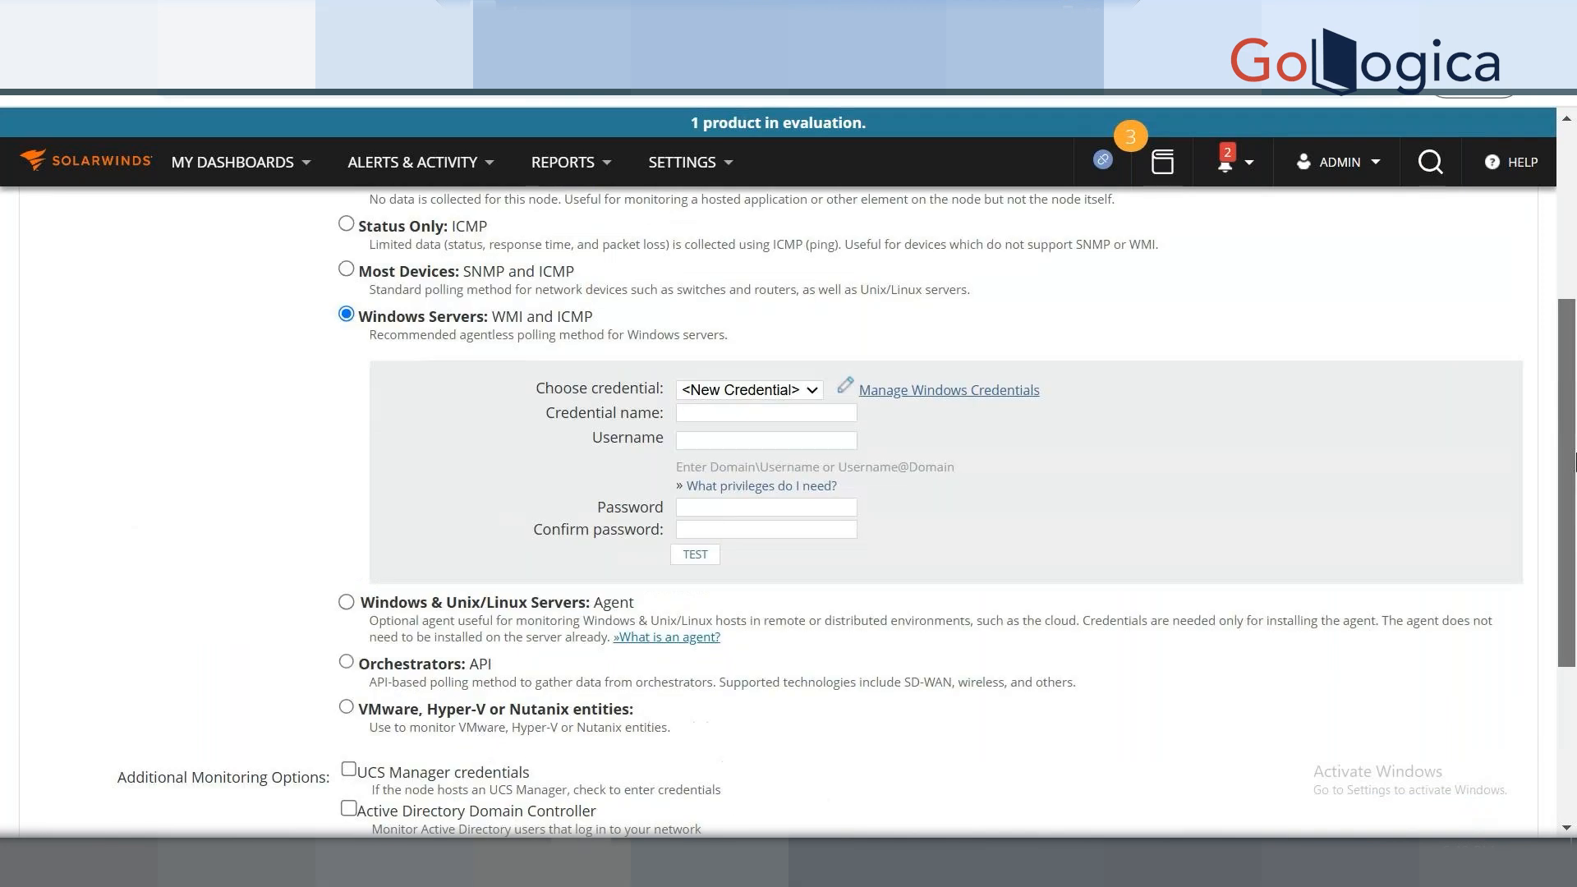
pyautogui.click(721, 440)
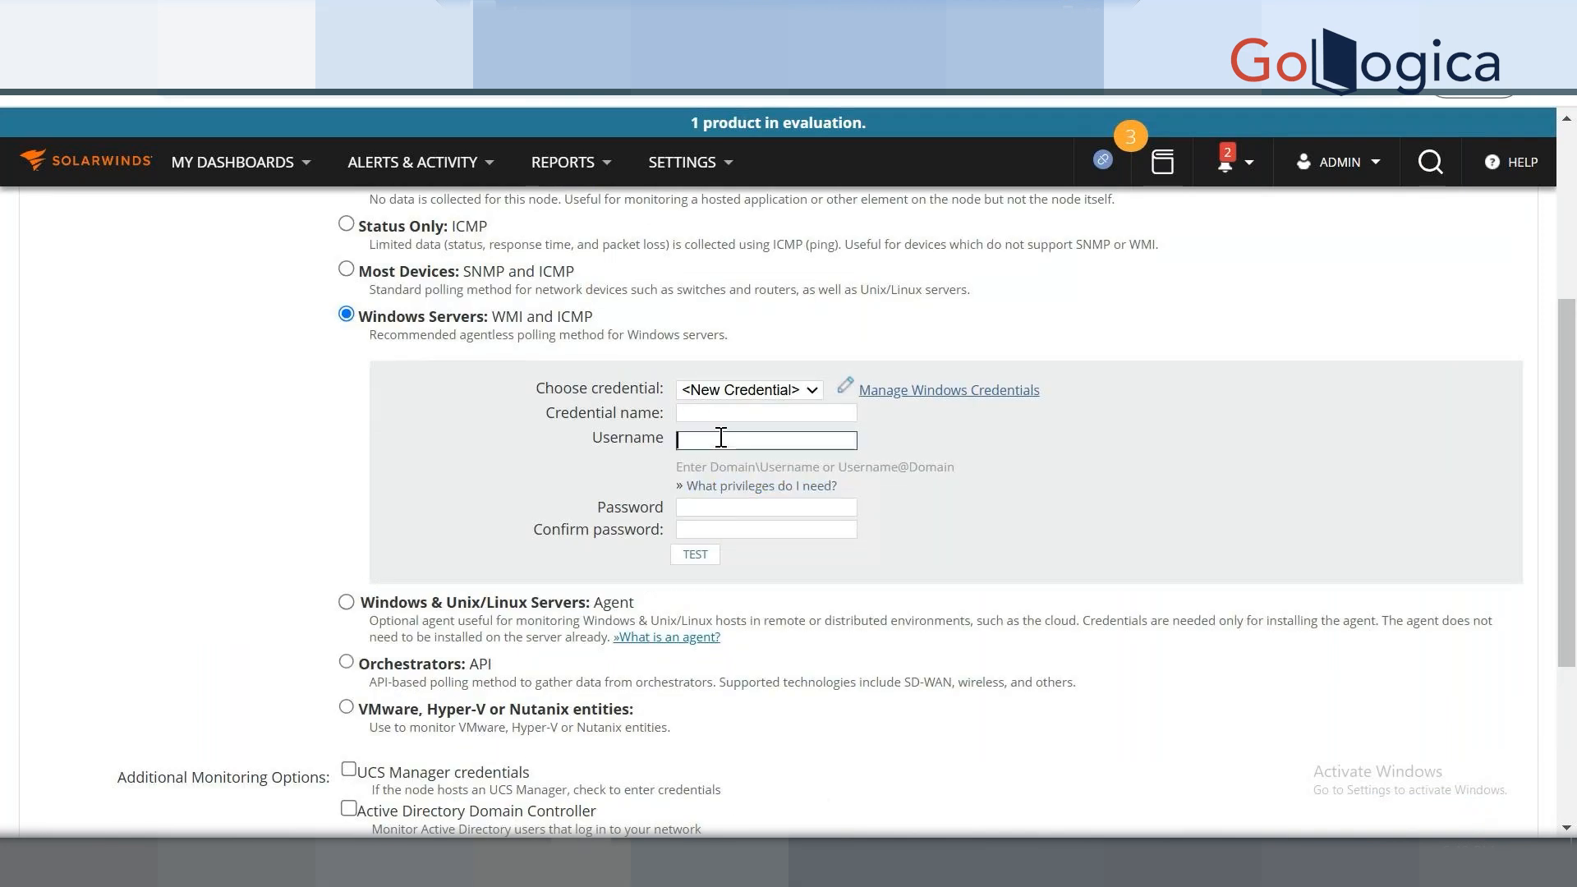
pyautogui.click(716, 507)
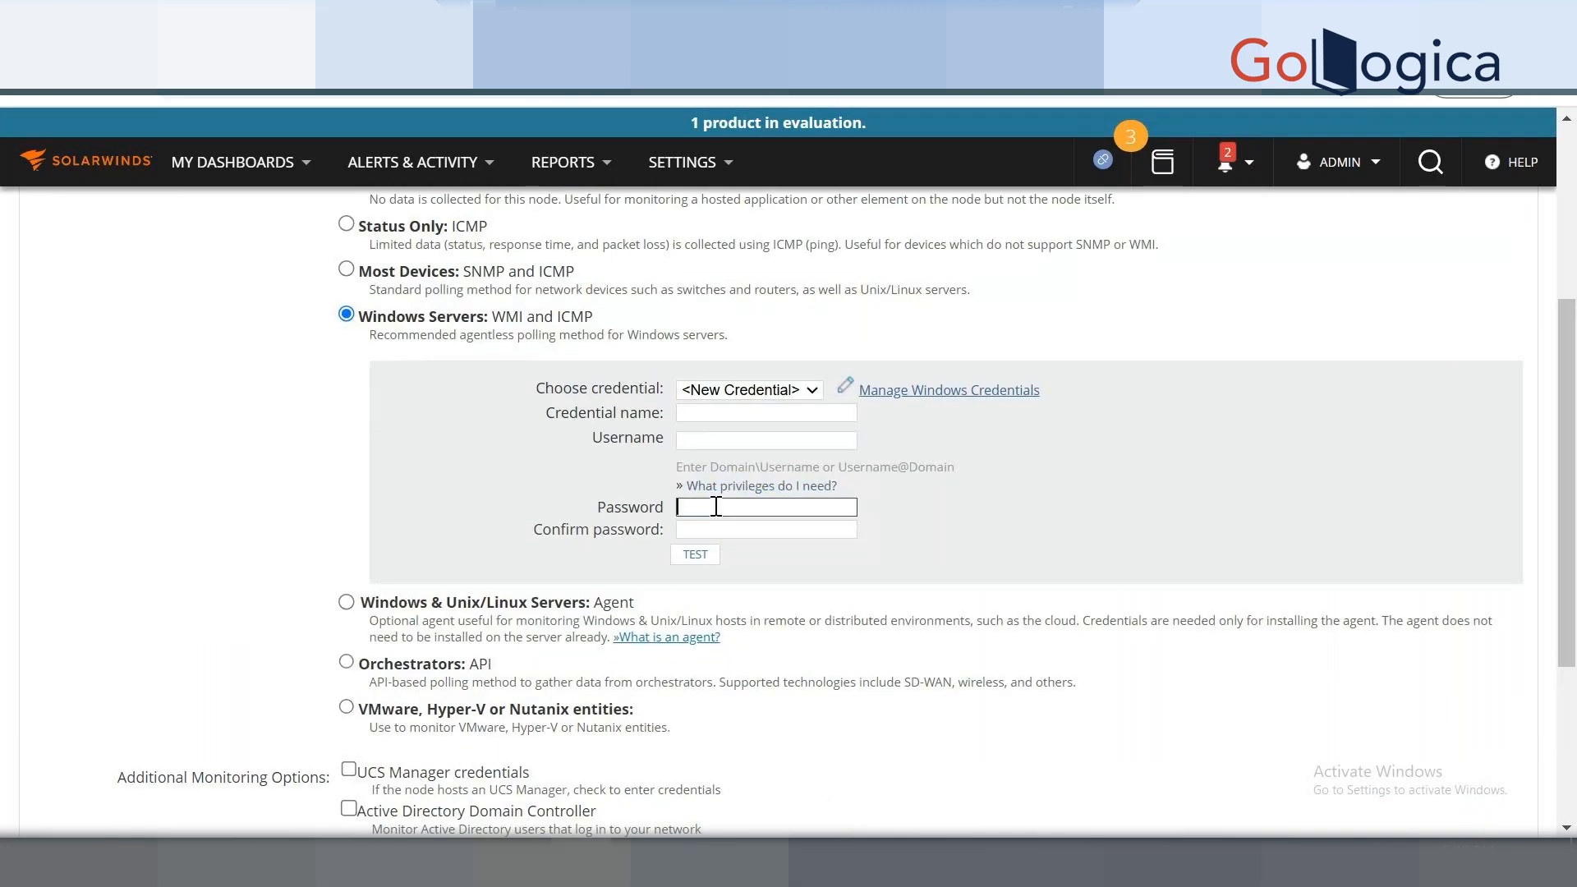
pyautogui.click(762, 391)
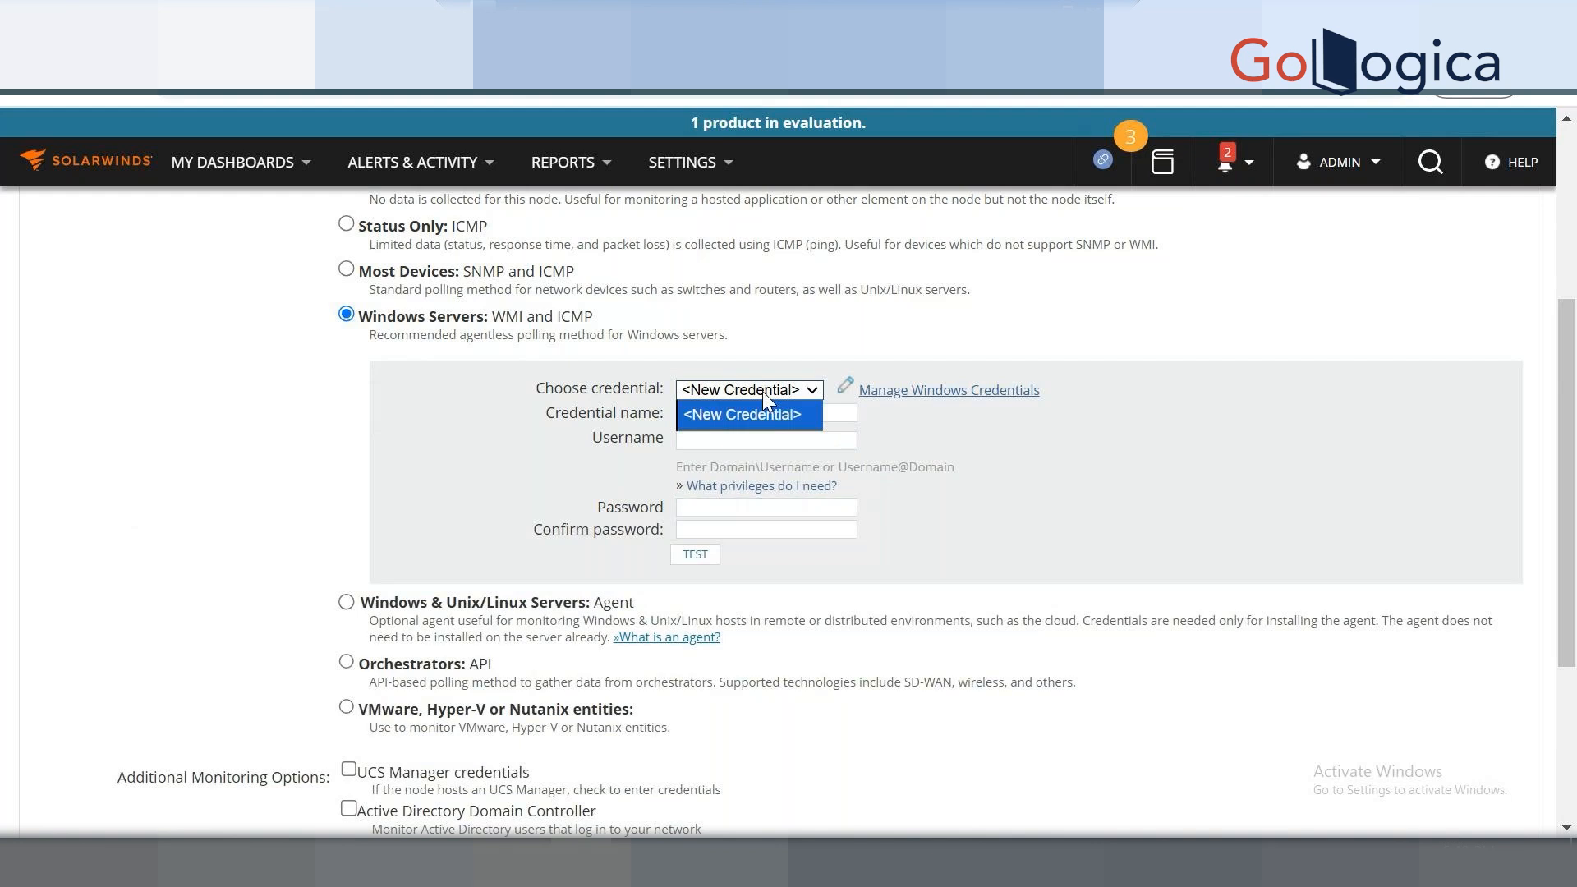
pyautogui.click(763, 392)
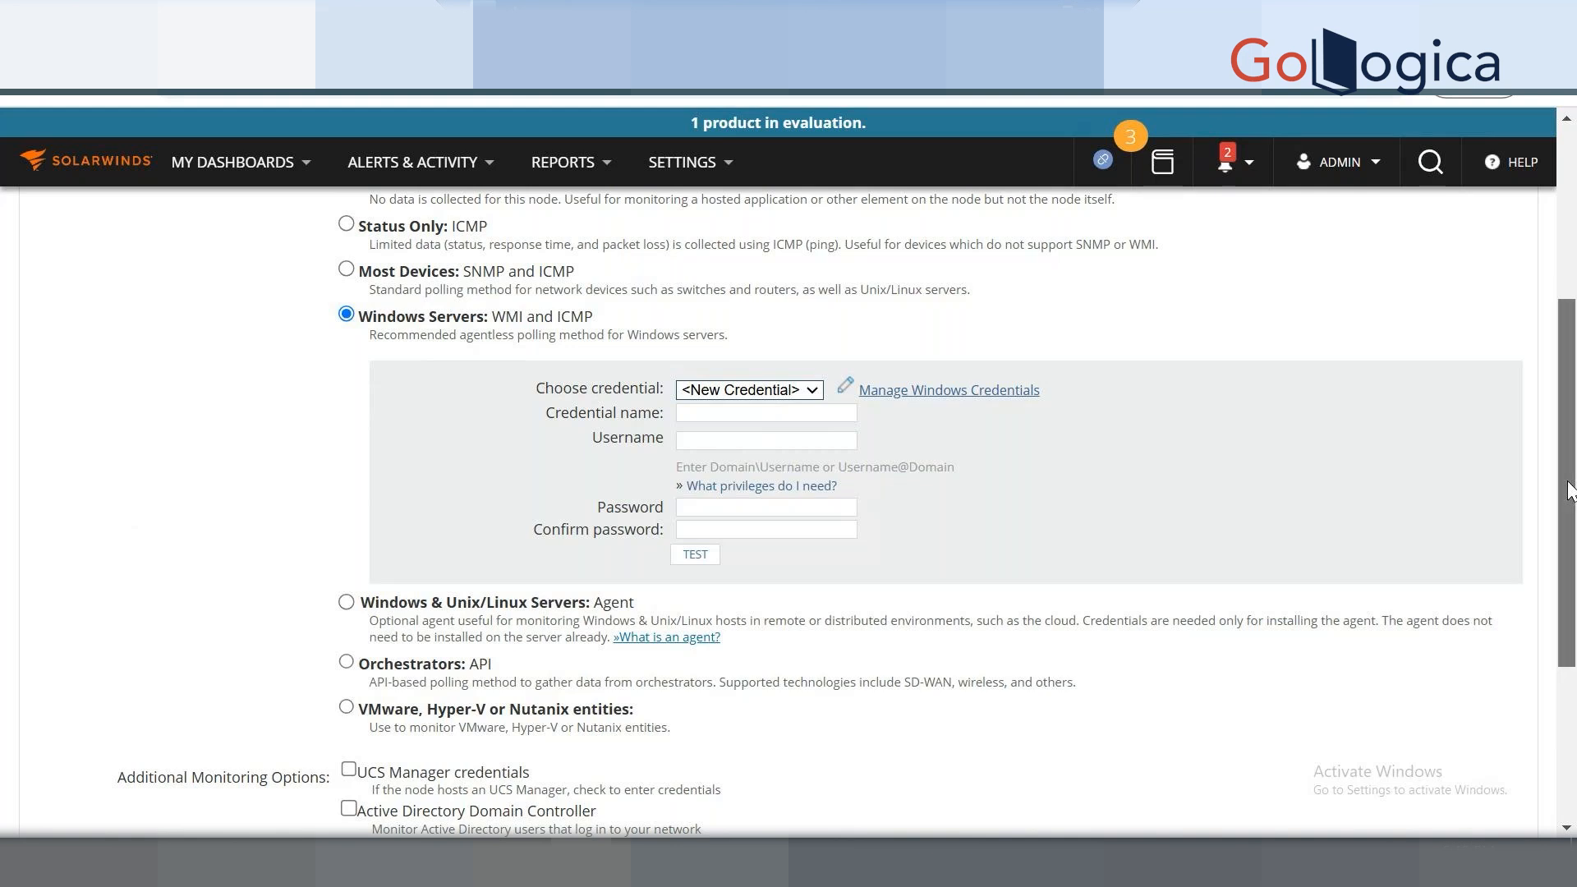
pyautogui.moveTo(1569, 515)
pyautogui.mouseDown()
pyautogui.moveTo(1569, 538)
pyautogui.moveTo(1568, 520)
pyautogui.mouseUp()
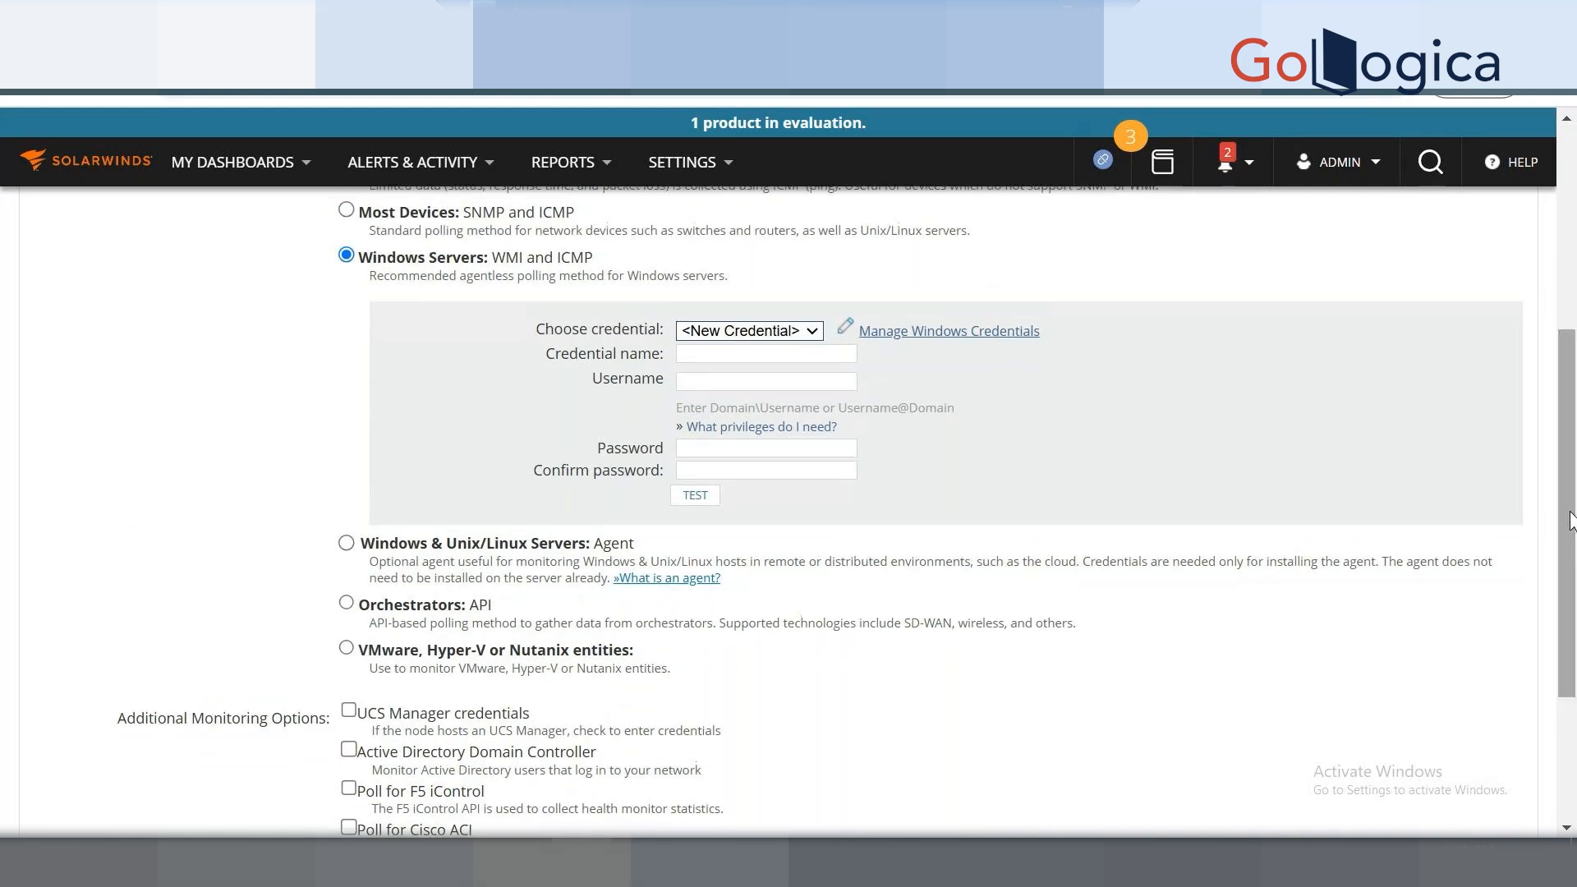
# Switch polling to Windows & Unix/Linux Servers: Agent, keeping <New Credential> as the credential.
pyautogui.click(346, 543)
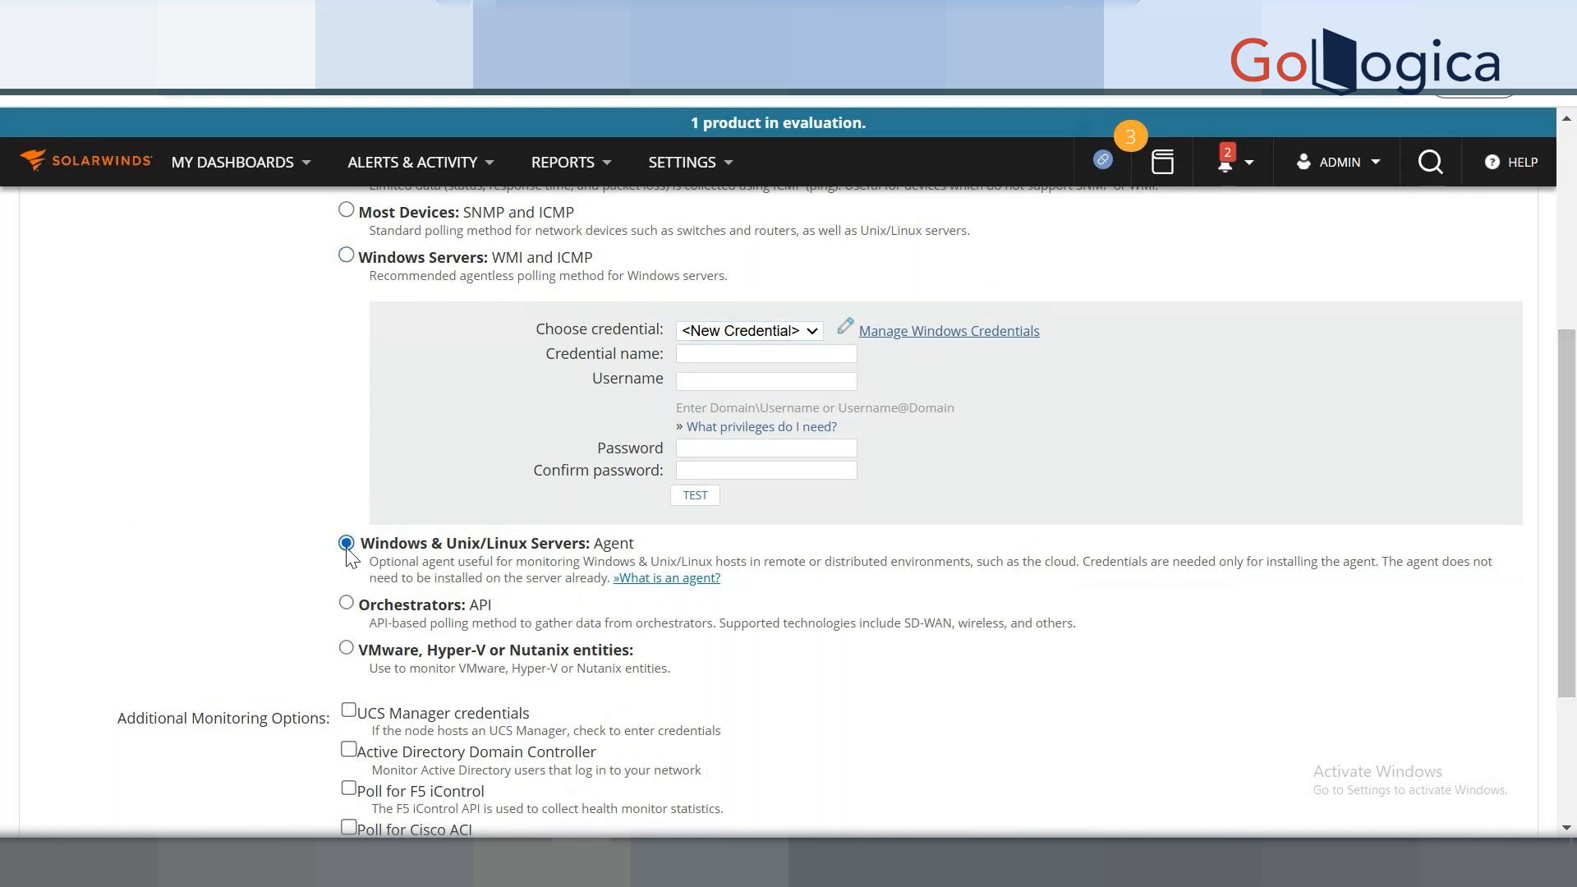
pyautogui.click(715, 466)
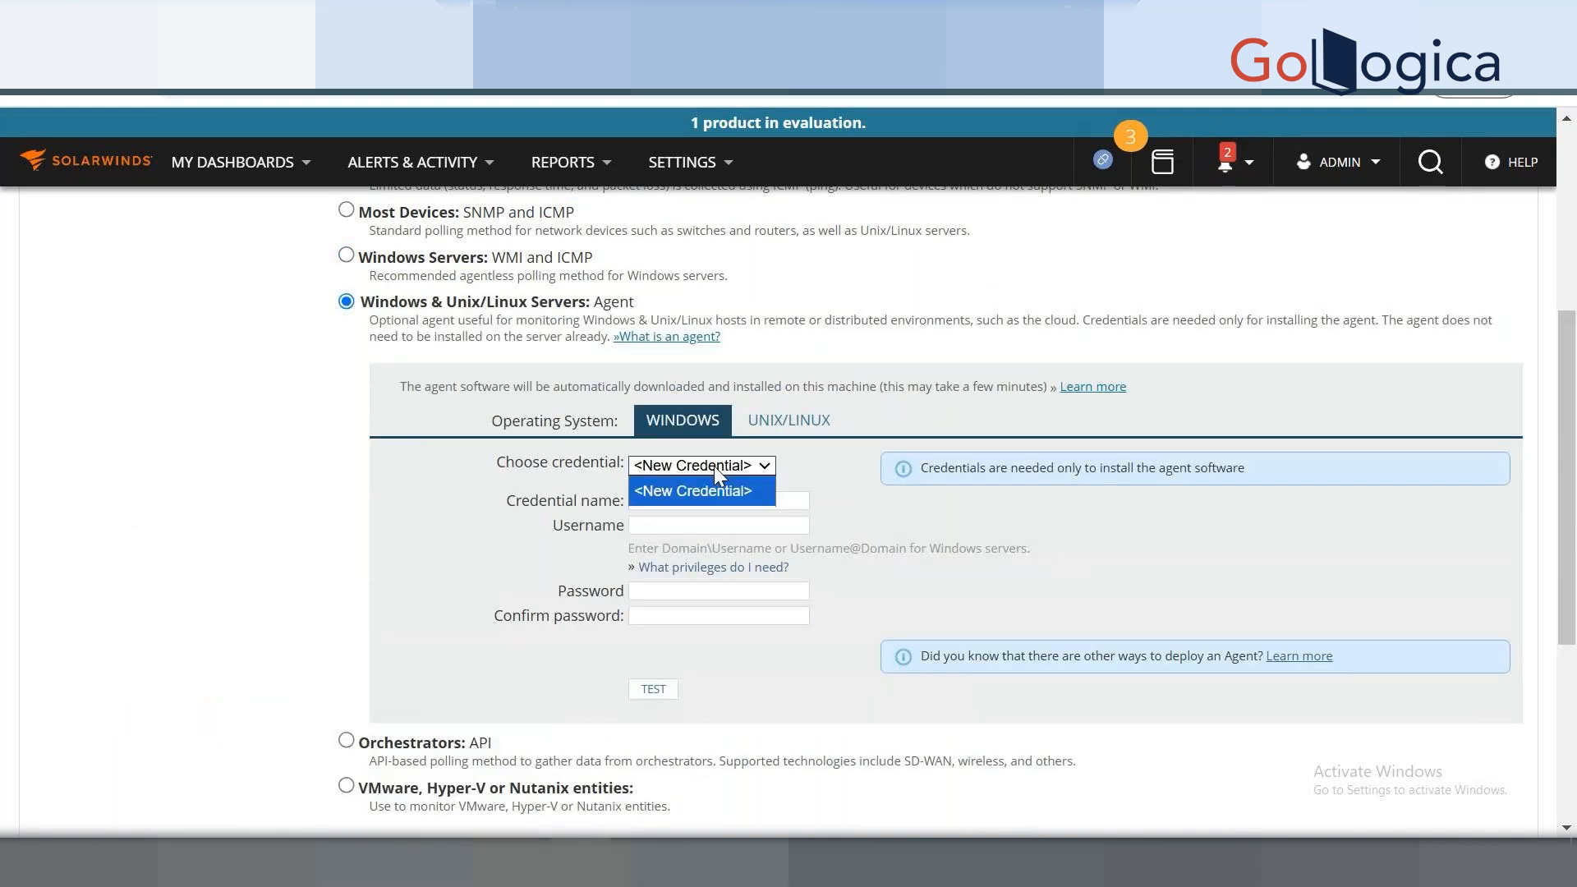
pyautogui.click(850, 522)
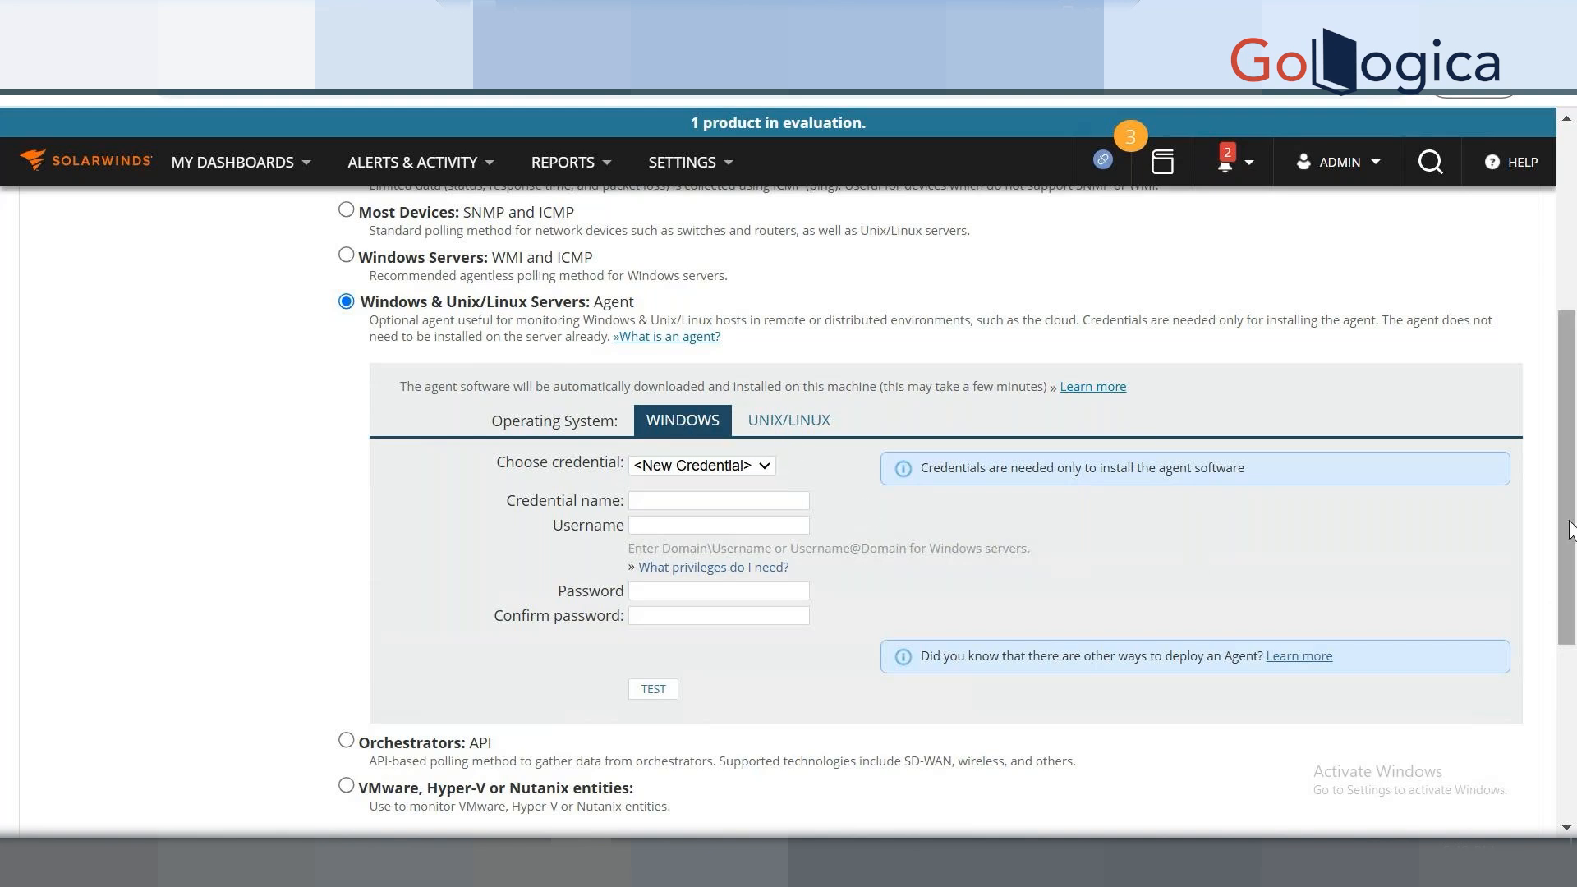
pyautogui.scroll(-4, 659, 488)
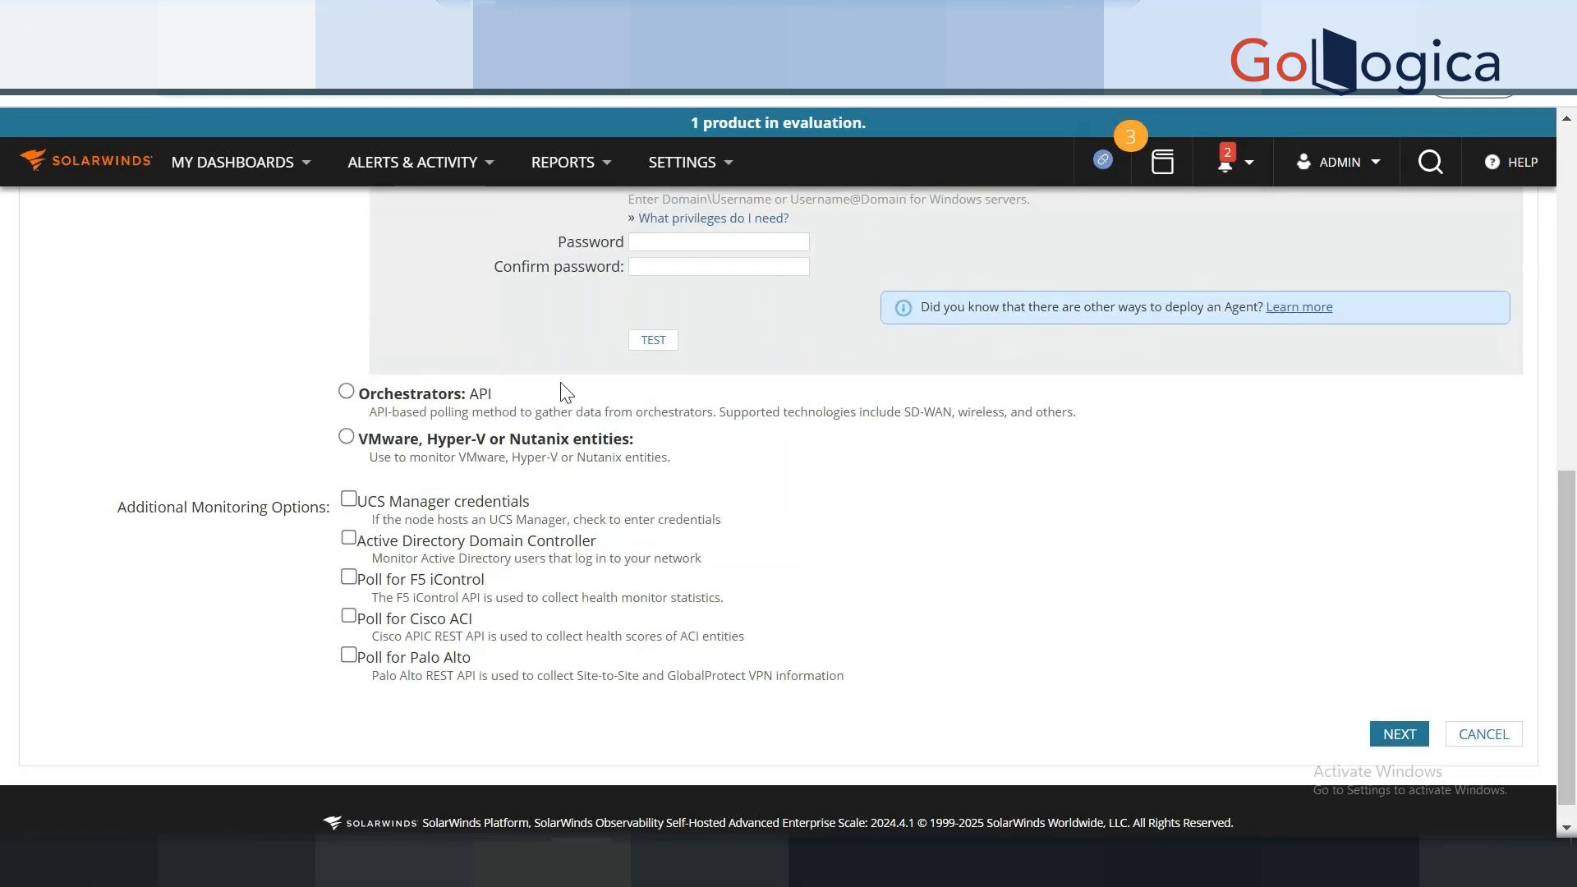
# Switch polling to Orchestrators: API and choose Meraki Devices to review its API Key panel.
pyautogui.click(353, 396)
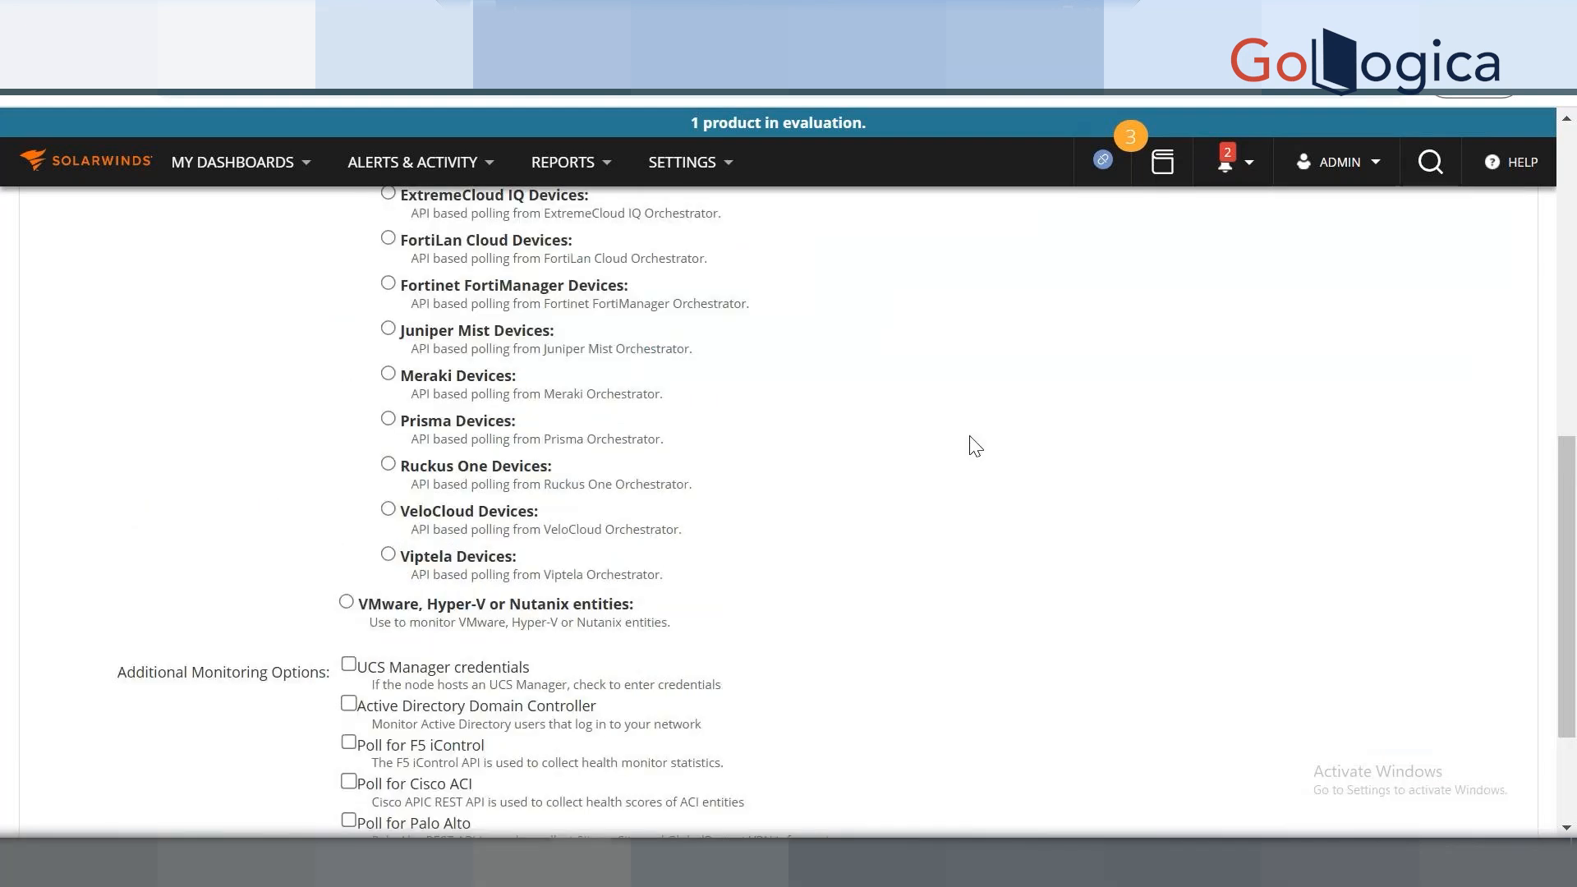
pyautogui.moveTo(1572, 542); pyautogui.dragTo(1560, 444)
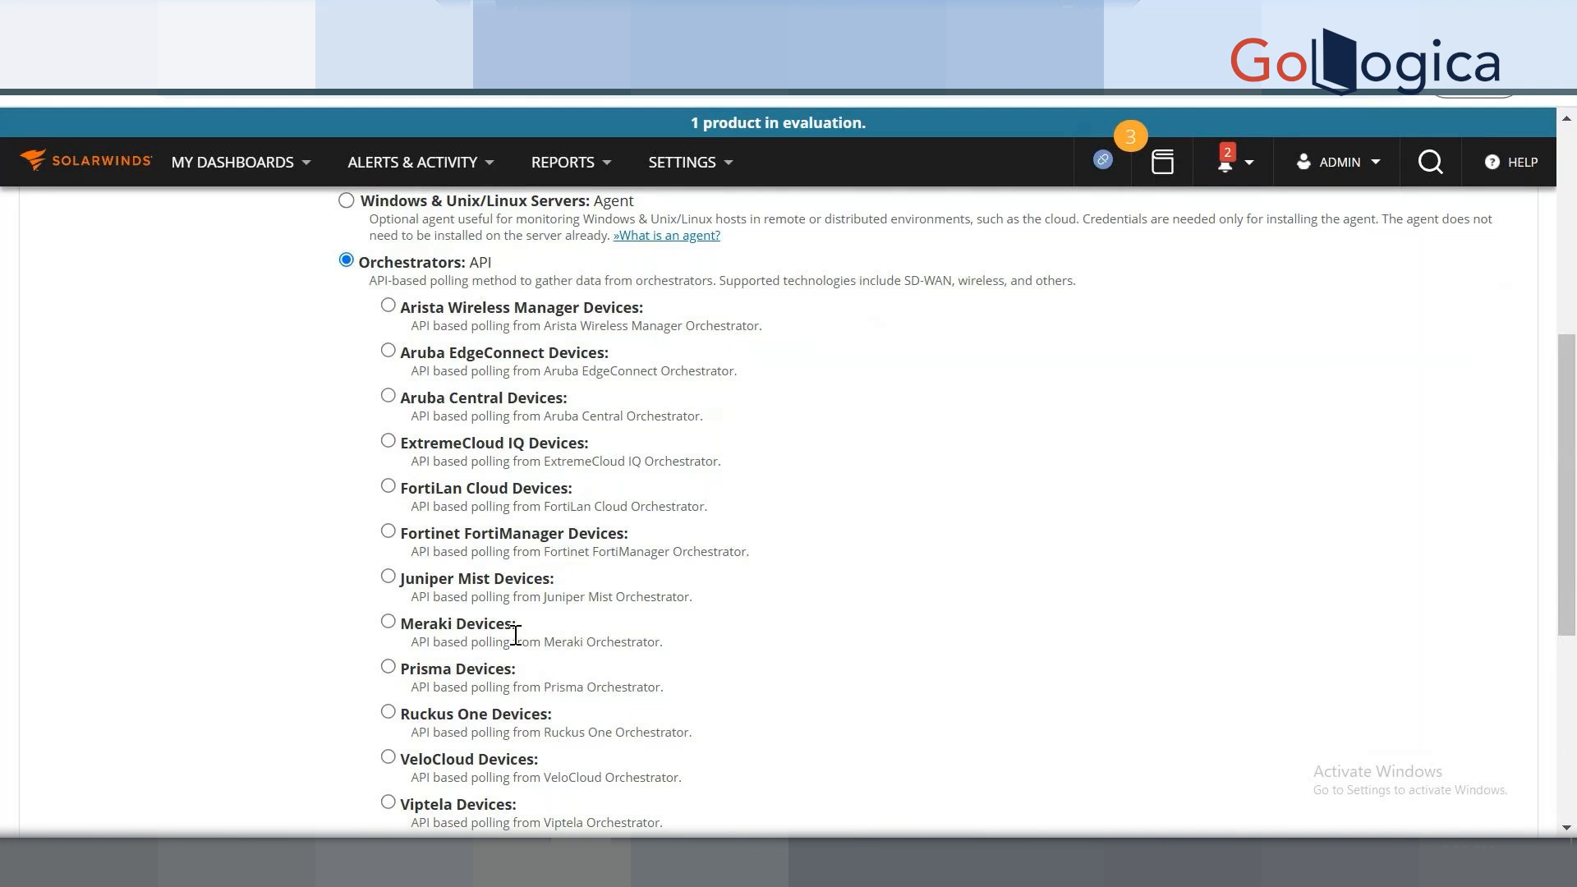
pyautogui.click(389, 622)
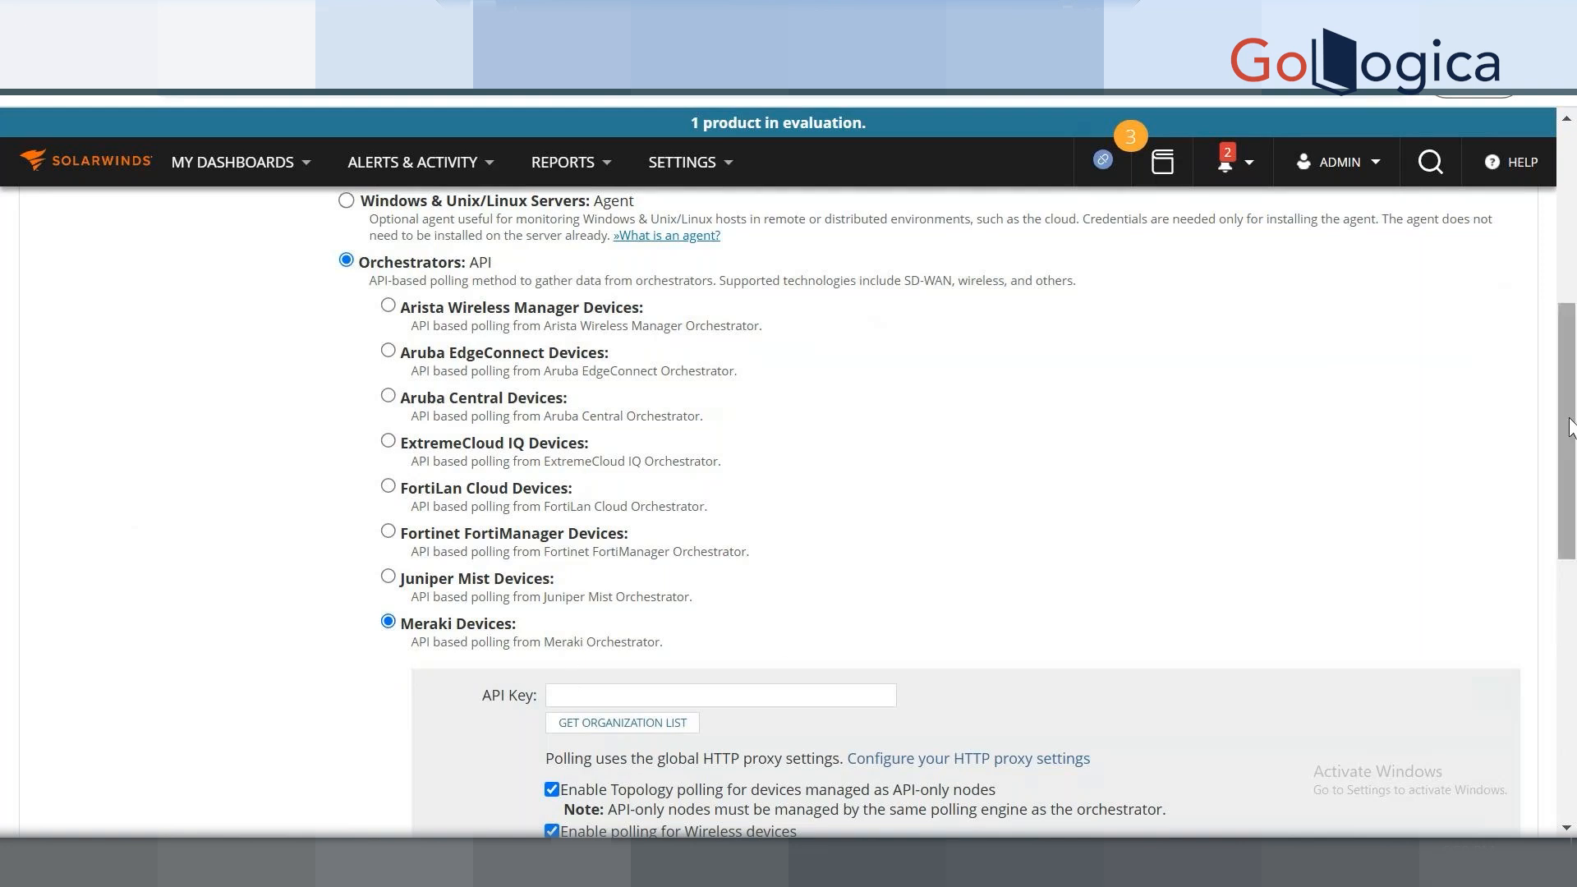
pyautogui.moveTo(1569, 427); pyautogui.dragTo(1574, 359)
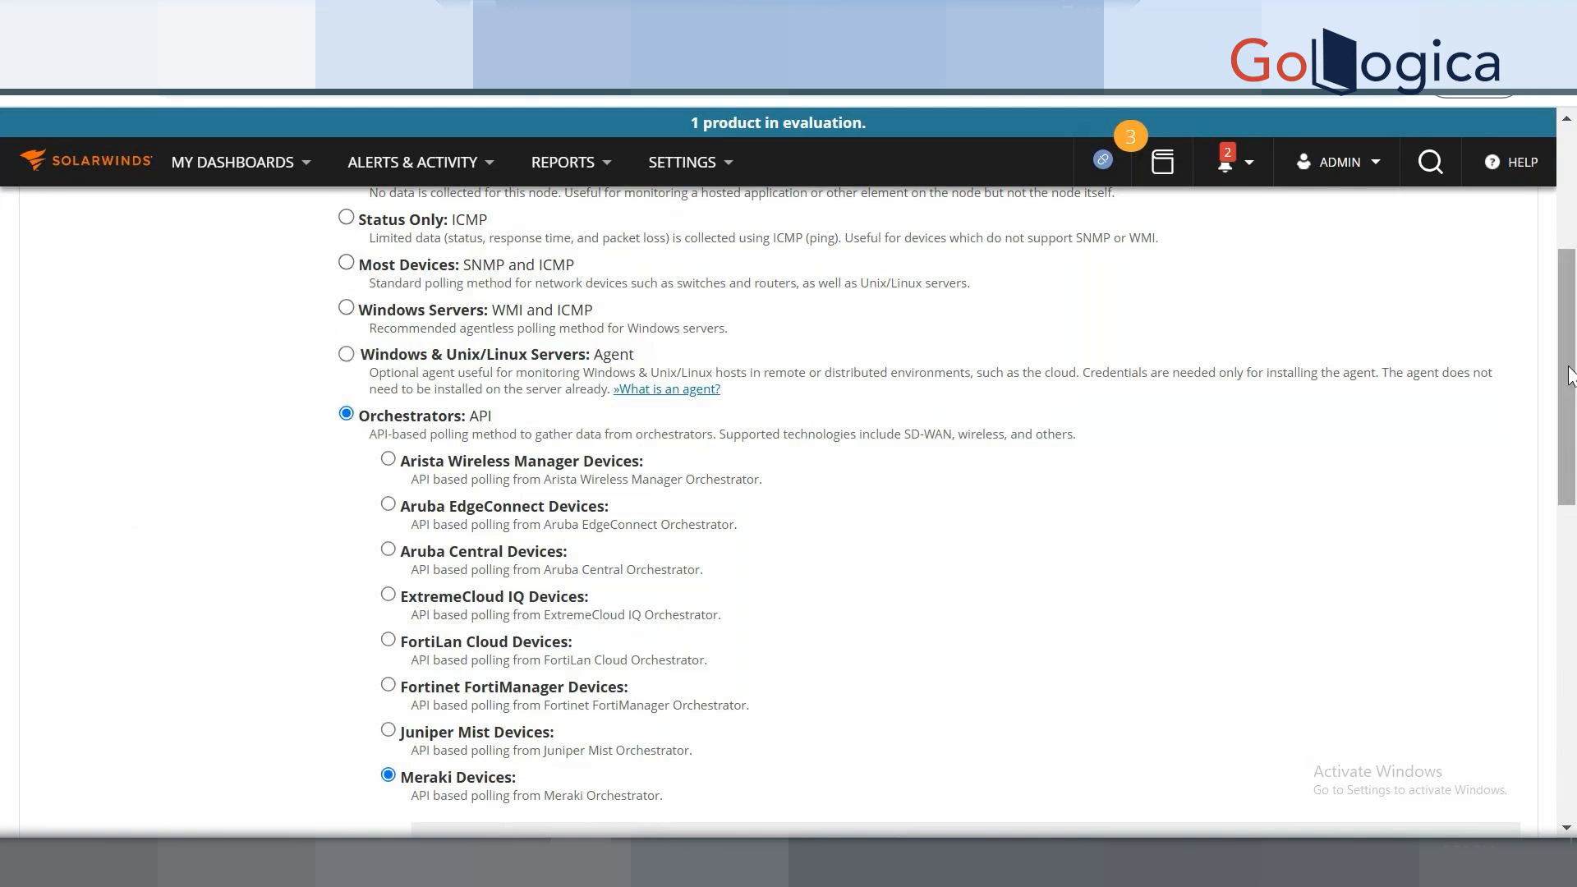
pyautogui.moveTo(1567, 319); pyautogui.dragTo(1566, 251)
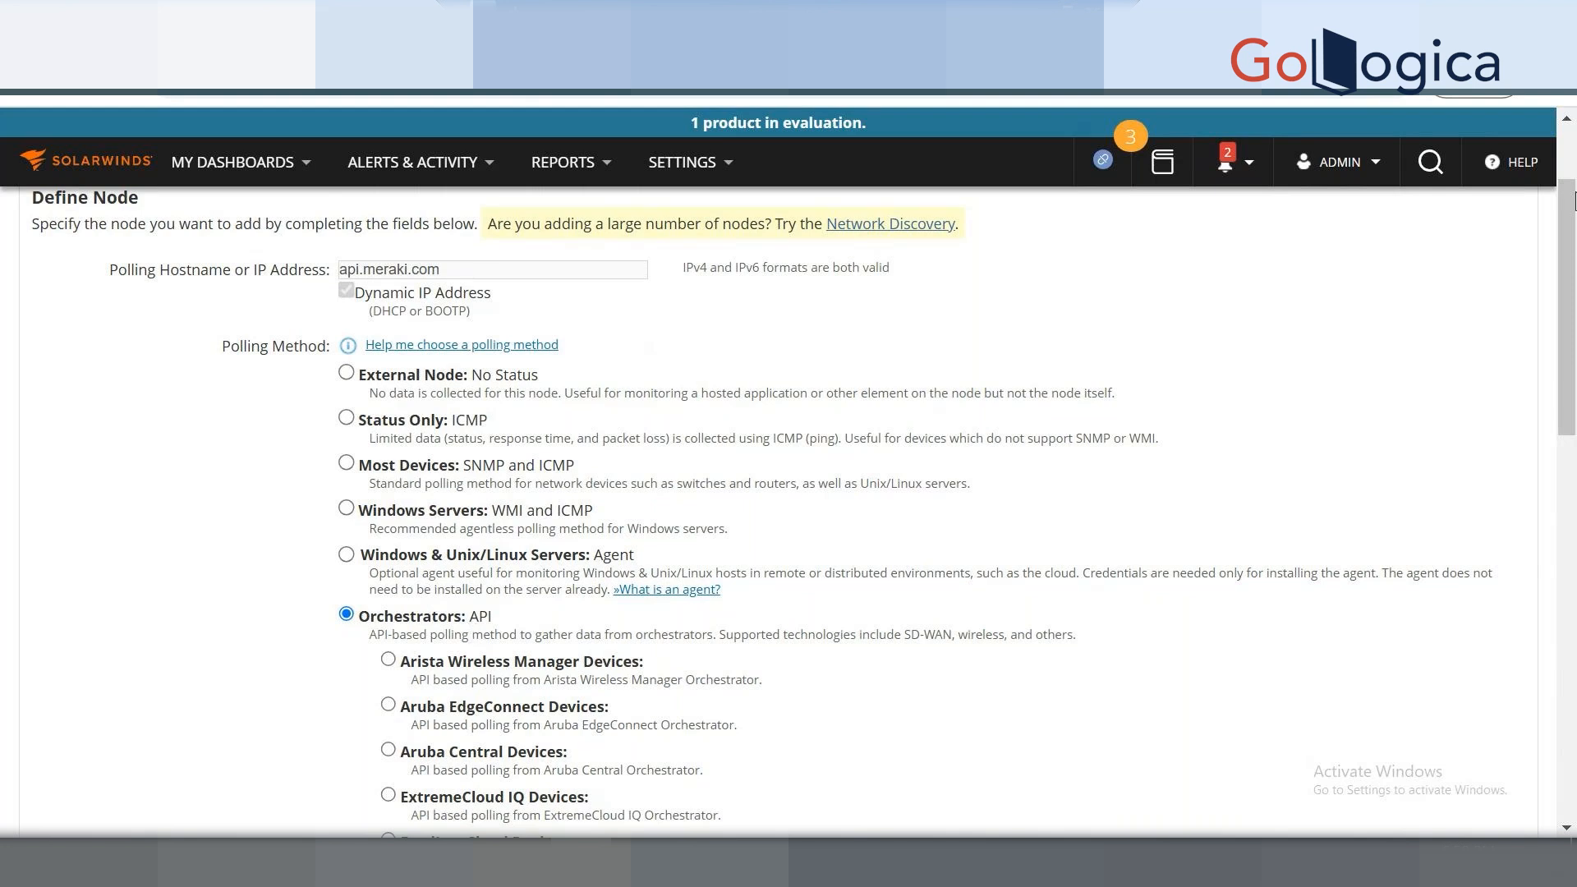
pyautogui.scroll(-6, 1573, 297)
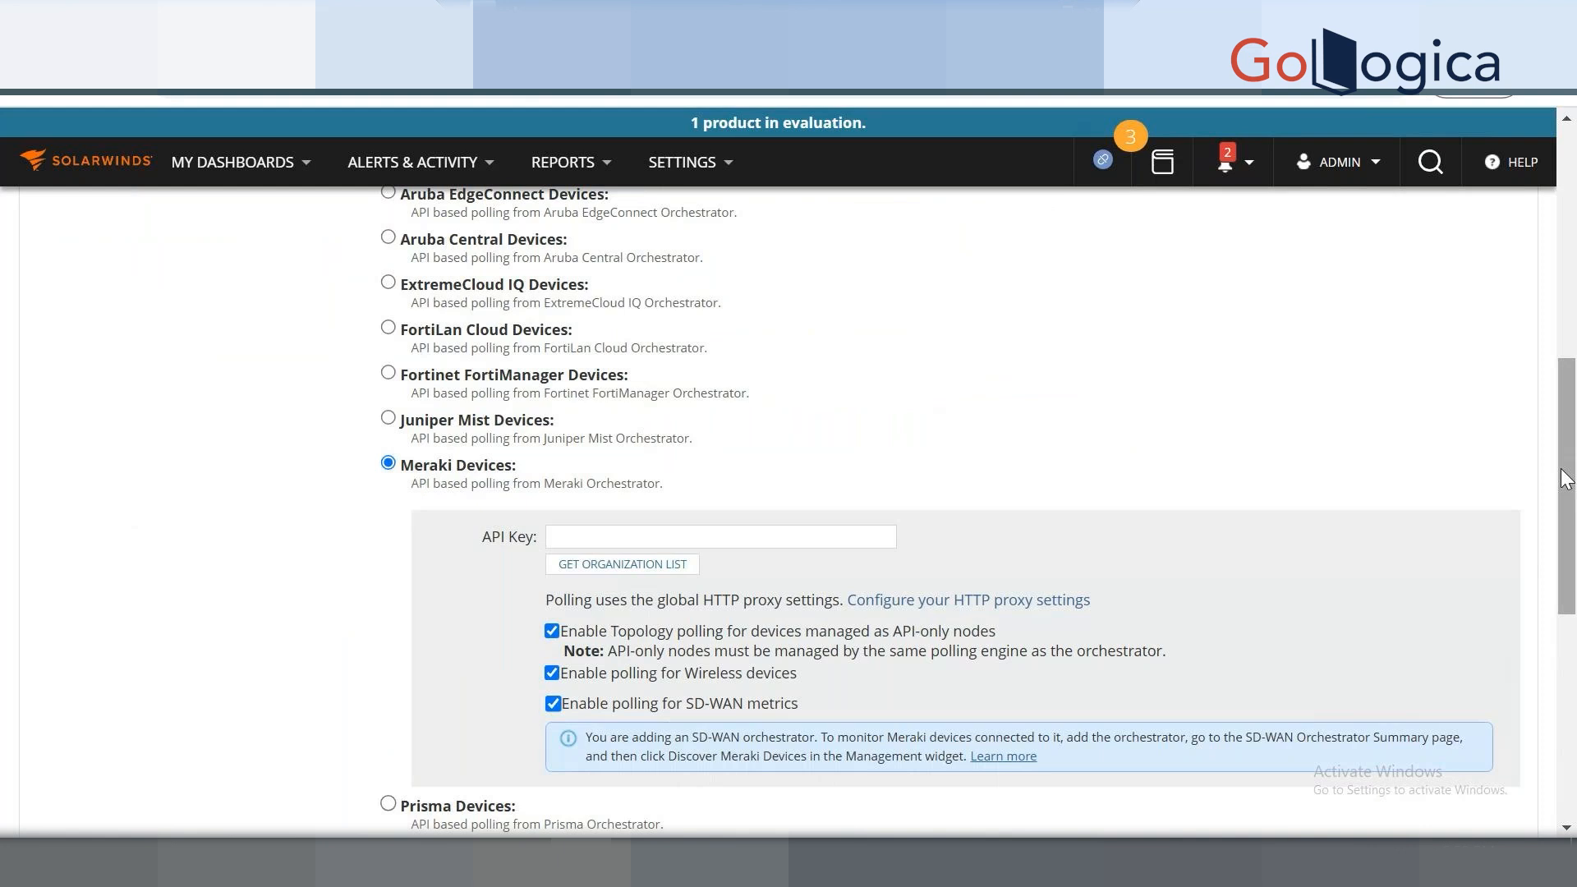
pyautogui.scroll(8, 780, 493)
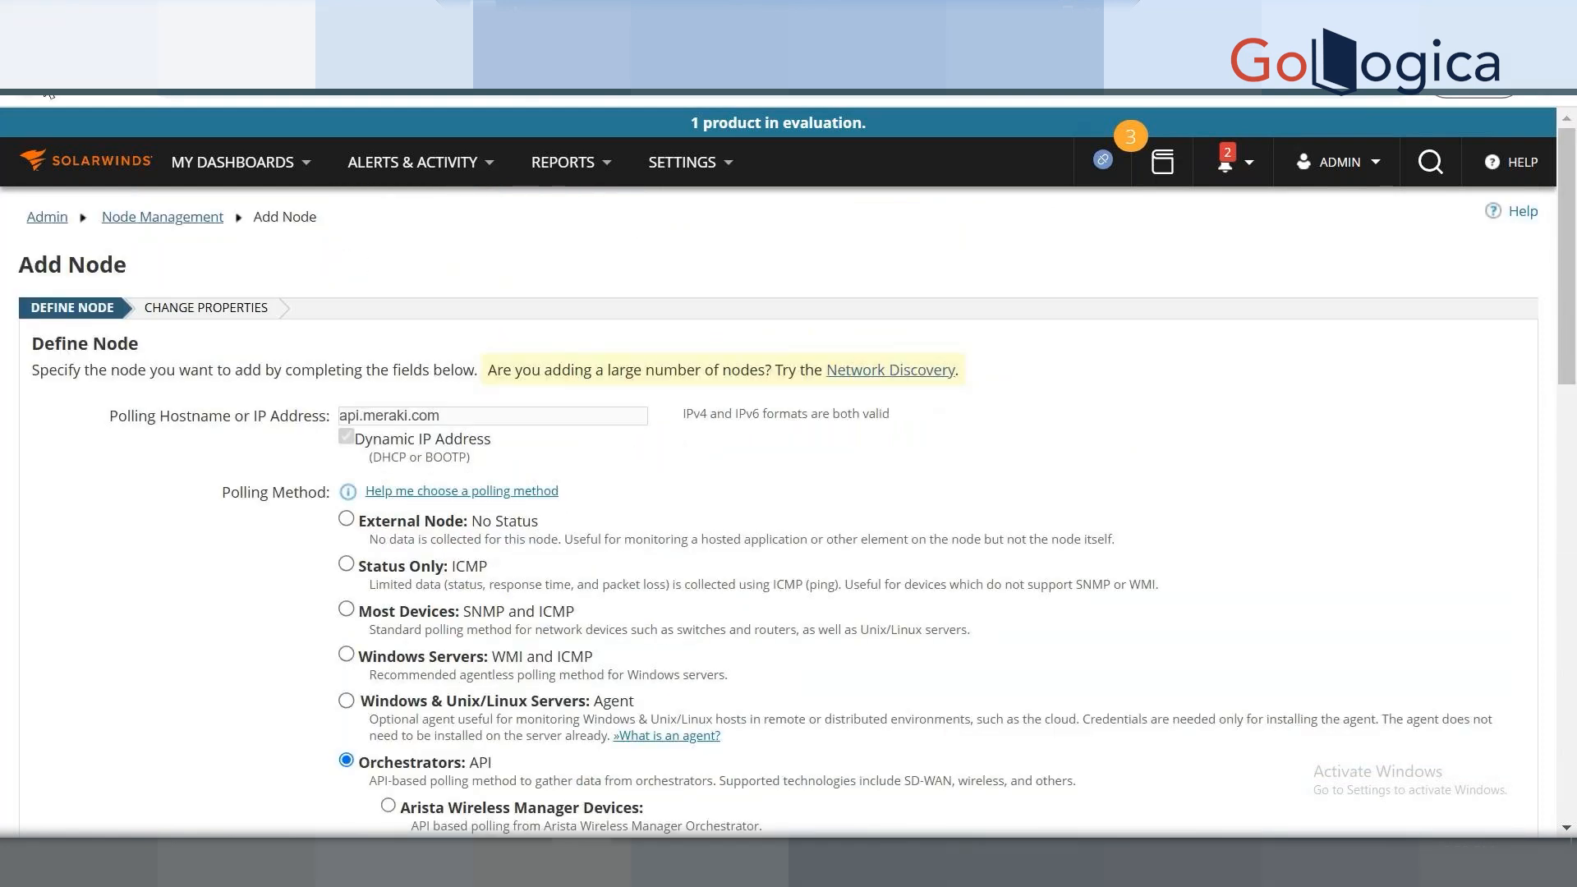
# Start a new Add Node from Manage Nodes, keeping the hostname WIN-CGTTC0ER71J.
pyautogui.click(45, 88)
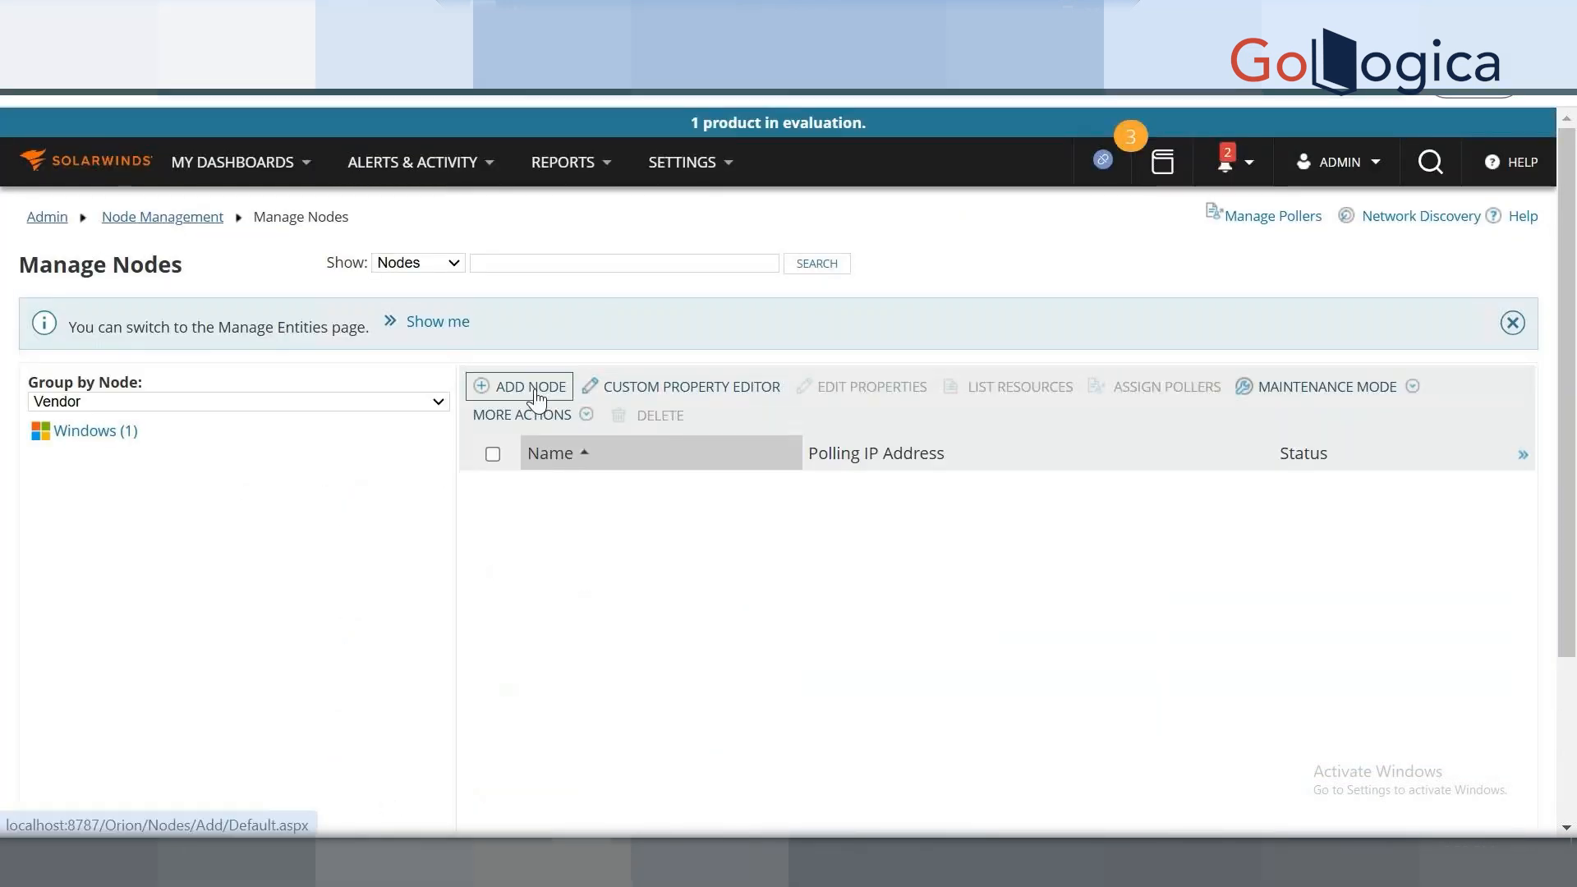
pyautogui.click(534, 396)
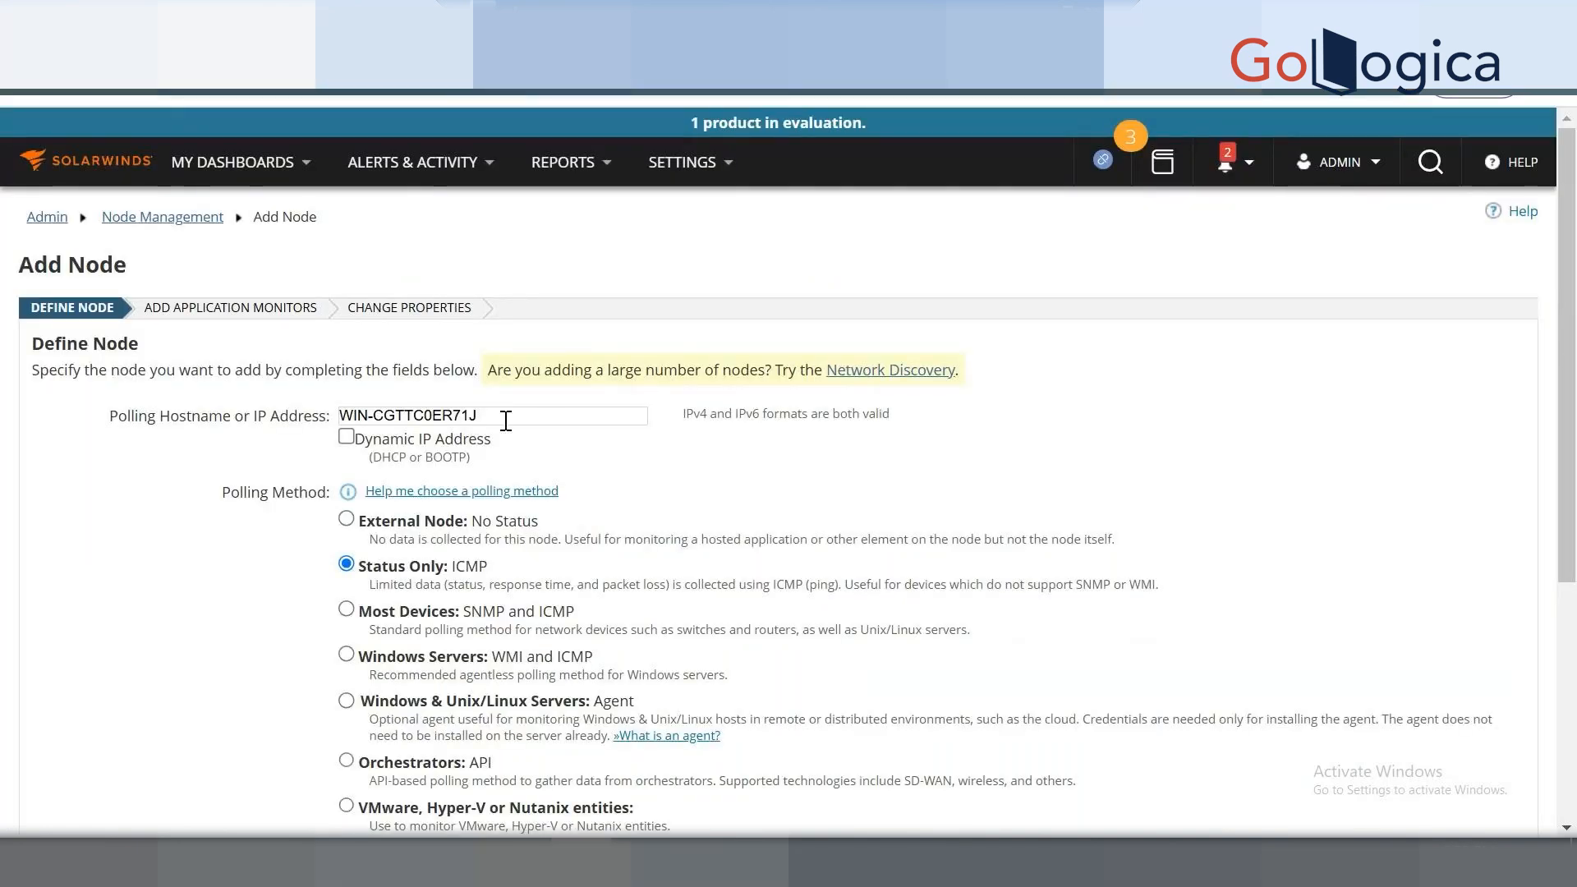
pyautogui.click(505, 421)
pyautogui.hotkey('ctrl', 'a')
pyautogui.write('SWTraining')
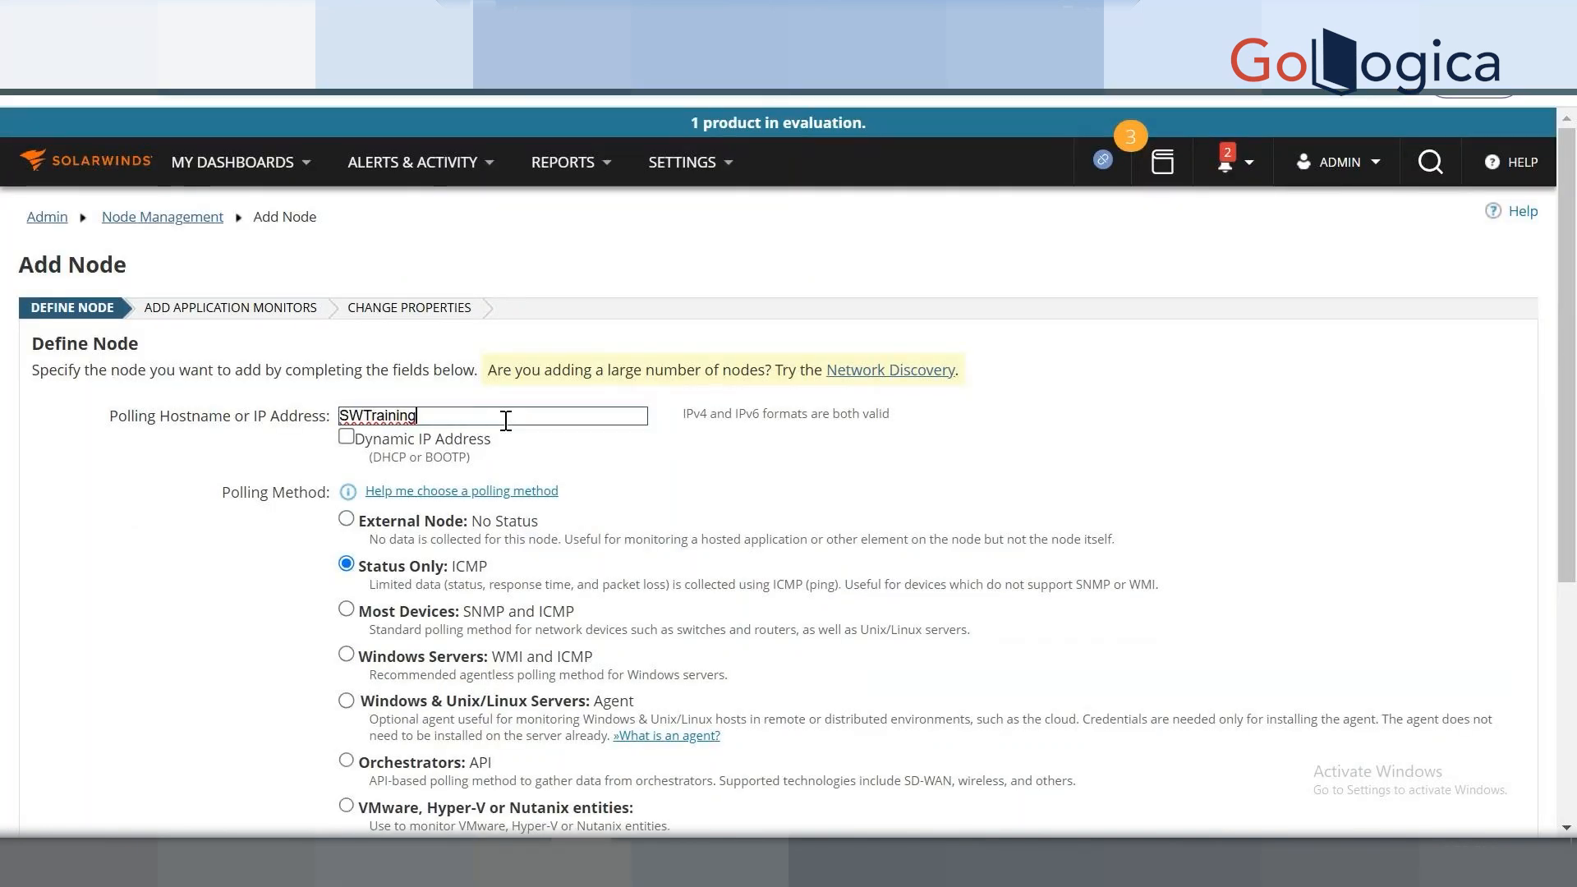
pyautogui.hotkey('ctrl', 'z')
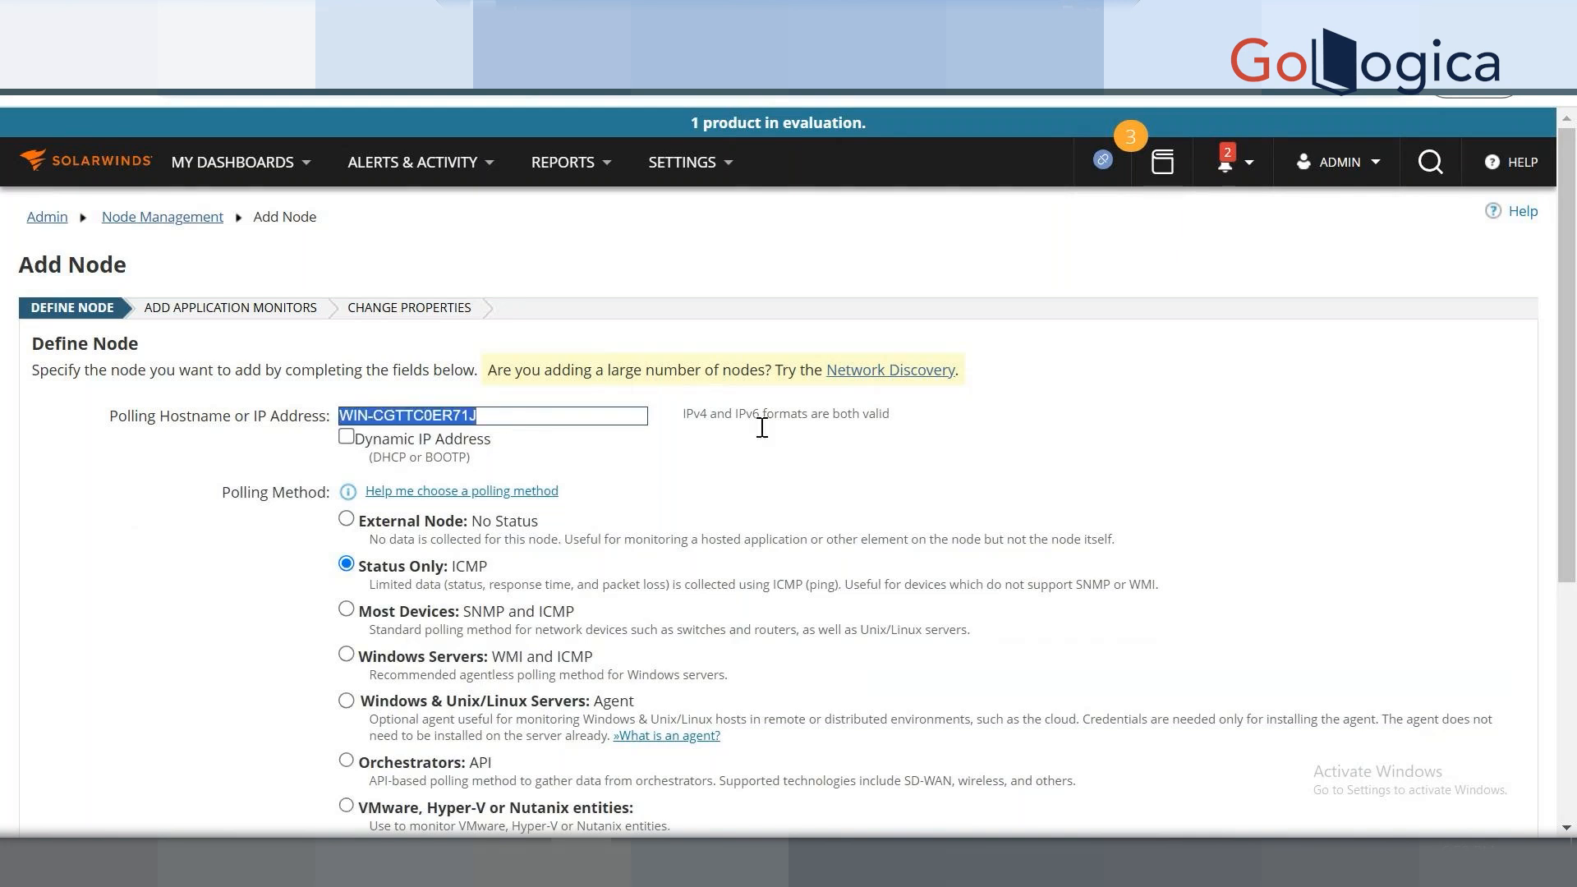
pyautogui.moveTo(1570, 464); pyautogui.dragTo(1573, 602)
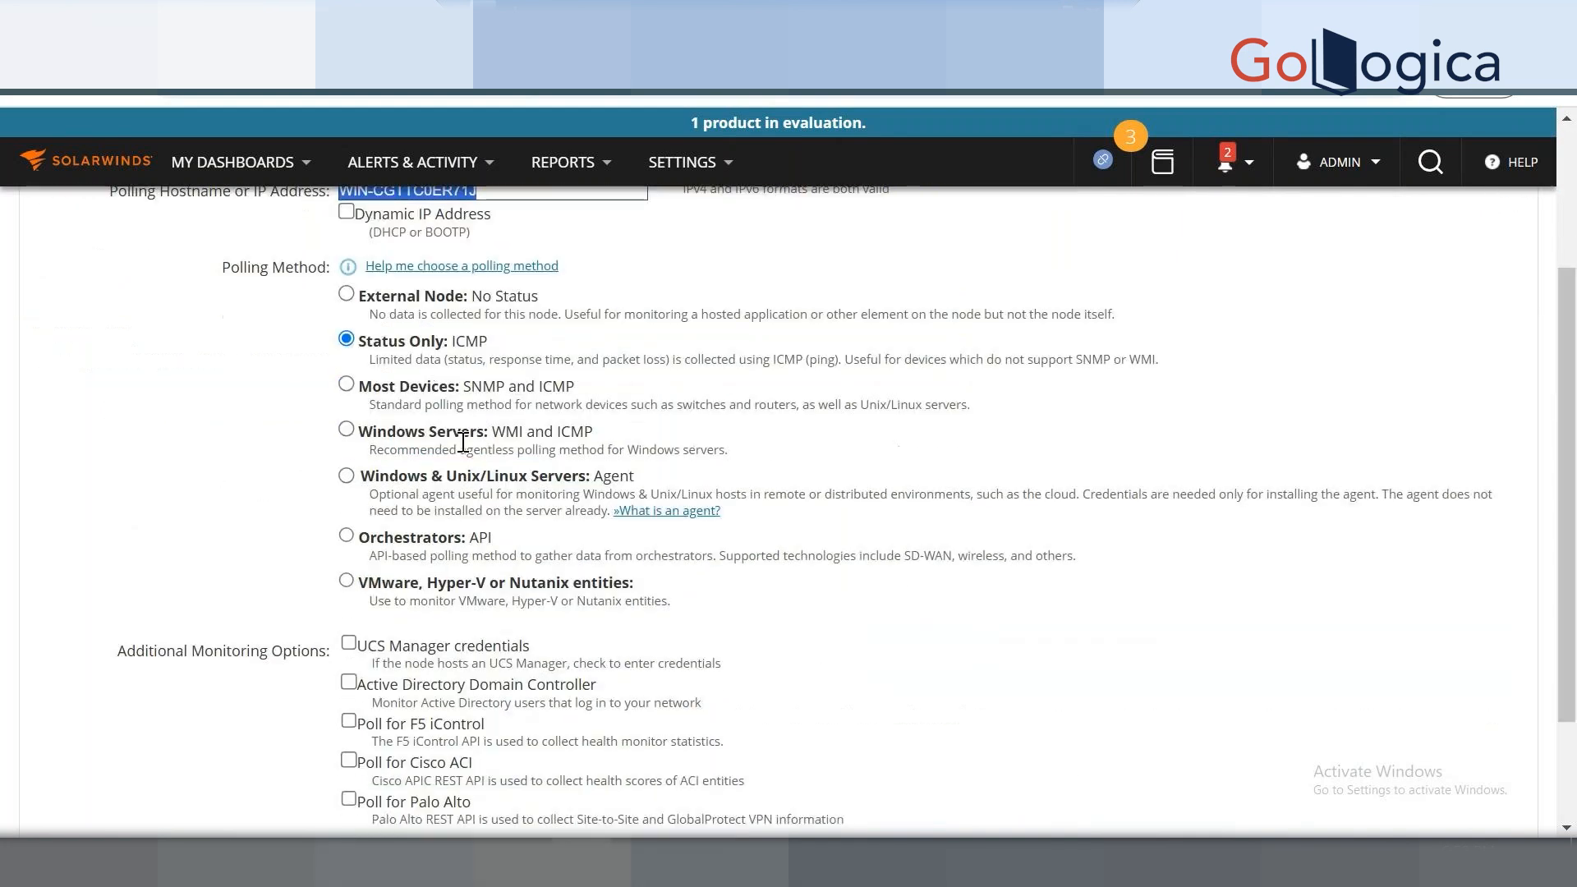
pyautogui.click(223, 268)
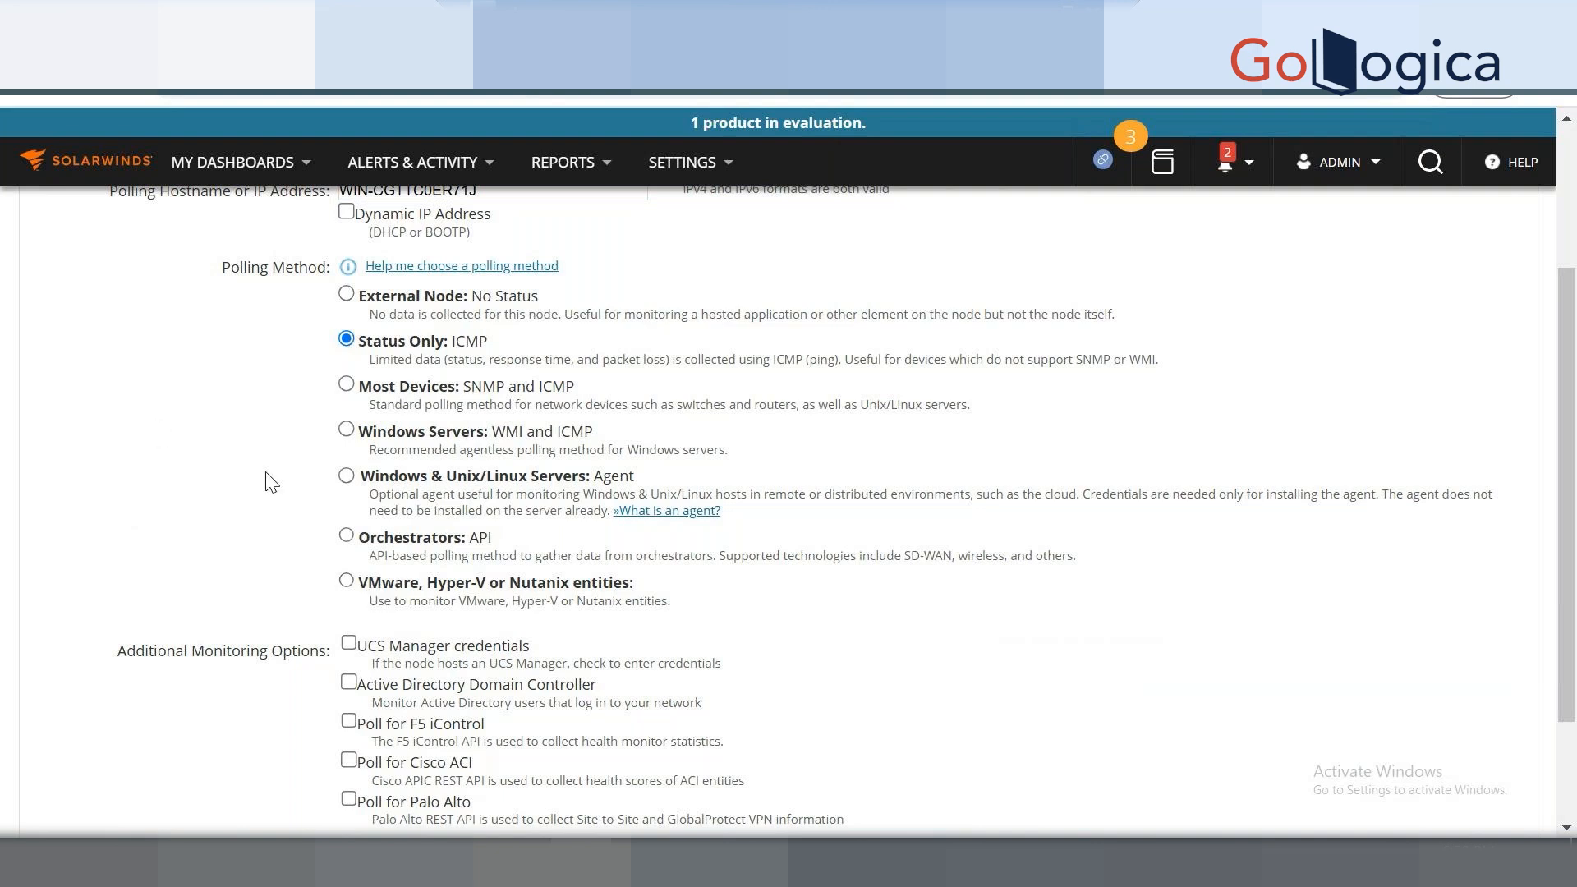
pyautogui.click(233, 162)
# Select Windows & Unix/Linux Servers: Agent polling and review the Windows credential fields.
pyautogui.click(422, 478)
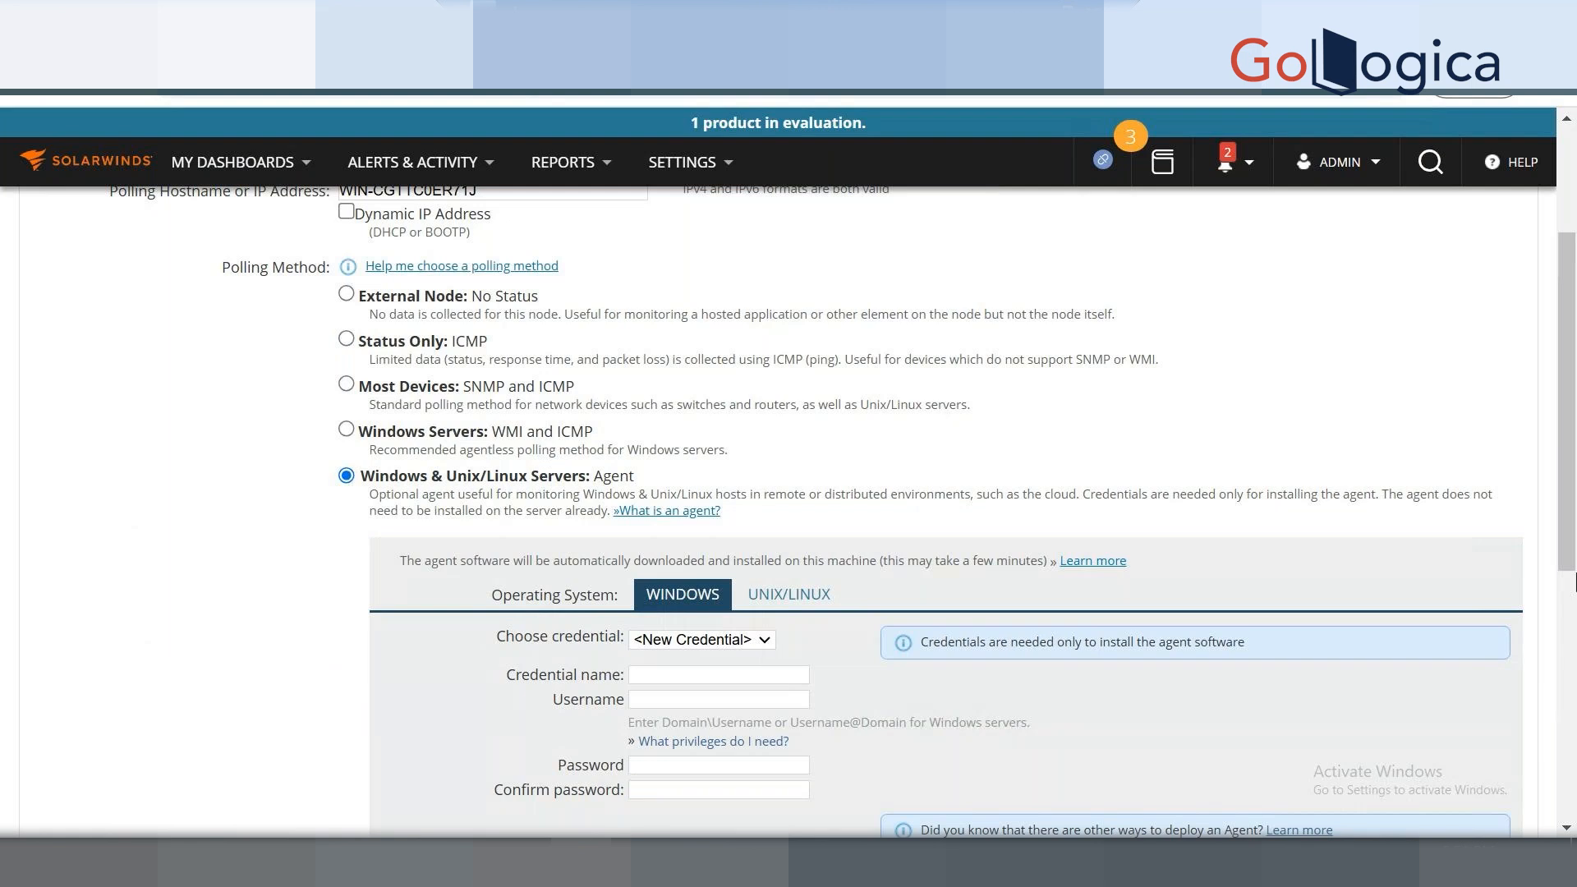
pyautogui.scroll(-6, 1573, 581)
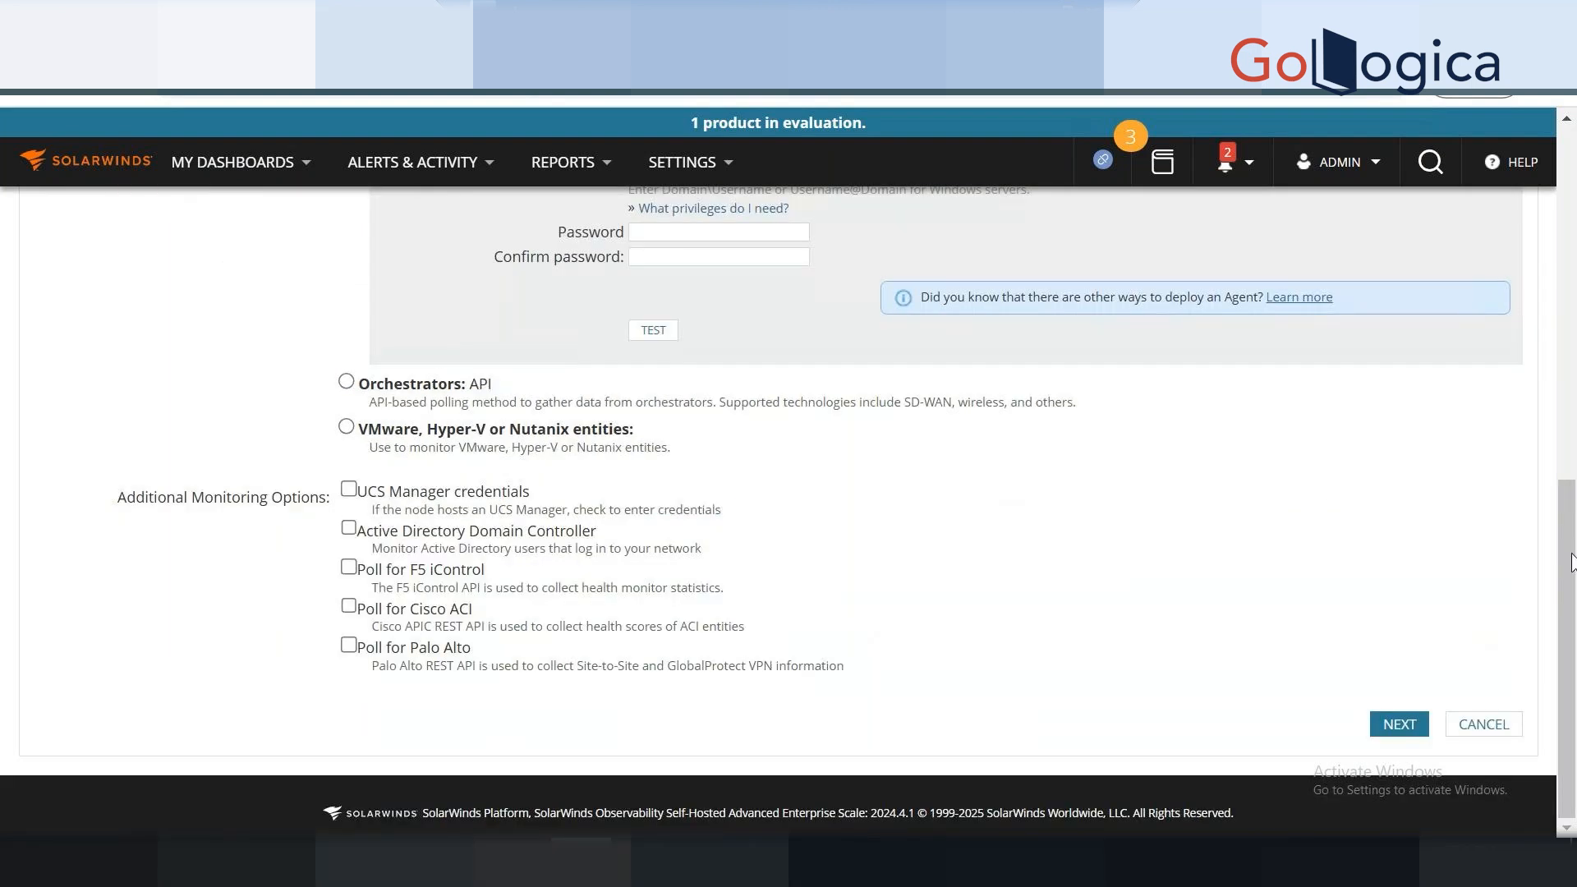
pyautogui.scroll(7, 1573, 563)
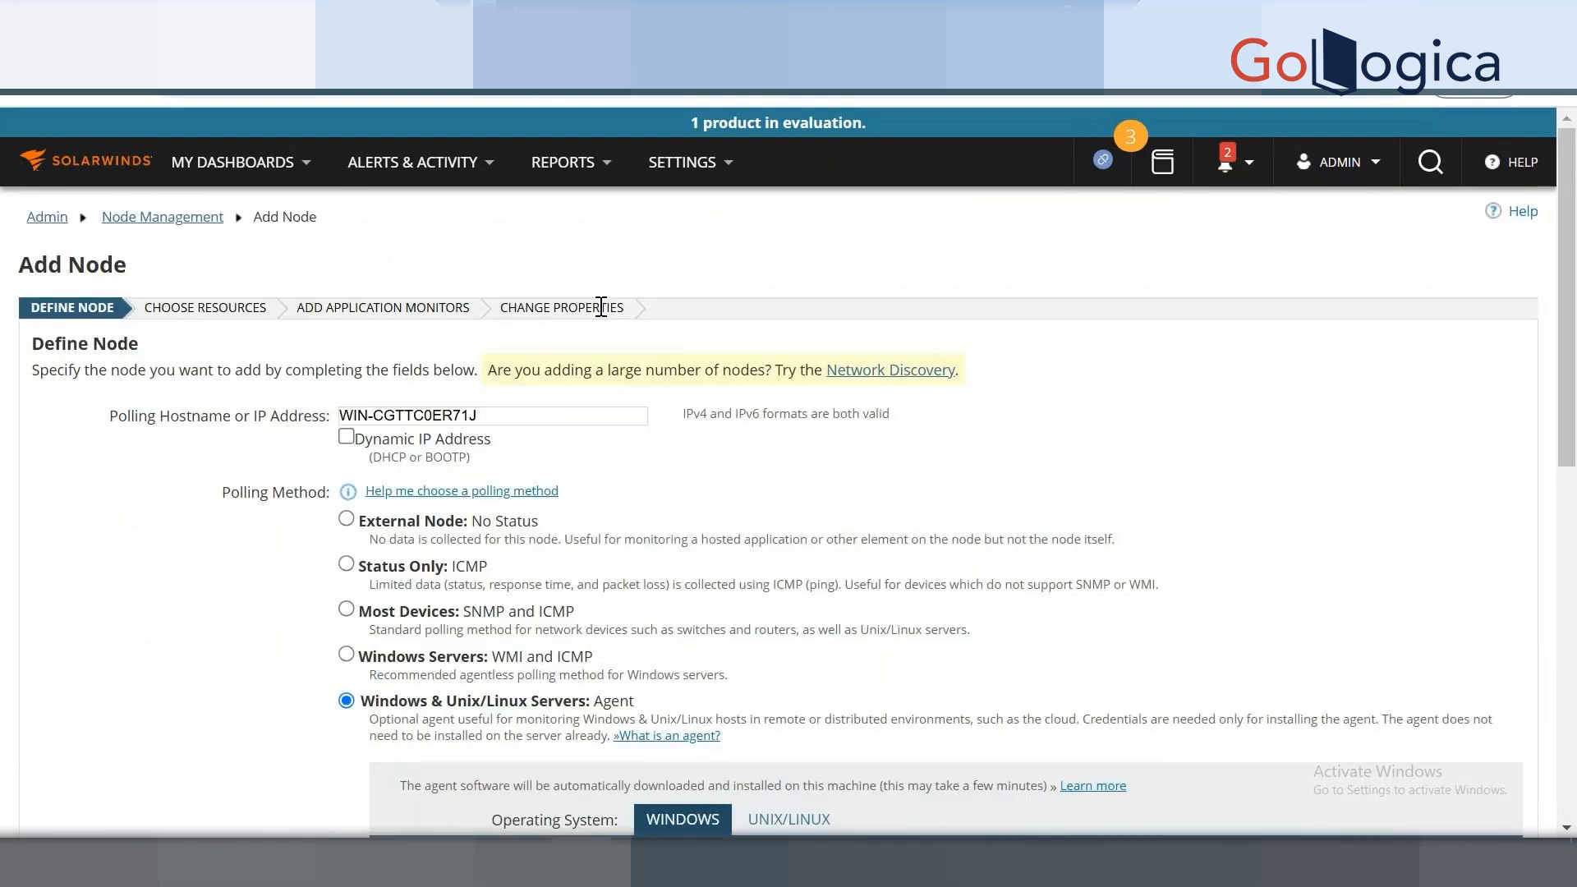
pyautogui.moveTo(695, 169)
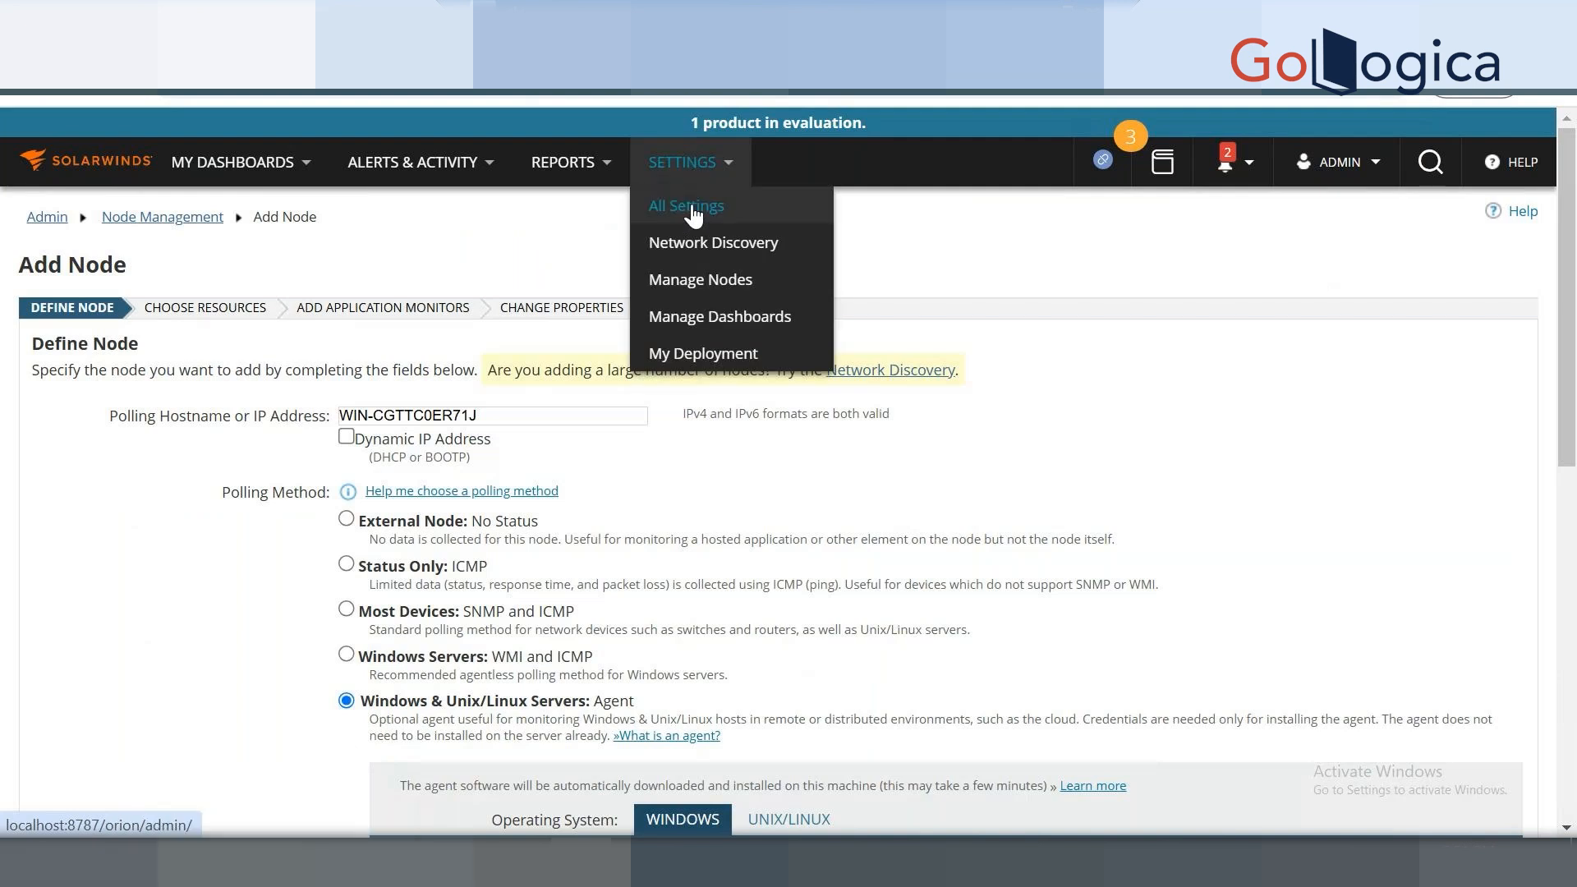
# Open Manage Agents from All Settings under Node & Group Management.
pyautogui.click(694, 209)
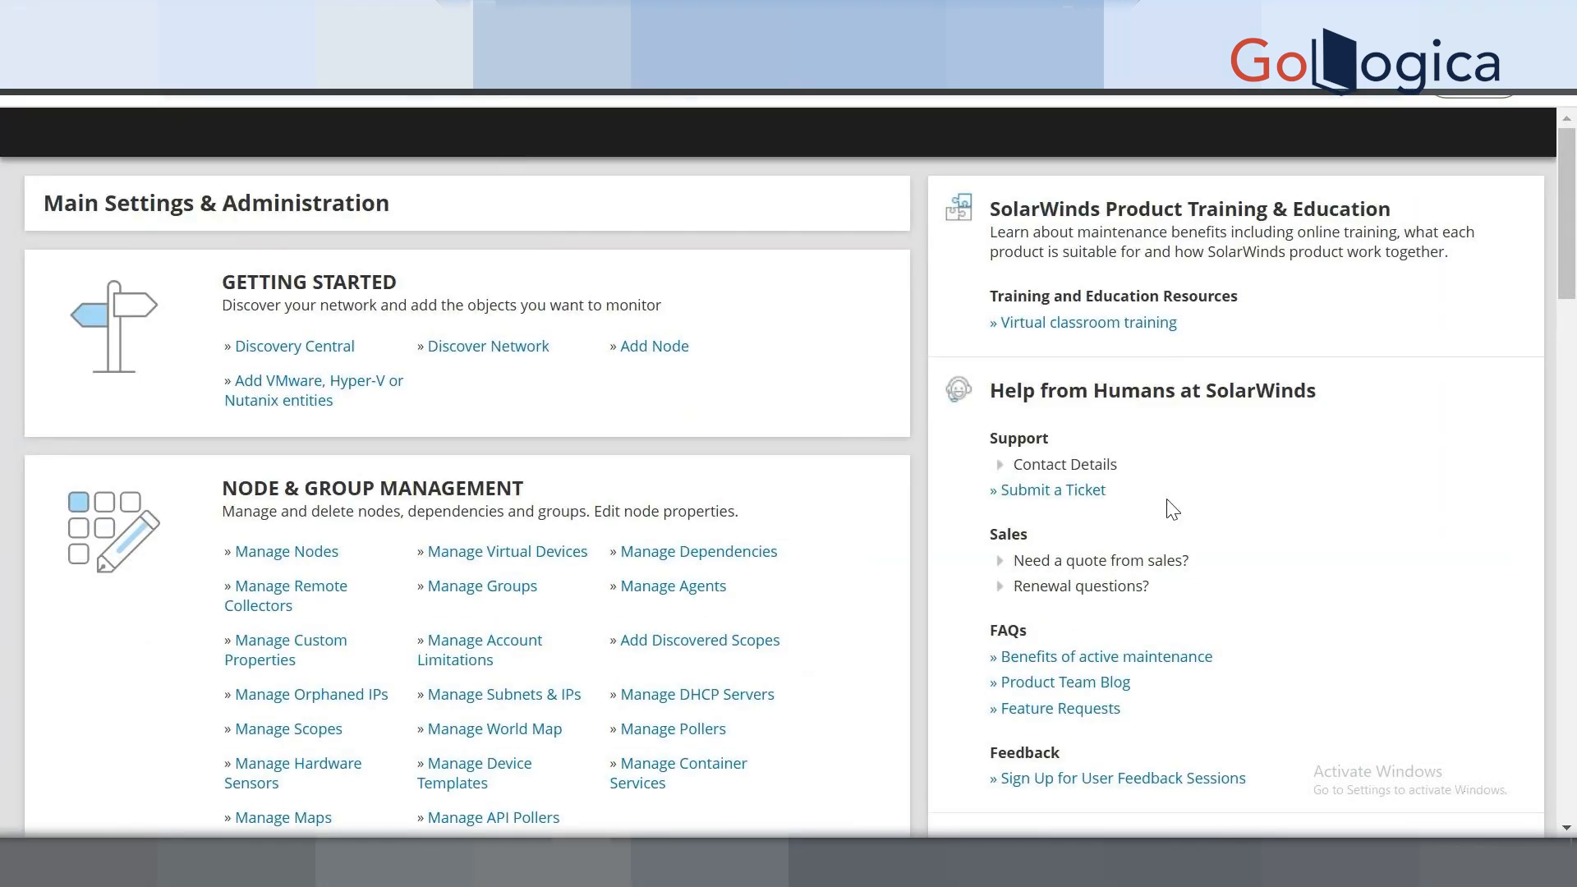
pyautogui.scroll(-2, 719, 498)
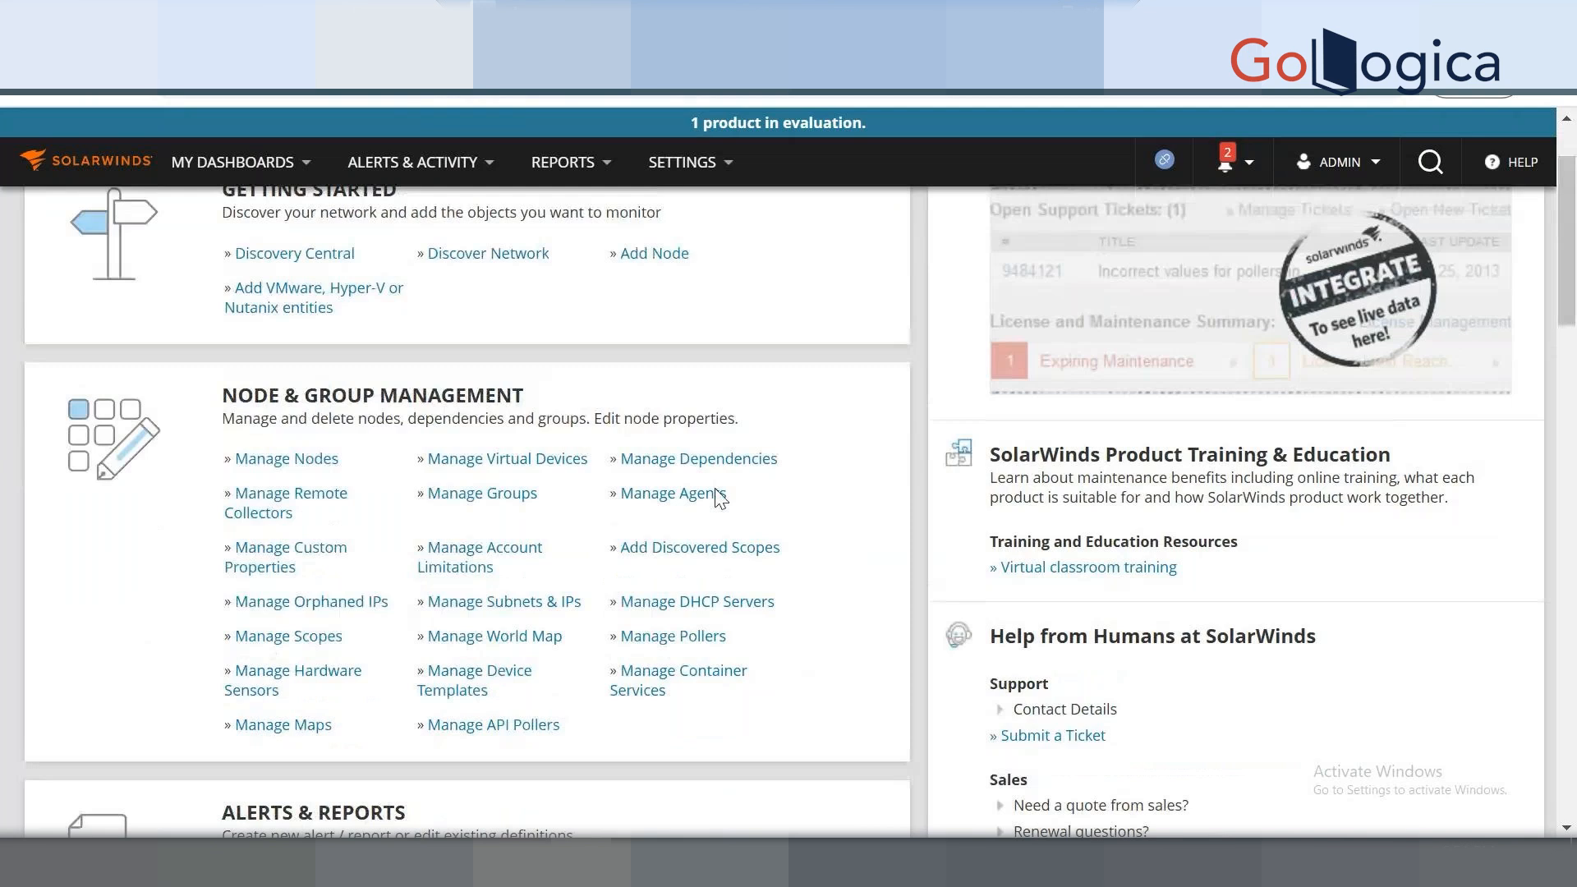
pyautogui.click(715, 492)
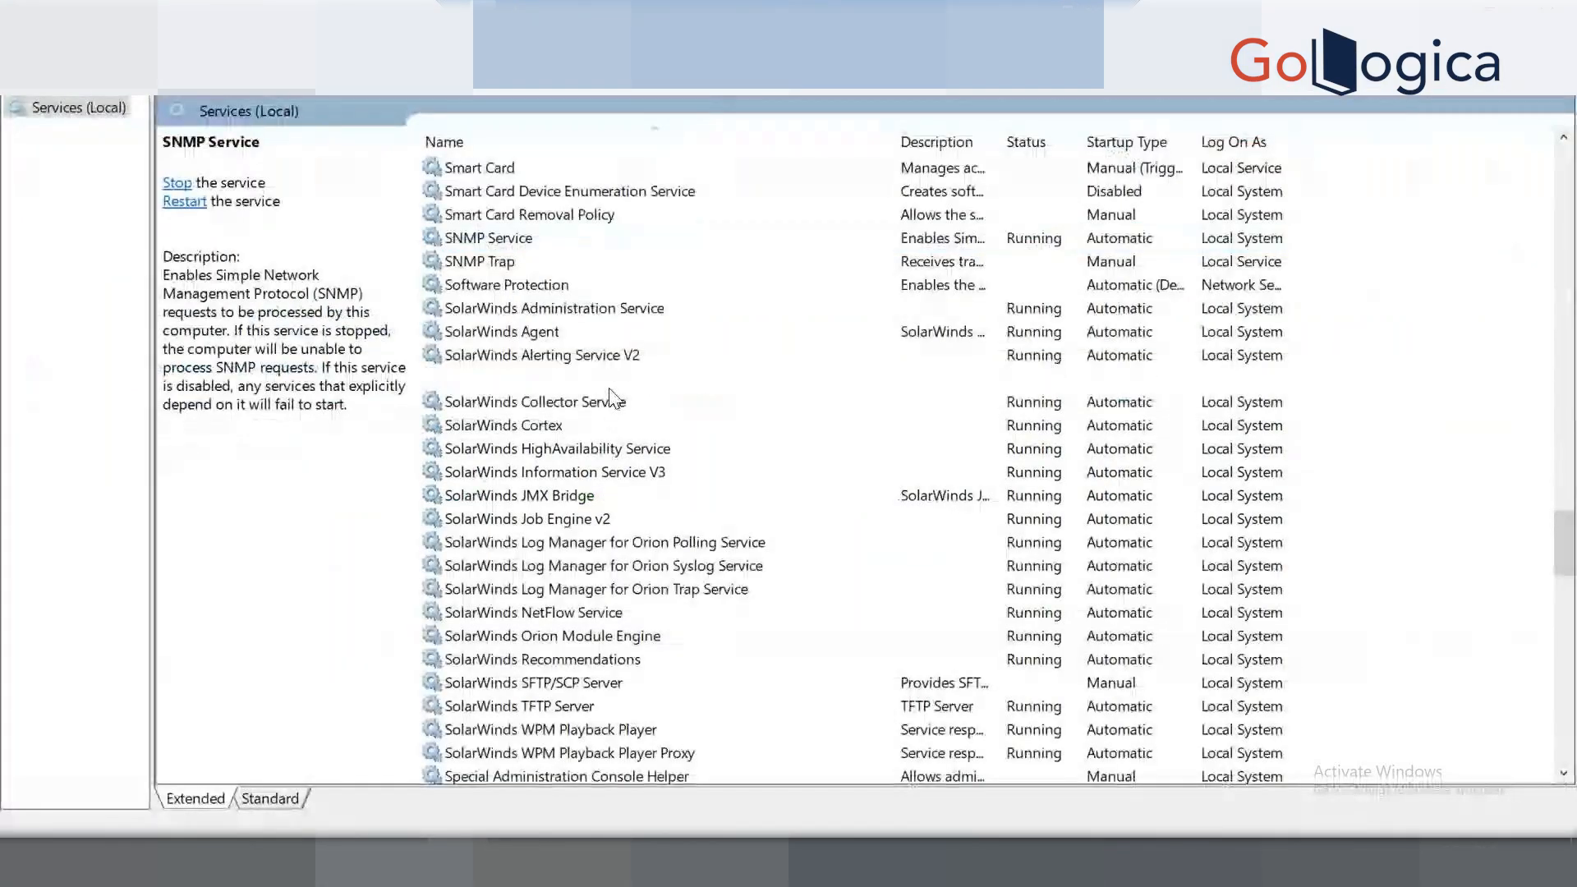
pyautogui.click(608, 401)
pyautogui.press('Down')
pyautogui.press('Down')
pyautogui.press('Down')
pyautogui.press('Down')
pyautogui.press('Down')
pyautogui.press('Down')
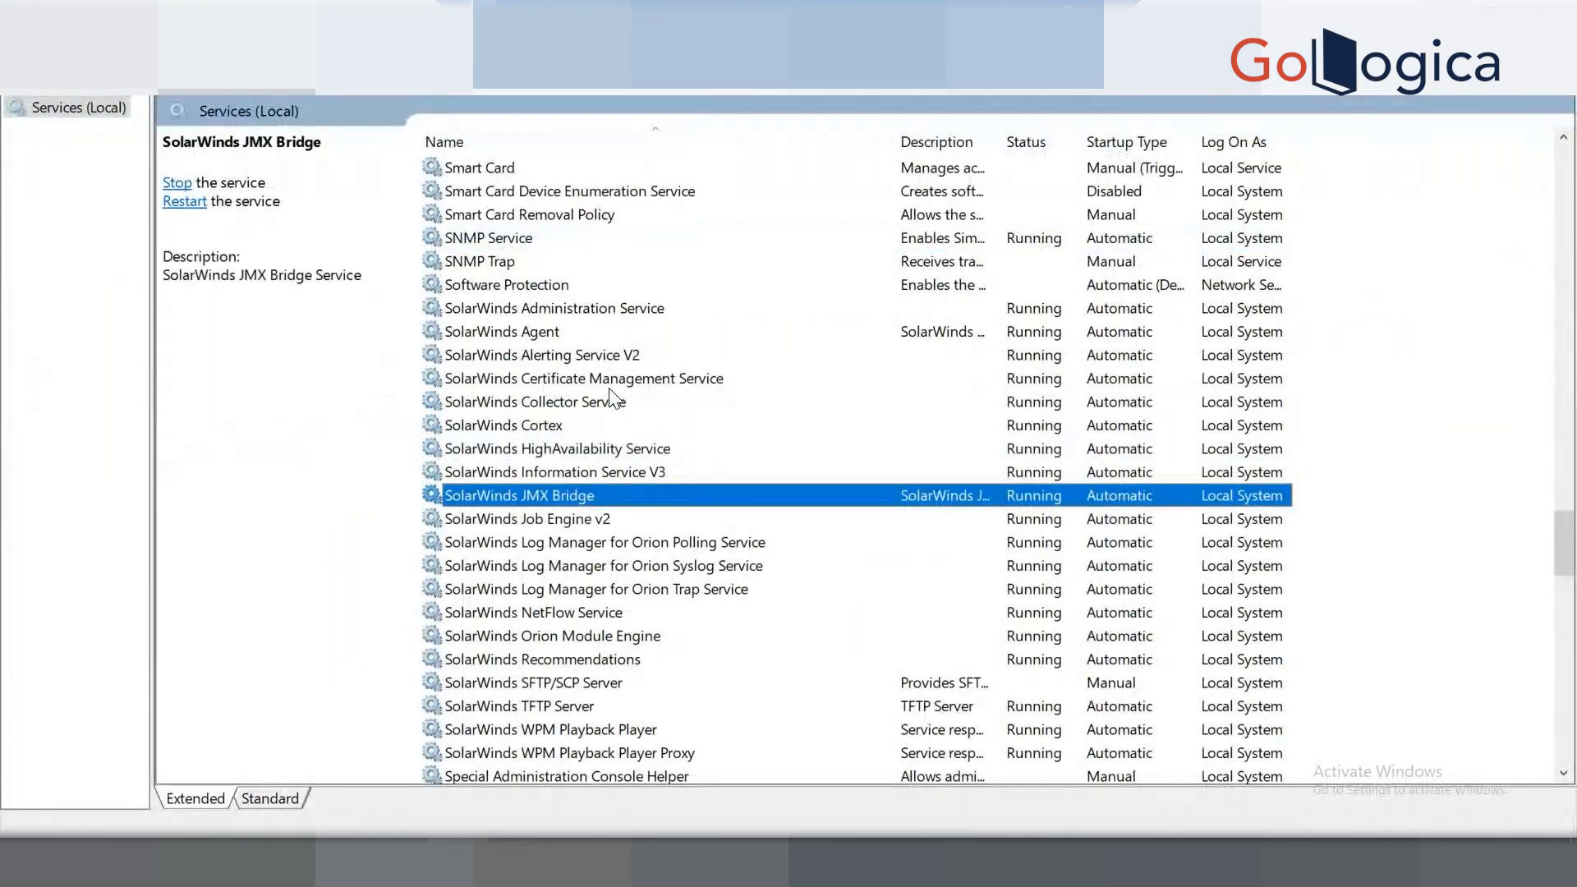
pyautogui.press('Down')
pyautogui.press('Down')
pyautogui.press('Down')
pyautogui.press('Down')
pyautogui.press('Down')
pyautogui.press('Down')
pyautogui.press('Down')
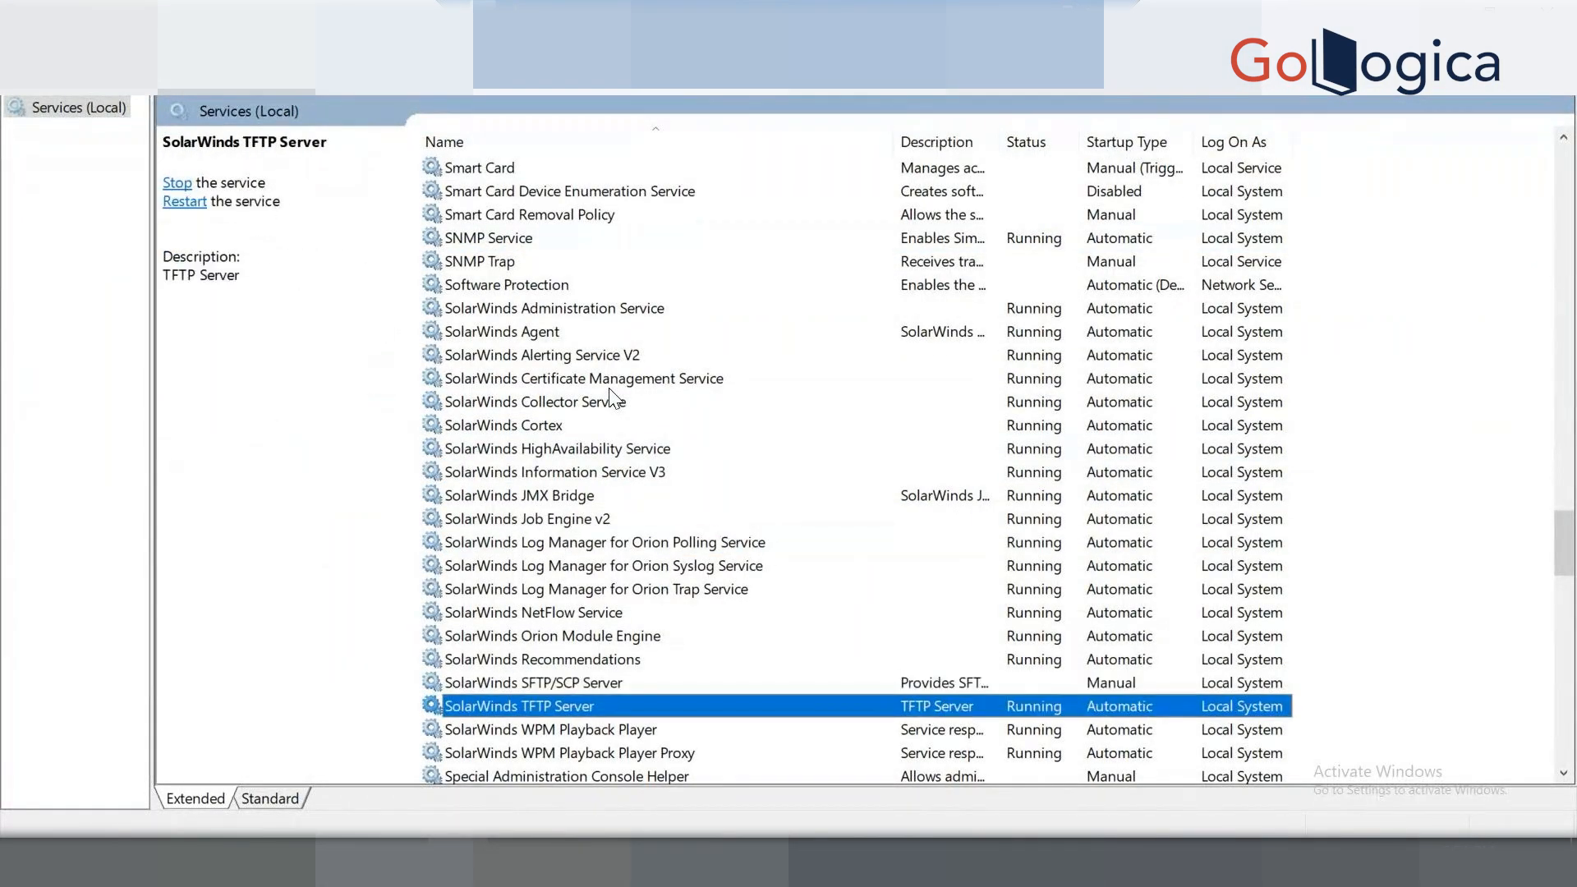
pyautogui.press('Down')
pyautogui.press('Down')
pyautogui.press('Down')
pyautogui.press('Down')
pyautogui.press('Down')
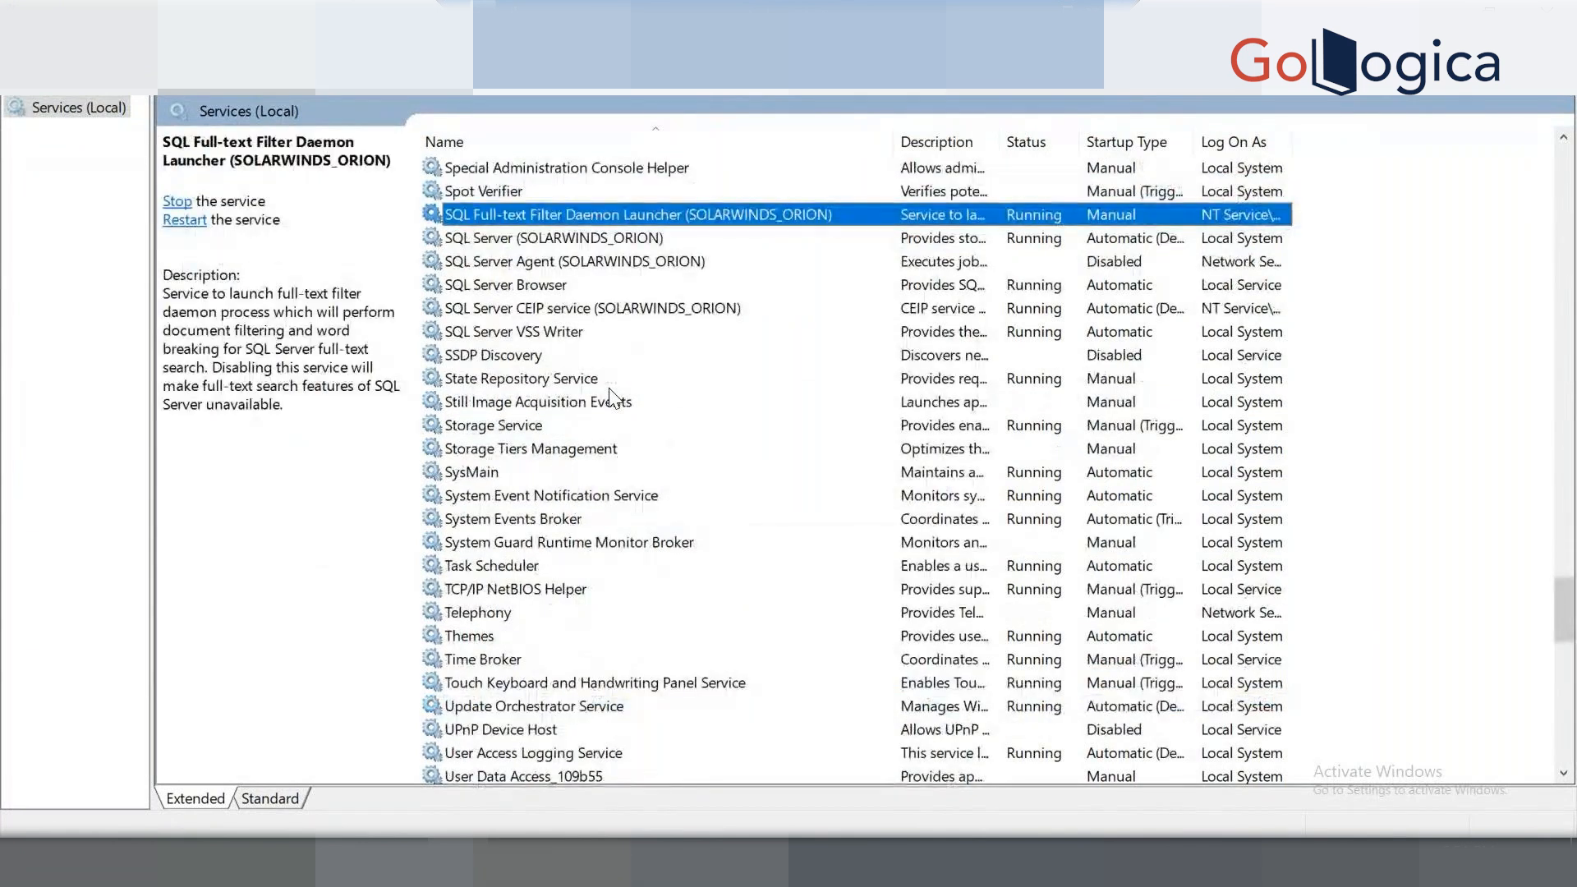
pyautogui.press('Up')
pyautogui.press('Up')
pyautogui.press('Up')
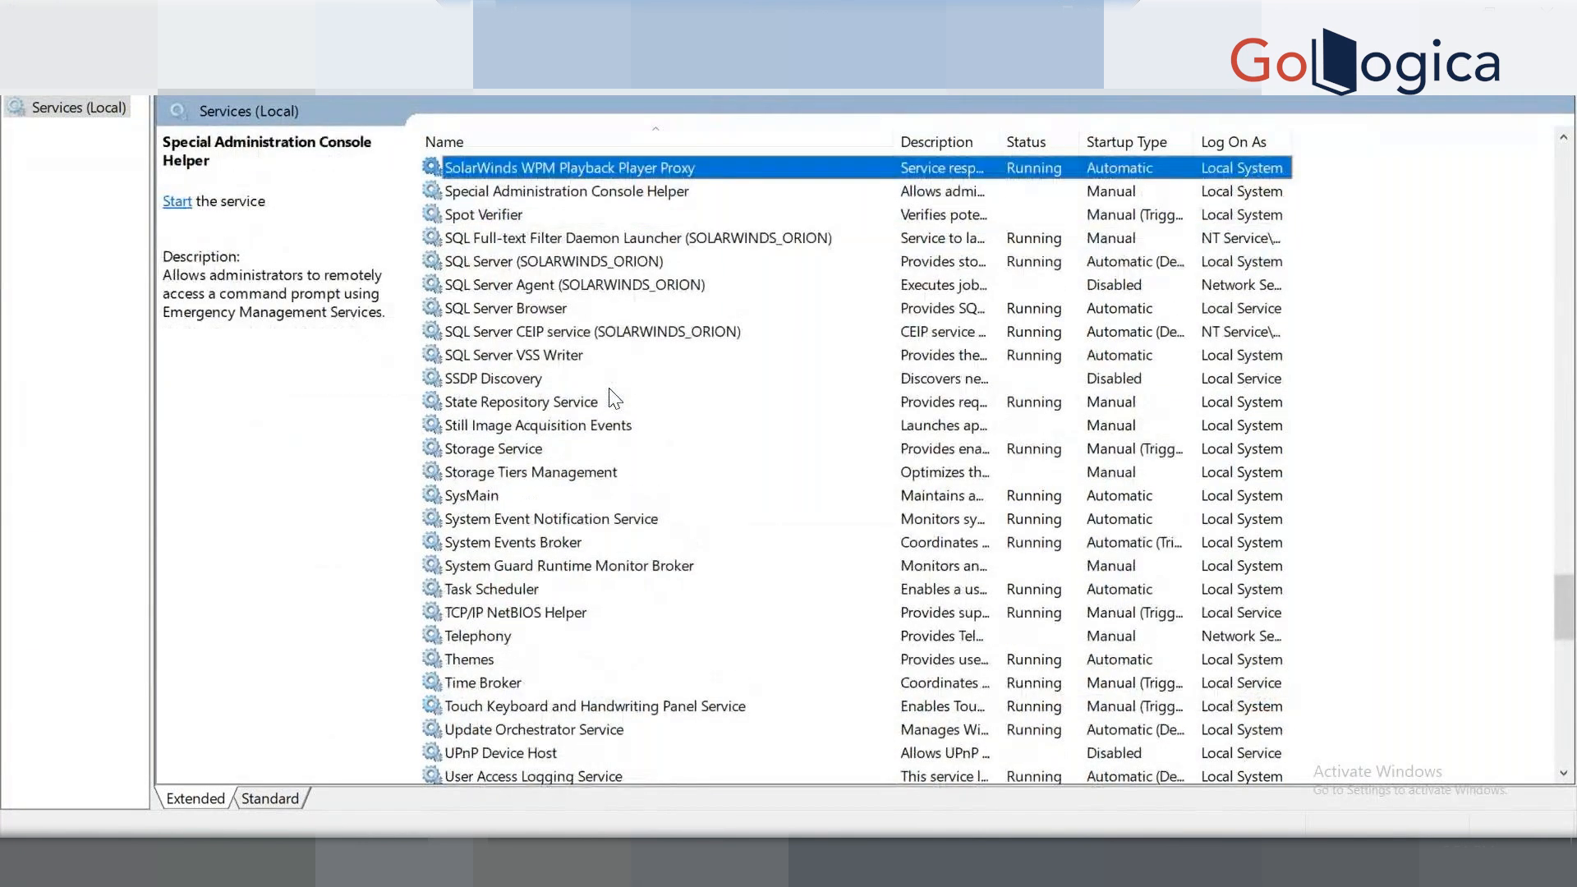
pyautogui.press('Up')
pyautogui.press('Up')
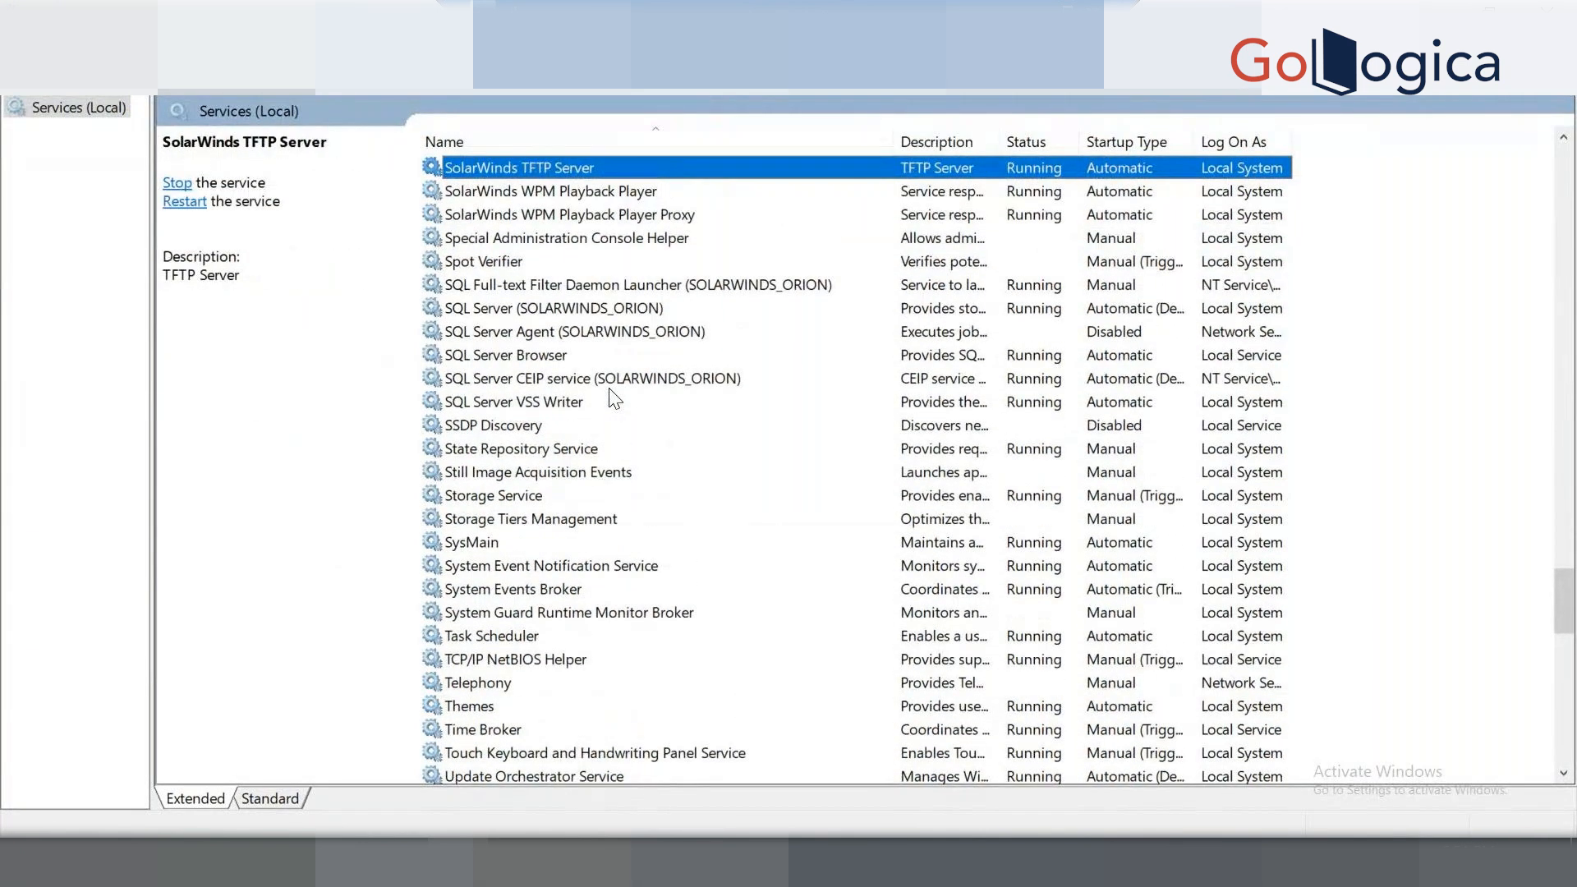
pyautogui.press('Up')
pyautogui.press('Up')
pyautogui.press('Up')
pyautogui.press('Up')
pyautogui.press('Up')
pyautogui.press('Up')
pyautogui.press('Up')
pyautogui.press('Up')
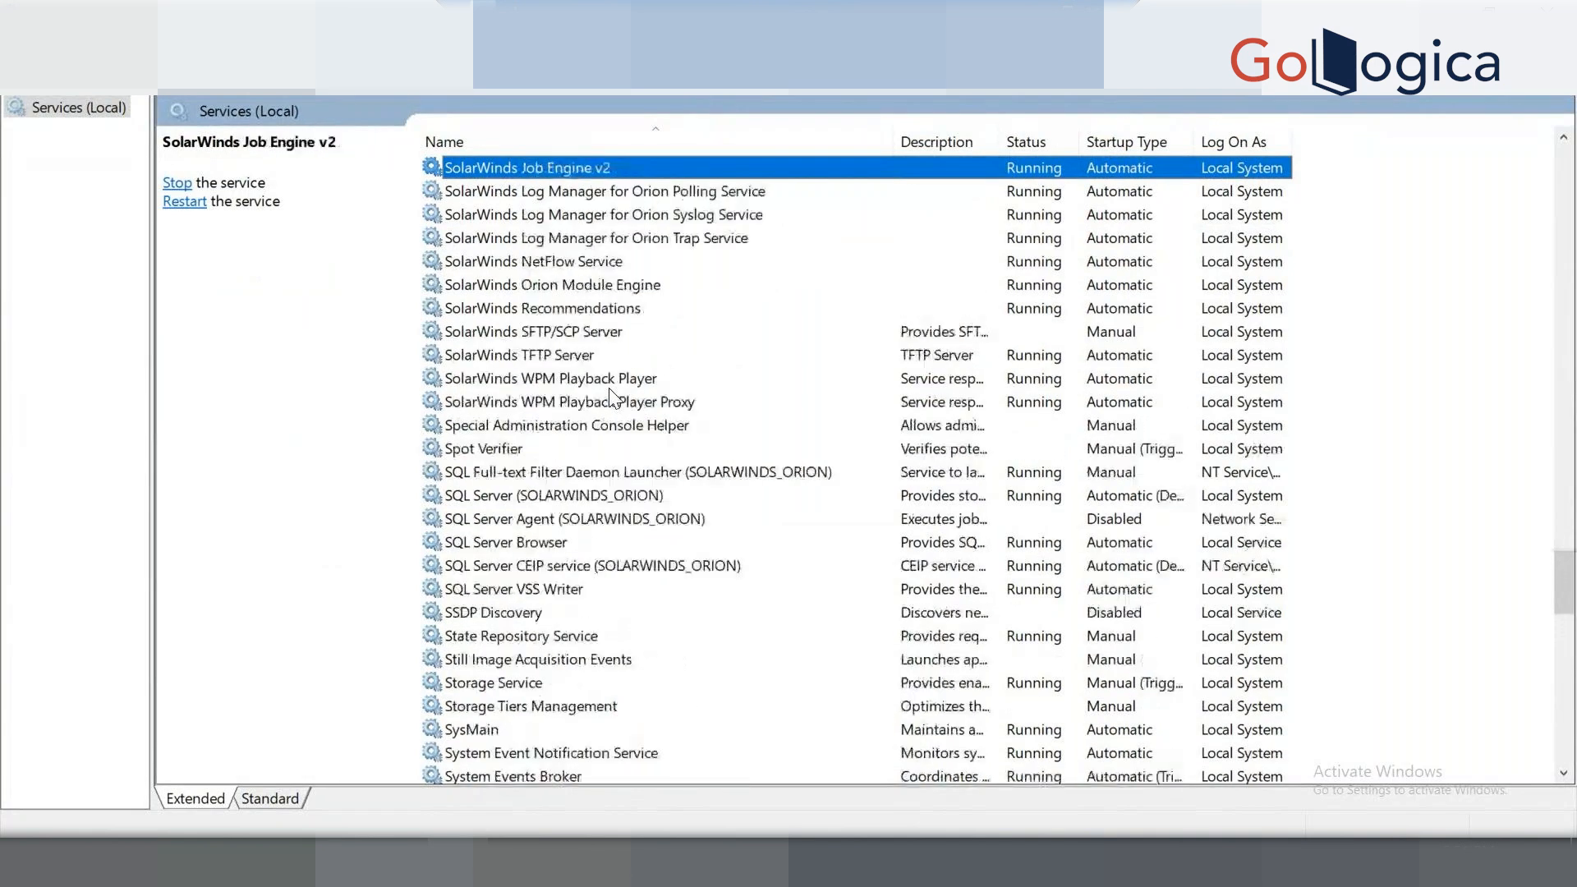
pyautogui.press('Up')
pyautogui.press('Up')
pyautogui.press('Up')
pyautogui.press('Up')
pyautogui.press('Up')
pyautogui.press('Up')
pyautogui.press('Up')
pyautogui.press('Up')
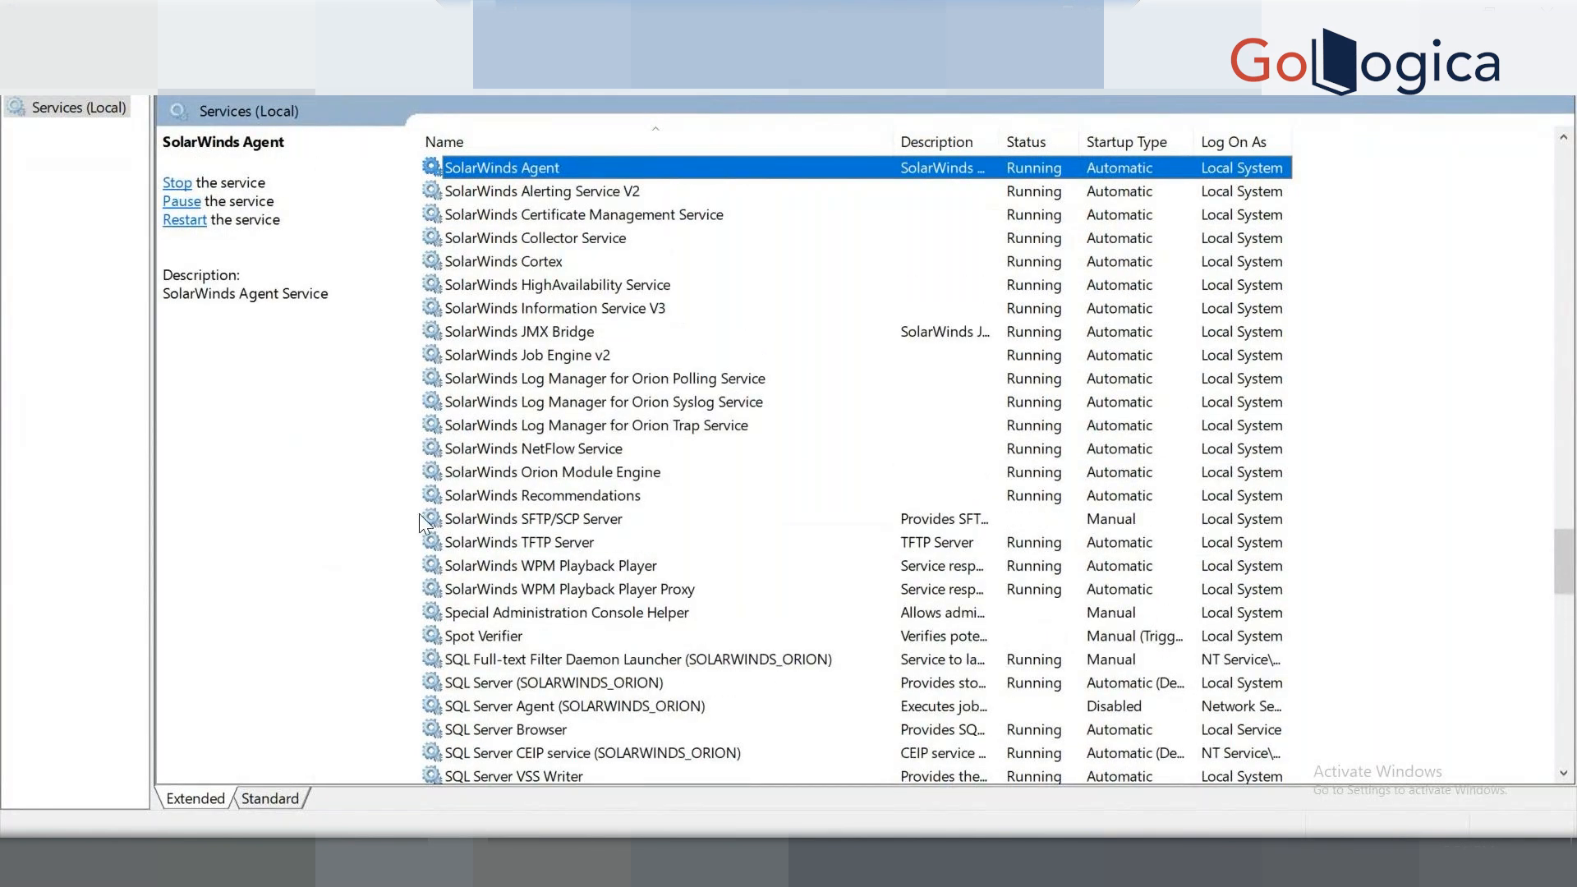
# Open the installed programs list in Control Panel via Windows search.
pyautogui.press('super')
pyautogui.write('co')
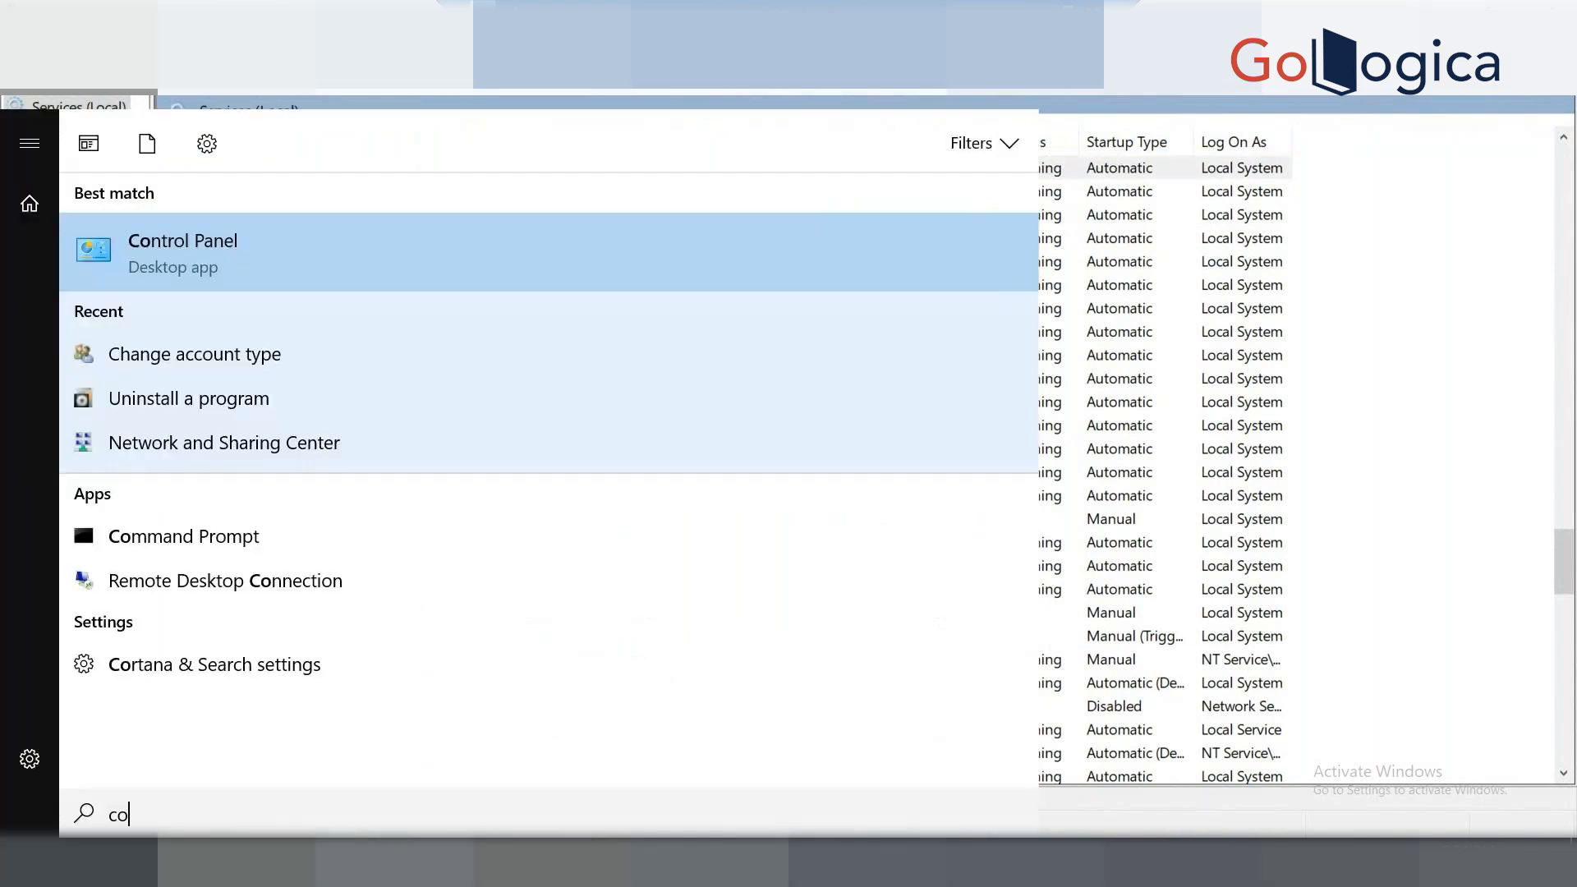
pyautogui.write('nt')
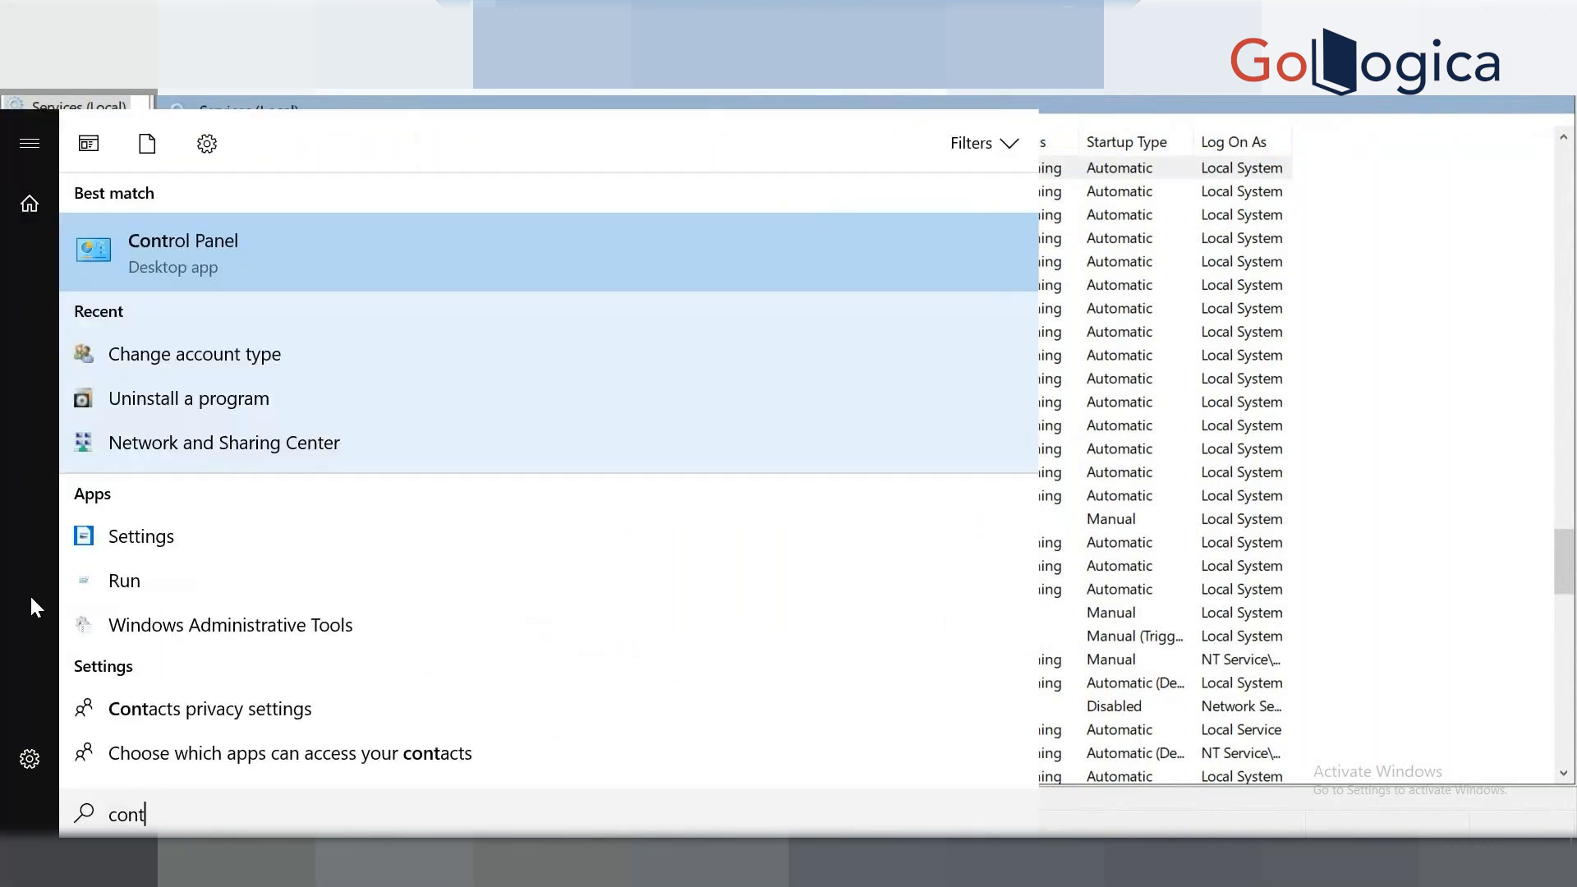
pyautogui.click(261, 248)
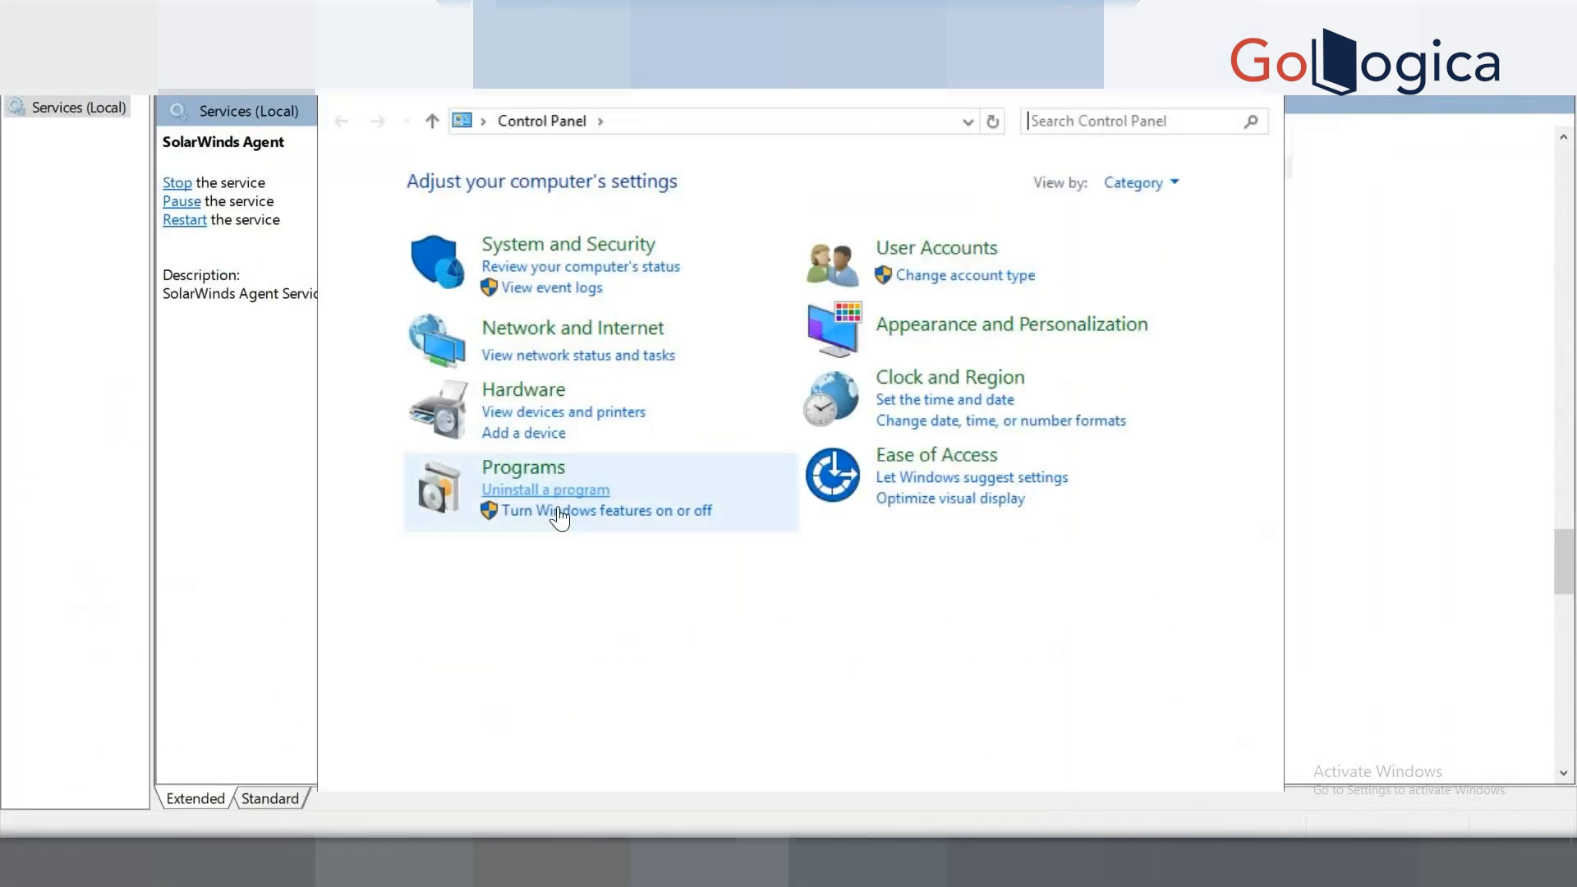
pyautogui.click(550, 491)
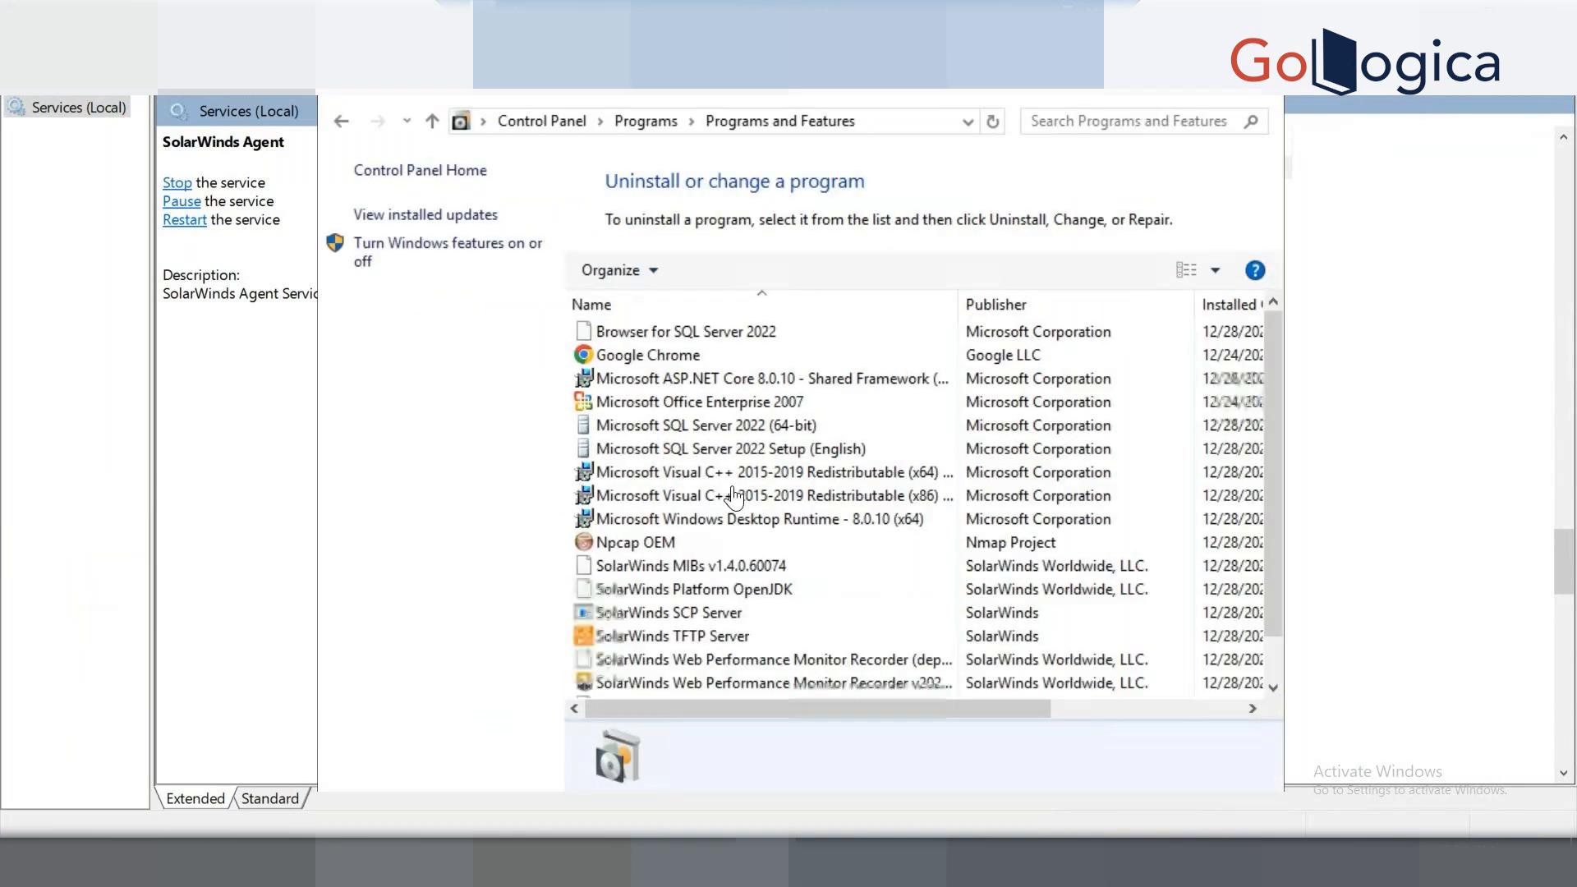
pyautogui.scroll(-4, 733, 486)
# Uninstall SolarWinds Agent 2024.4.1.3072 and close the programs list.
pyautogui.click(733, 483)
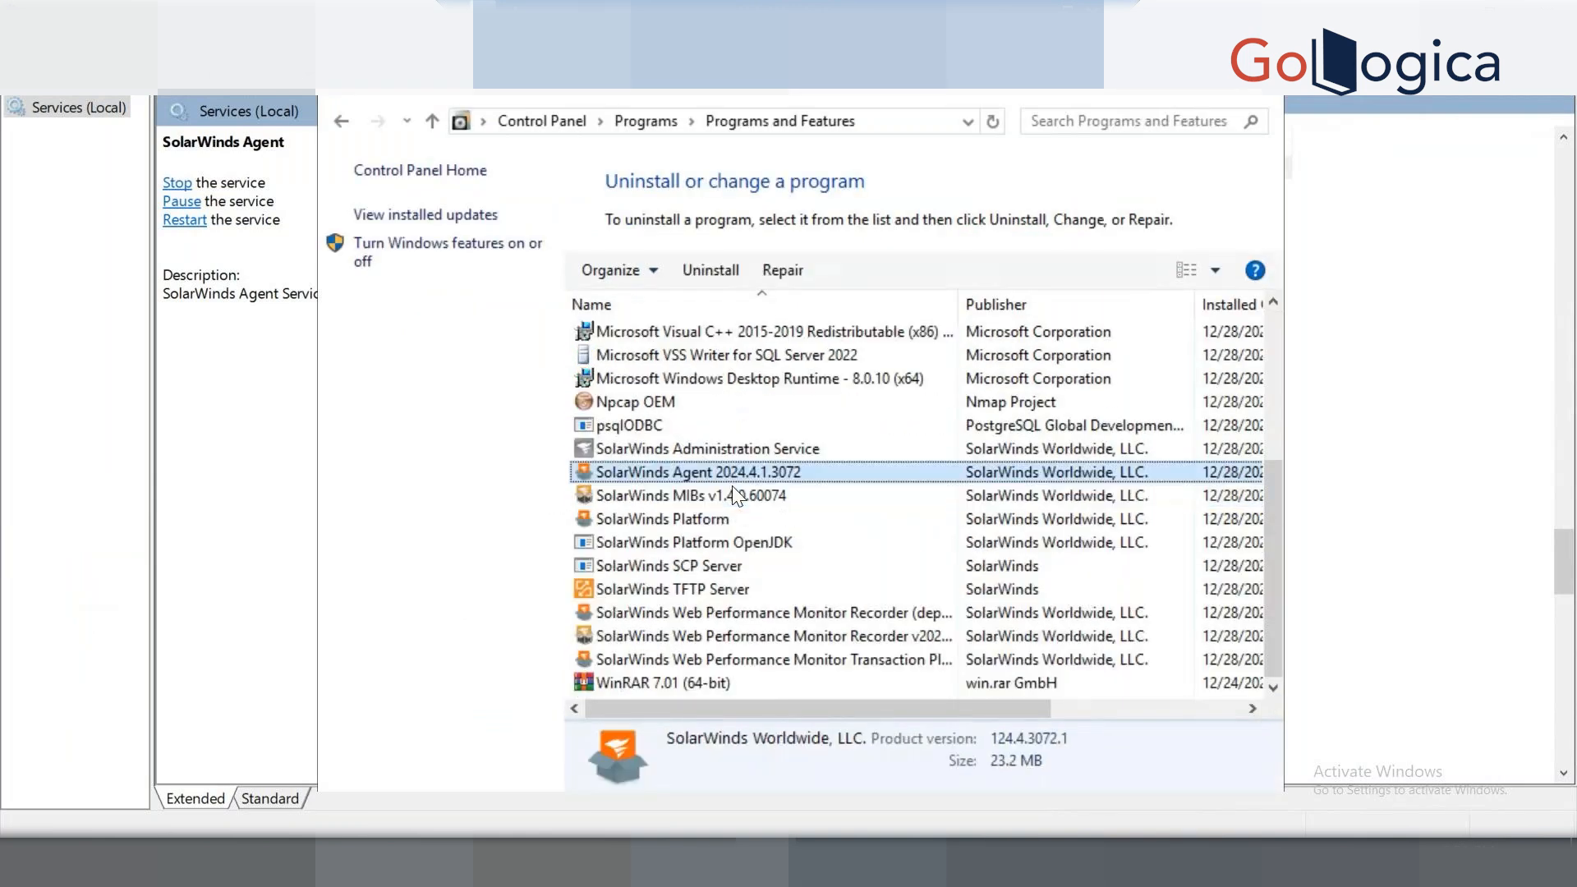
pyautogui.click(734, 491)
pyautogui.click(739, 474)
pyautogui.click(715, 270)
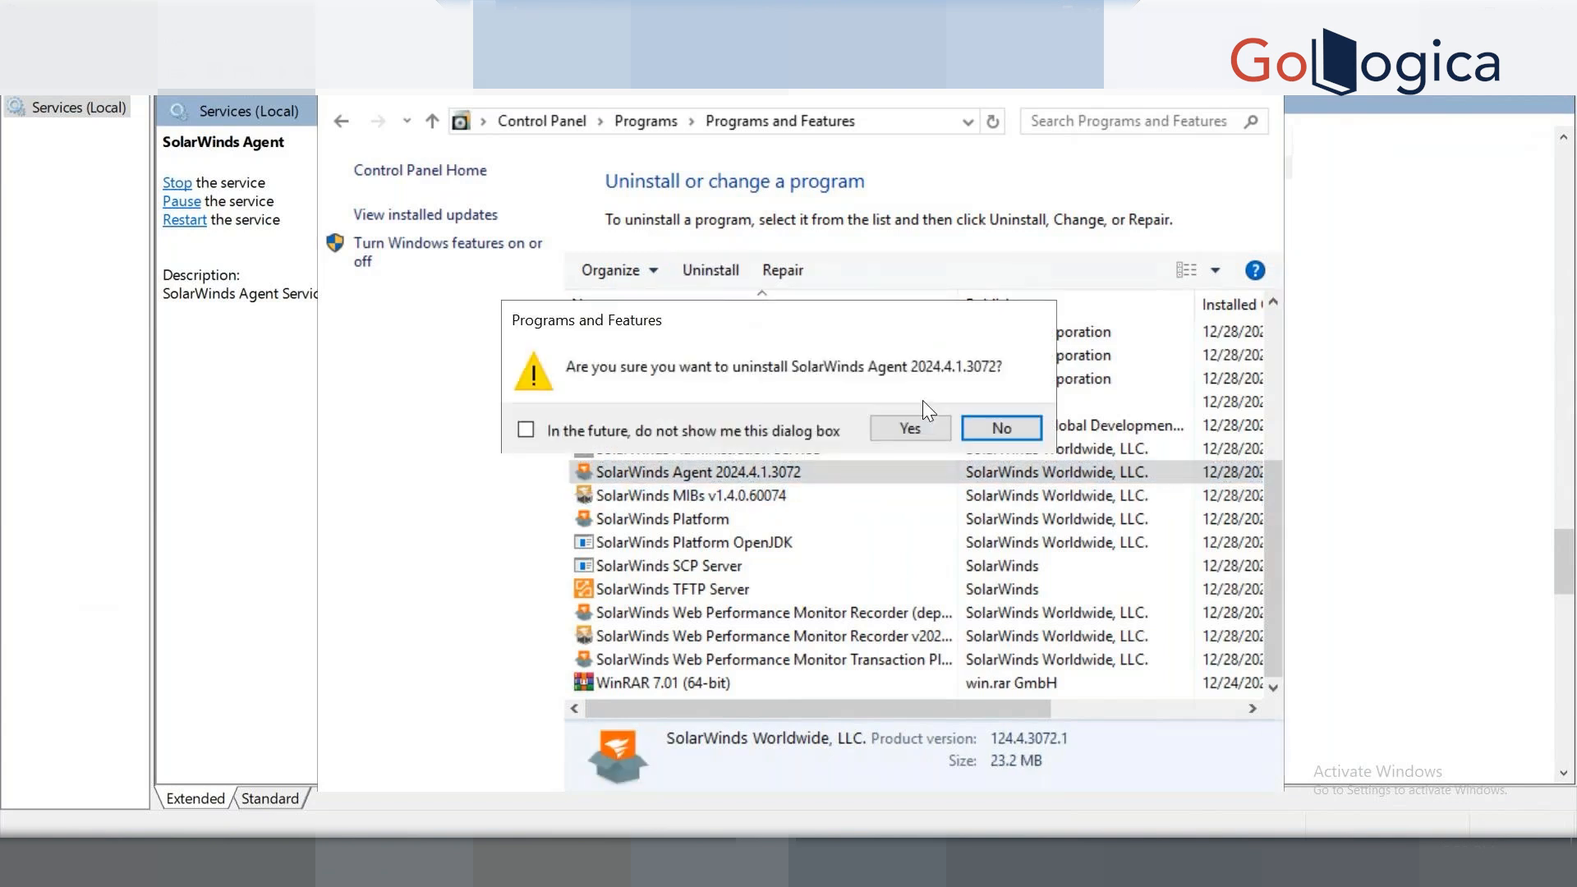
pyautogui.click(928, 430)
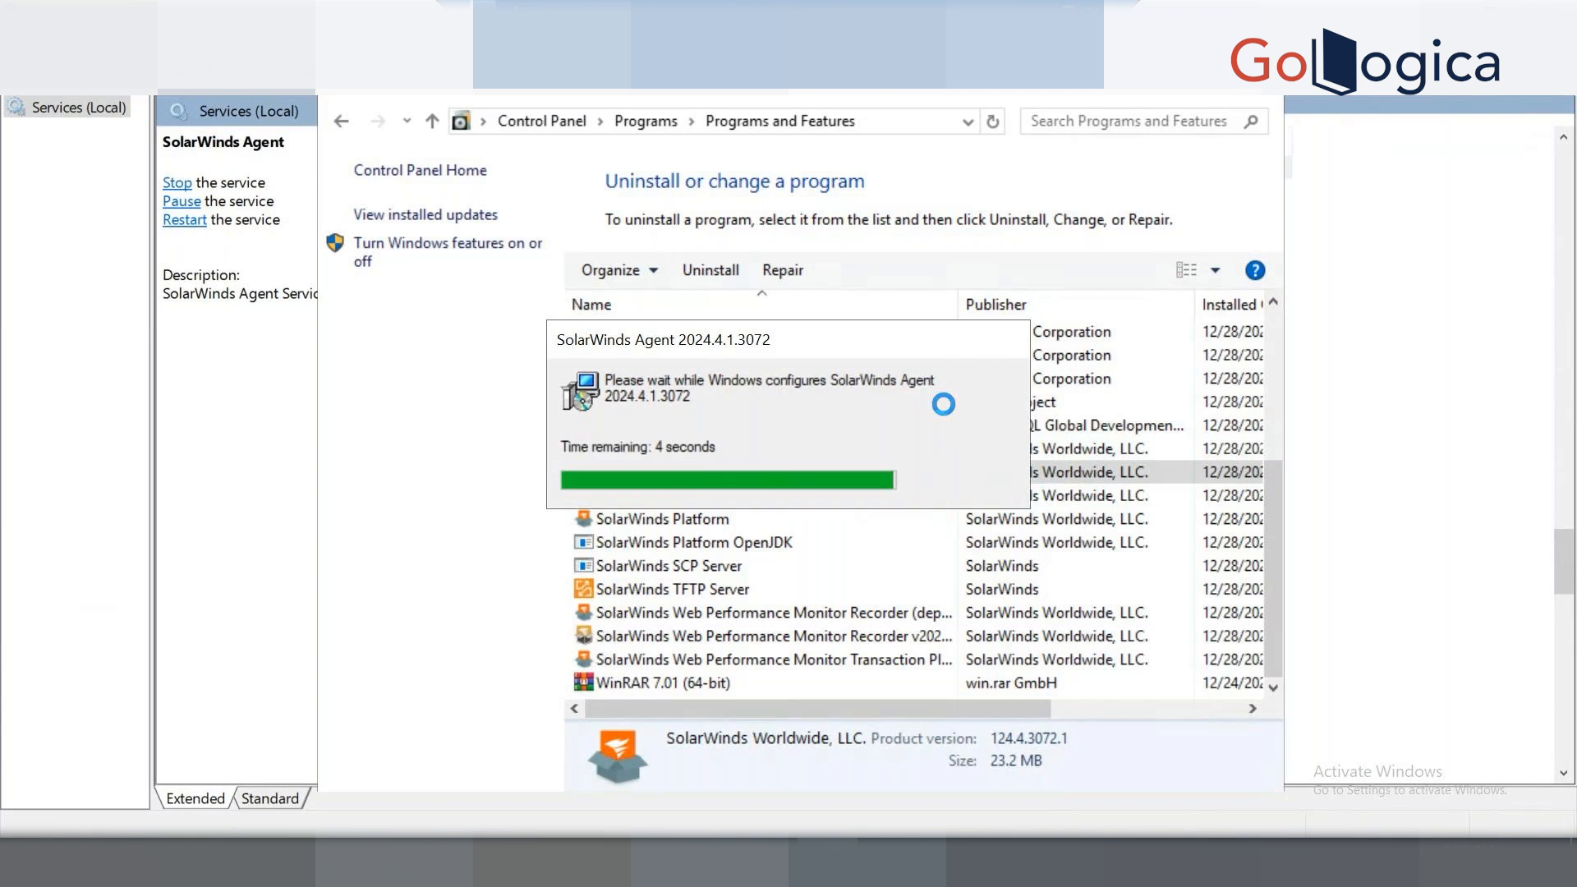
pyautogui.click(1250, 93)
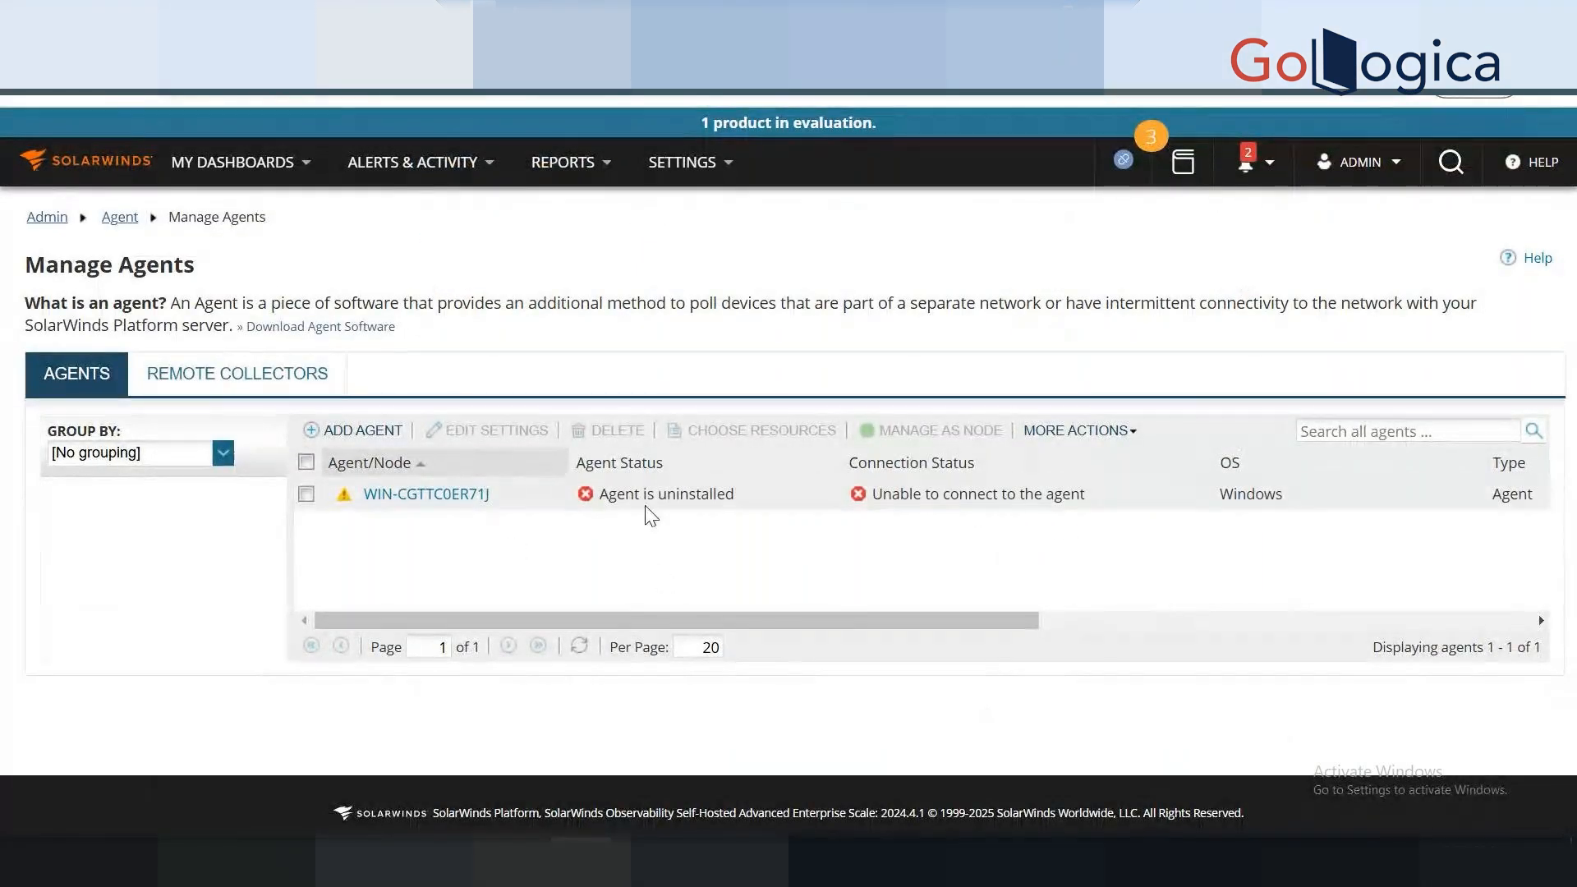
# Delete the uninstalled Windows agent and its node from Manage Agents, confirming with YES.
pyautogui.click(305, 494)
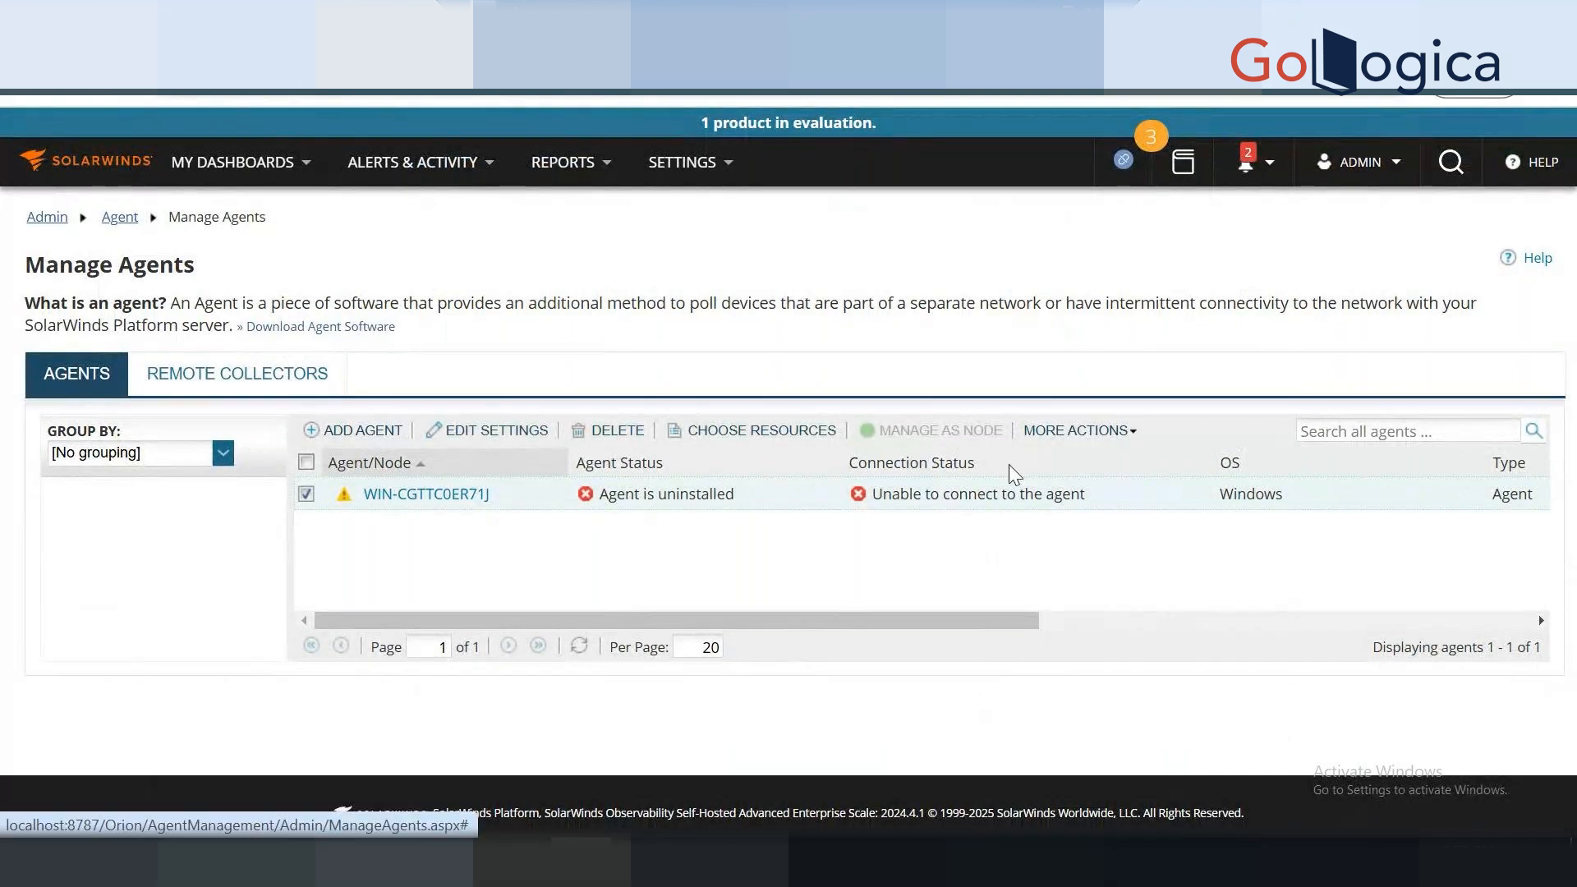
pyautogui.click(614, 437)
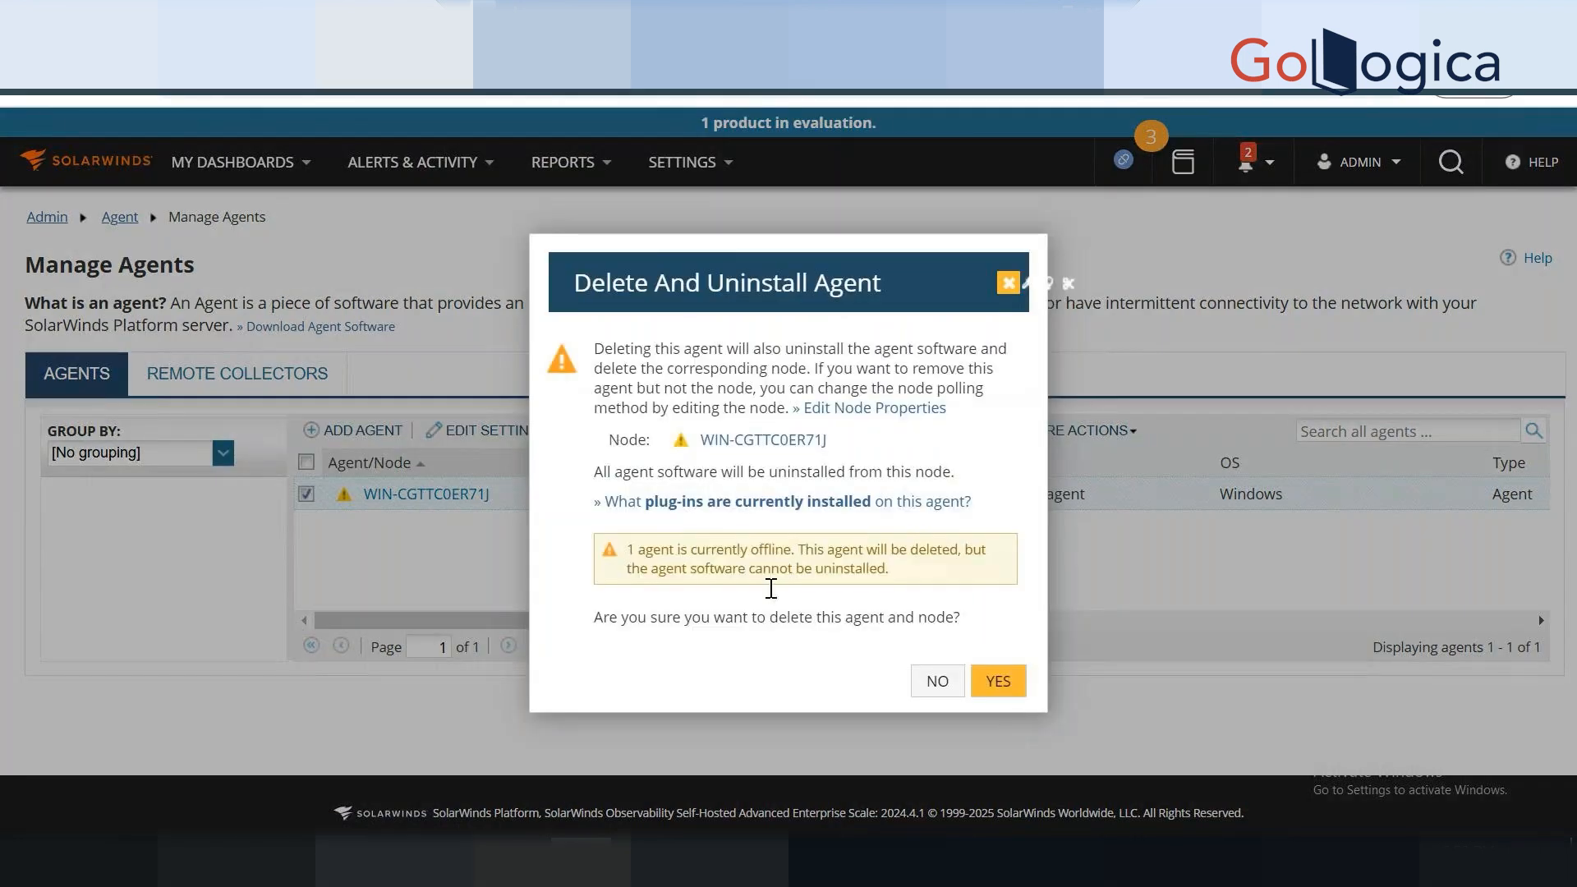
pyautogui.click(997, 683)
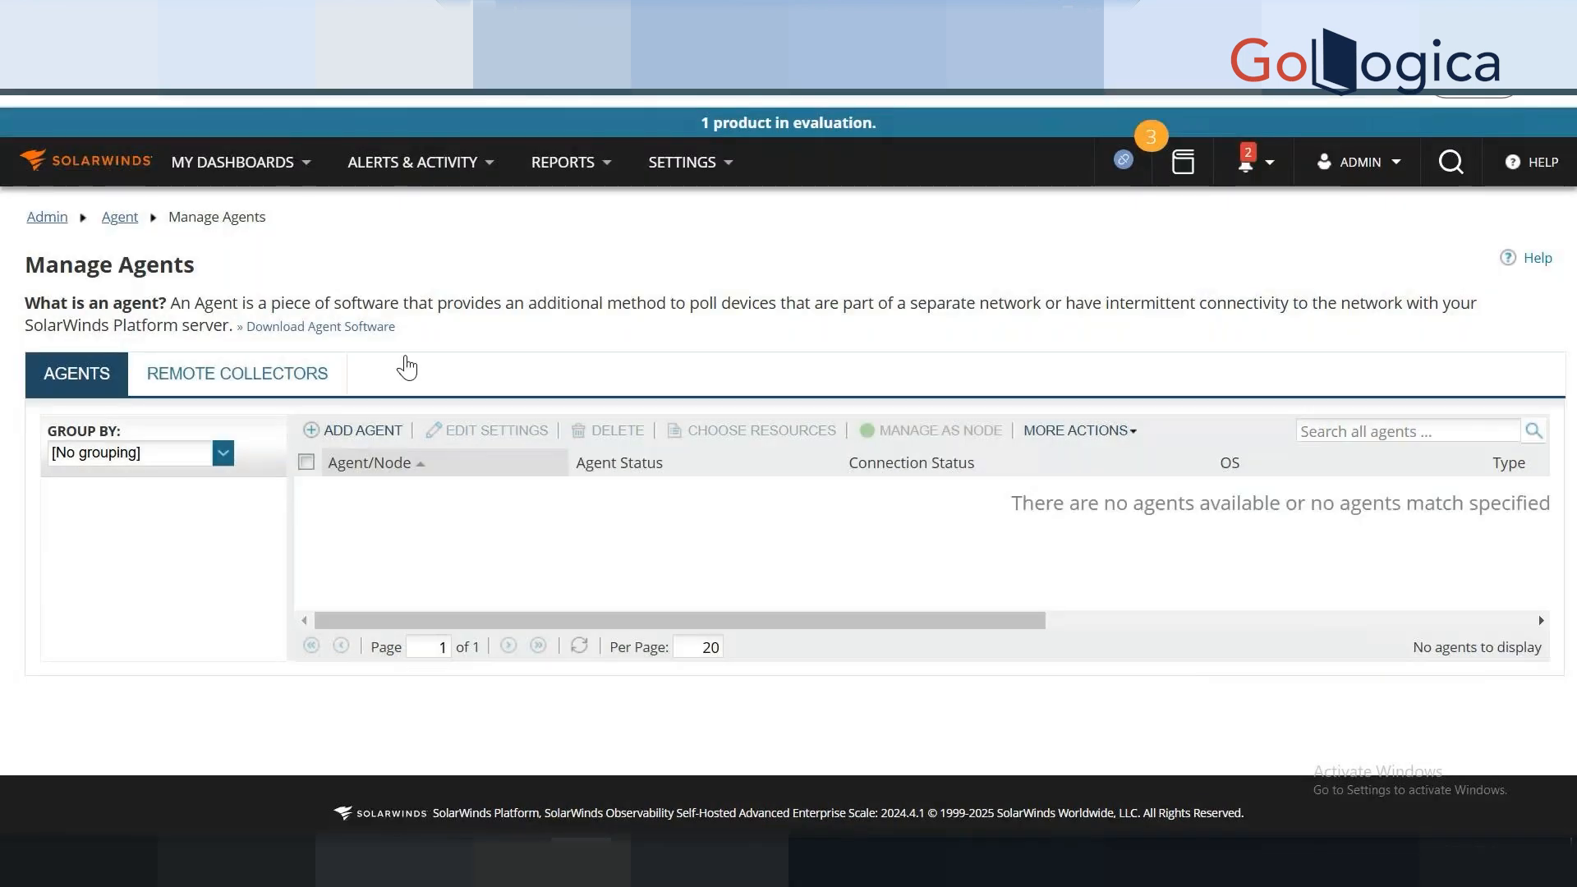
pyautogui.click(334, 329)
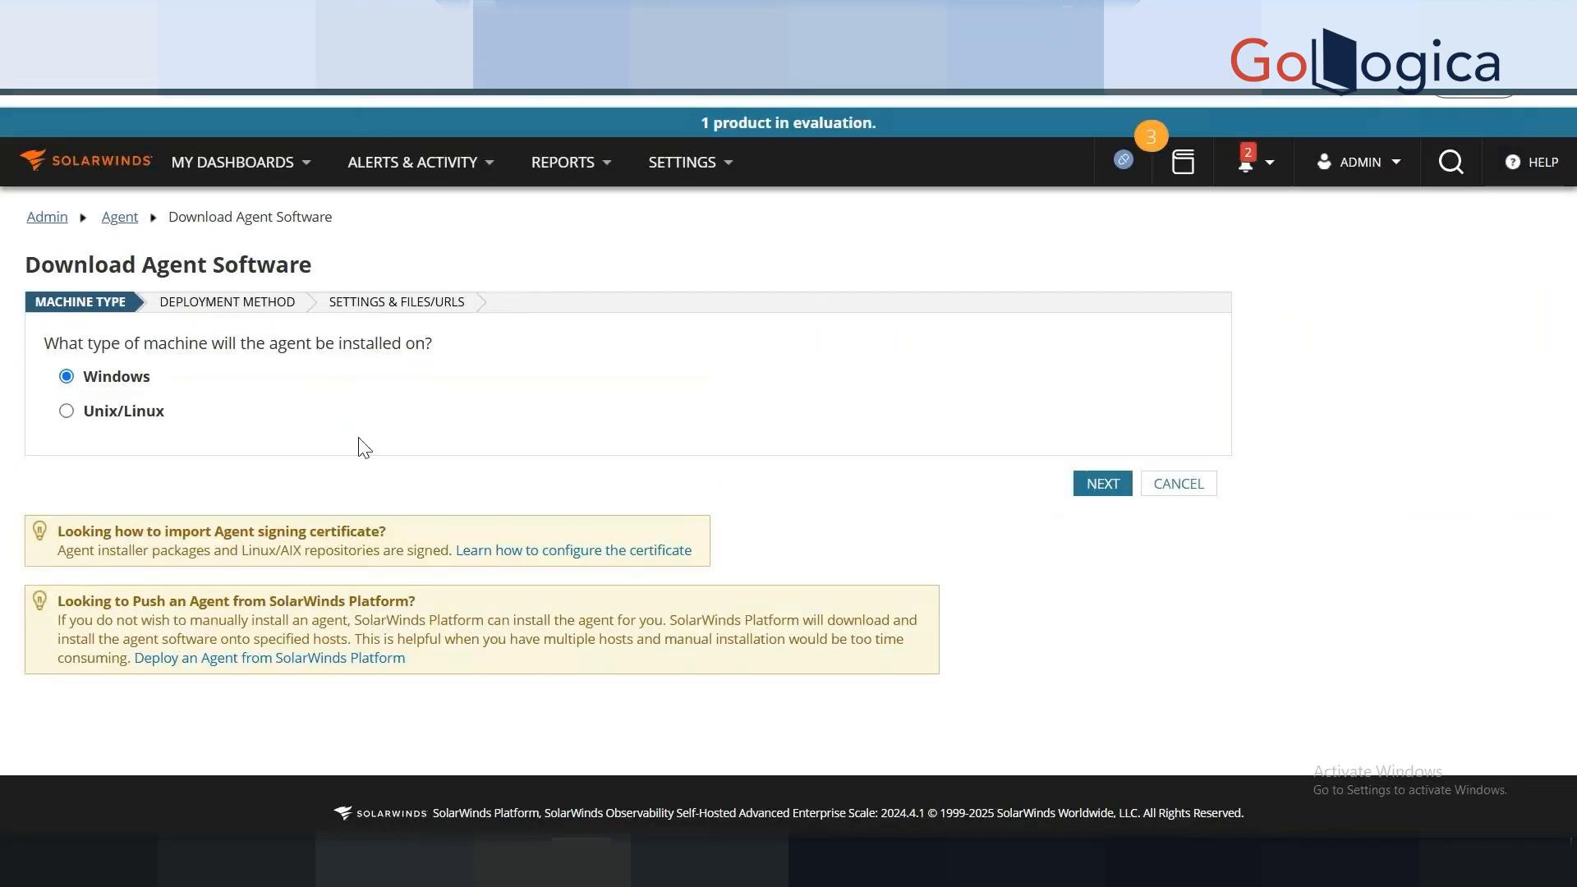
# Target Unix/Linux in the agent wizard and choose Install via Package Management Tool (yum, apt).
pyautogui.doubleClick(292, 345)
pyautogui.click(291, 457)
pyautogui.click(124, 422)
pyautogui.click(1100, 485)
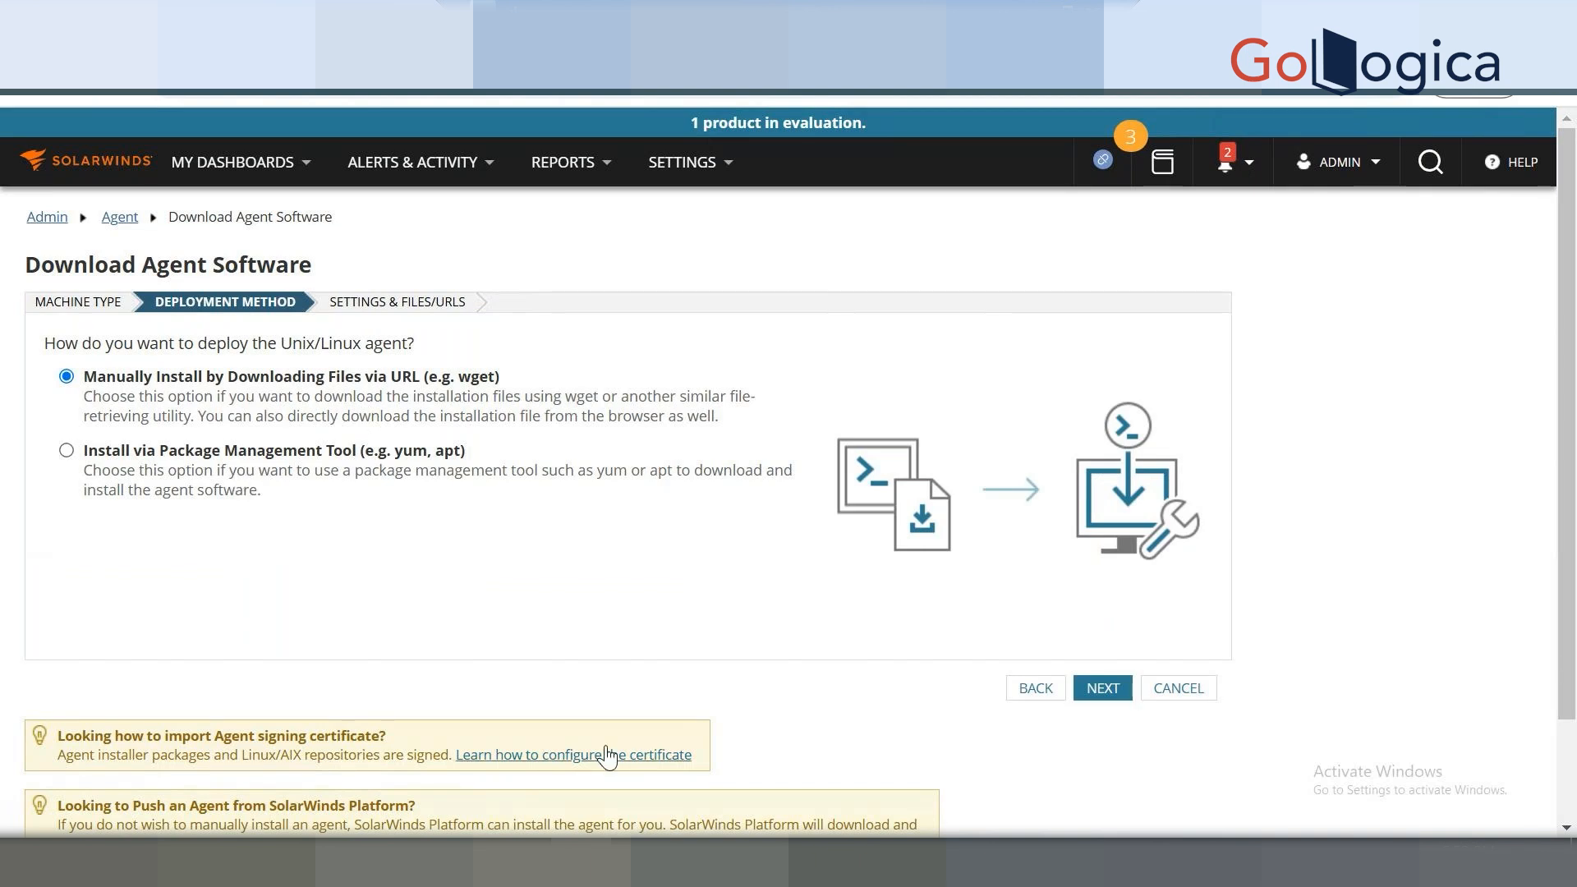
pyautogui.click(246, 477)
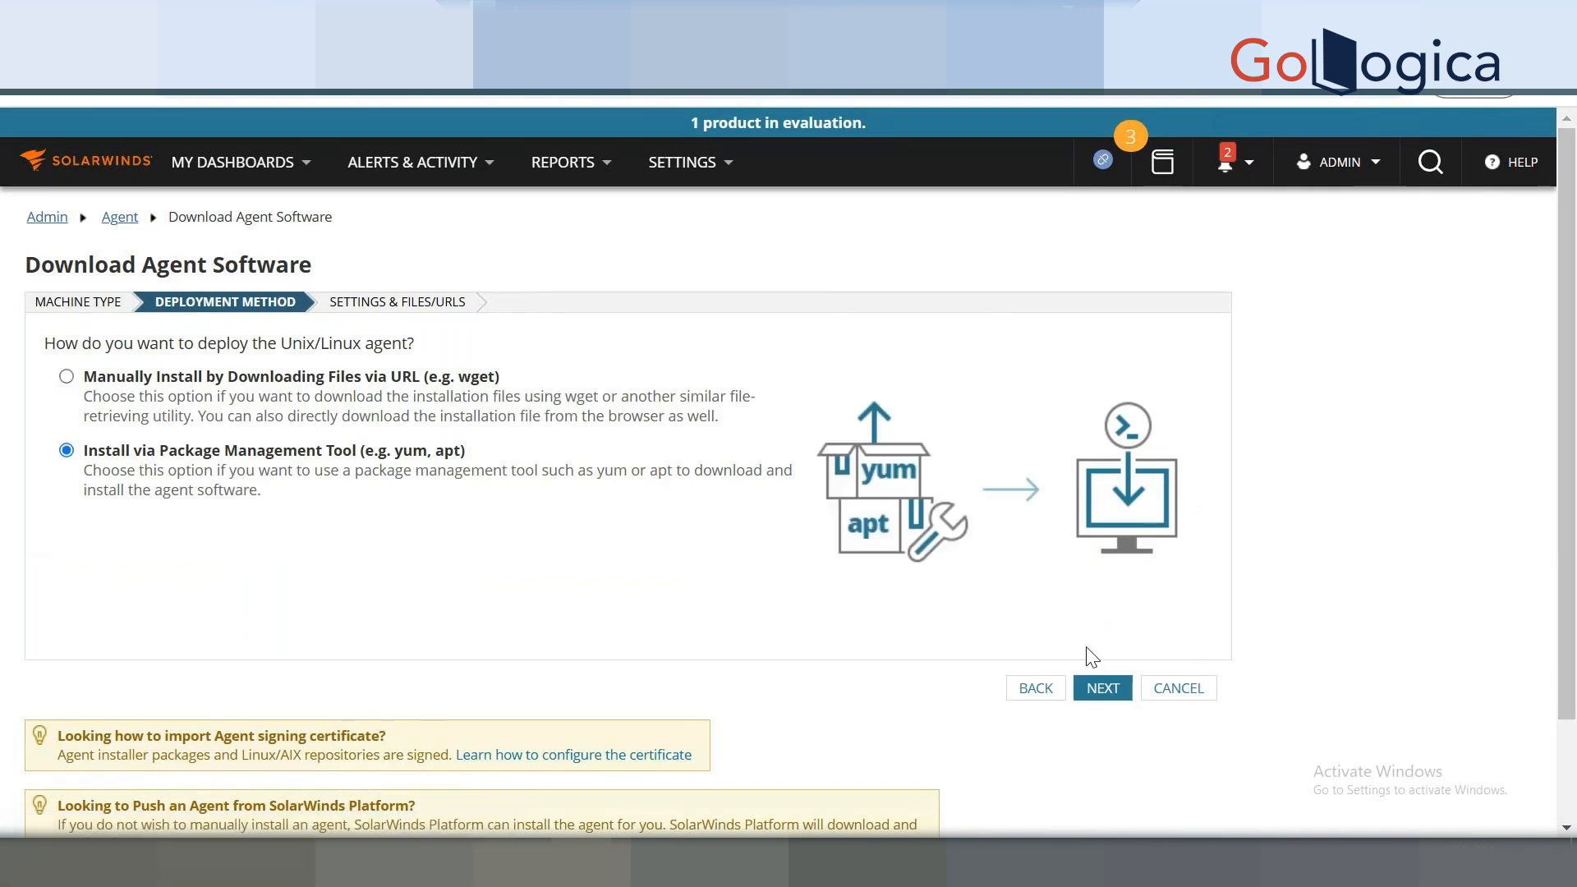
# Choose Red Hat Enterprise Linux 6.x x86 as the distribution.
pyautogui.click(1102, 690)
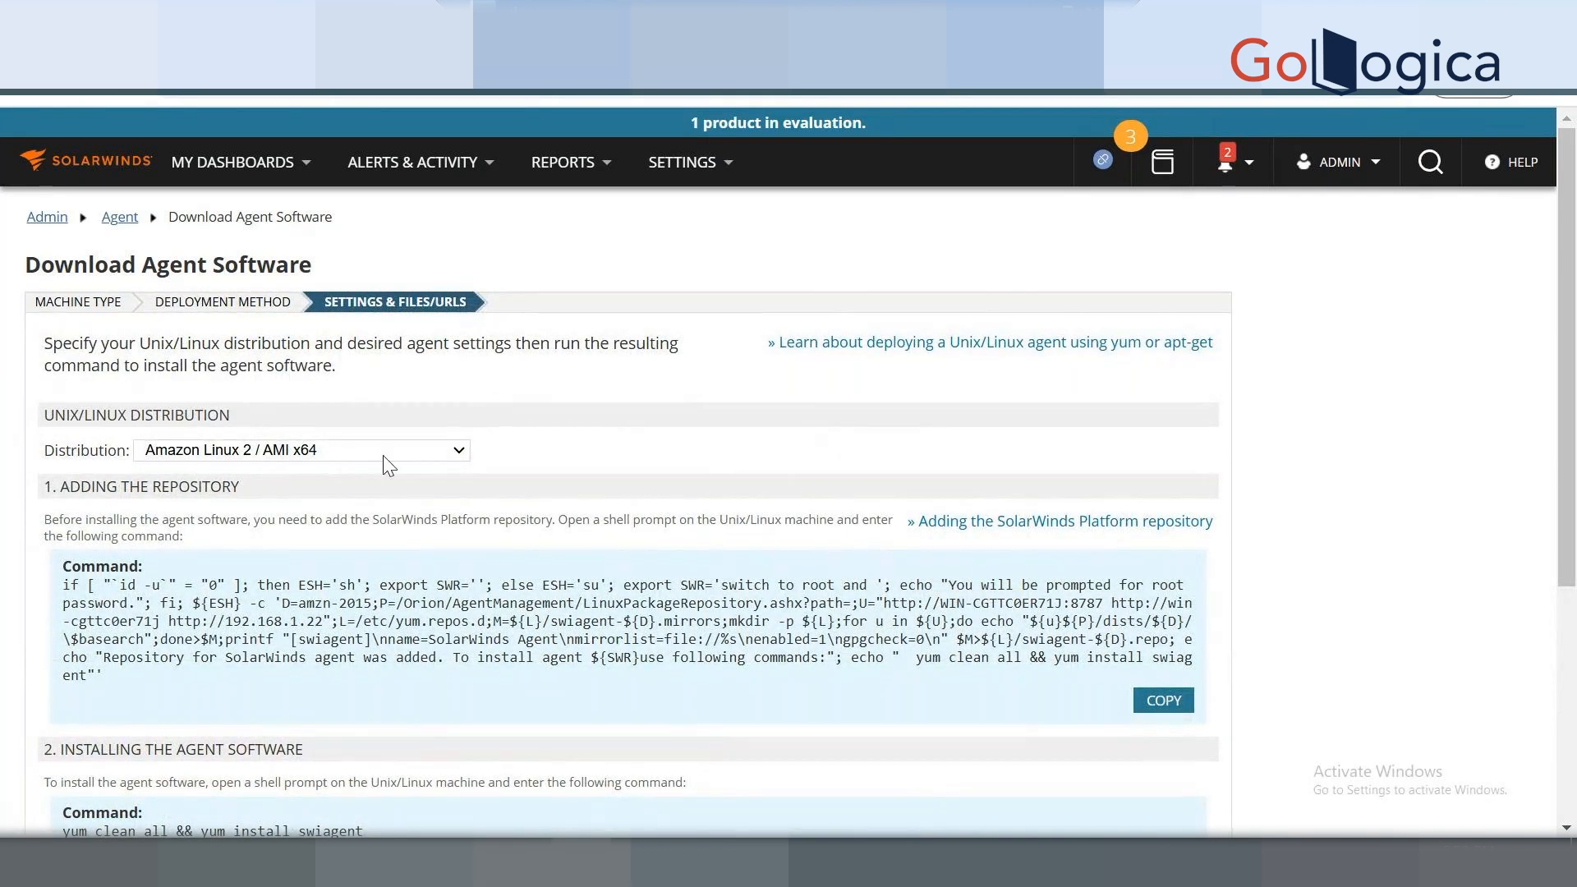
pyautogui.scroll(-1, 1574, 440)
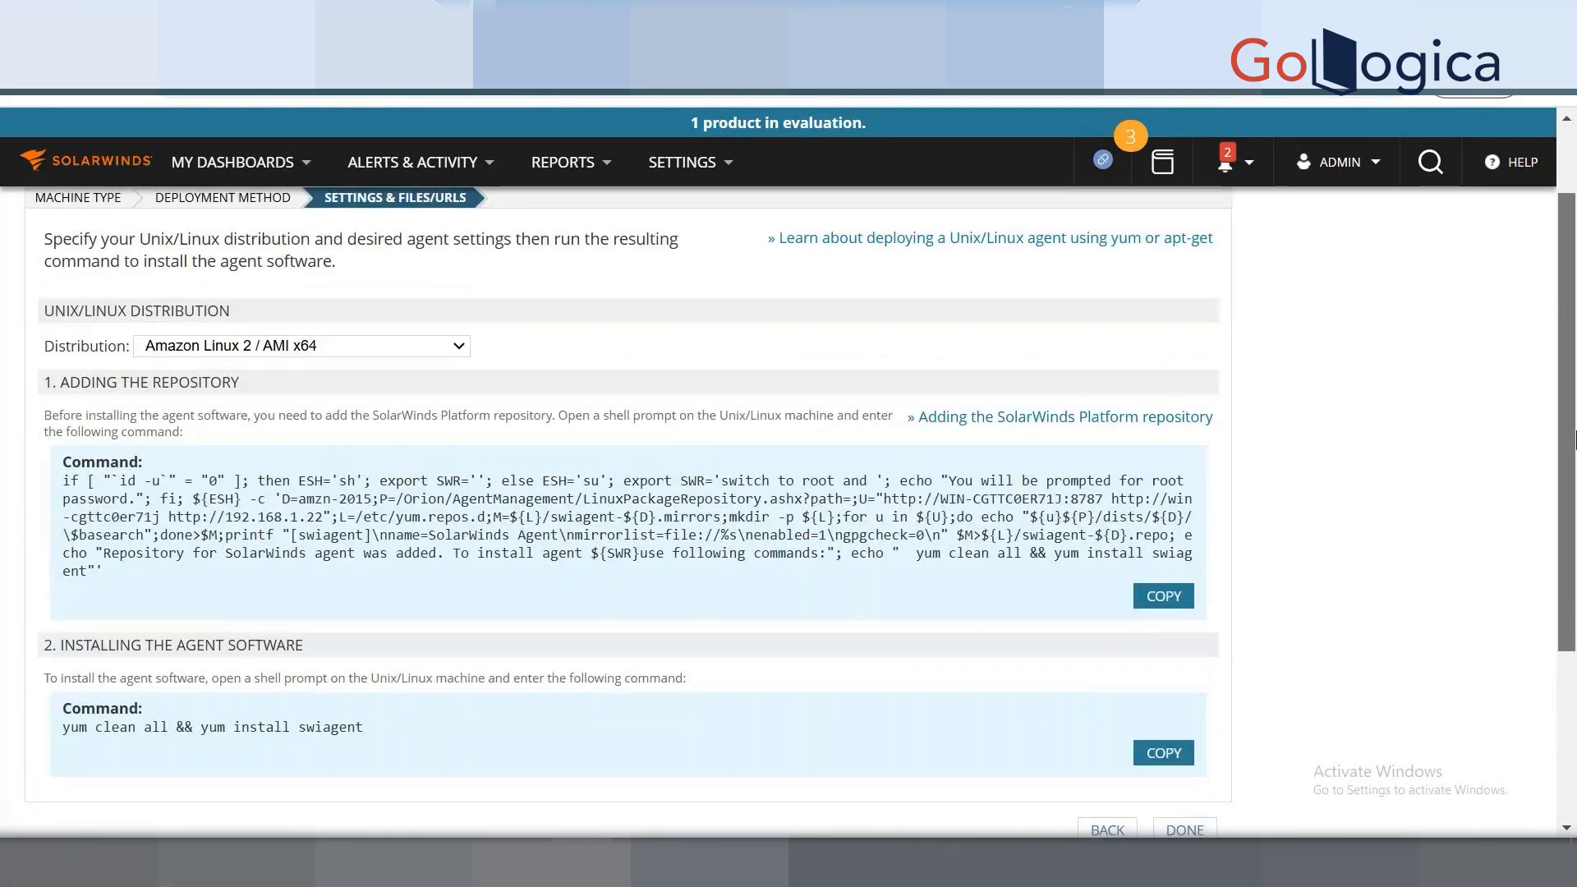
pyautogui.scroll(-1, 1574, 440)
pyautogui.scroll(2, 1574, 439)
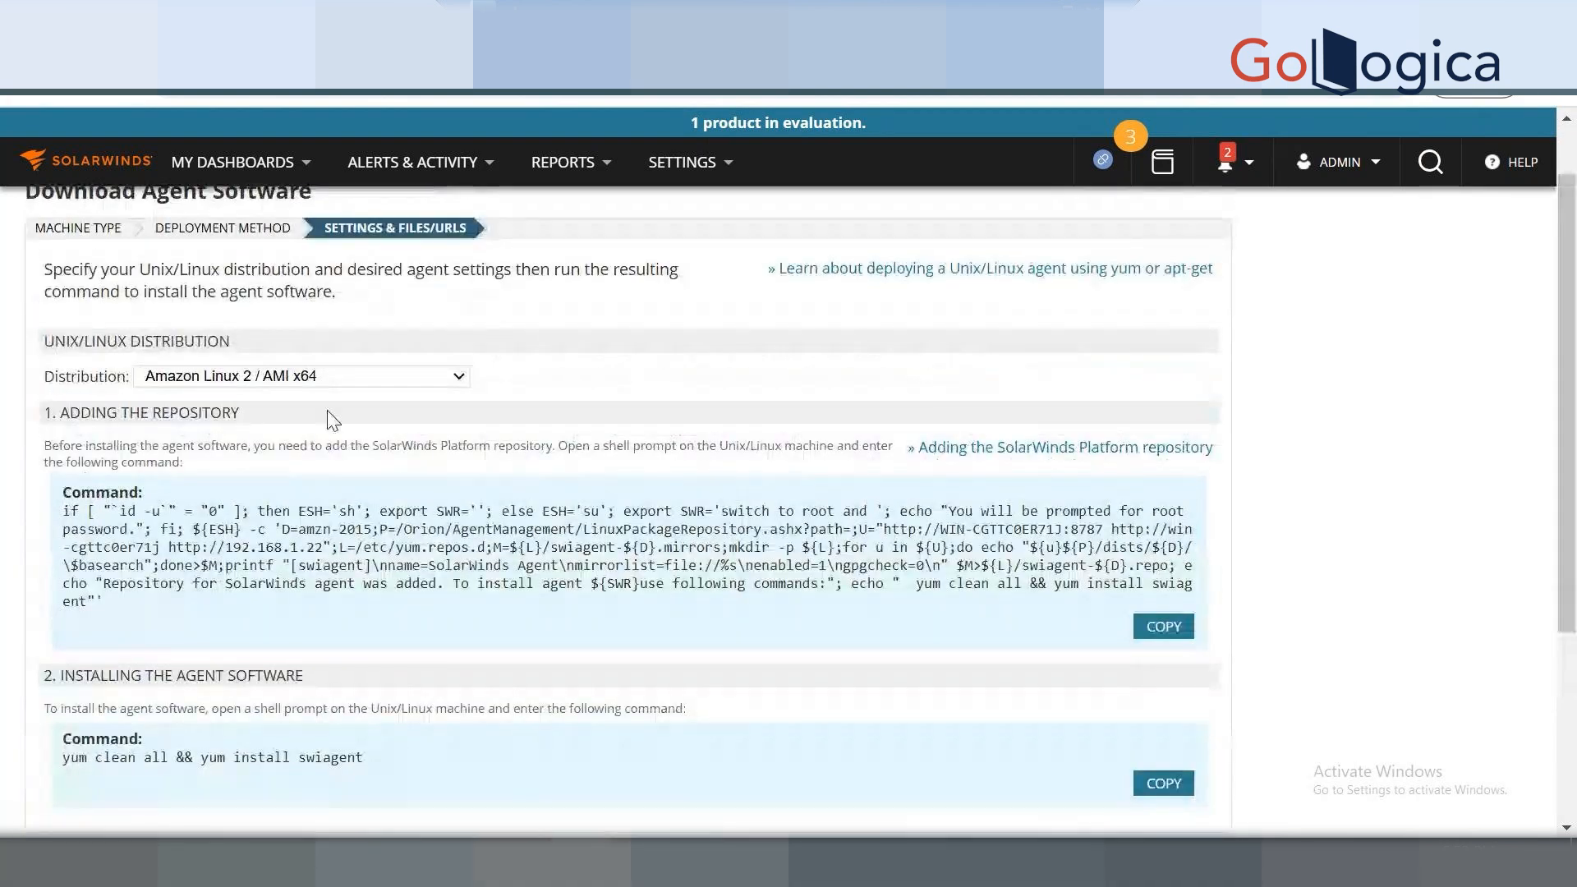
pyautogui.click(329, 379)
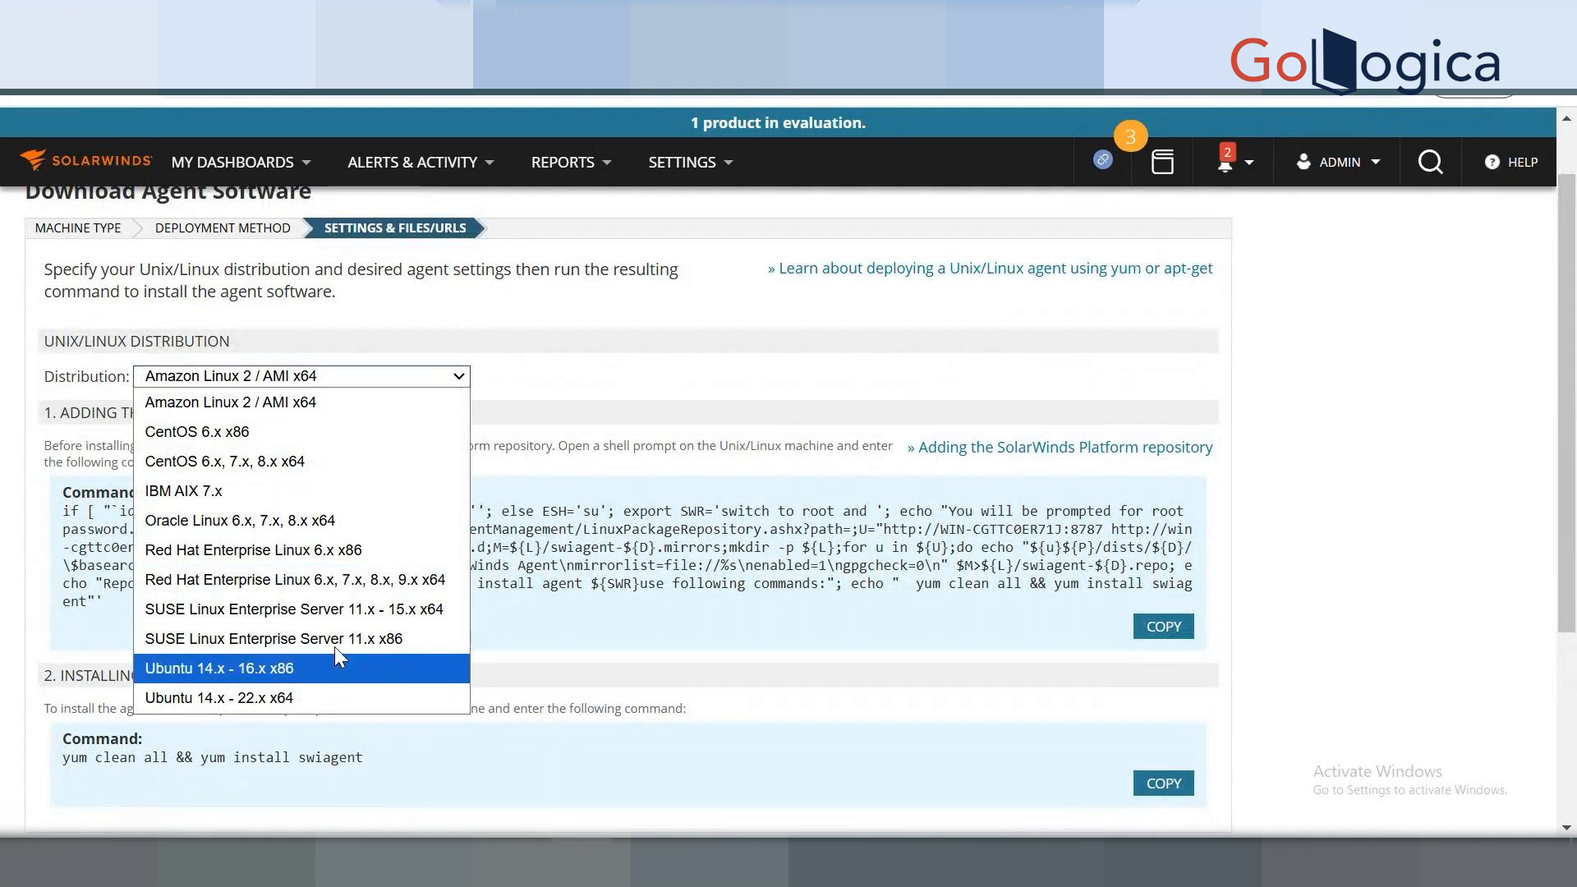
pyautogui.click(317, 554)
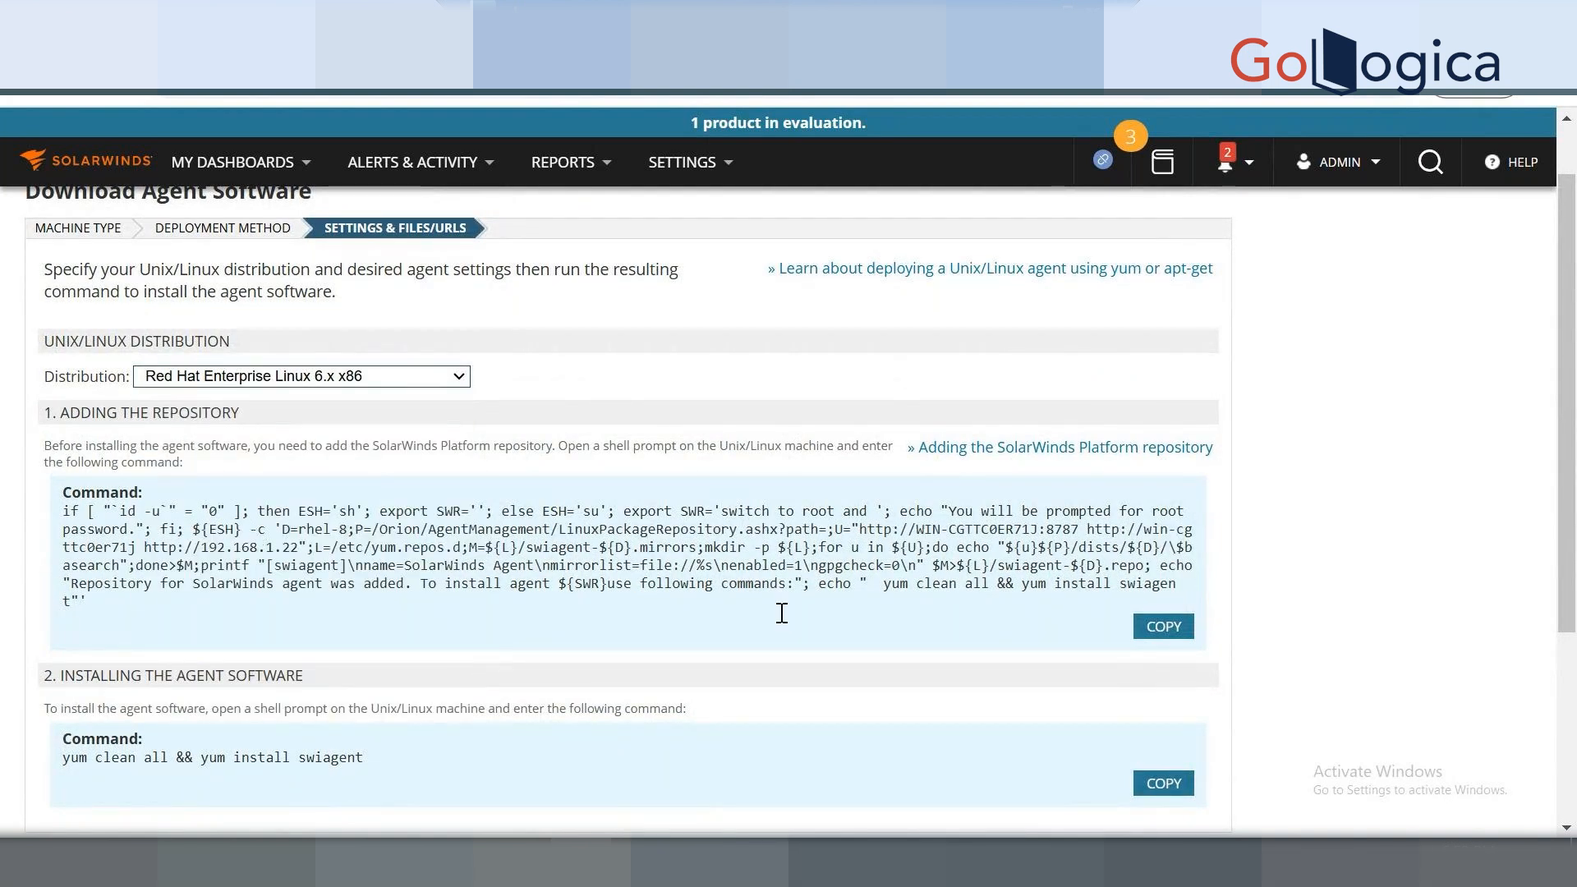
# Copy the repository-adding command and review the yum install swiagent commands.
pyautogui.click(1166, 628)
pyautogui.click(1166, 628)
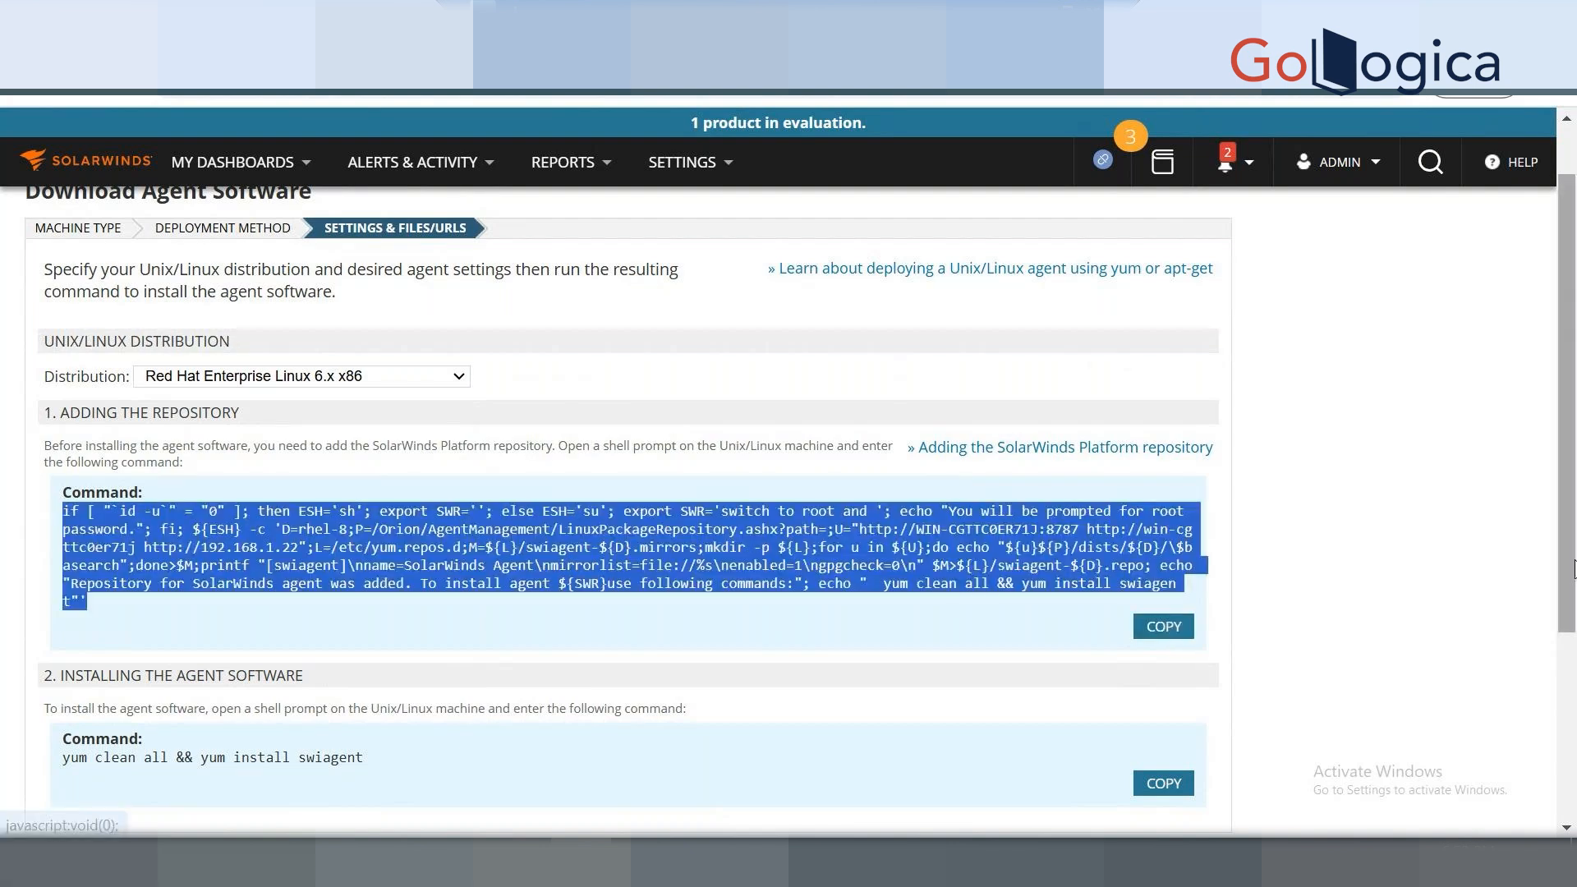
pyautogui.moveTo(1573, 567); pyautogui.dragTo(1571, 534)
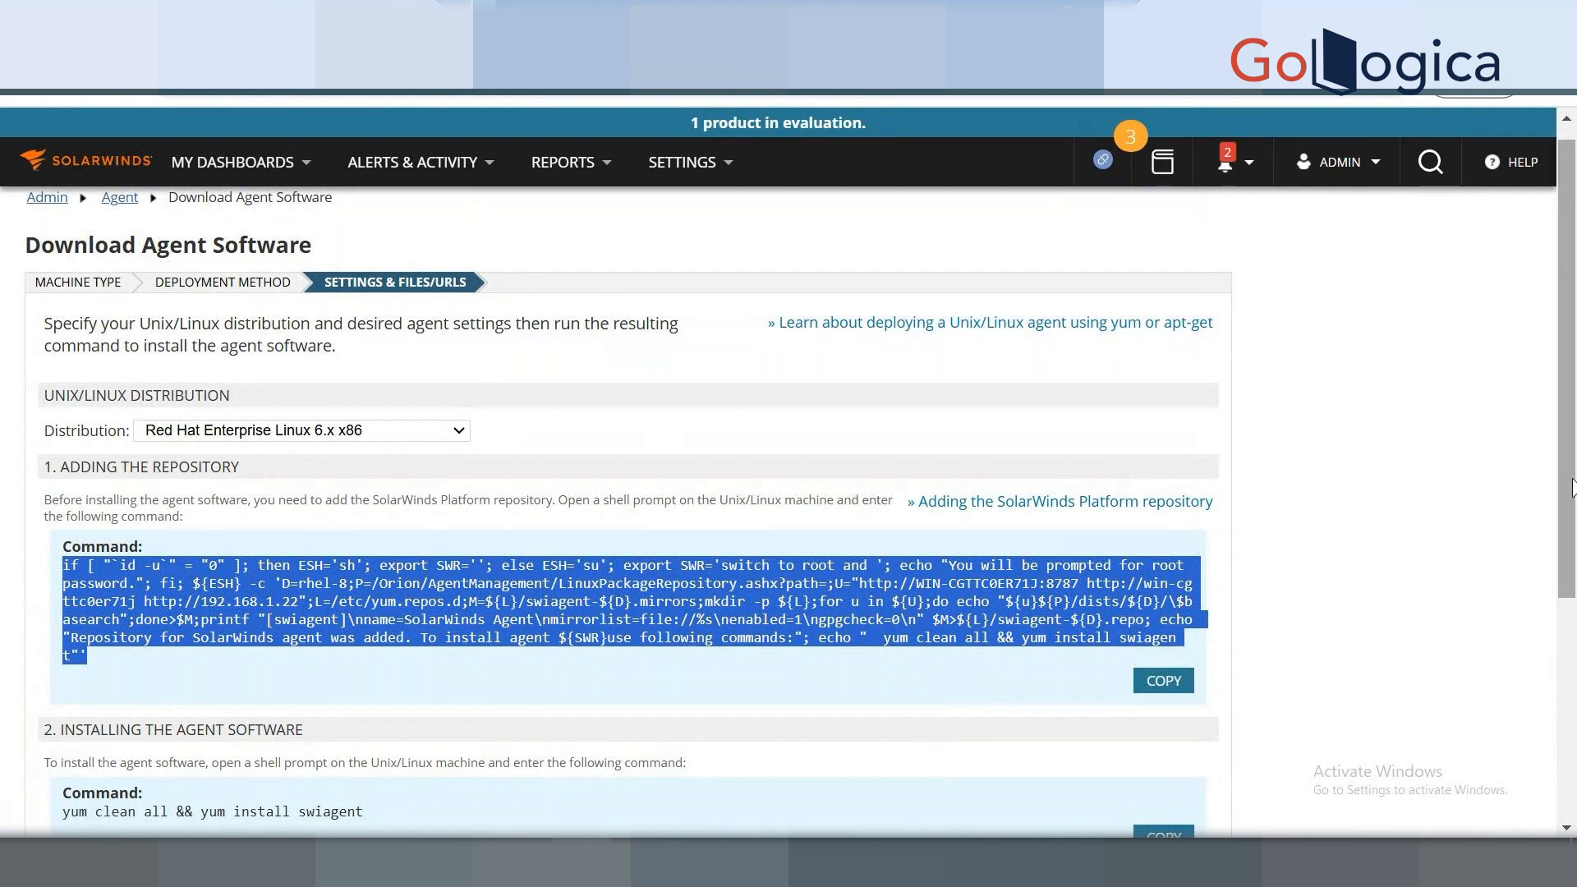
pyautogui.scroll(-2, 1570, 487)
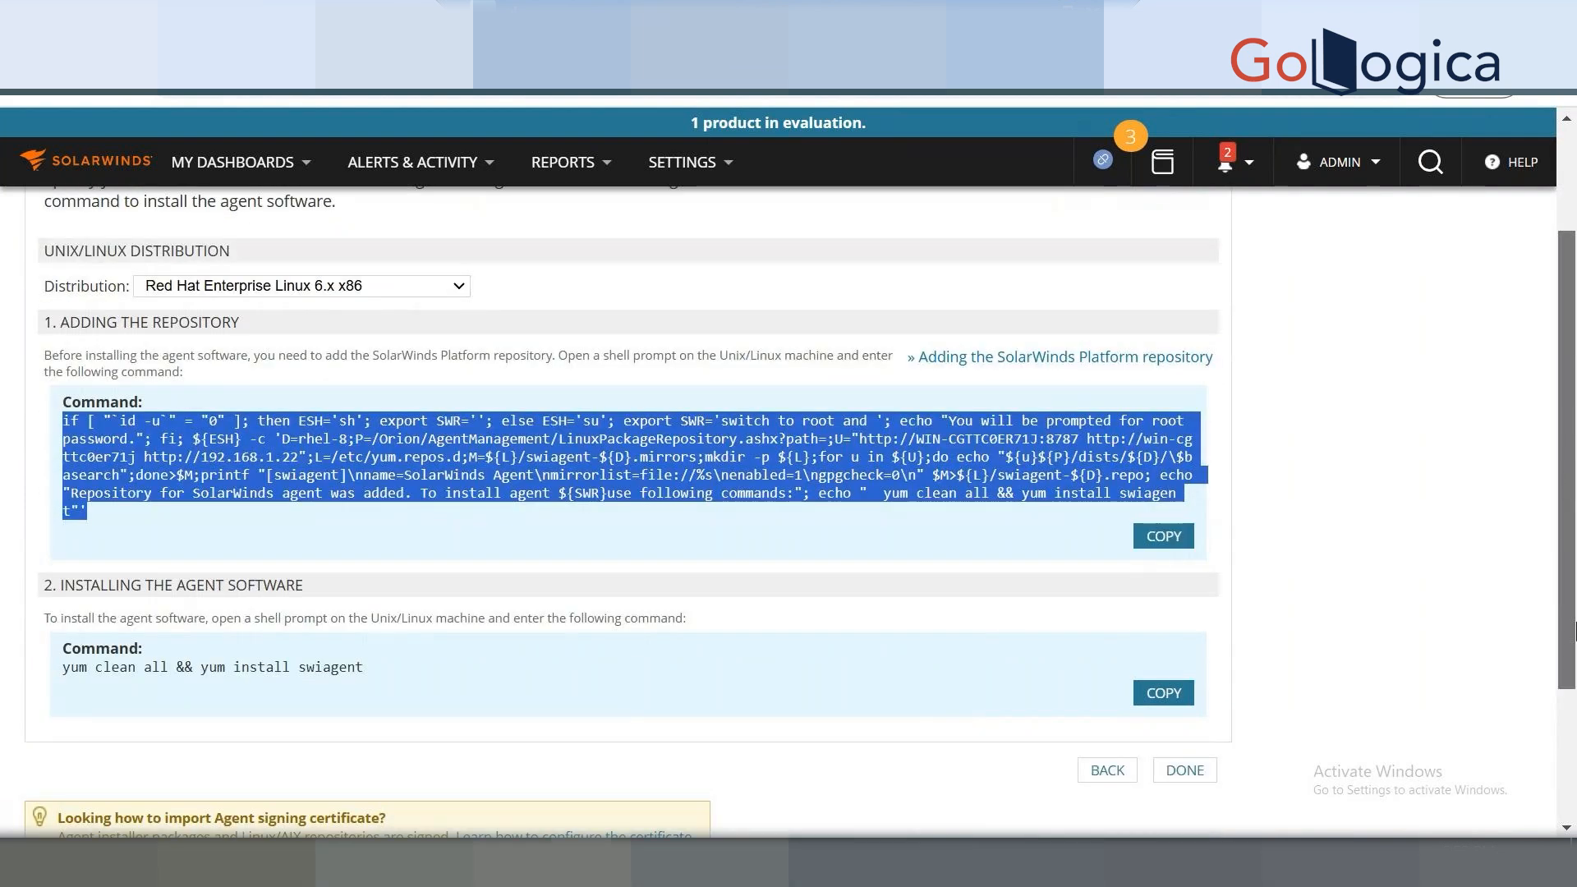
pyautogui.scroll(-3, 1572, 630)
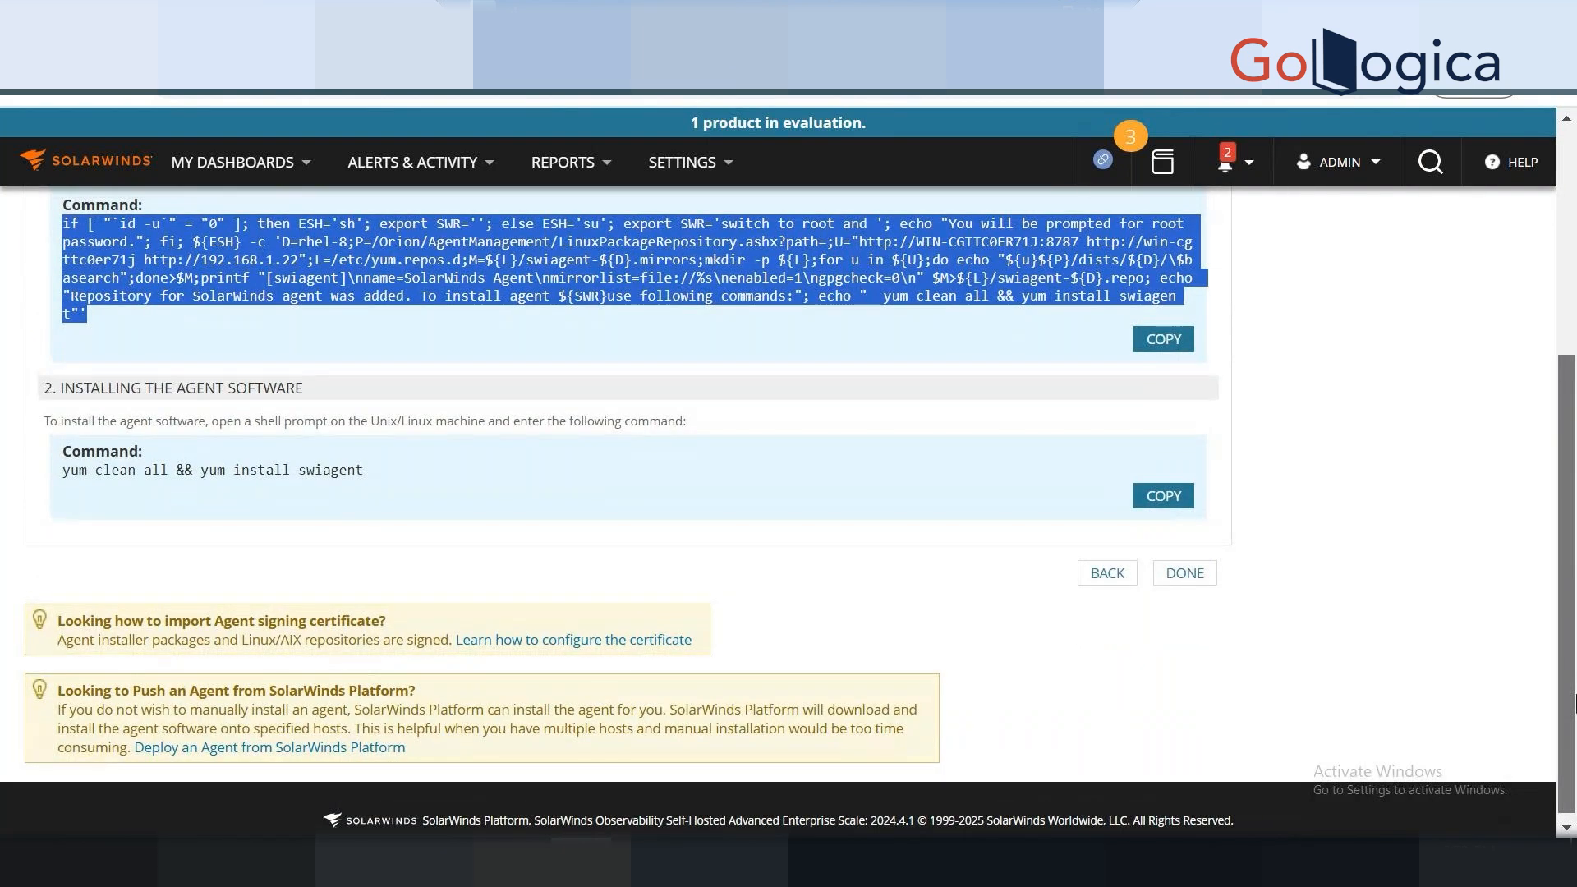
pyautogui.moveTo(1572, 704); pyautogui.dragTo(1568, 641)
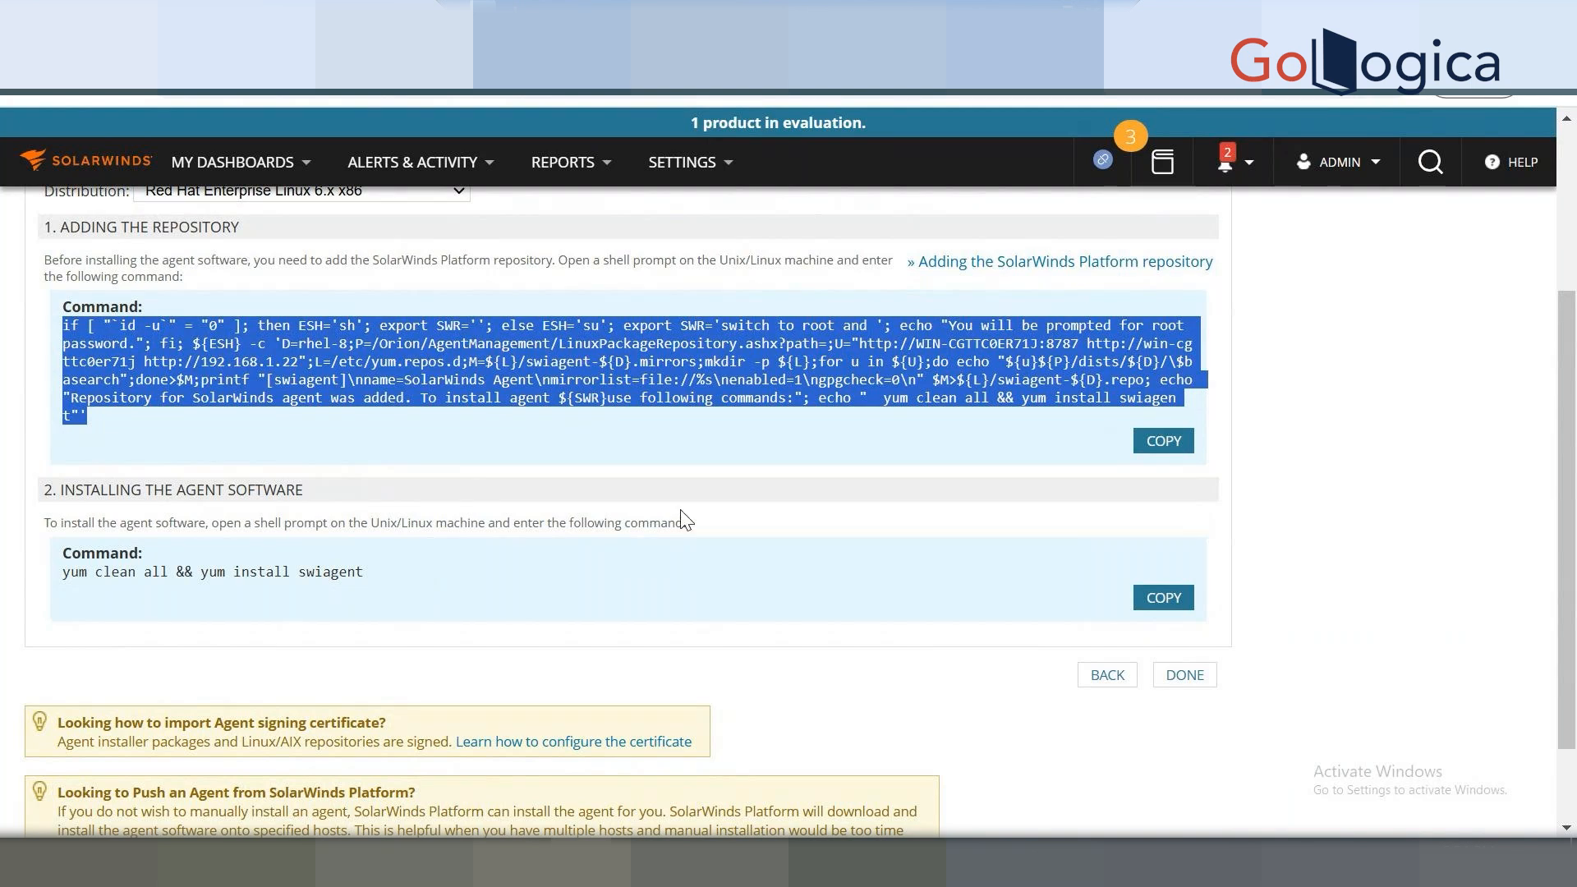
pyautogui.moveTo(1570, 482); pyautogui.dragTo(1572, 448)
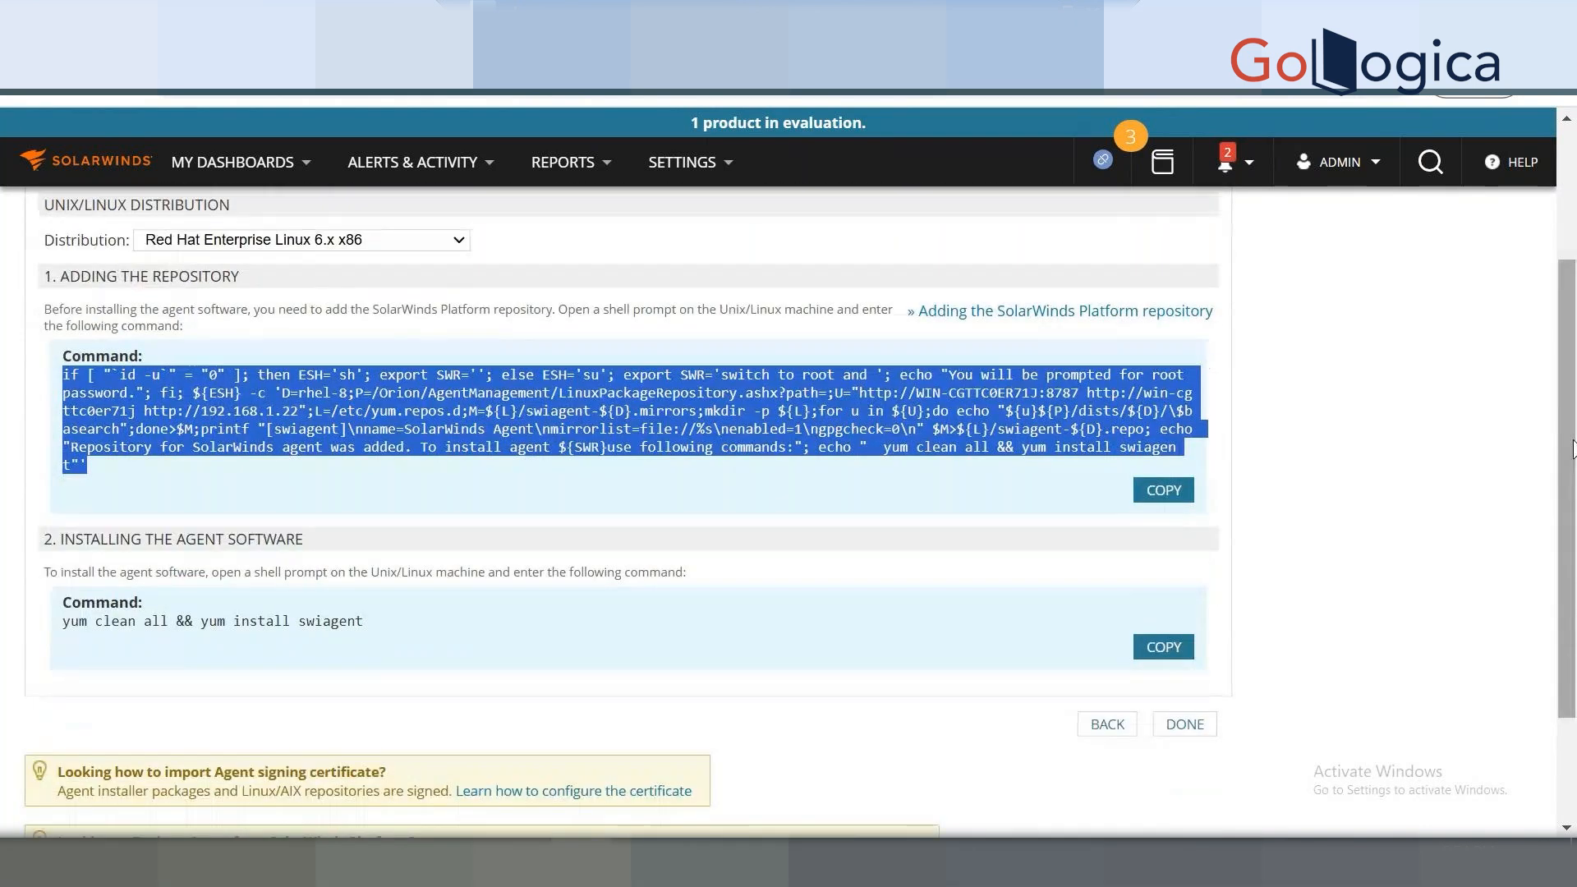
# Go back and set deployment to Manually Install by Downloading Files via URL.
pyautogui.click(1115, 729)
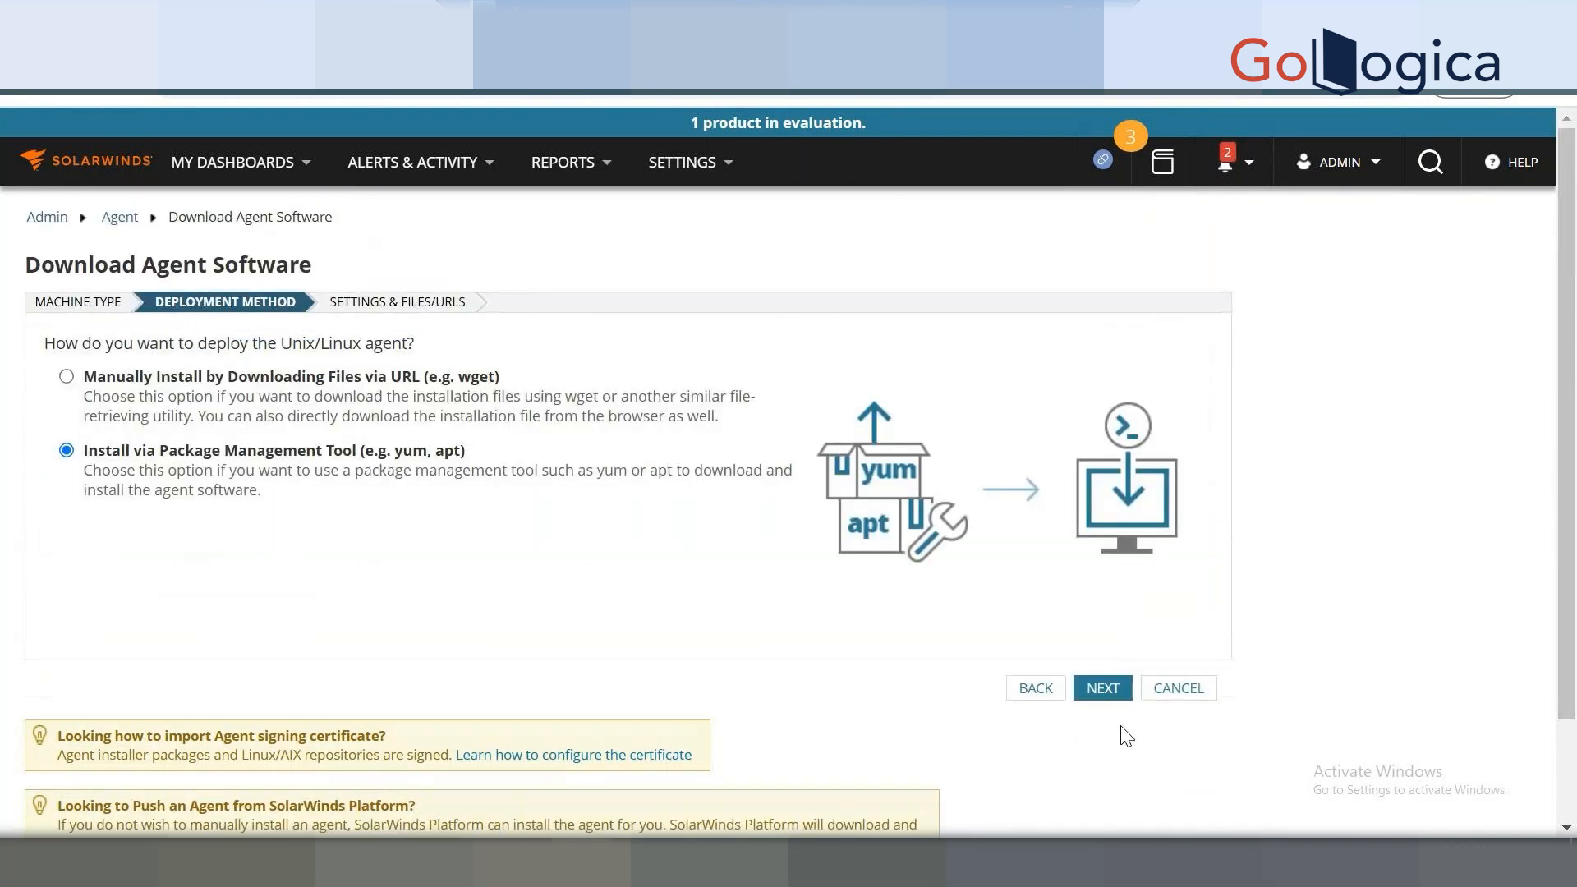
pyautogui.click(114, 400)
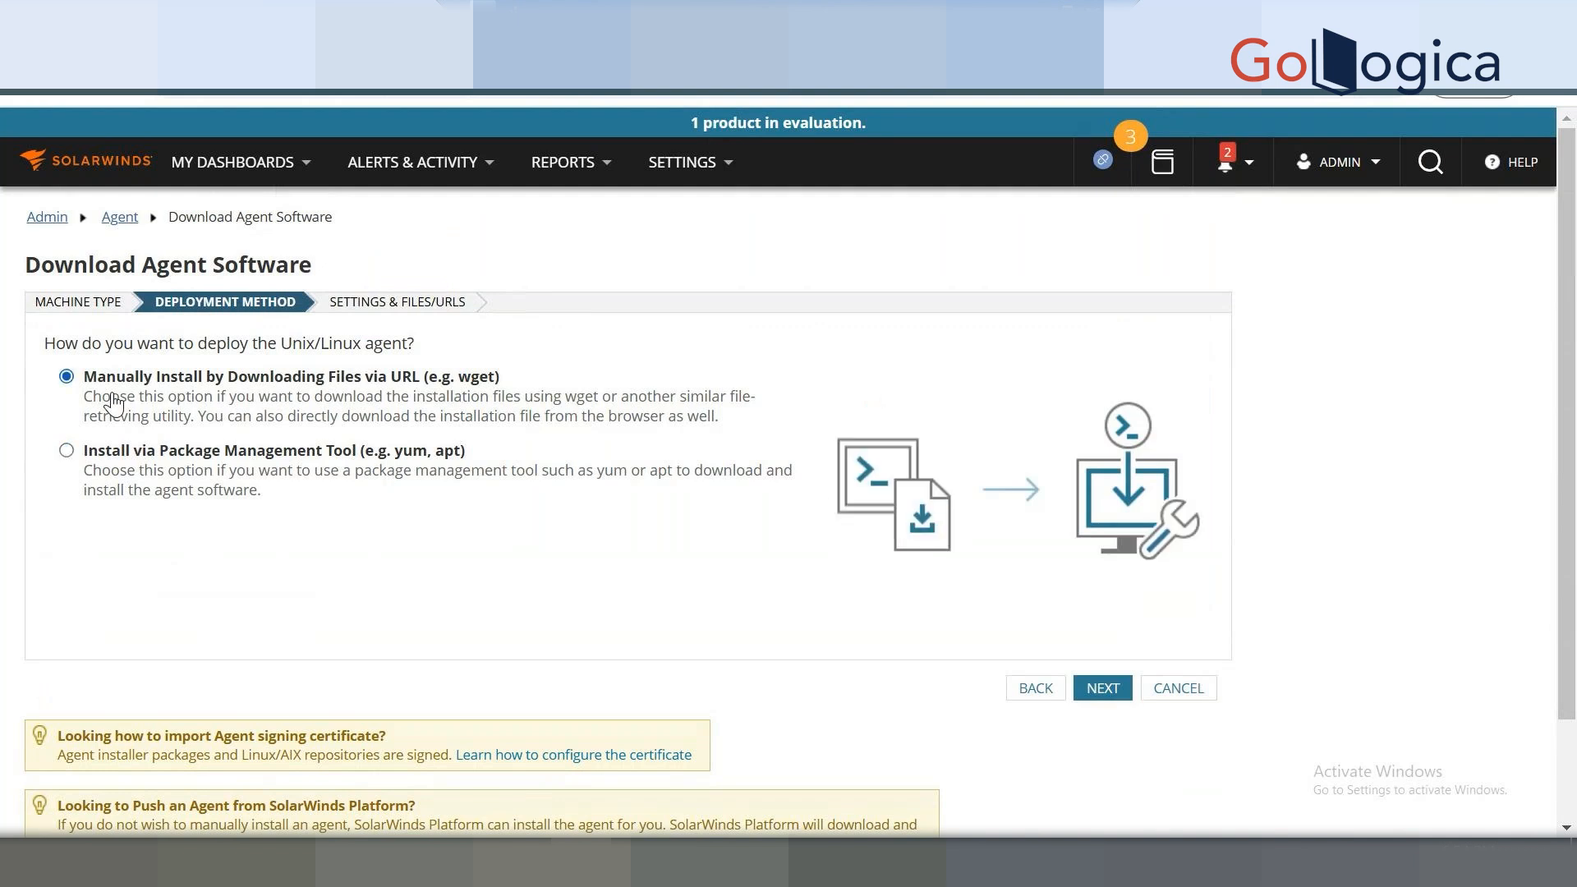
pyautogui.click(141, 471)
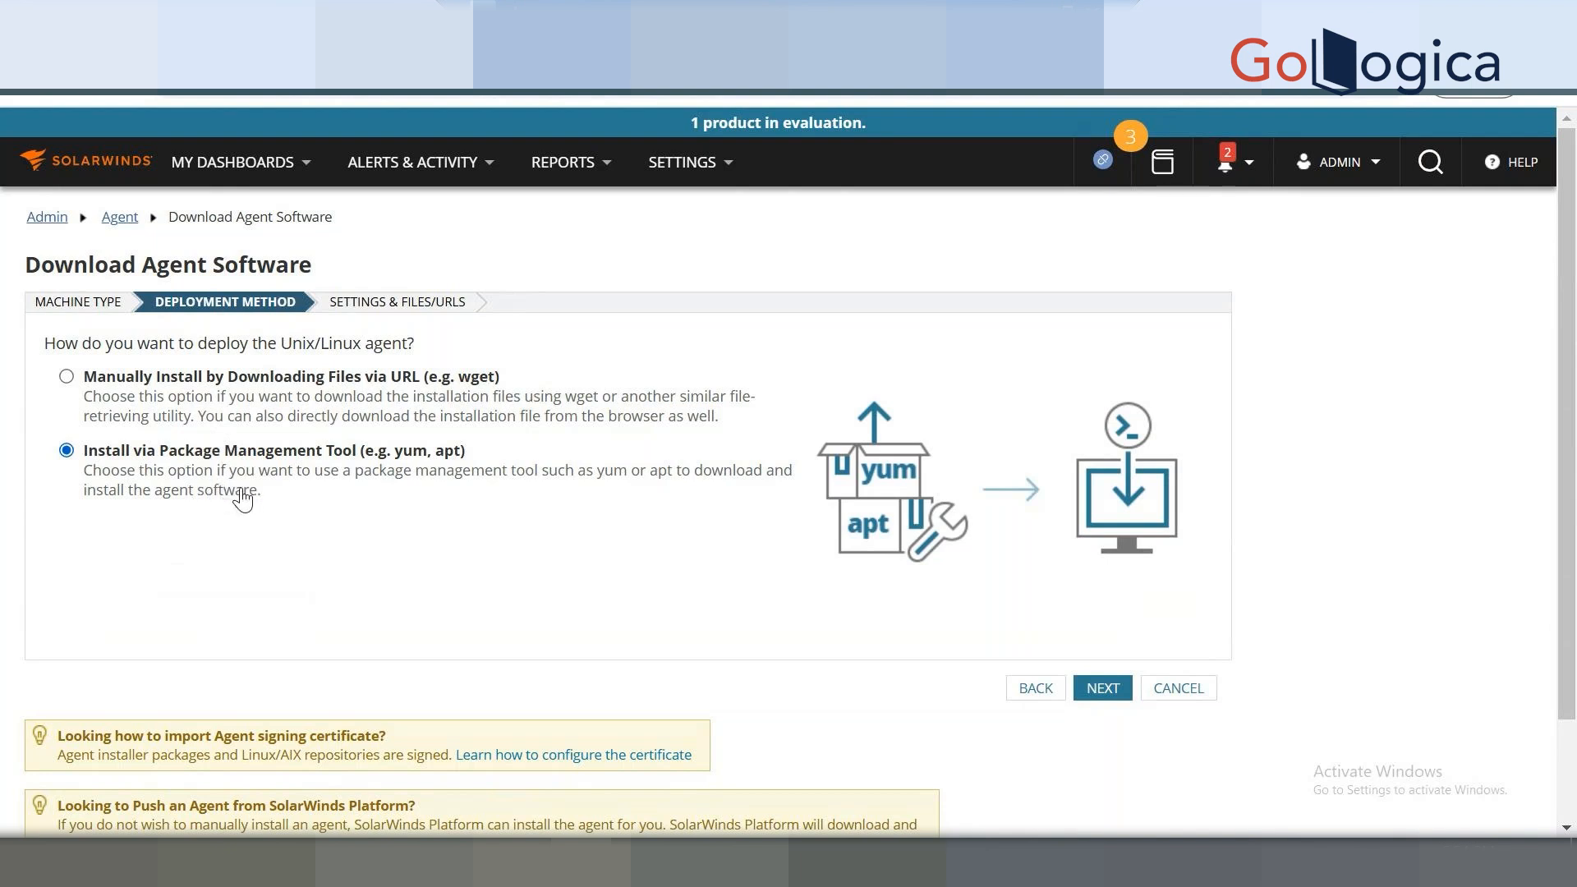
pyautogui.click(197, 383)
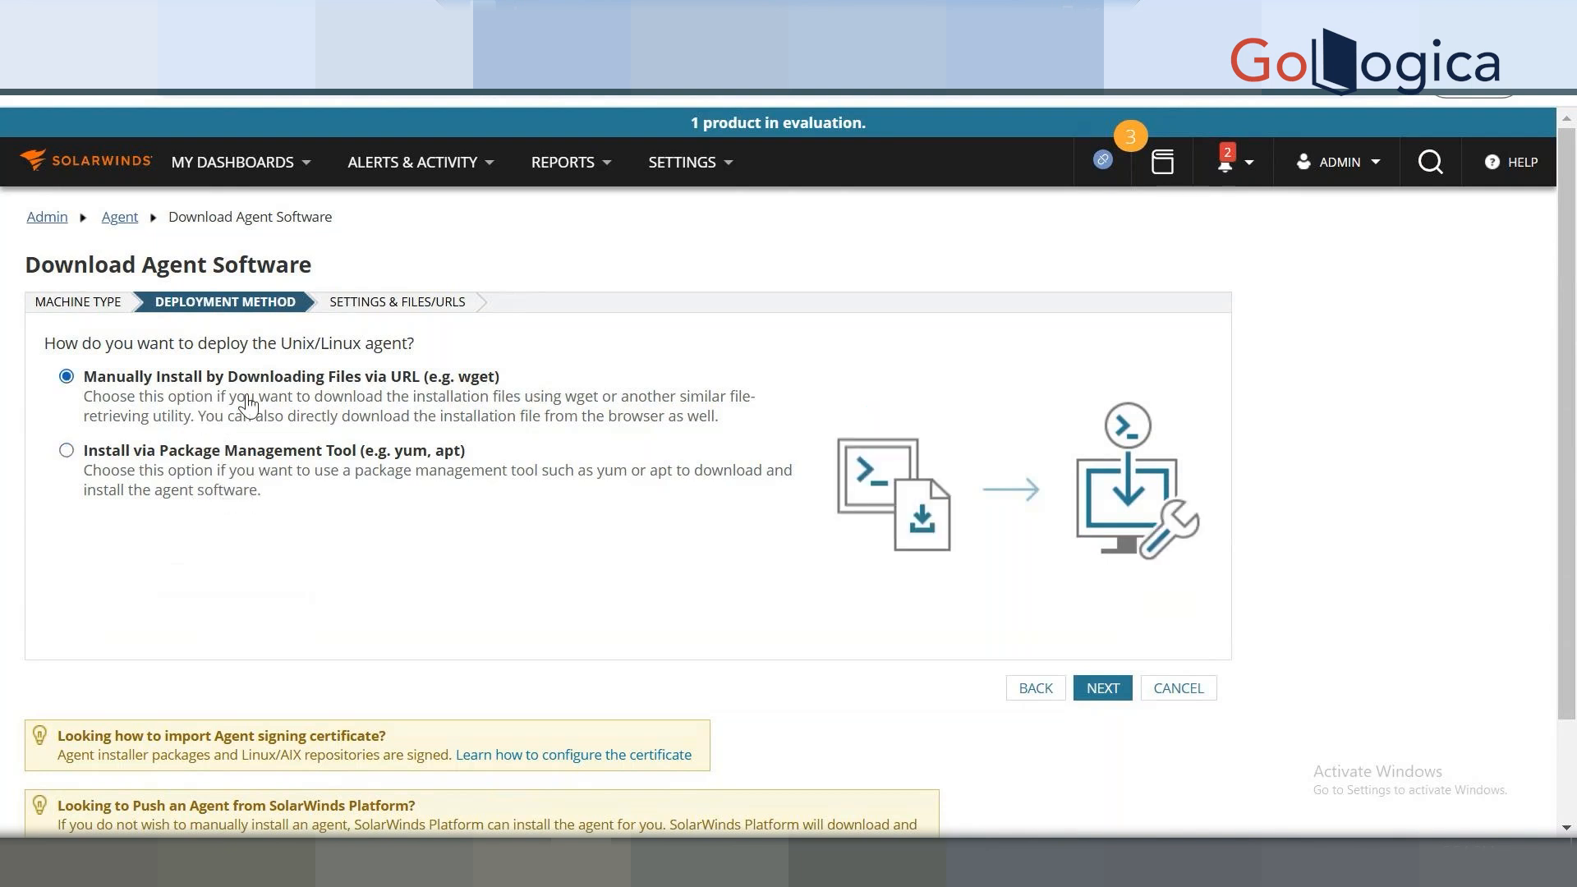
# Pick SUSE Linux Enterprise Server 11.x - 15.x x64 as the distribution and view the install command.
pyautogui.click(1088, 684)
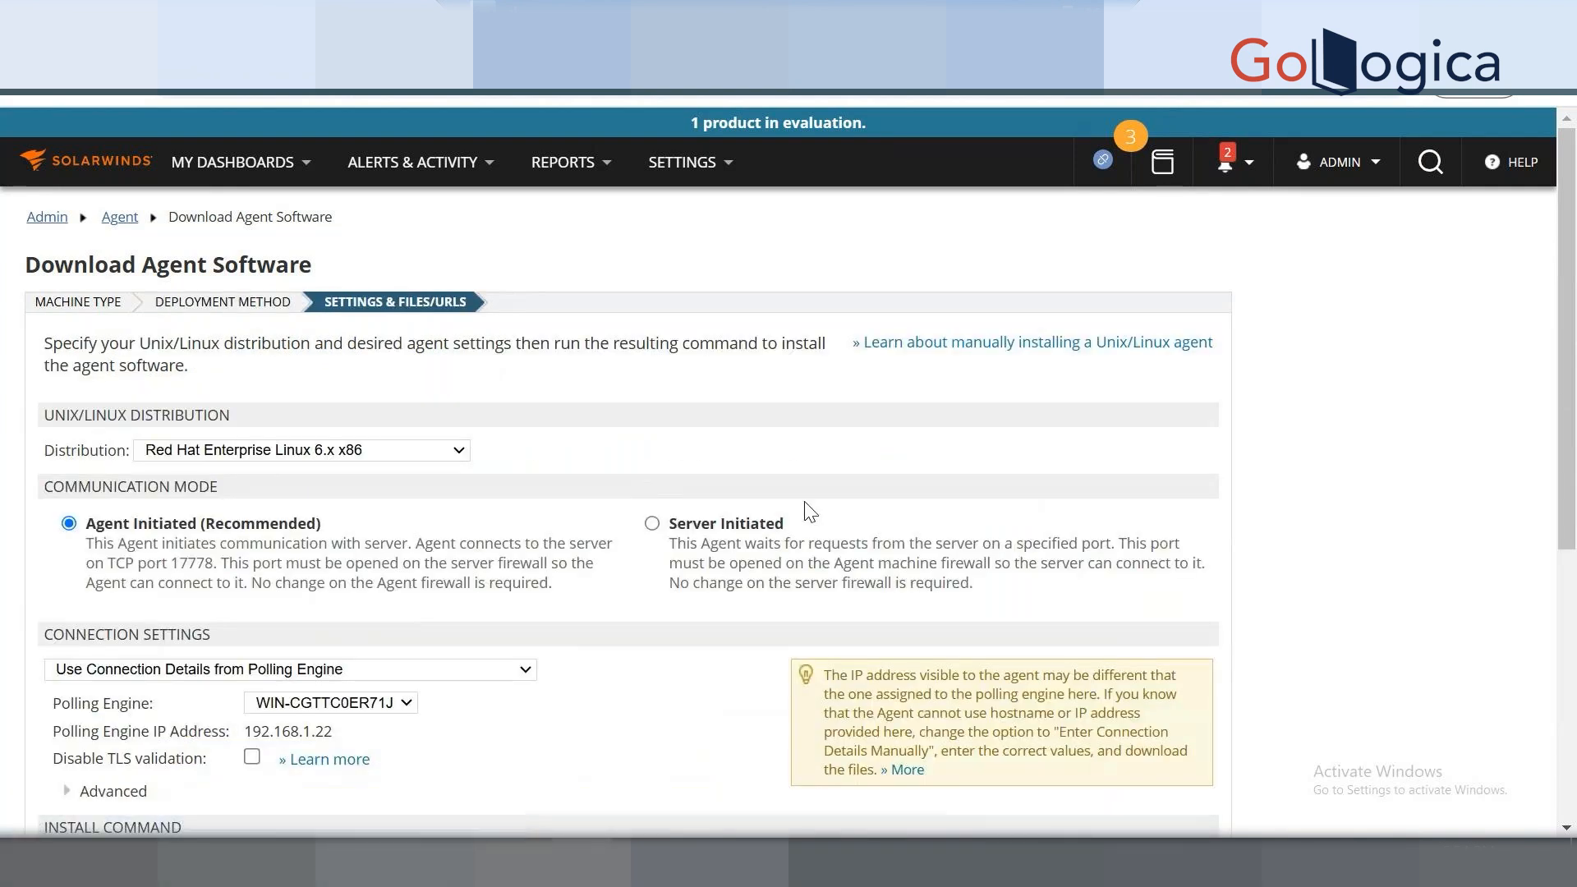
pyautogui.moveTo(1569, 366)
pyautogui.mouseDown()
pyautogui.moveTo(1575, 656)
pyautogui.moveTo(1576, 373)
pyautogui.mouseUp()
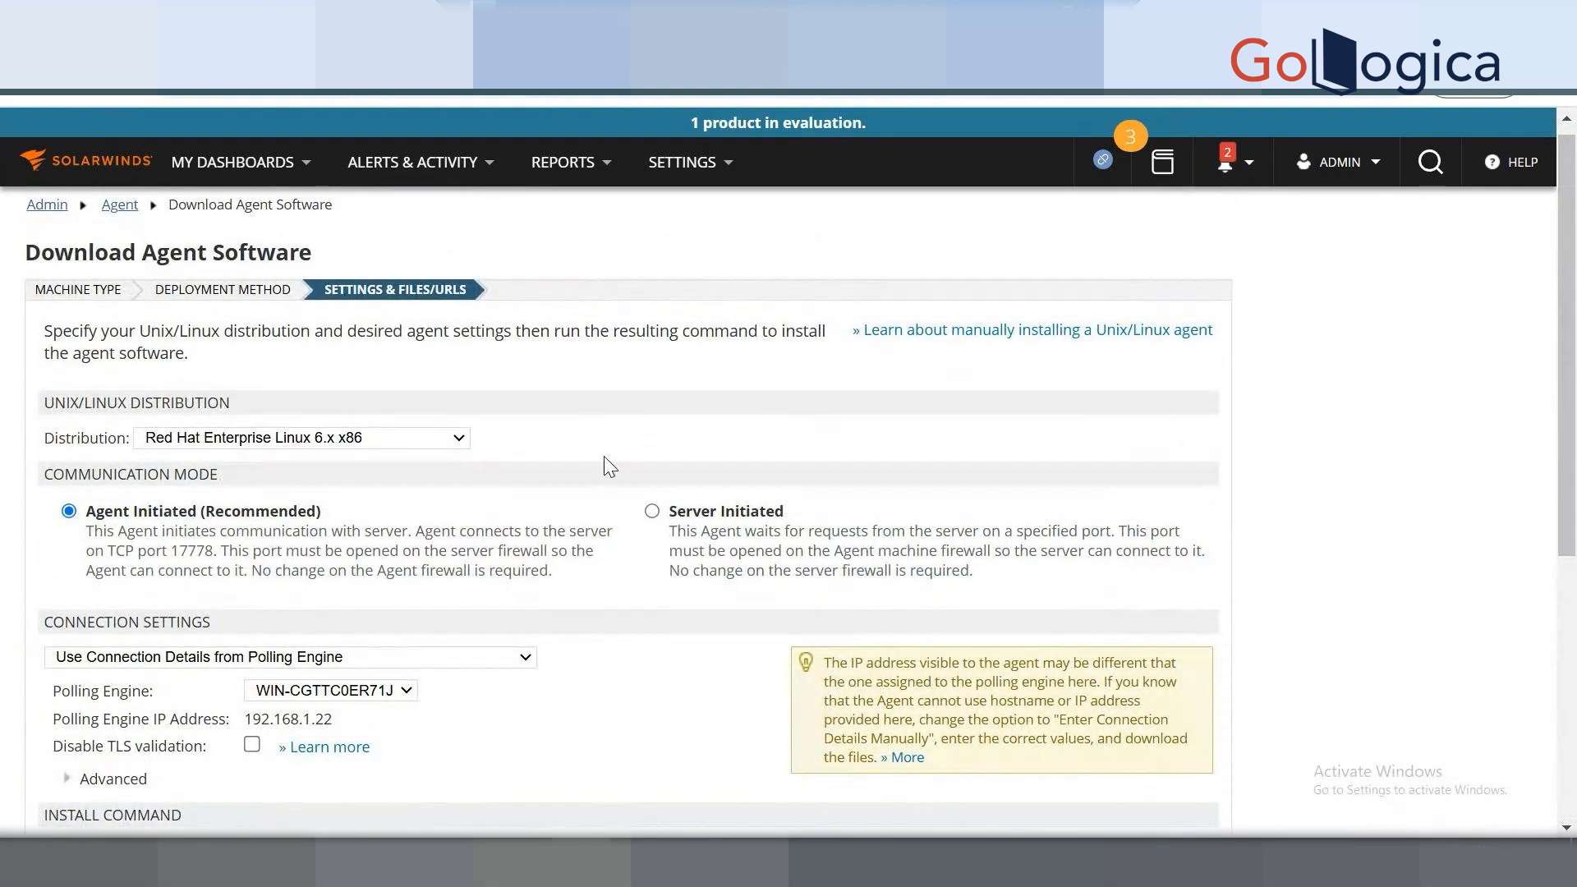
pyautogui.click(345, 443)
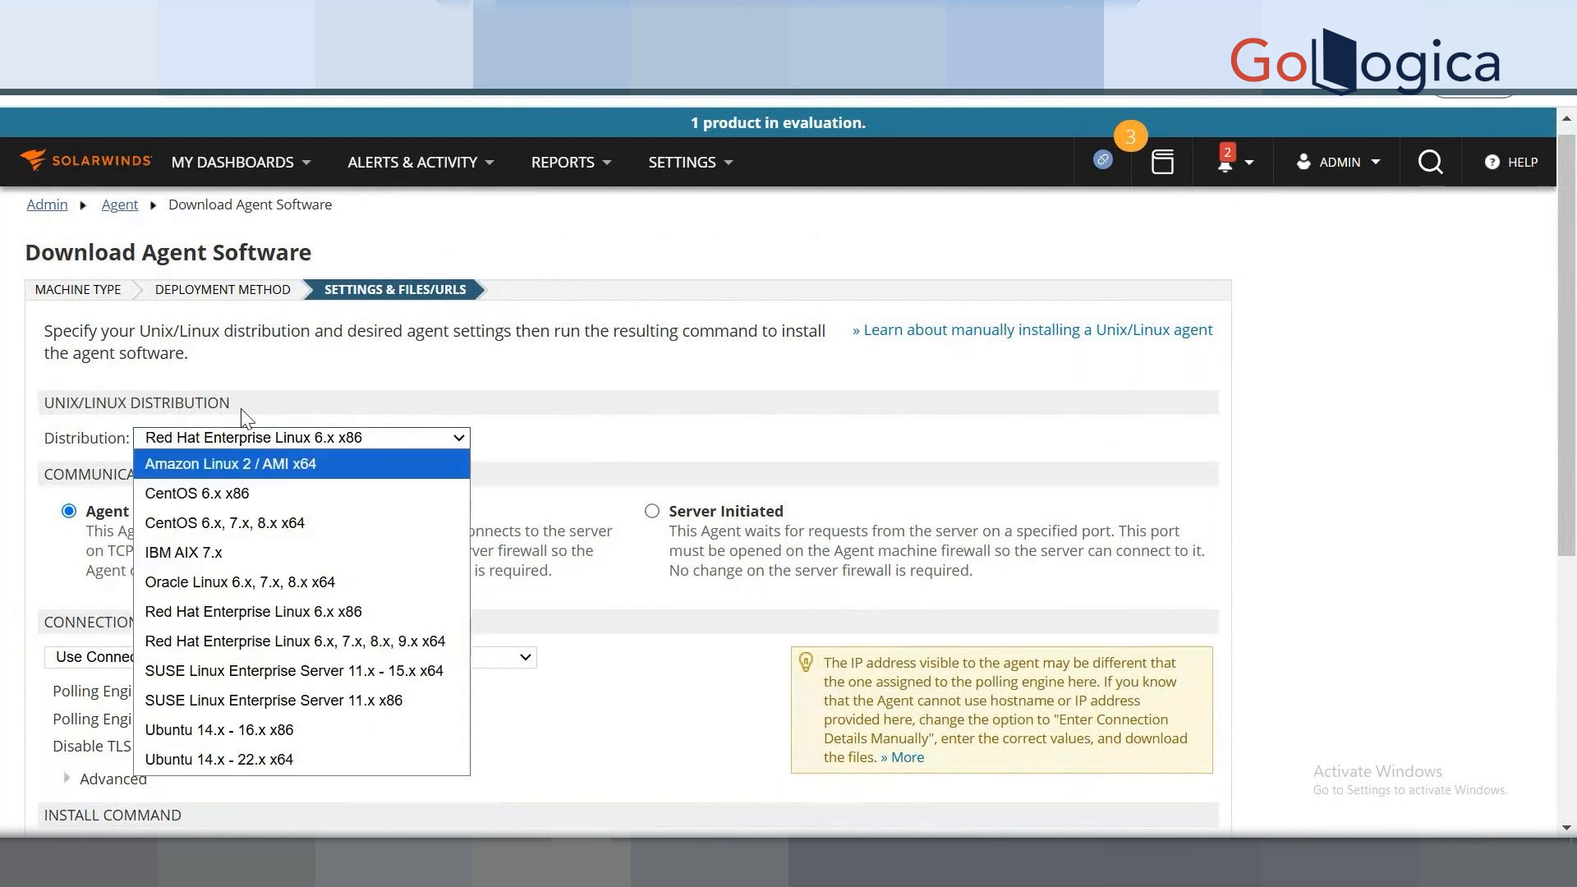
pyautogui.click(299, 673)
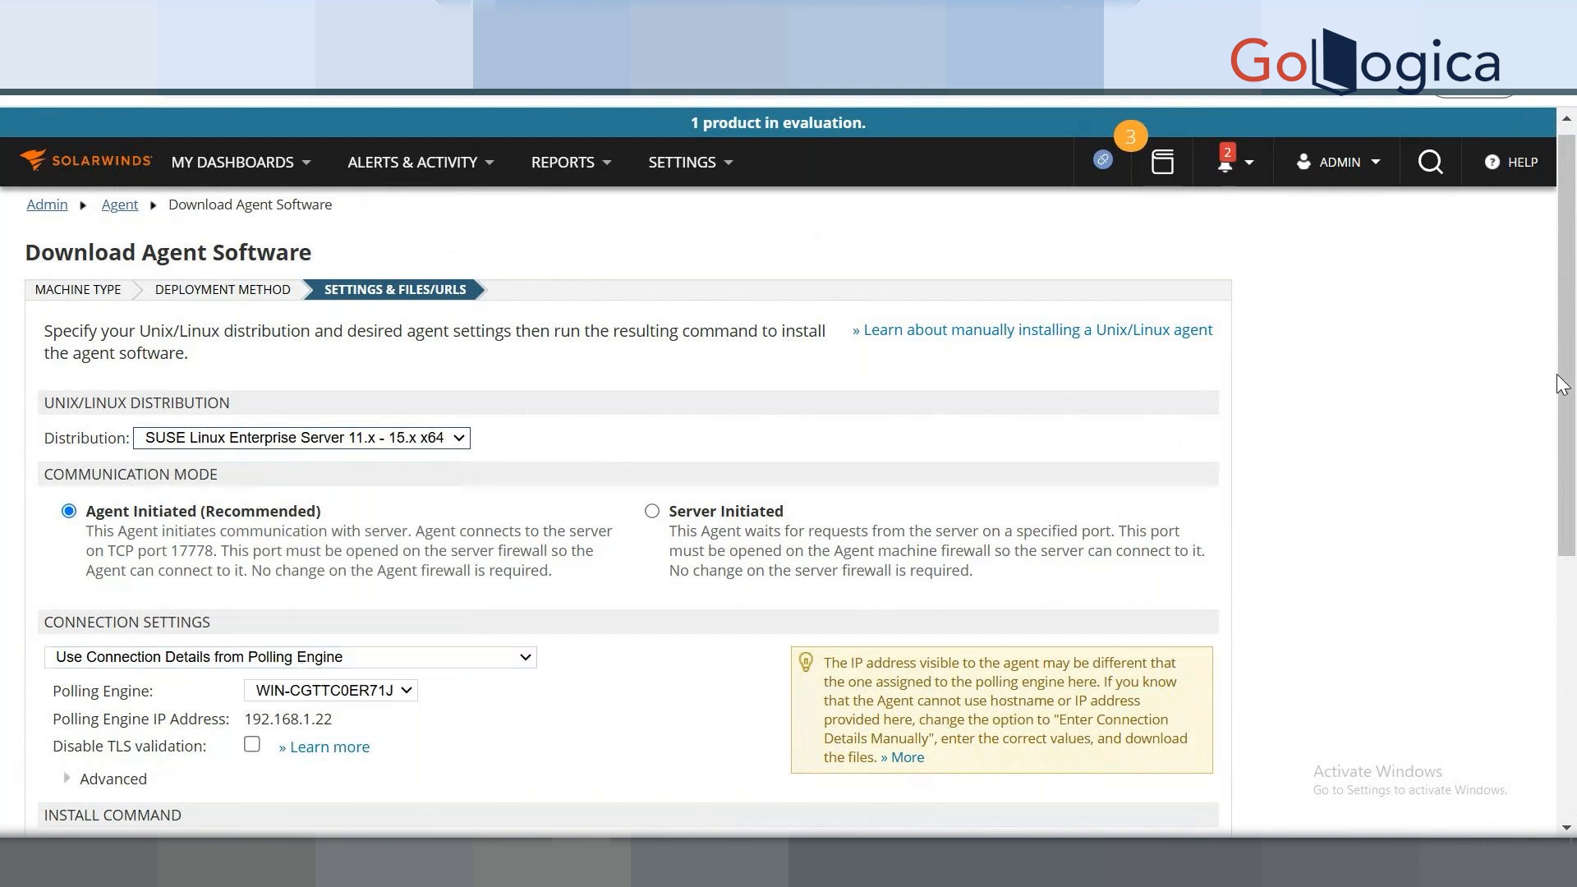
pyautogui.moveTo(1570, 427); pyautogui.dragTo(1570, 559)
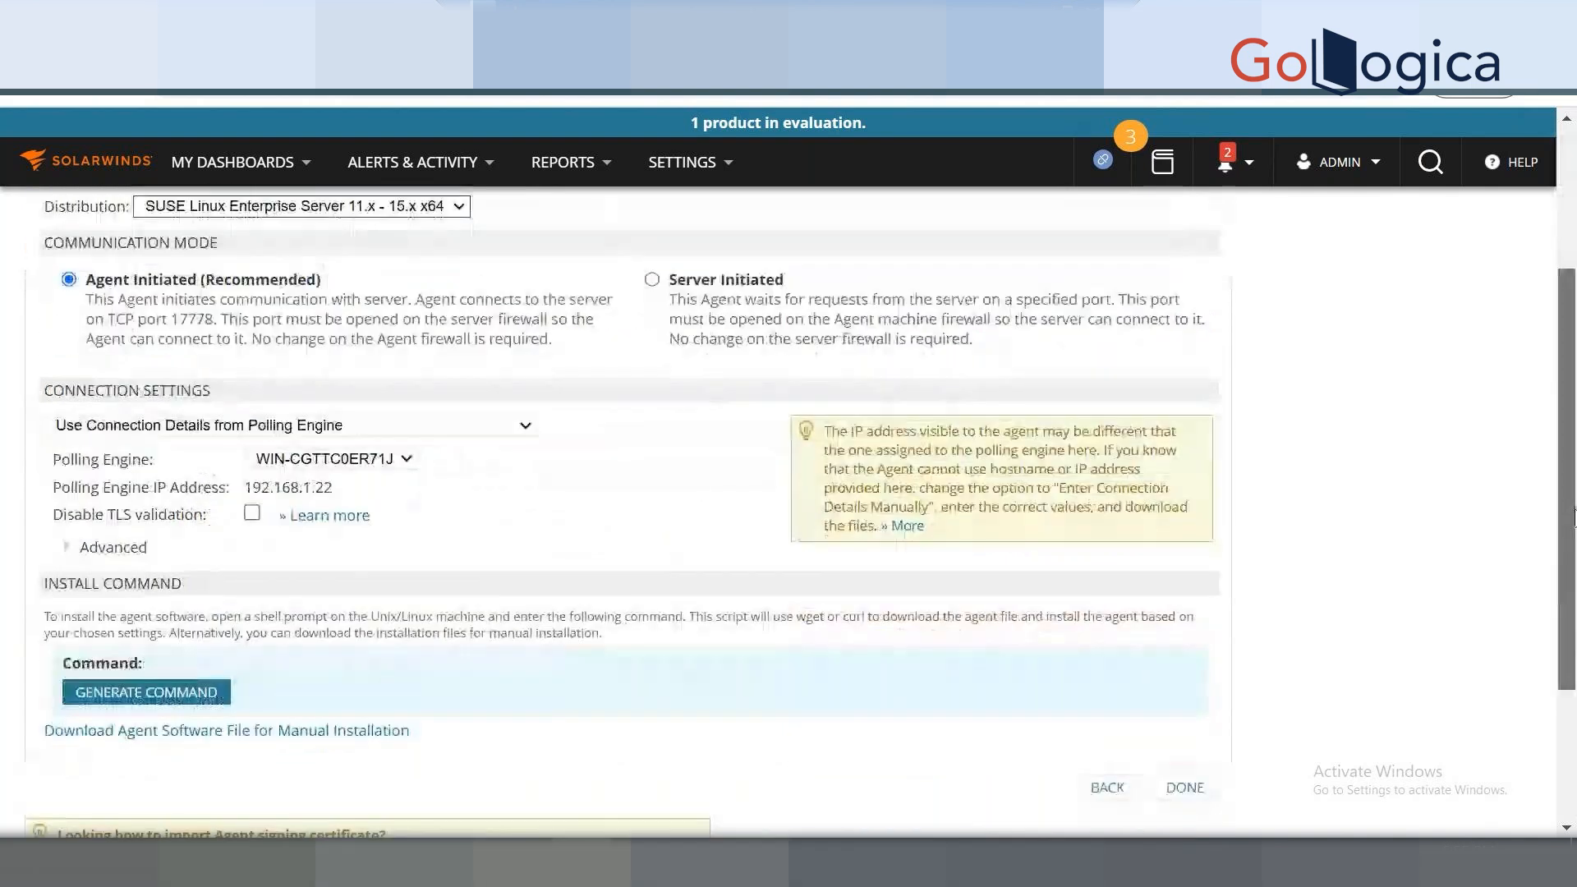
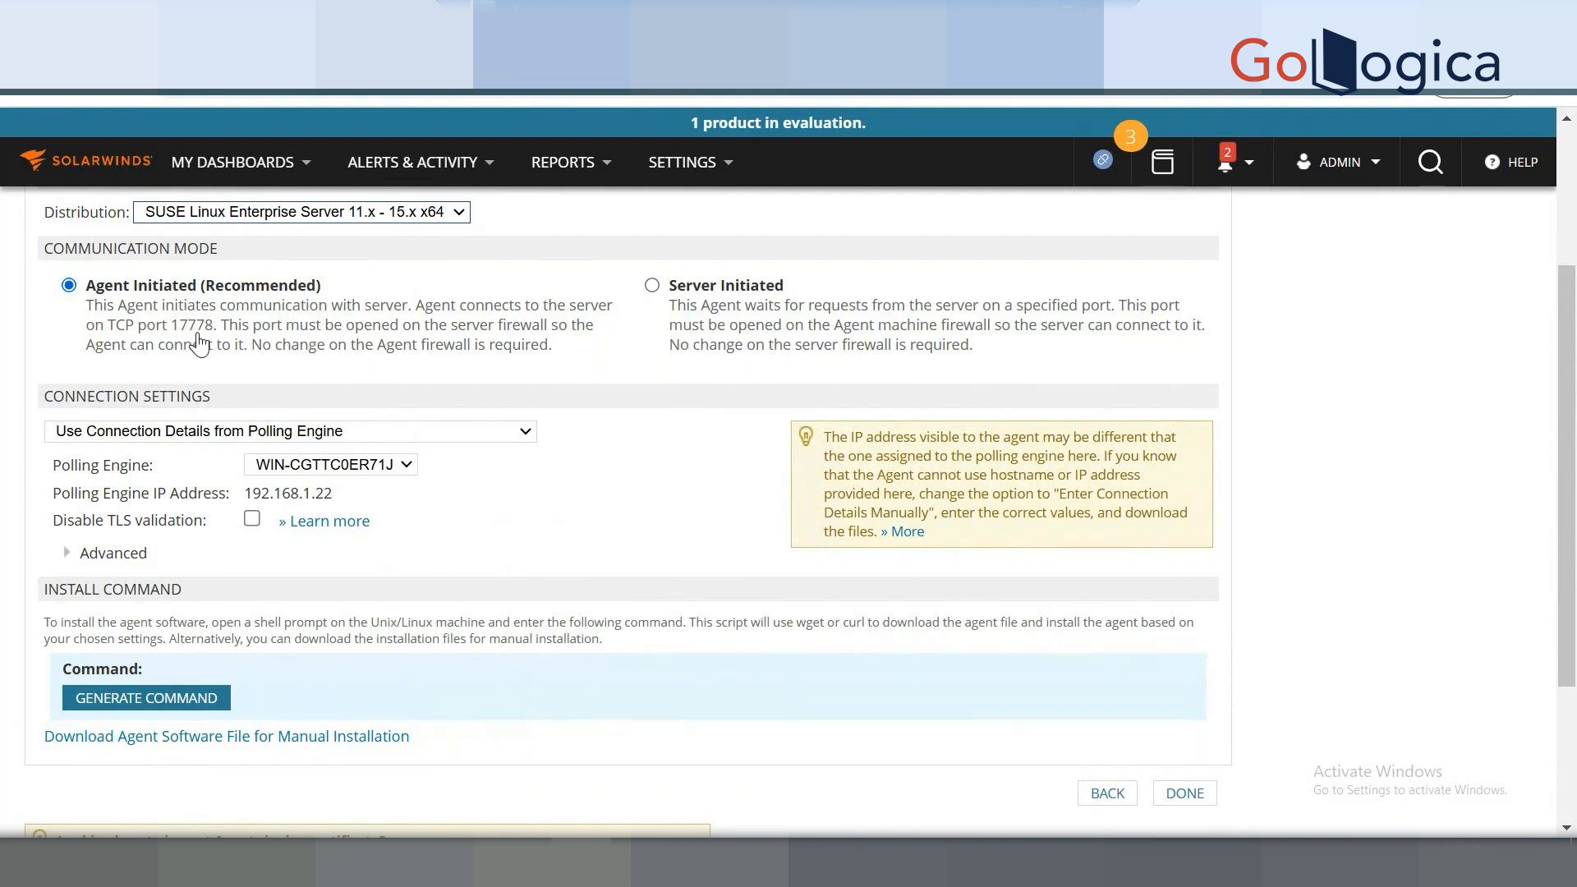
# Keep agent-initiated communication and generate the Linux agent install command.
pyautogui.click(653, 287)
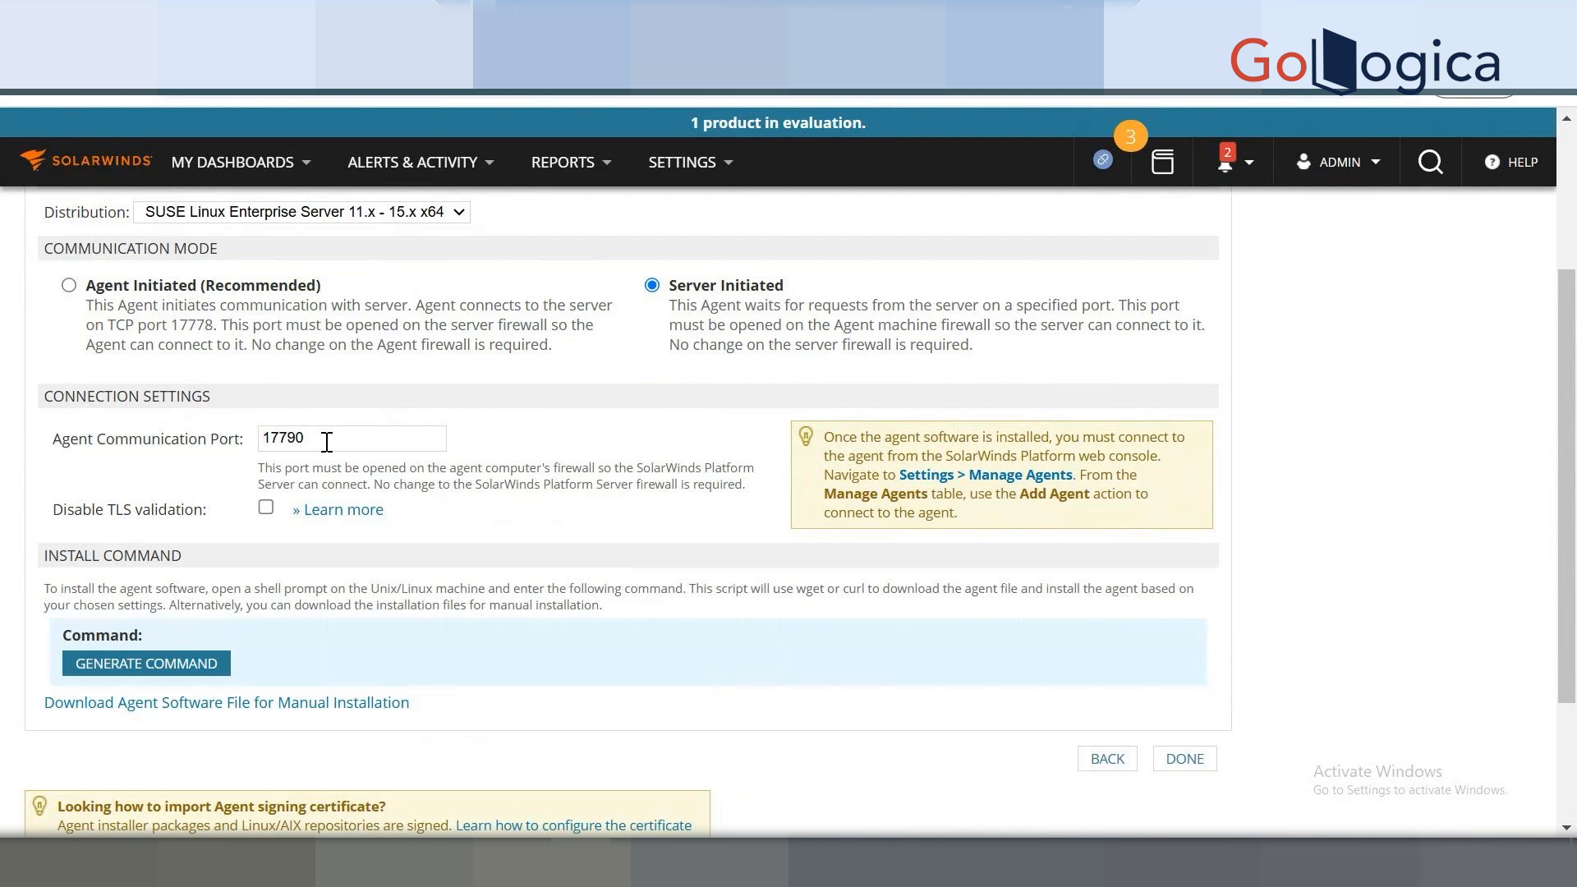
pyautogui.click(70, 286)
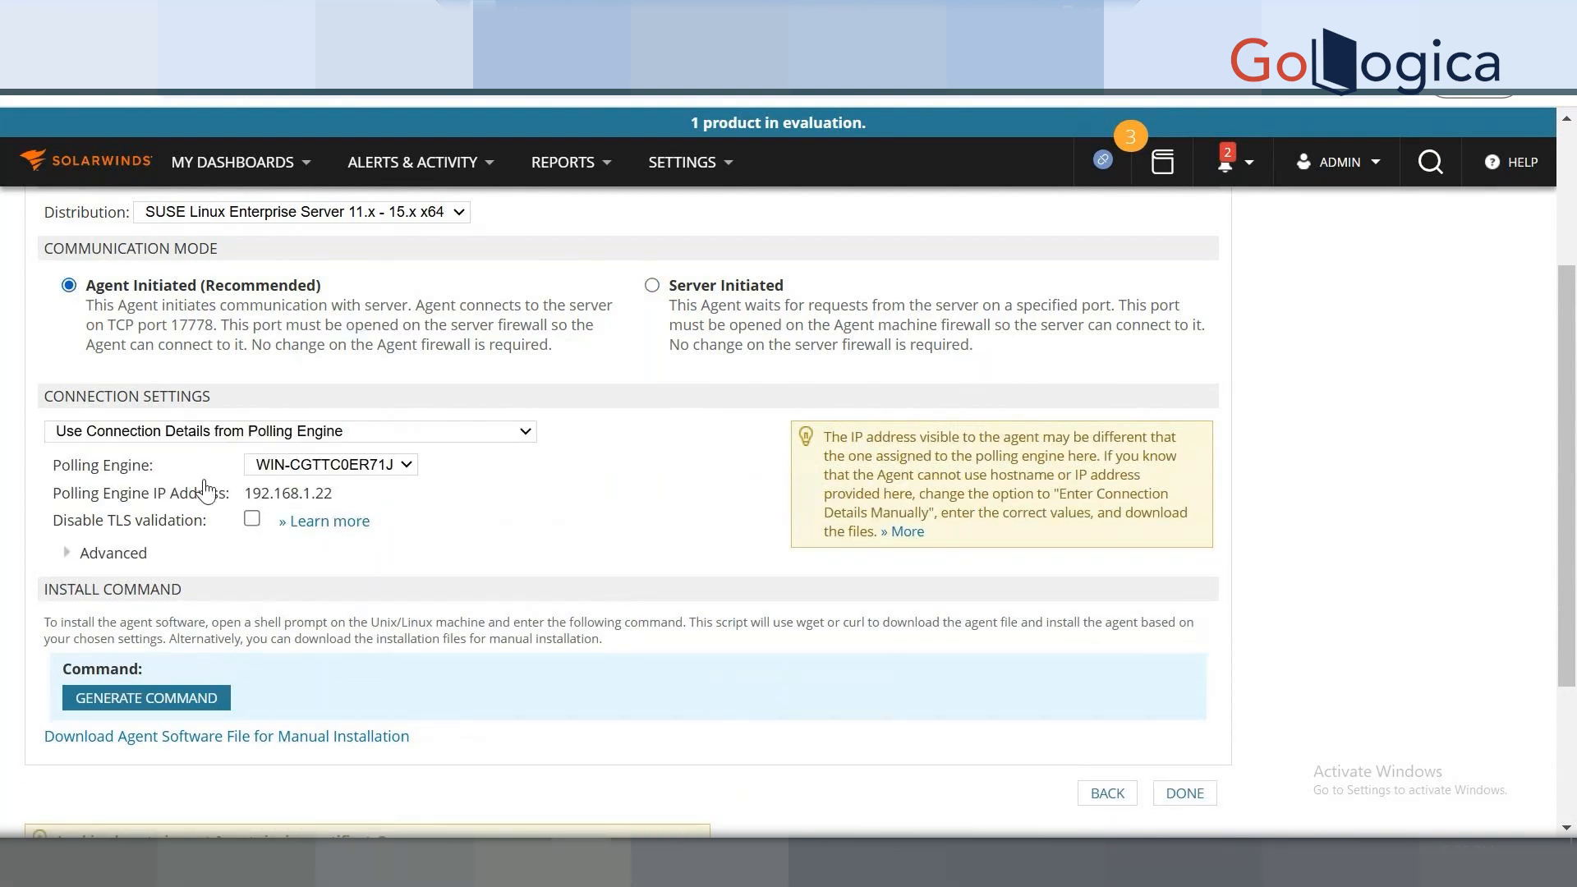
pyautogui.click(320, 466)
pyautogui.click(40, 465)
pyautogui.click(159, 700)
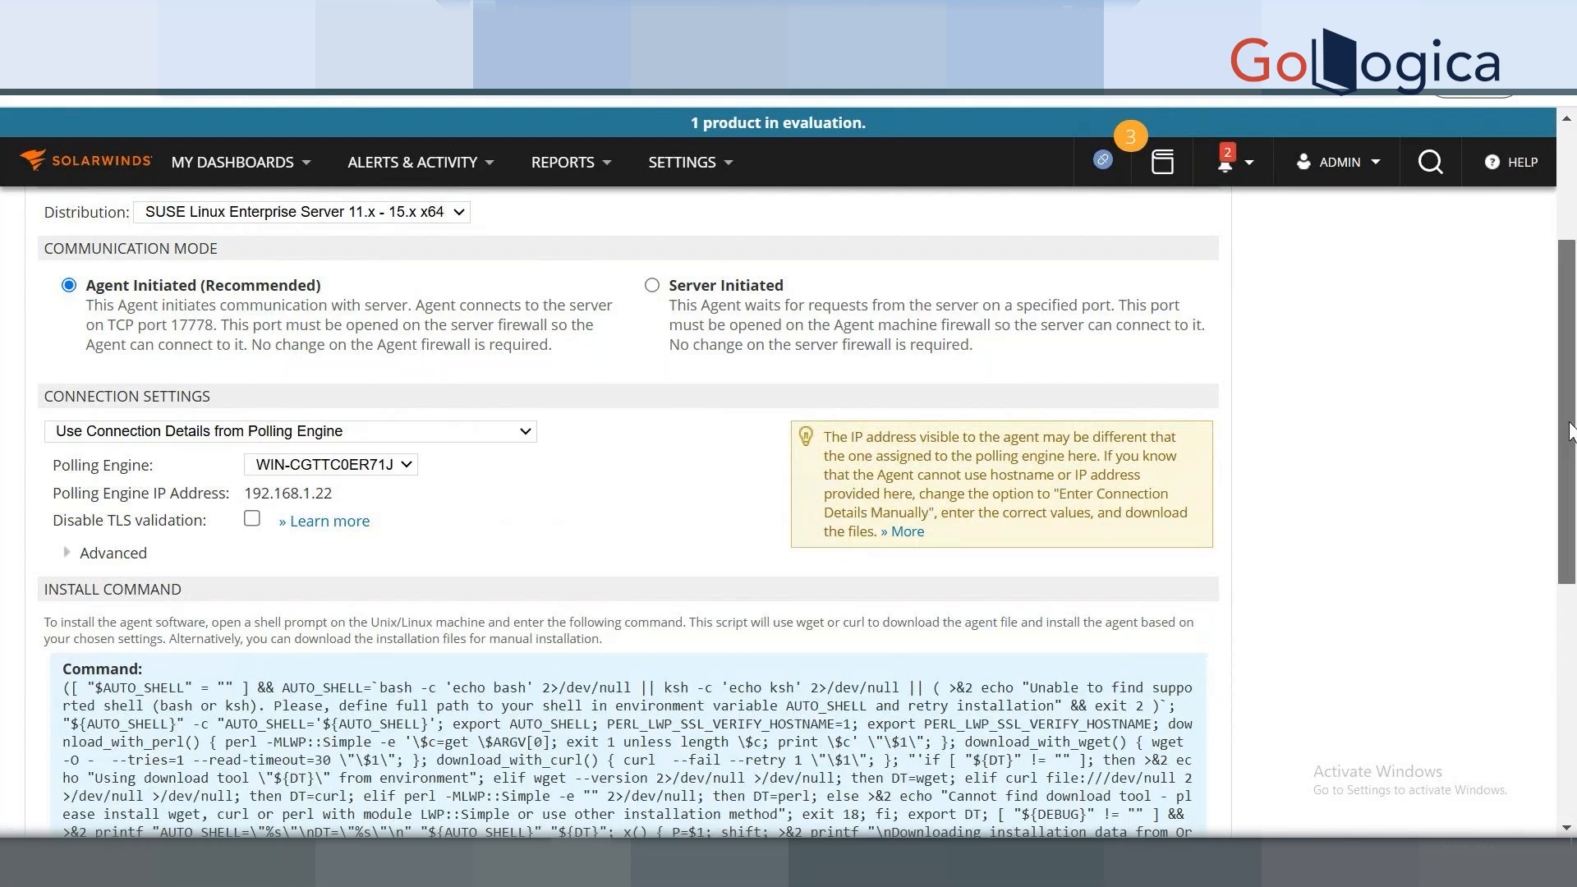
pyautogui.moveTo(1569, 431); pyautogui.dragTo(1570, 524)
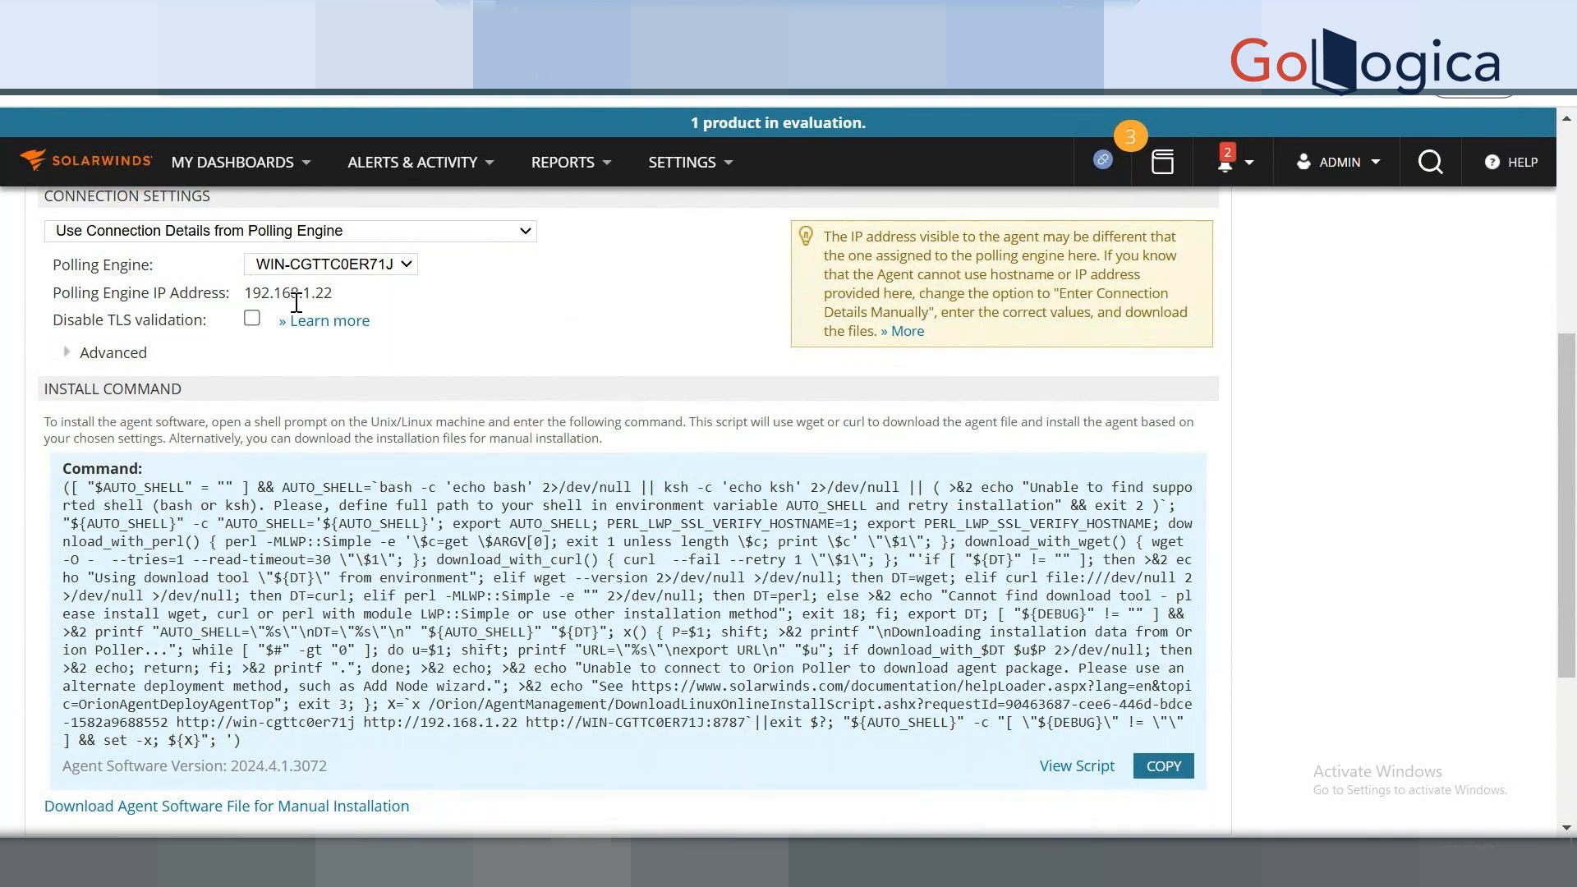
# Check polling engine IP 192.168.1.22, keep that engine, and return to Deployment Method.
pyautogui.click(400, 267)
pyautogui.click(386, 283)
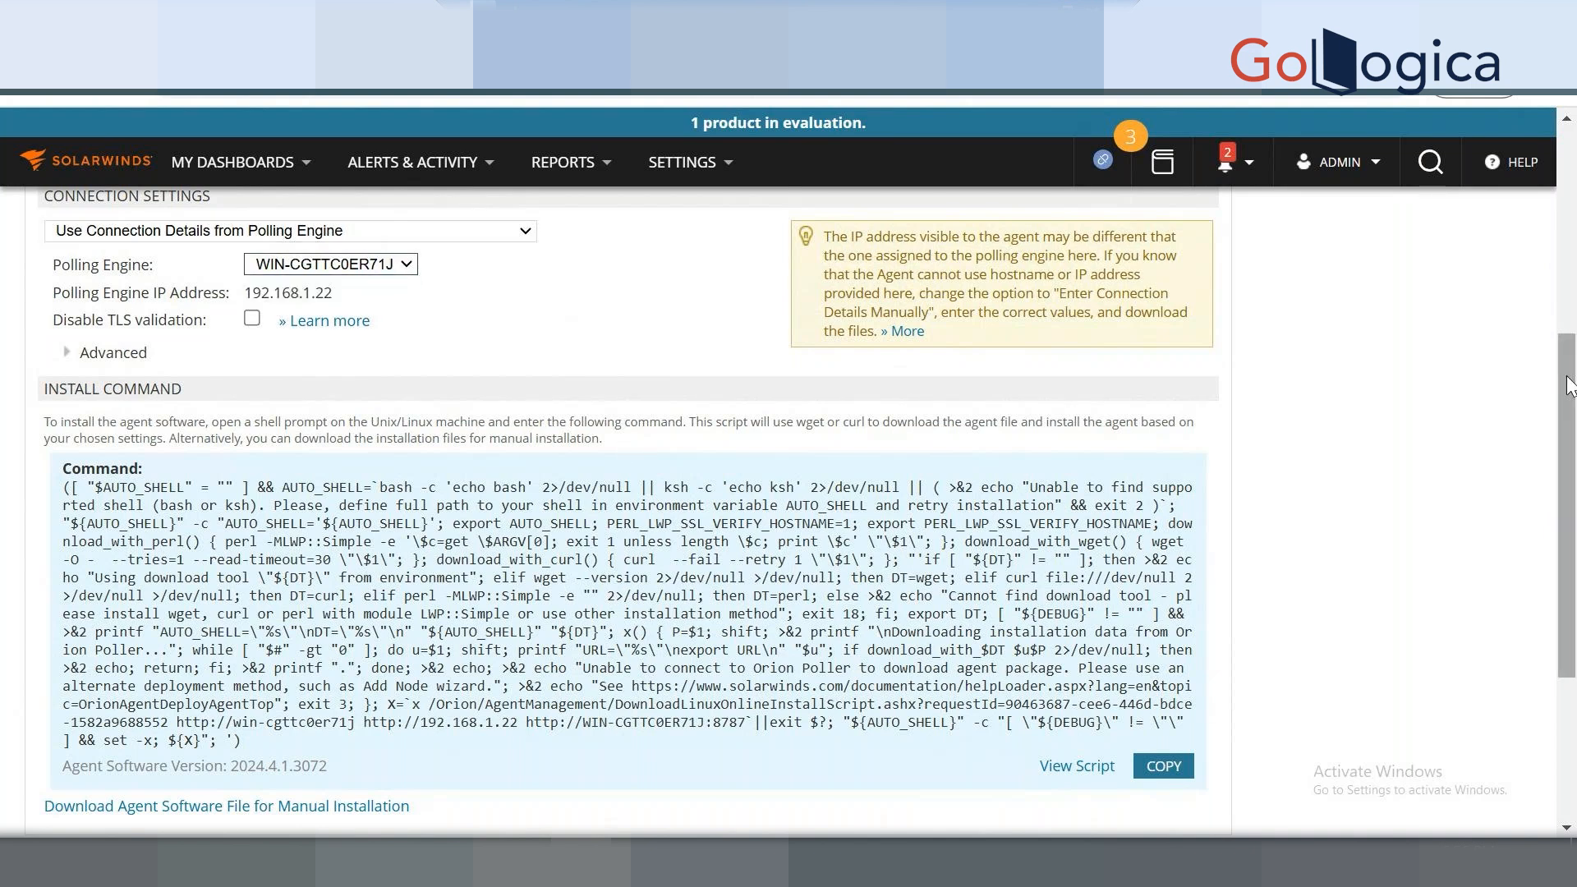
pyautogui.moveTo(1566, 376); pyautogui.dragTo(1568, 329)
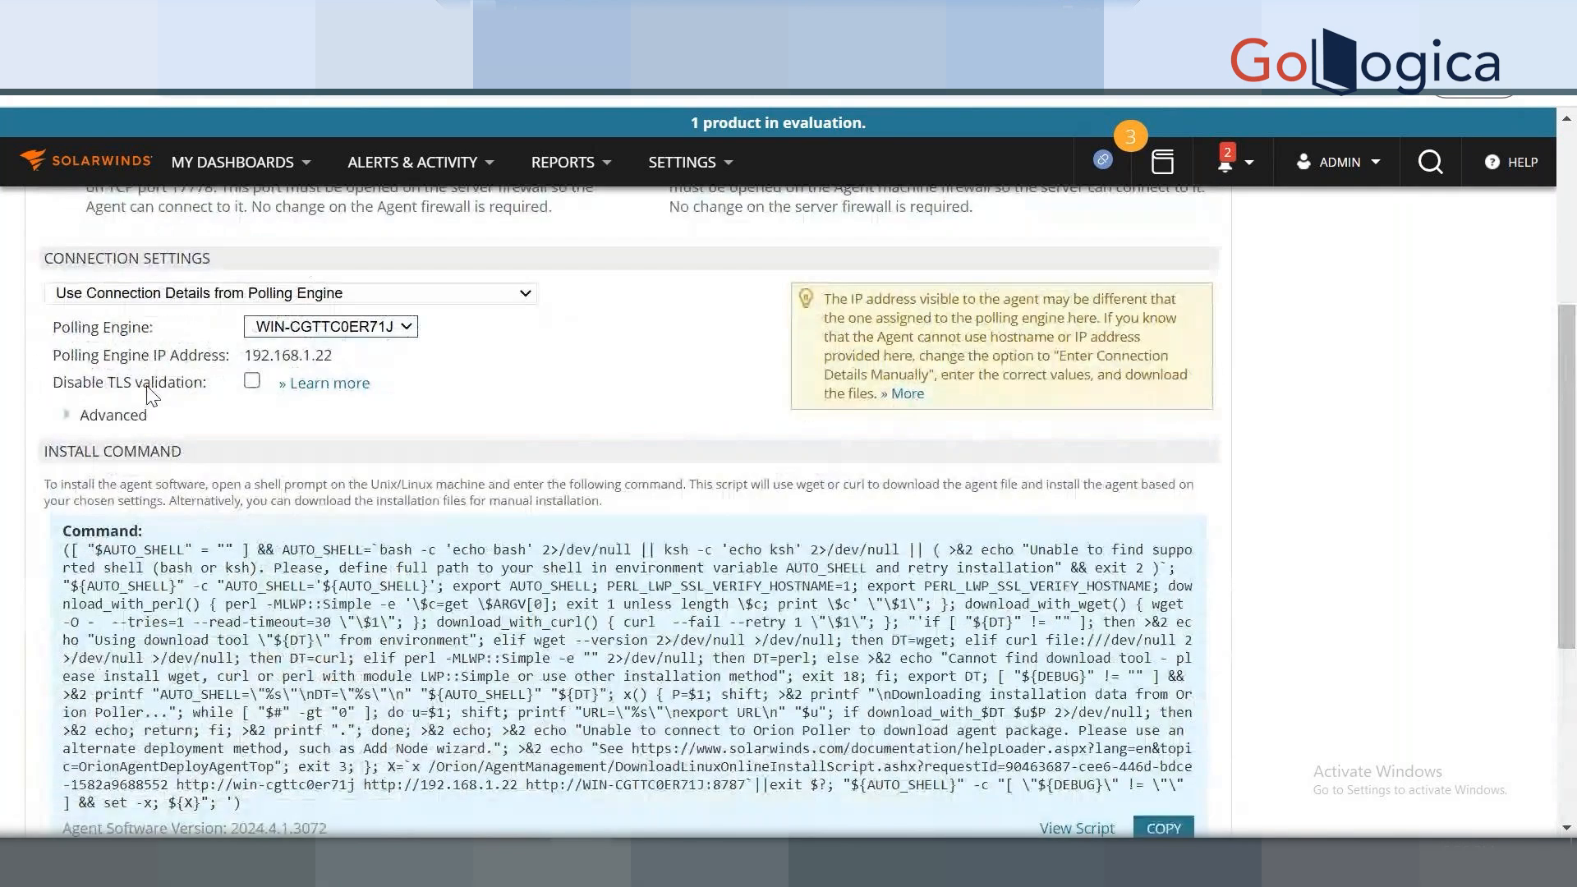
pyautogui.doubleClick(305, 355)
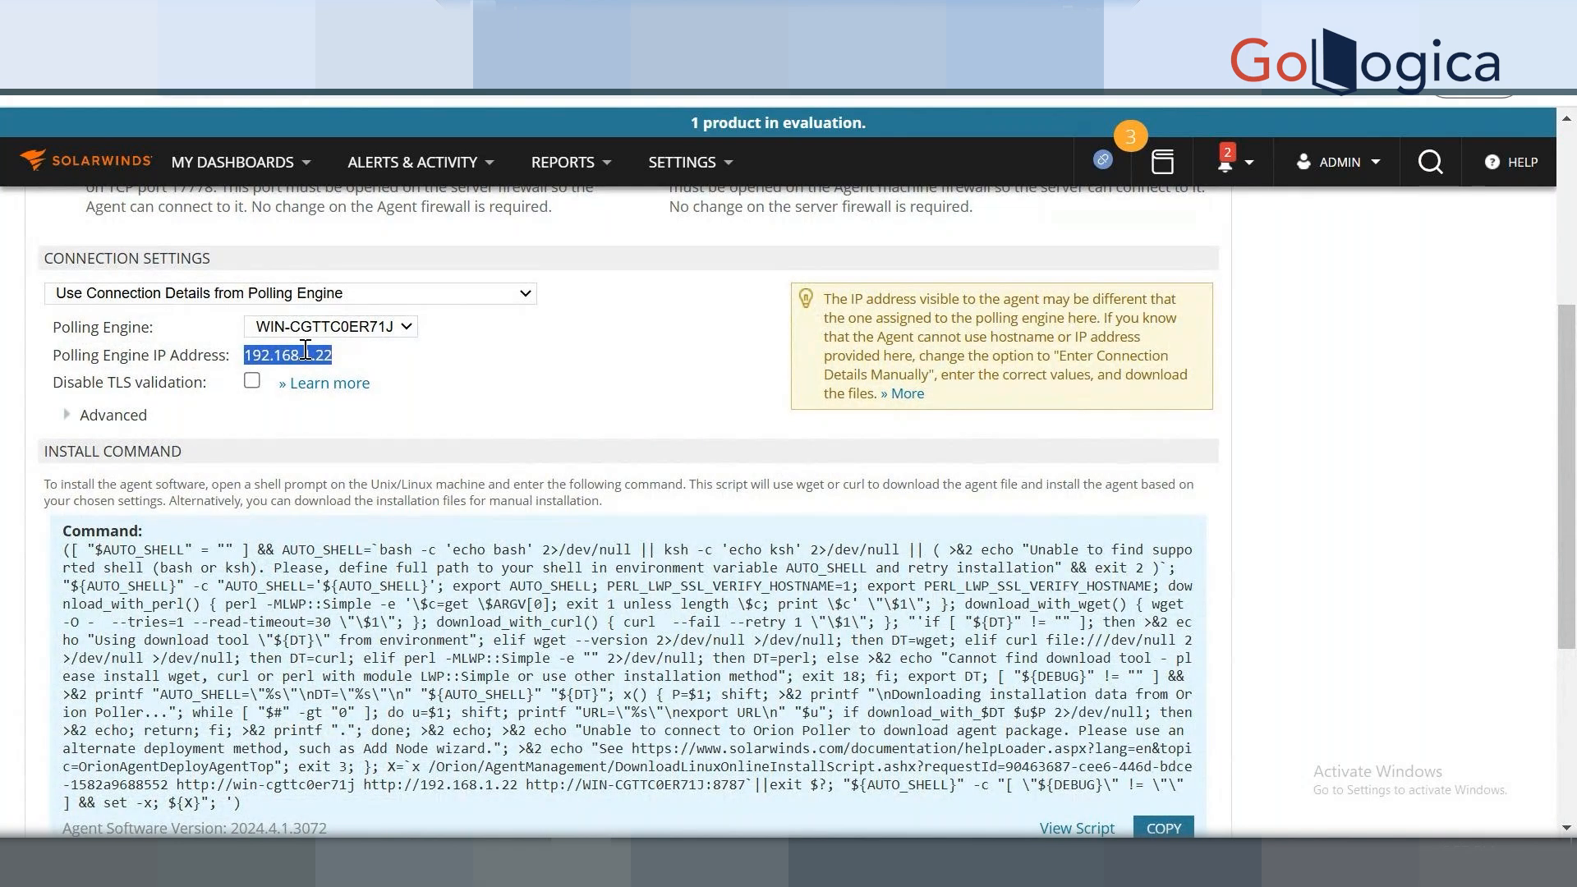
pyautogui.press('XF86AudioRaiseVolume')
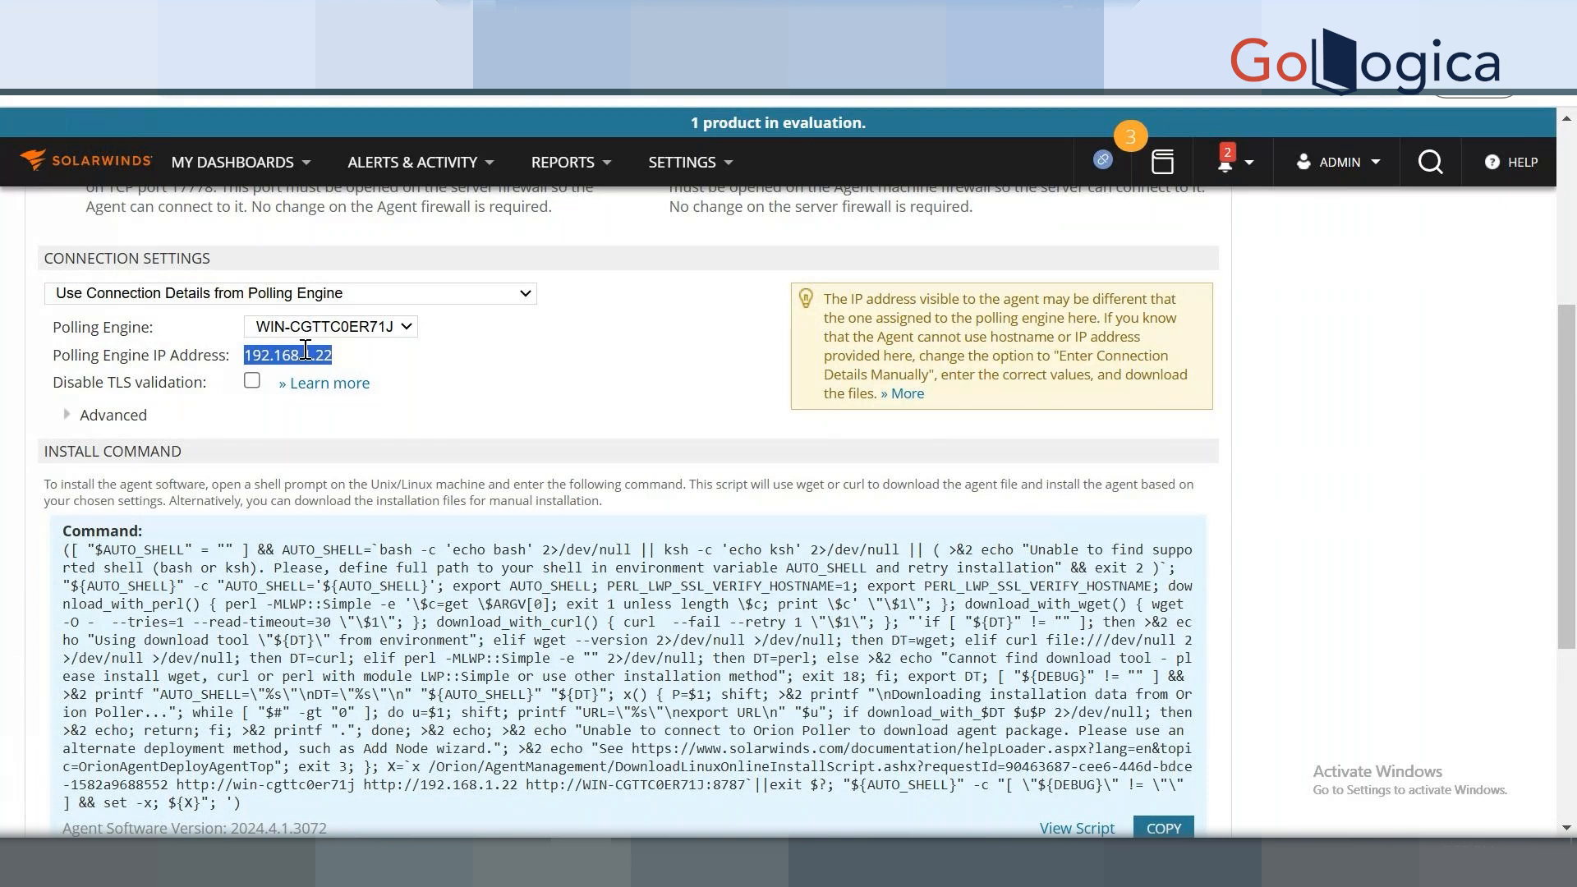
pyautogui.click(367, 313)
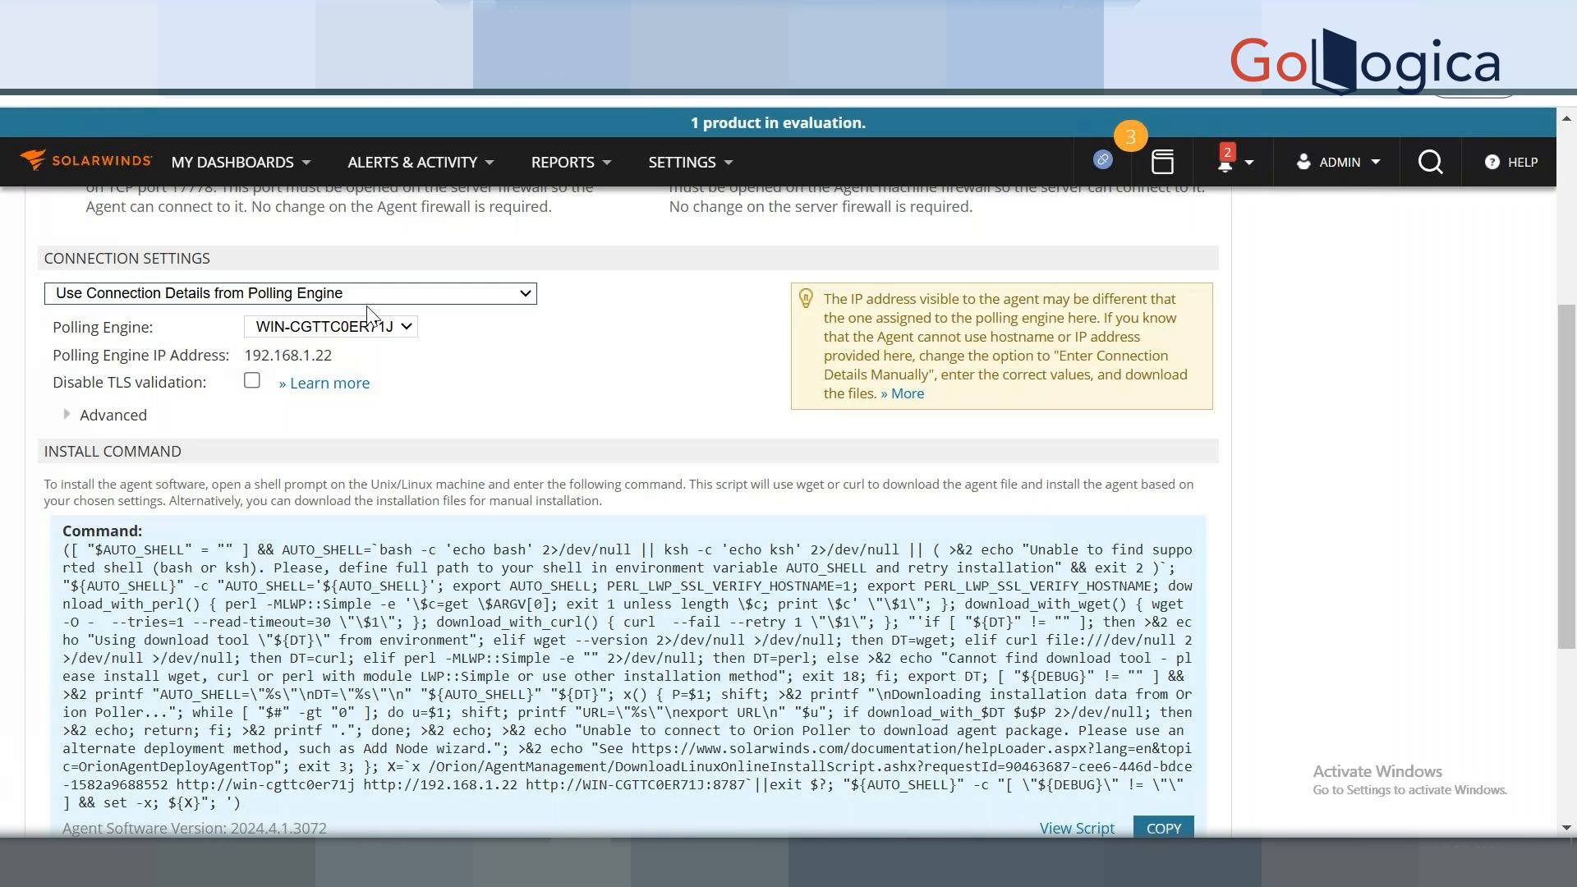
pyautogui.click(372, 327)
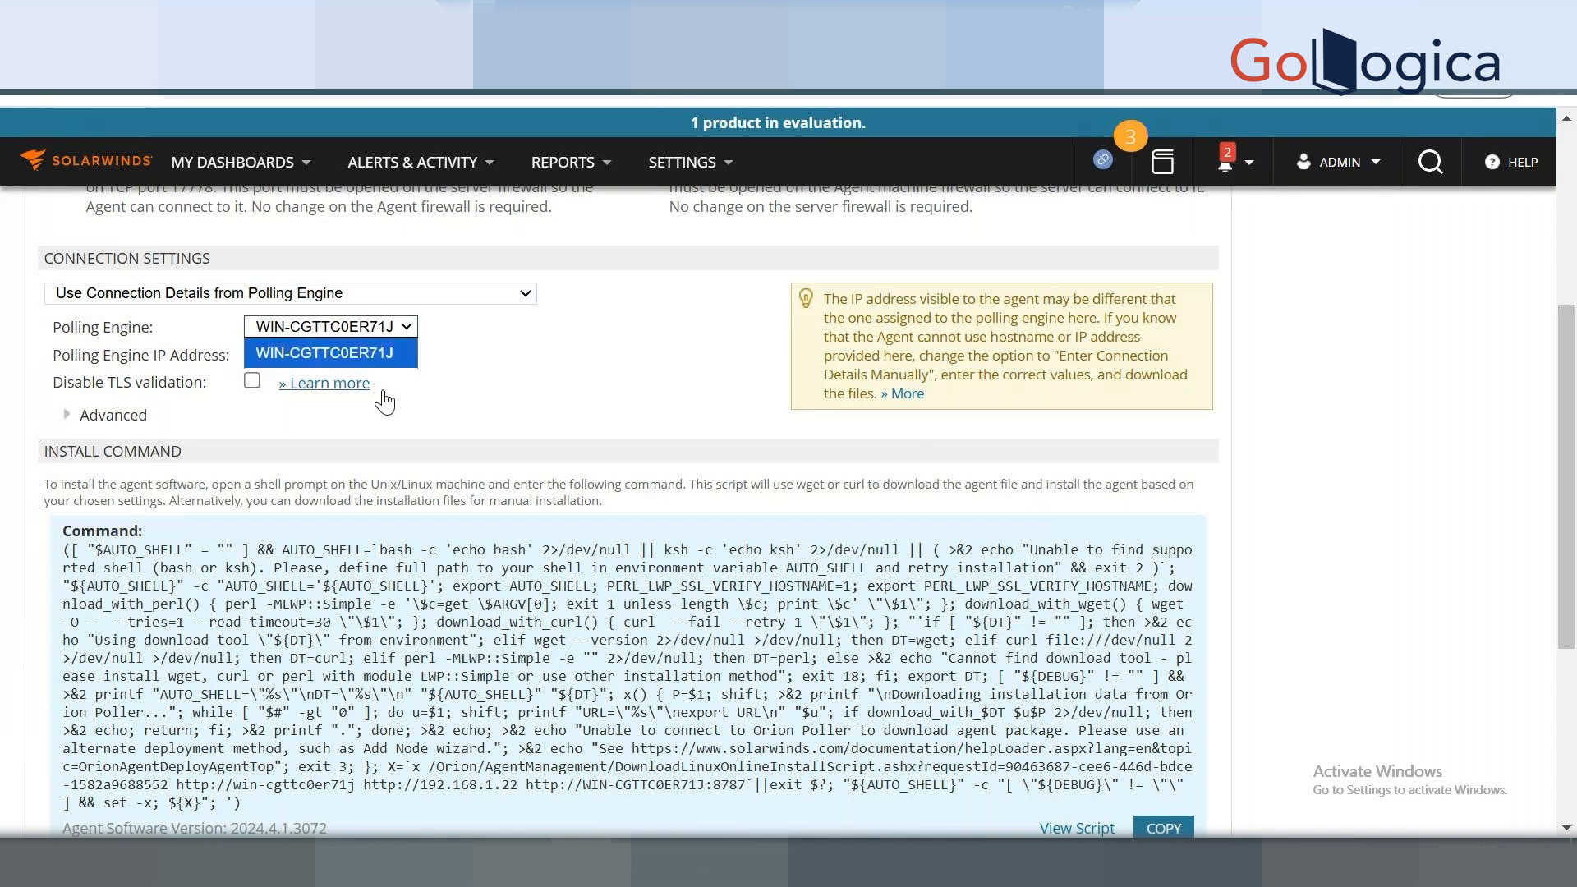
pyautogui.click(588, 352)
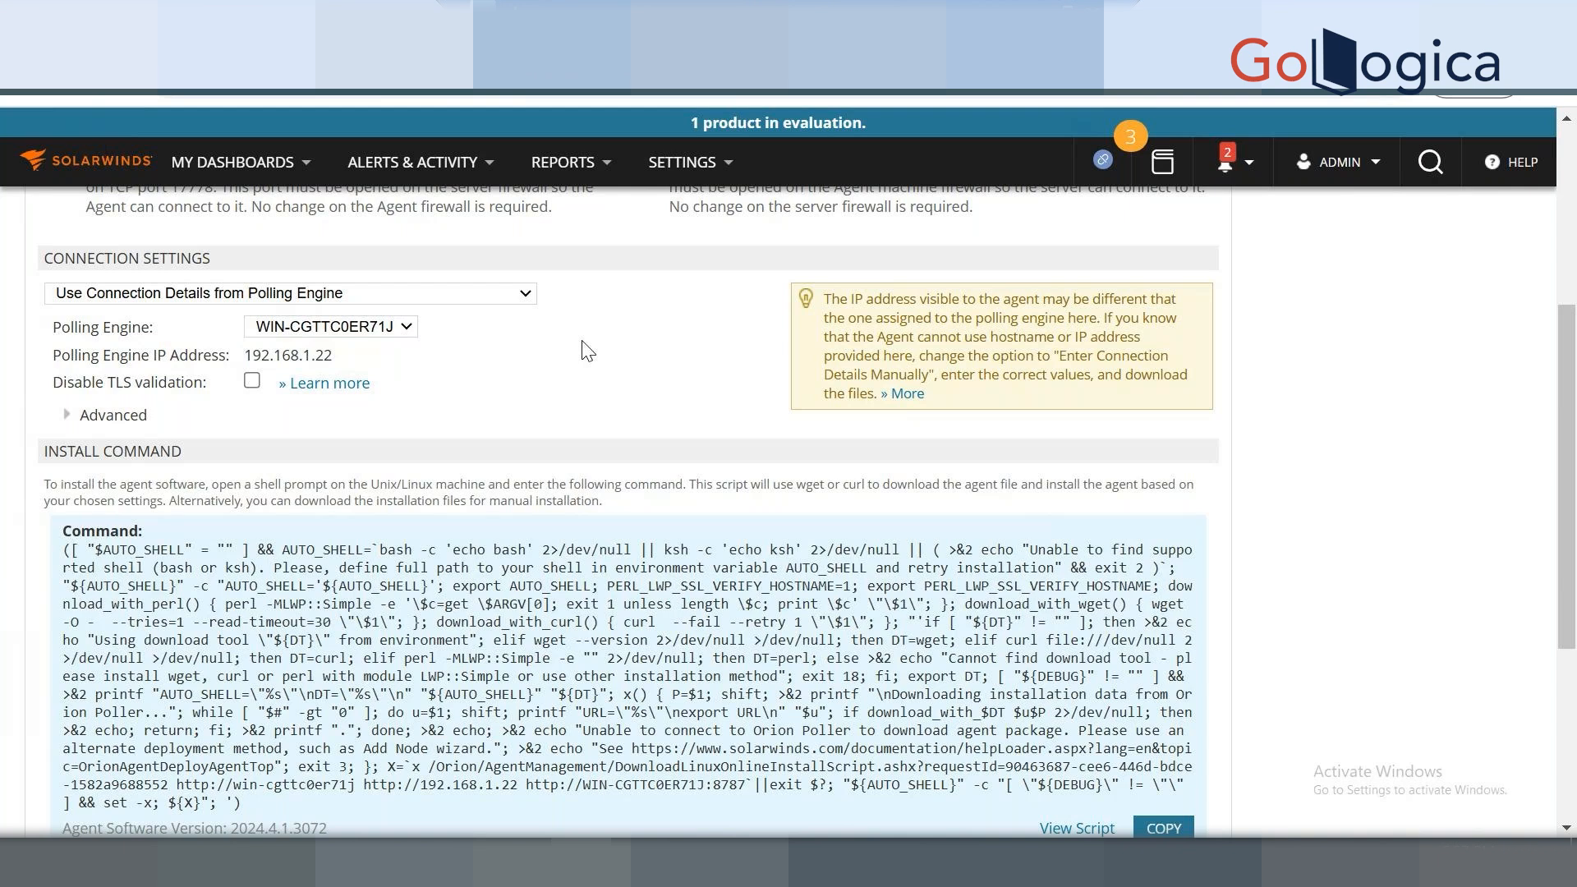
pyautogui.press('XF86AudioRaiseVolume')
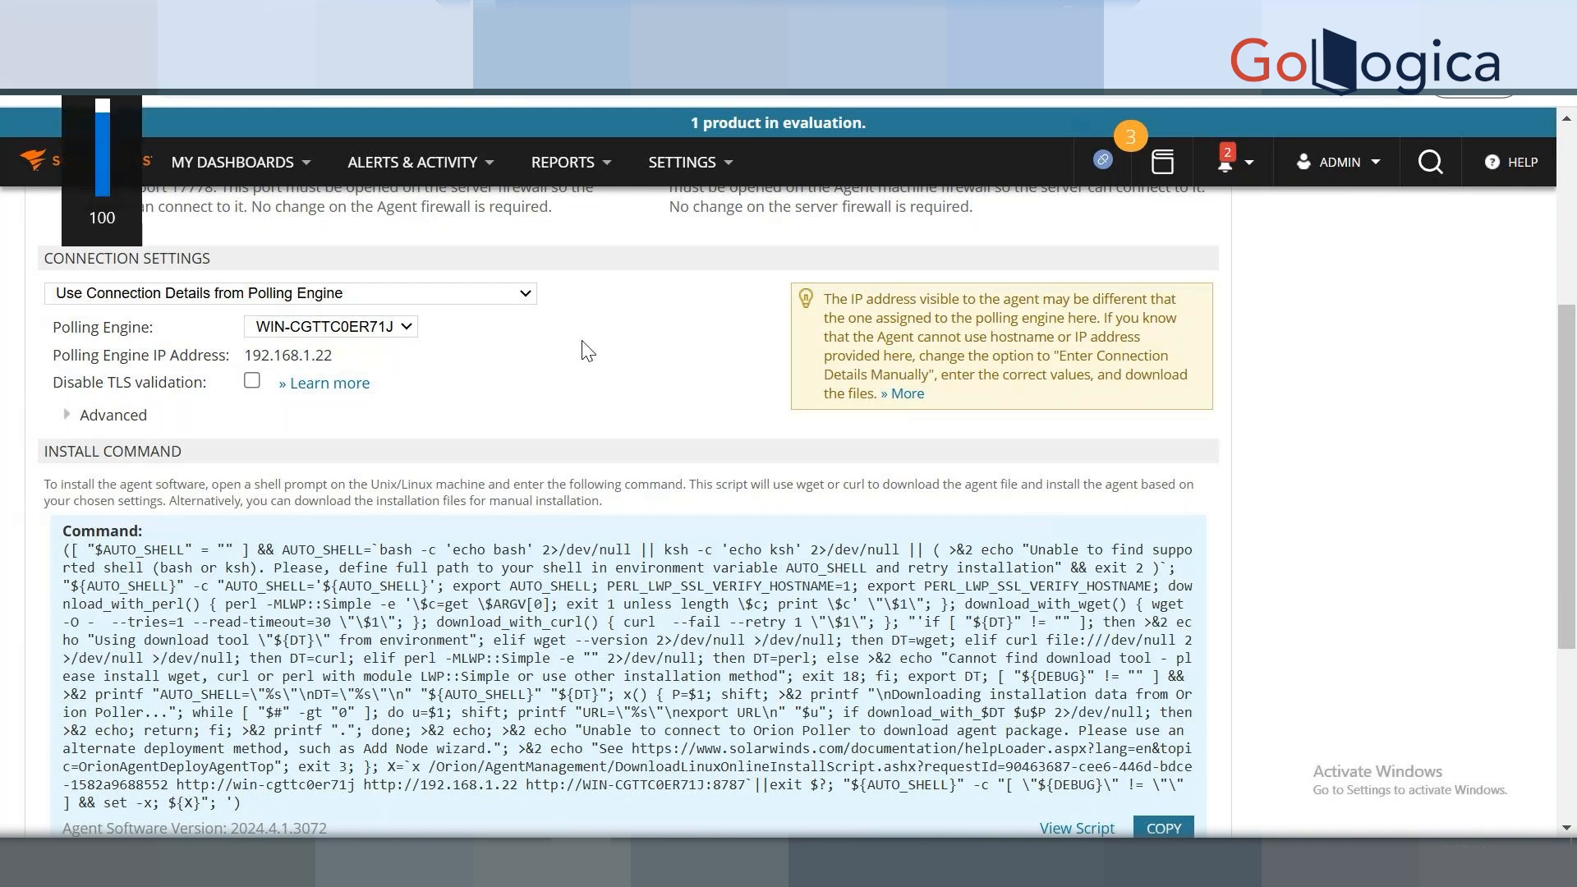
pyautogui.moveTo(1573, 464); pyautogui.dragTo(1571, 576)
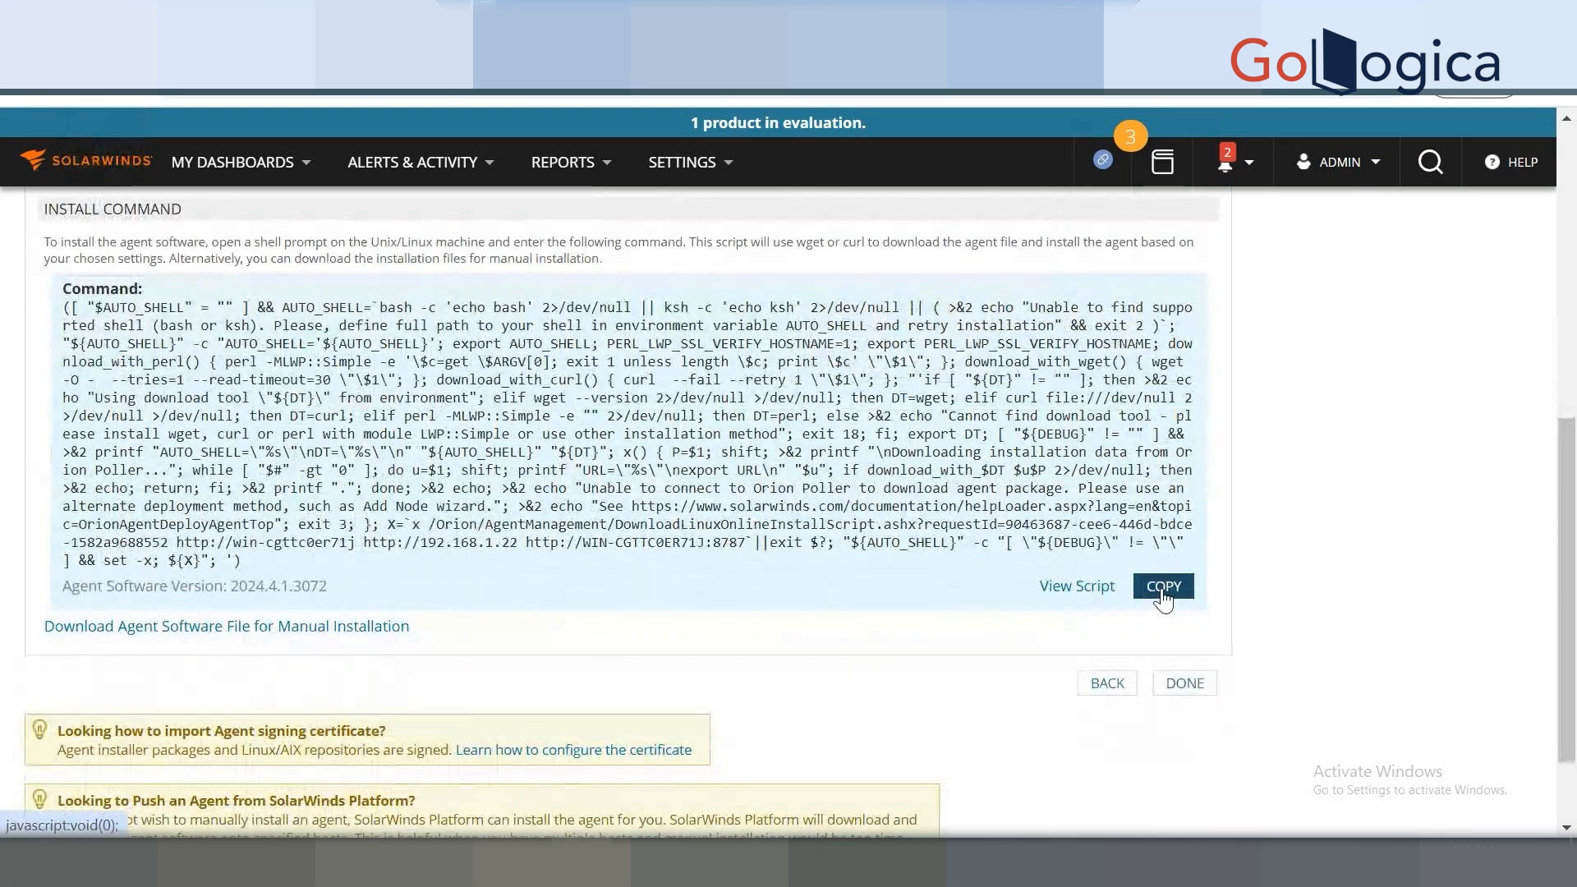
pyautogui.click(1107, 682)
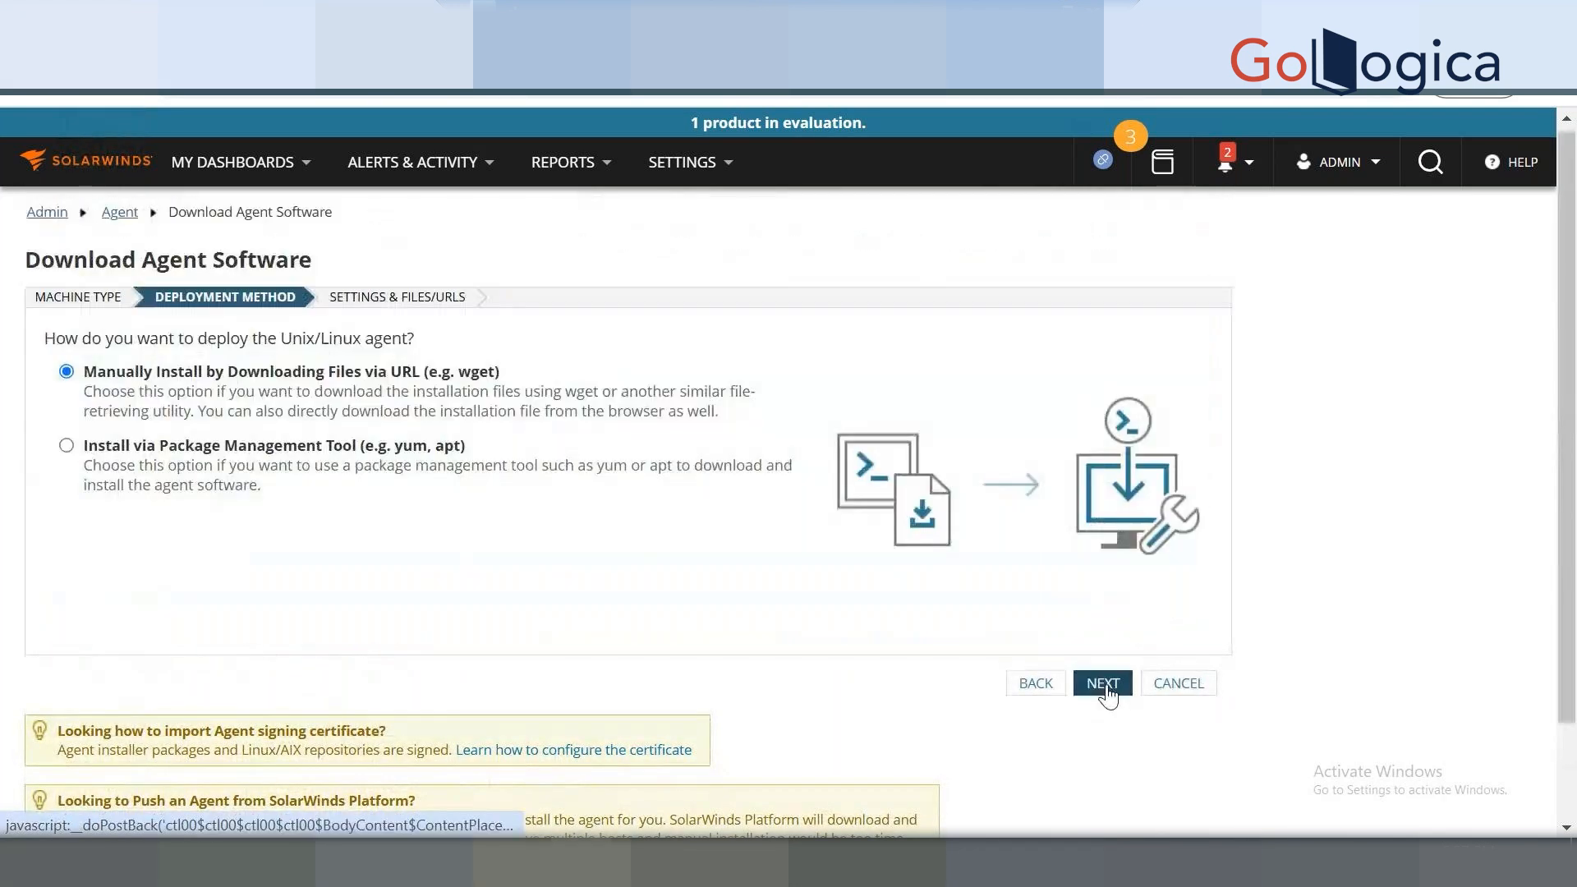
# Switch to package-management install and show the yum commands for Red Hat Enterprise Linux x64.
pyautogui.click(174, 465)
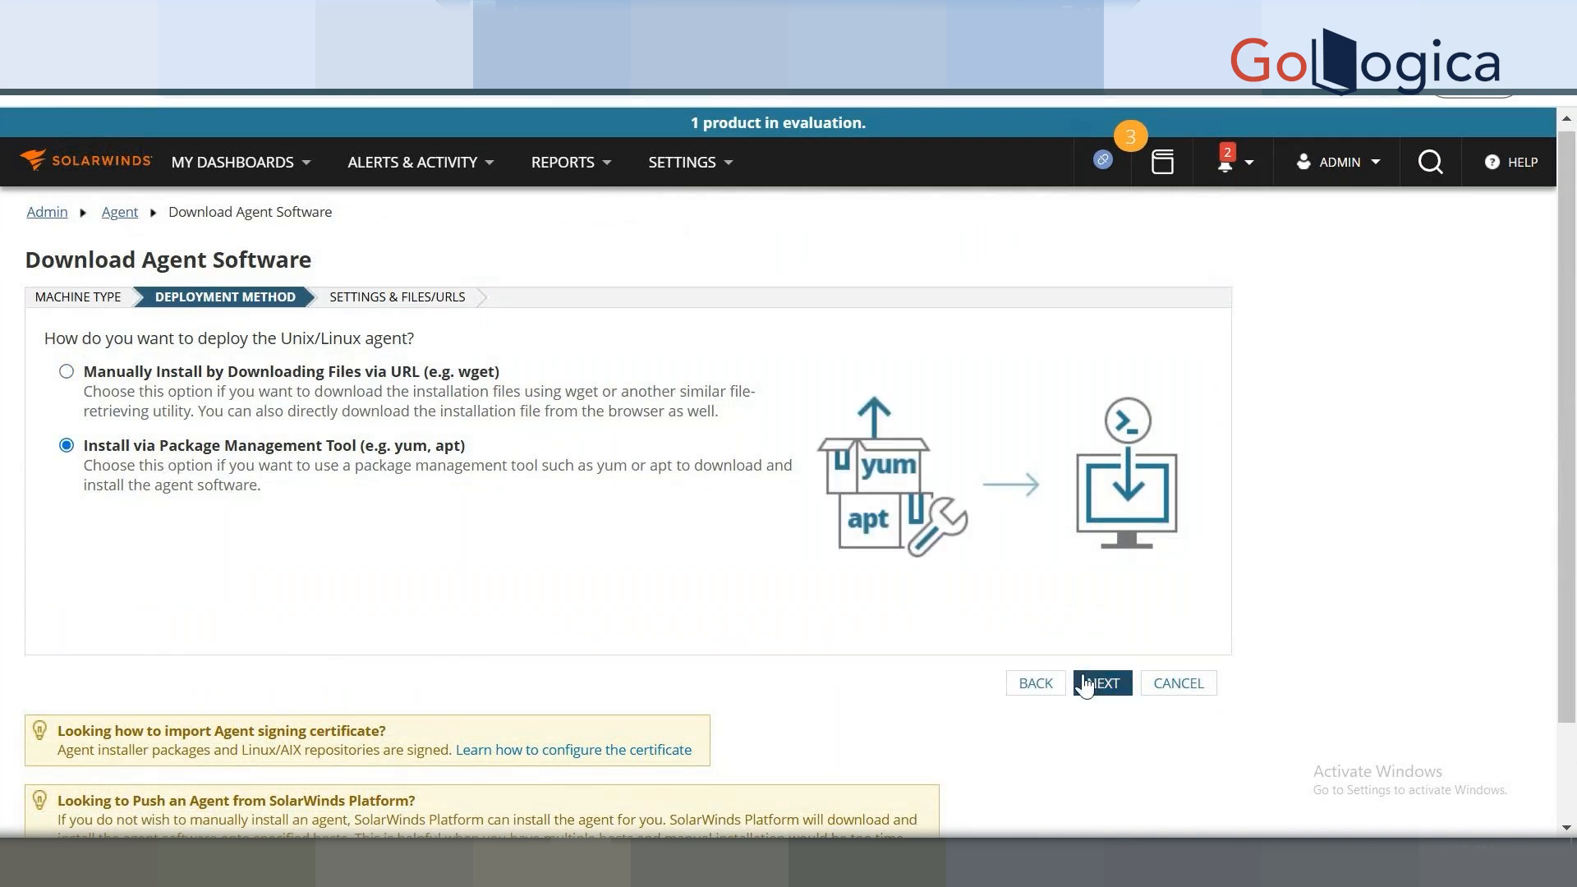
pyautogui.click(1084, 684)
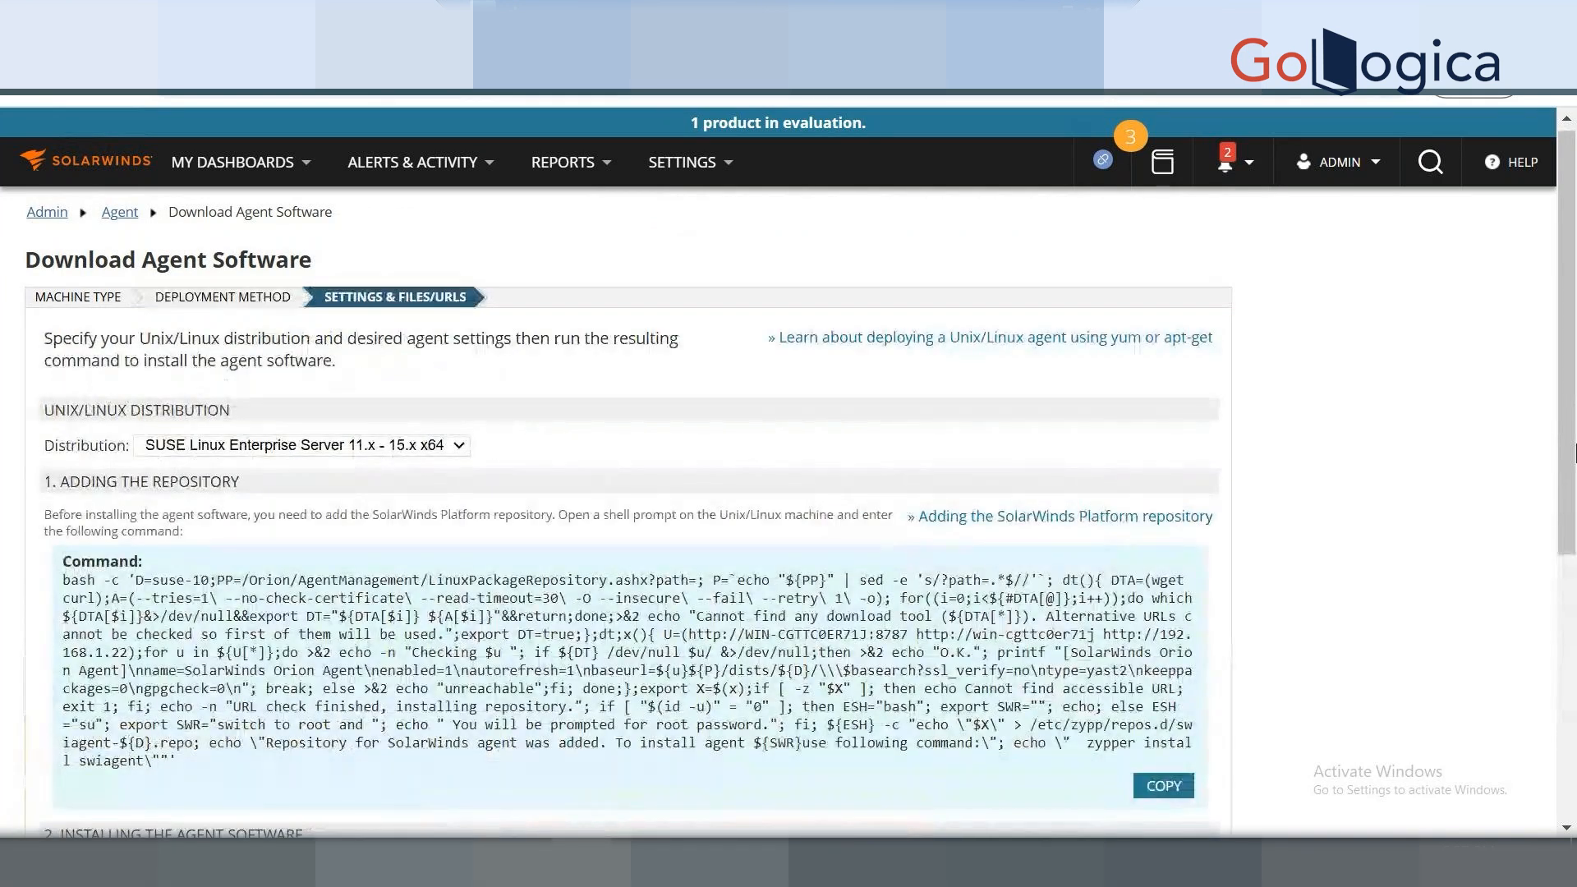
pyautogui.scroll(-3, 1569, 394)
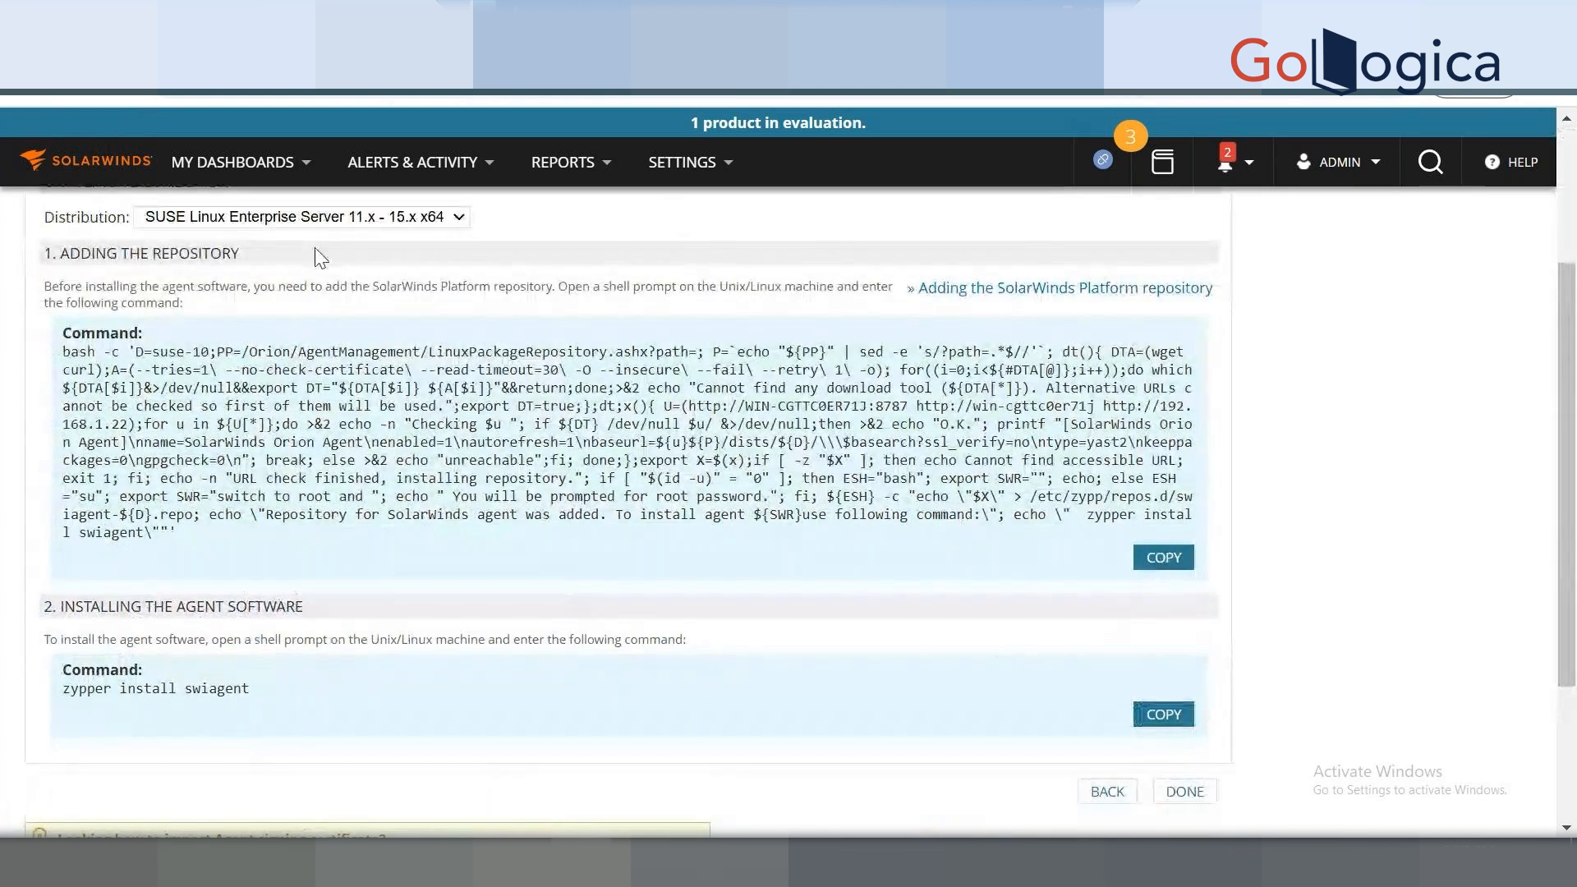
pyautogui.click(301, 218)
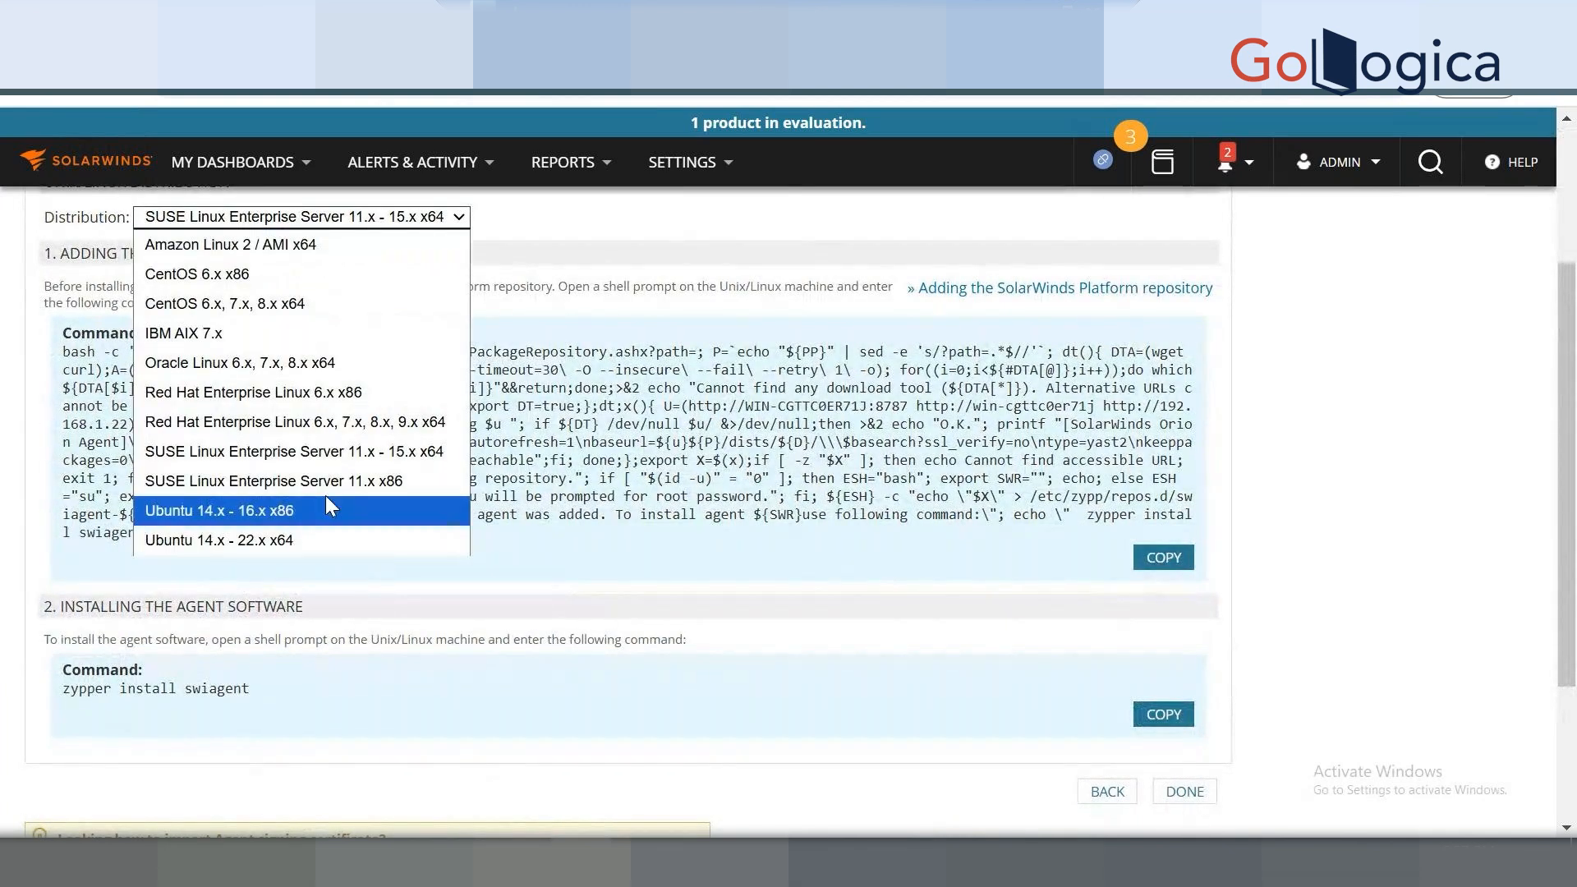
pyautogui.click(268, 431)
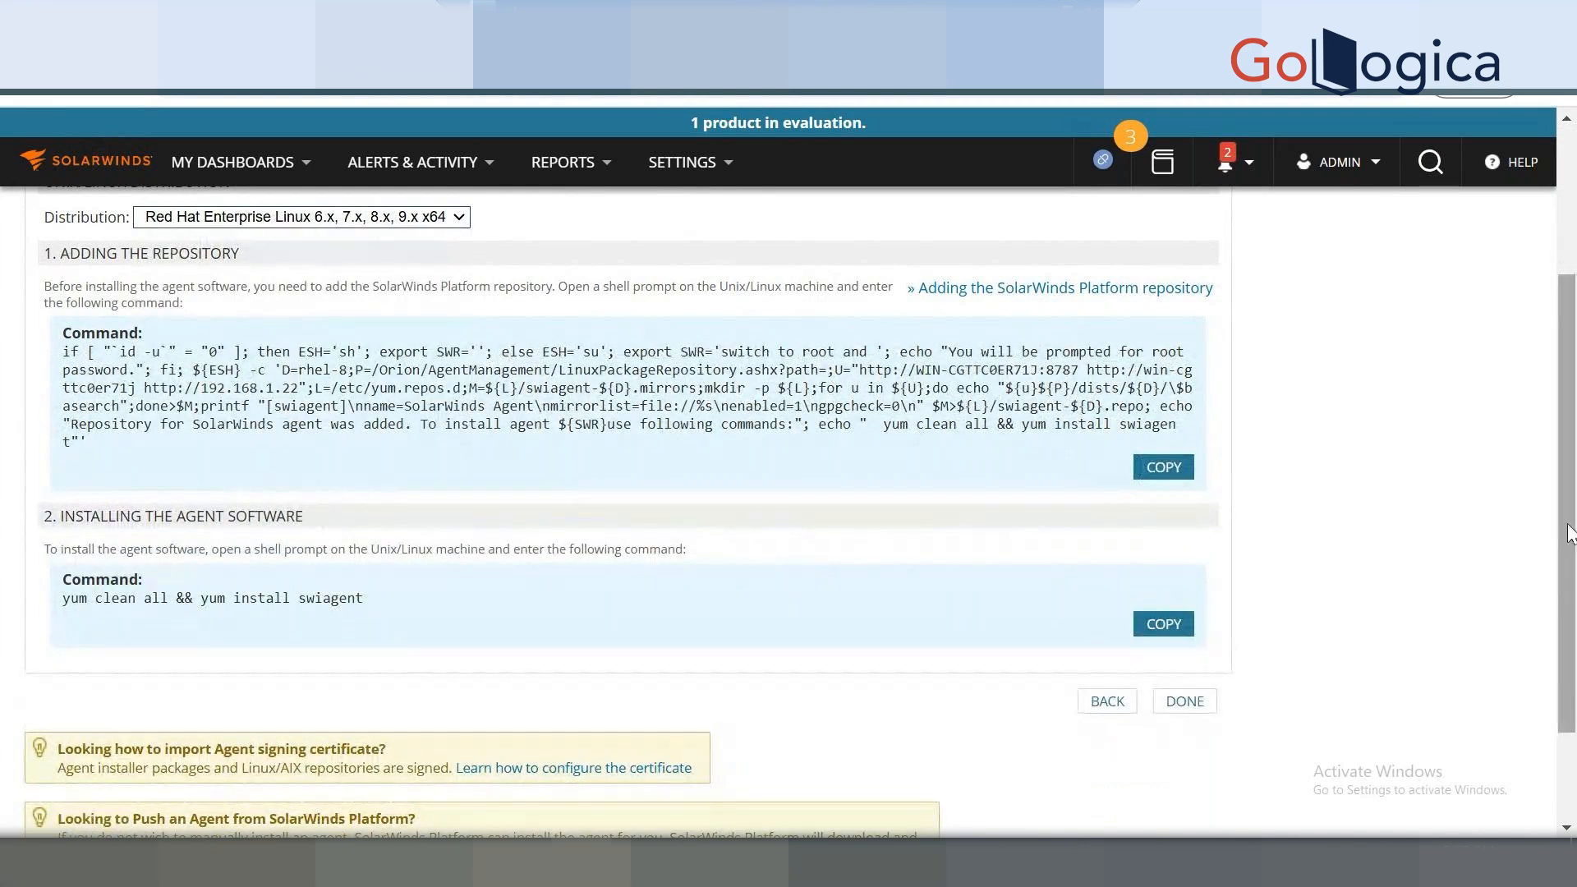
pyautogui.moveTo(1573, 542); pyautogui.dragTo(1571, 503)
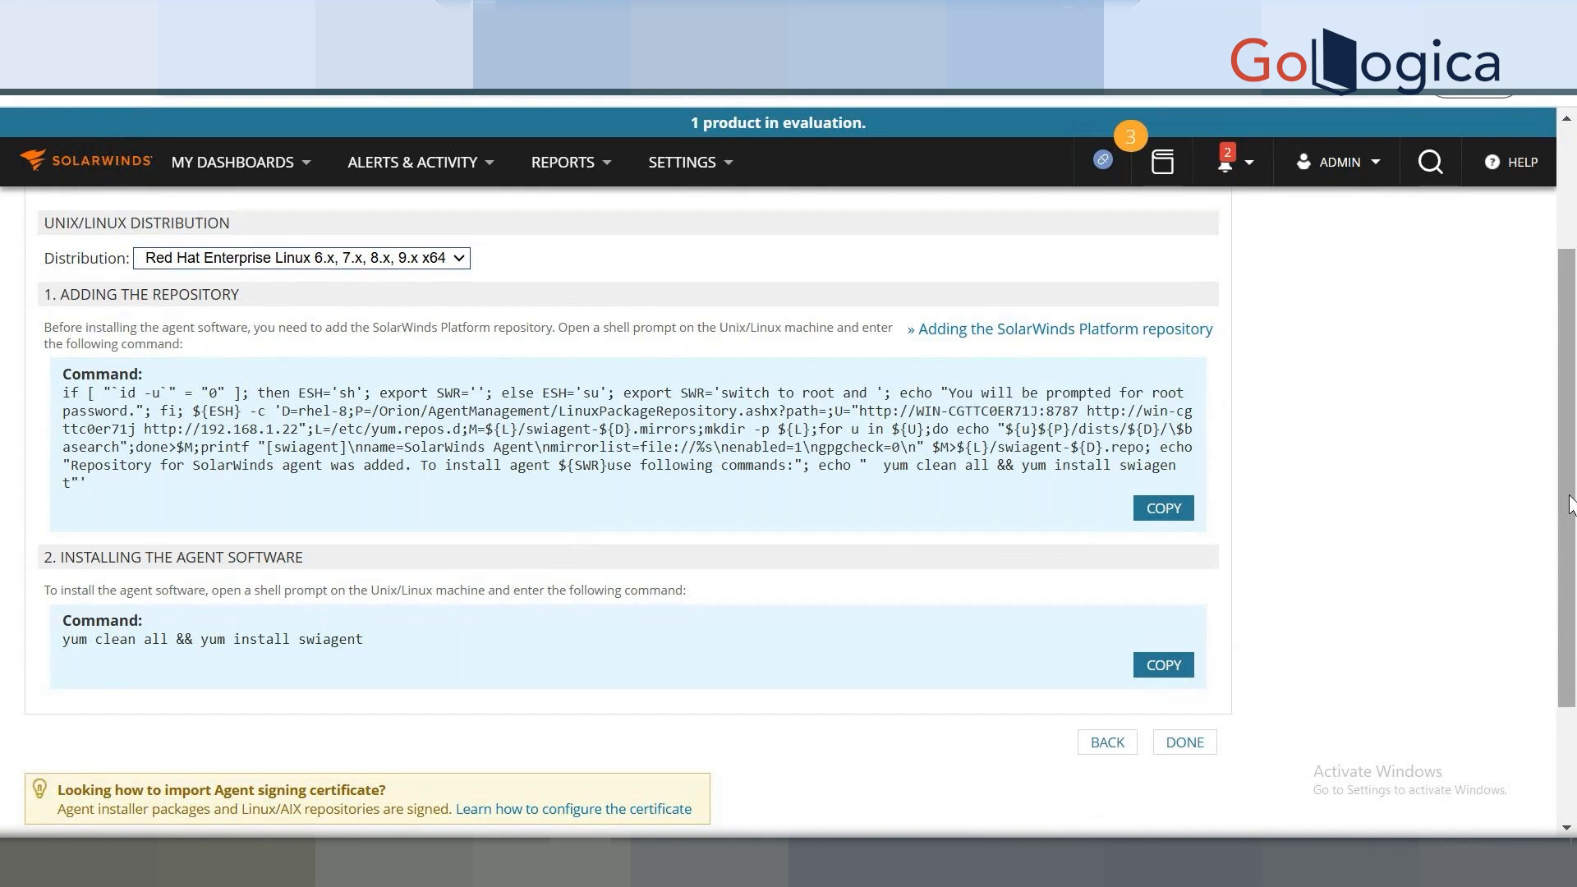
# Retarget the wizard to Windows and choose Mass Deploy via a Golden Master Image.
pyautogui.click(1122, 744)
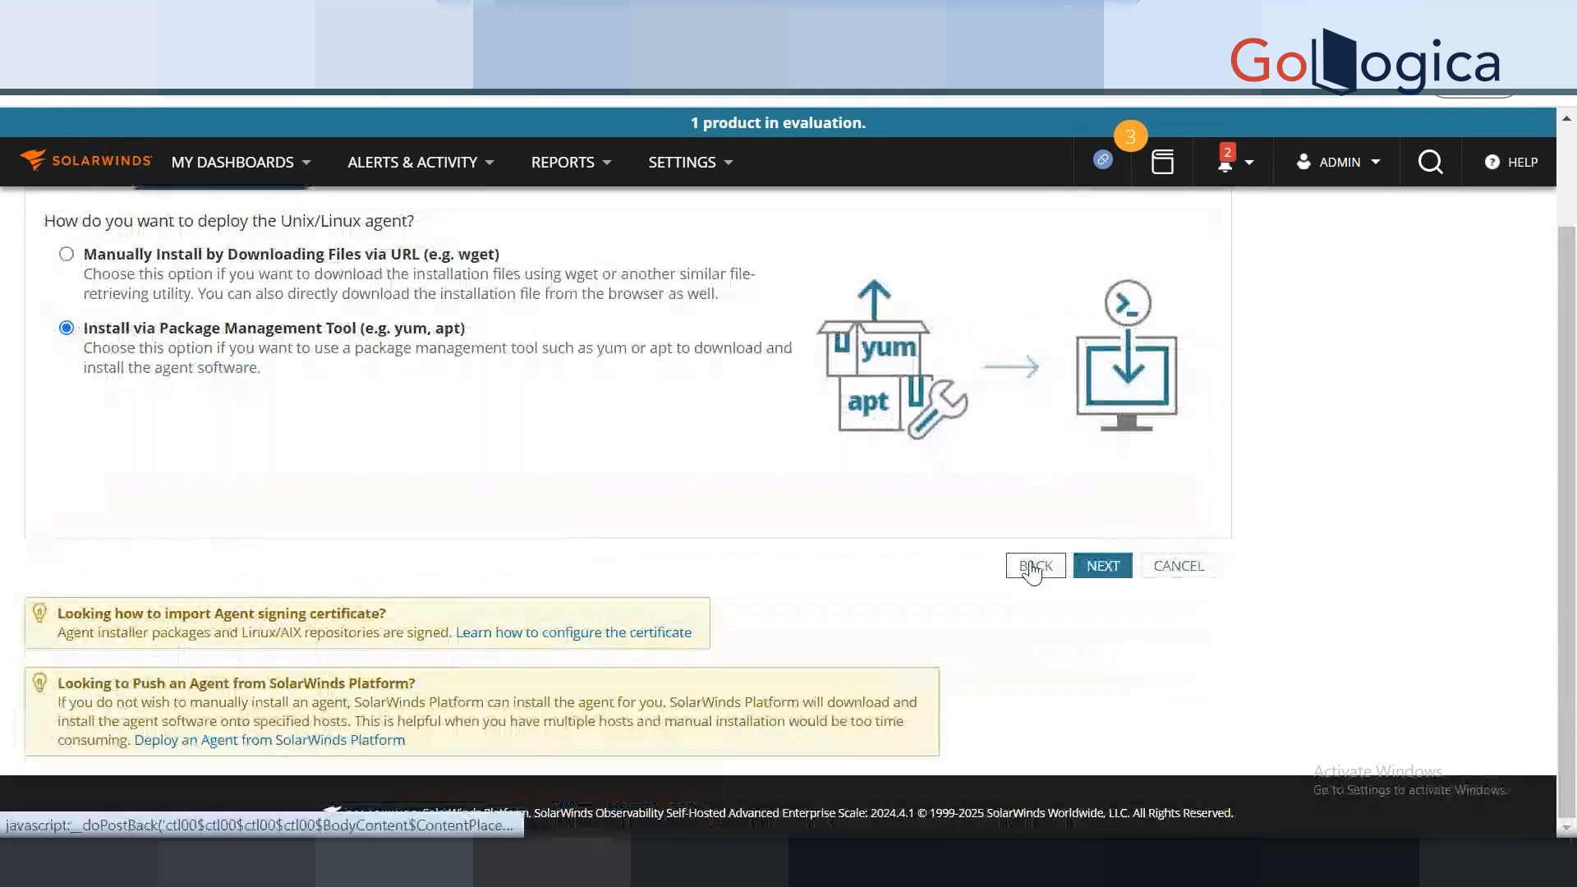
pyautogui.click(1030, 565)
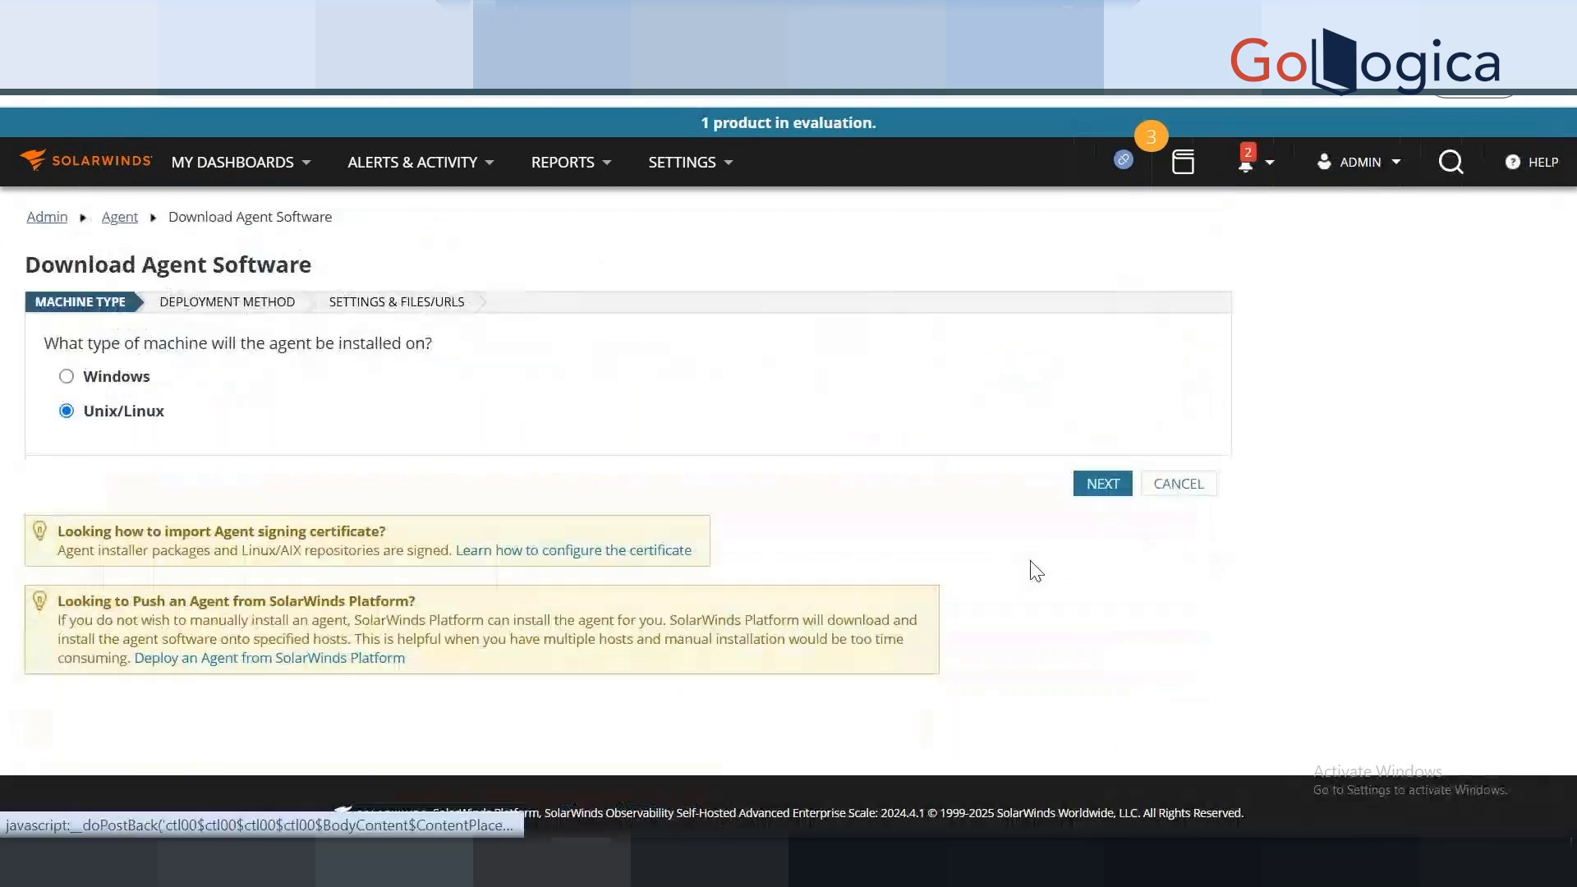
pyautogui.click(70, 376)
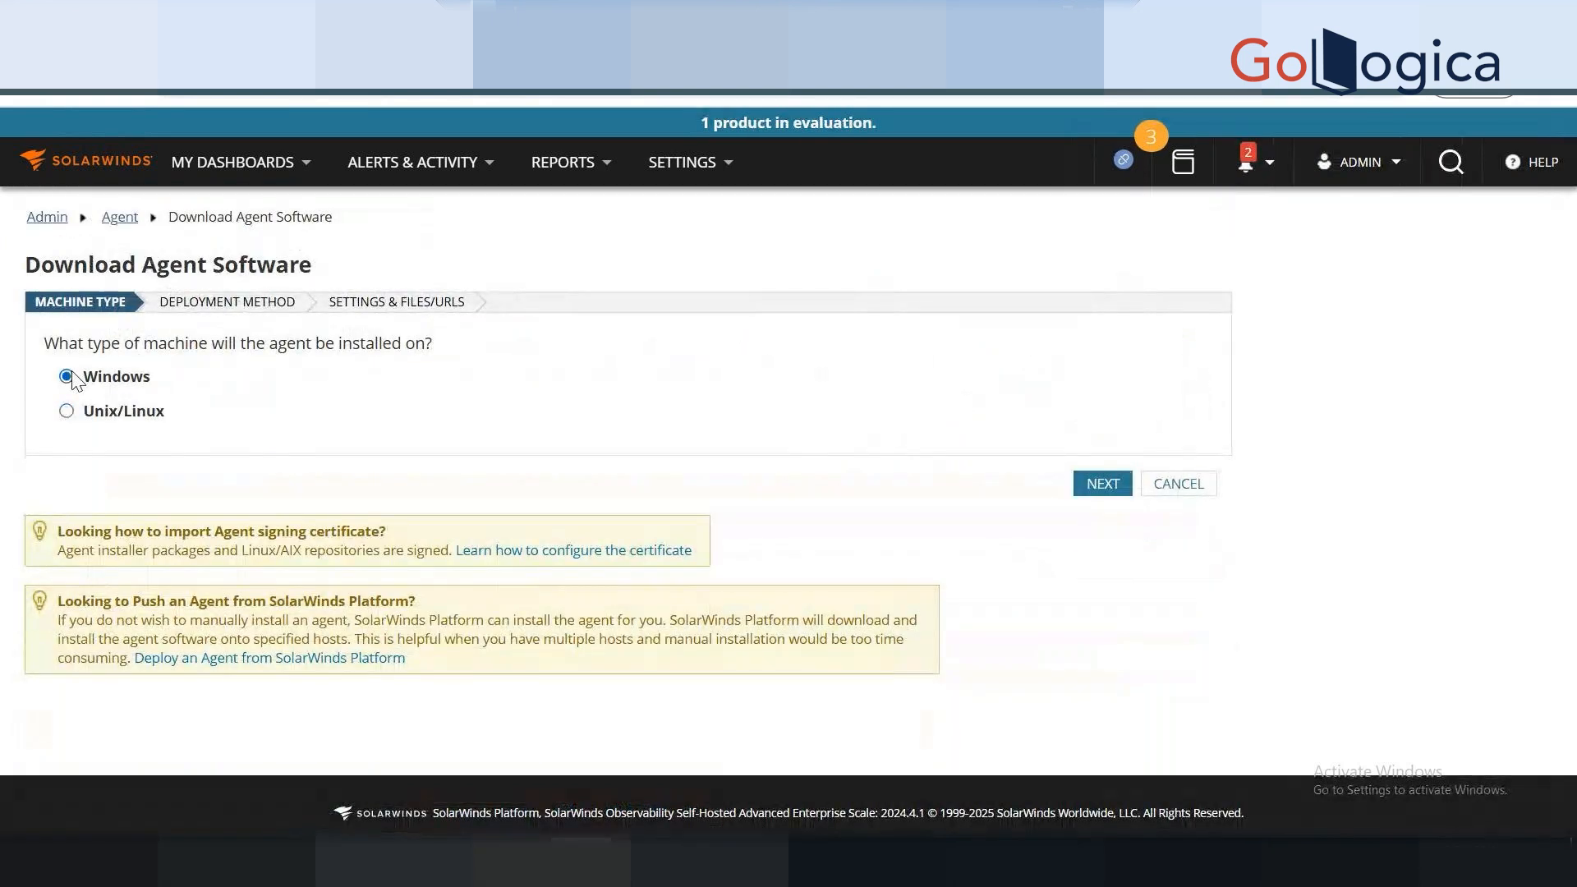
pyautogui.click(1089, 498)
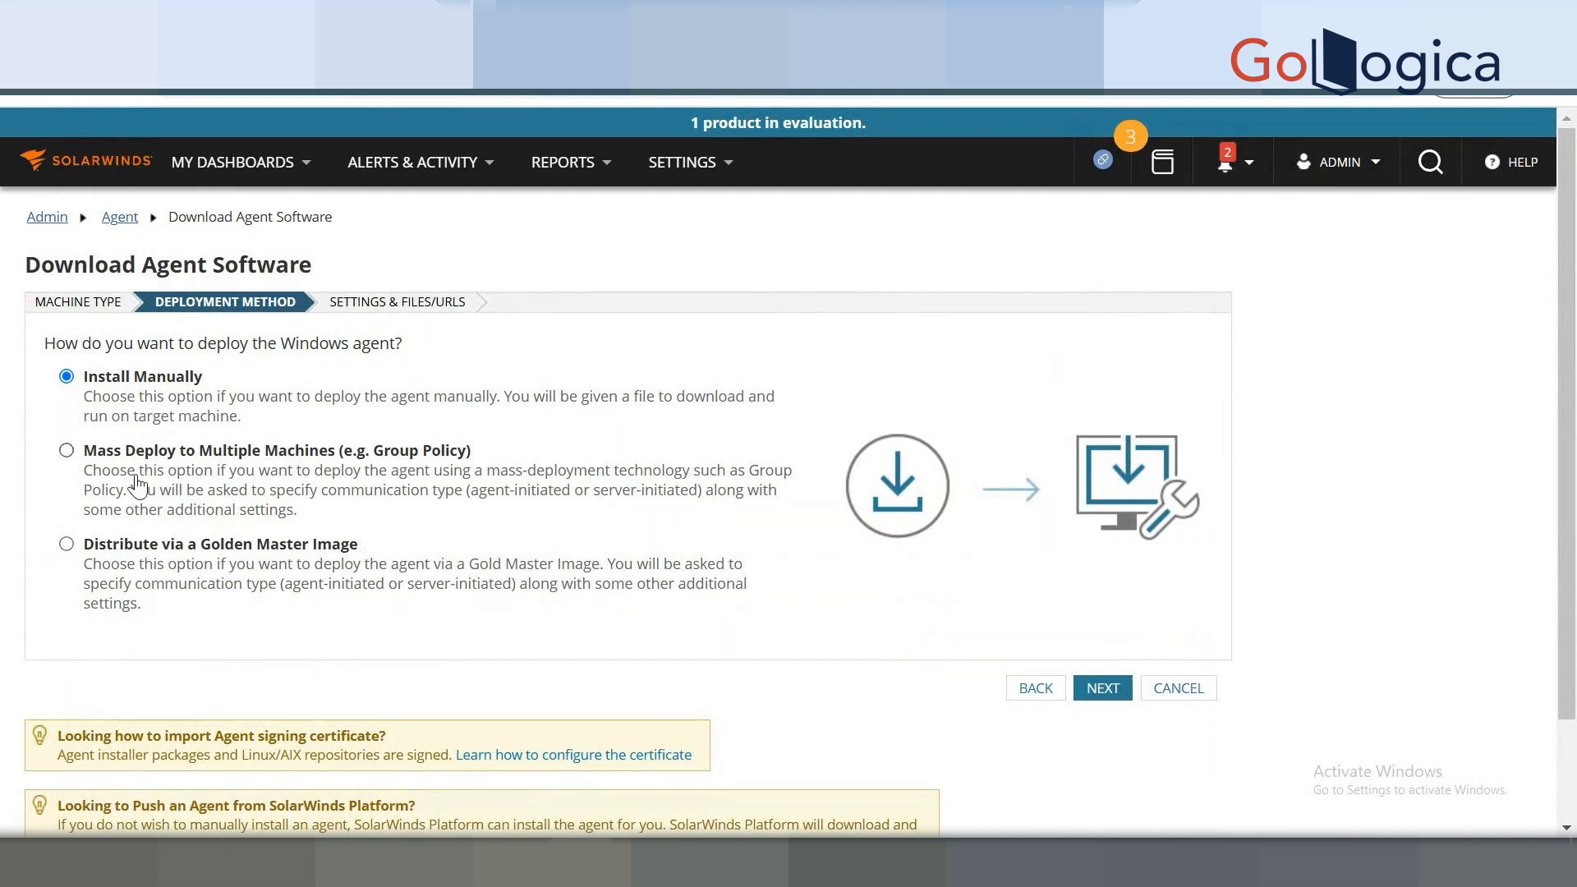
pyautogui.click(66, 450)
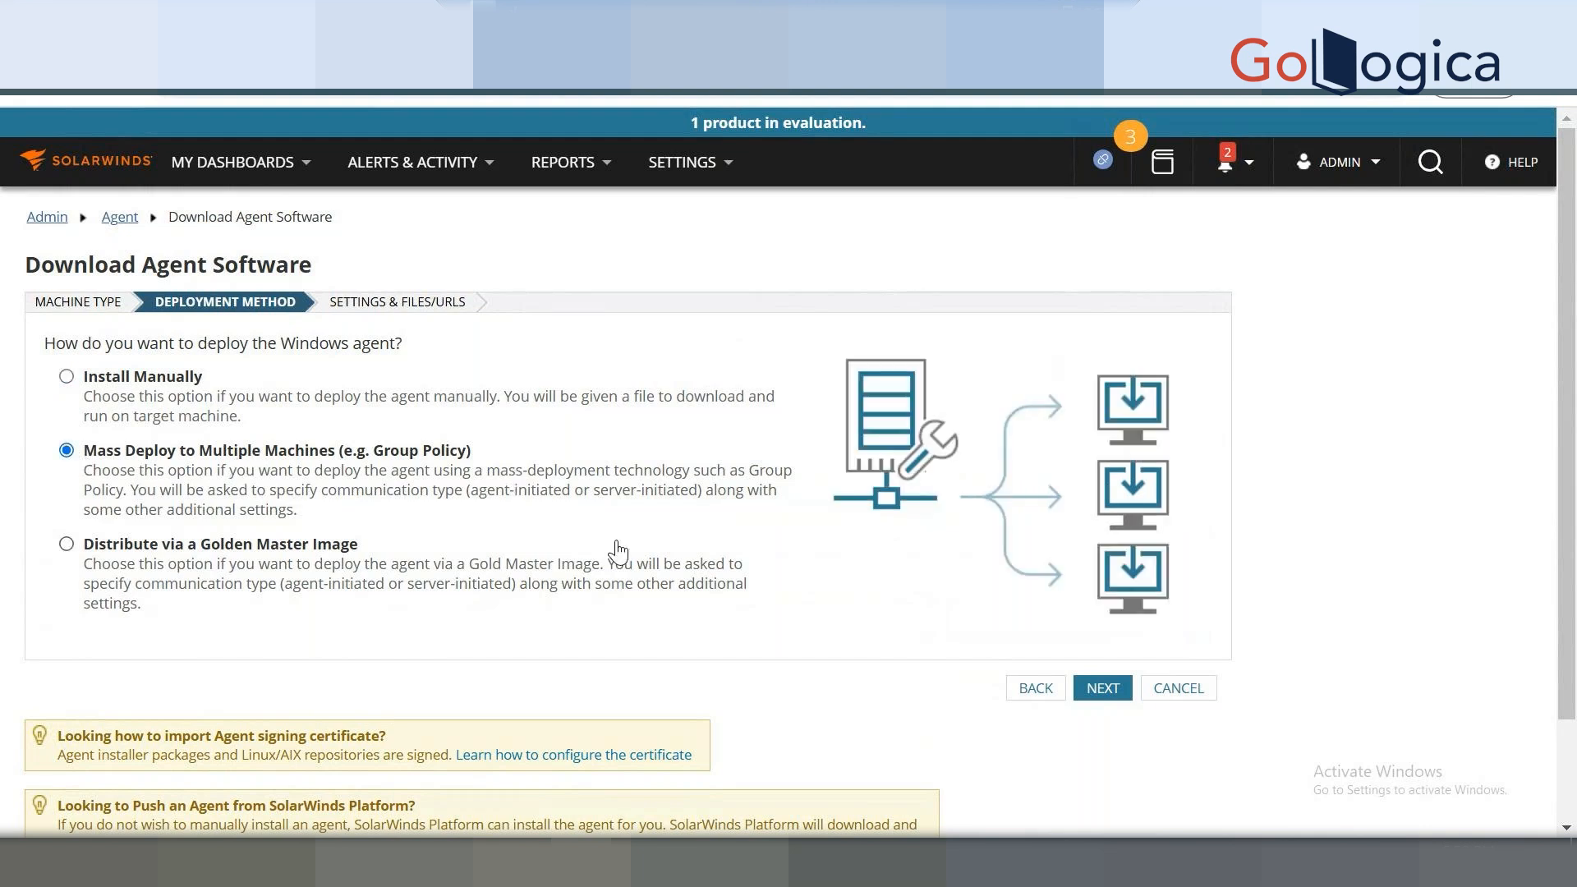
pyautogui.click(86, 556)
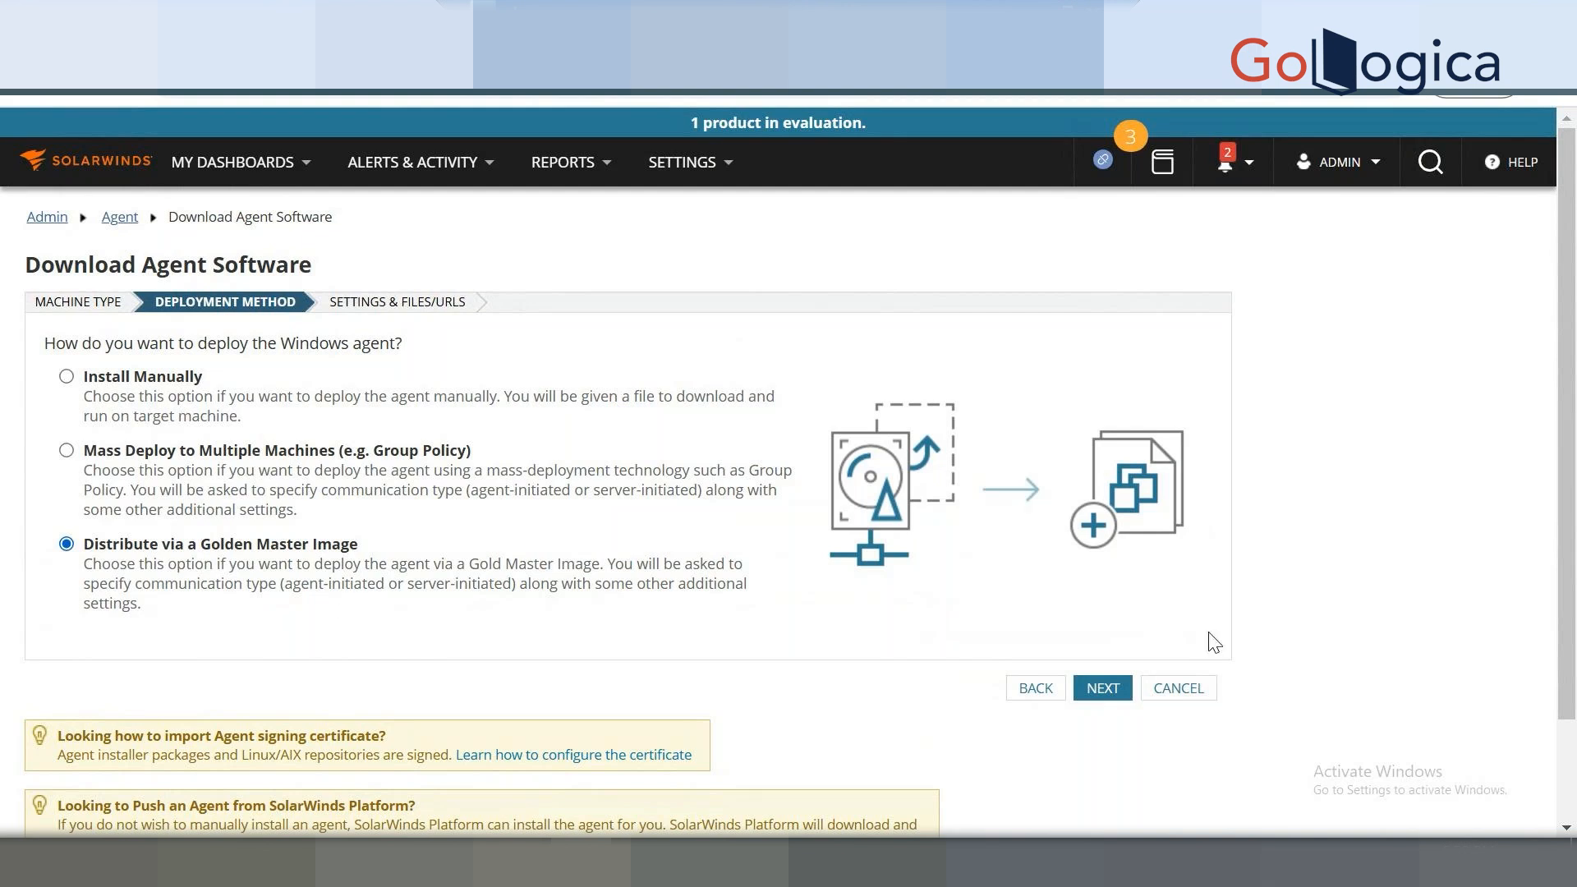
# Preview the golden master image settings step, then return to the deployment choice.
pyautogui.click(1103, 688)
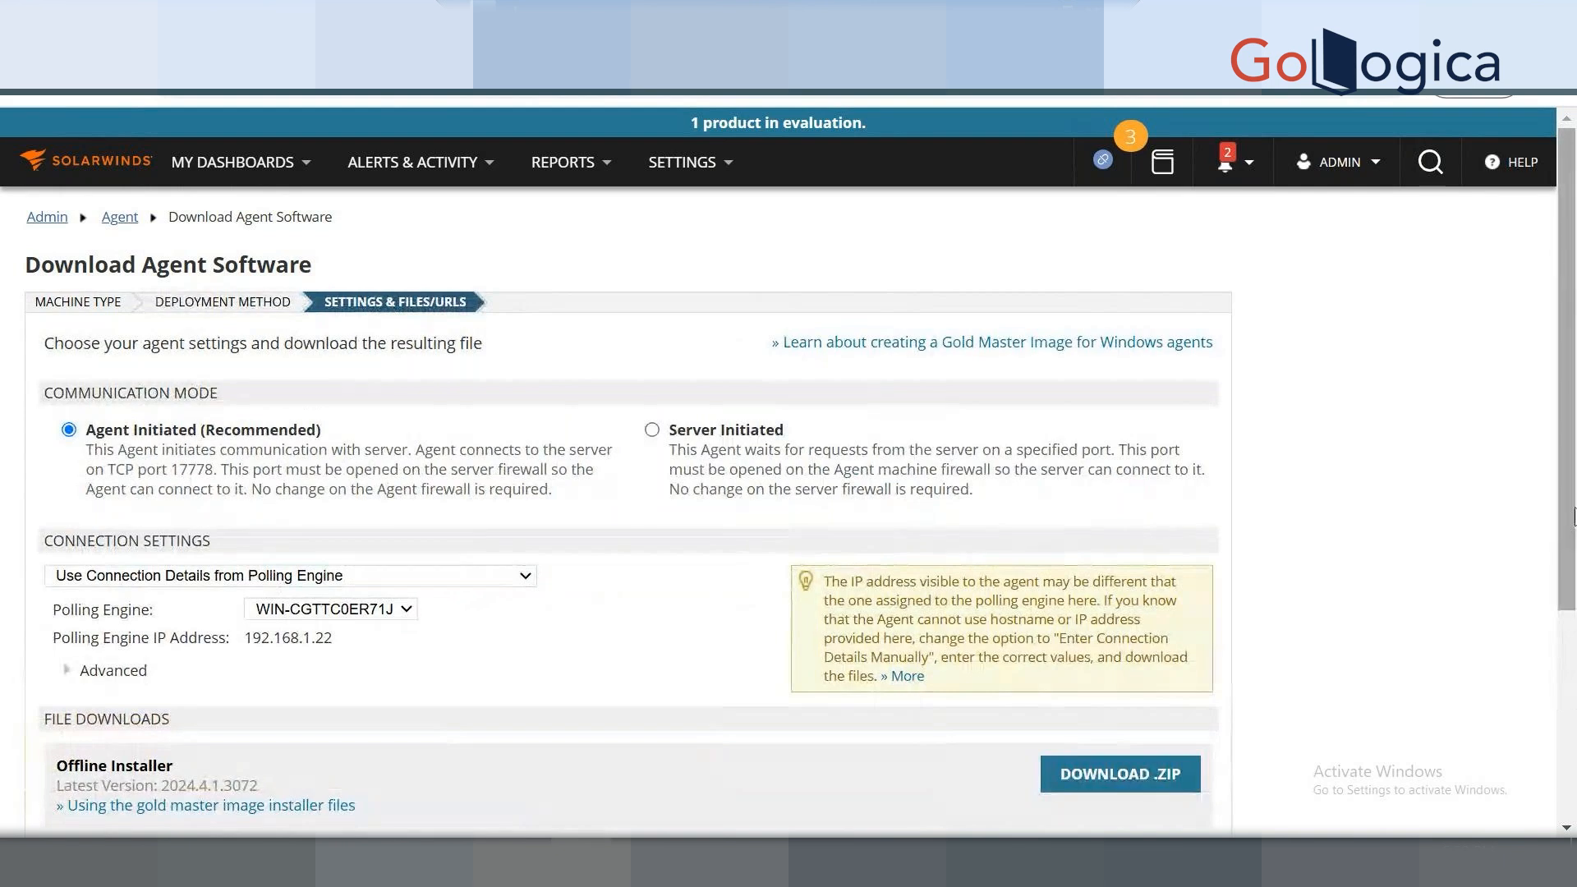
pyautogui.moveTo(1574, 516); pyautogui.dragTo(1570, 578)
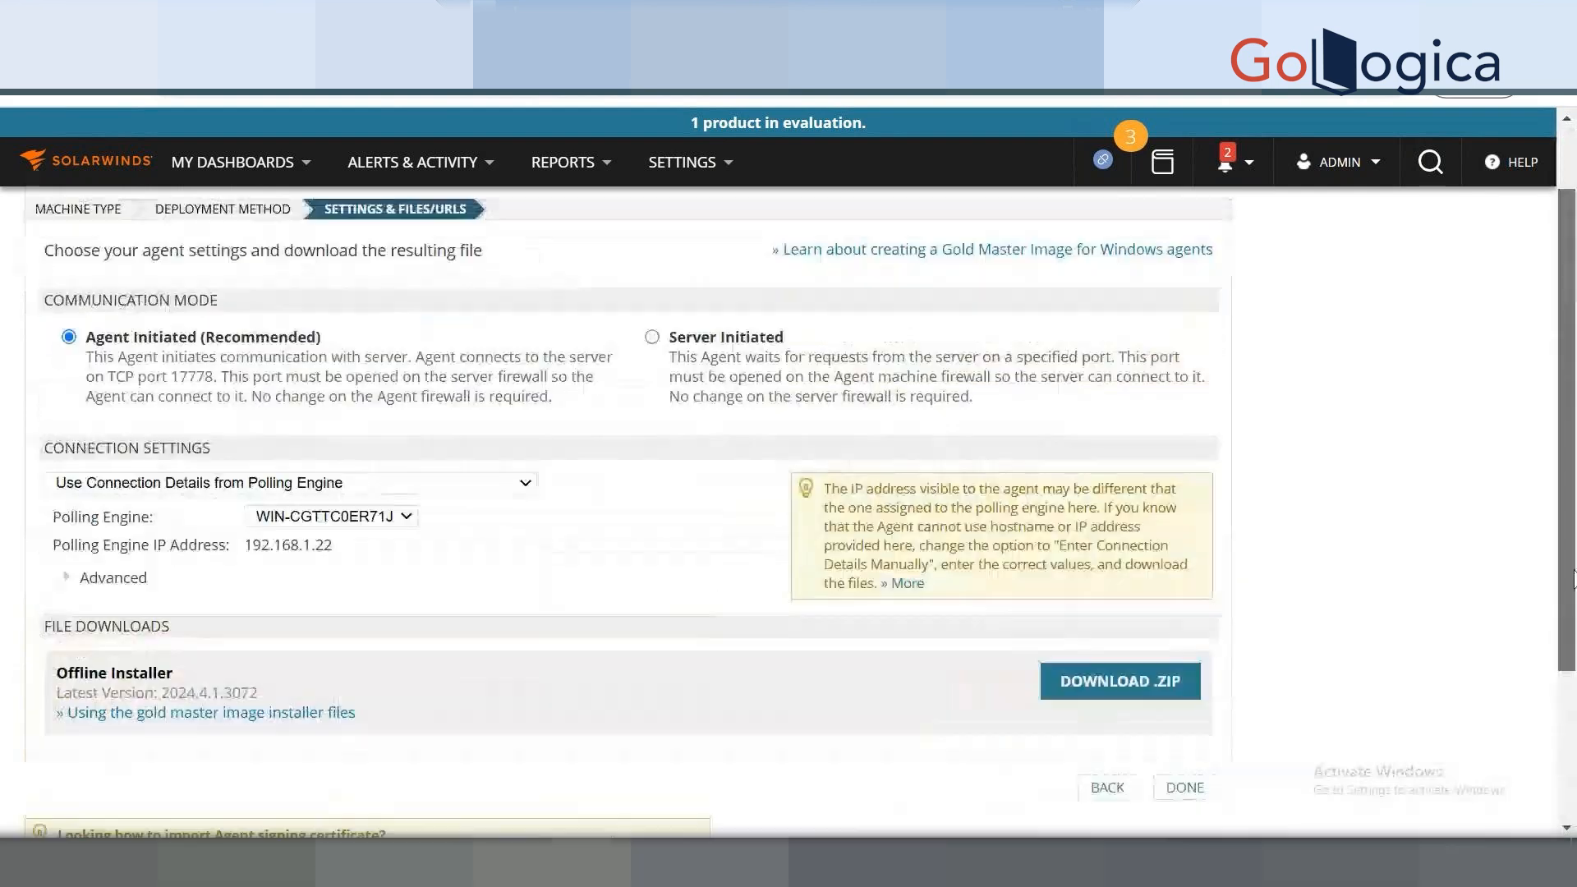
pyautogui.click(1107, 787)
# Choose Mass Deploy to Multiple Machines, review its Settings & Files/URLs step, then go back.
pyautogui.click(193, 379)
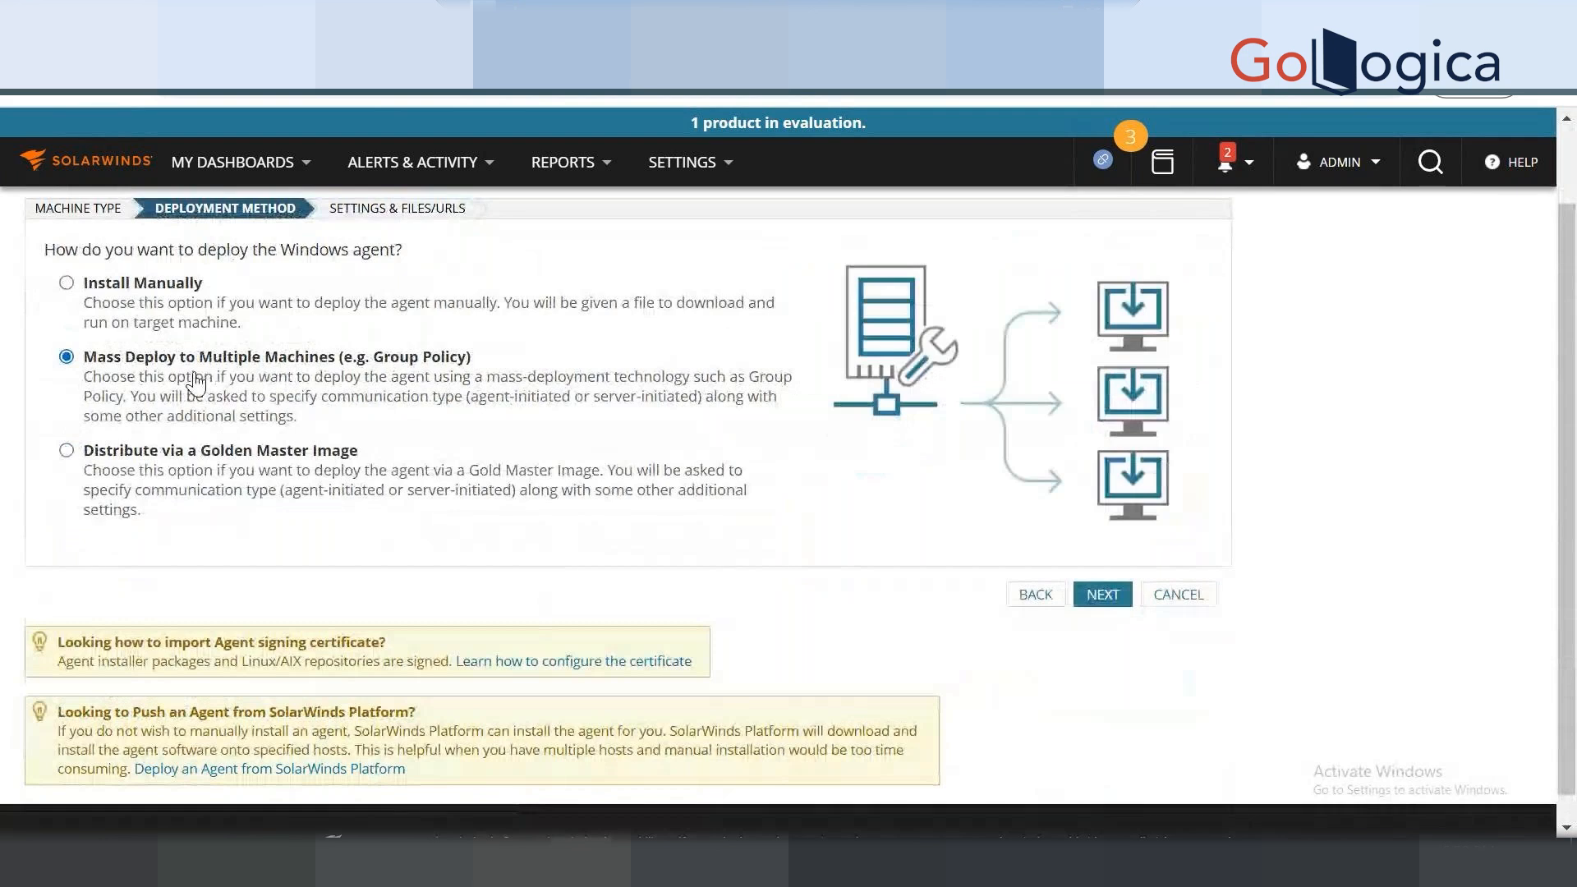
pyautogui.click(1101, 596)
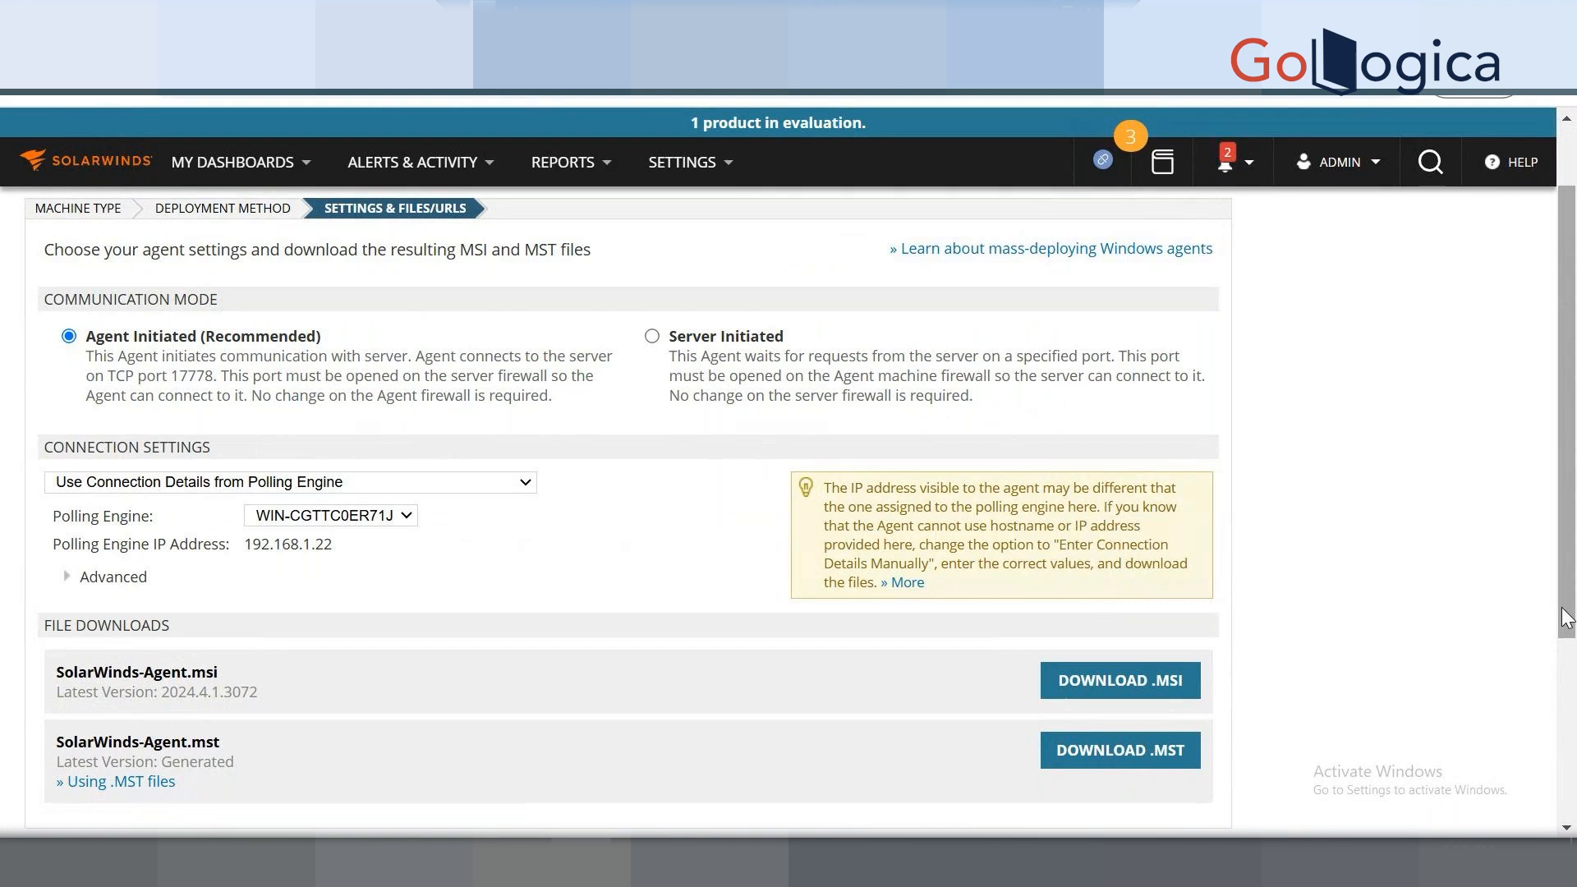
pyautogui.scroll(-2, 1565, 618)
pyautogui.scroll(1, 1566, 623)
pyautogui.scroll(1, 1565, 622)
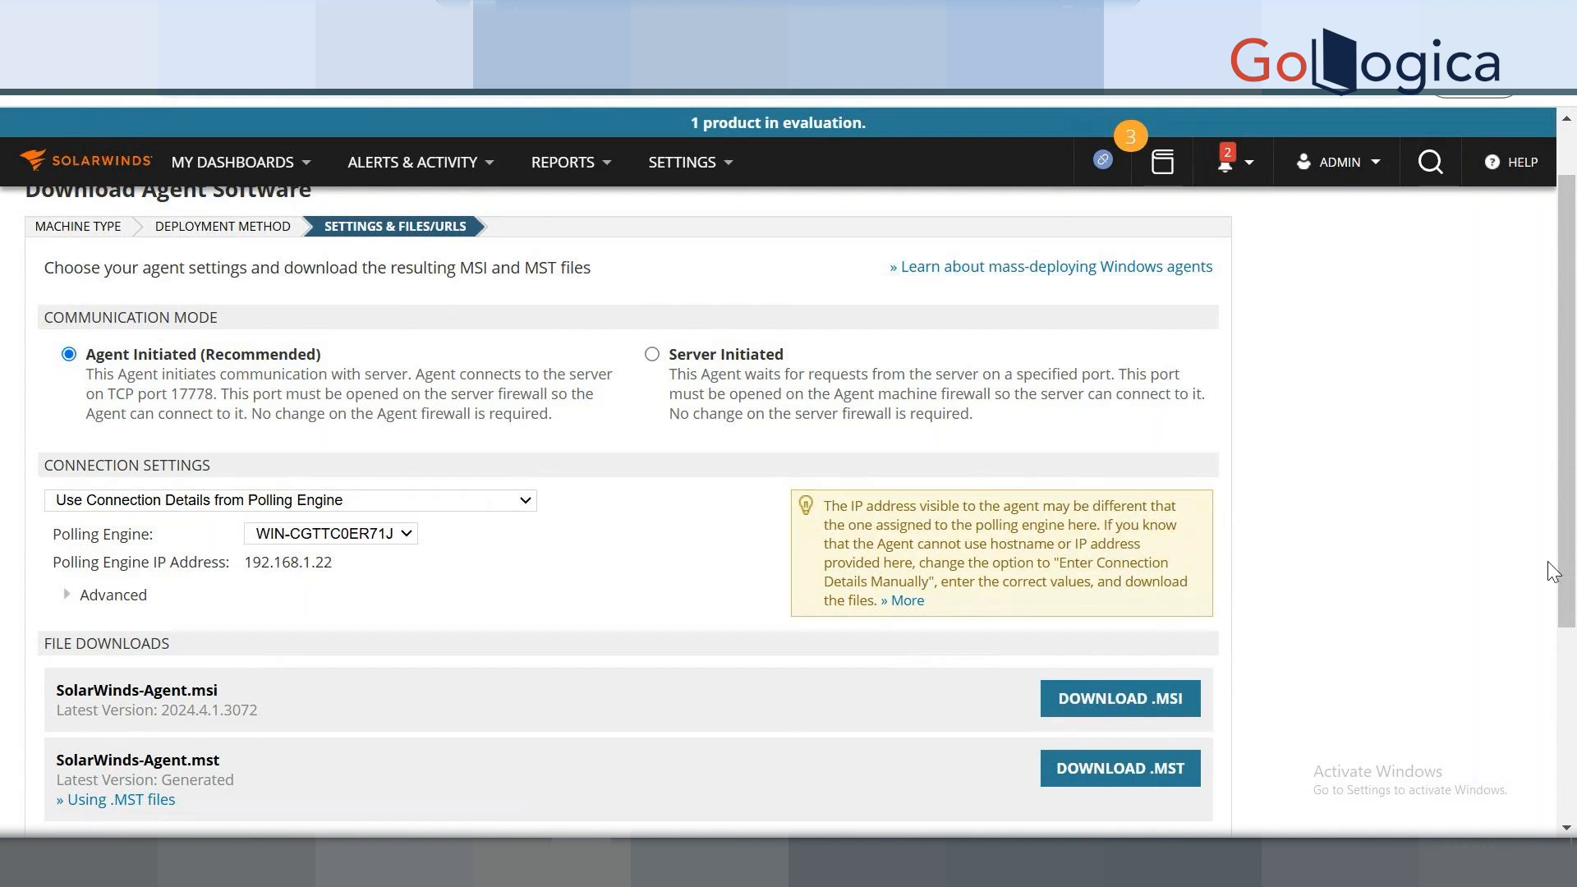
pyautogui.scroll(-1, 1572, 754)
pyautogui.scroll(-5, 1573, 754)
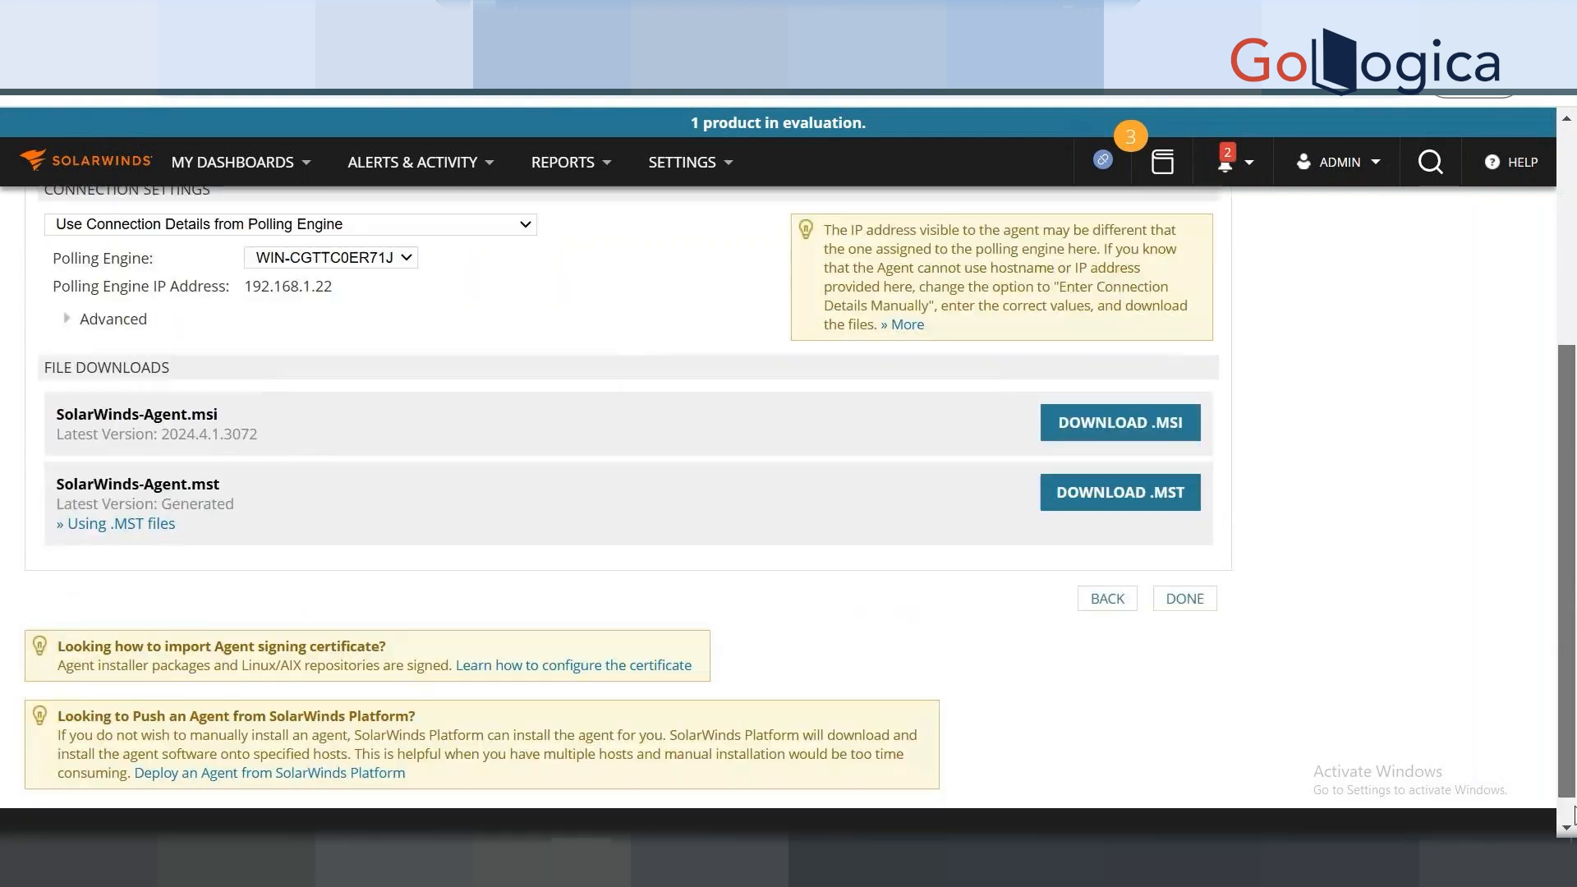
pyautogui.scroll(-1, 1572, 754)
pyautogui.click(1096, 566)
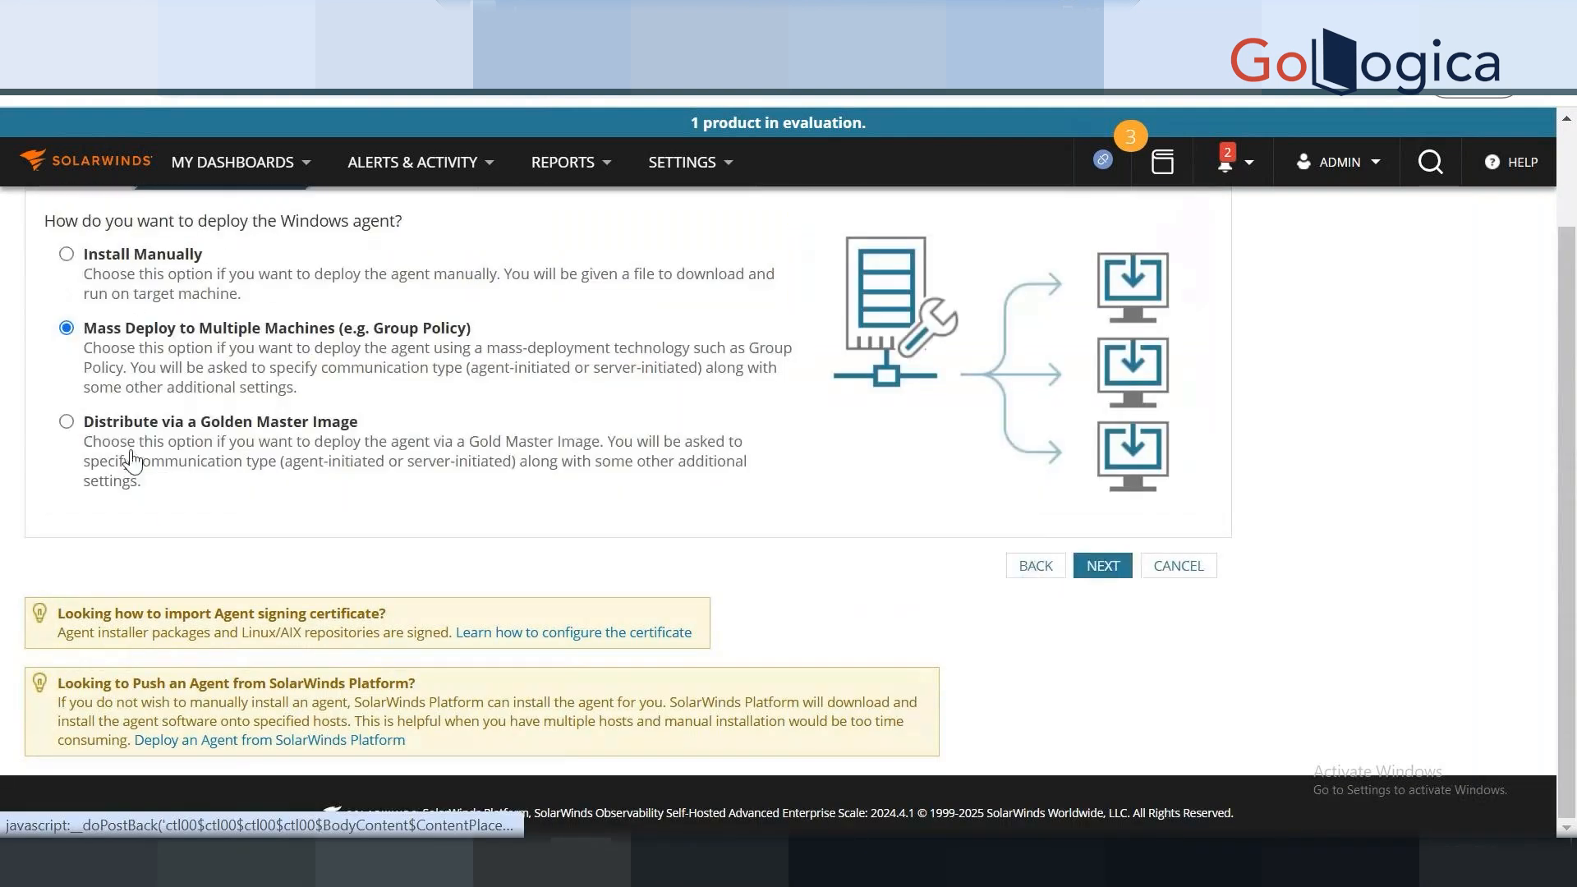
# Download SolarWinds-Agent.msi (24.1 MB) into Downloads and confirm it finished.
pyautogui.click(1101, 566)
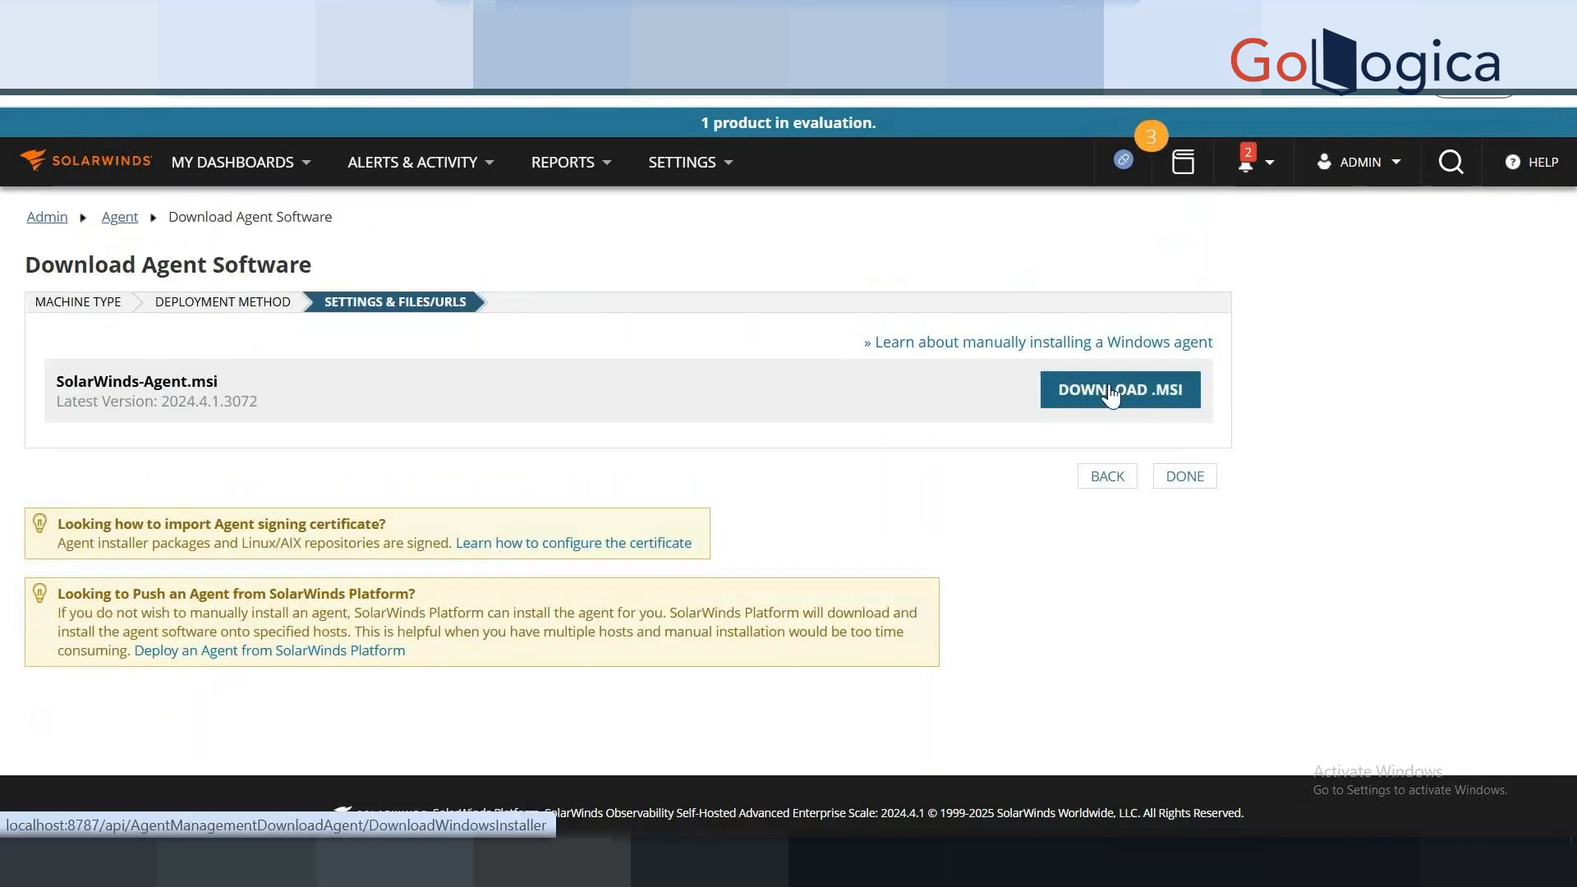
pyautogui.click(1112, 394)
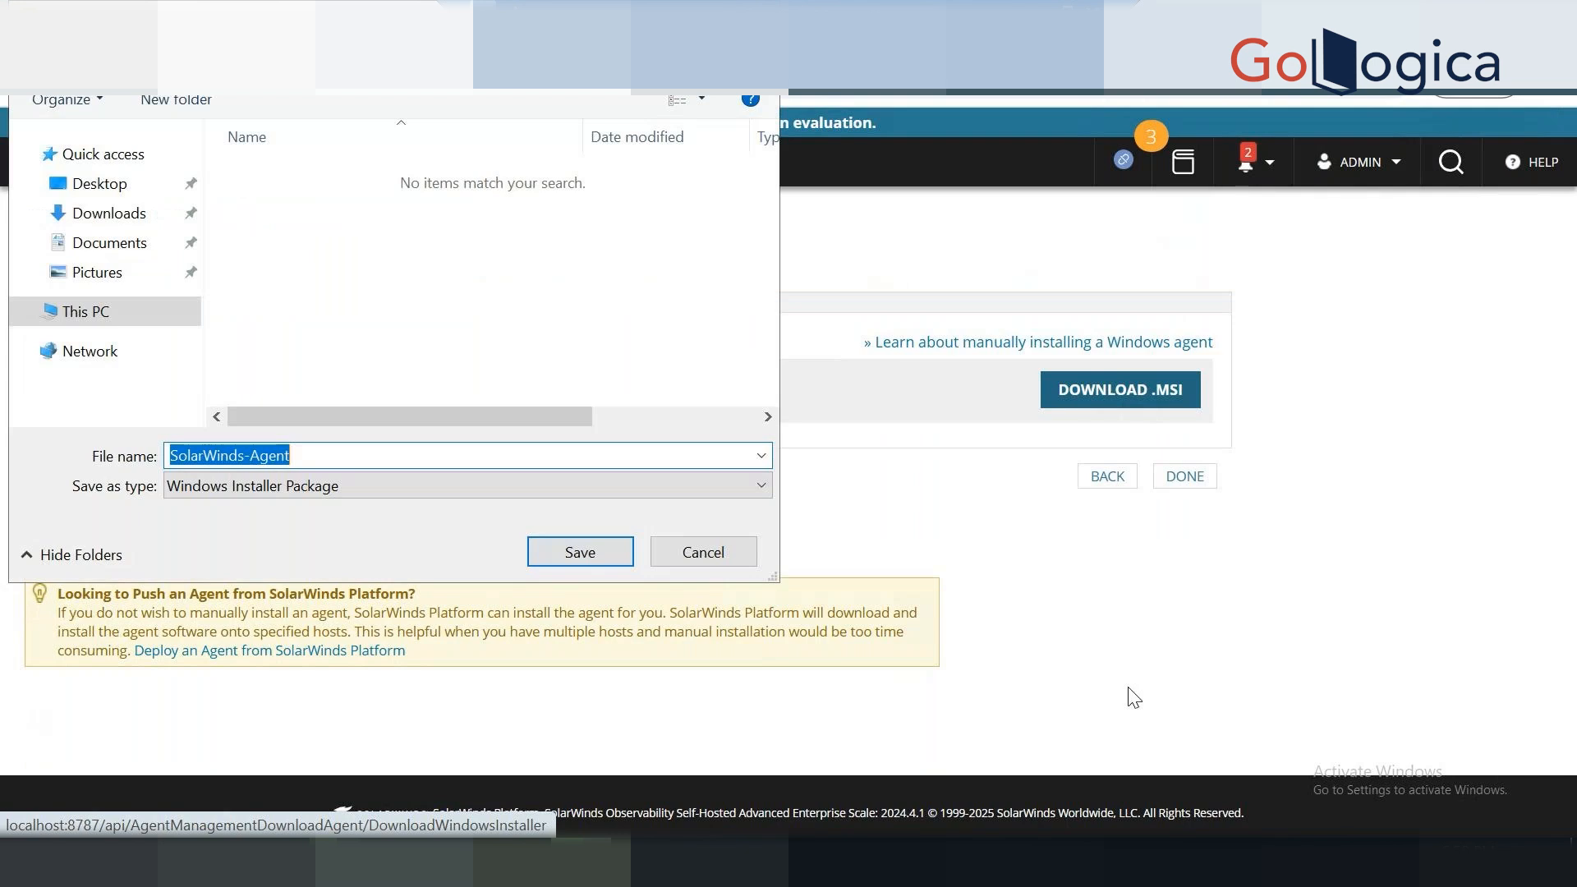
pyautogui.click(116, 214)
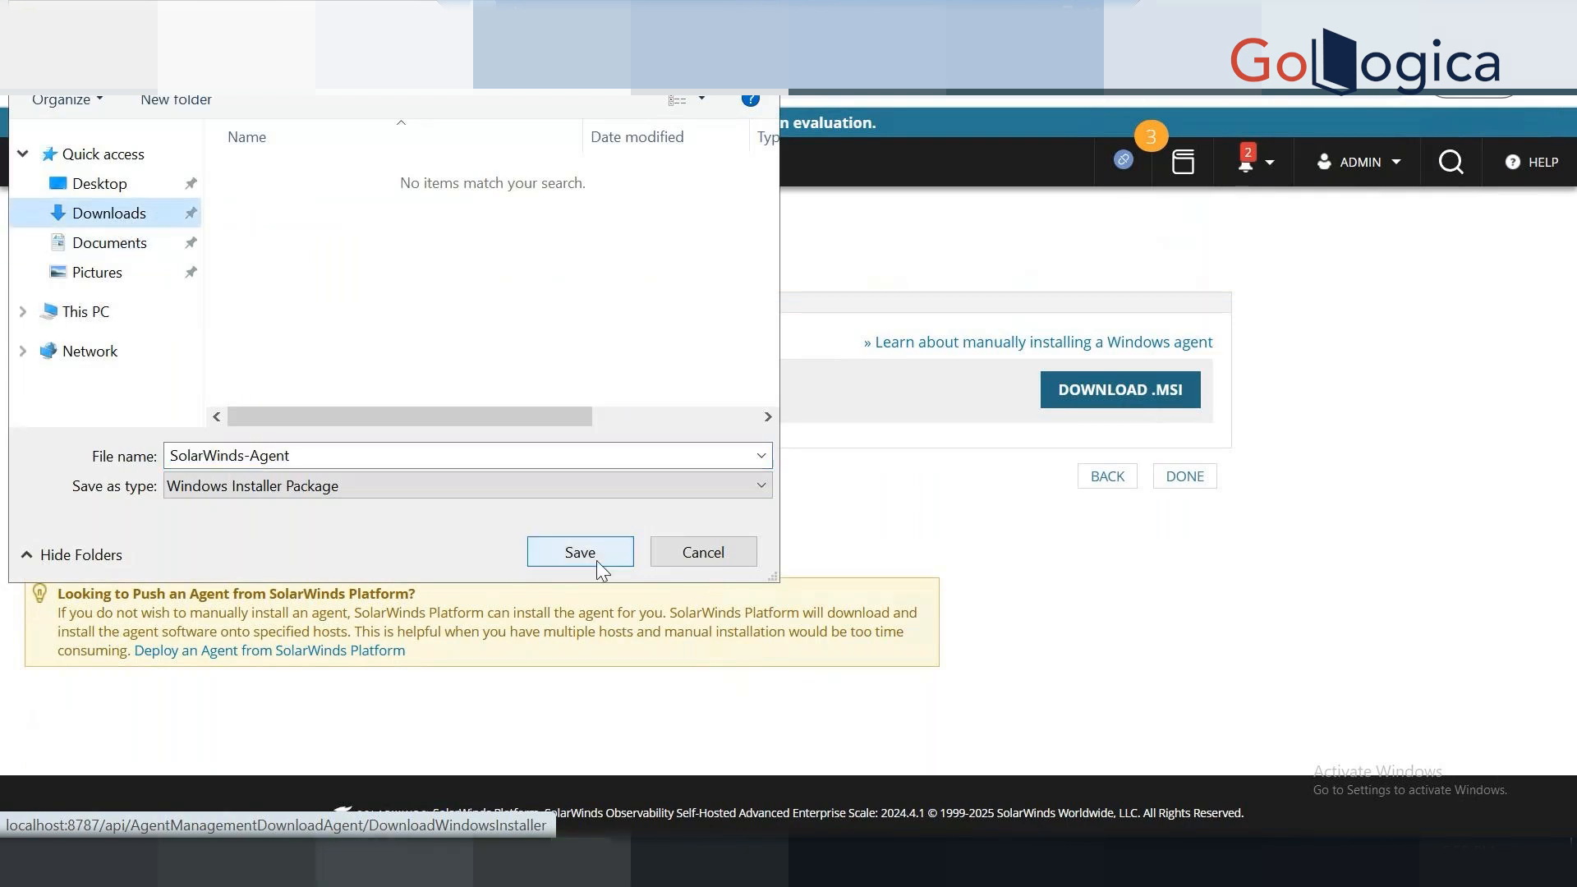
pyautogui.click(579, 553)
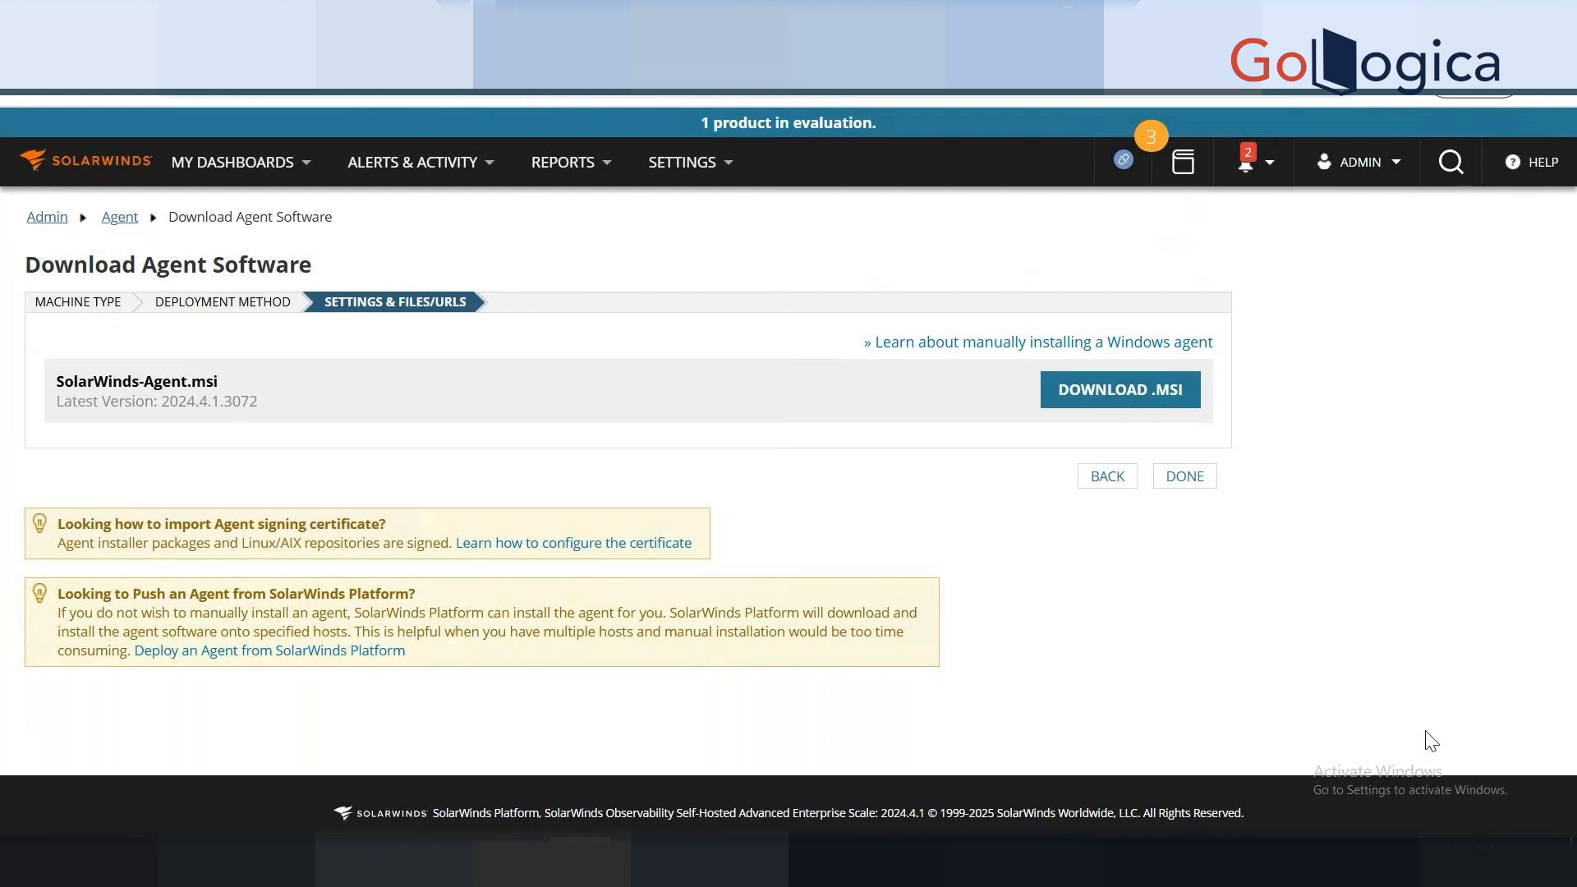
pyautogui.click(1402, 94)
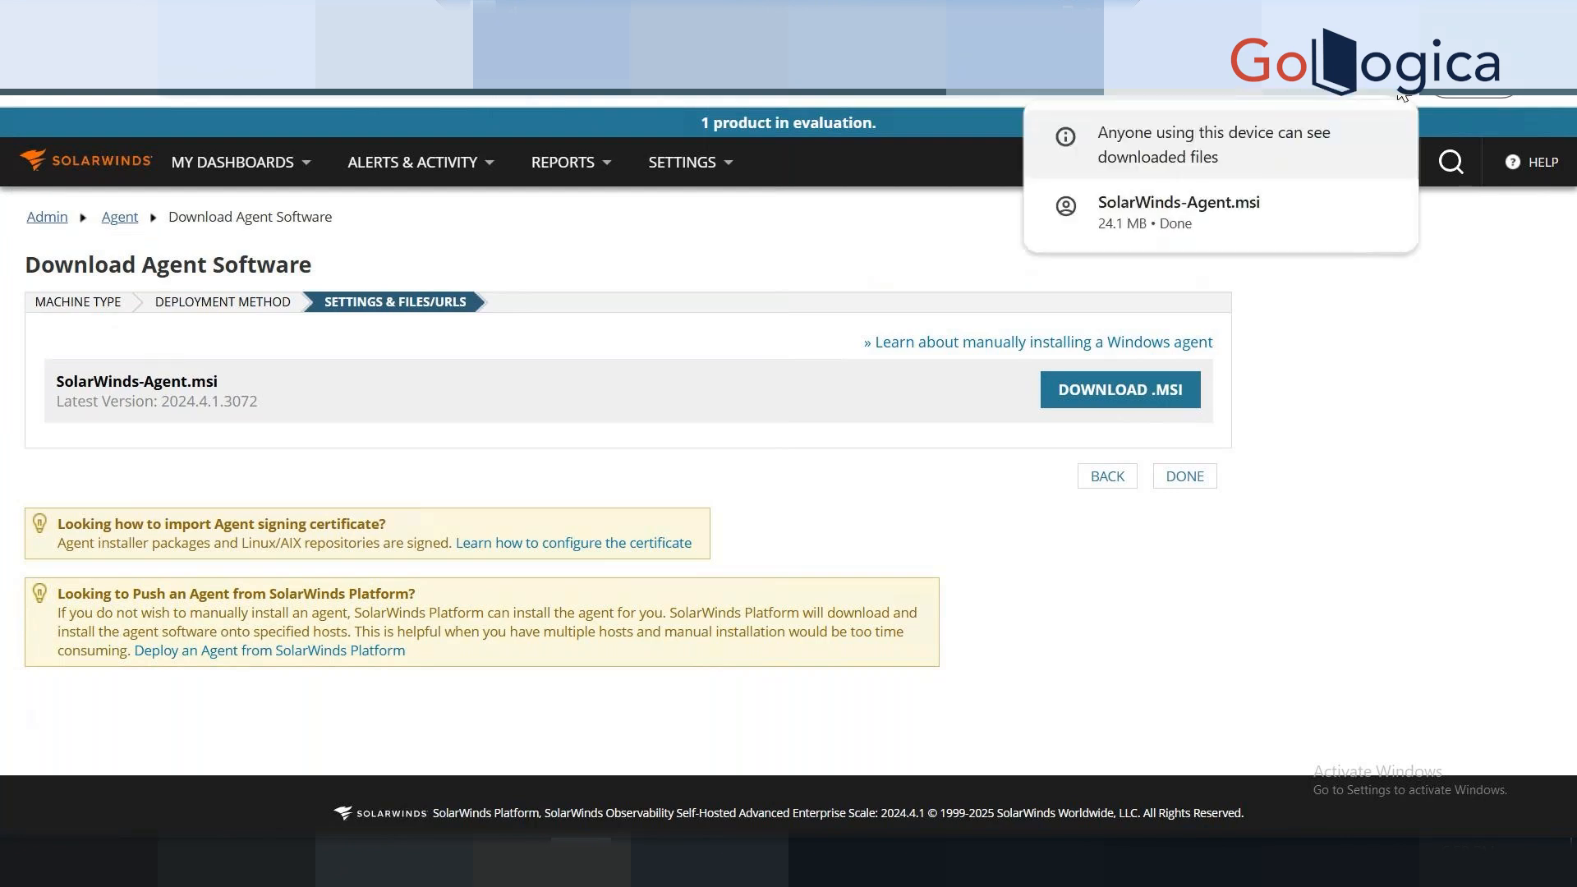
# Run SolarWinds-Agent.msi, accept the license, keep the default Agent folder, and start installing.
pyautogui.click(1238, 209)
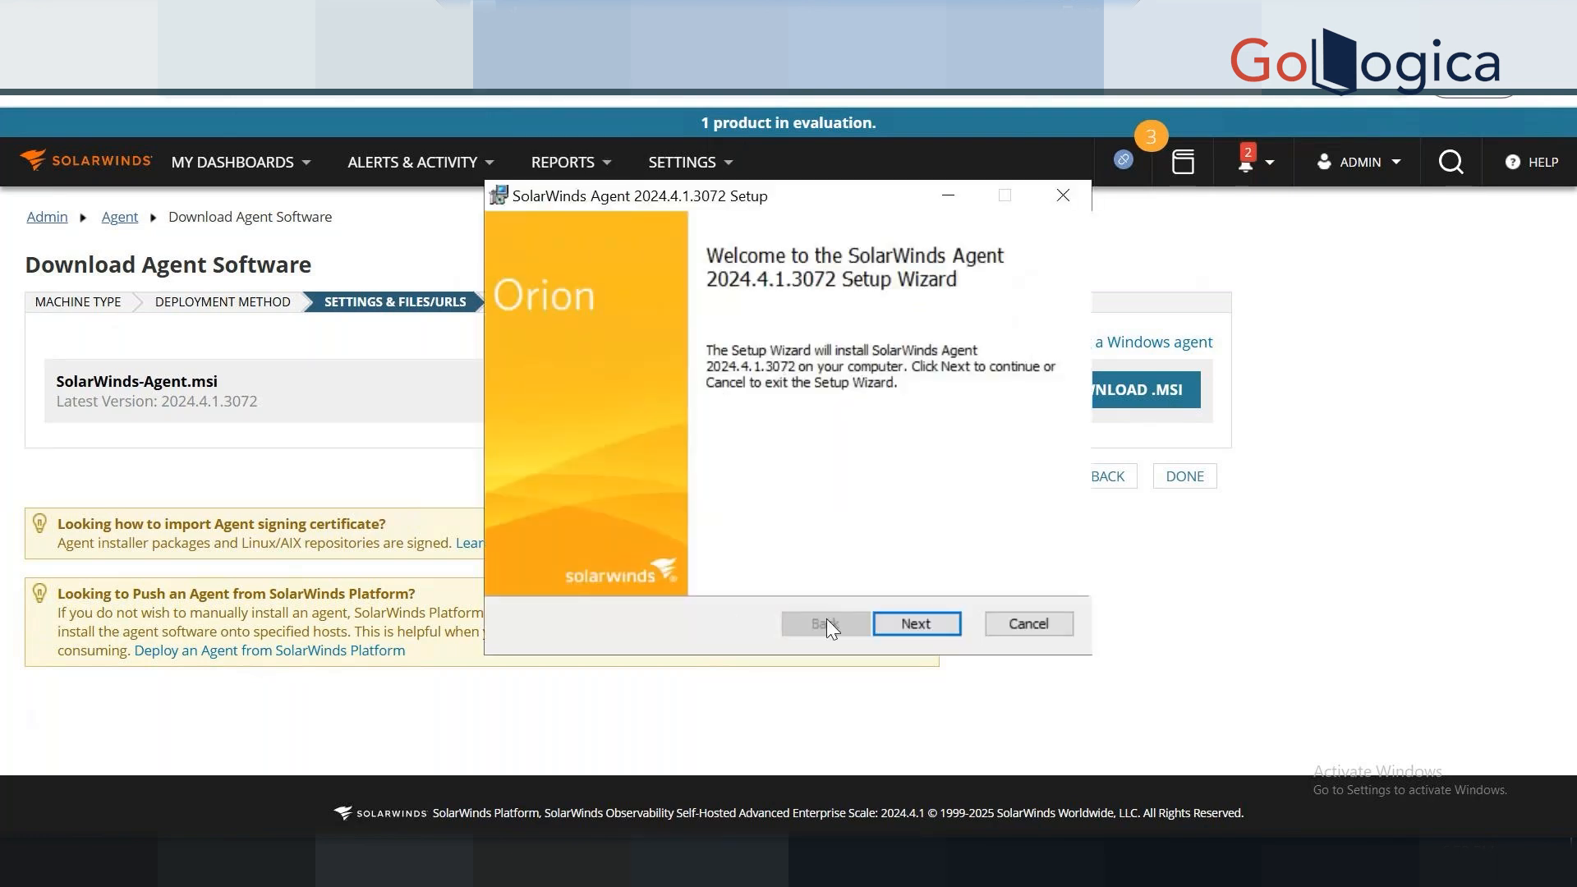
pyautogui.click(908, 631)
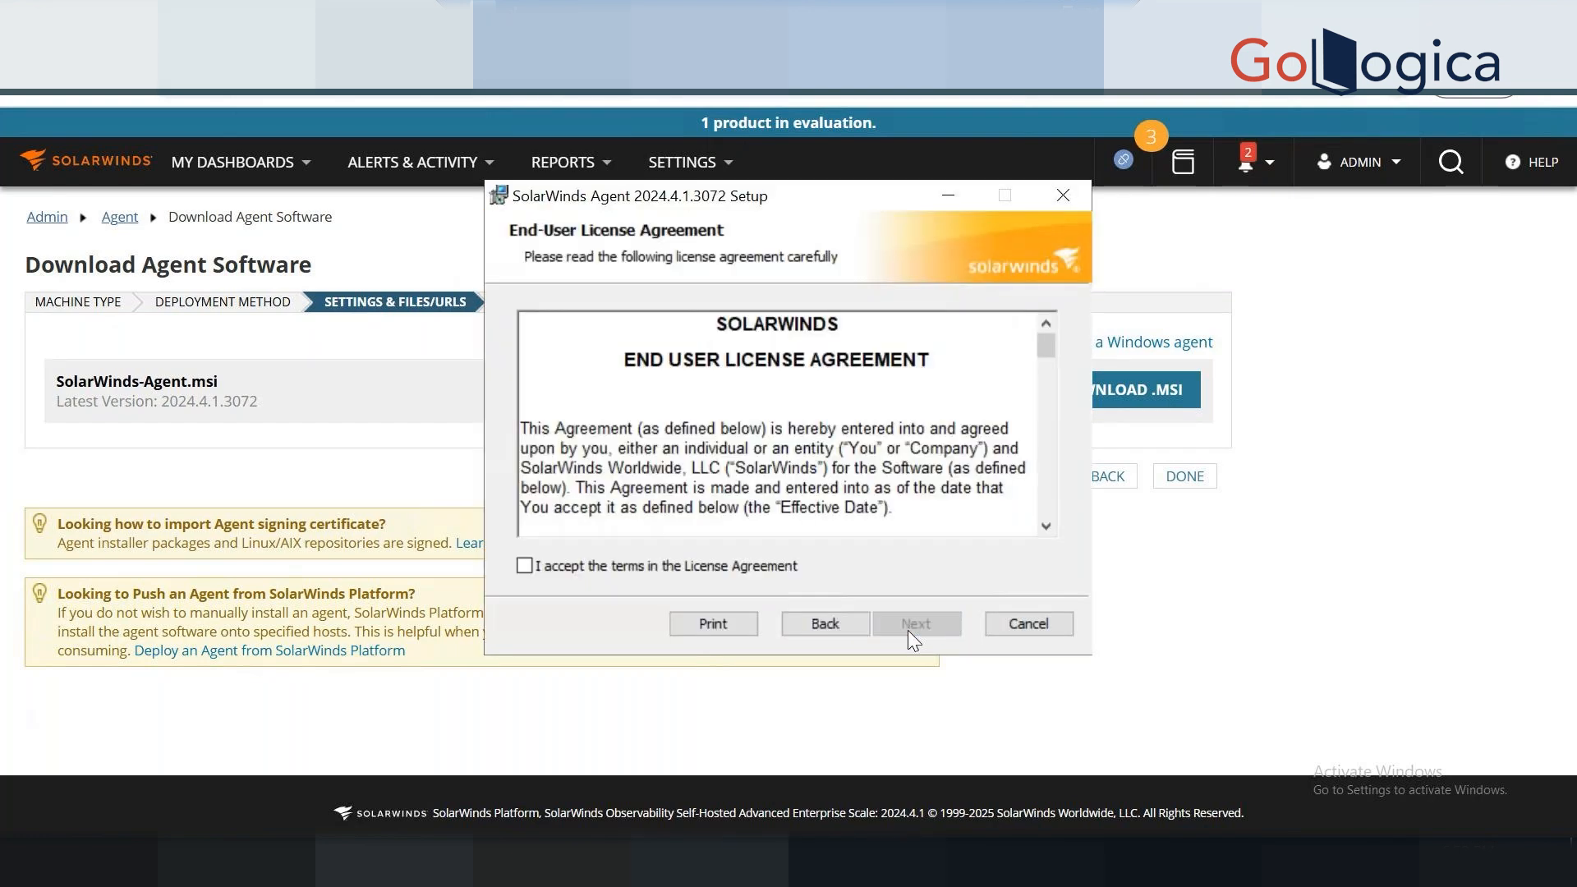
pyautogui.click(649, 570)
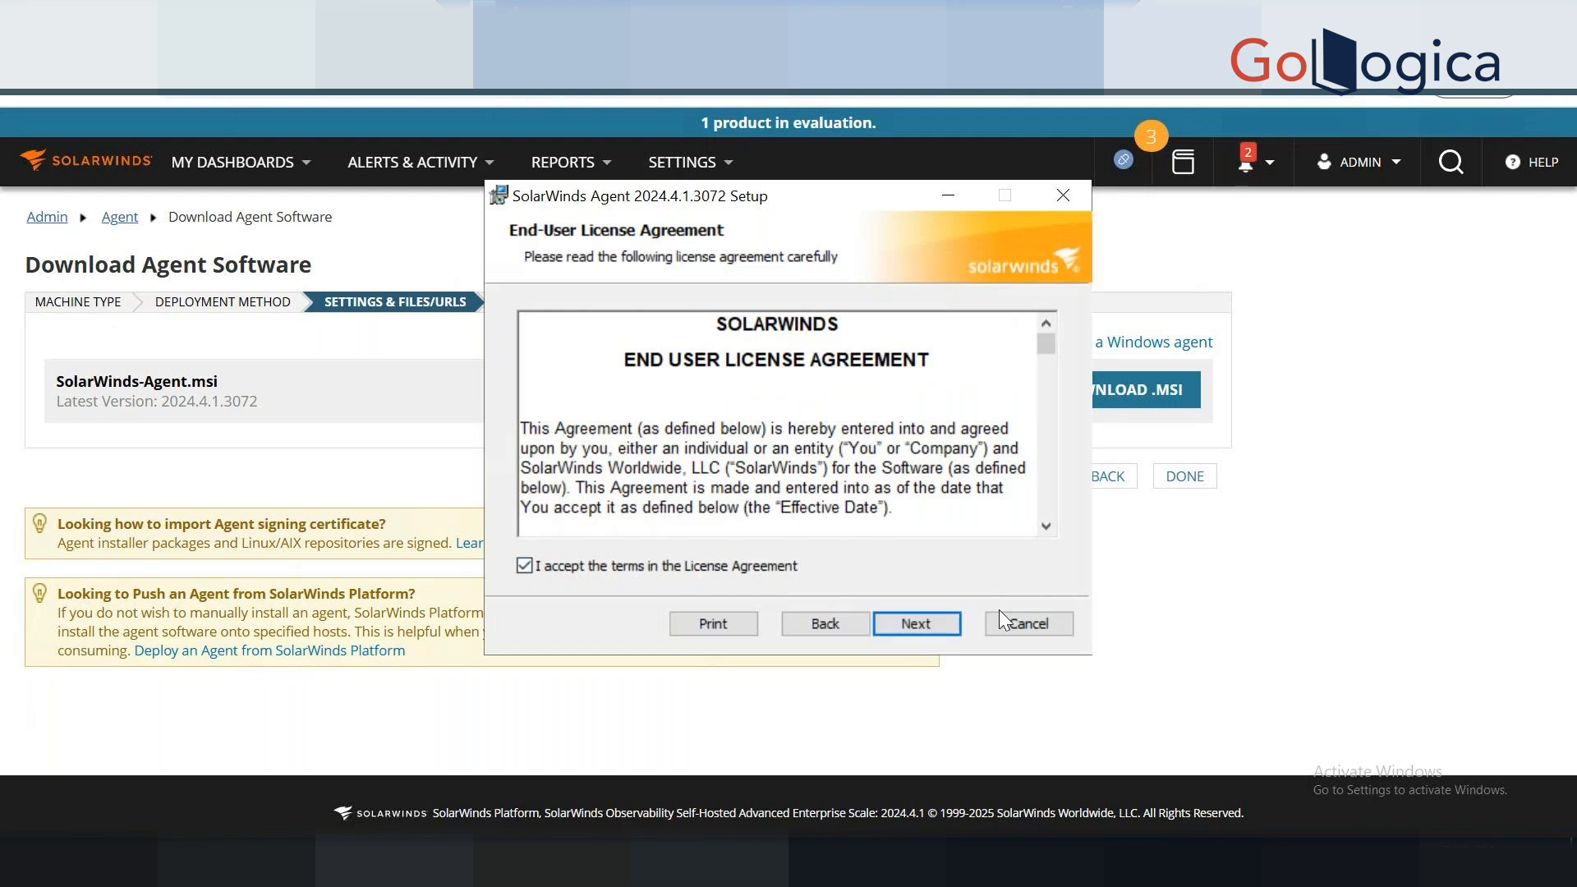
pyautogui.click(924, 626)
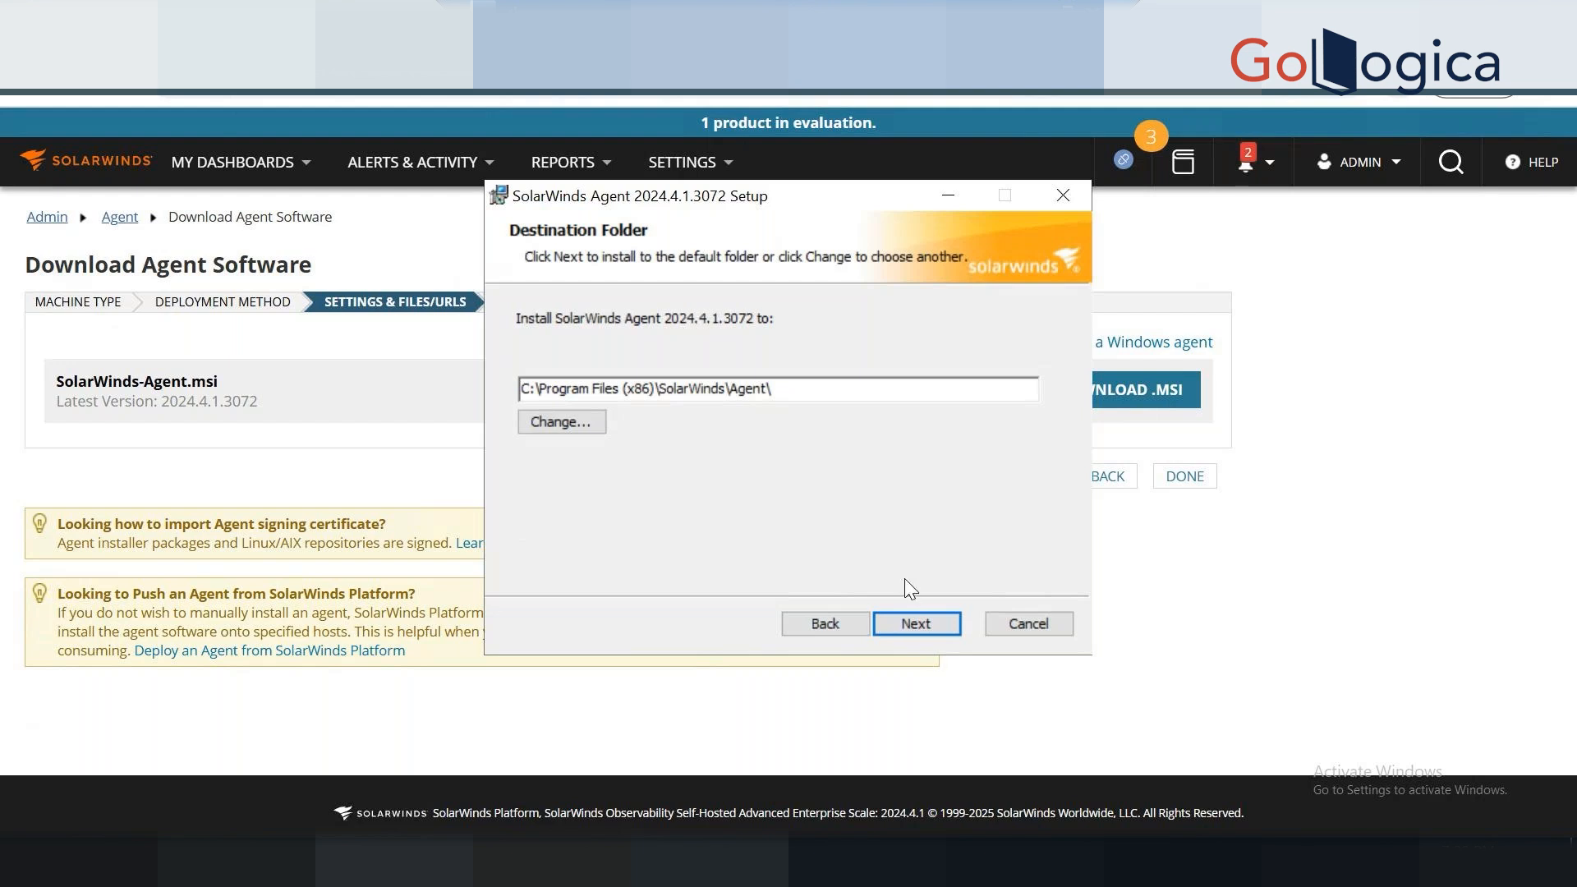
pyautogui.click(904, 624)
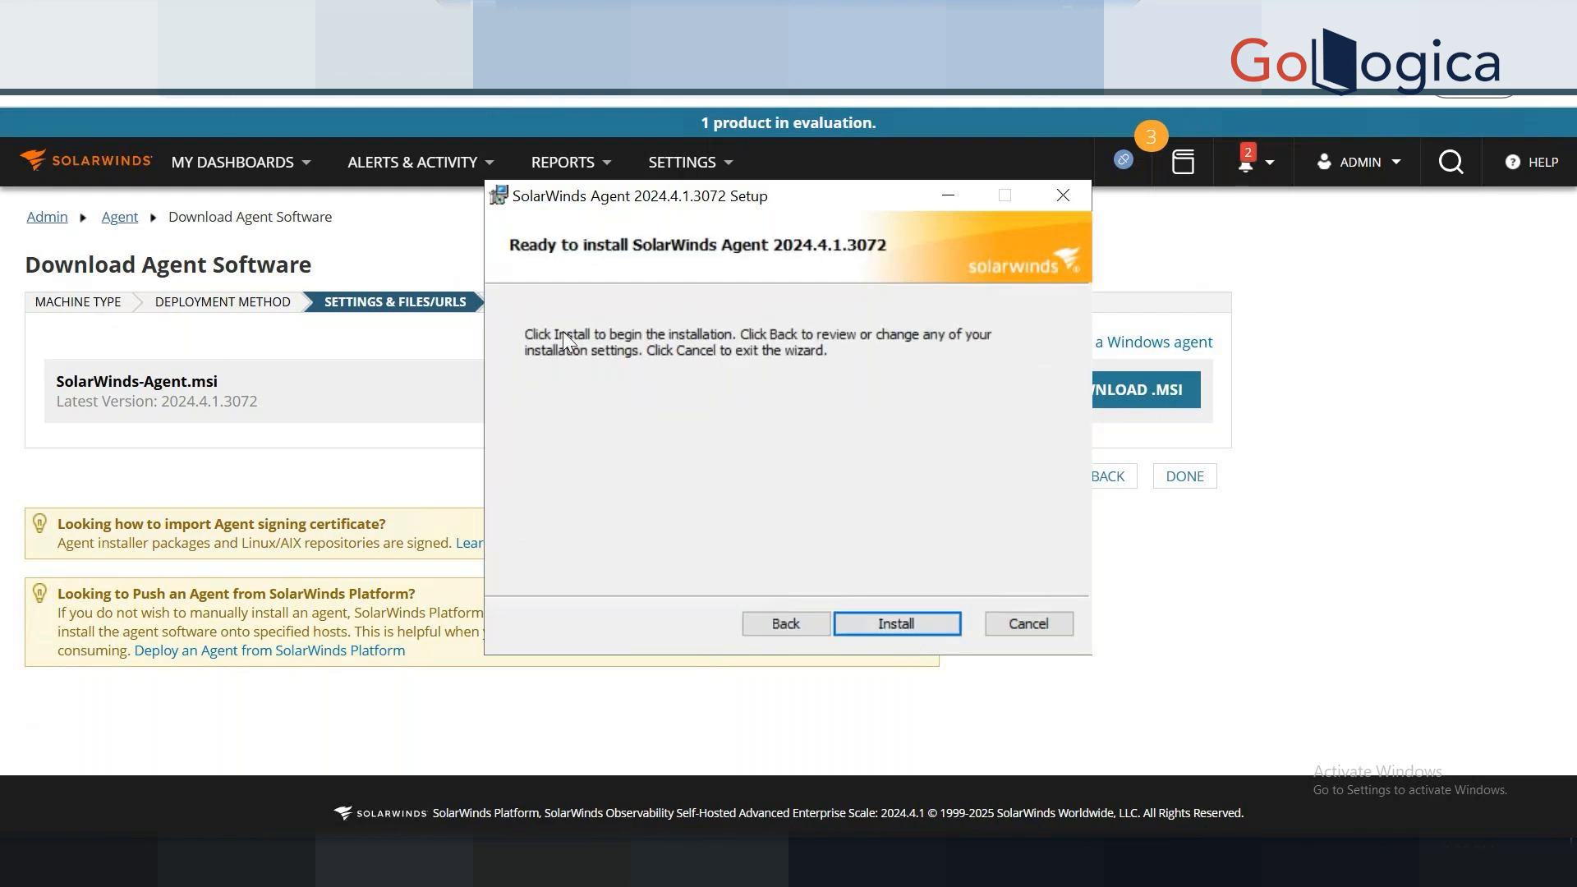
pyautogui.click(911, 623)
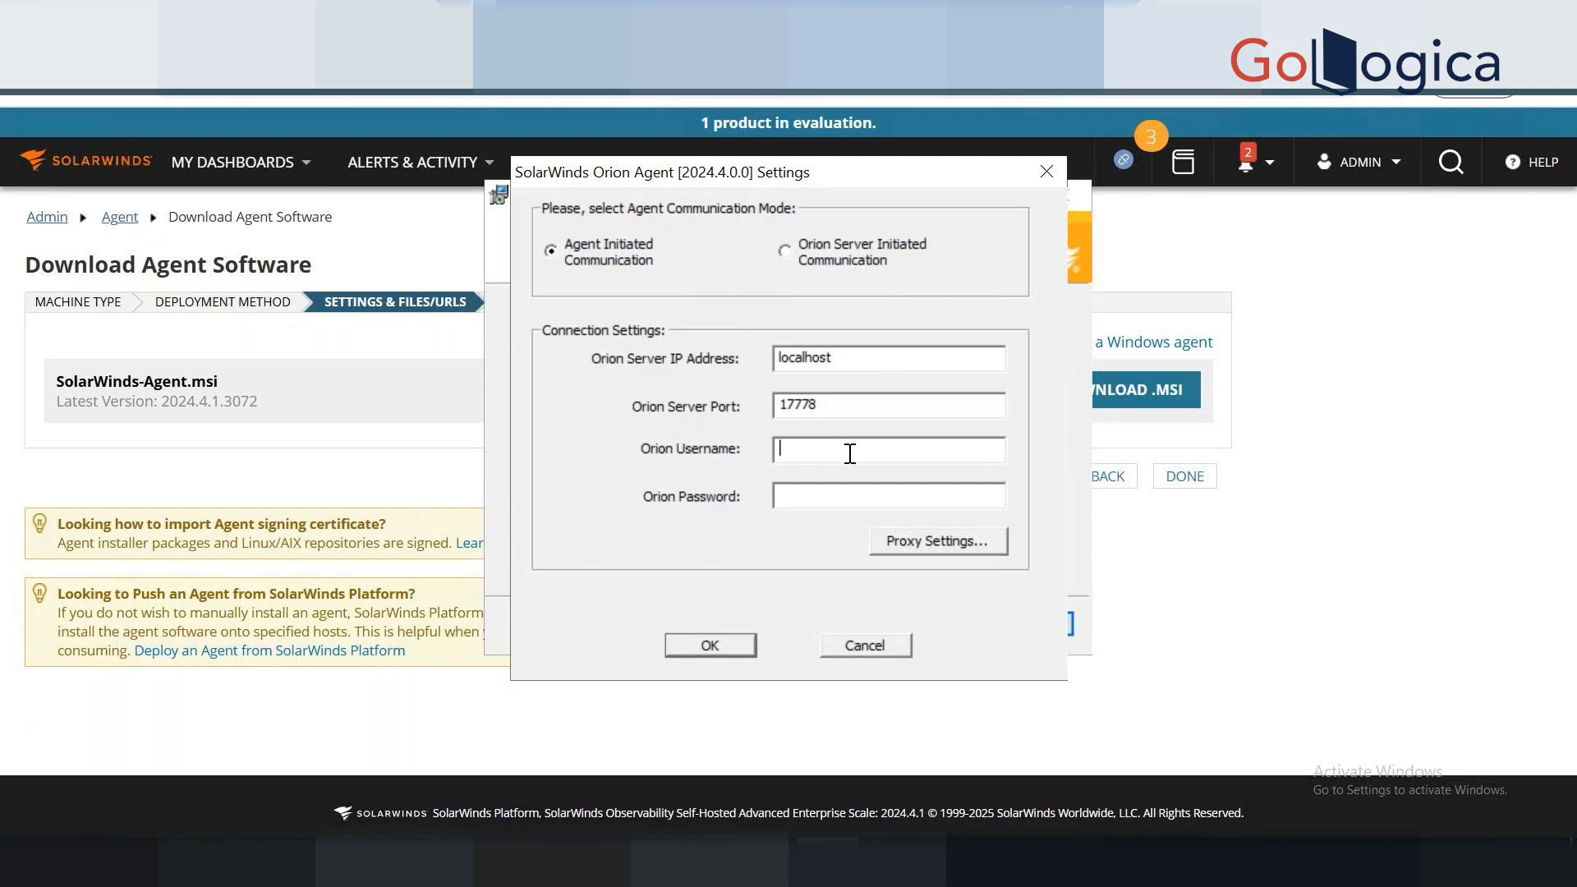
# Enter the Orion account credentials, trust the server certificate, and finish agent setup.
pyautogui.write('A')
pyautogui.write('d')
pyautogui.write('***')
pyautogui.click(701, 650)
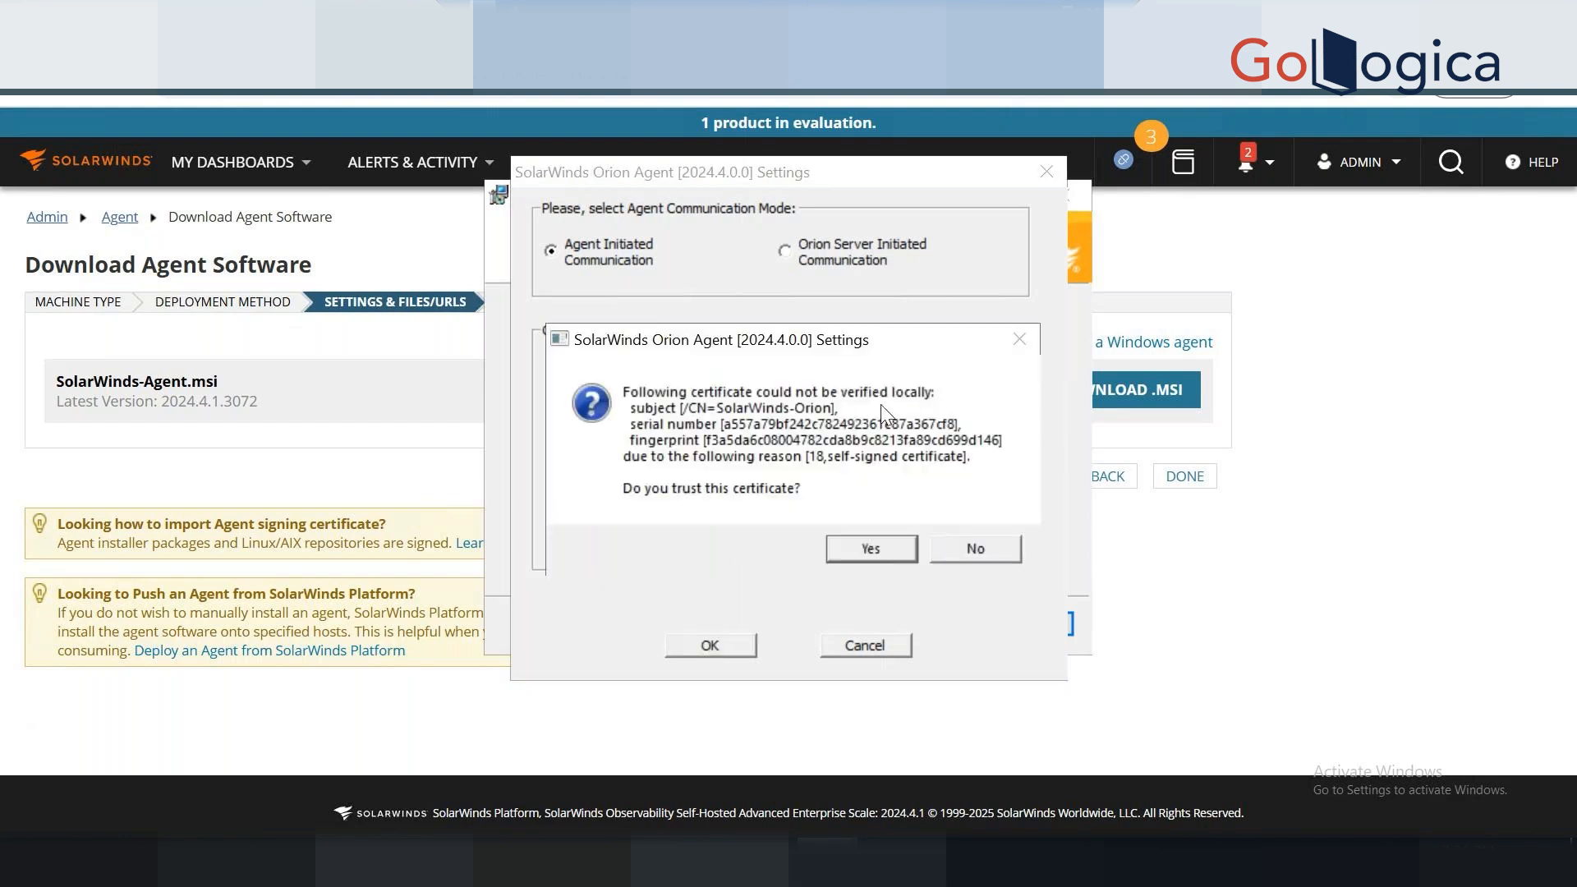
pyautogui.click(861, 545)
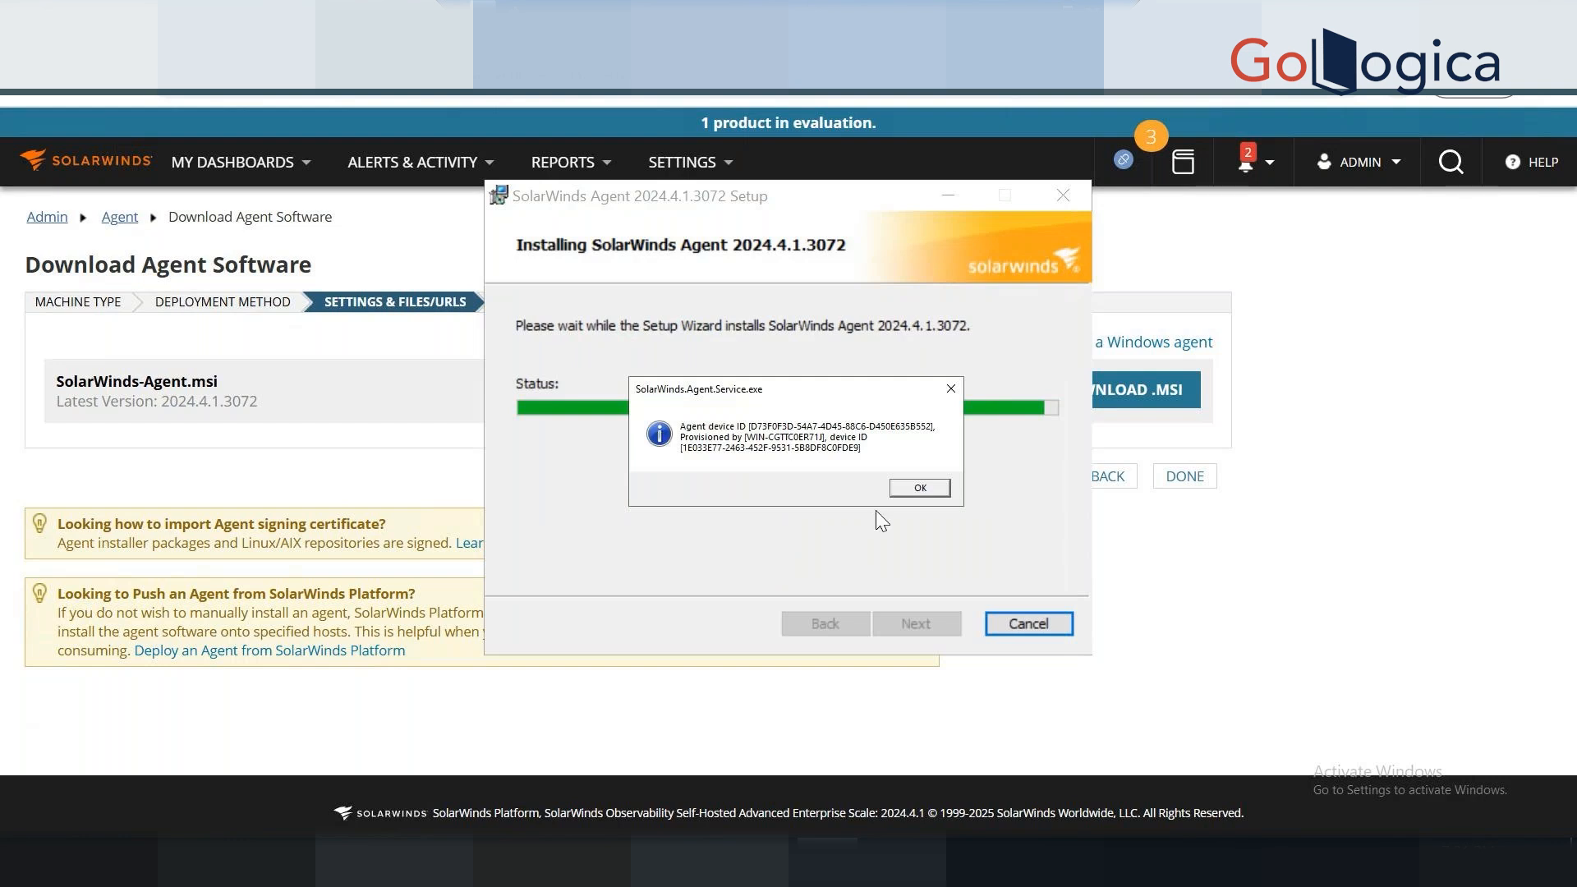
pyautogui.click(939, 488)
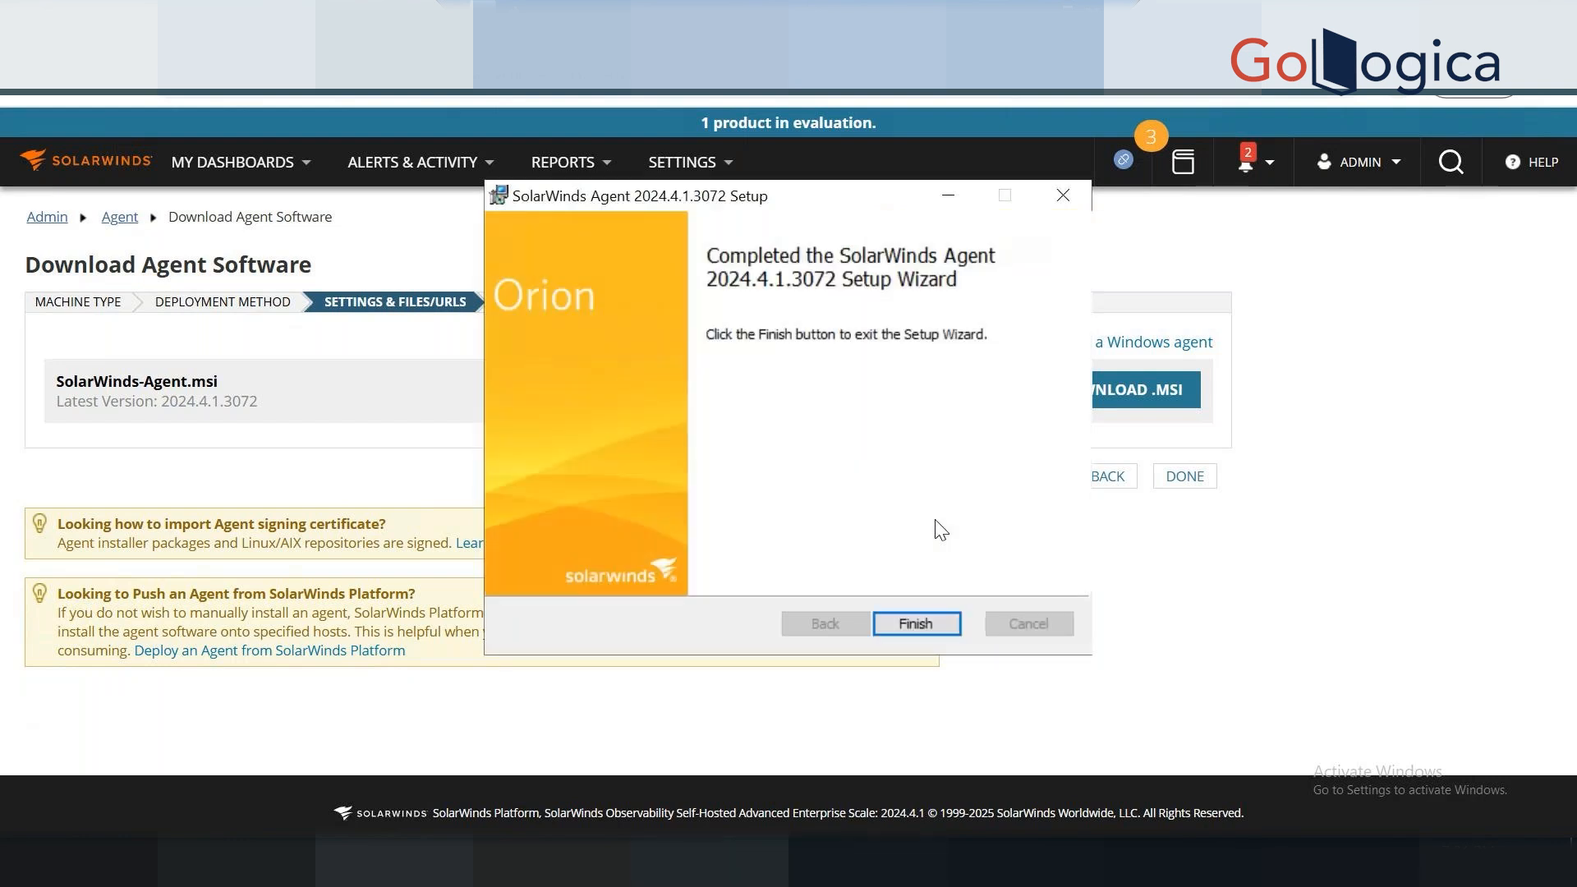
pyautogui.click(924, 629)
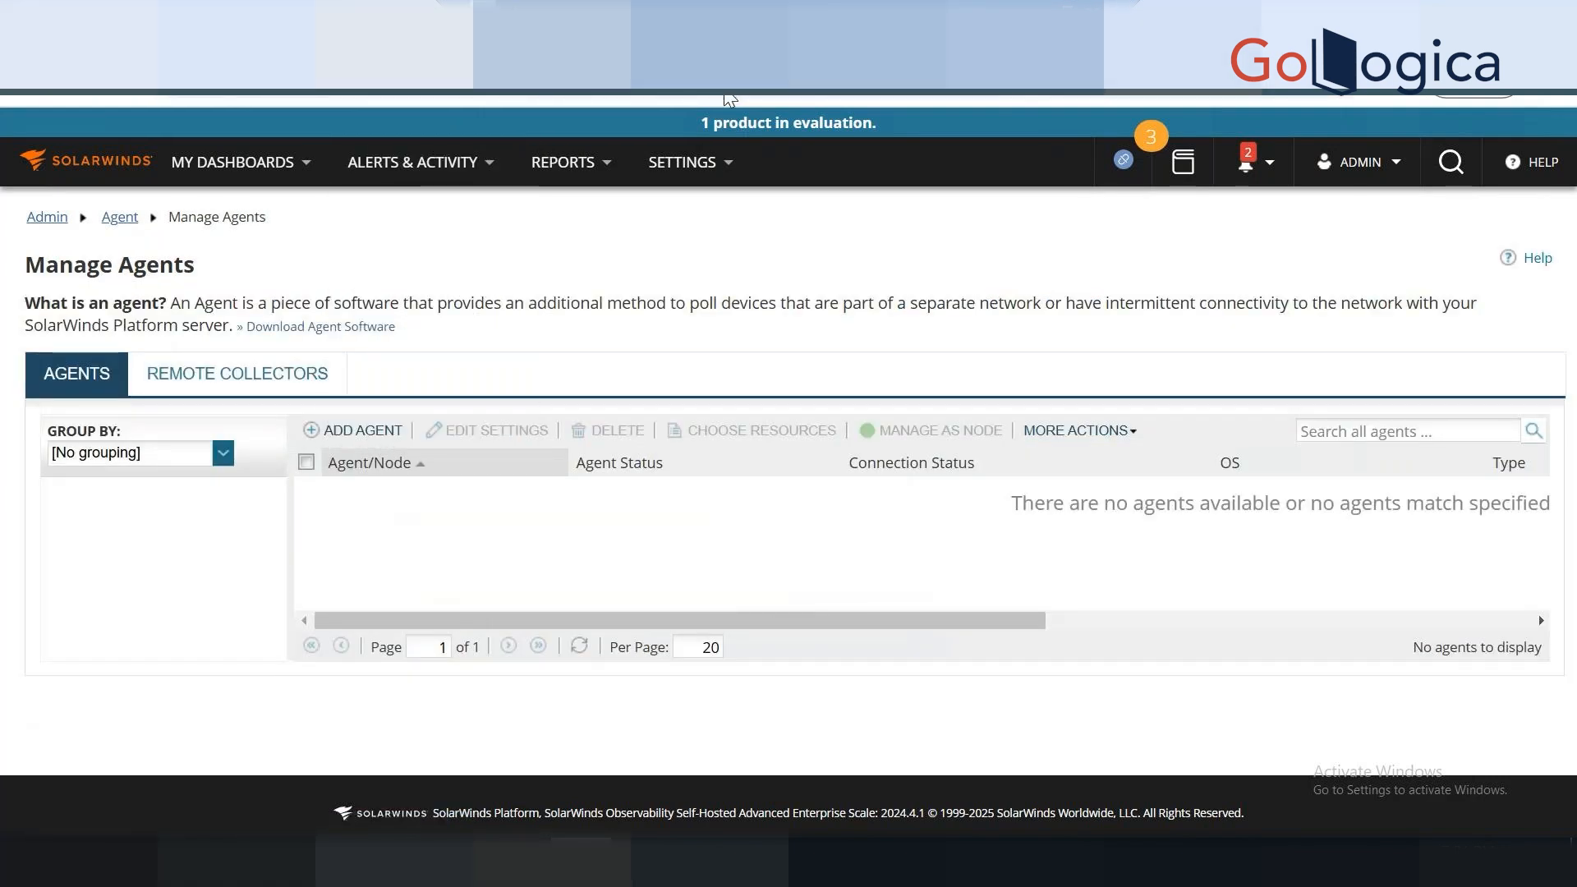
# Refresh Manage Agents and tick the new WIN-CGTTC0ER71J agent.
pyautogui.press('F5')
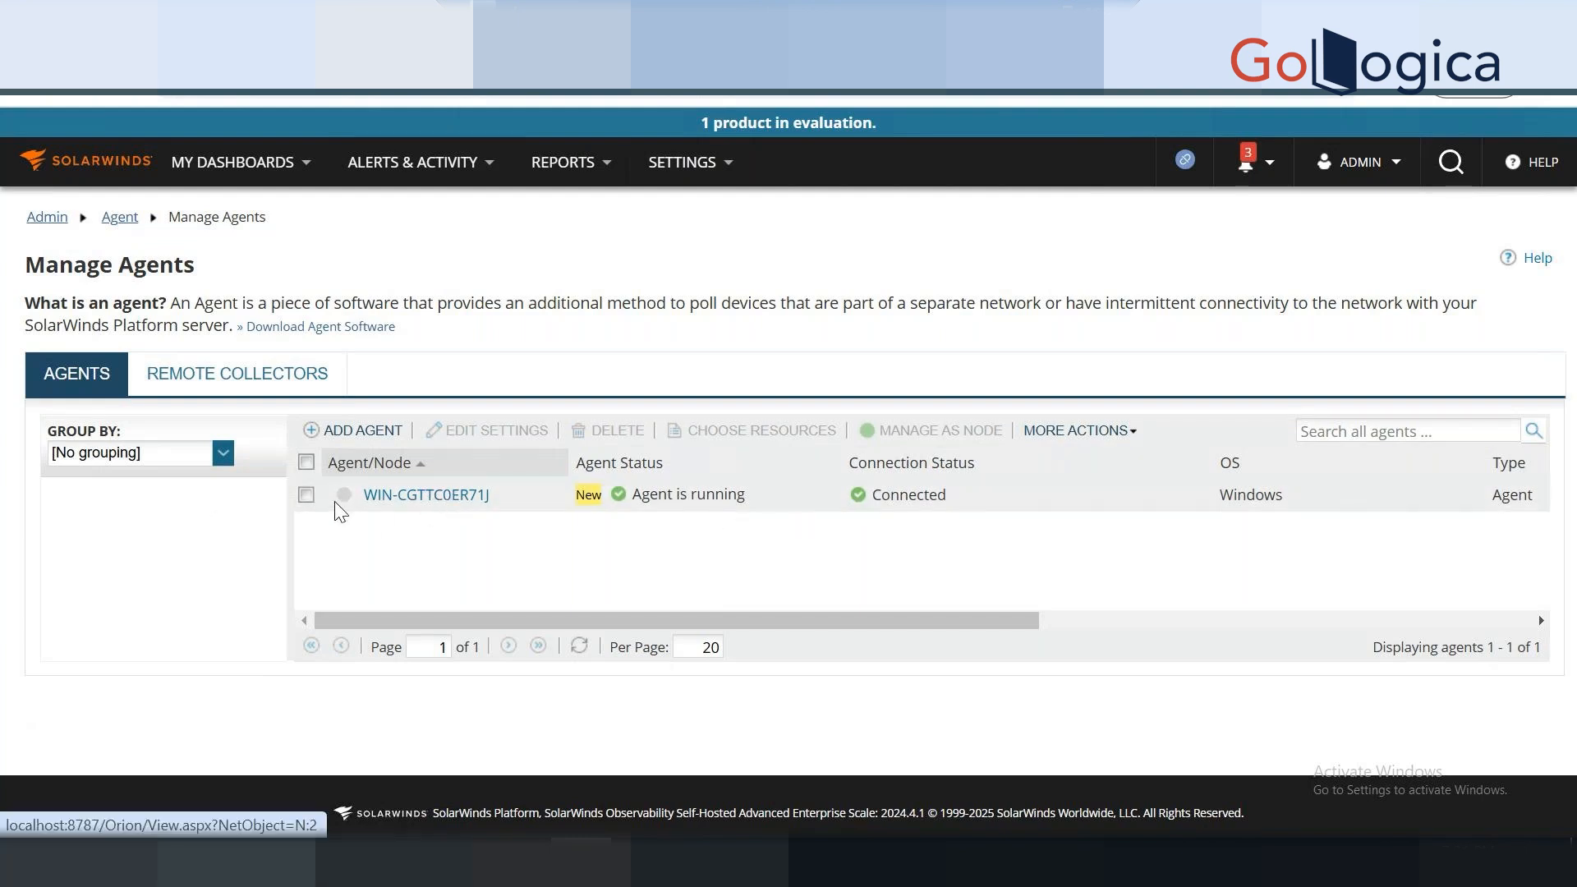
pyautogui.click(307, 495)
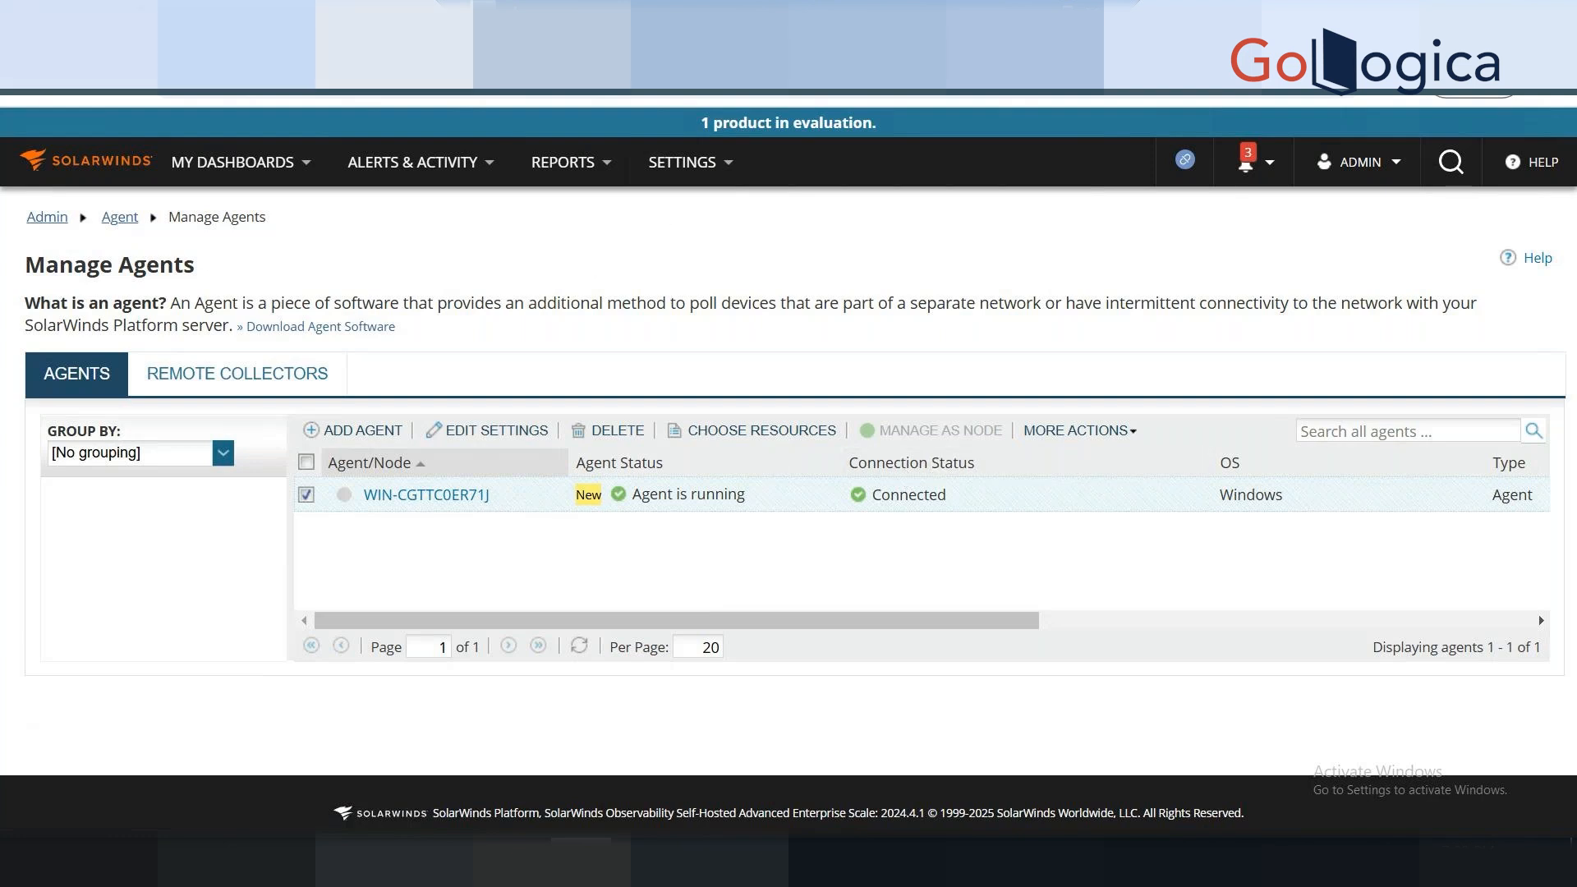
# Review the Windows & Unix/Linux Servers: Agent polling option, then cancel the edits unsaved.
pyautogui.moveTo(697, 185)
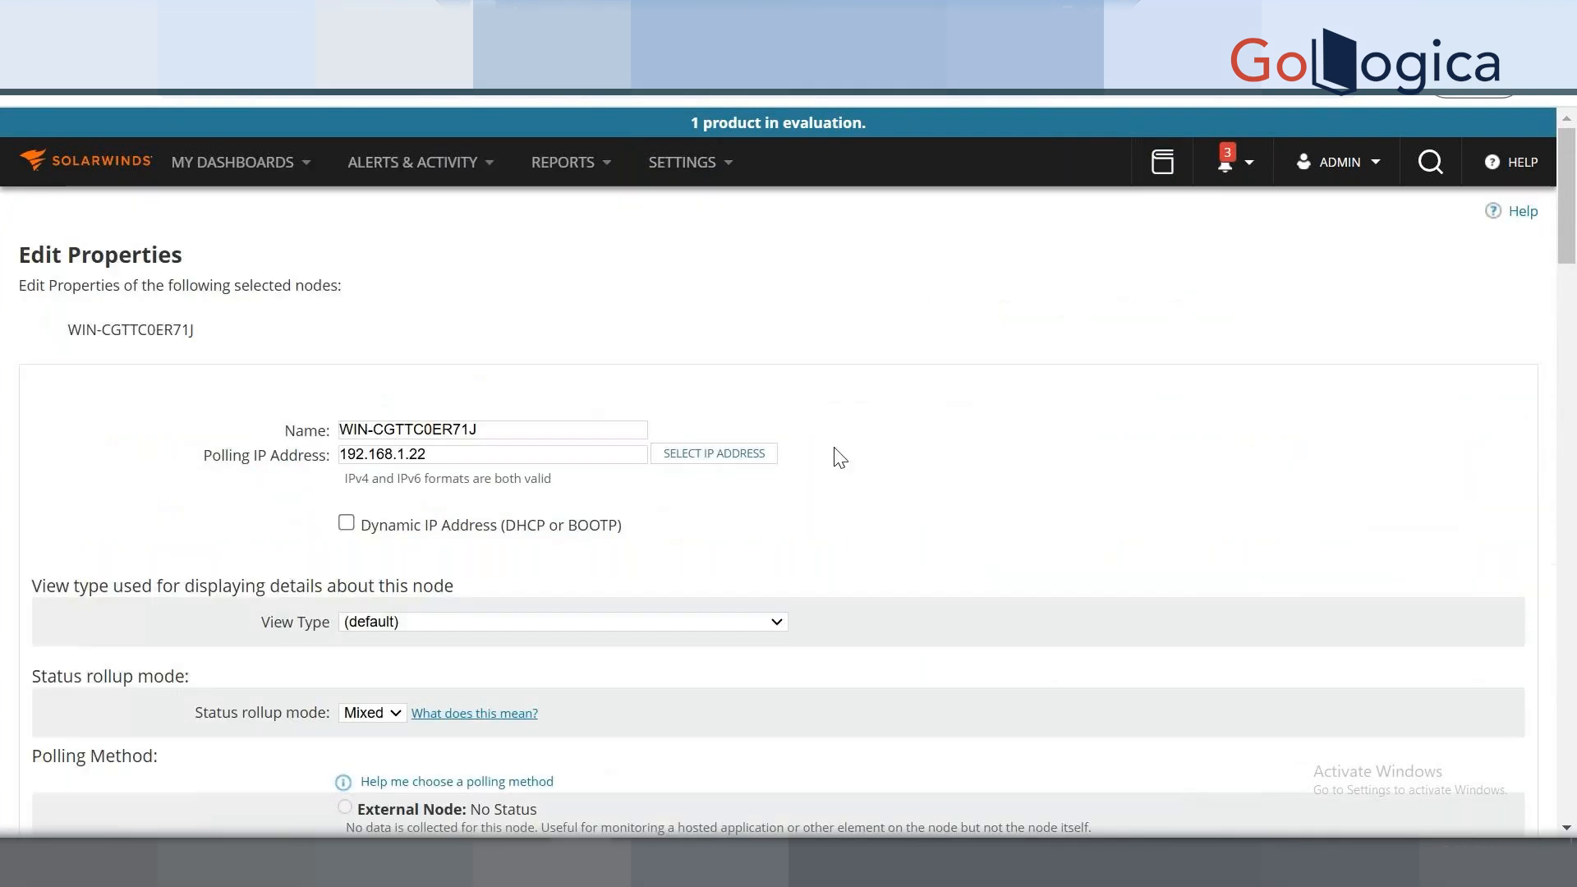
pyautogui.scroll(-5, 835, 452)
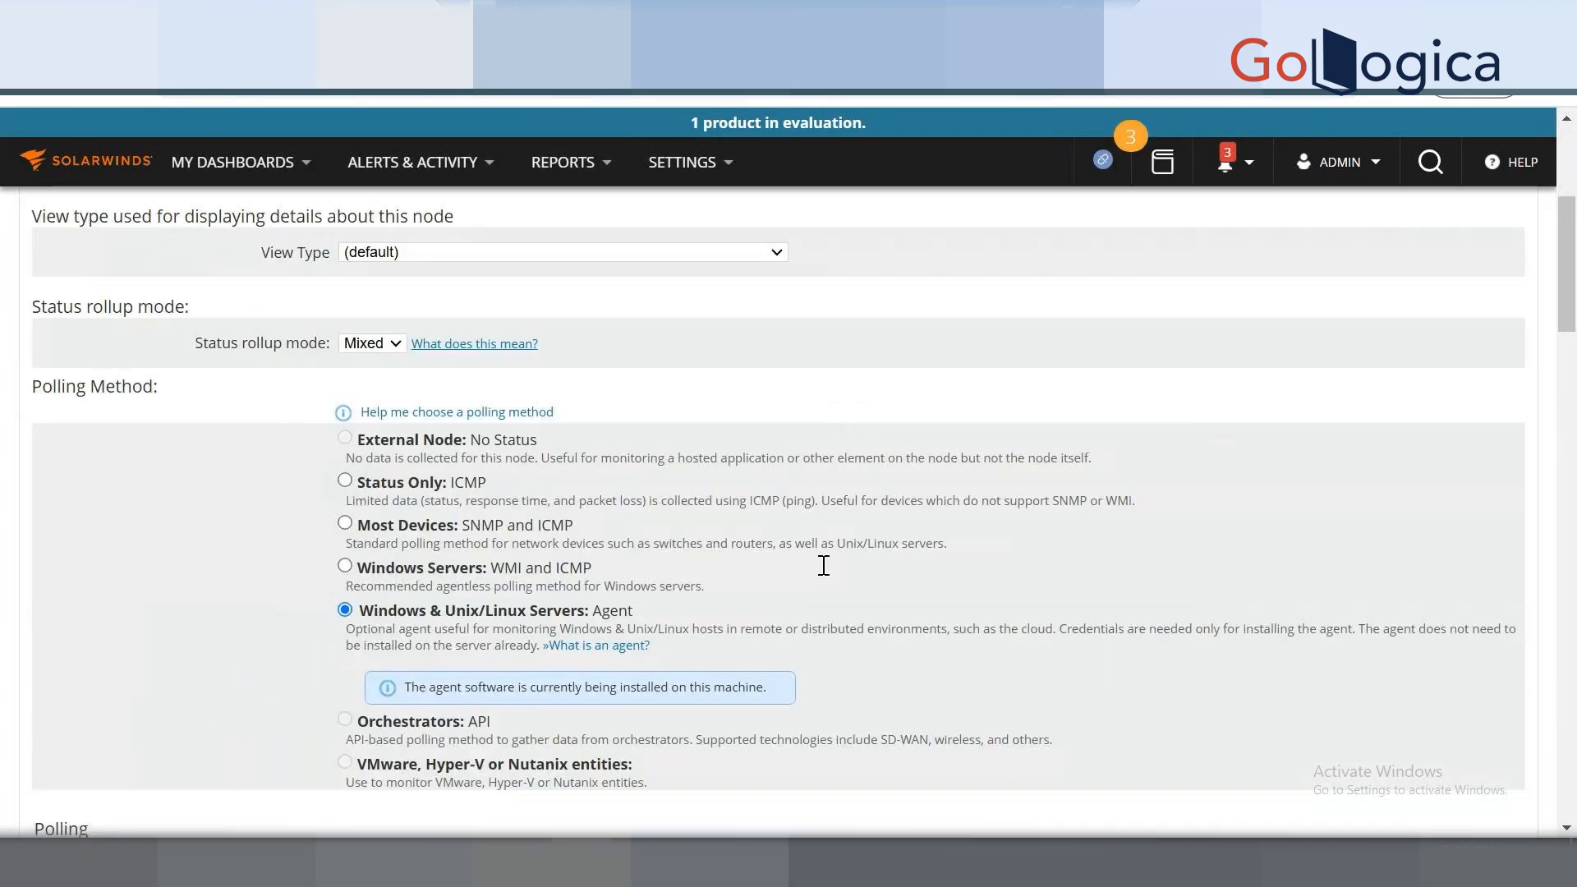
pyautogui.moveTo(651, 613); pyautogui.dragTo(377, 614)
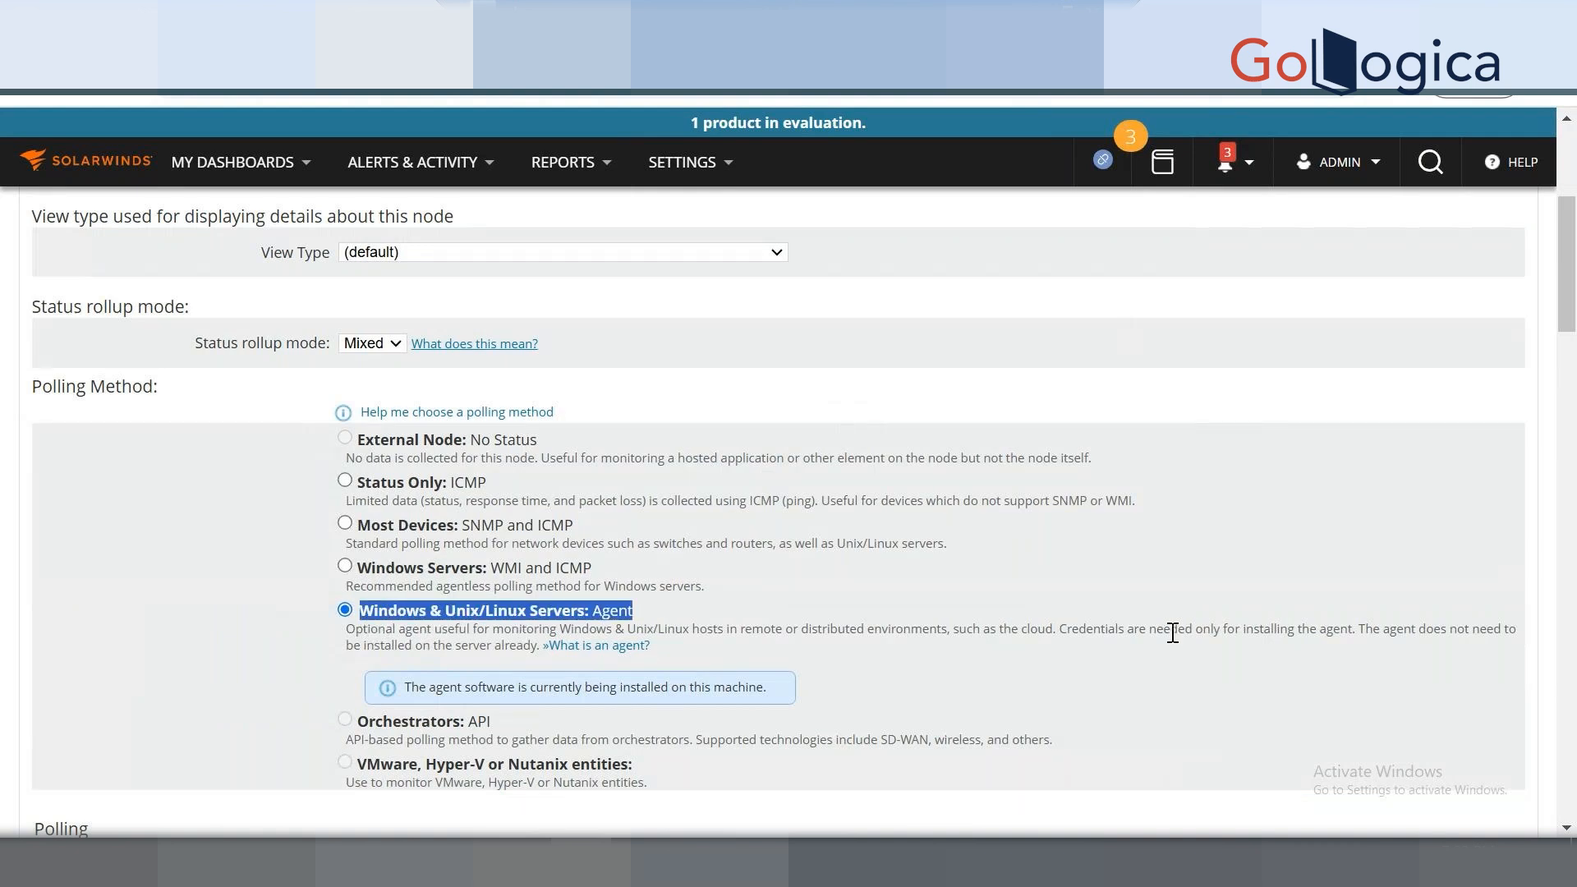
pyautogui.scroll(-8, 1144, 632)
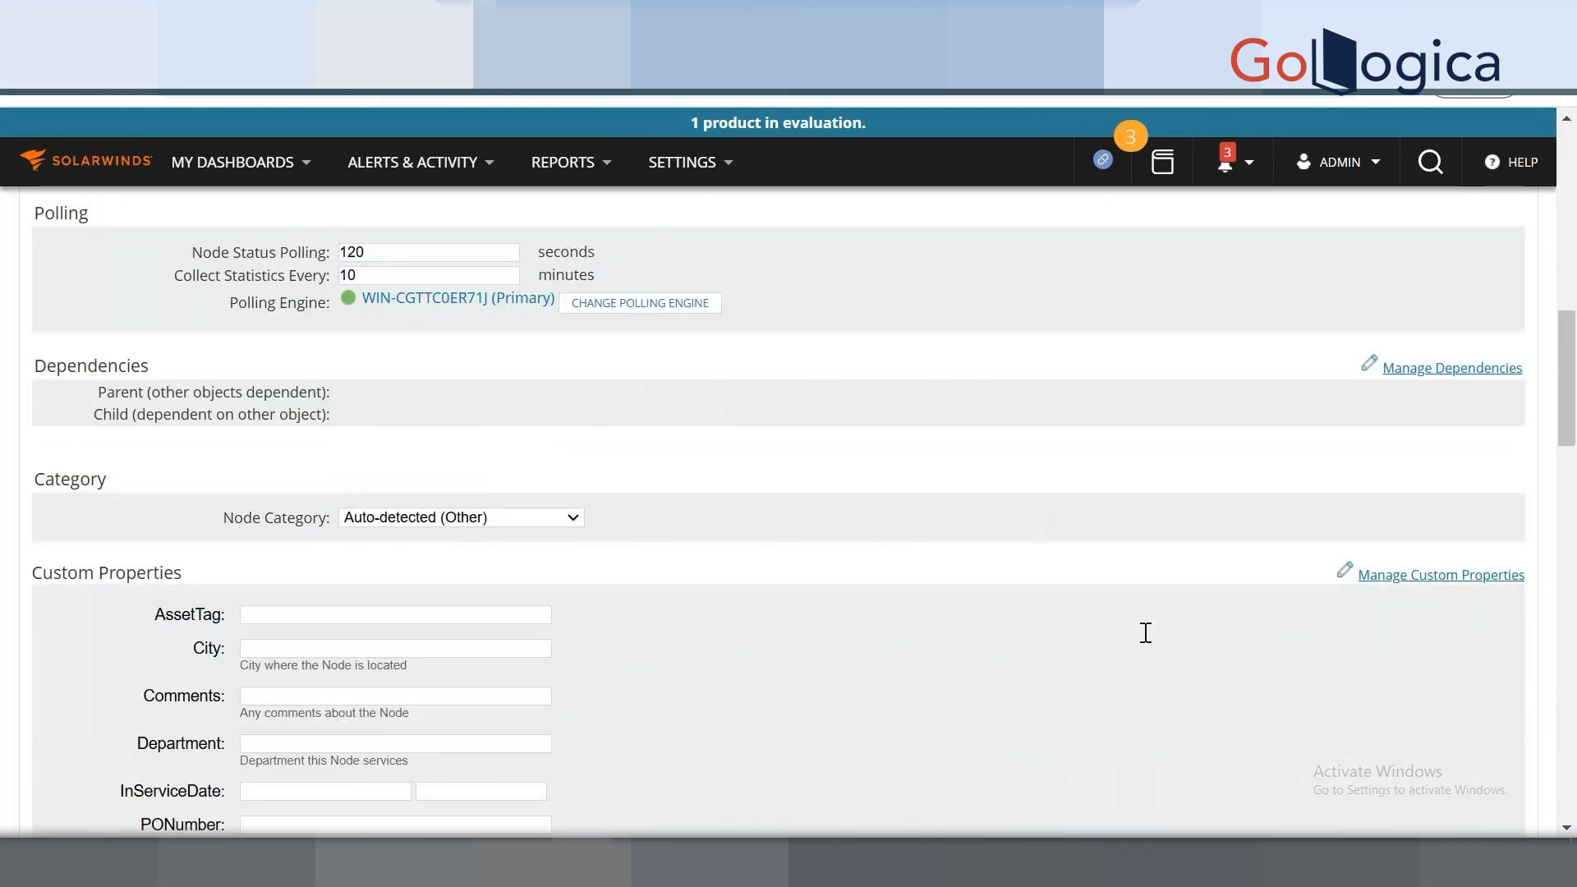
pyautogui.scroll(2, 997, 639)
pyautogui.scroll(3, 996, 633)
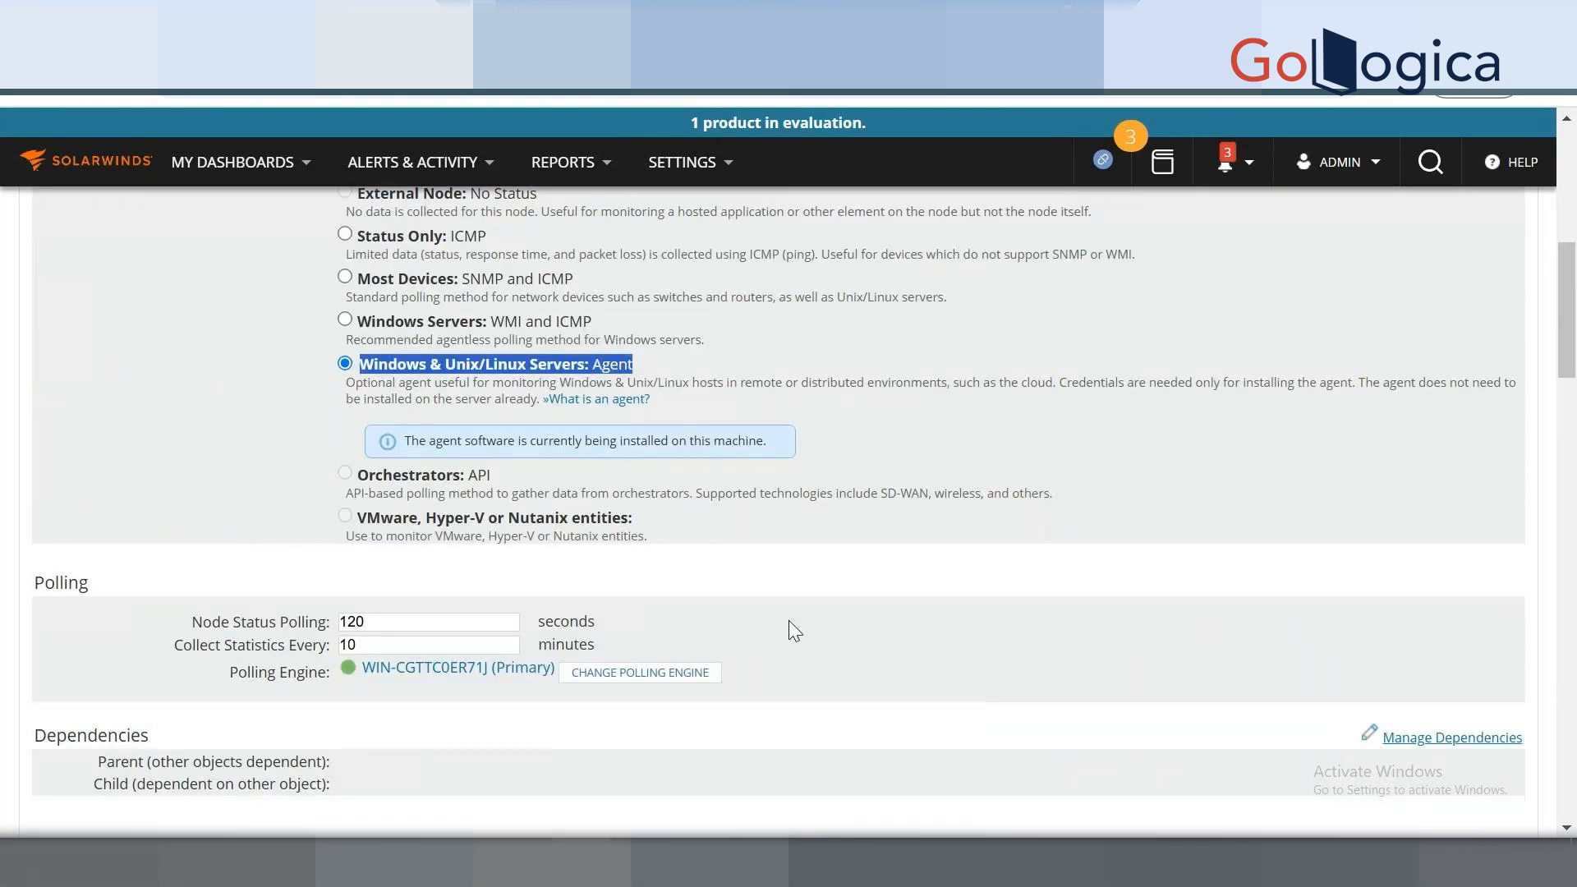
pyautogui.scroll(2, 791, 629)
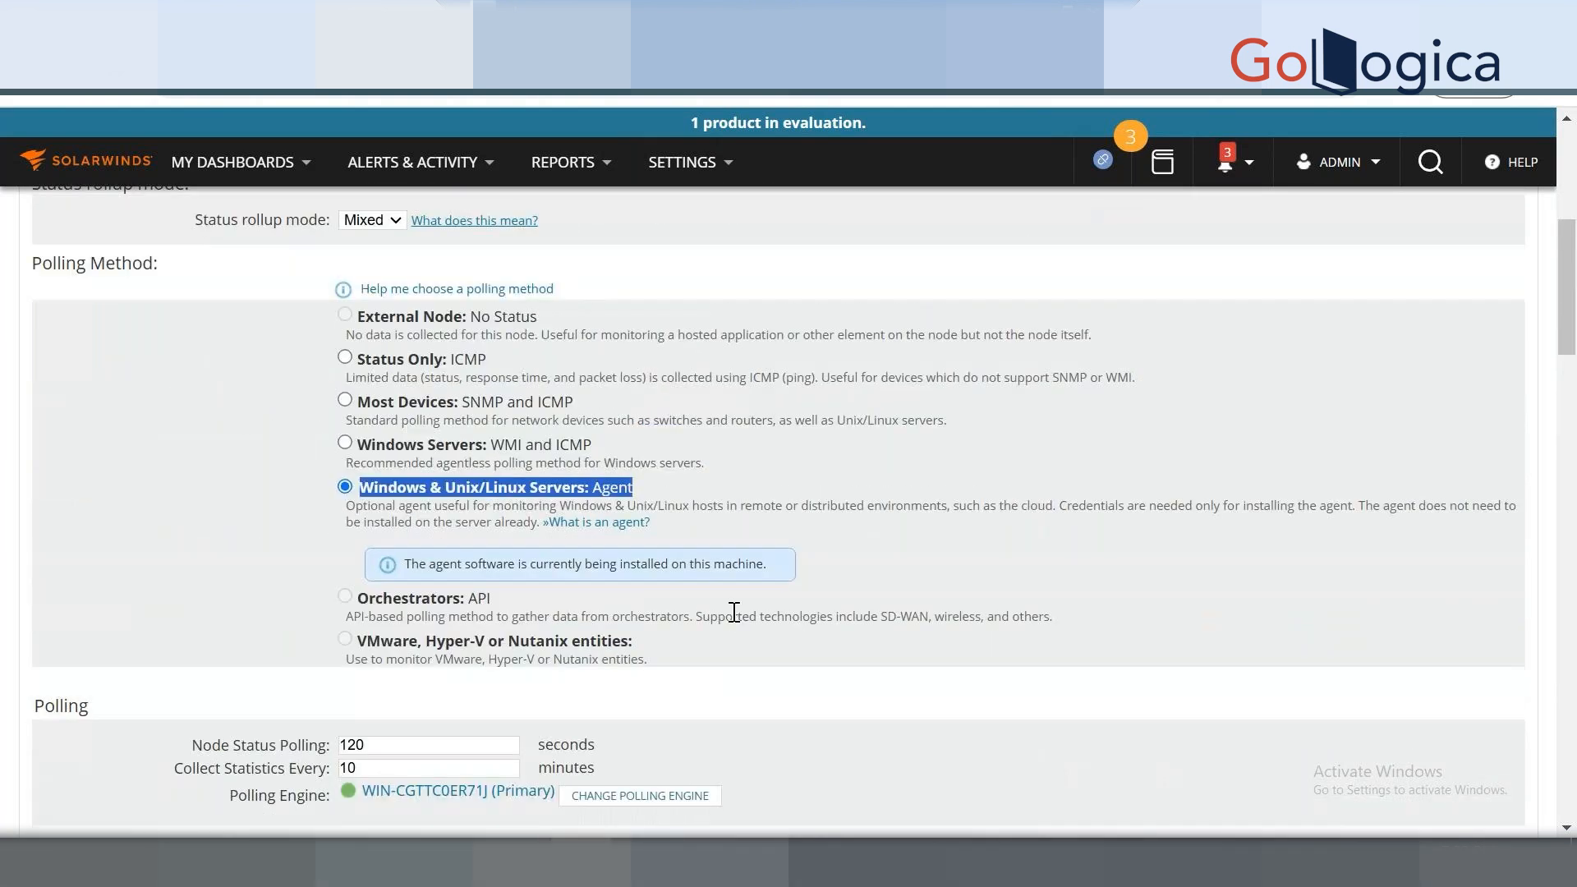
pyautogui.scroll(-6, 118, 509)
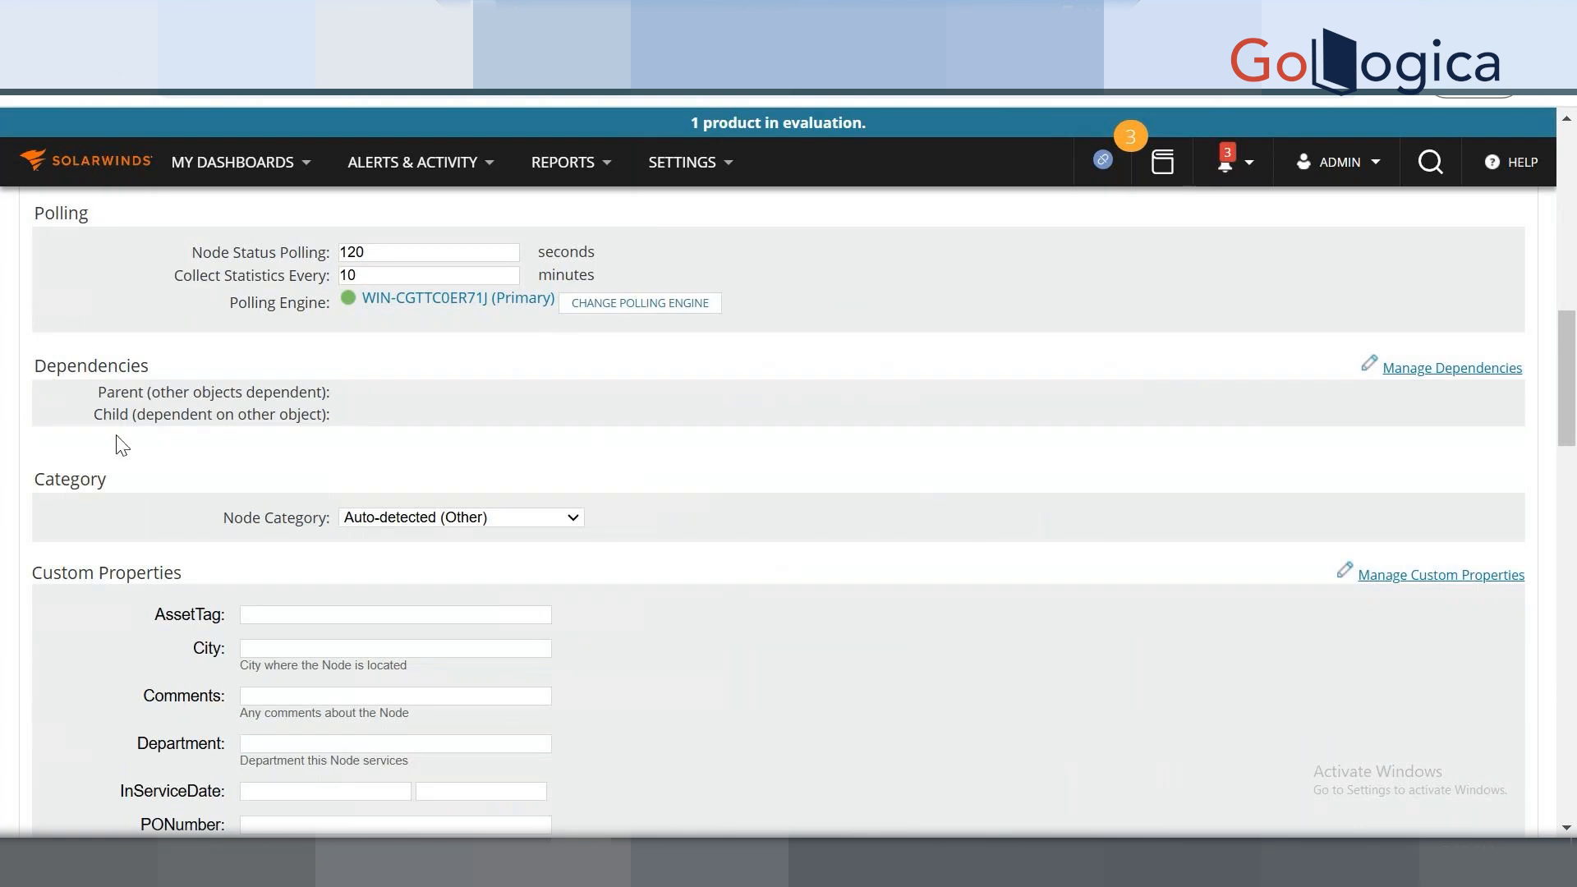
pyautogui.scroll(-7, 220, 658)
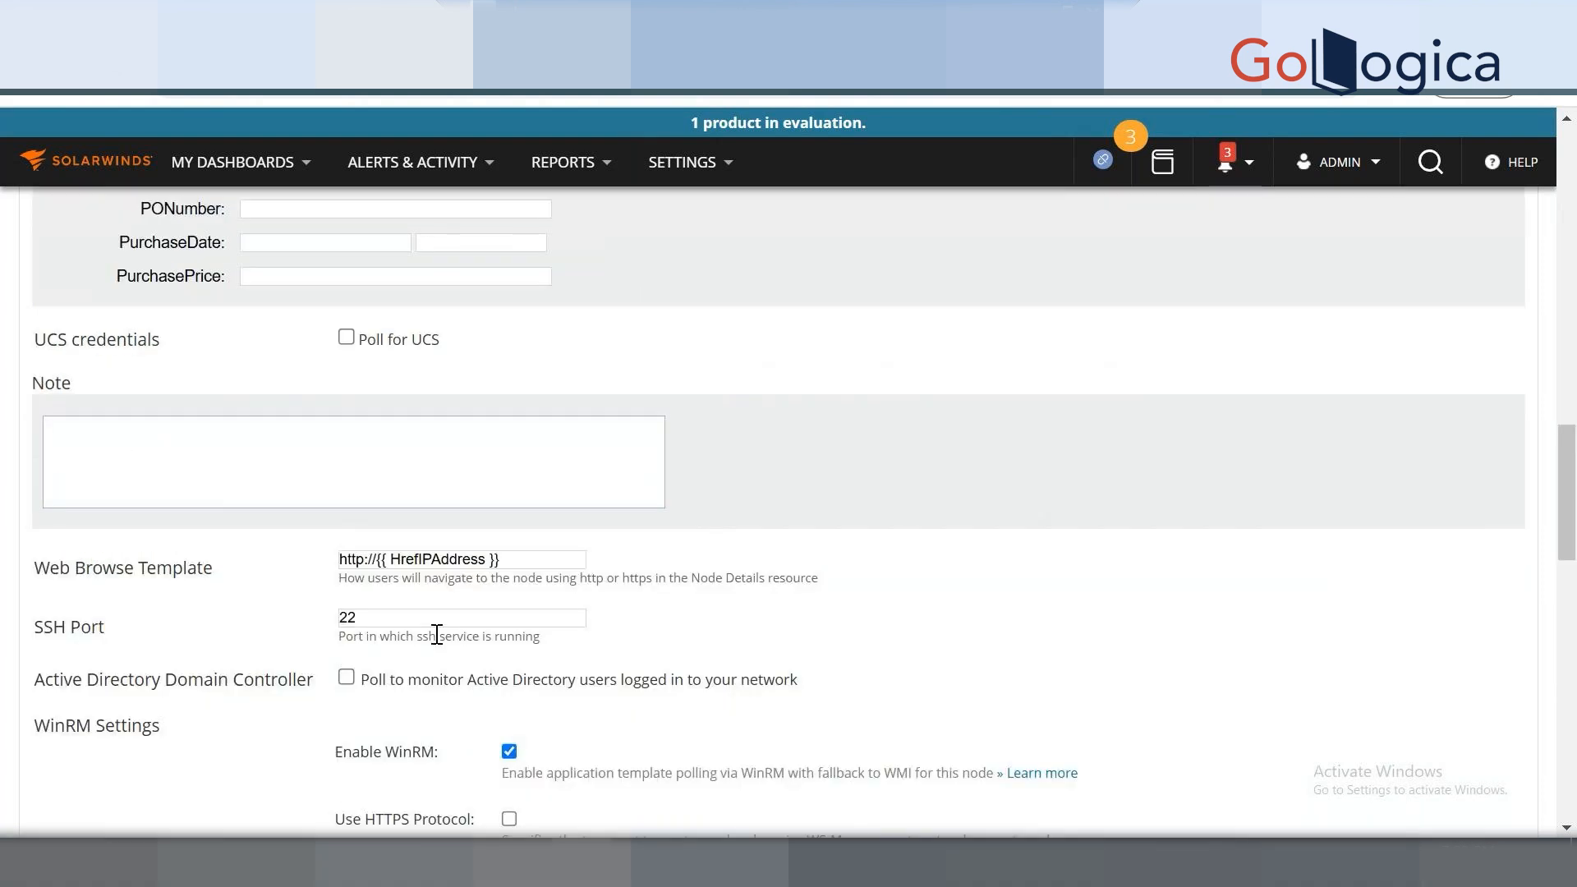
pyautogui.scroll(-15, 436, 634)
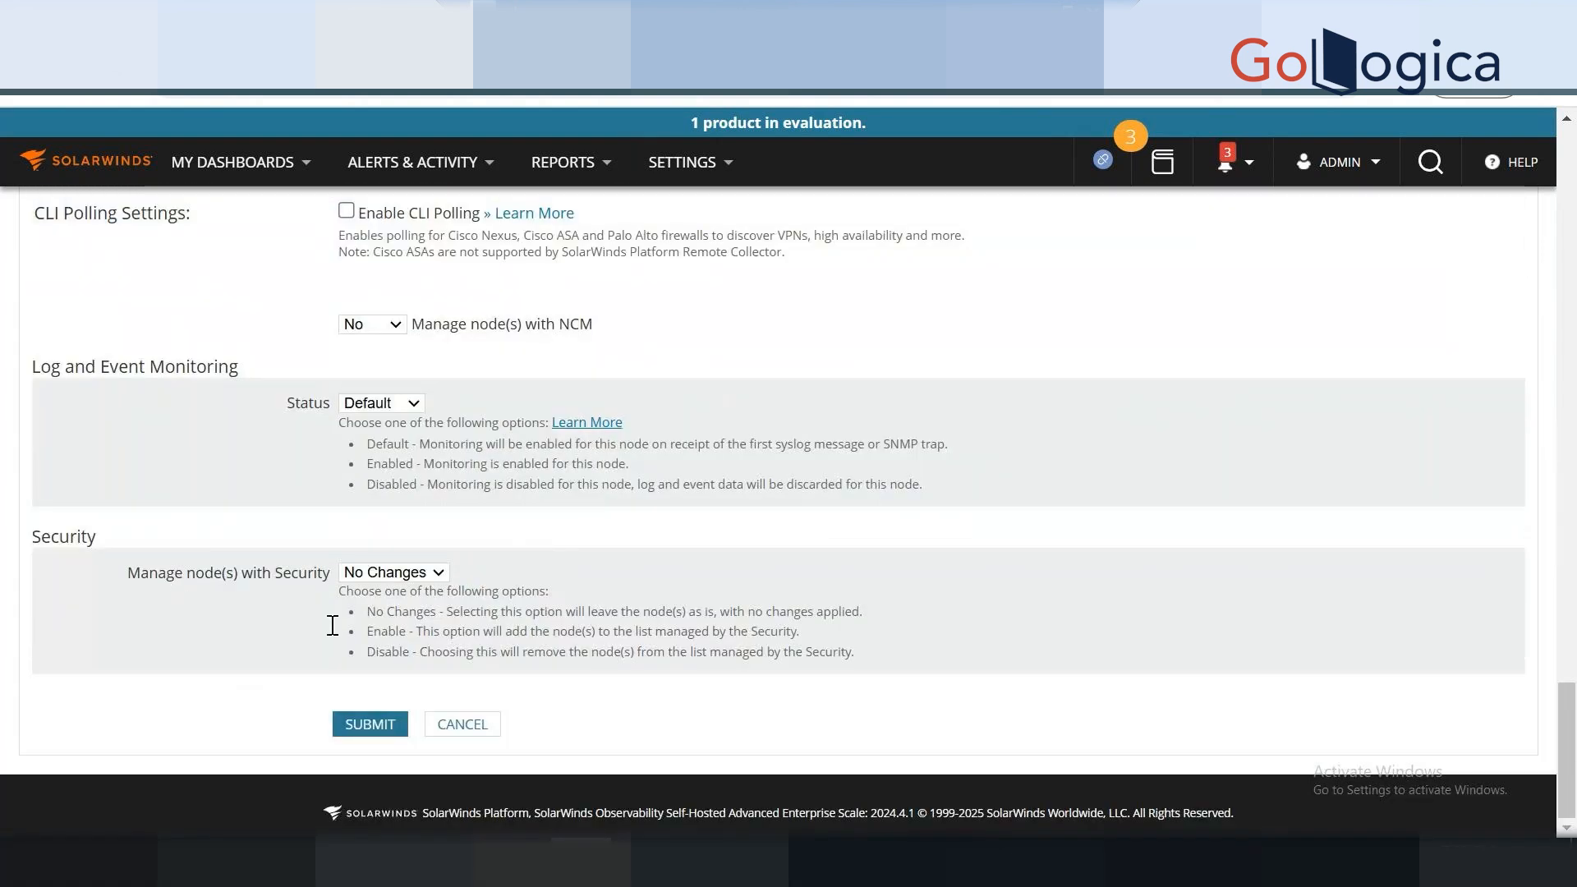
pyautogui.click(462, 724)
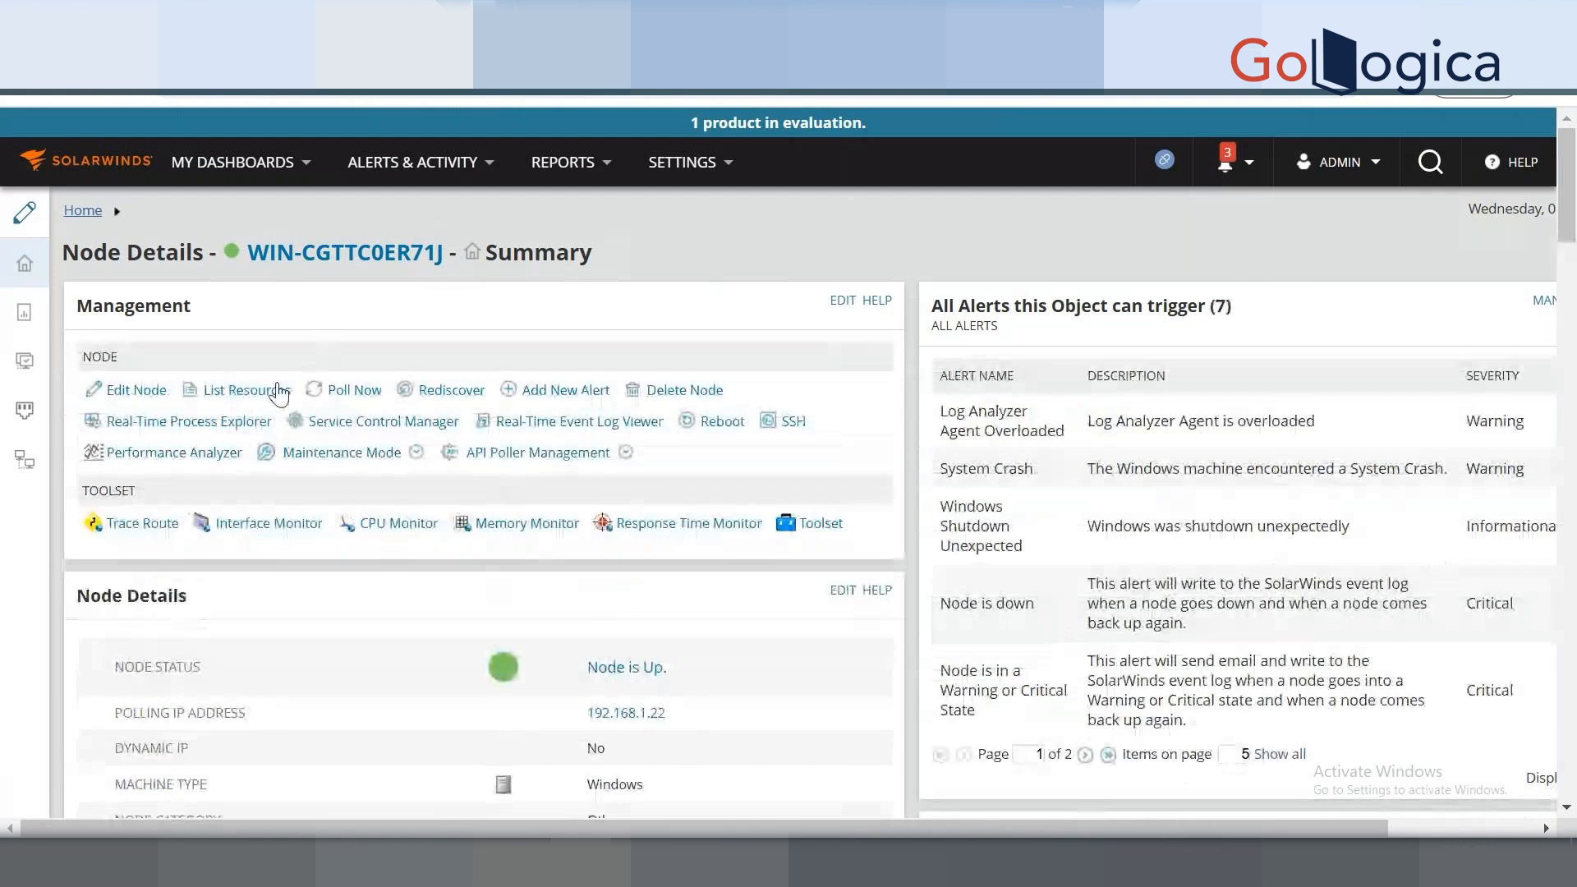
# List the node's resources and highlight the WIN-CGTTC0ER71J name in the page title.
pyautogui.click(279, 391)
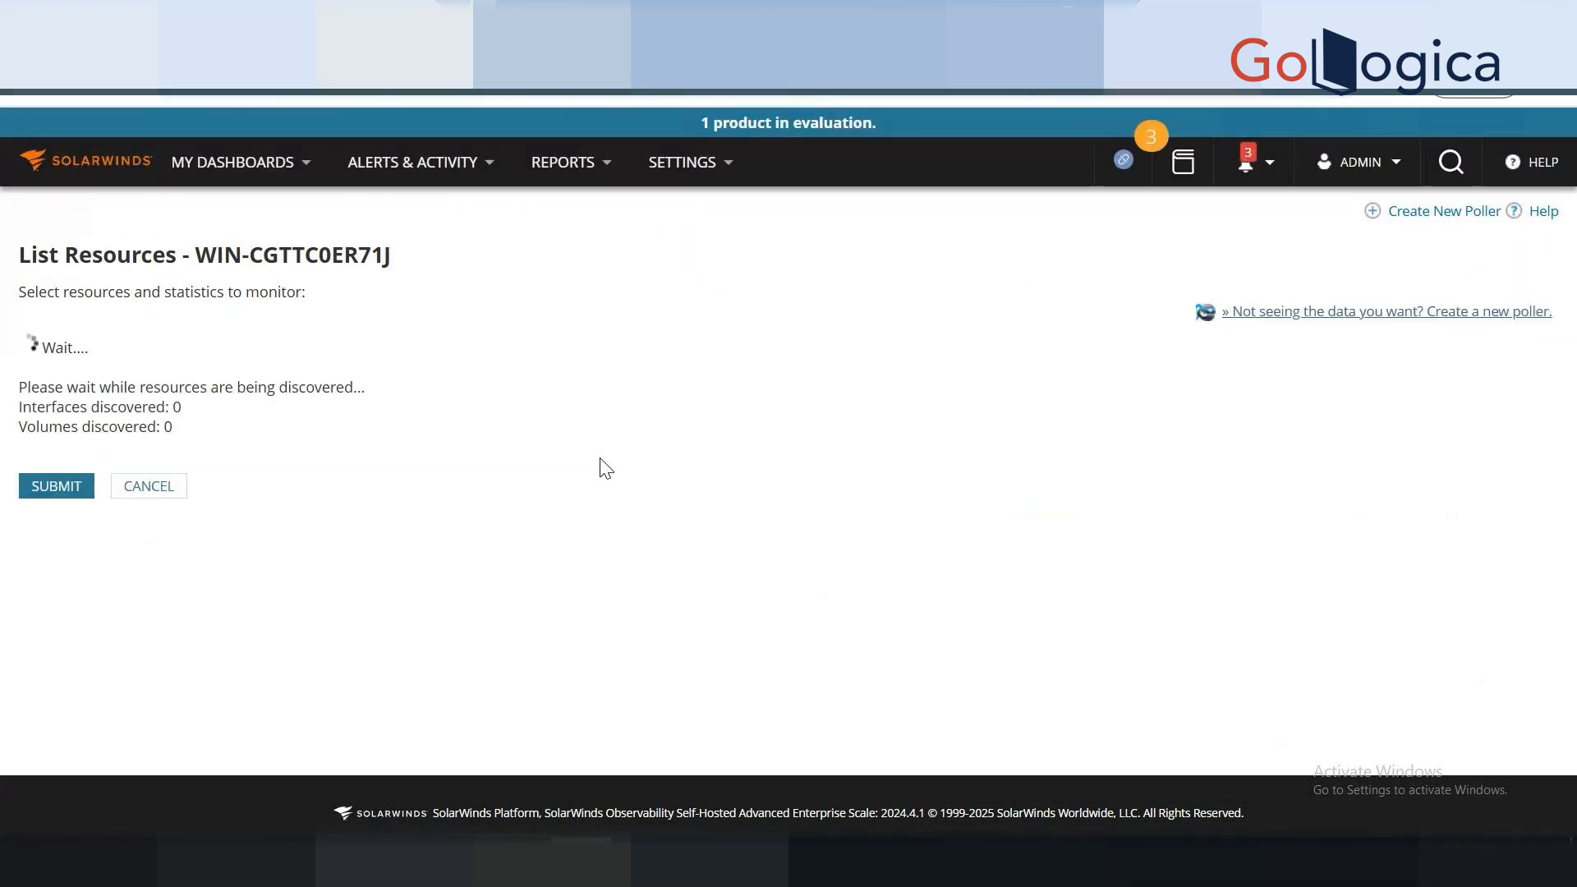
pyautogui.doubleClick(279, 253)
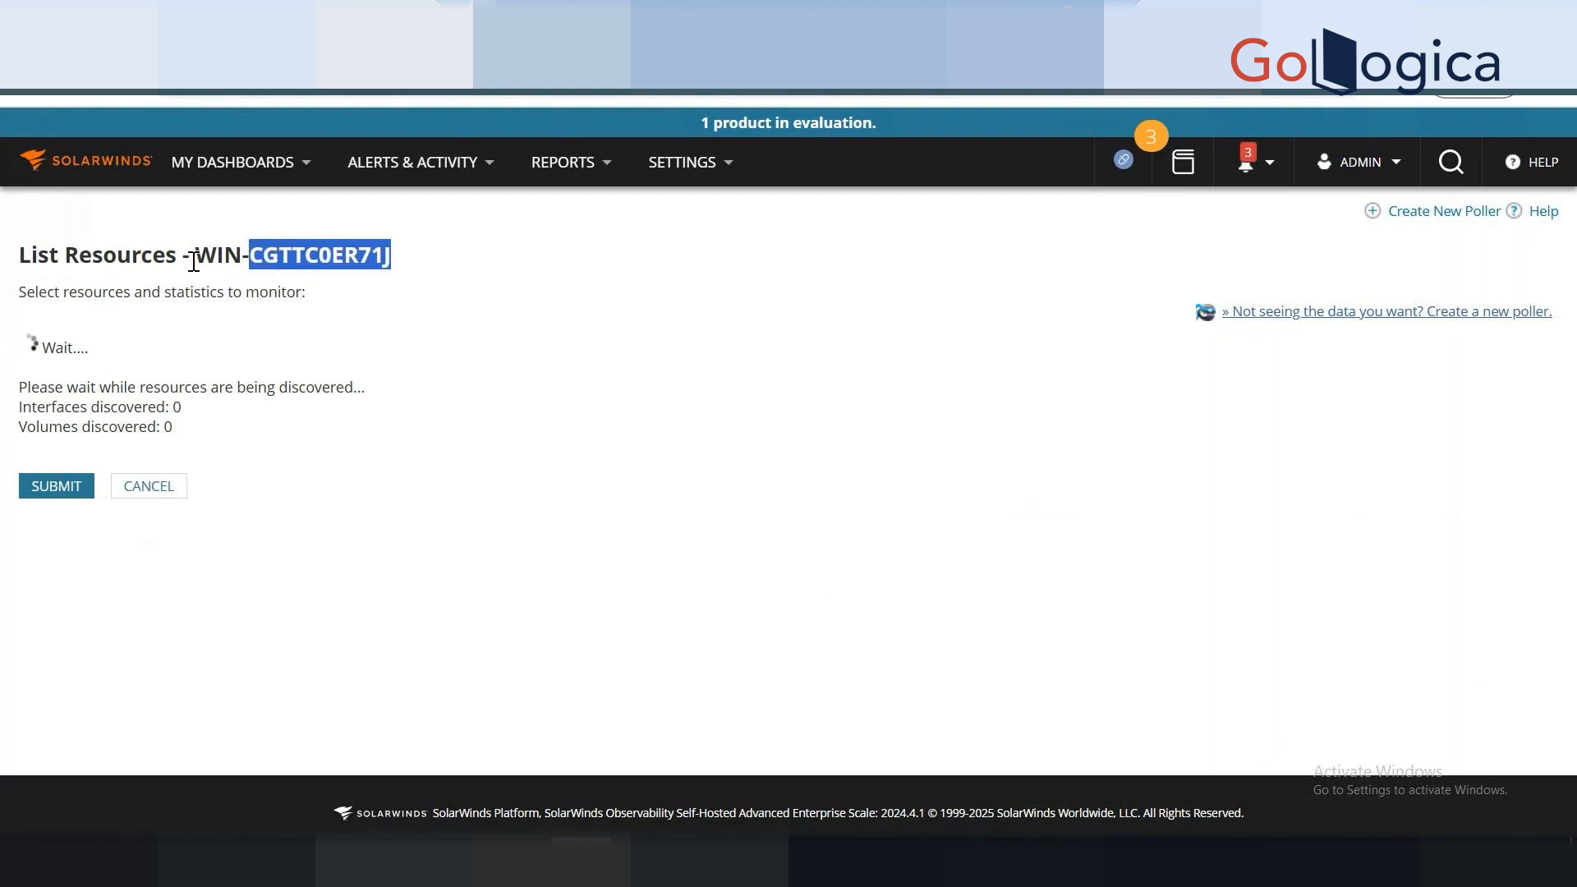
pyautogui.moveTo(194, 262); pyautogui.dragTo(394, 263)
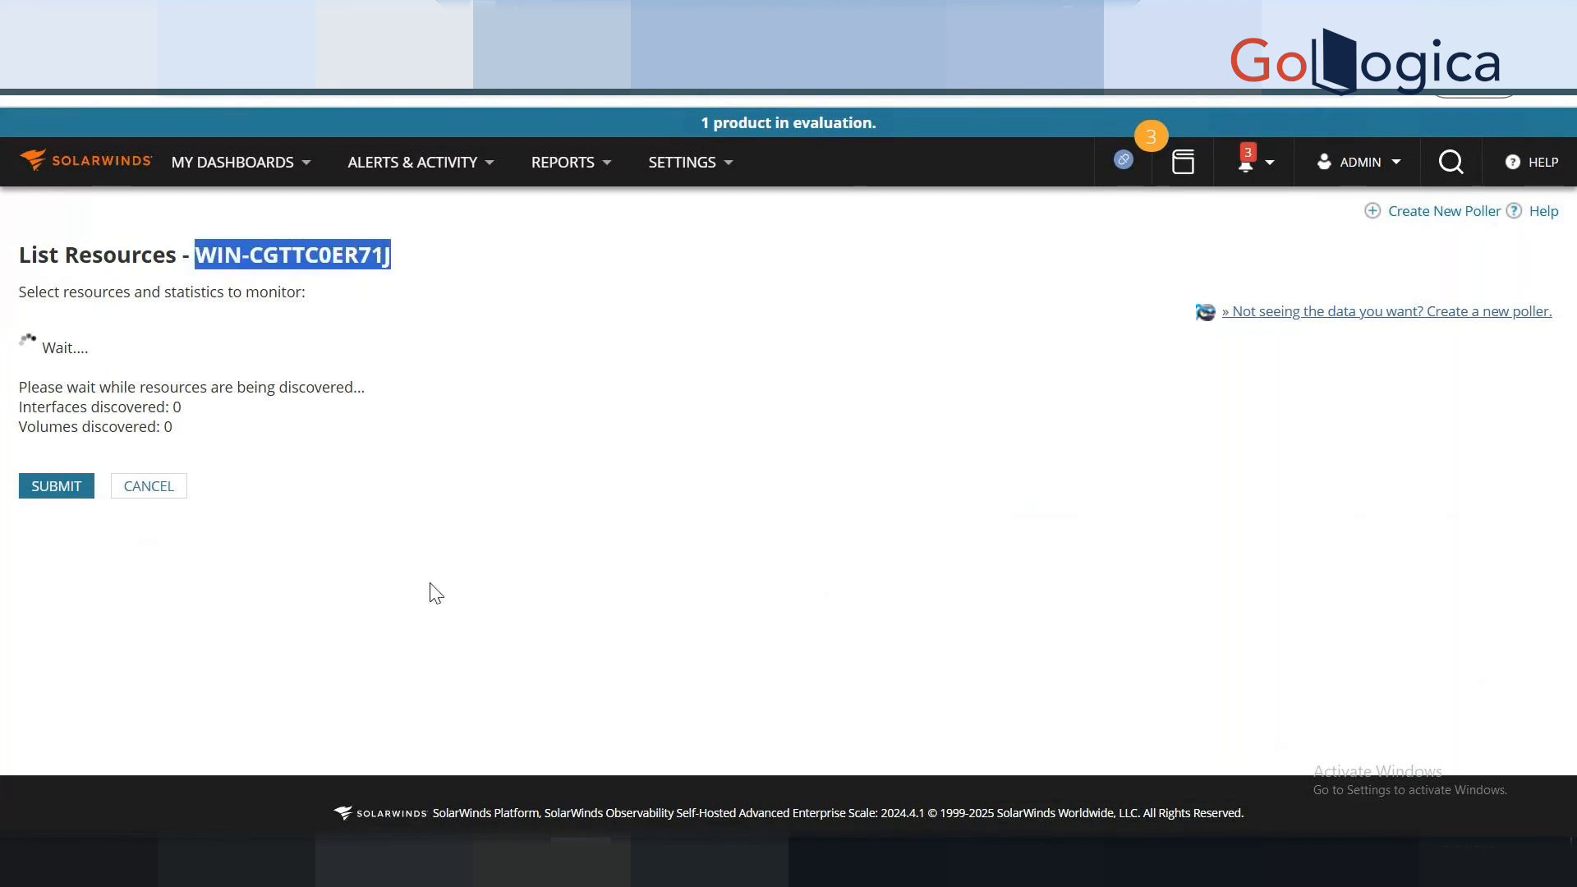
pyautogui.doubleClick(266, 257)
pyautogui.moveTo(198, 254); pyautogui.dragTo(396, 262)
pyautogui.click(23, 249)
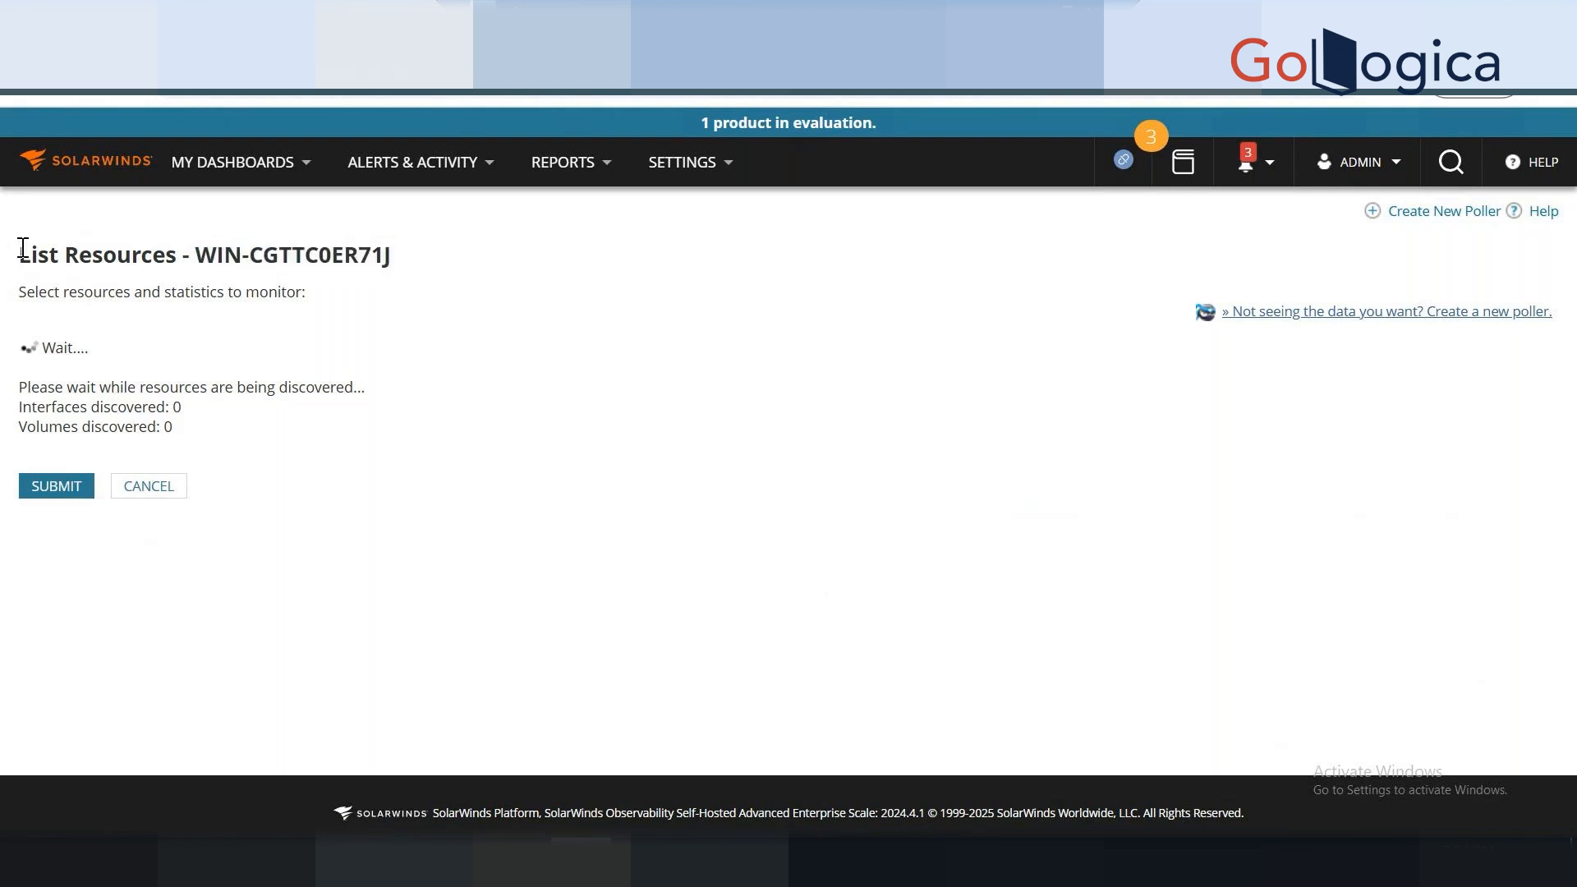
pyautogui.moveTo(23, 249); pyautogui.dragTo(394, 254)
pyautogui.click(498, 342)
pyautogui.moveTo(393, 257); pyautogui.dragTo(16, 273)
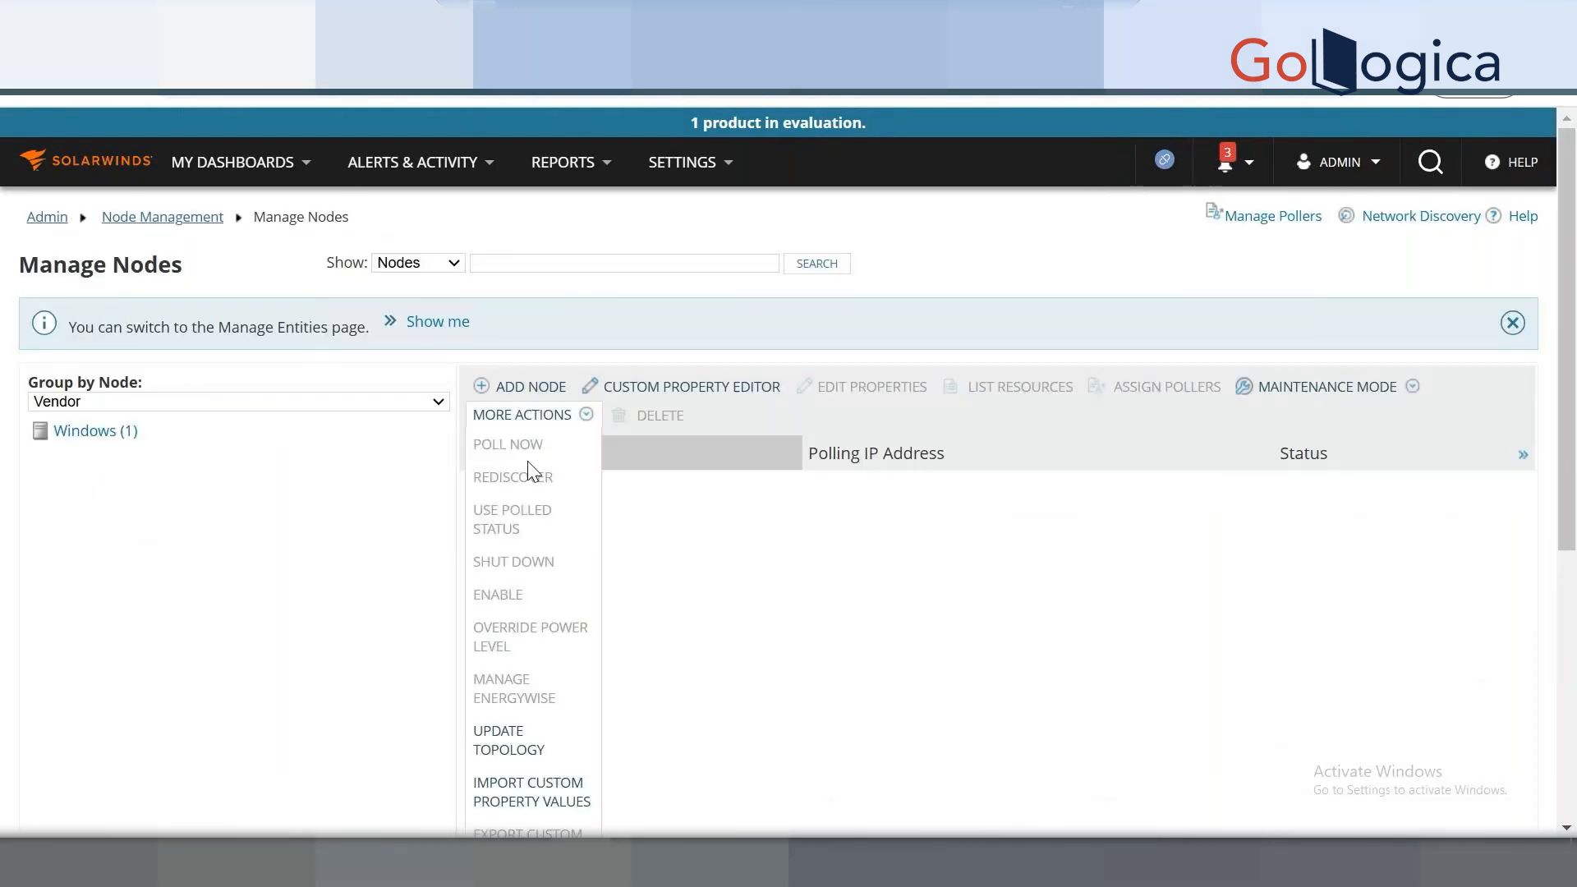
# Select WIN-CGTTC0ER71J in the Windows node group and list its resources.
pyautogui.click(121, 432)
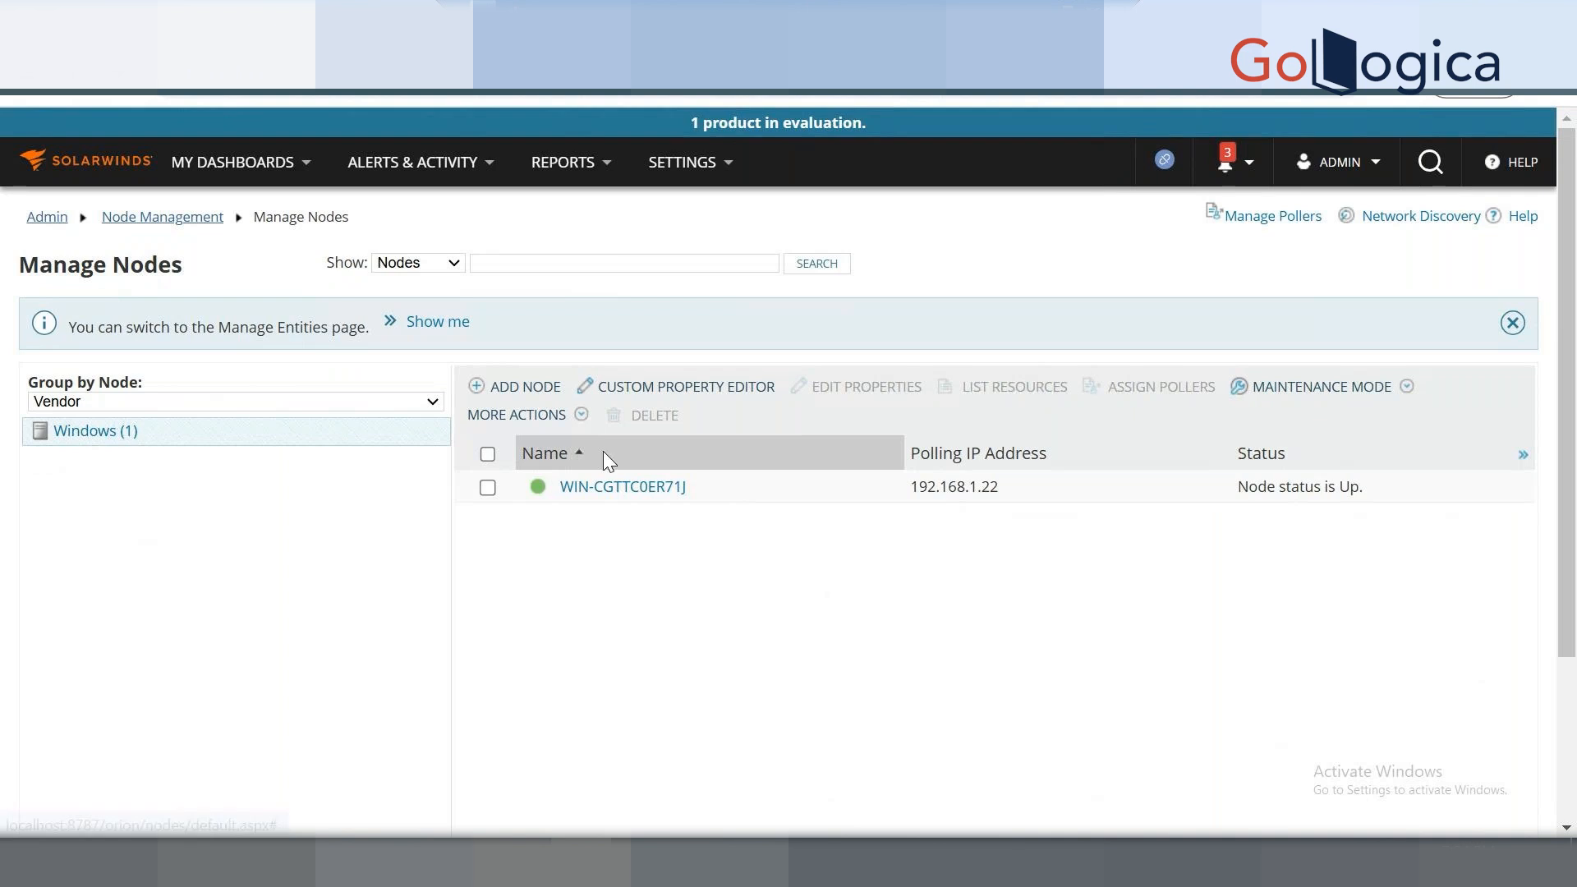
pyautogui.click(488, 490)
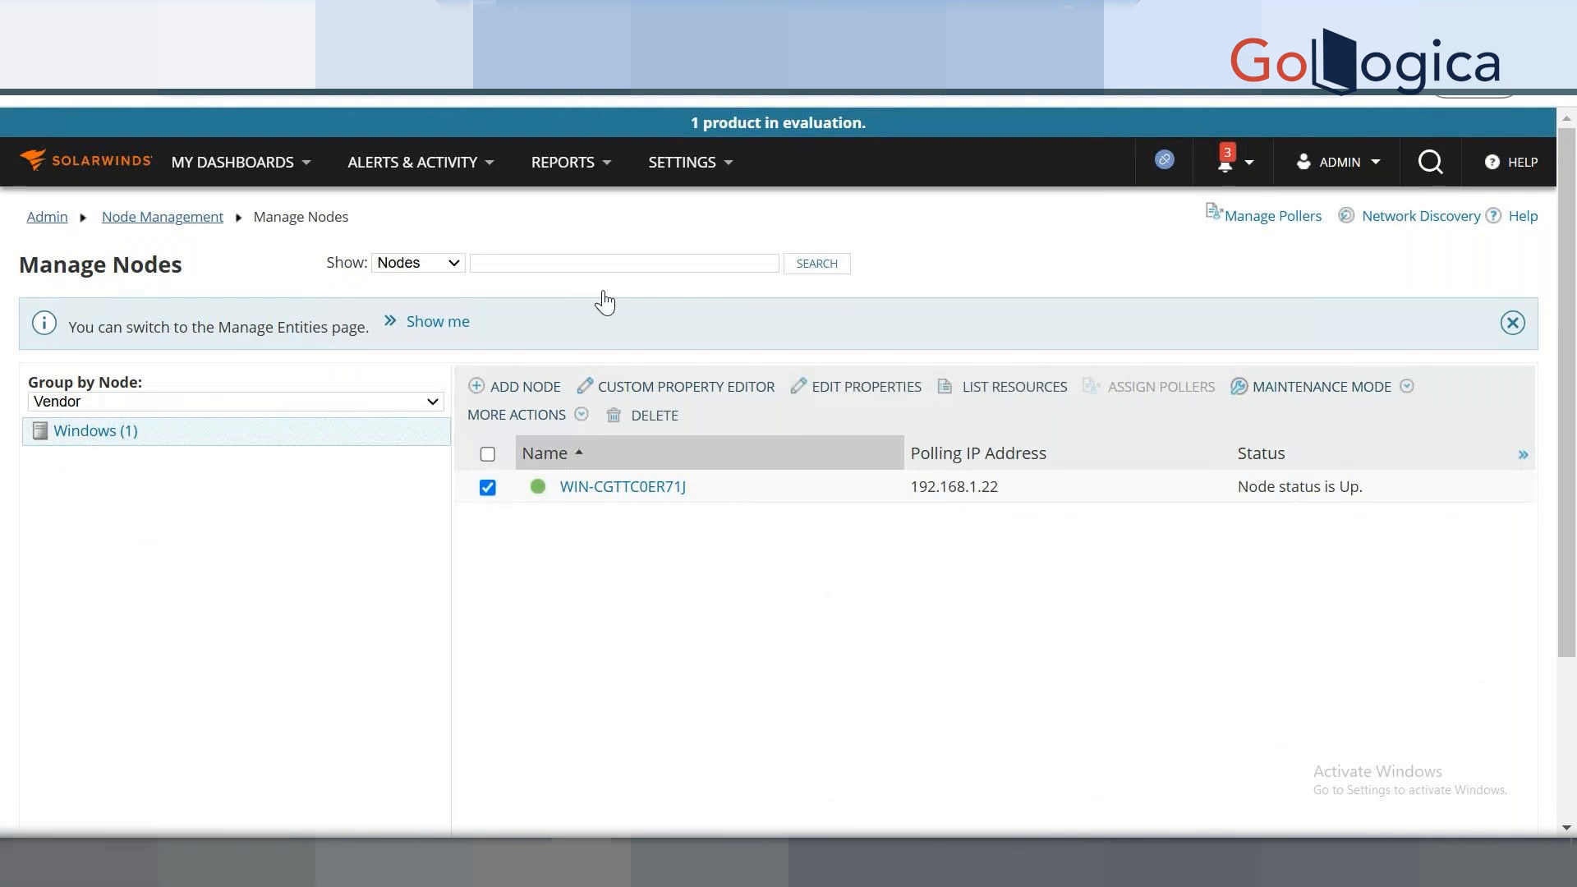
pyautogui.moveTo(706, 168)
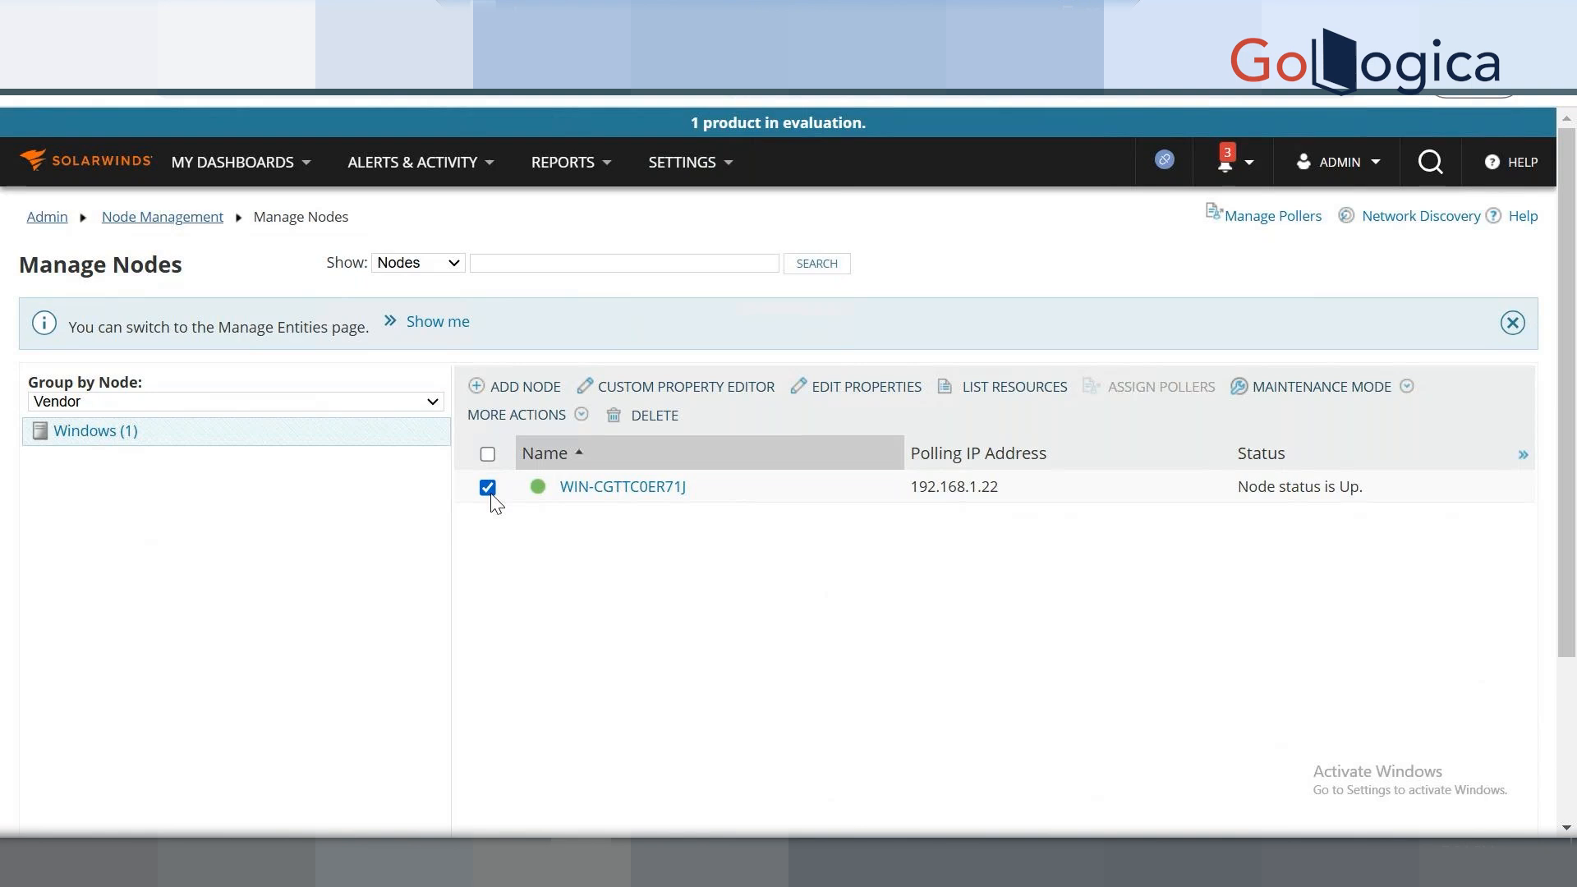
pyautogui.click(953, 394)
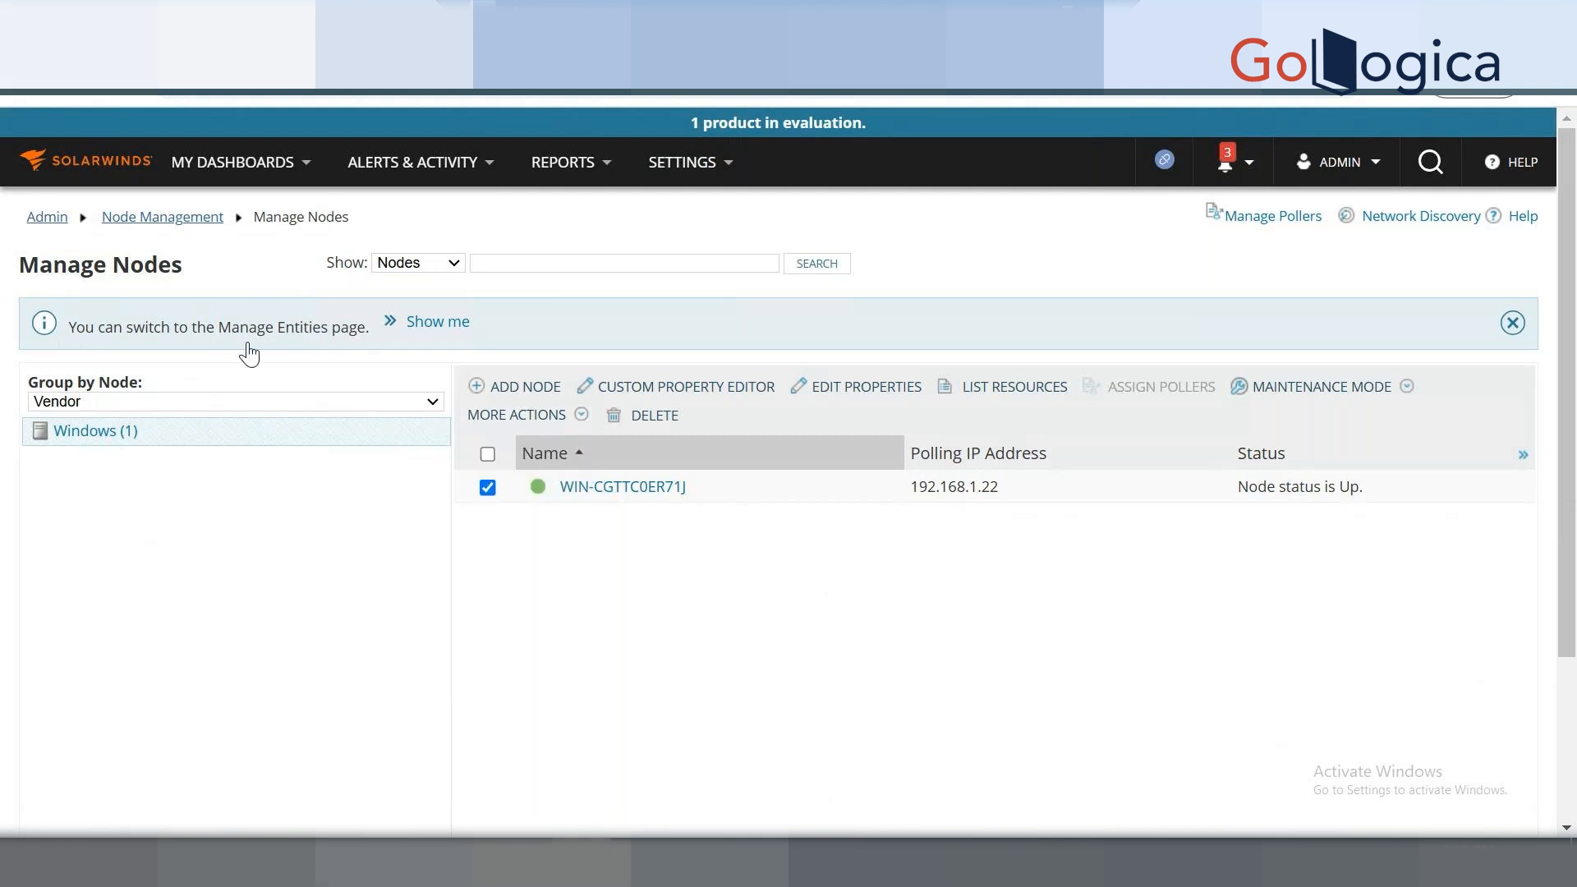
pyautogui.moveTo(517, 414)
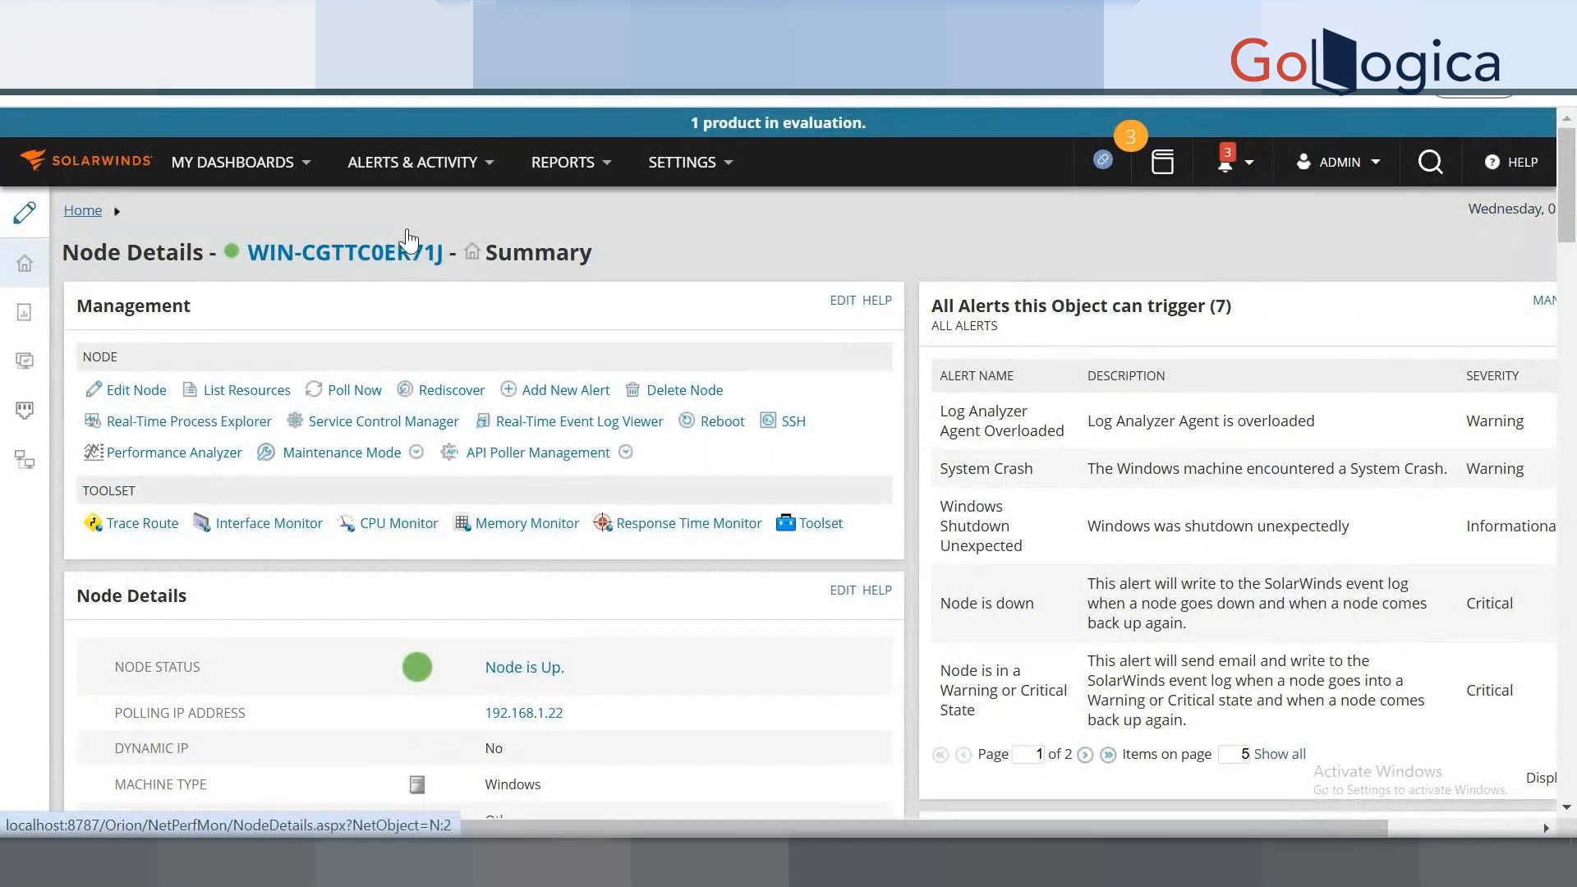
# Review WIN-CGTTC0ER71J's discovered resources, including the CPU & Memory entry.
pyautogui.moveTo(248, 261); pyautogui.dragTo(448, 267)
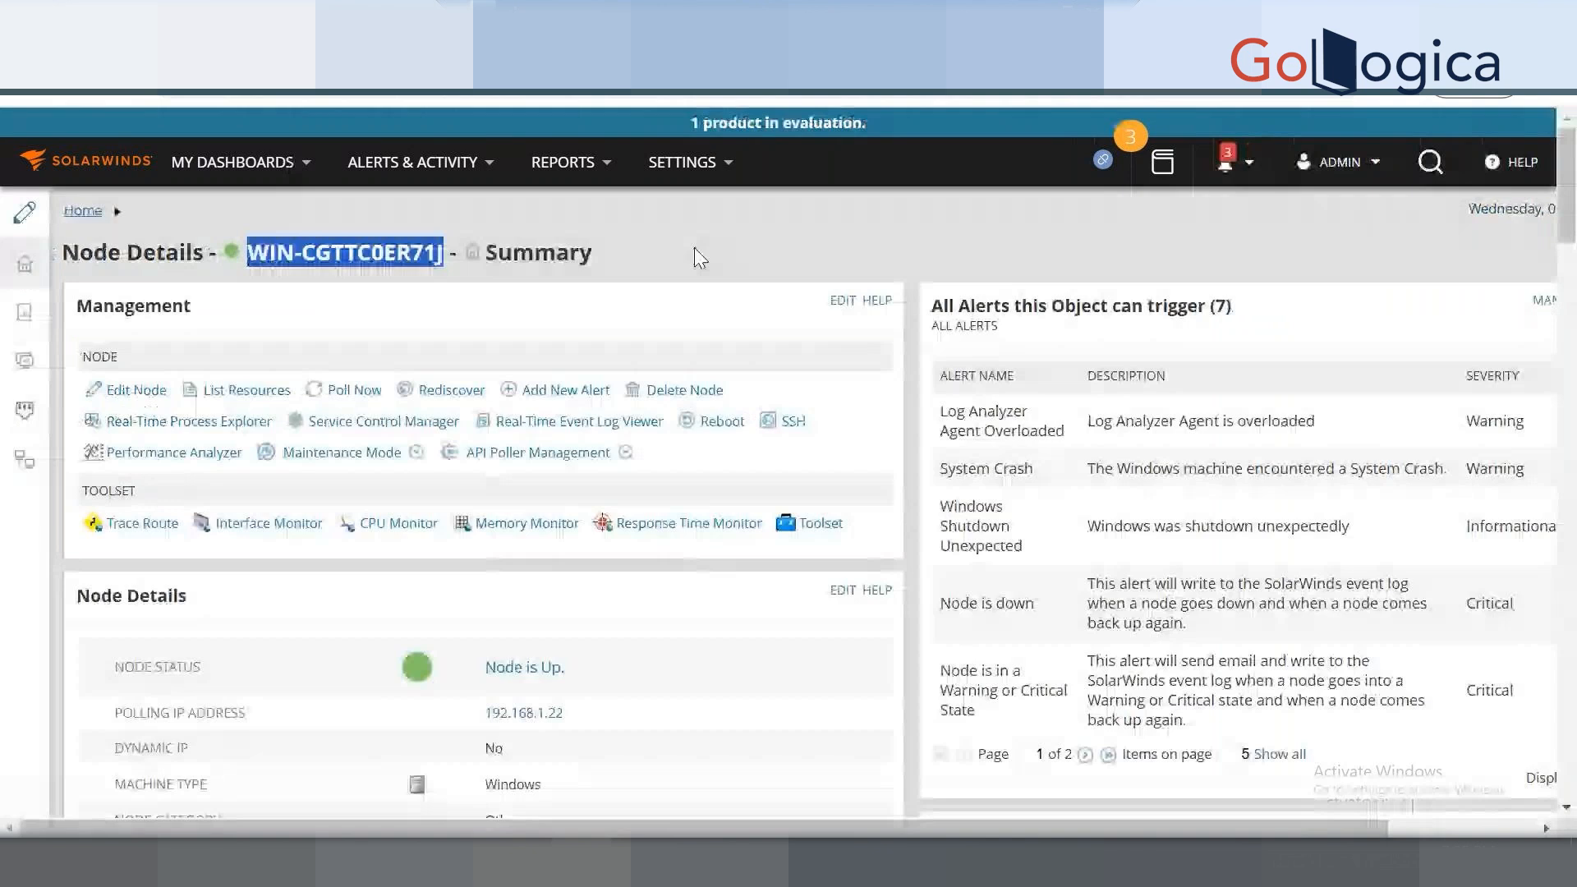
pyautogui.click(696, 245)
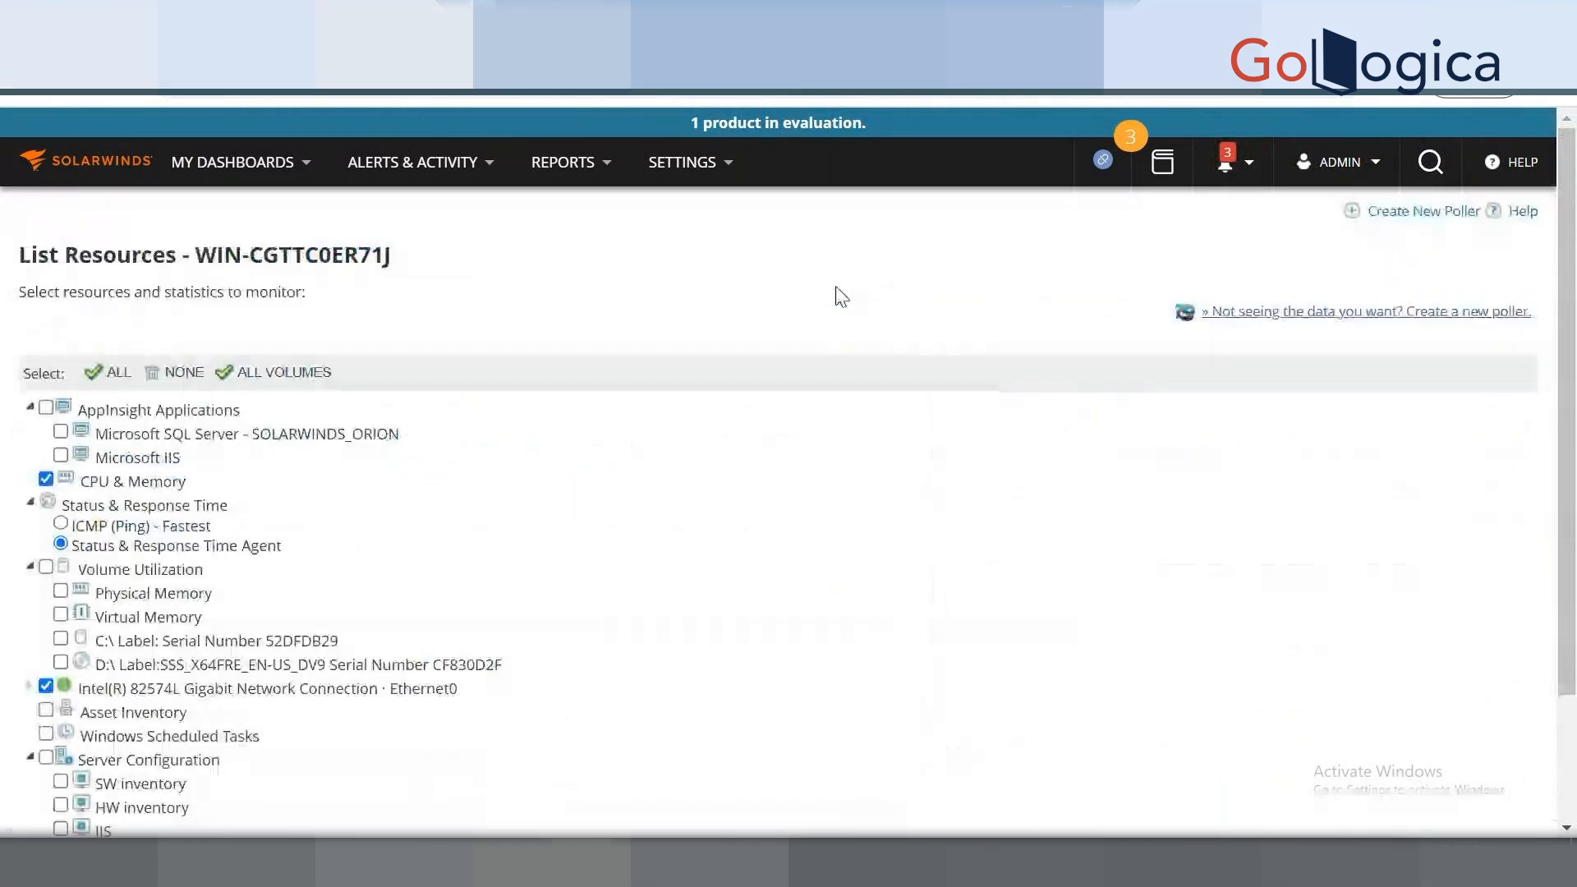
pyautogui.scroll(-2, 292, 538)
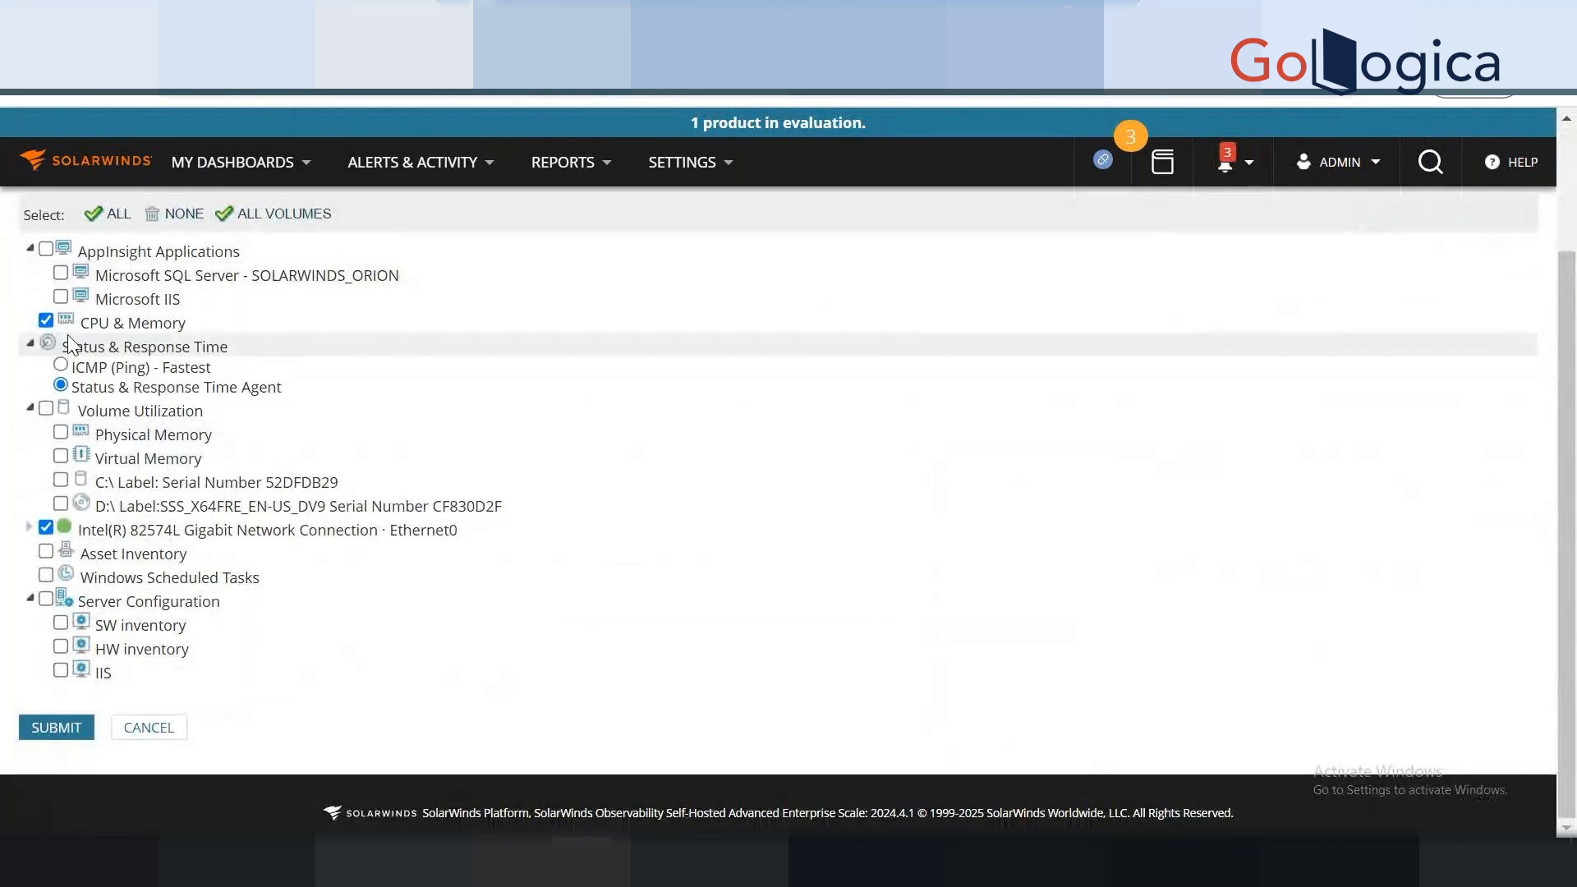
pyautogui.moveTo(80, 324); pyautogui.dragTo(170, 331)
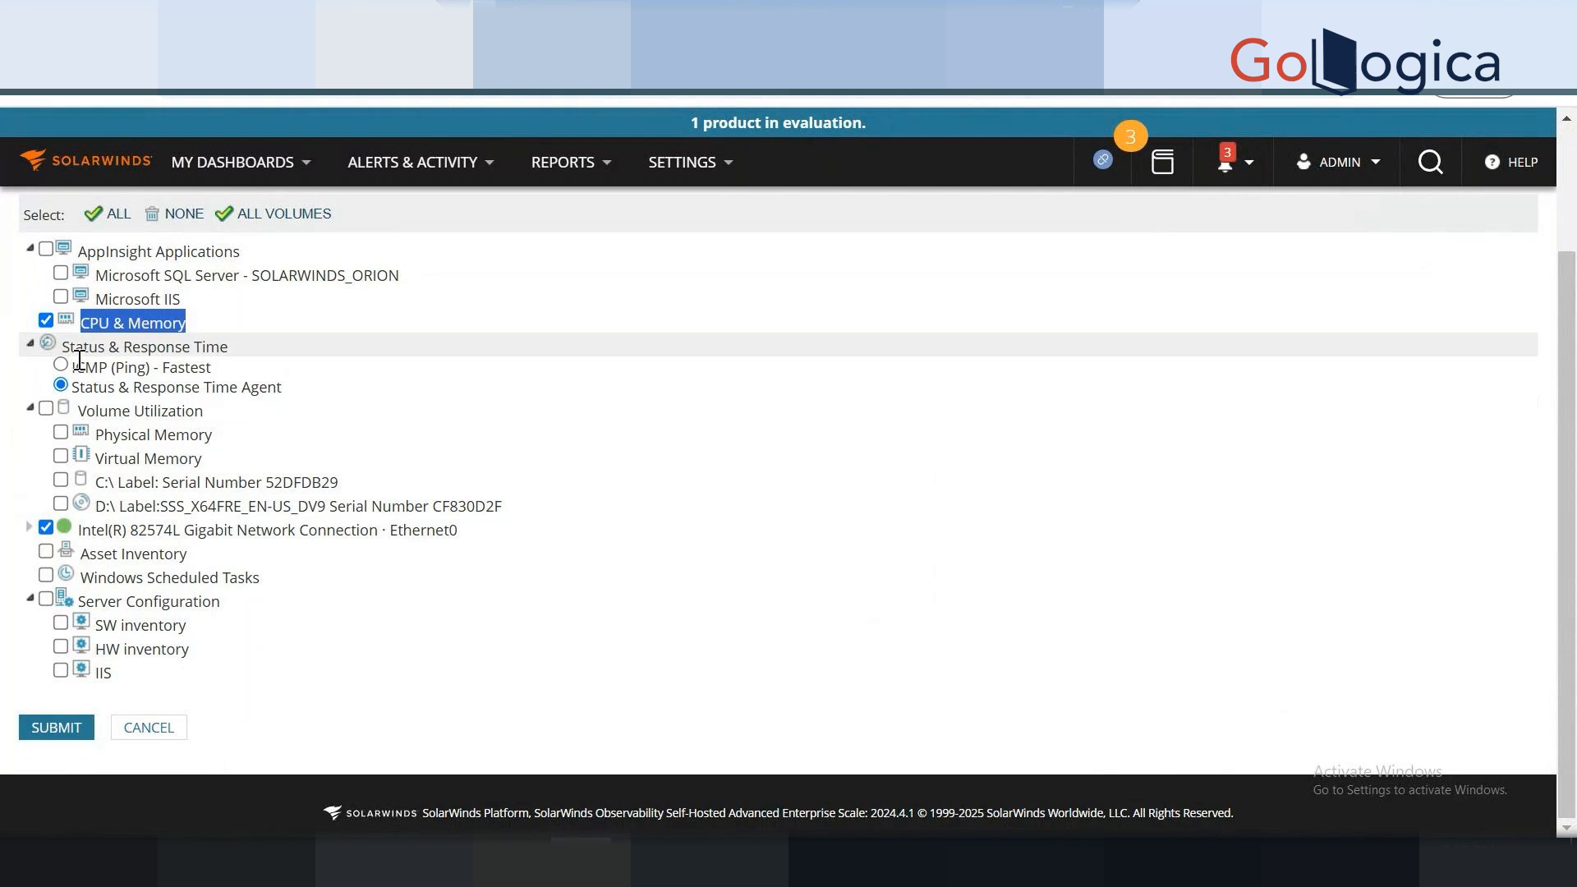
pyautogui.moveTo(109, 354); pyautogui.dragTo(75, 388)
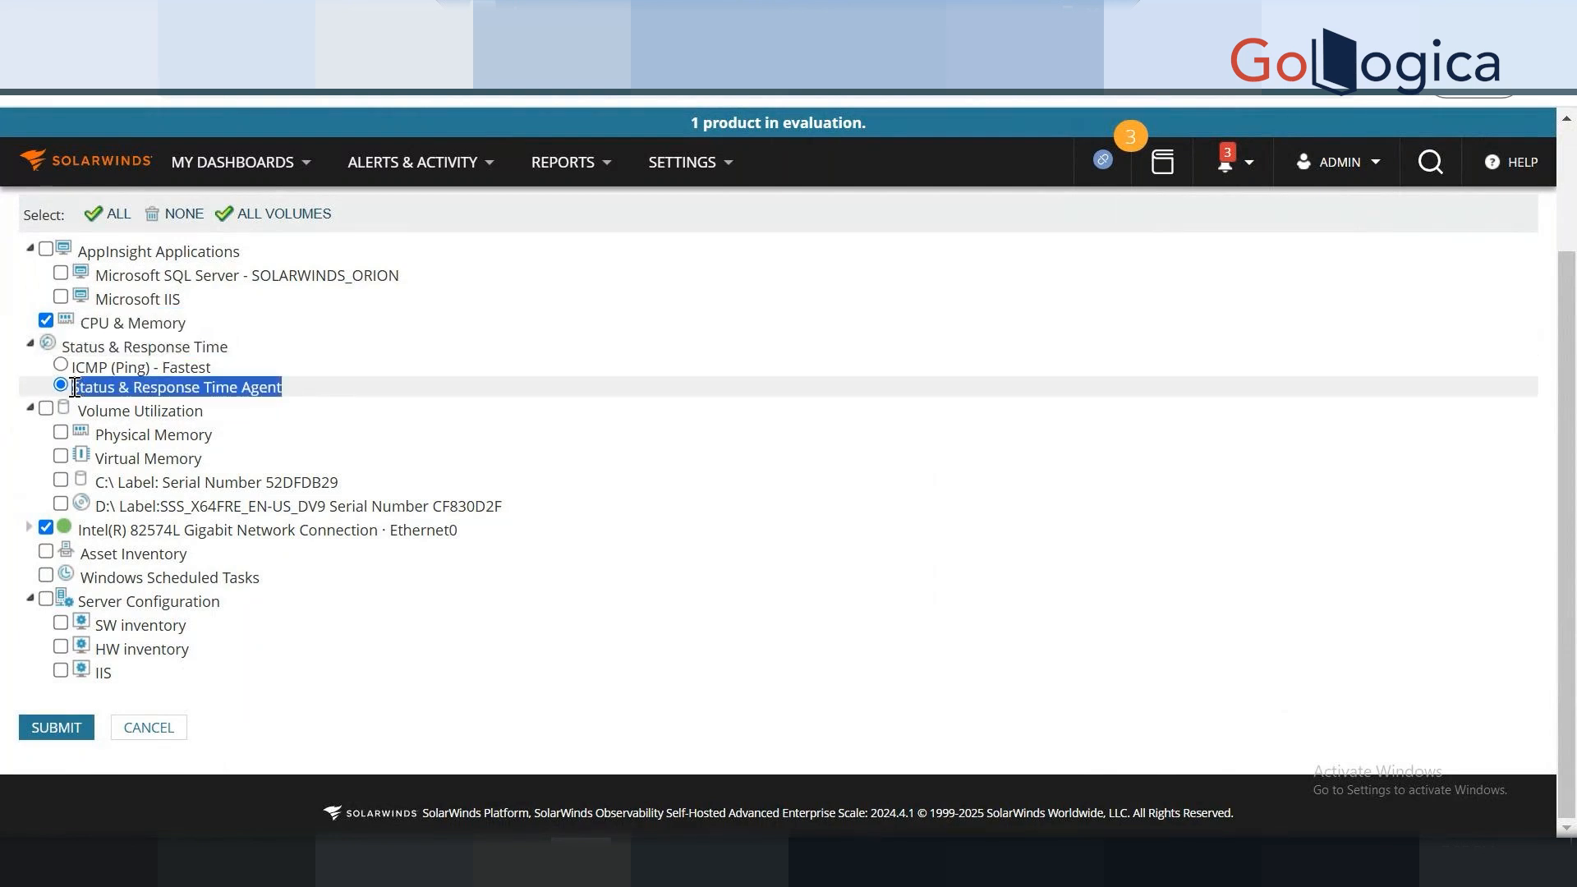
# Set Status & Response Time polling to ICMP (Ping) - Fastest.
pyautogui.click(60, 366)
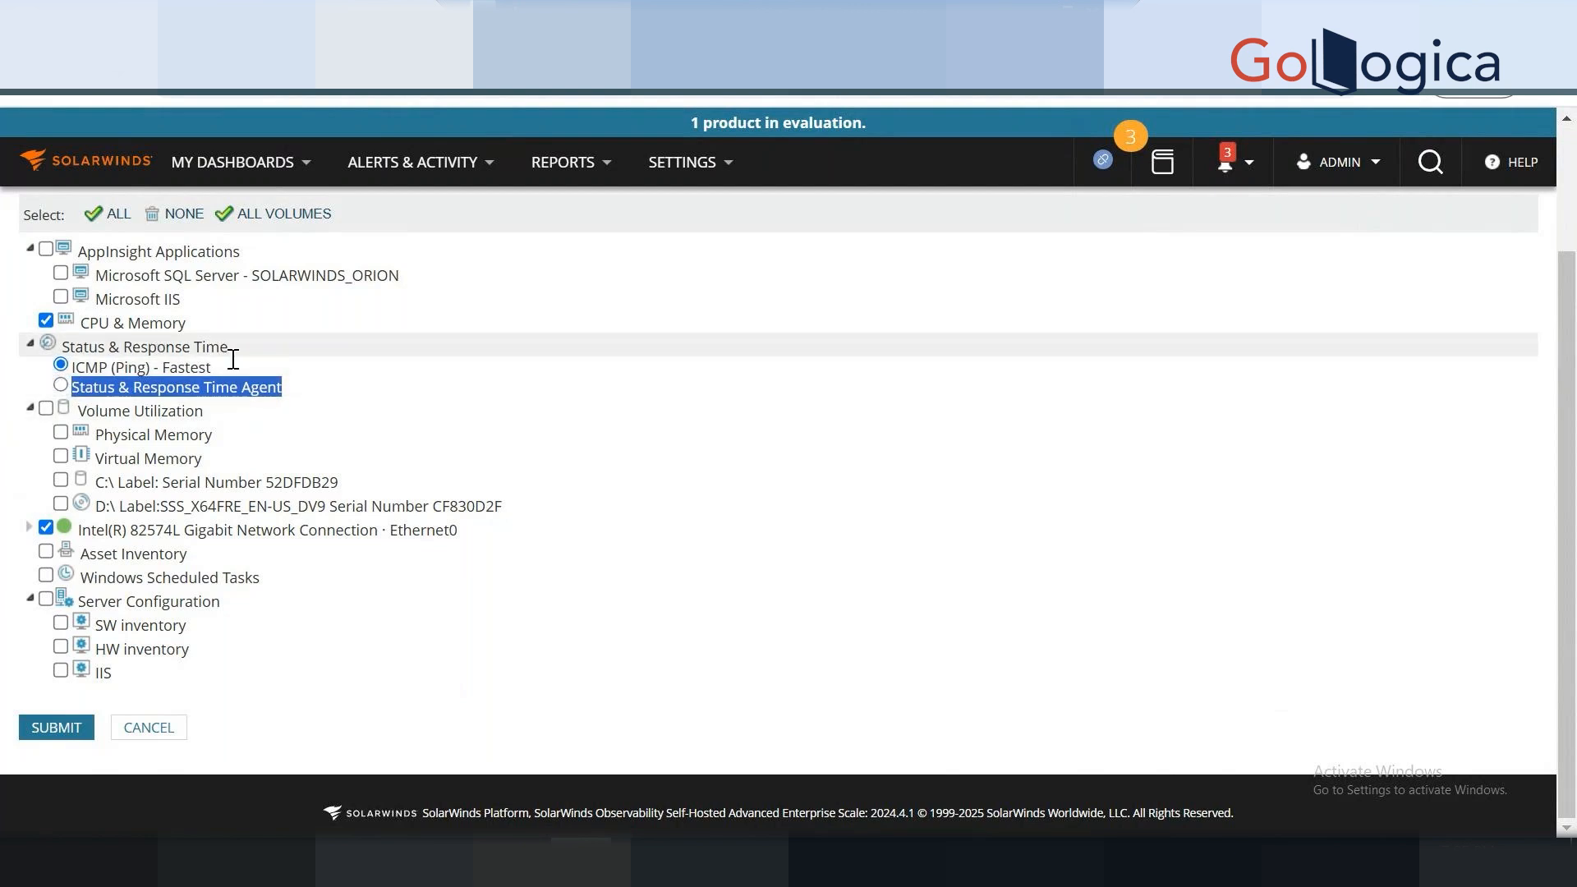
pyautogui.moveTo(232, 353); pyautogui.dragTo(58, 350)
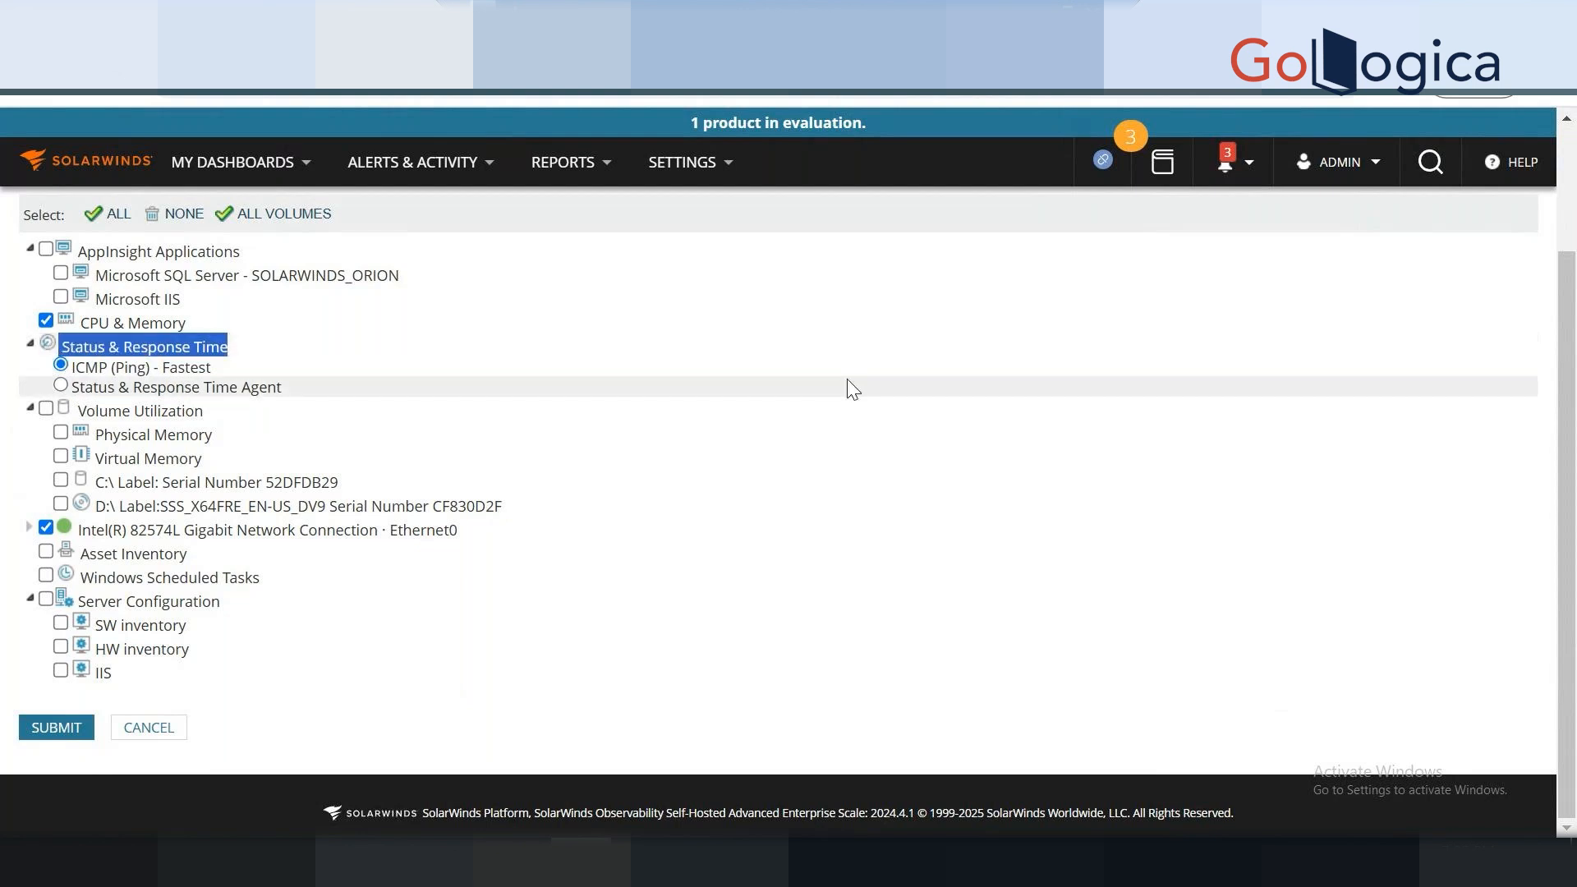
pyautogui.moveTo(167, 367); pyautogui.dragTo(207, 367)
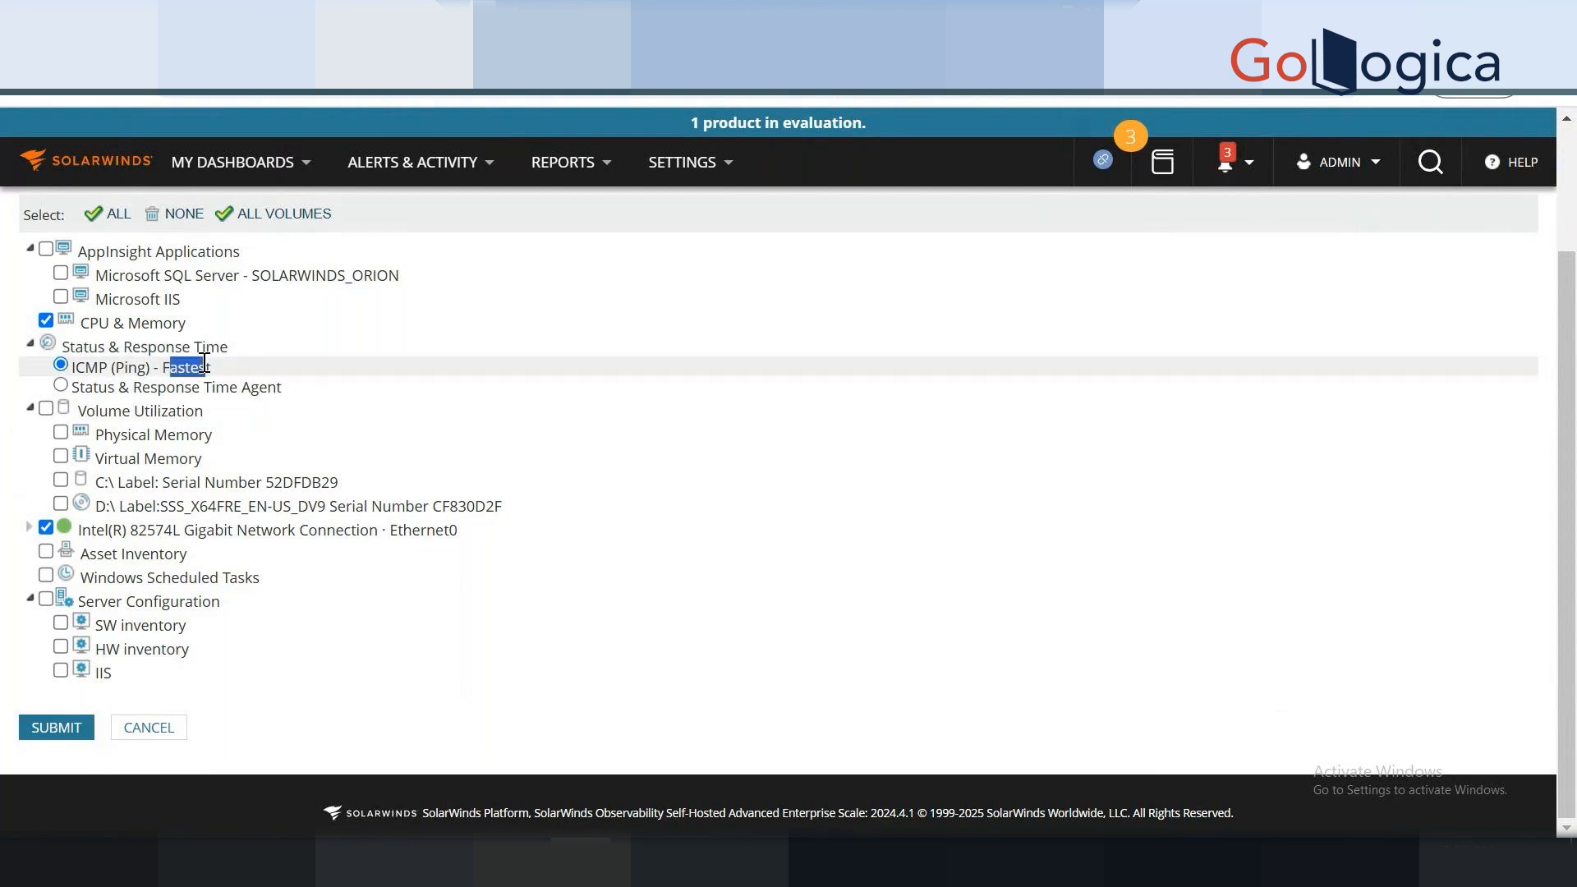
pyautogui.click(60, 385)
pyautogui.moveTo(83, 347); pyautogui.dragTo(165, 347)
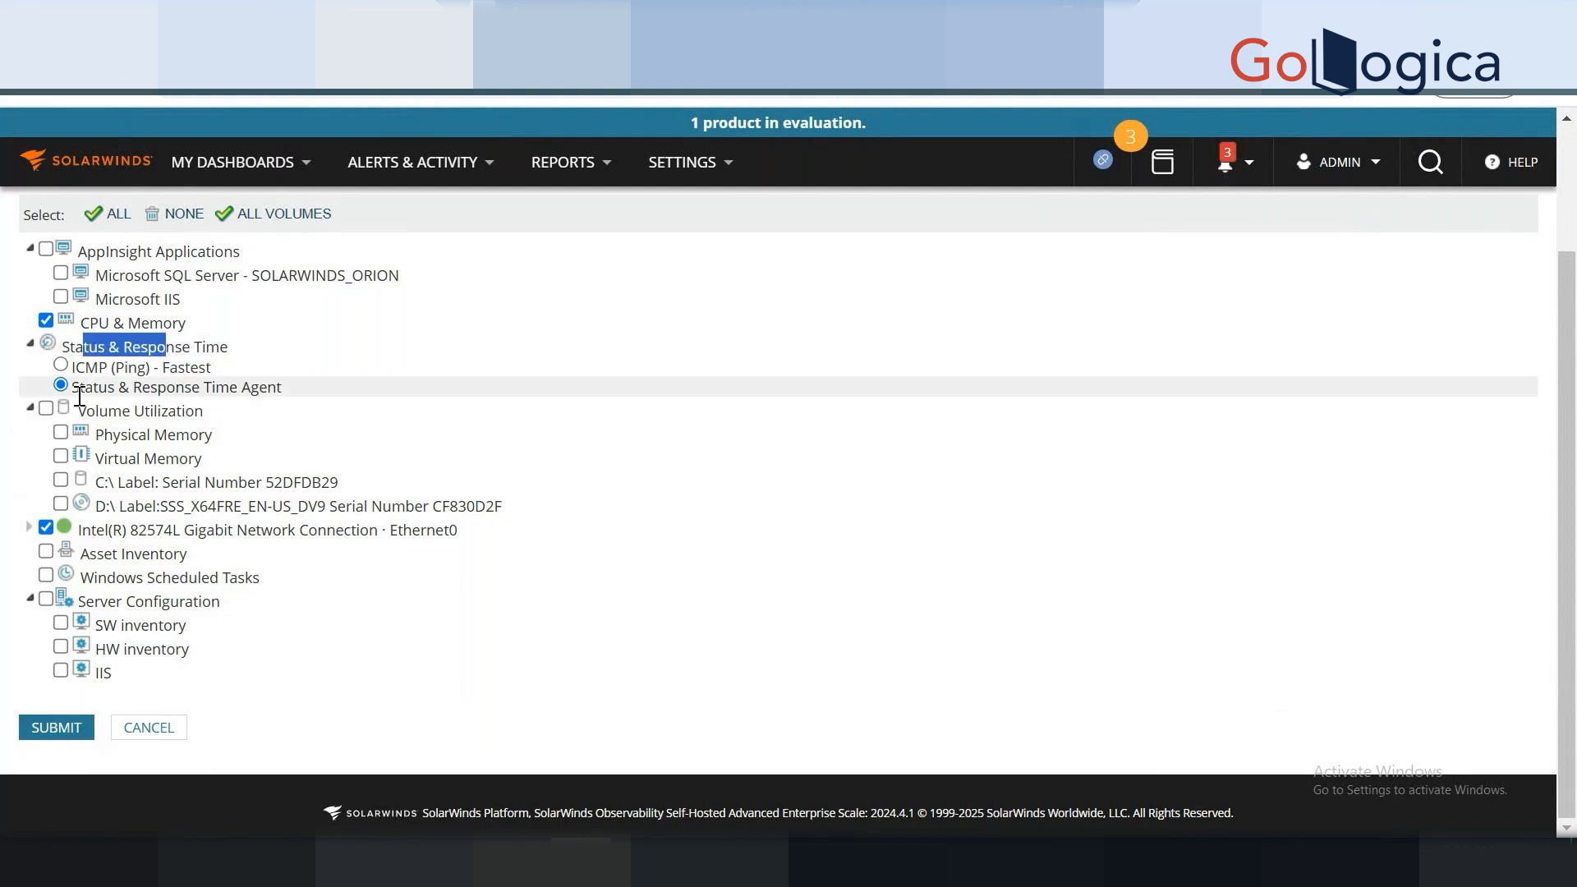
pyautogui.moveTo(248, 409); pyautogui.dragTo(309, 375)
pyautogui.click(309, 376)
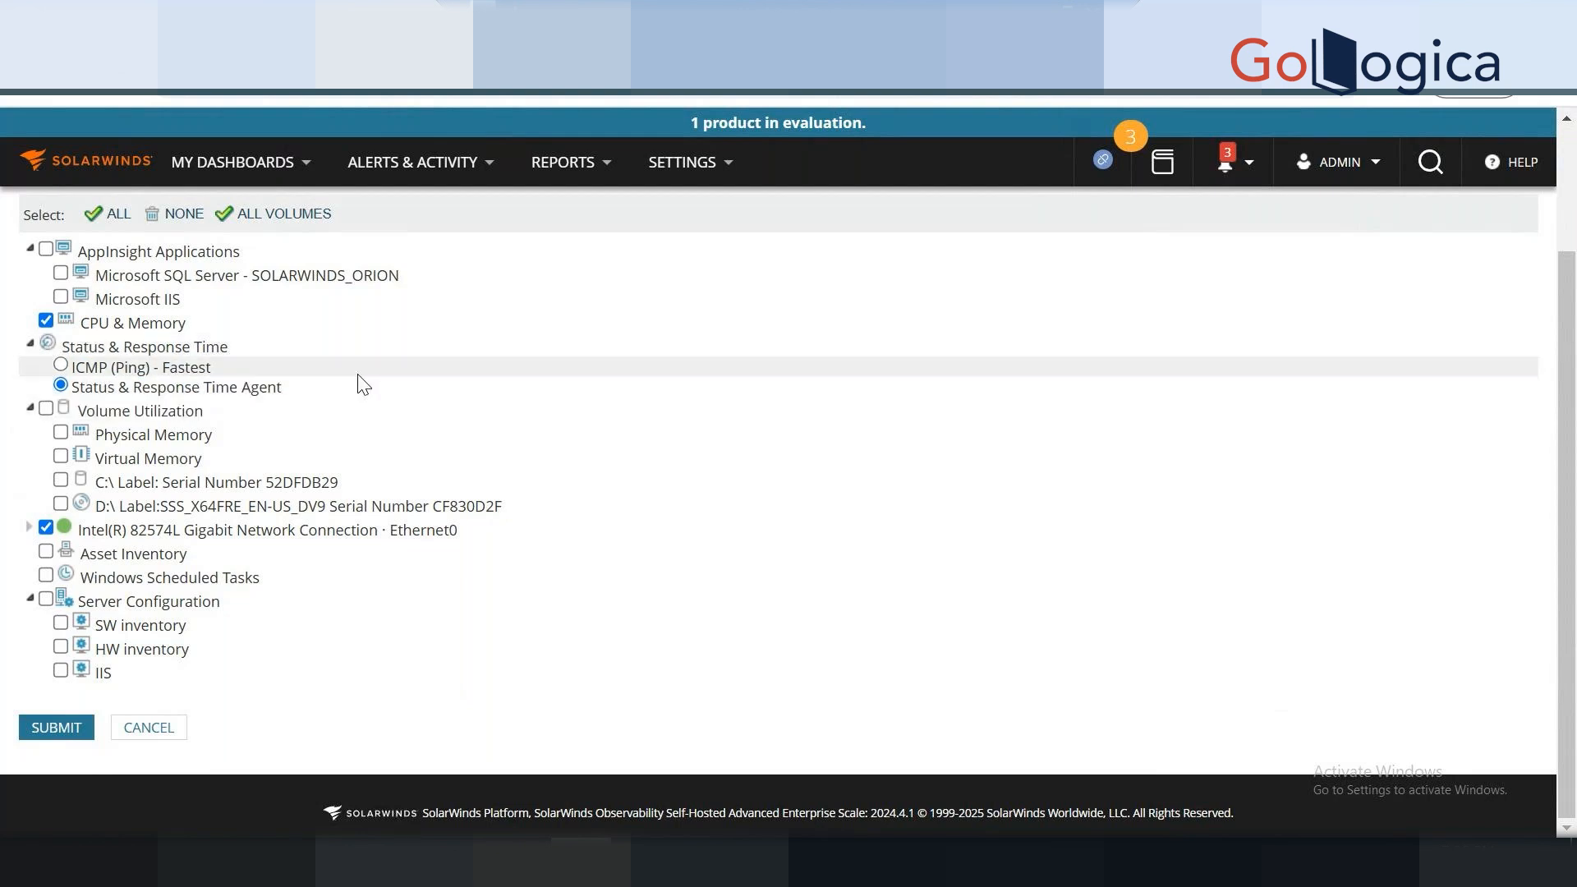
pyautogui.click(68, 371)
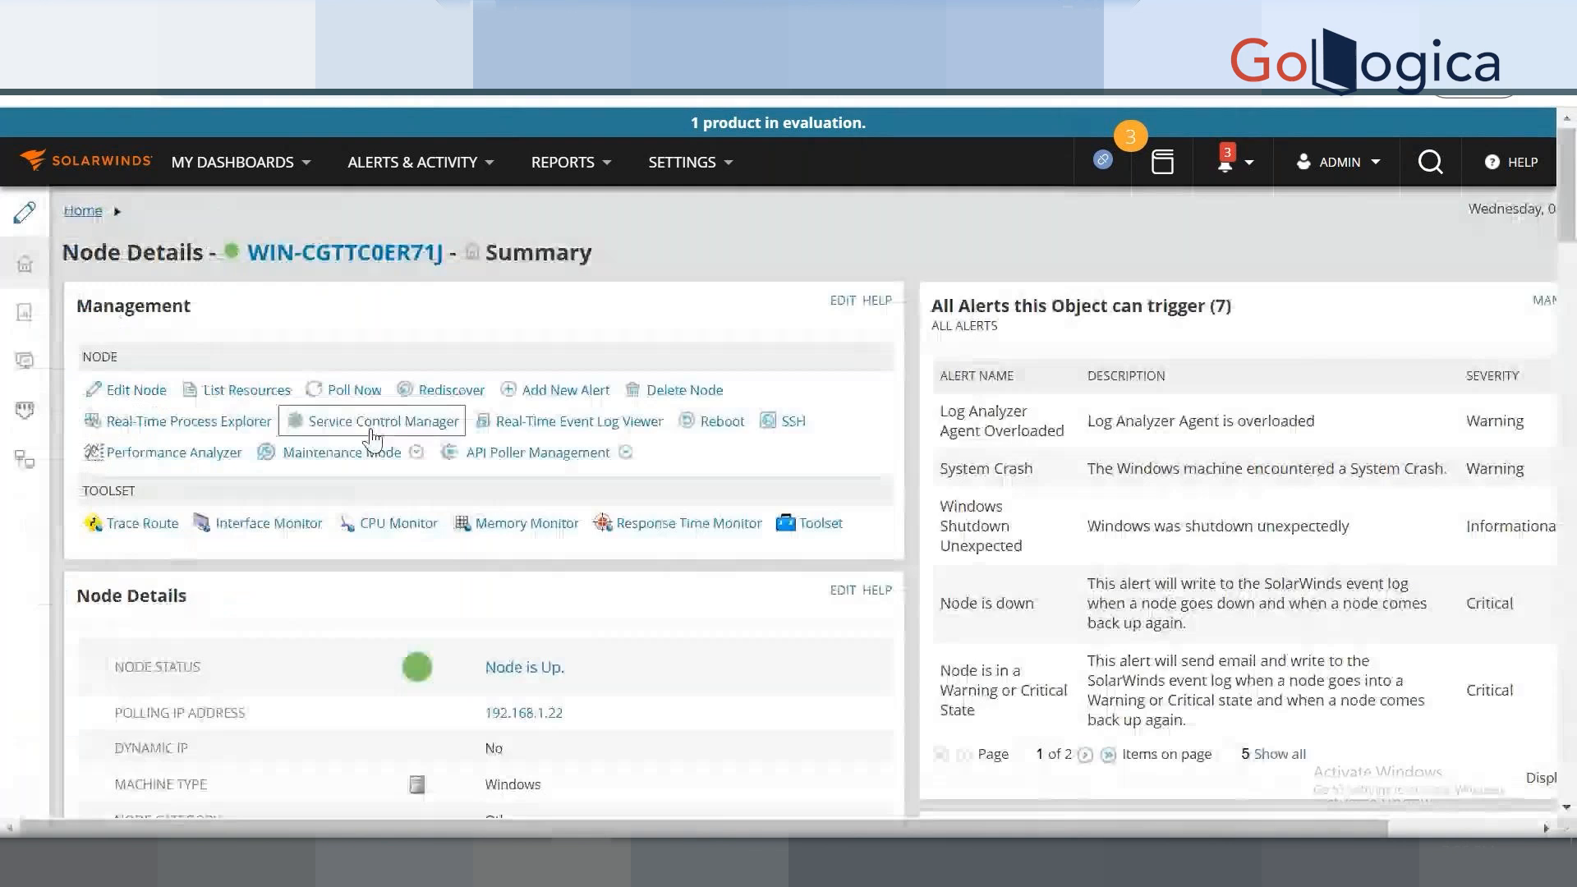
# Scroll through WIN-CGTTC0ER71J's details page to review its status and resources.
pyautogui.scroll(-8, 776, 567)
pyautogui.scroll(-10, 776, 567)
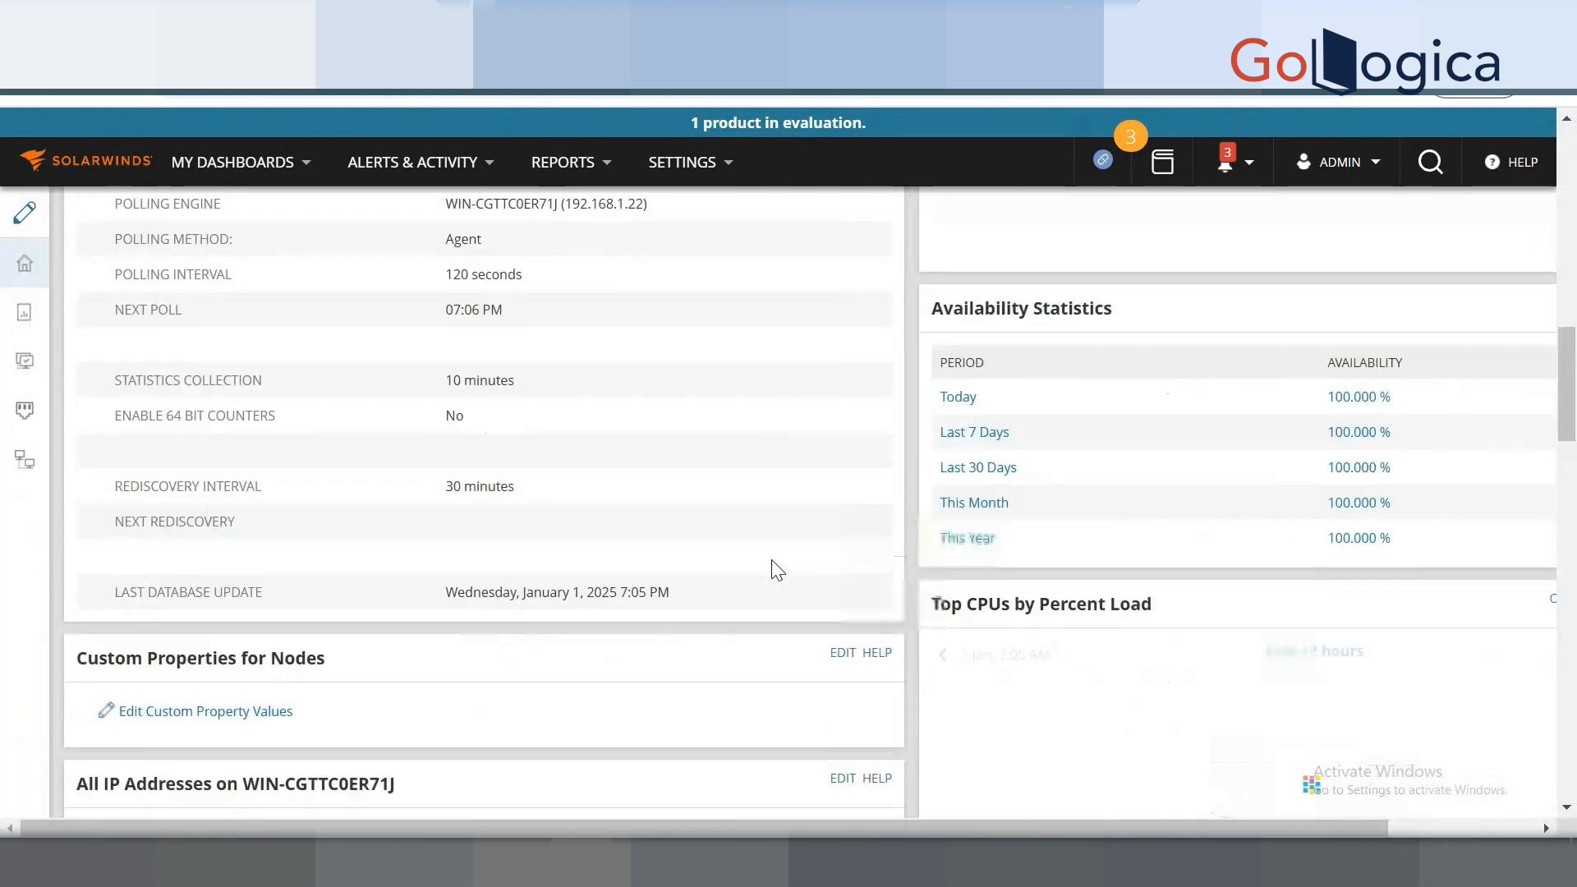
pyautogui.scroll(2, 1116, 558)
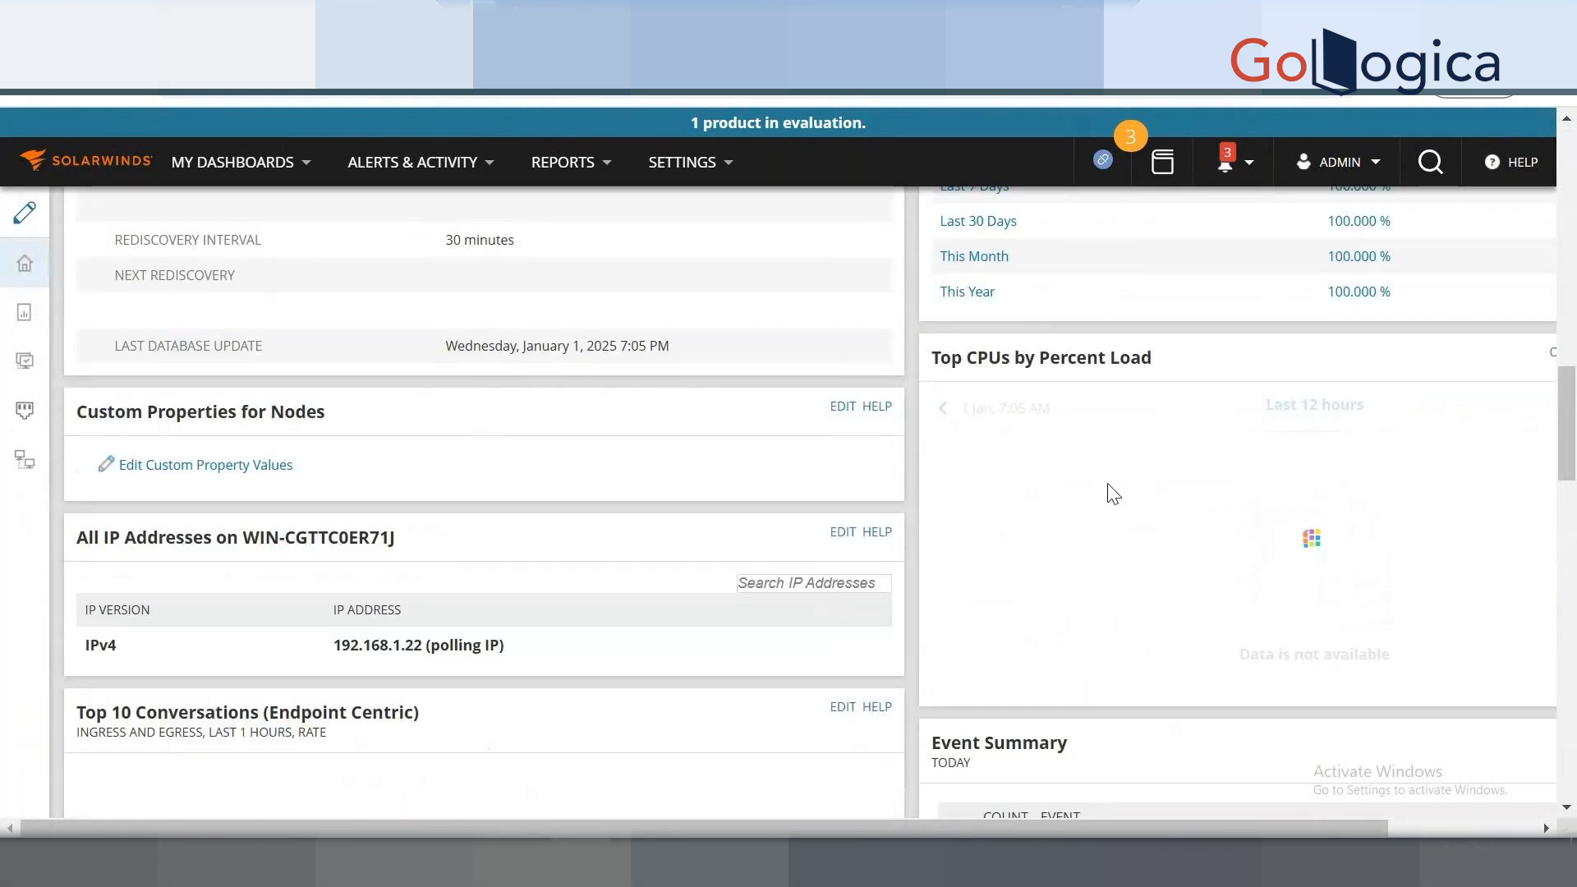
pyautogui.scroll(-2, 1232, 592)
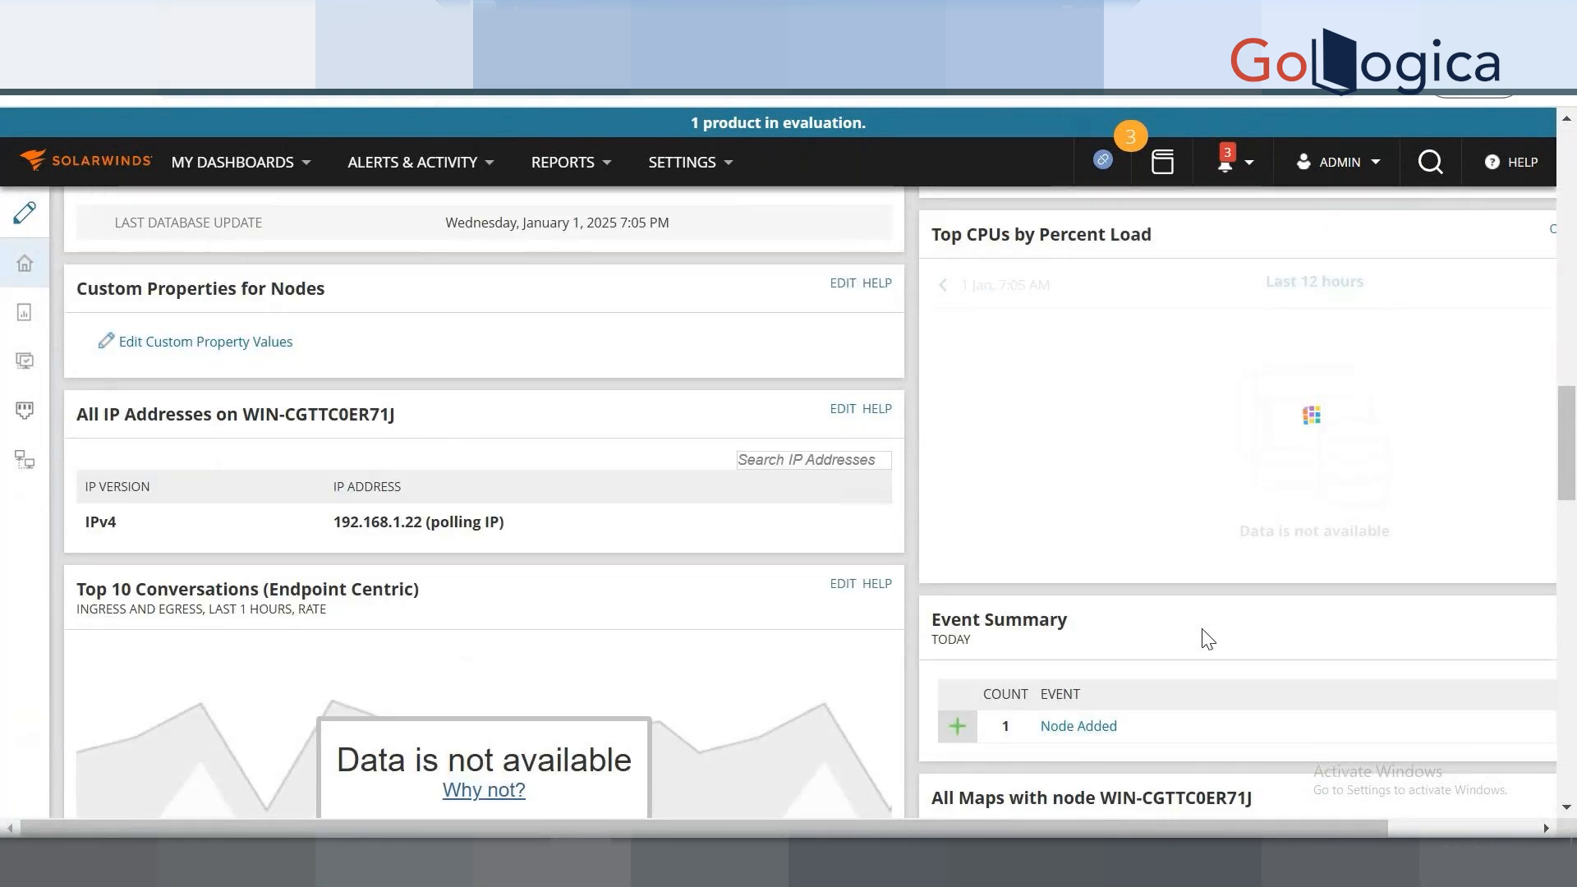
pyautogui.scroll(-3, 1201, 639)
pyautogui.scroll(8, 1203, 637)
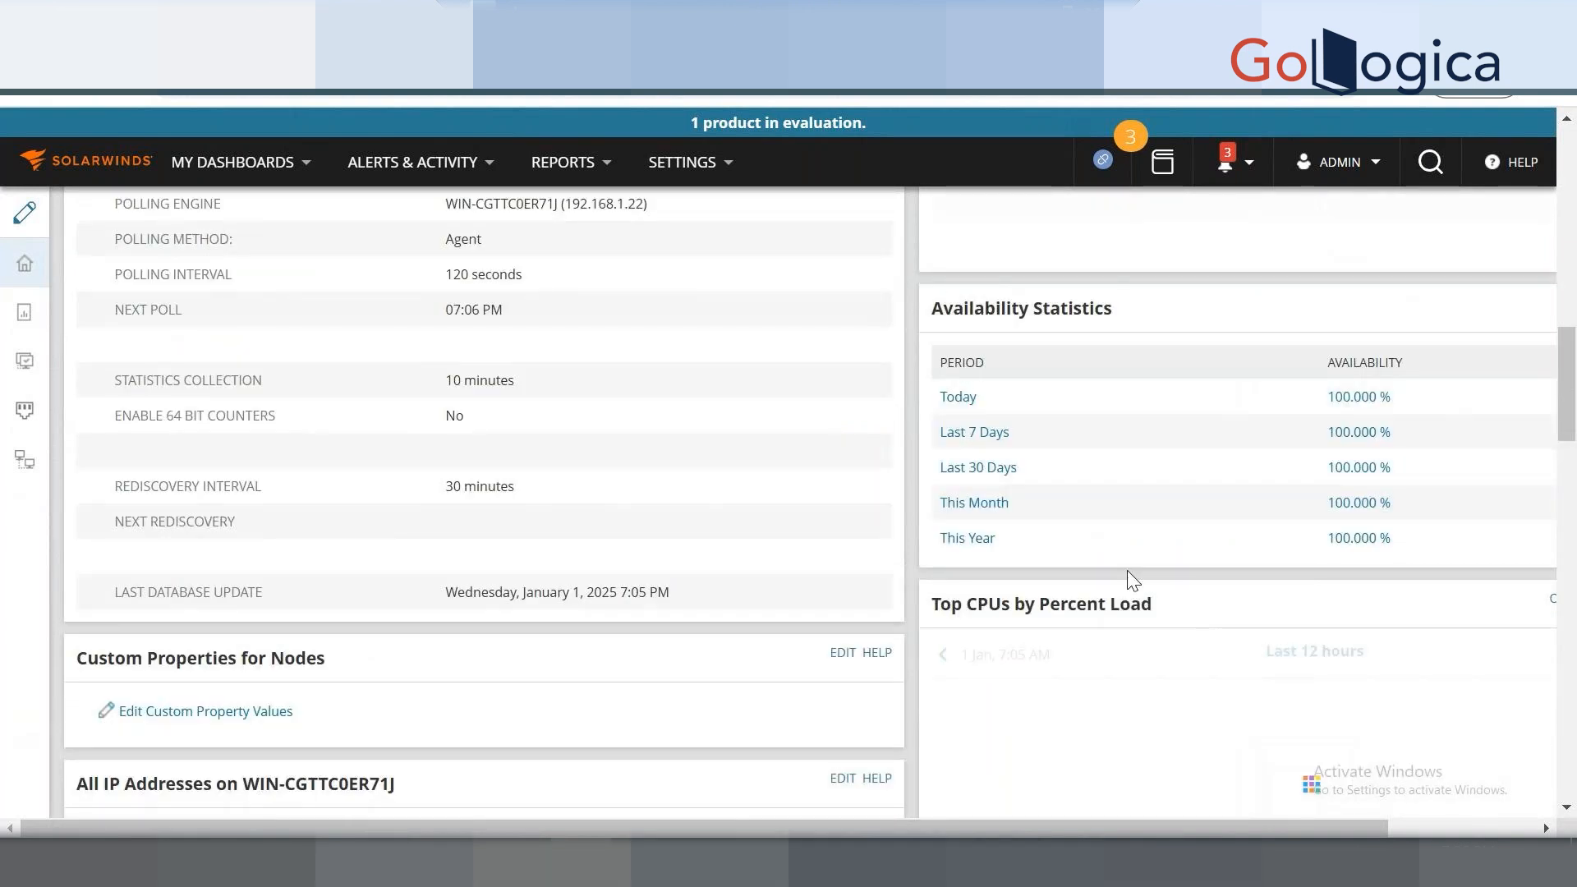
pyautogui.scroll(8, 1098, 567)
pyautogui.scroll(1, 144, 434)
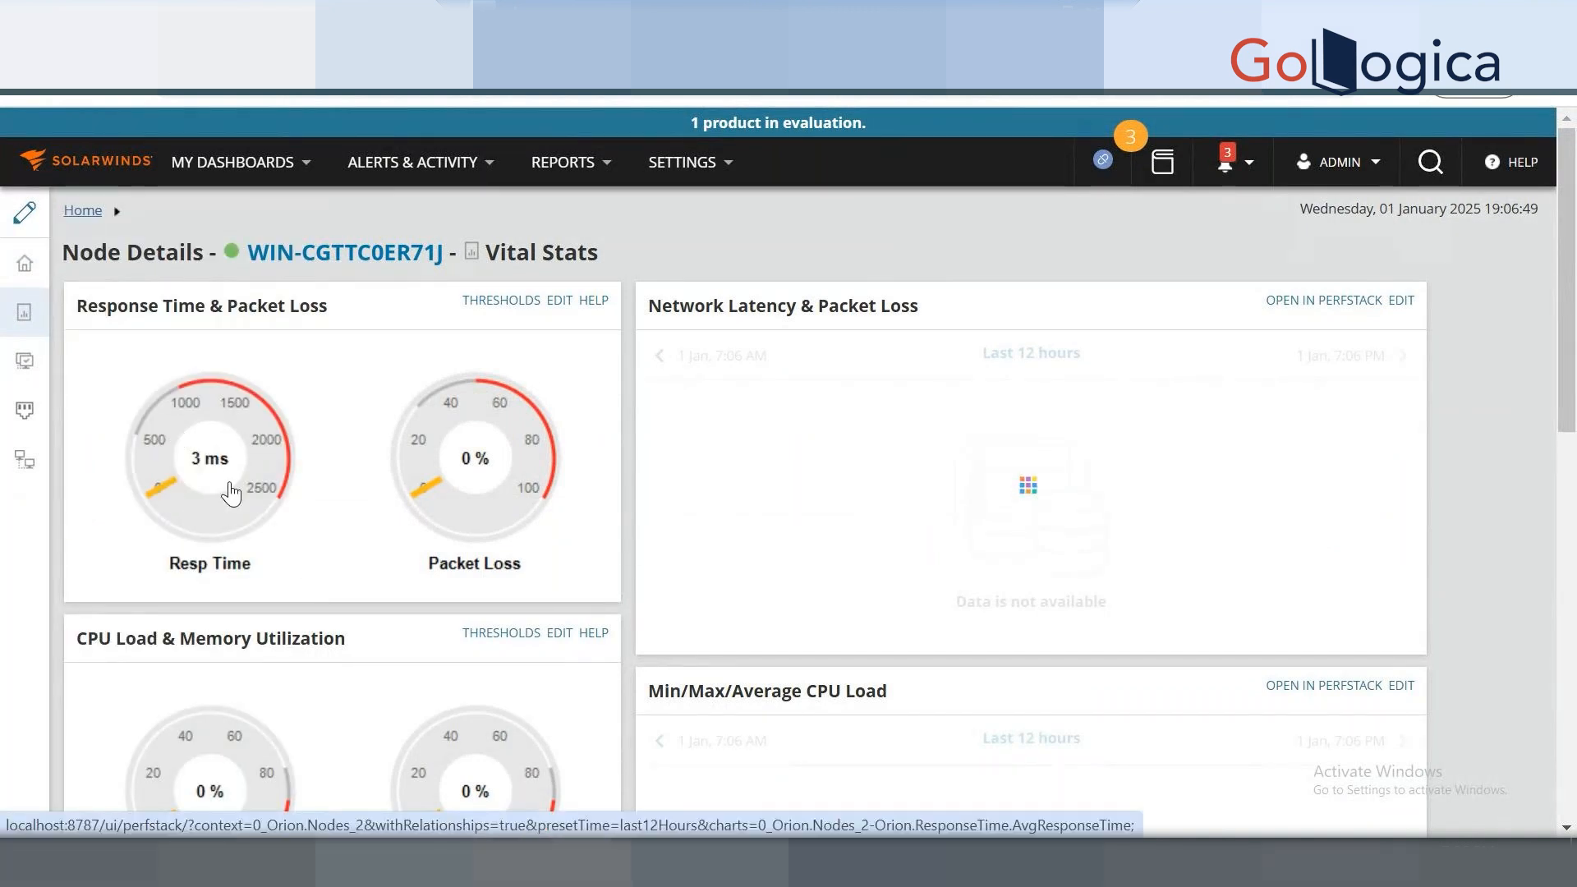
pyautogui.scroll(-3, 584, 510)
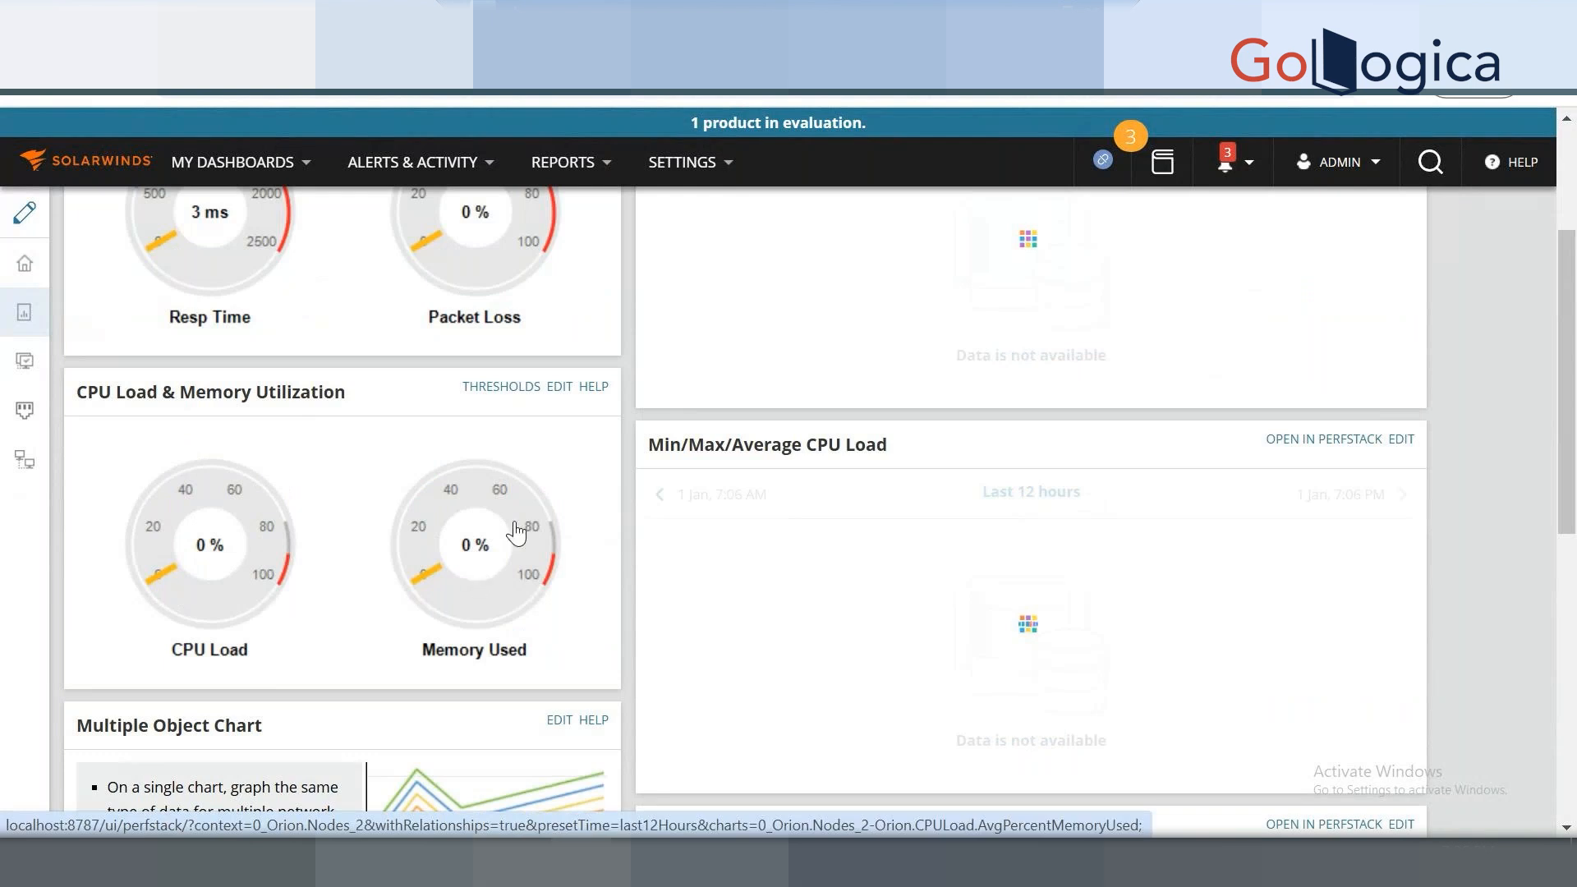
pyautogui.scroll(3, 336, 440)
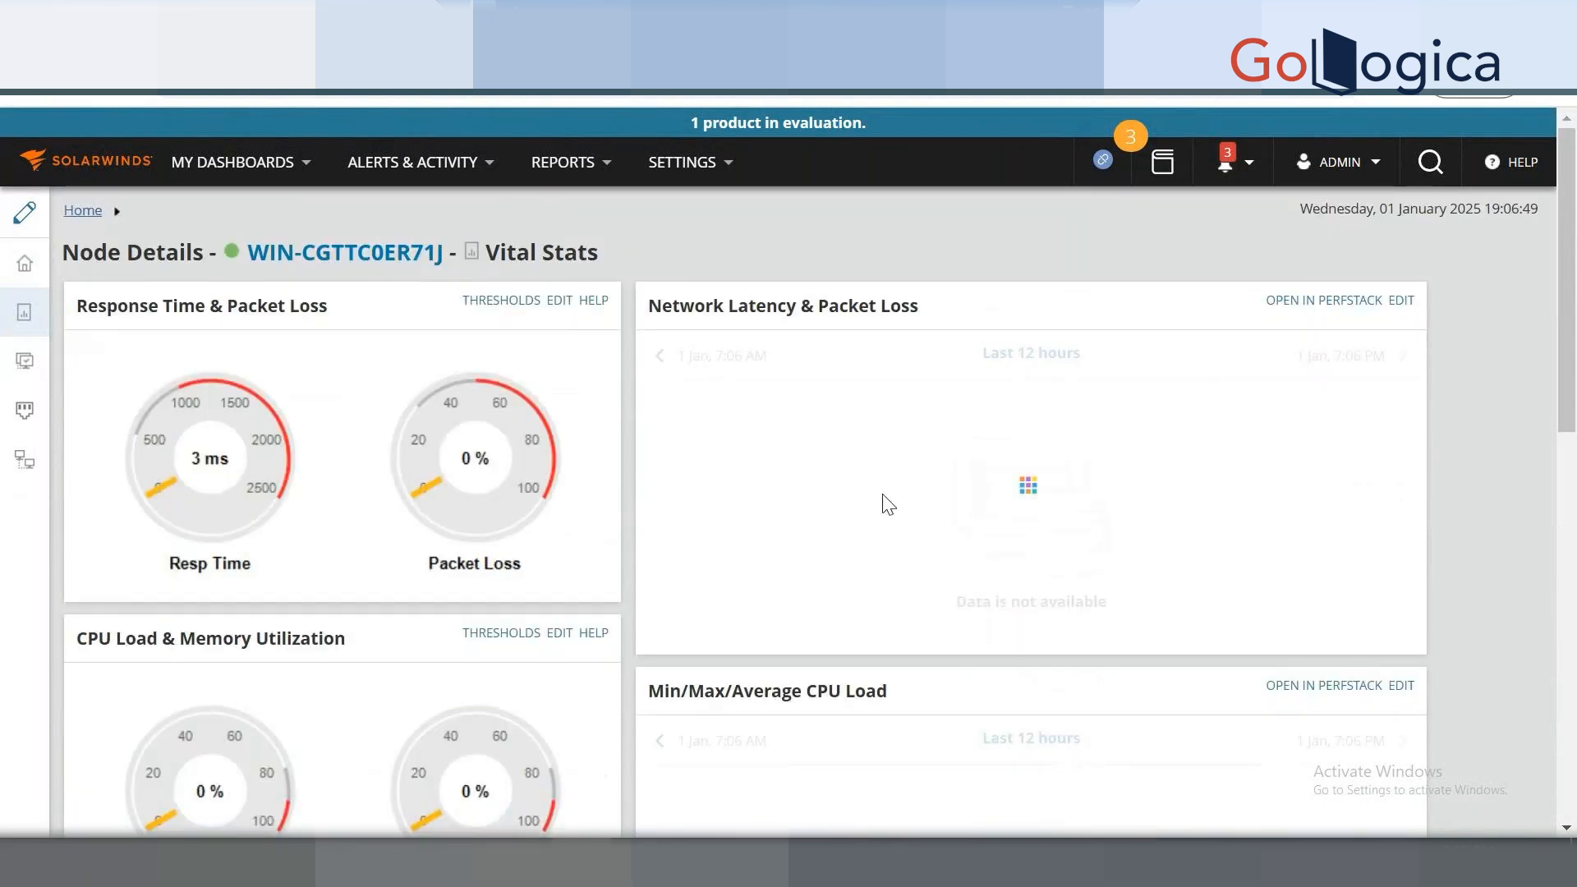
pyautogui.scroll(-6, 884, 504)
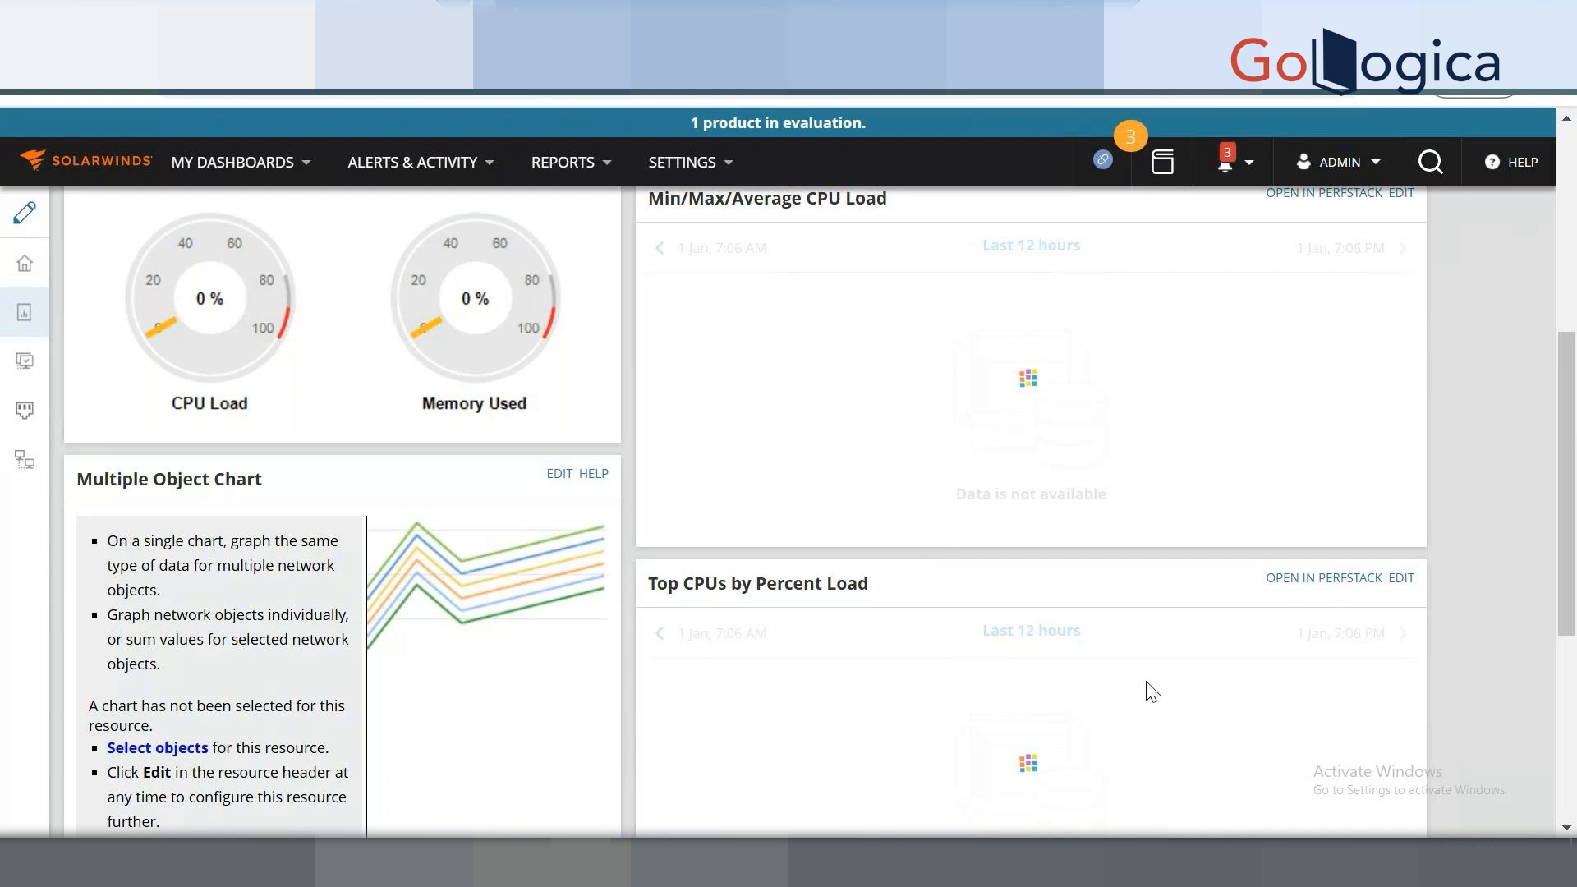
pyautogui.scroll(-5, 1152, 693)
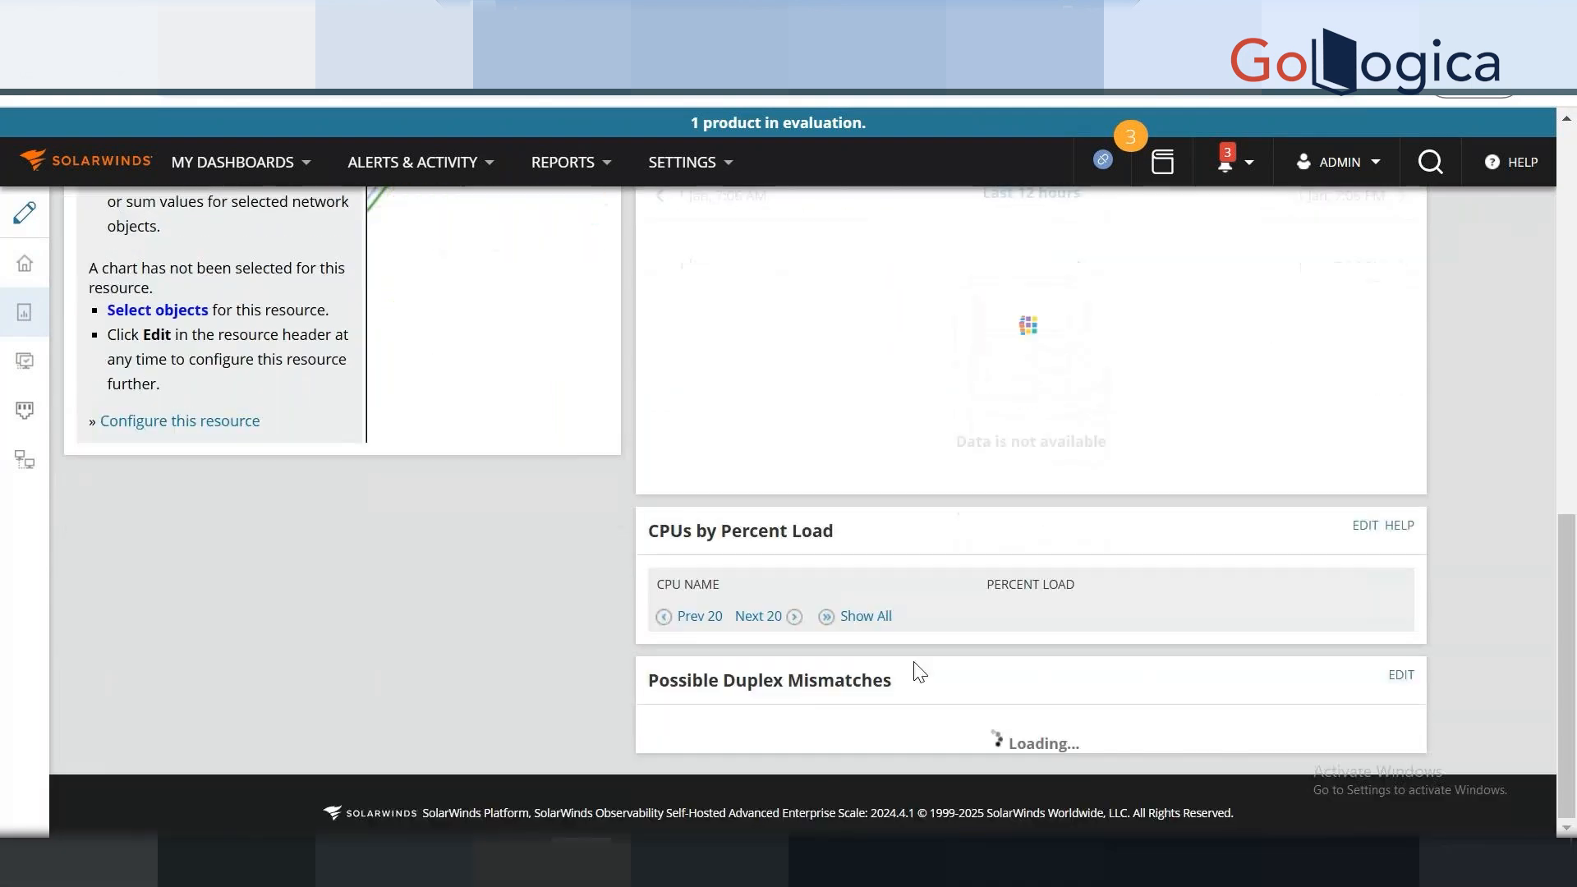
pyautogui.scroll(10, 918, 672)
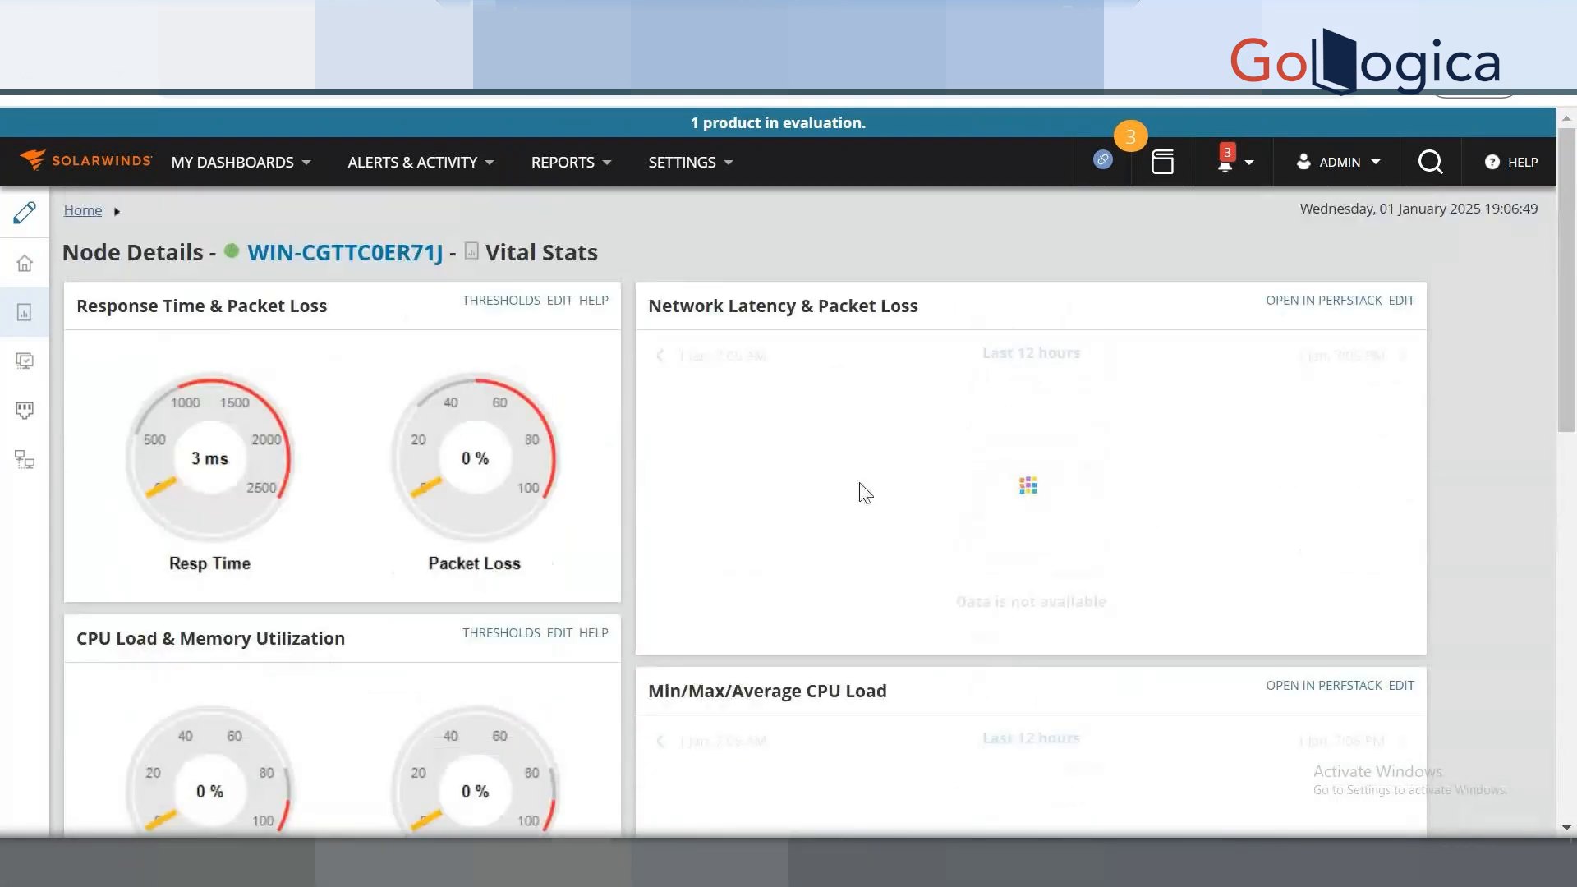
pyautogui.scroll(-10, 803, 665)
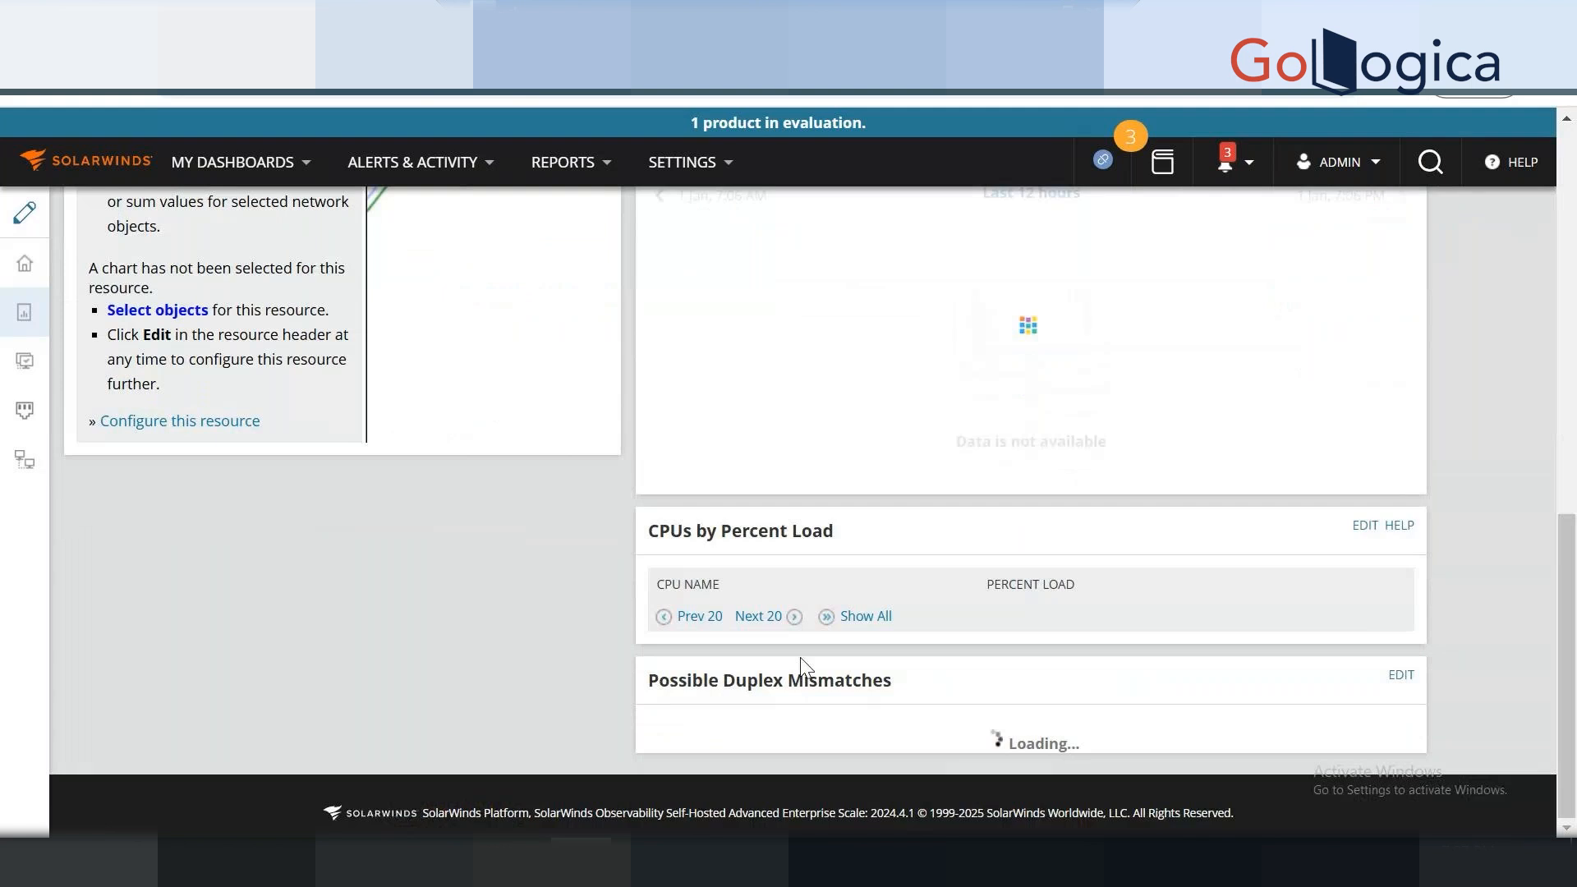
pyautogui.scroll(10, 536, 207)
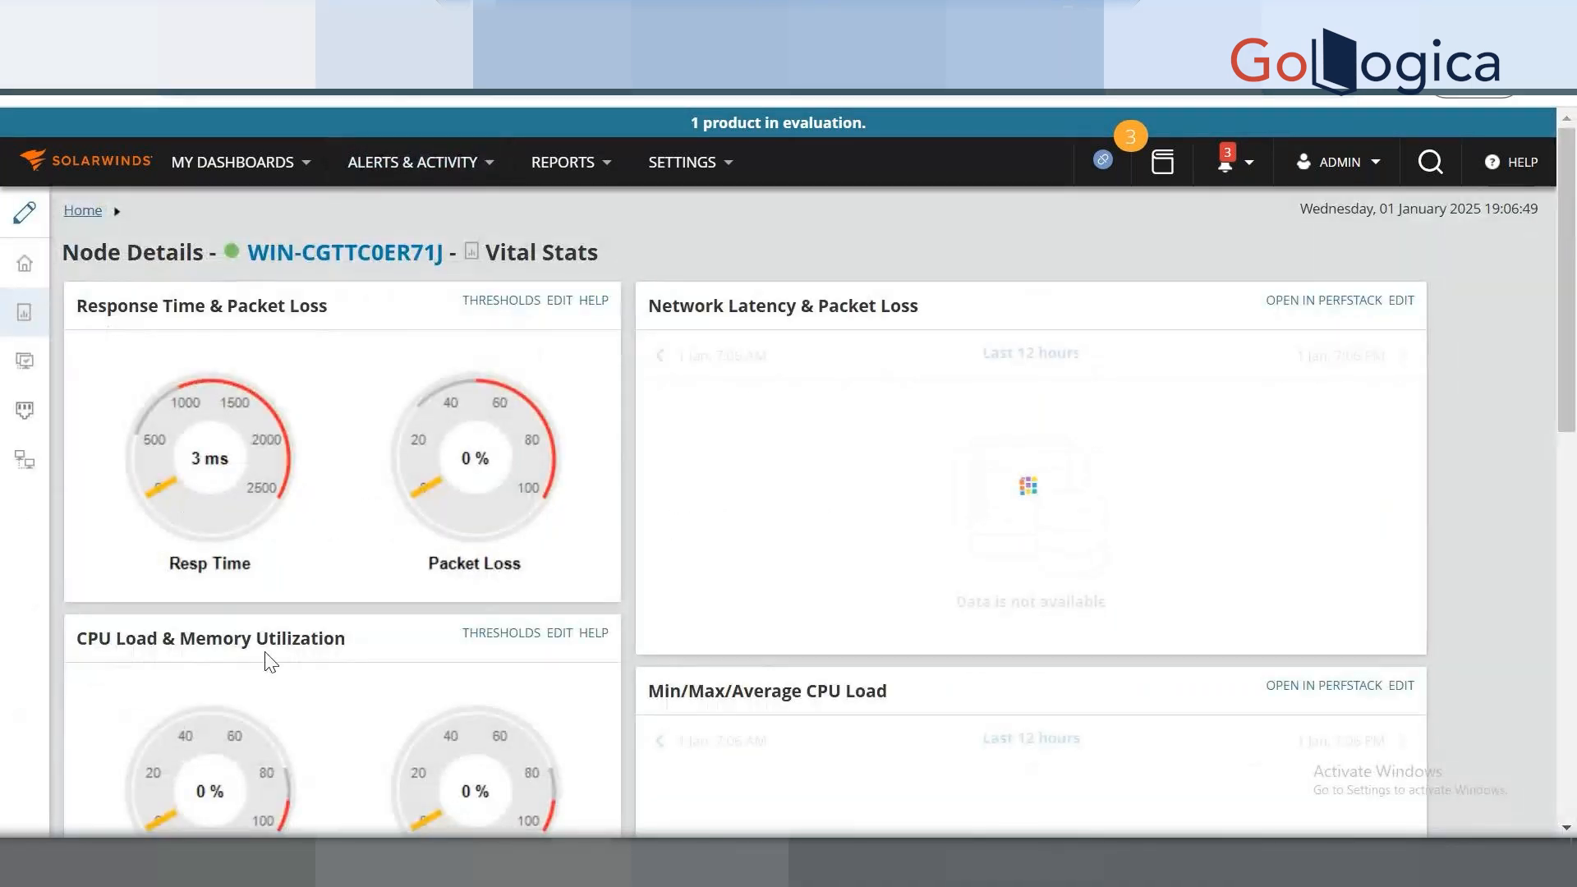
pyautogui.scroll(-2, 278, 657)
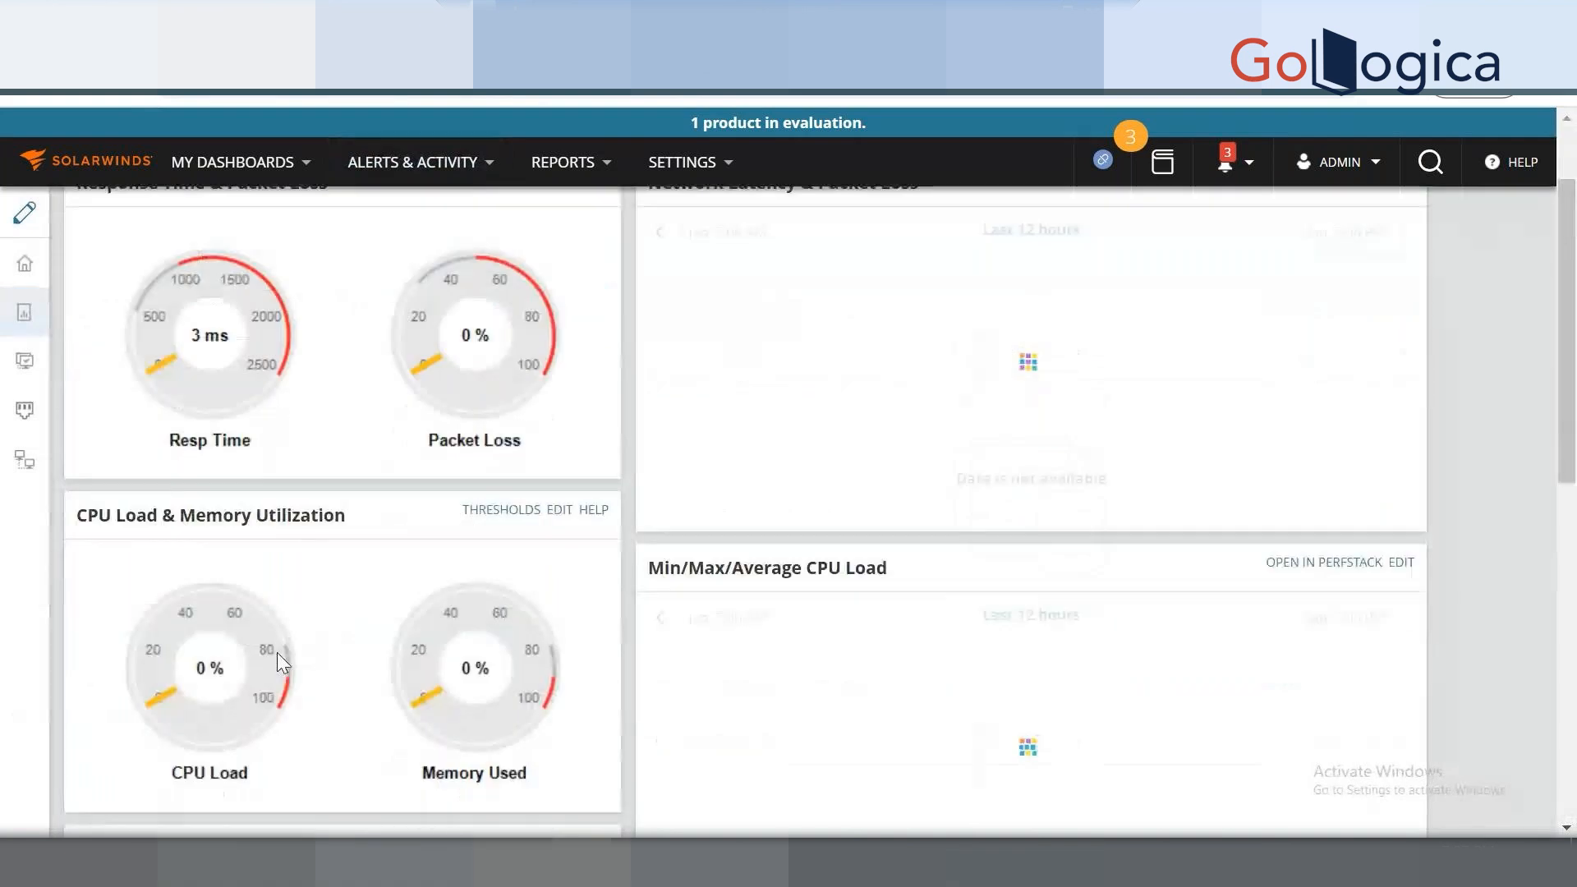
pyautogui.scroll(-3, 278, 652)
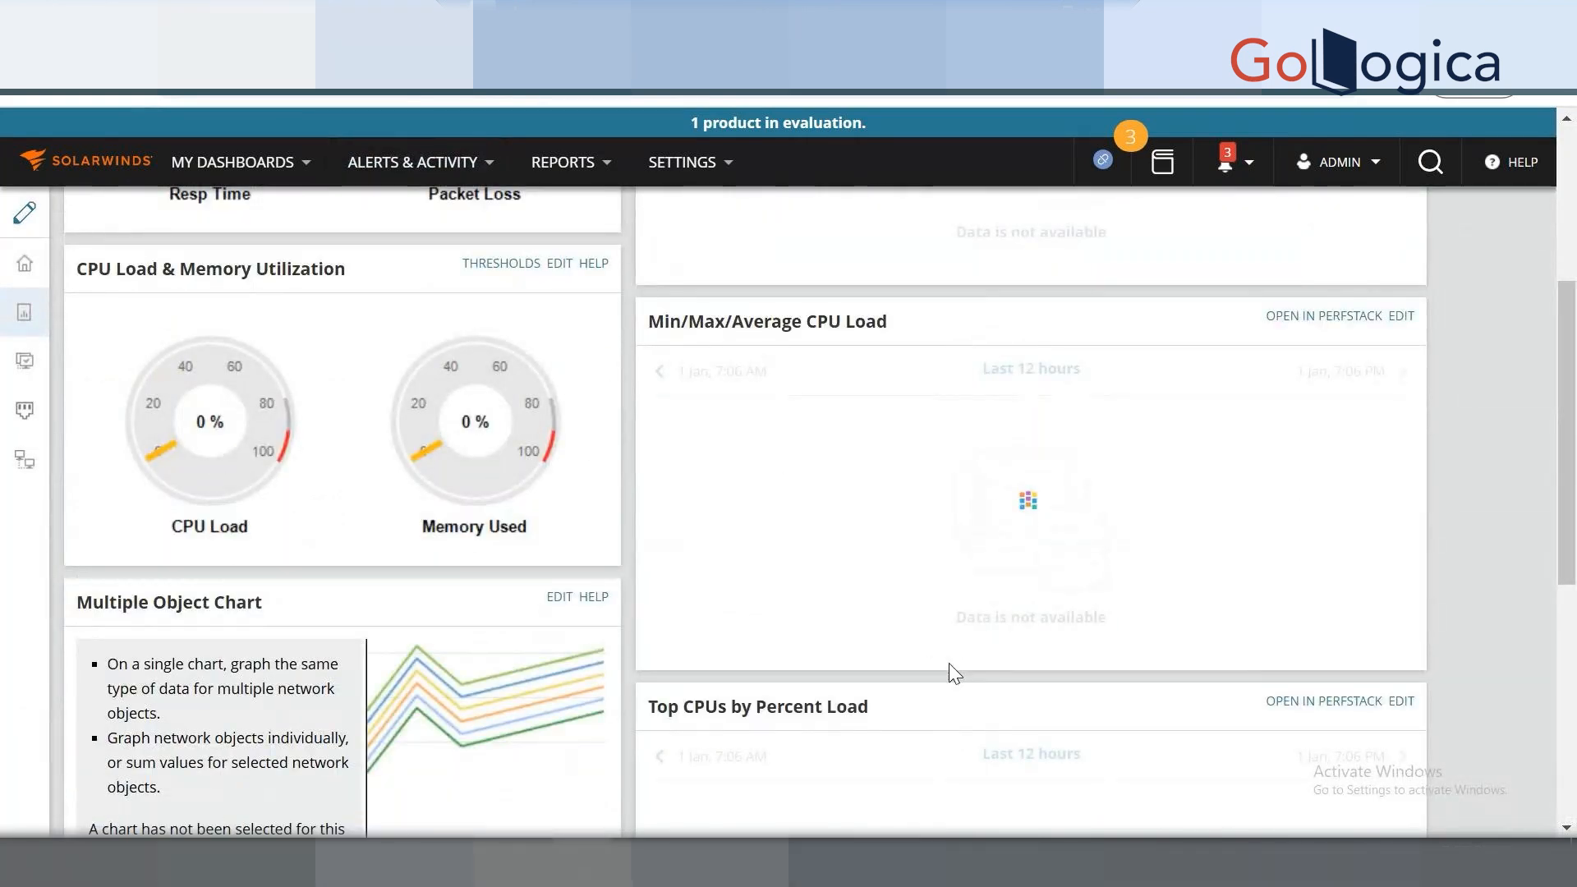
pyautogui.scroll(5, 951, 670)
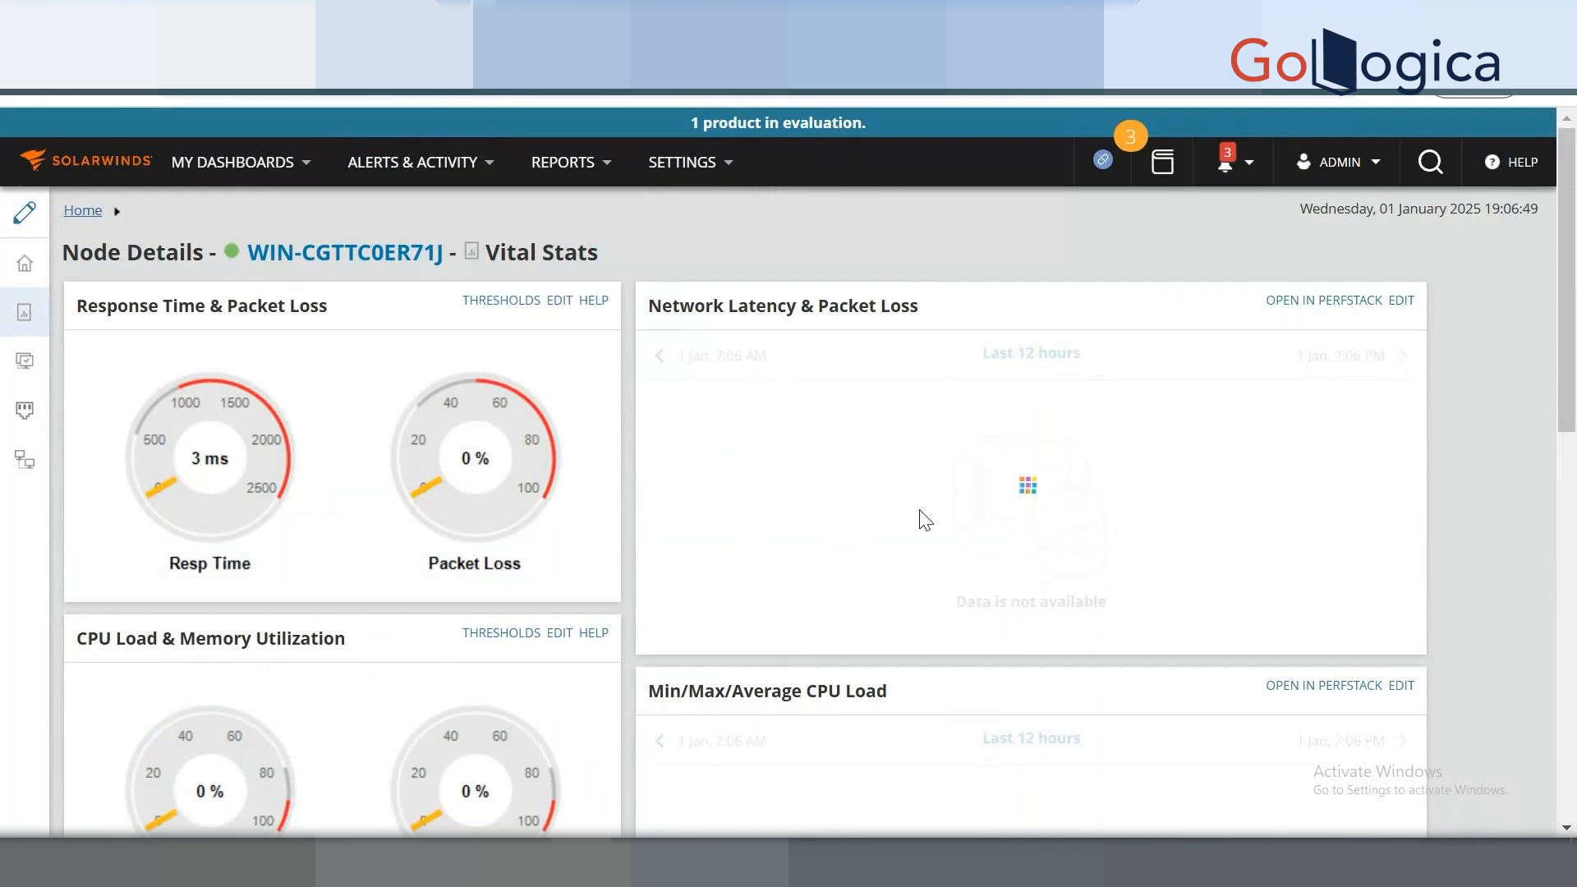
# Tick the C:\ volume and Volume Utilization, and untick the D:\ volume.
pyautogui.click(384, 23)
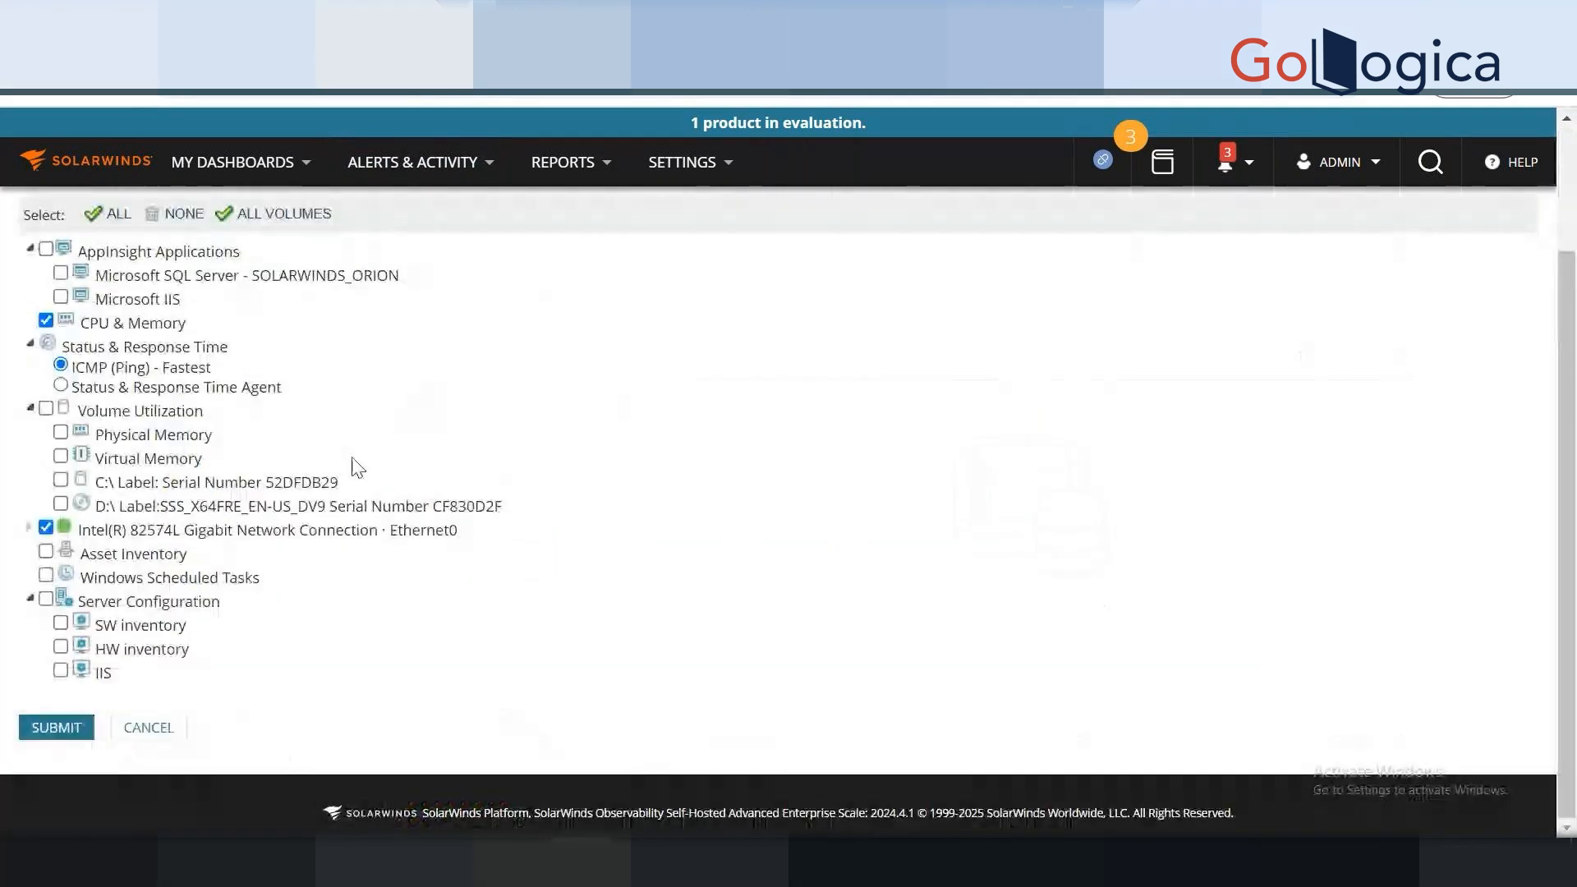
pyautogui.click(57, 481)
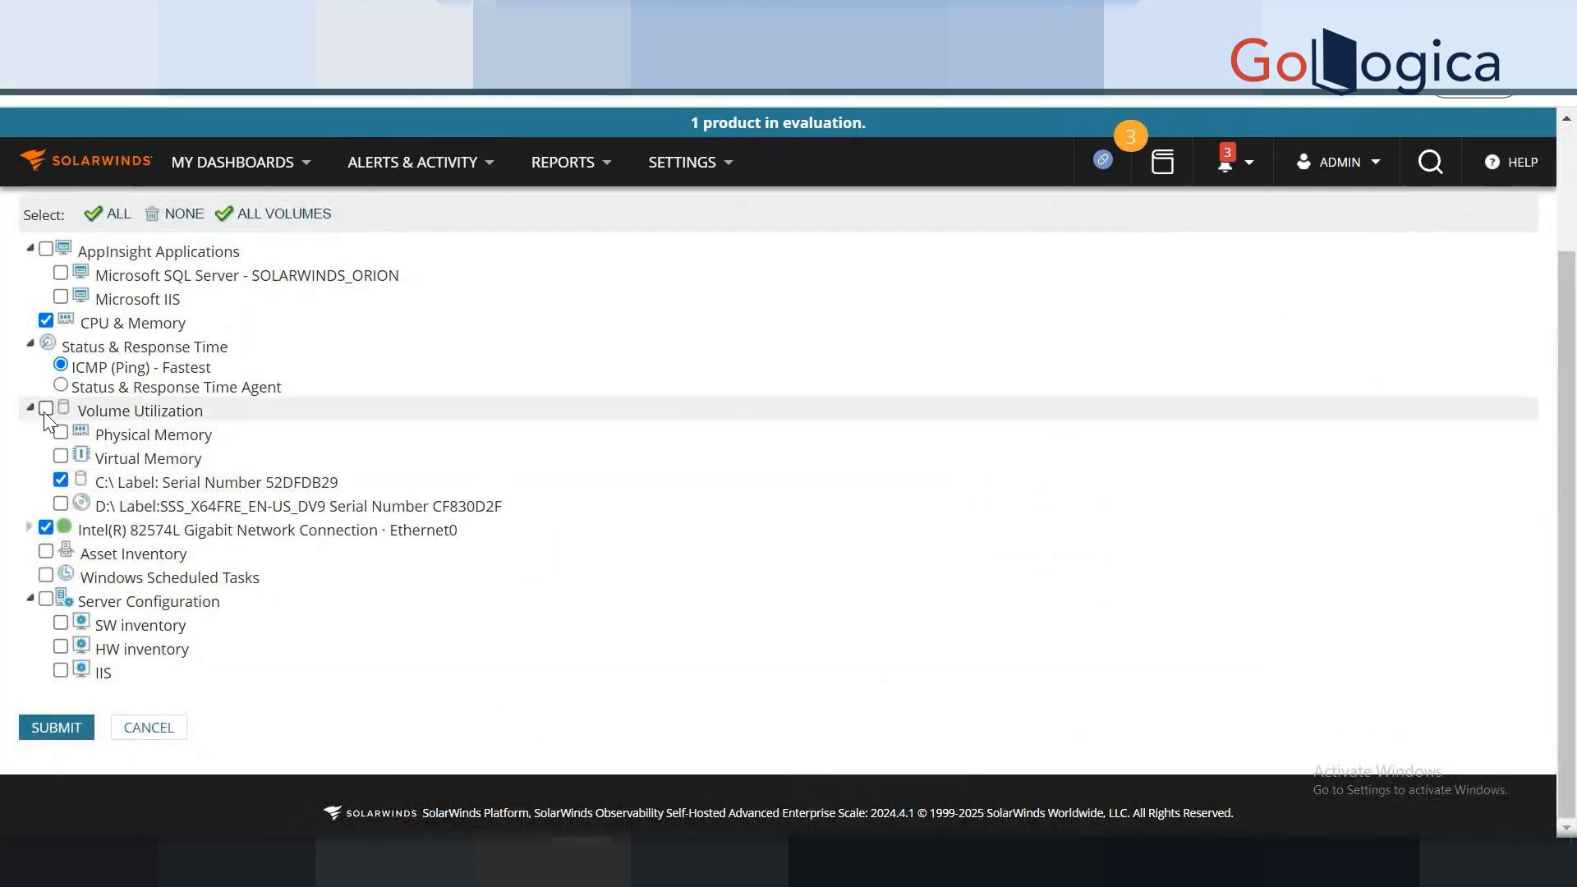
pyautogui.click(45, 409)
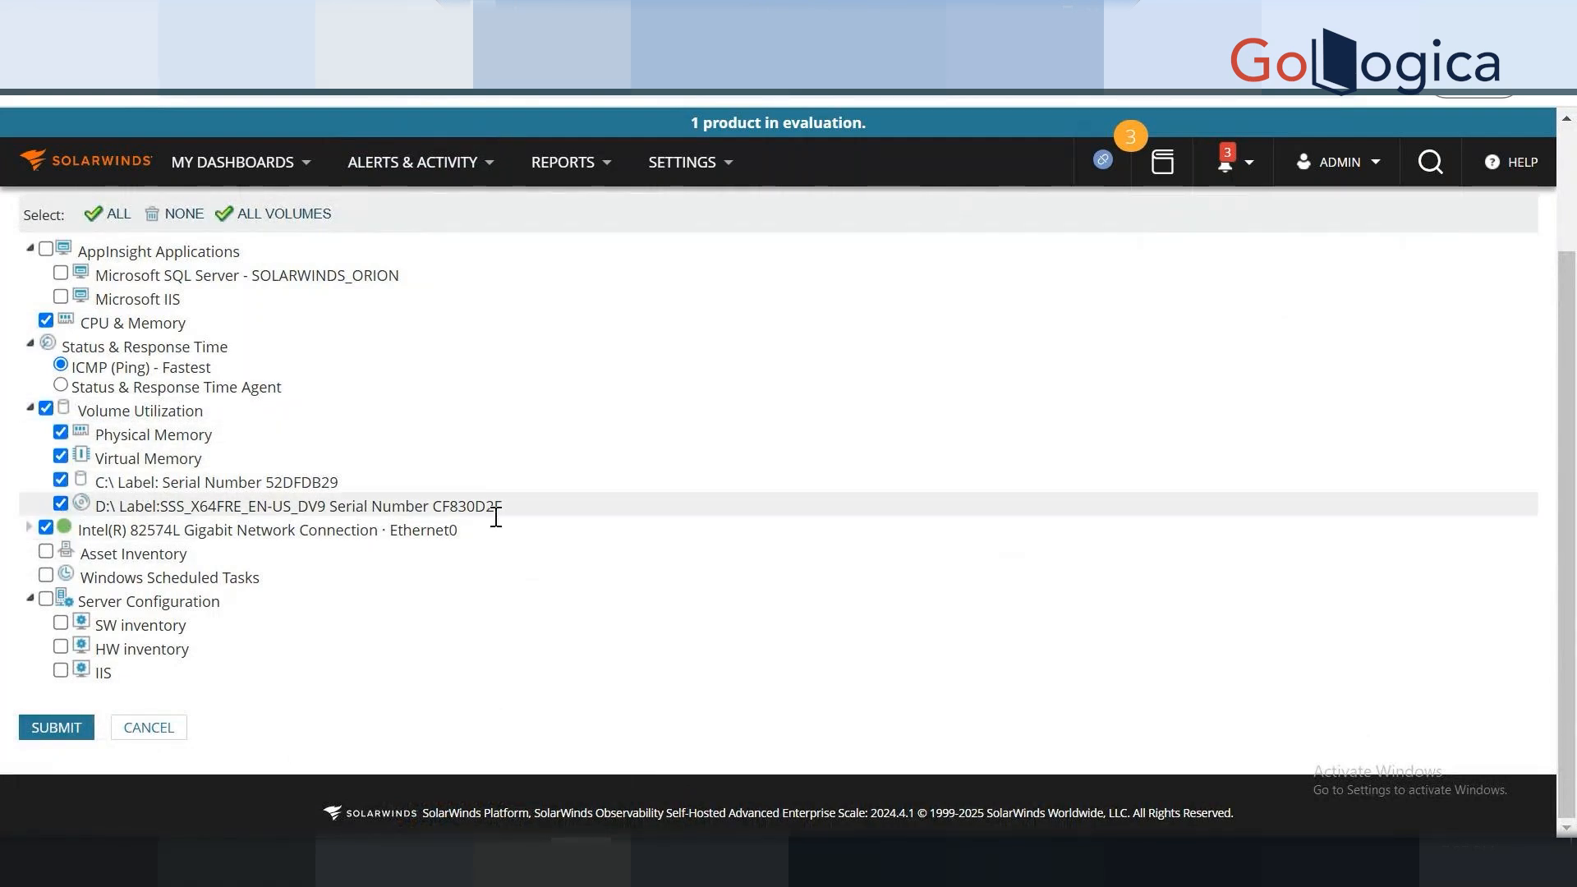
pyautogui.moveTo(521, 511); pyautogui.dragTo(78, 509)
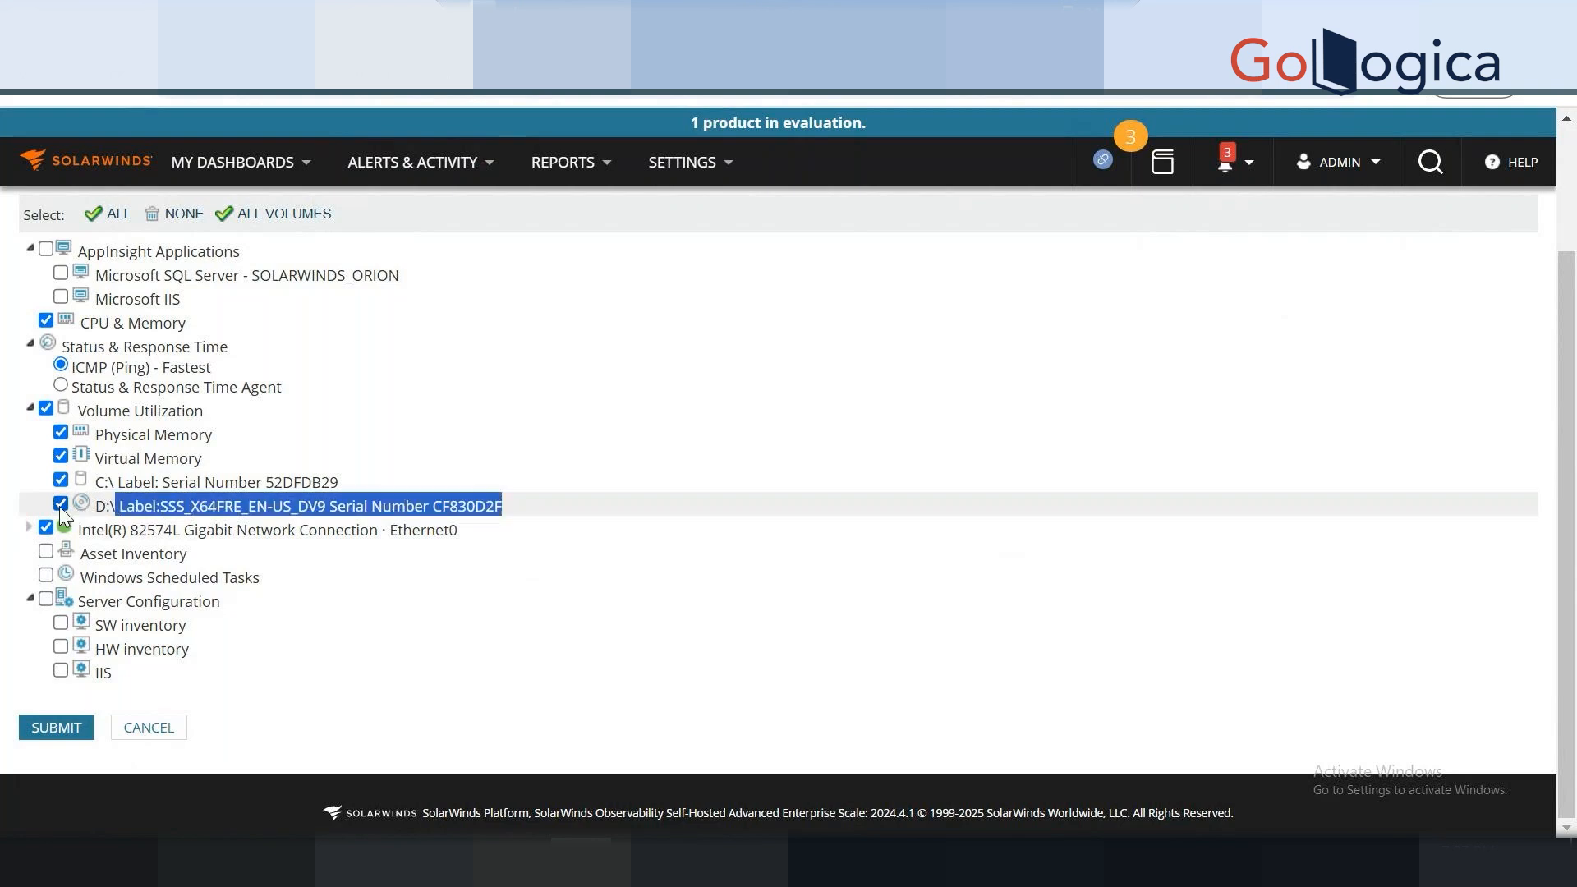
pyautogui.click(61, 504)
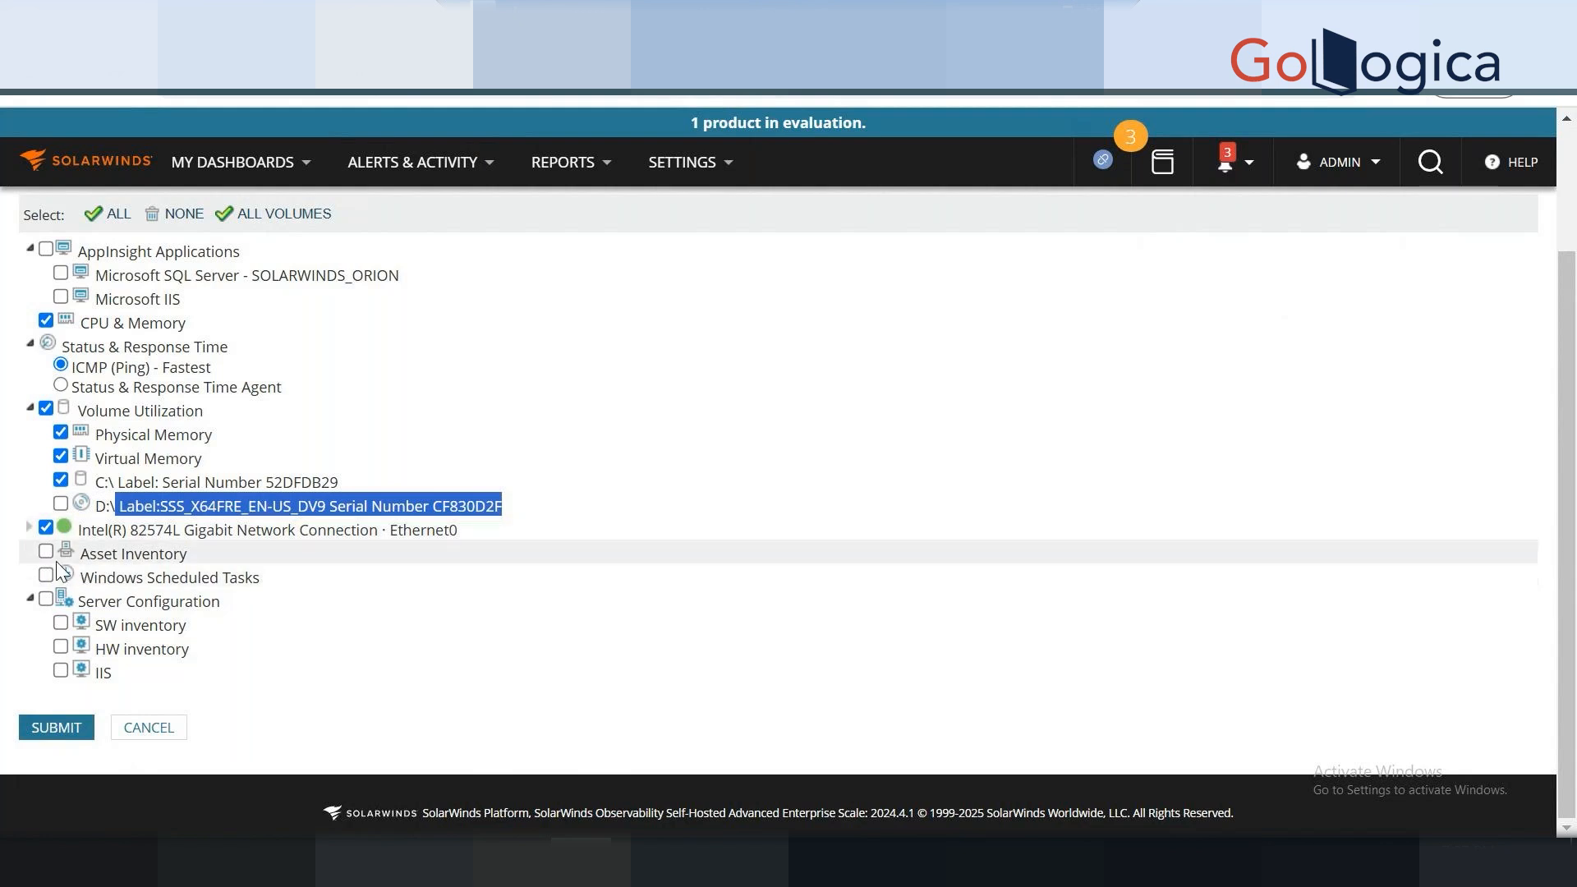
# Add Windows Scheduled Tasks, Asset Inventory and Server Configuration, leave AppInsight unticked, and submit.
pyautogui.moveTo(297, 593); pyautogui.dragTo(97, 576)
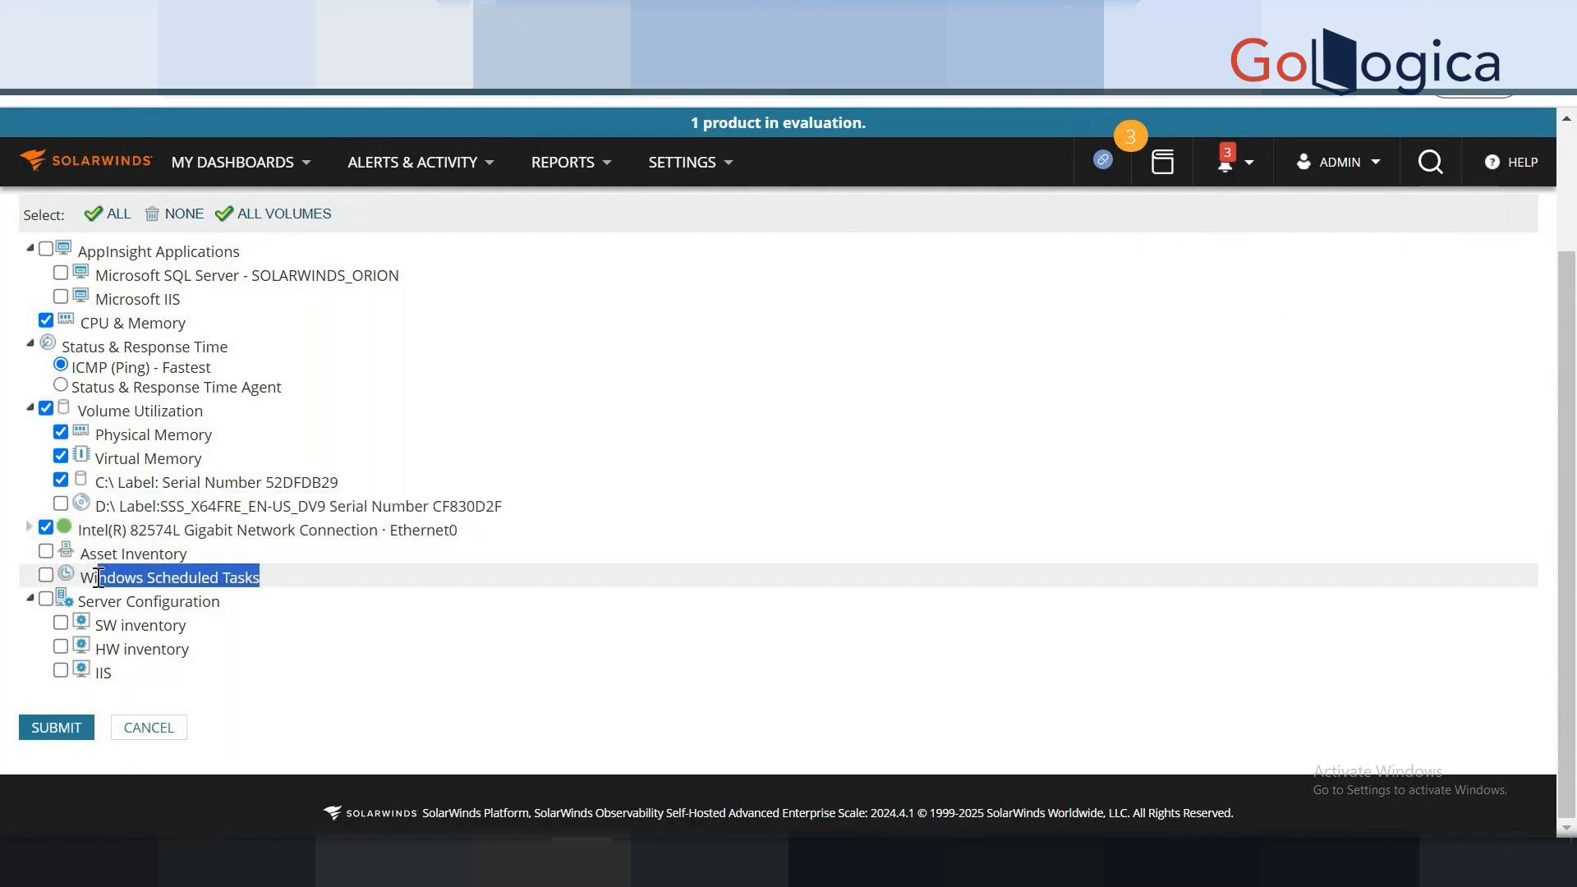
pyautogui.click(46, 576)
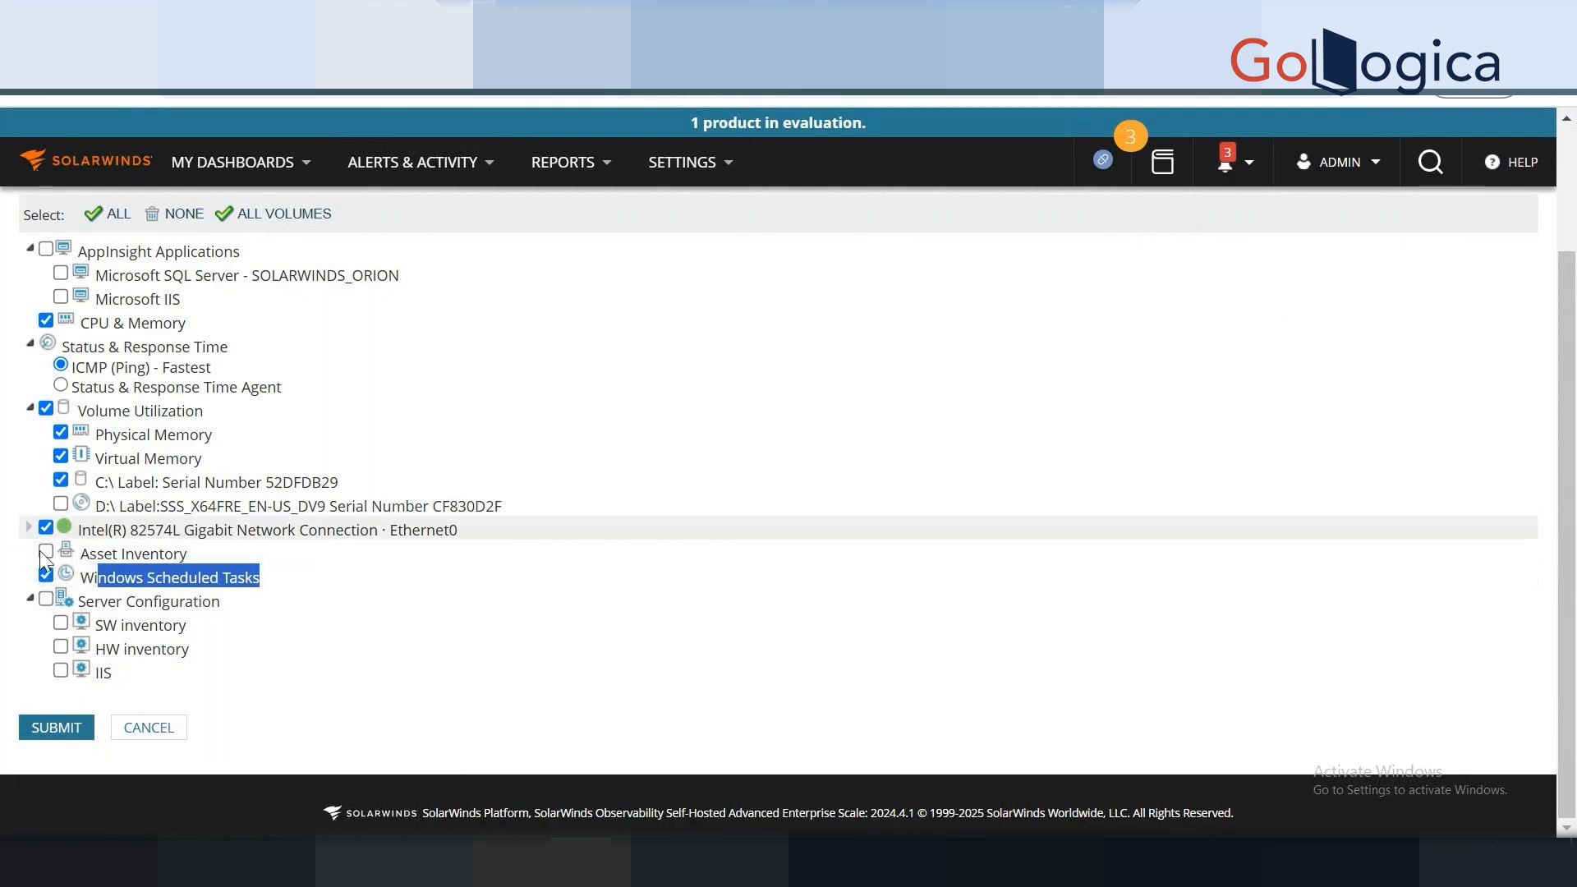
pyautogui.click(45, 551)
pyautogui.click(45, 598)
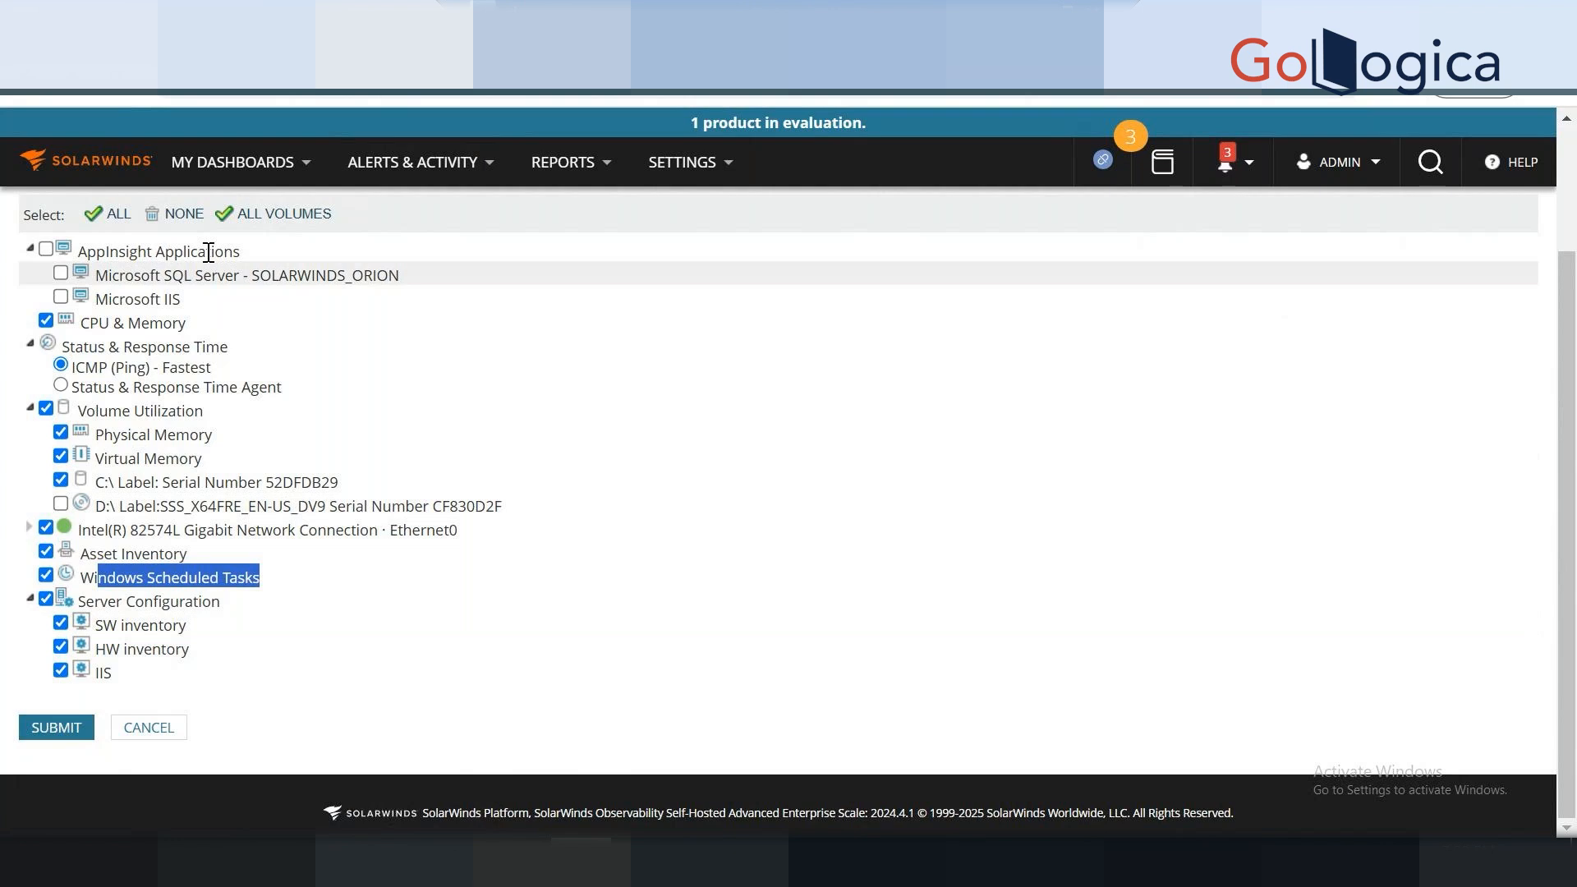
pyautogui.moveTo(211, 309)
pyautogui.mouseDown()
pyautogui.moveTo(80, 252)
pyautogui.moveTo(51, 261)
pyautogui.moveTo(199, 292)
pyautogui.mouseUp()
pyautogui.click(202, 293)
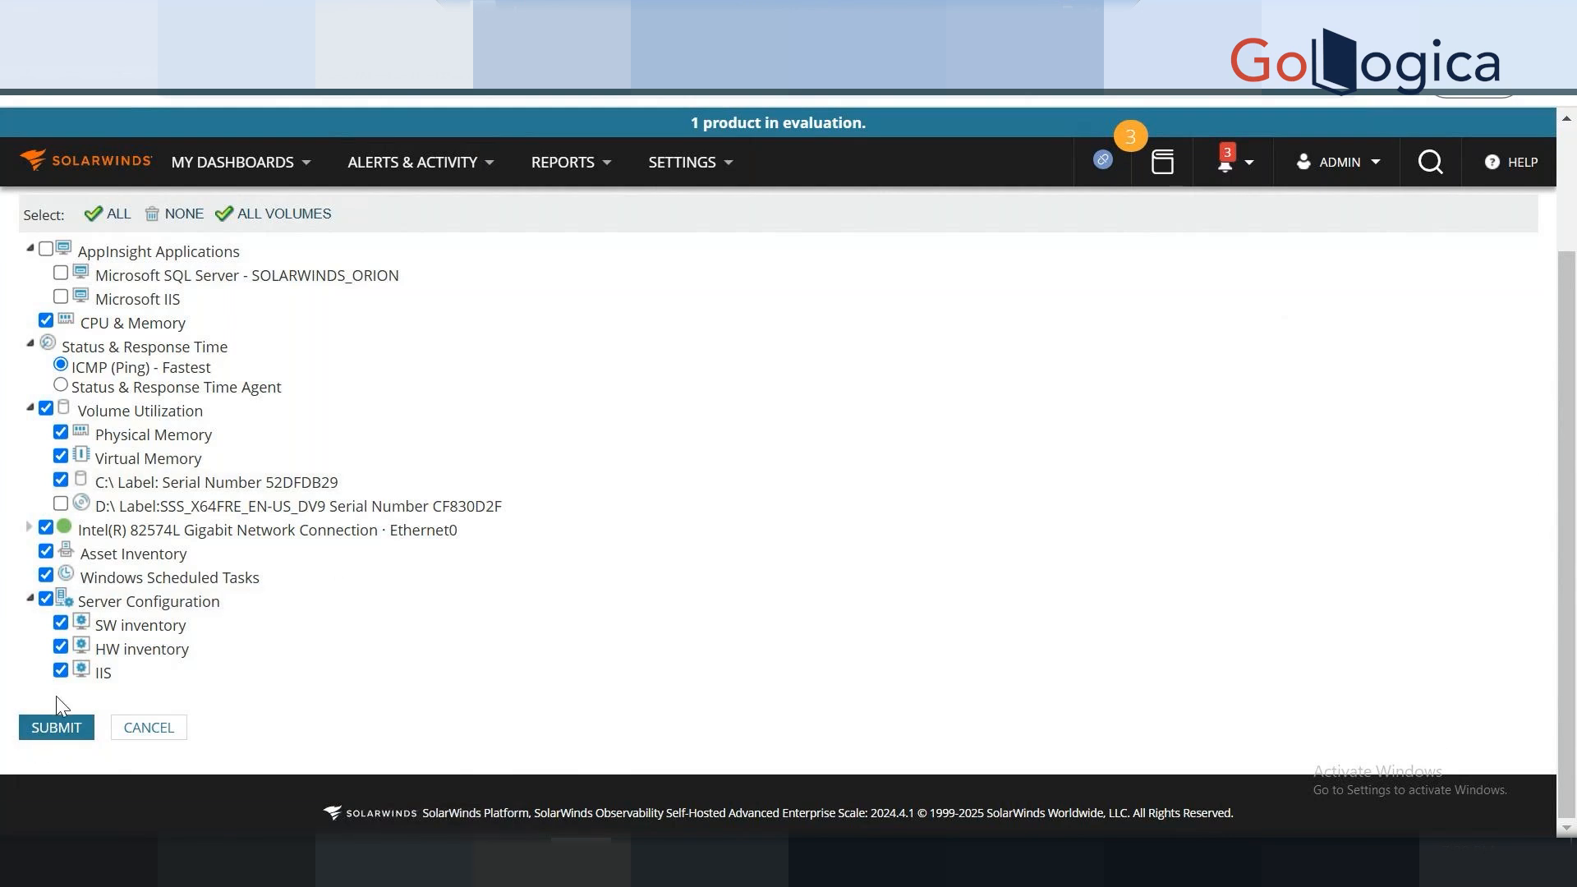
pyautogui.click(46, 730)
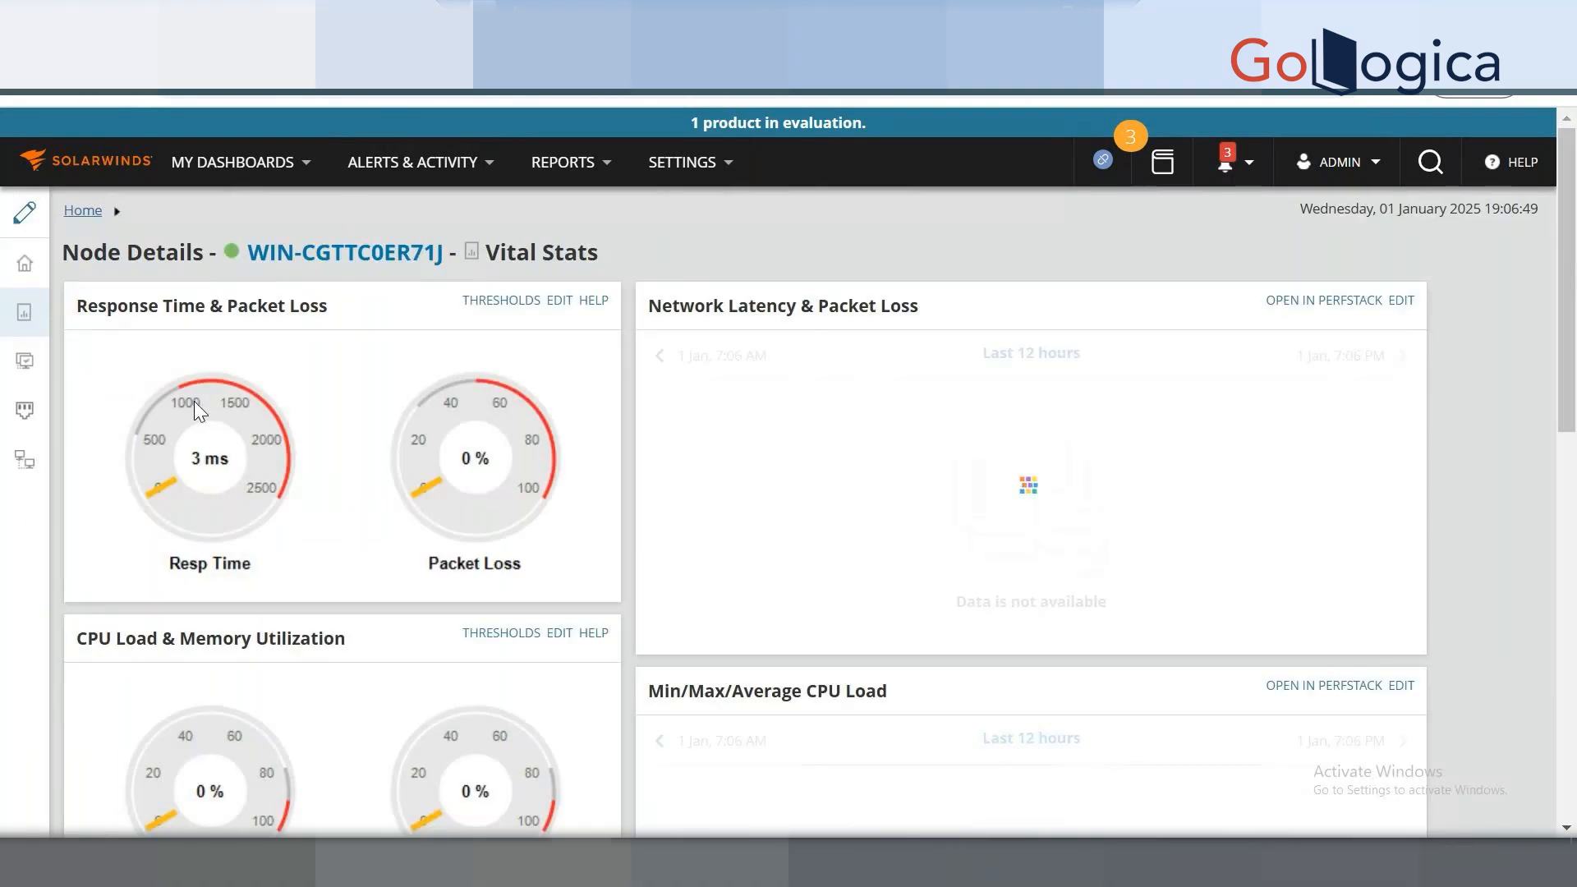
# Open and dismiss the notifications list.
pyautogui.moveTo(35, 279)
pyautogui.click(1230, 168)
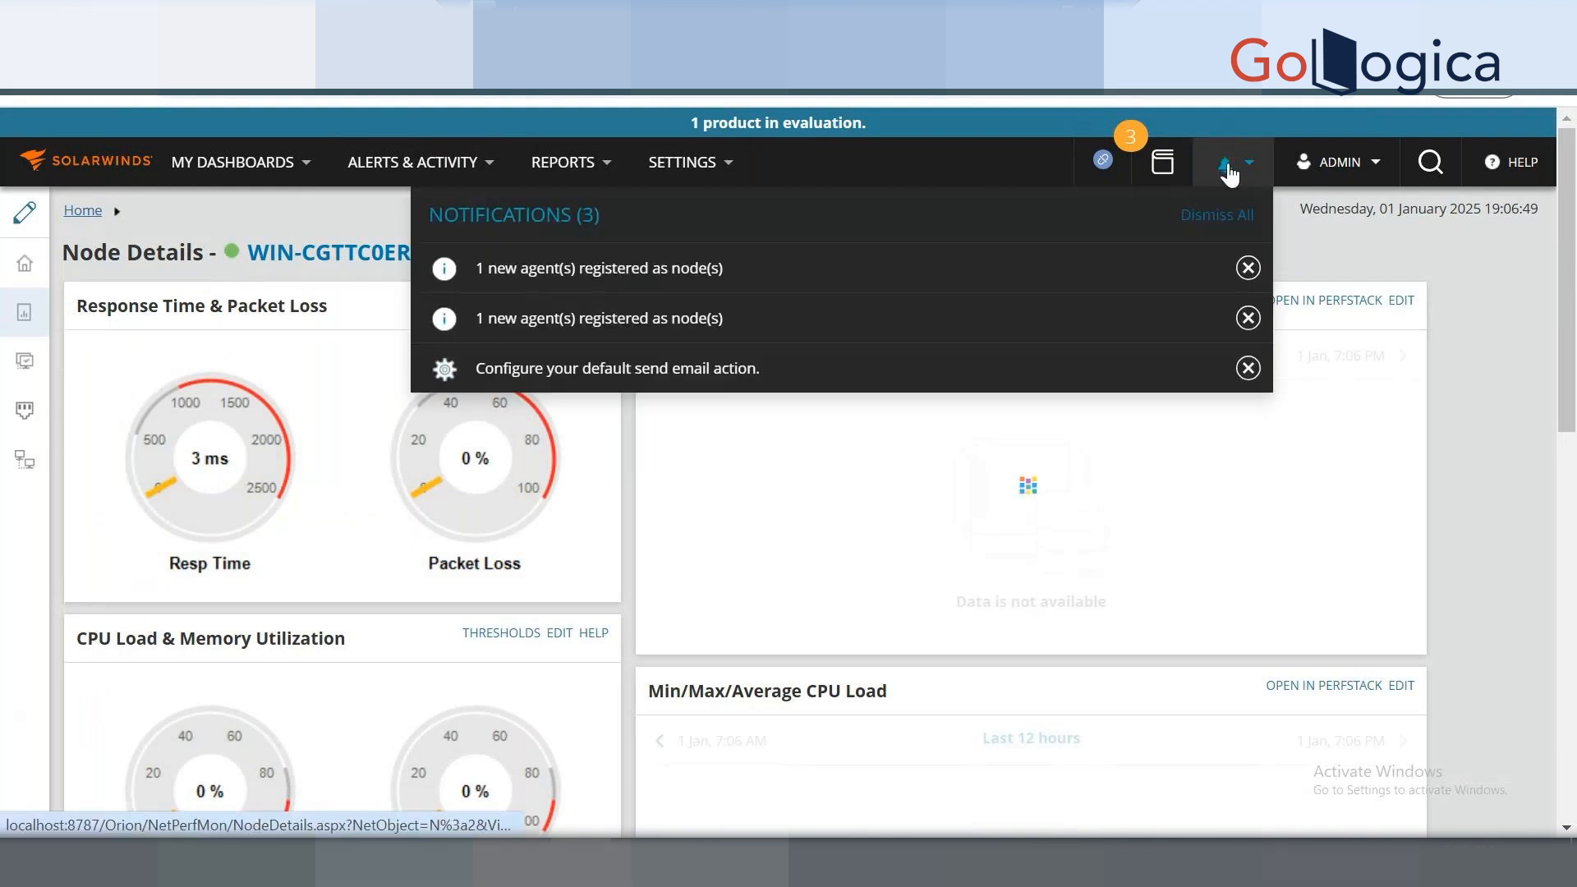
pyautogui.click(694, 142)
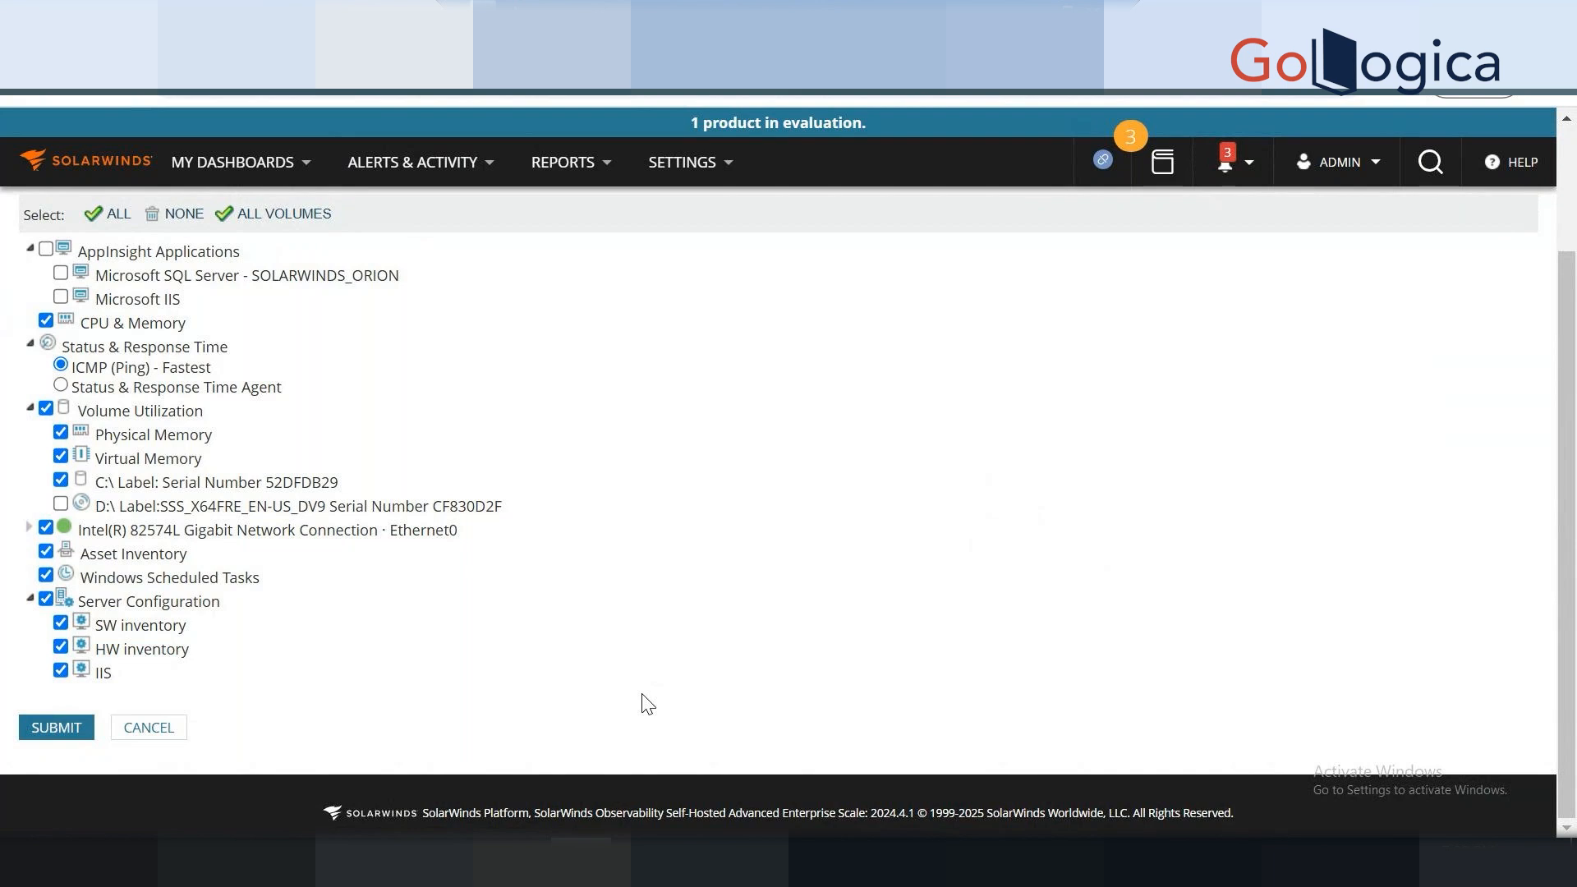
# Confirm the SolarWinds Agent service is Running and keep the web console session signed in.
pyautogui.hotkey('alt', 'Tab')
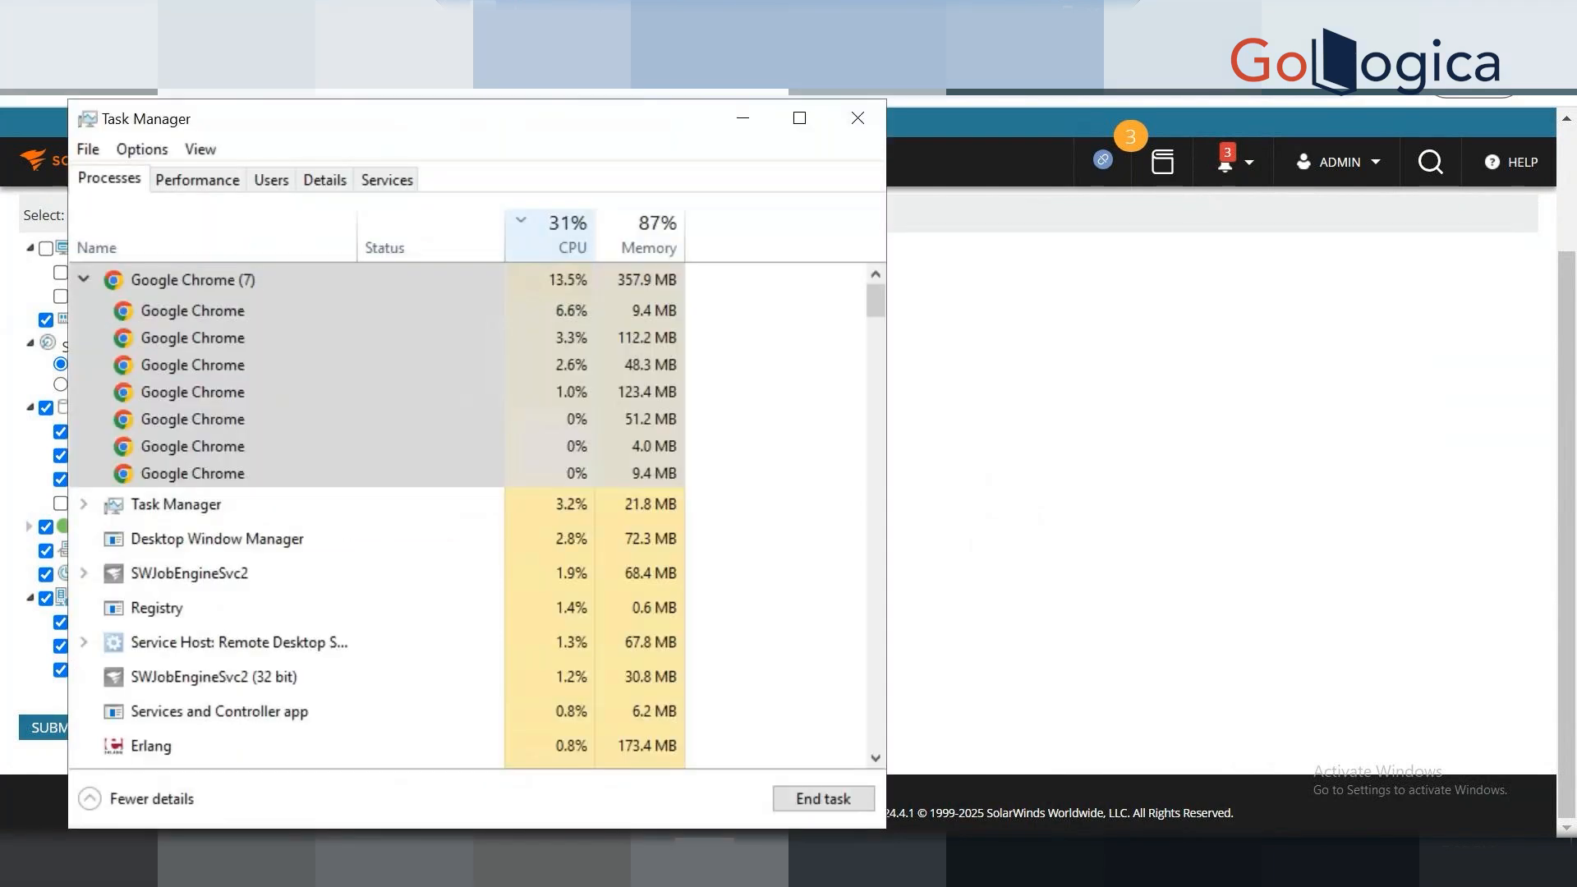
pyautogui.click(1278, 389)
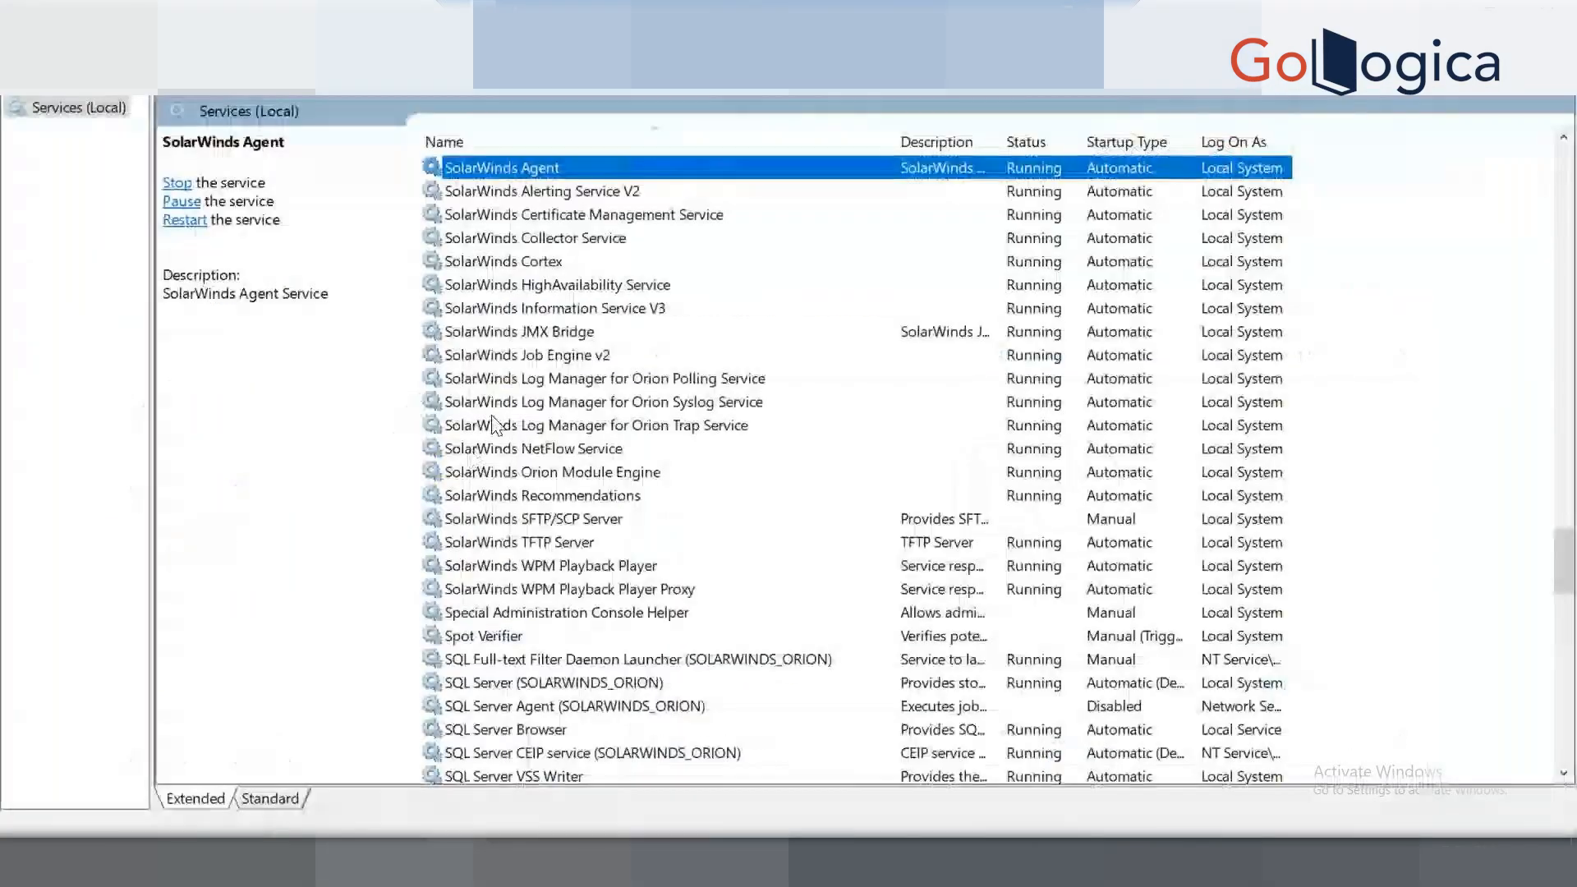
pyautogui.click(575, 424)
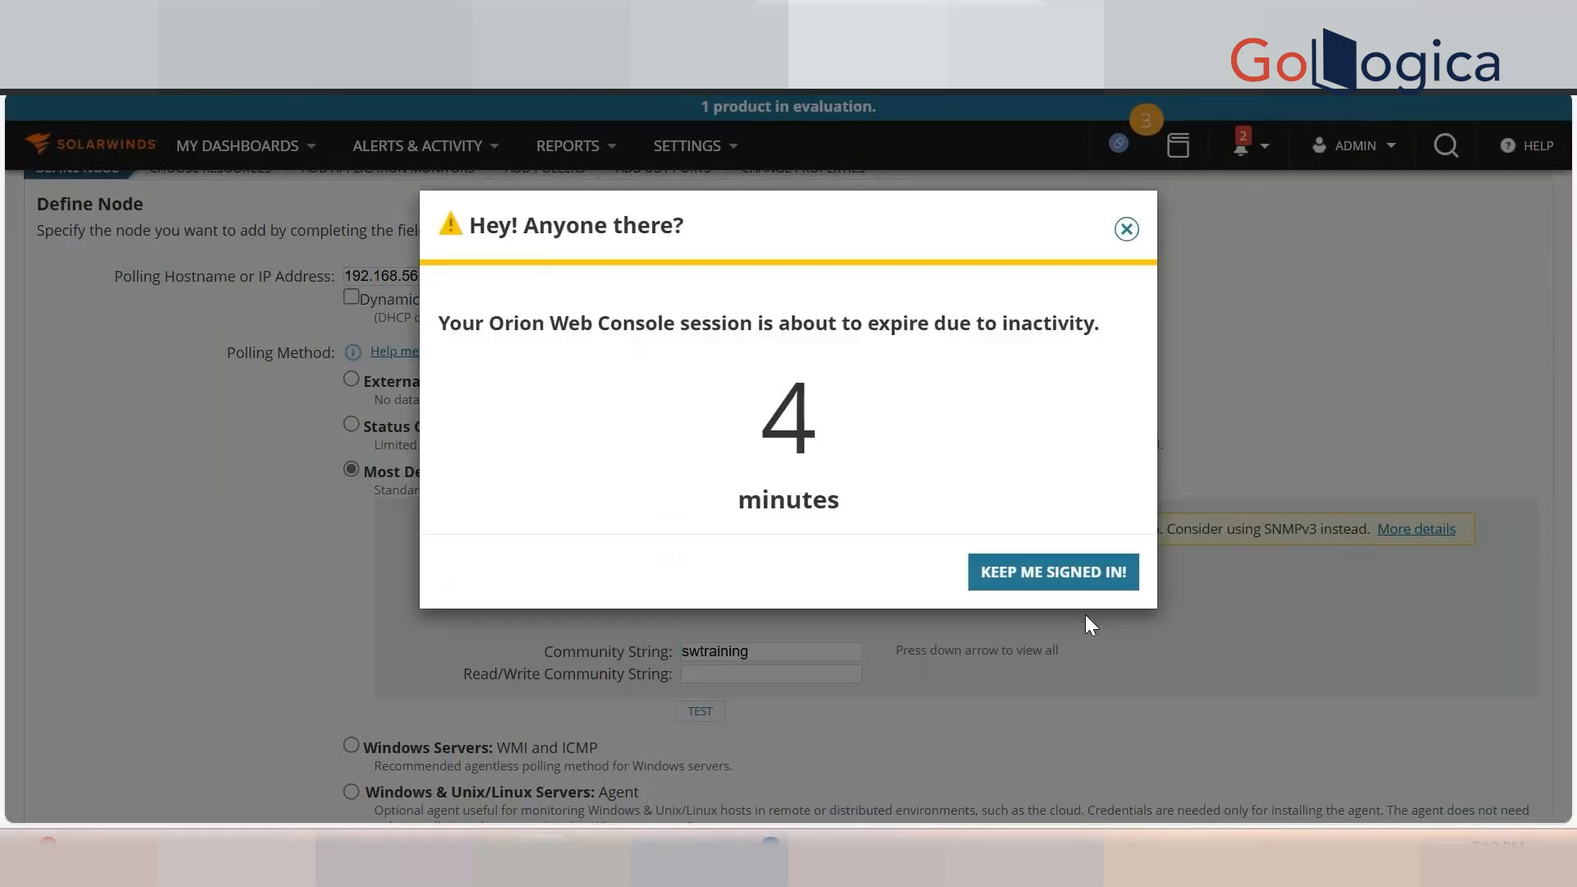
pyautogui.click(1054, 572)
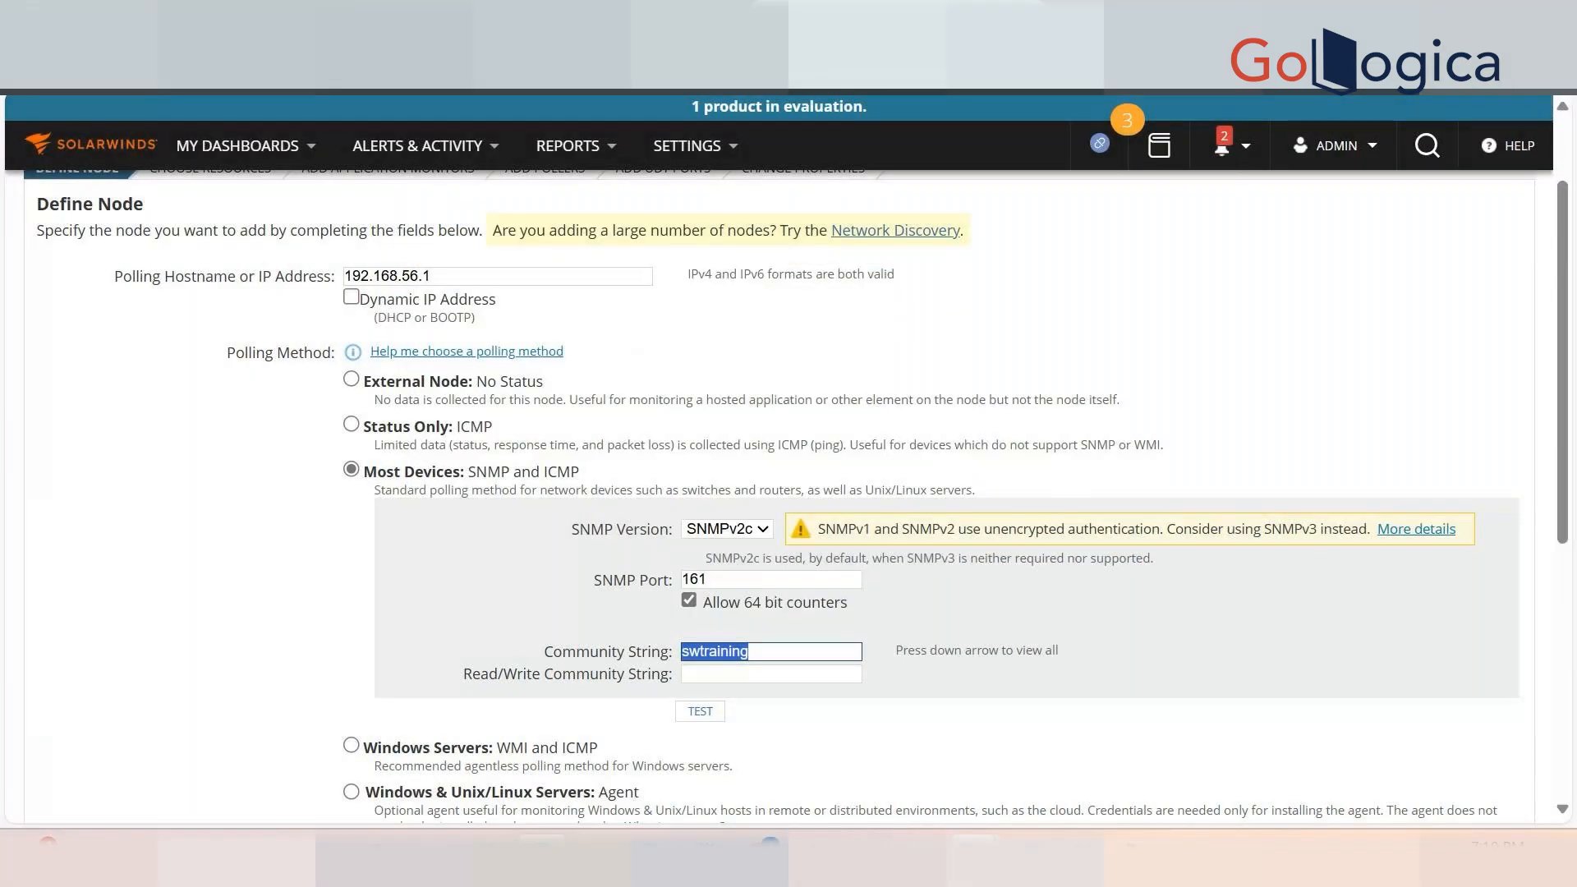